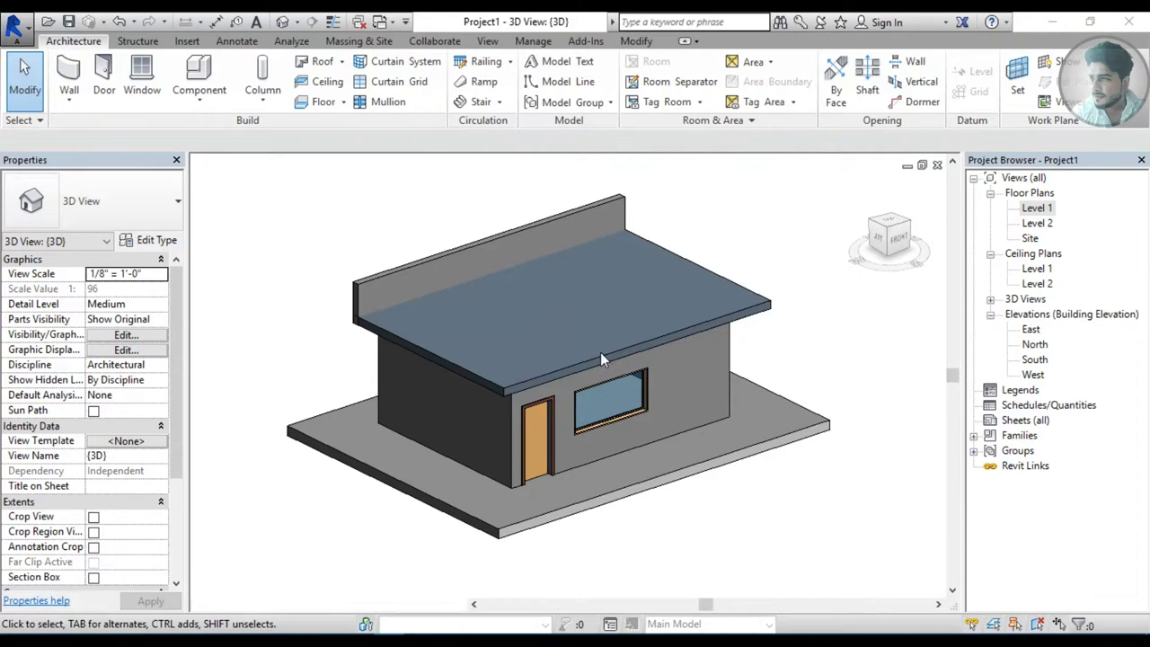
Switch to the Level 1 floor plan and begin a railing Sketch Path.
middle_drag(601, 352, 571, 360)
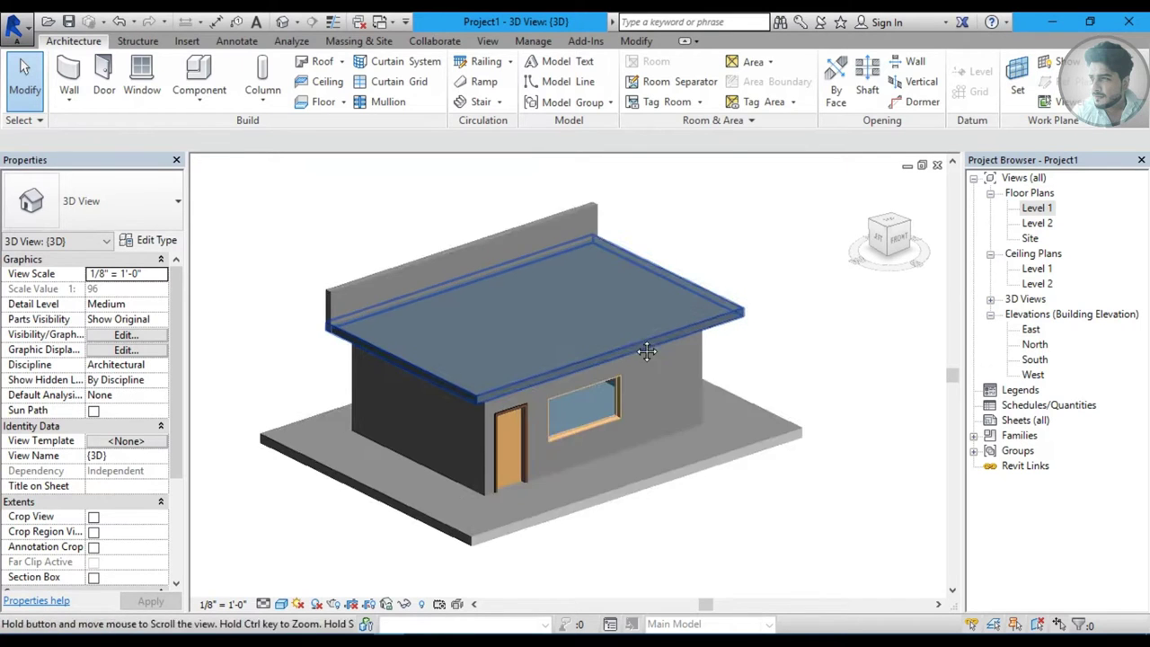
shift+middle_drag(685, 291, 629, 288)
double_click(1038, 209)
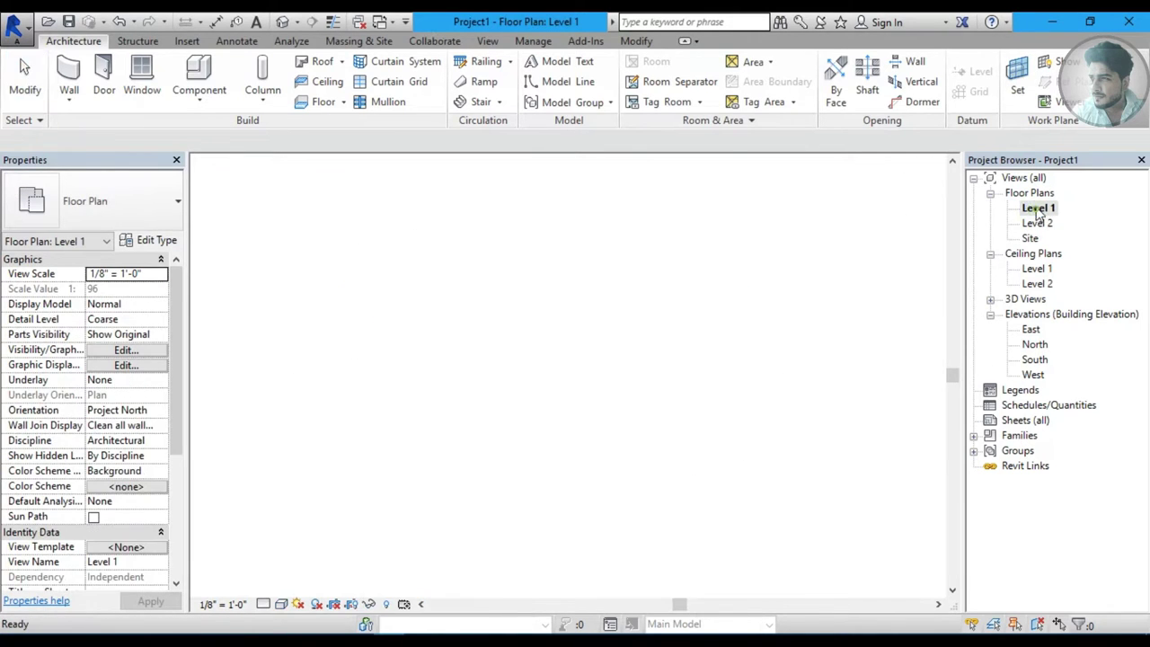
click(509, 62)
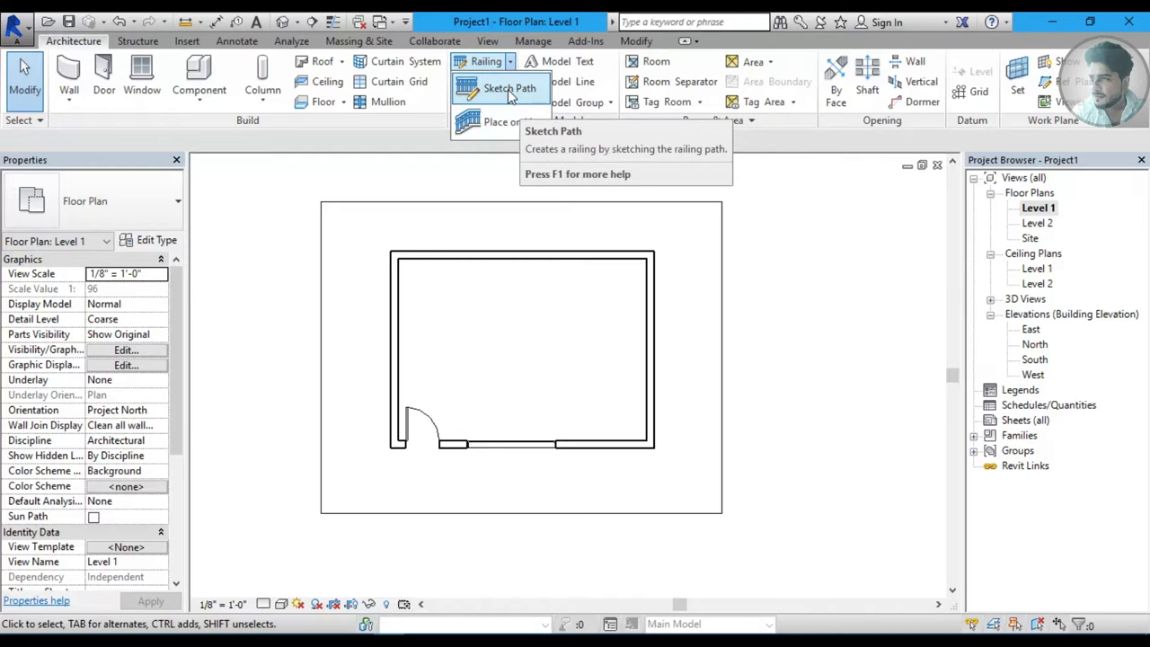
mouse_move(509, 89)
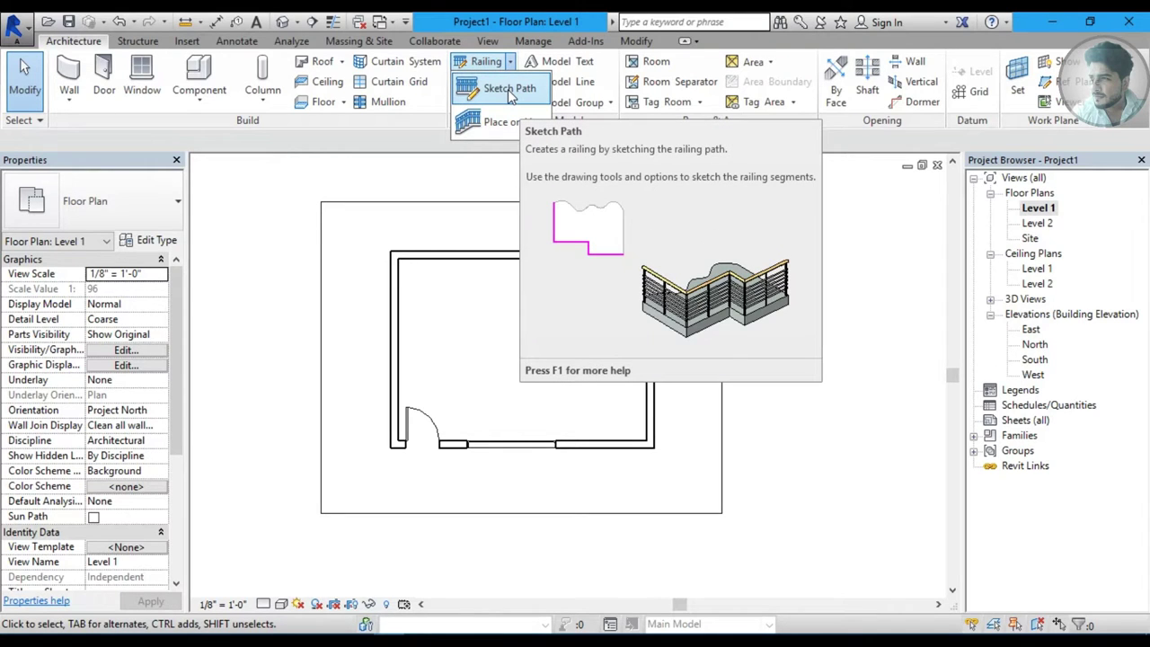
click(510, 89)
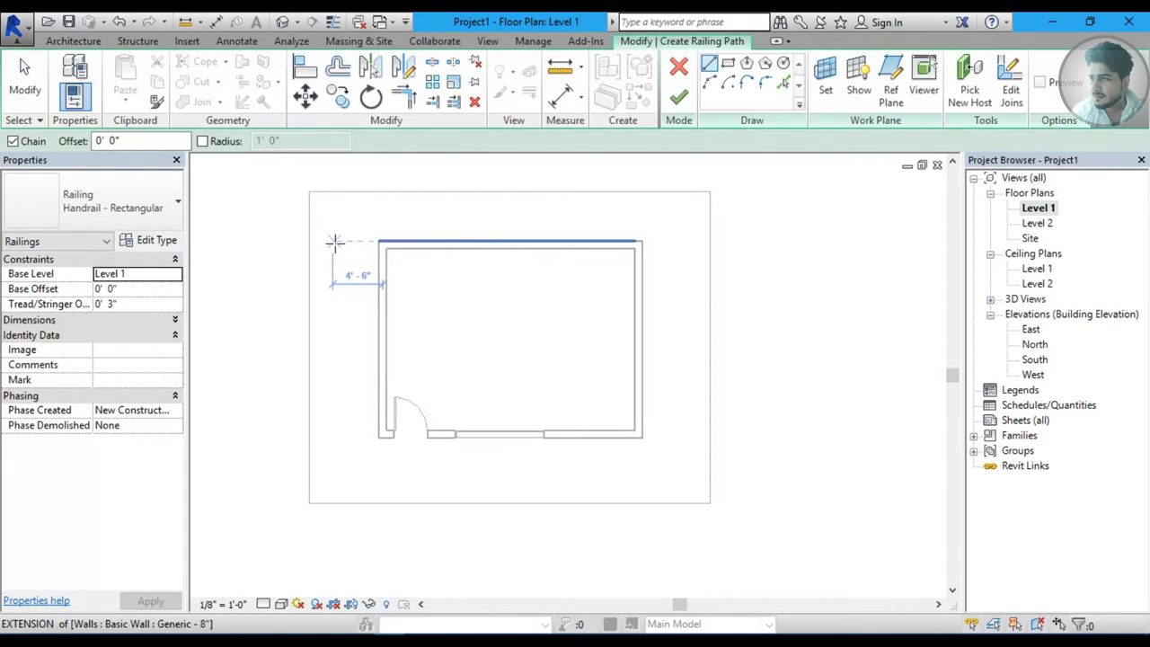
Trace a rectangular railing path around the slab perimeter, finish it, and view it in 3D.
click(309, 191)
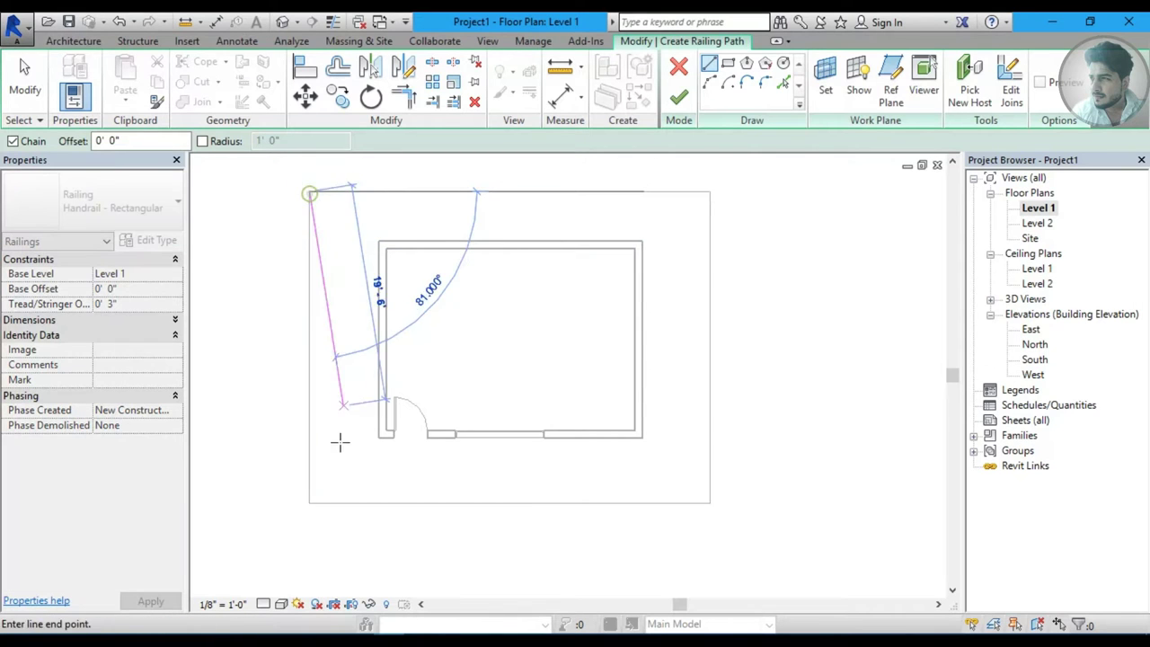
click(310, 502)
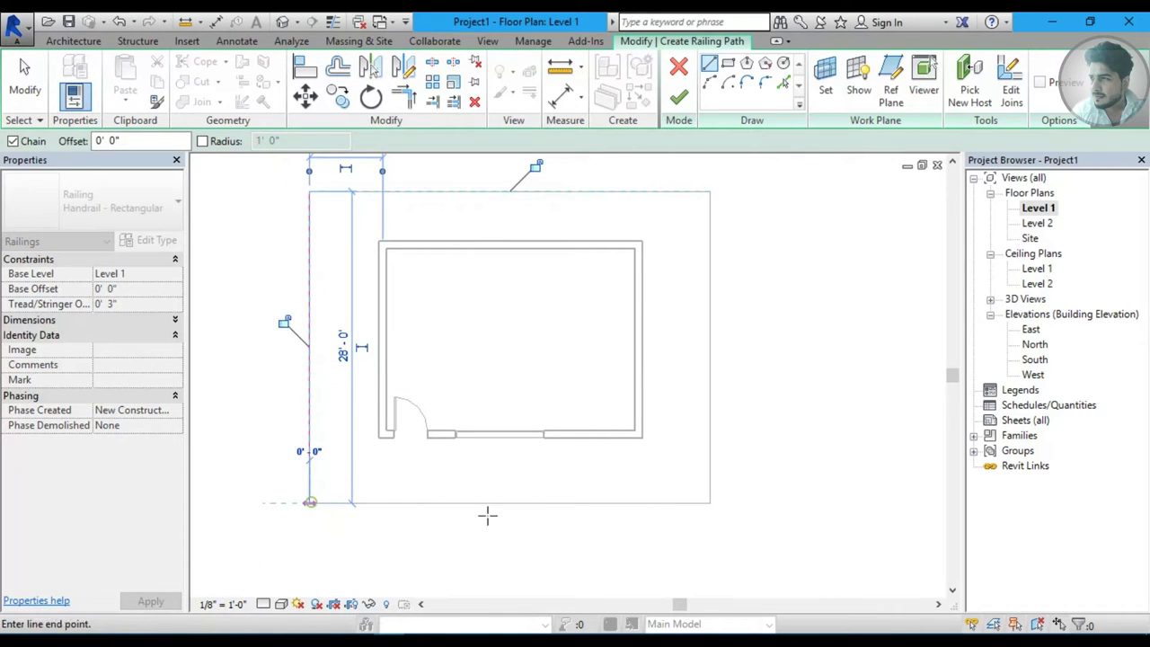
click(710, 503)
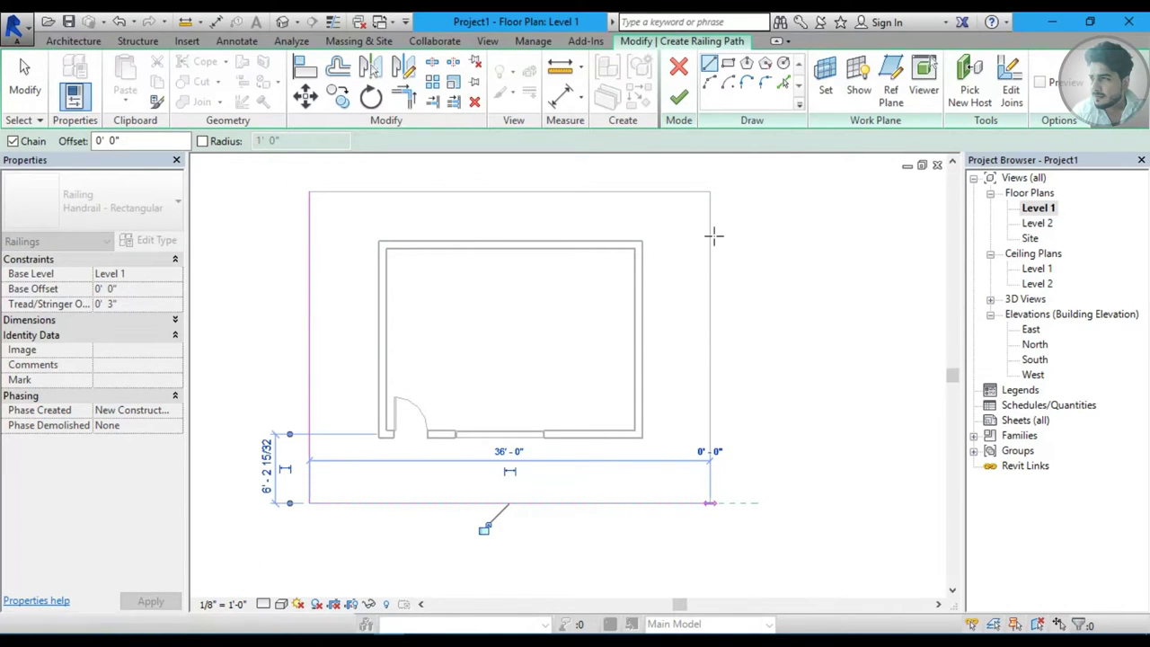
click(710, 192)
key(Escape)
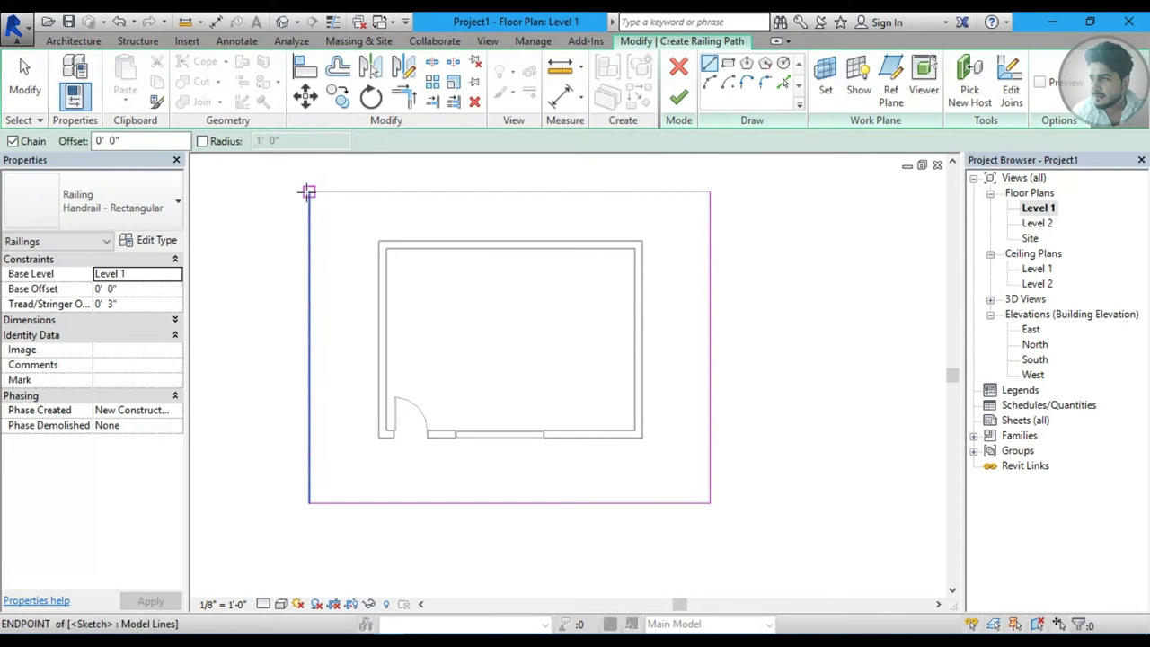
click(309, 191)
key(Escape)
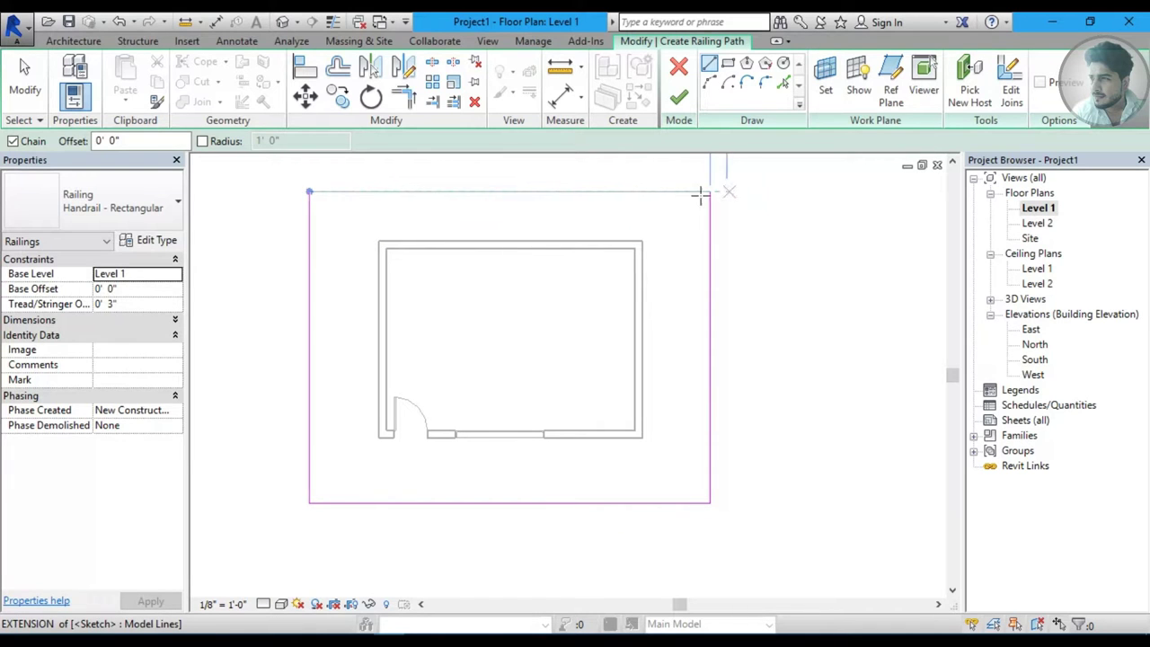
click(679, 98)
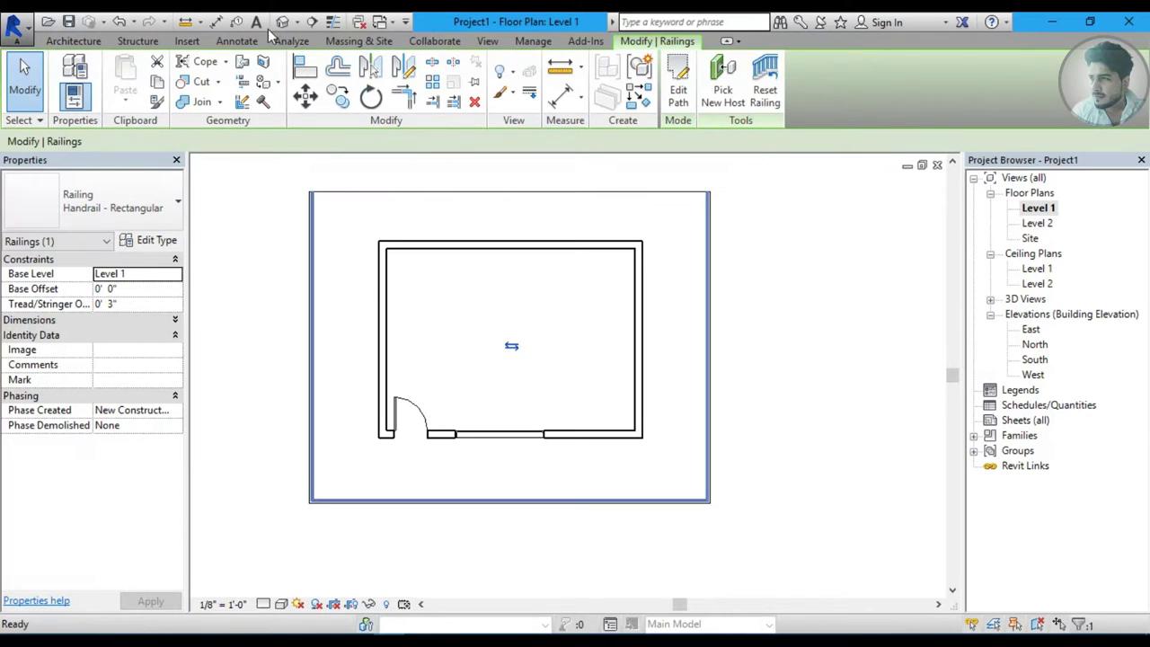
click(284, 21)
Orbit around the house in 3D and select the new Handrail - Rectangular railing.
mouse_move(560, 521)
shift+middle_down()
mouse_move(657, 465)
mouse_move(621, 454)
mouse_move(669, 454)
mouse_move(656, 452)
shift+middle_up()
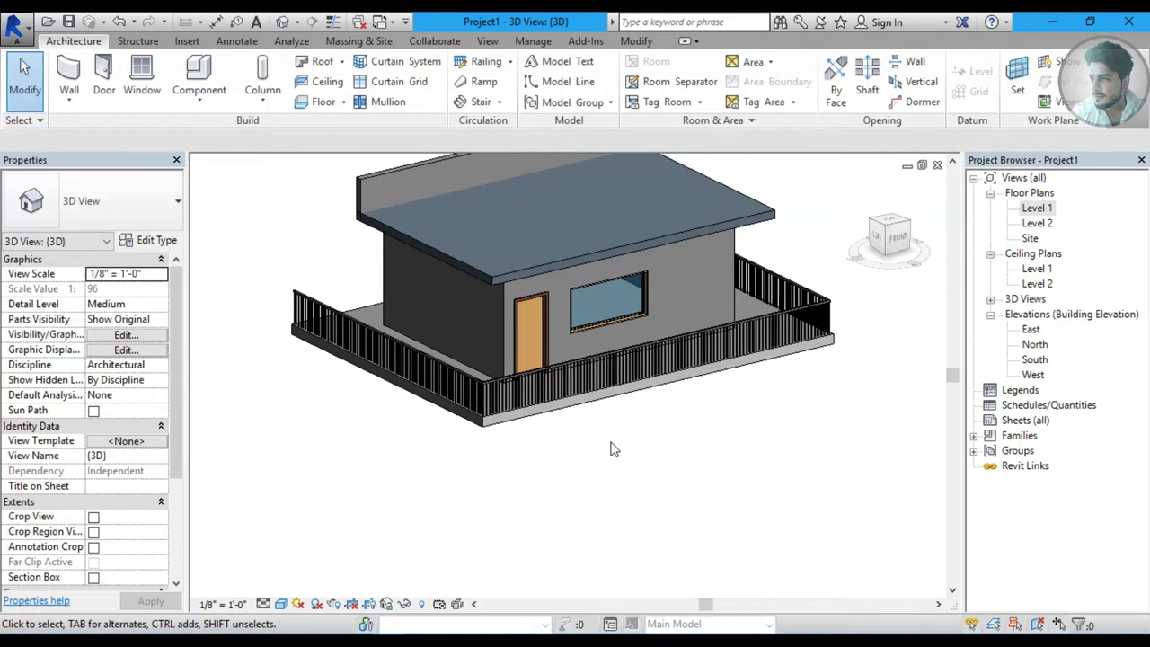
scroll(398, 403, up, 2)
scroll(342, 386, down, 1)
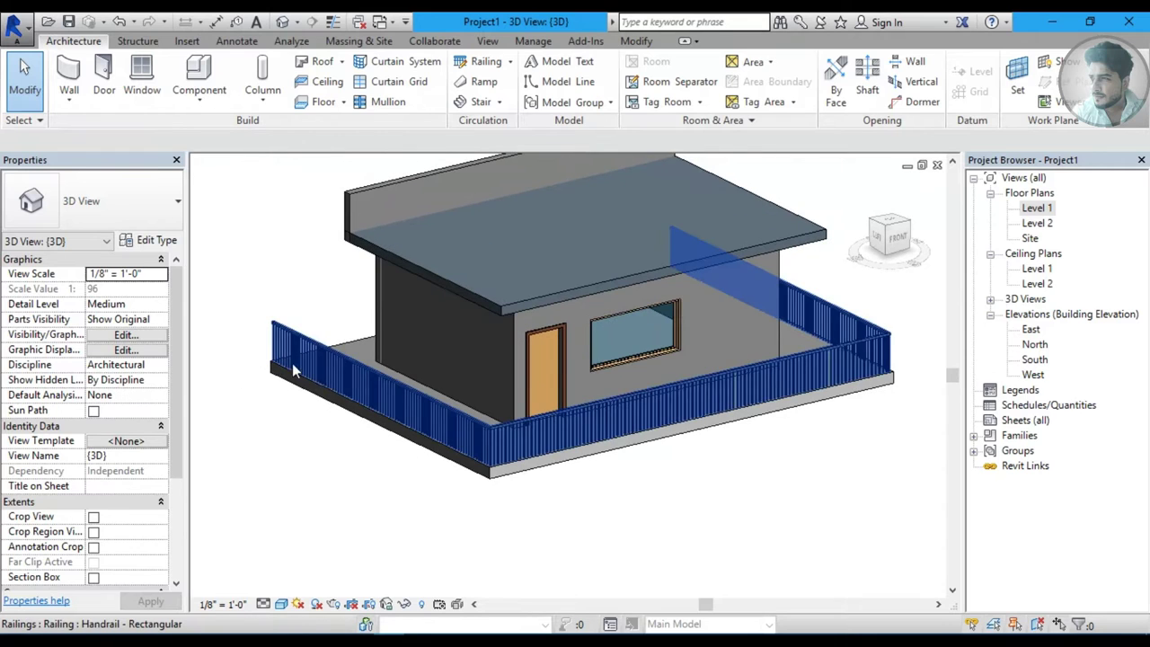
shift+middle_drag(450, 434, 763, 396)
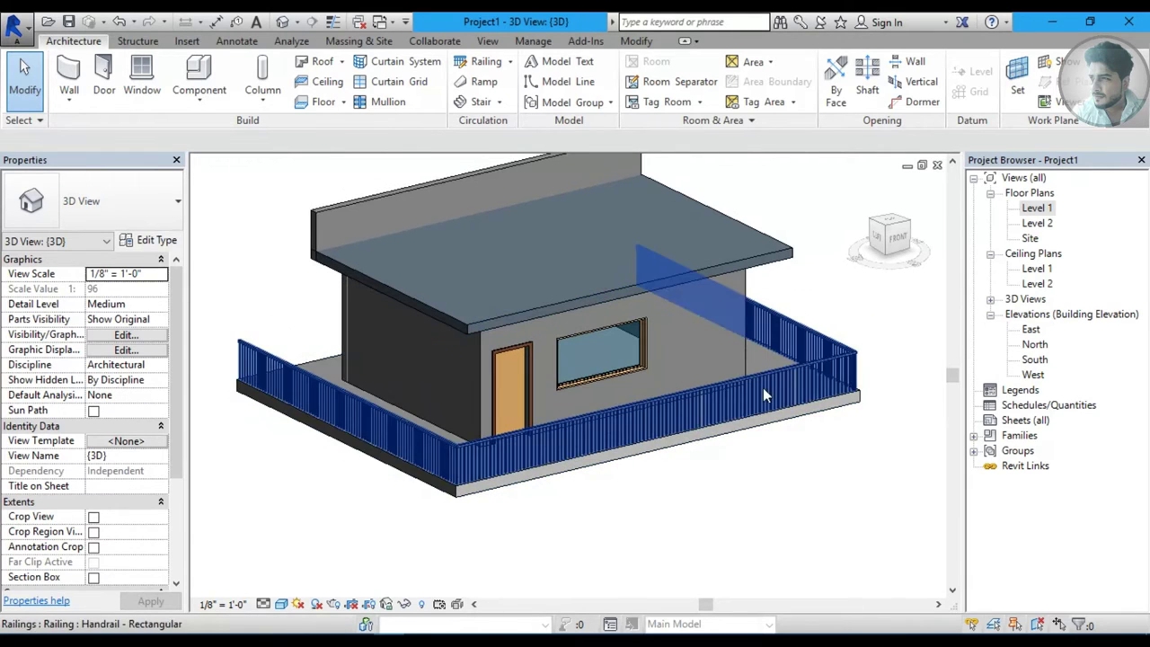
click(845, 364)
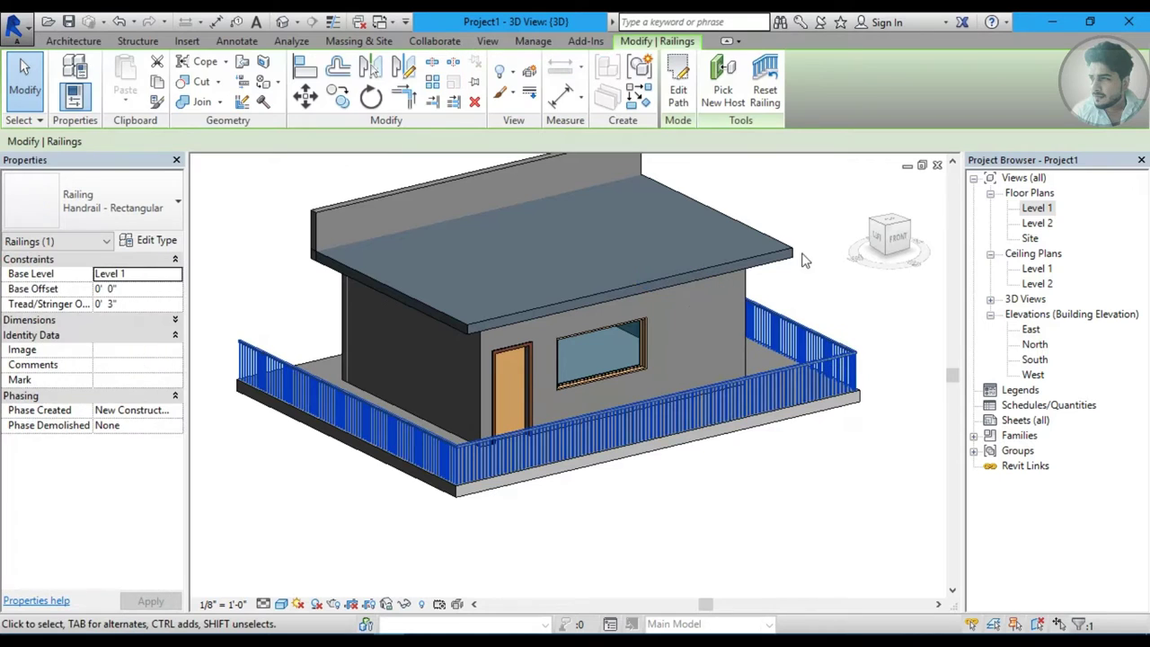
Edit the railing path in the Level 1 plan, attempt to finish, and dismiss the error.
click(677, 90)
click(1037, 207)
double_click(1037, 208)
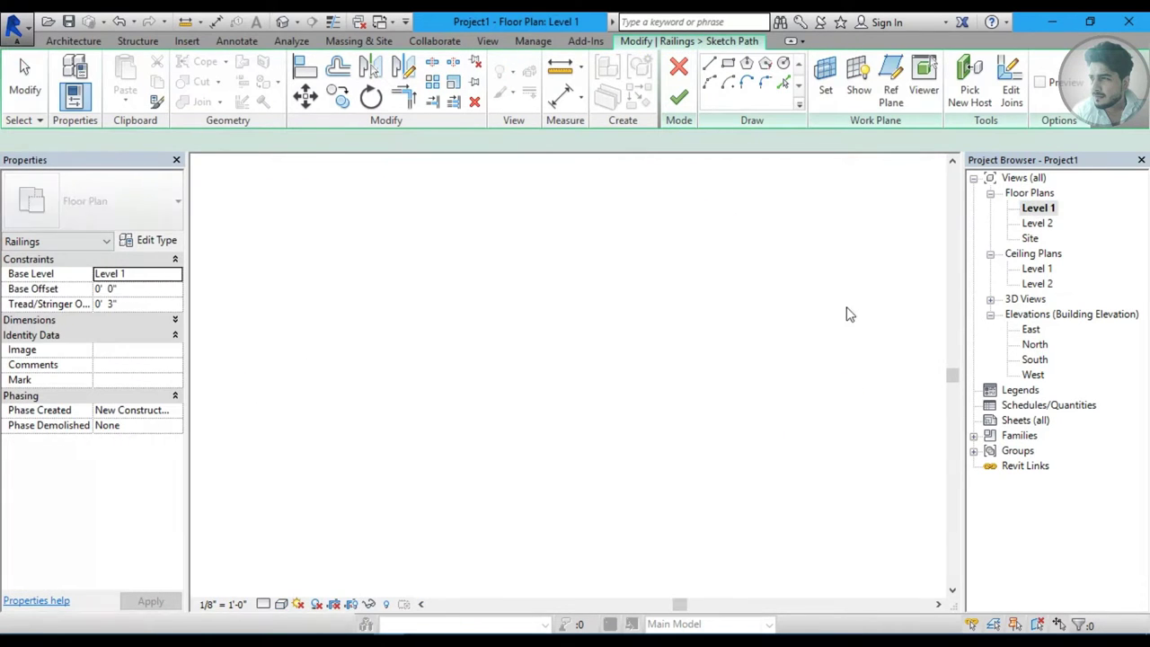
click(519, 503)
click(524, 511)
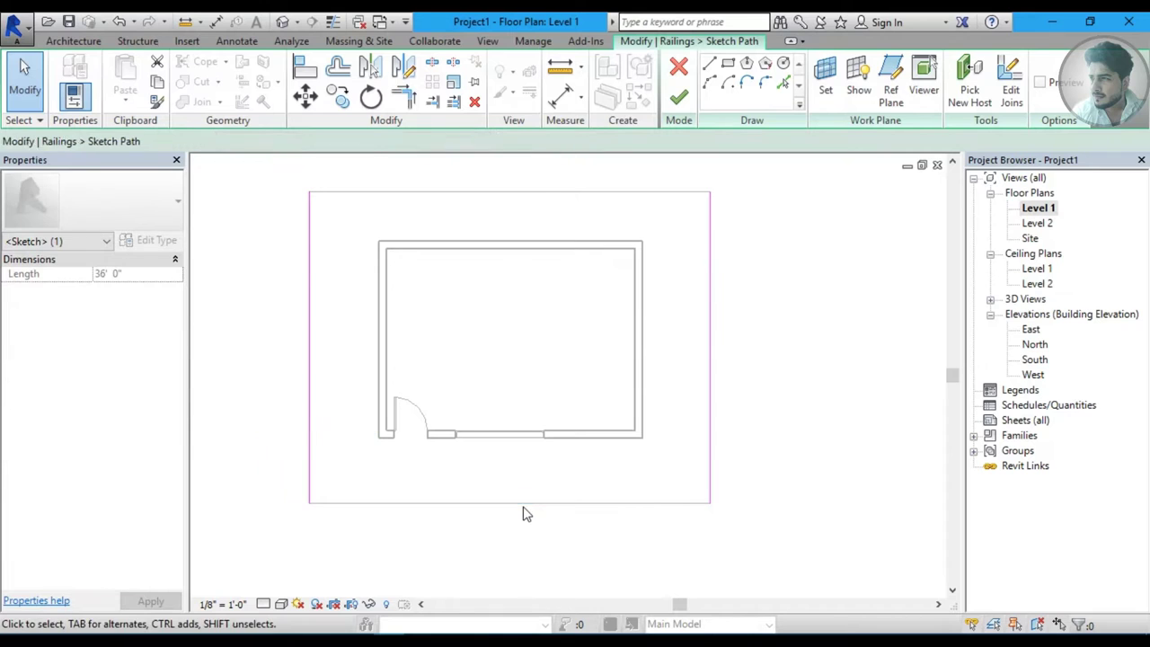
click(680, 99)
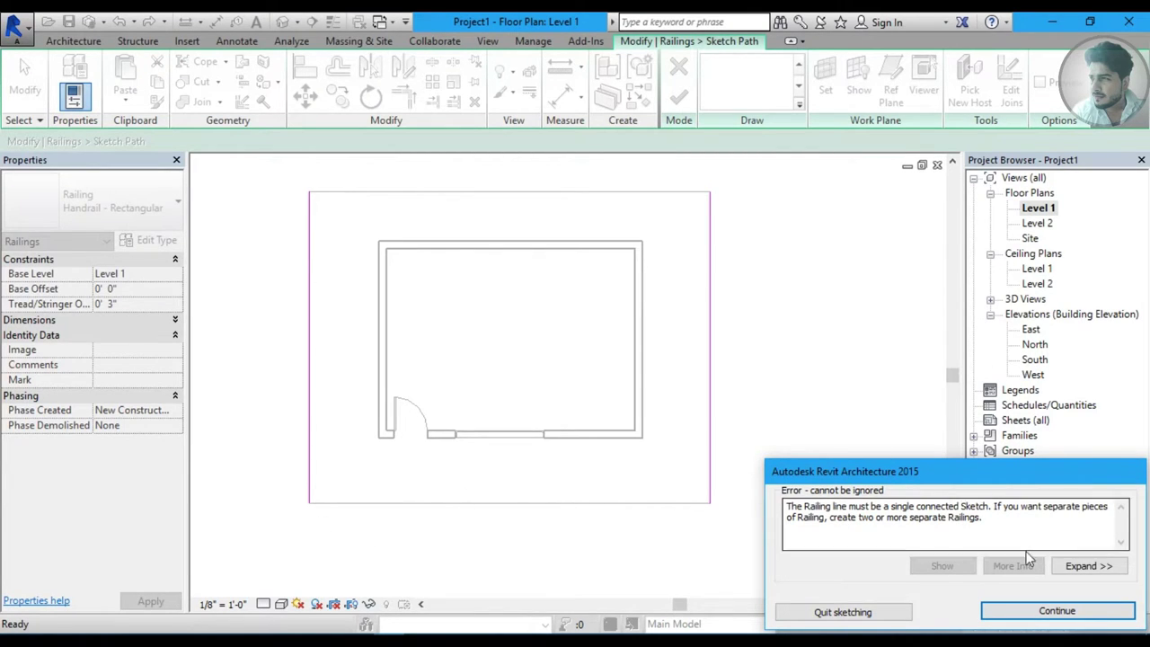
click(1059, 613)
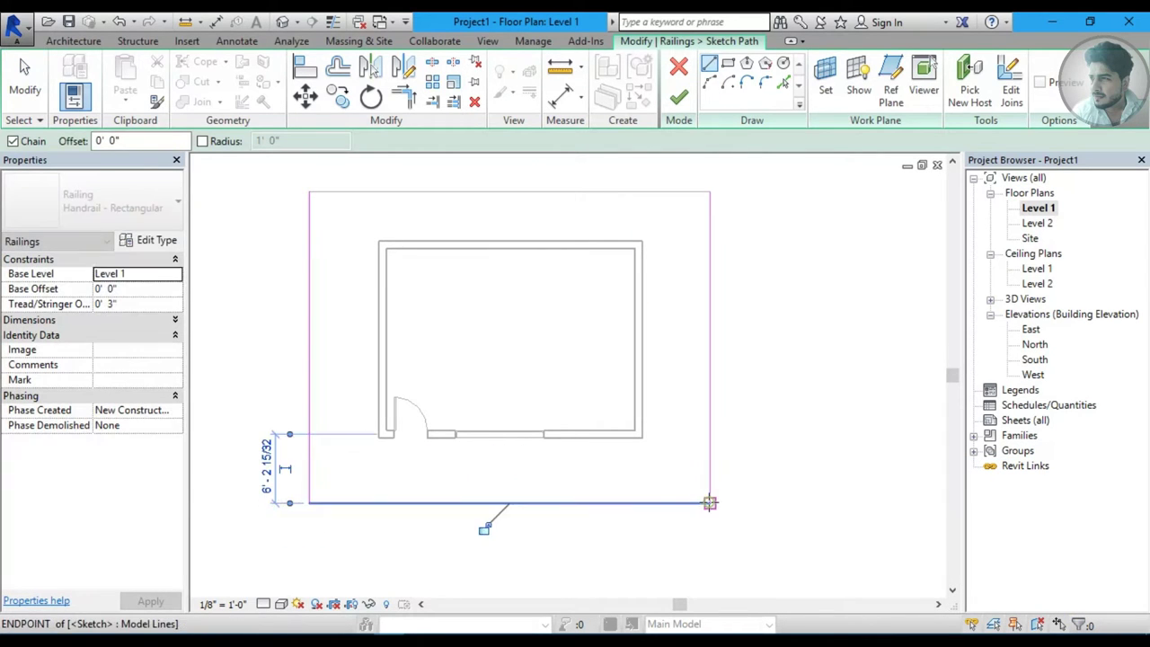
Remove the right-hand sketch line, finish the path, and check the shortened railing in 3D.
key(Escape)
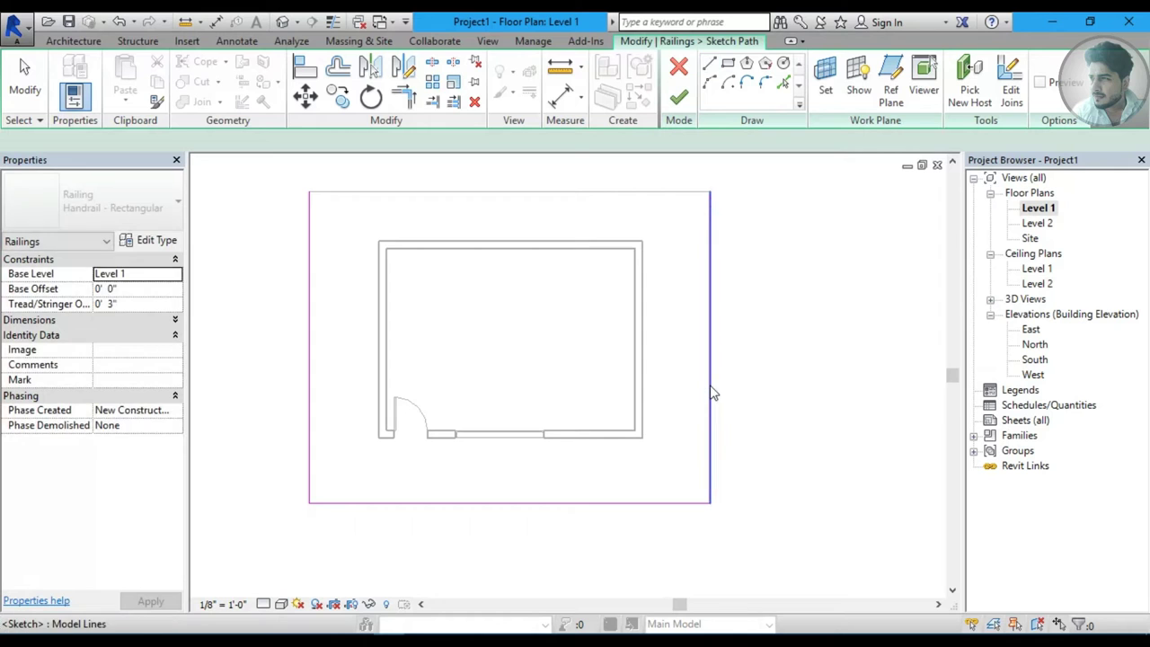
click(710, 388)
key(Escape)
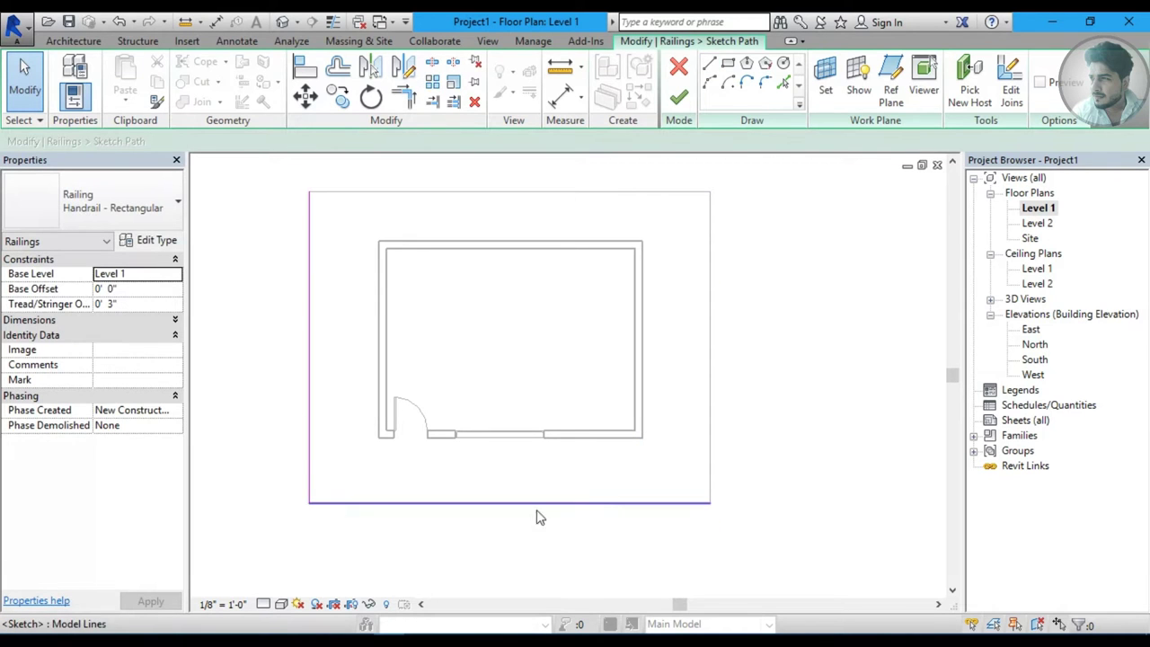
click(678, 95)
click(282, 21)
mouse_move(450, 468)
shift+middle_down()
mouse_move(407, 479)
mouse_move(459, 471)
shift+middle_up()
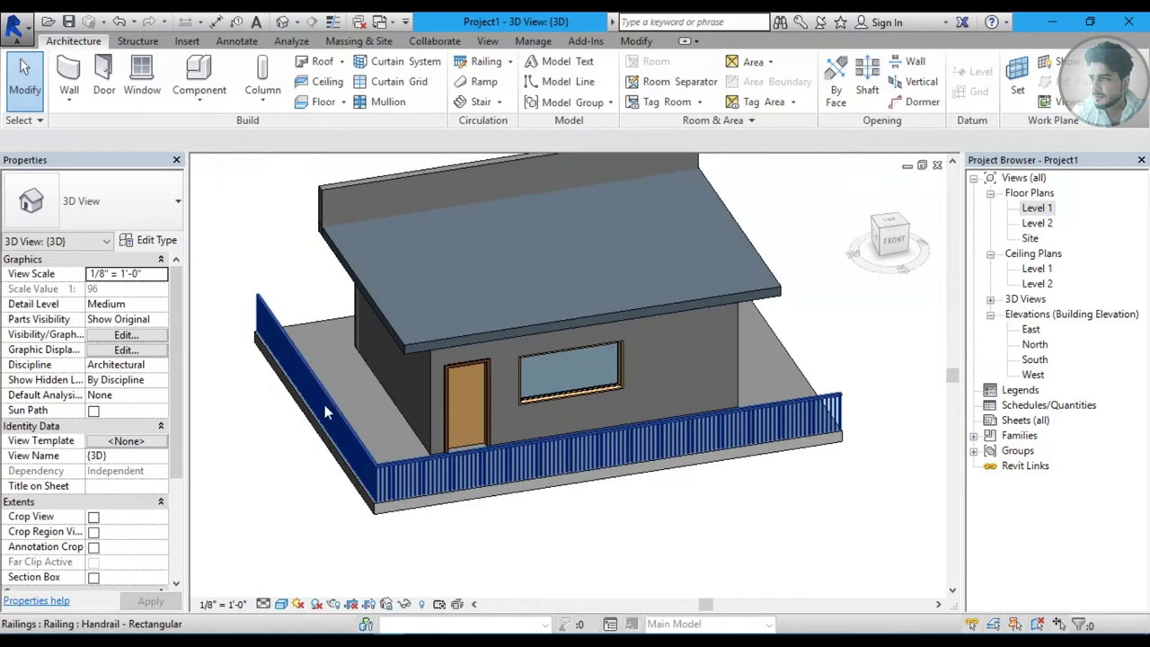
click(836, 409)
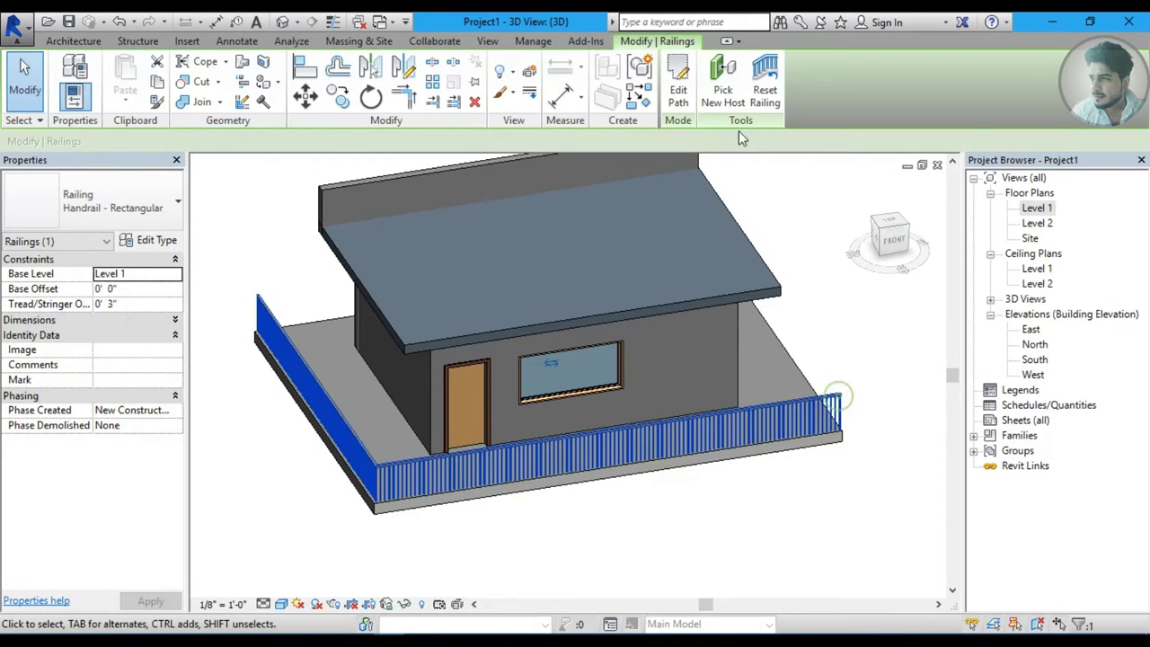
Reopen the path edit, then cancel and discard the changes, returning to the 3D view.
double_click(1038, 207)
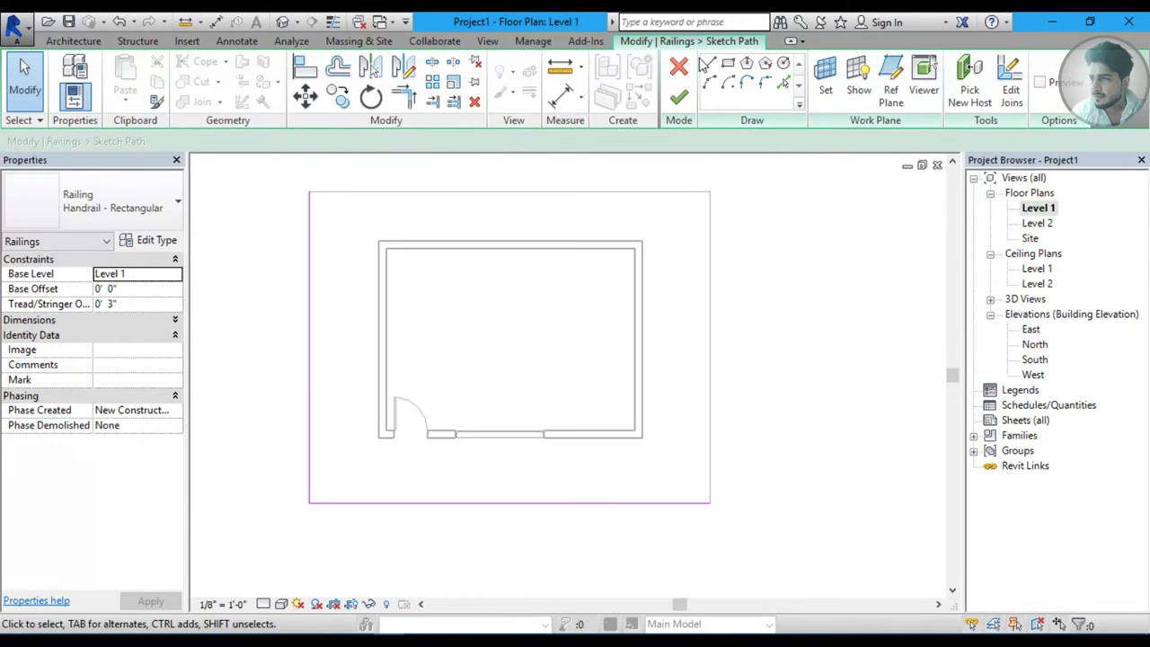
click(710, 502)
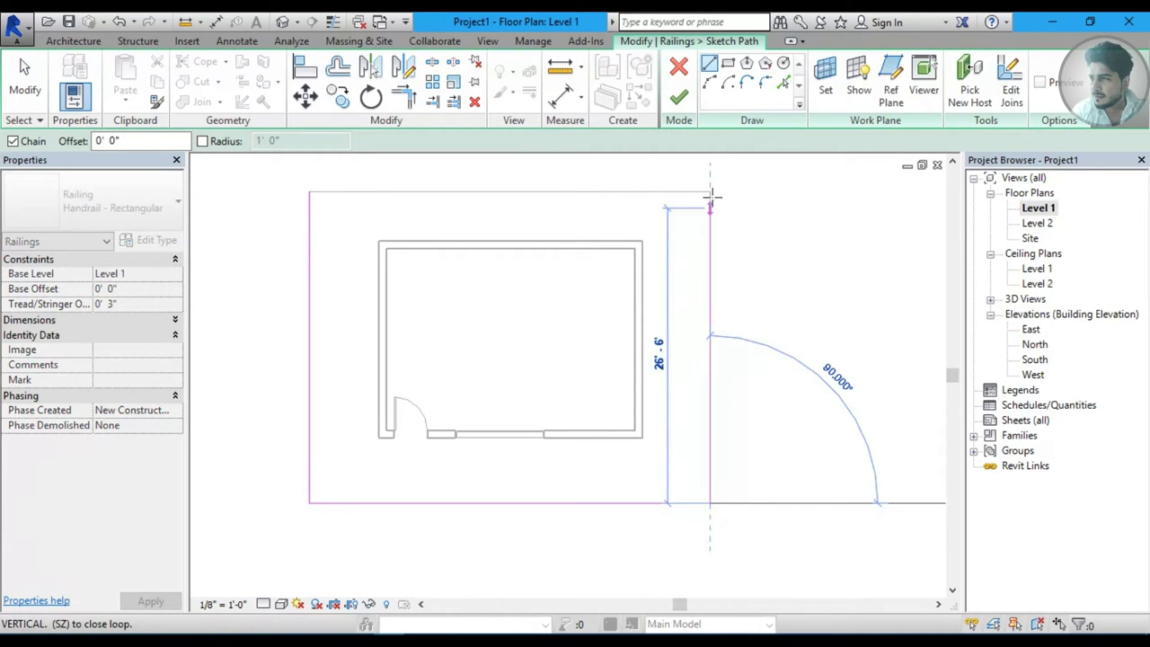
click(678, 67)
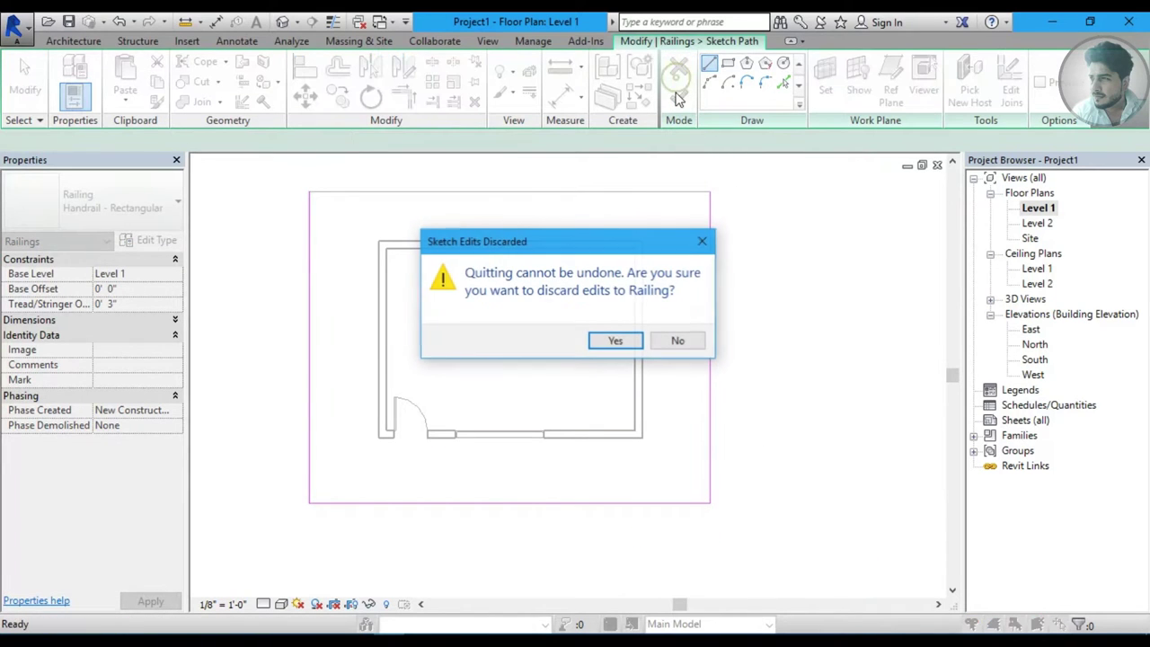
click(696, 241)
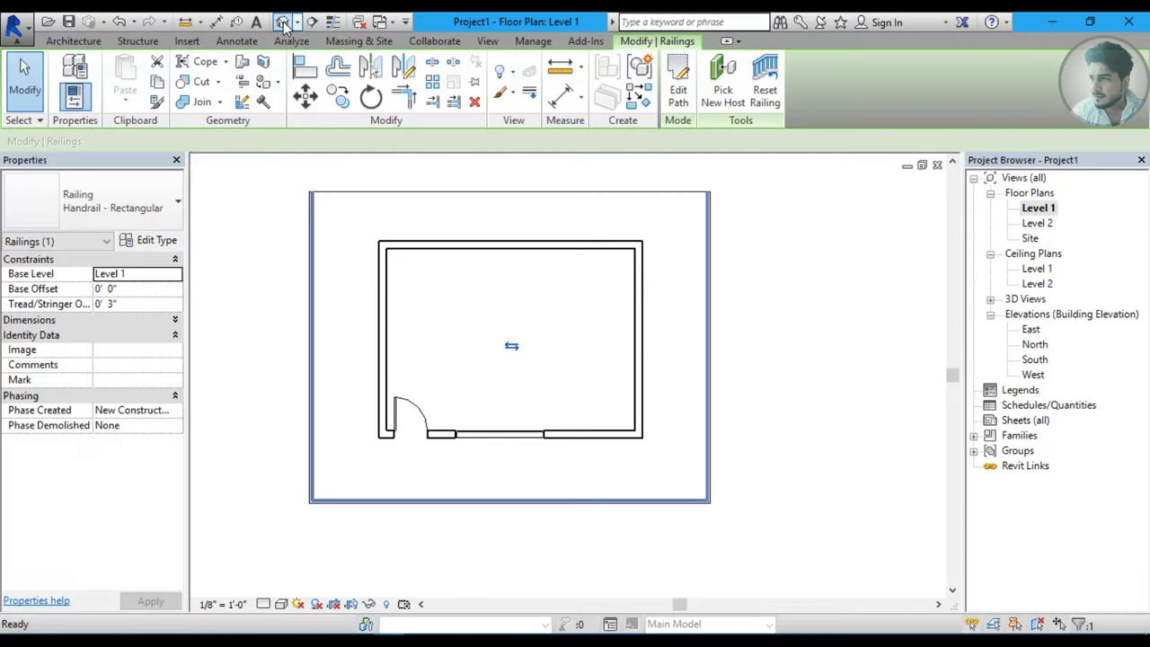
click(284, 25)
mouse_move(601, 365)
shift+middle_down()
mouse_move(573, 423)
mouse_move(709, 431)
mouse_move(680, 481)
shift+middle_up()
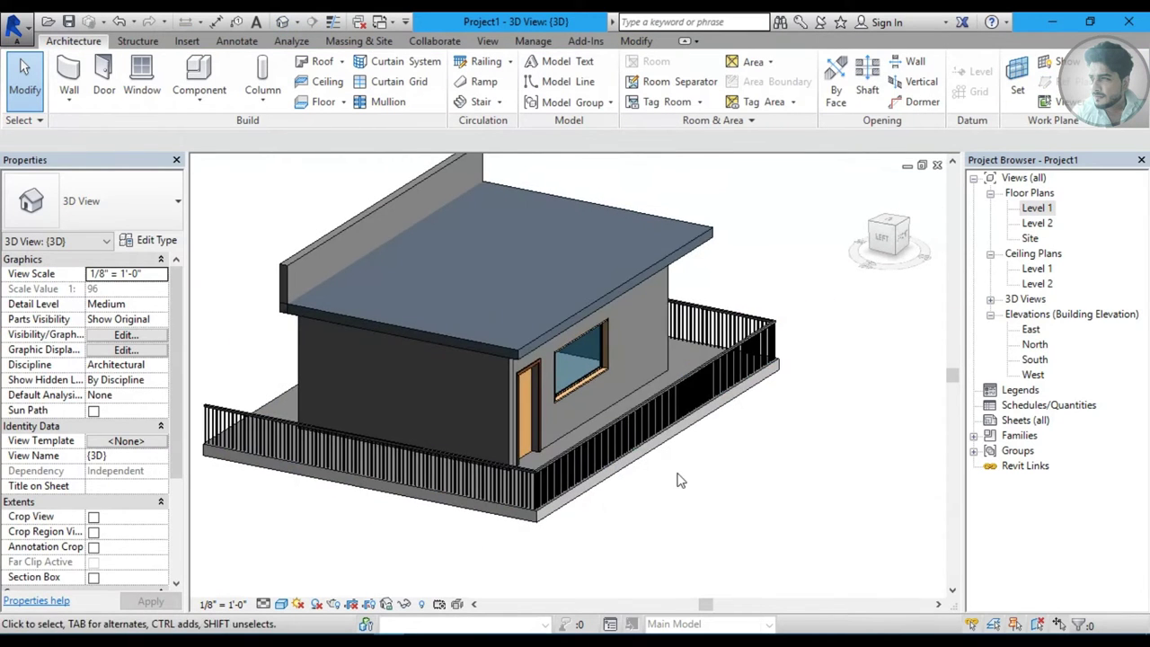
Start a new Level 2 railing sketch with Preview enabled, working in the 3D view.
double_click(1038, 223)
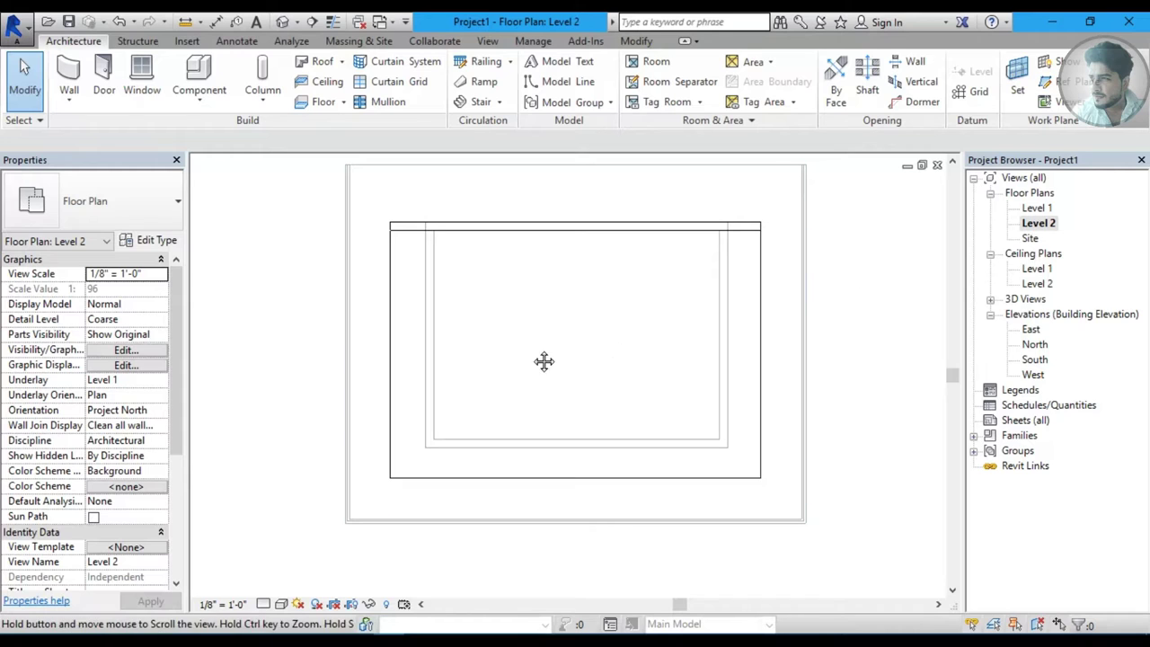
click(492, 63)
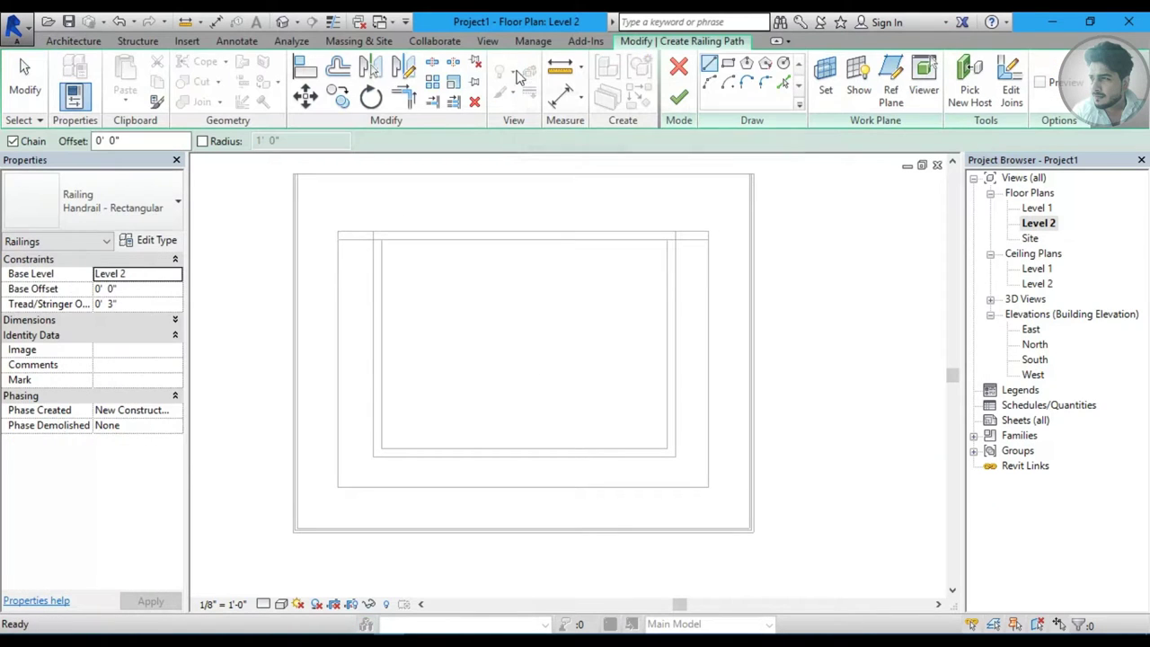
click(1040, 83)
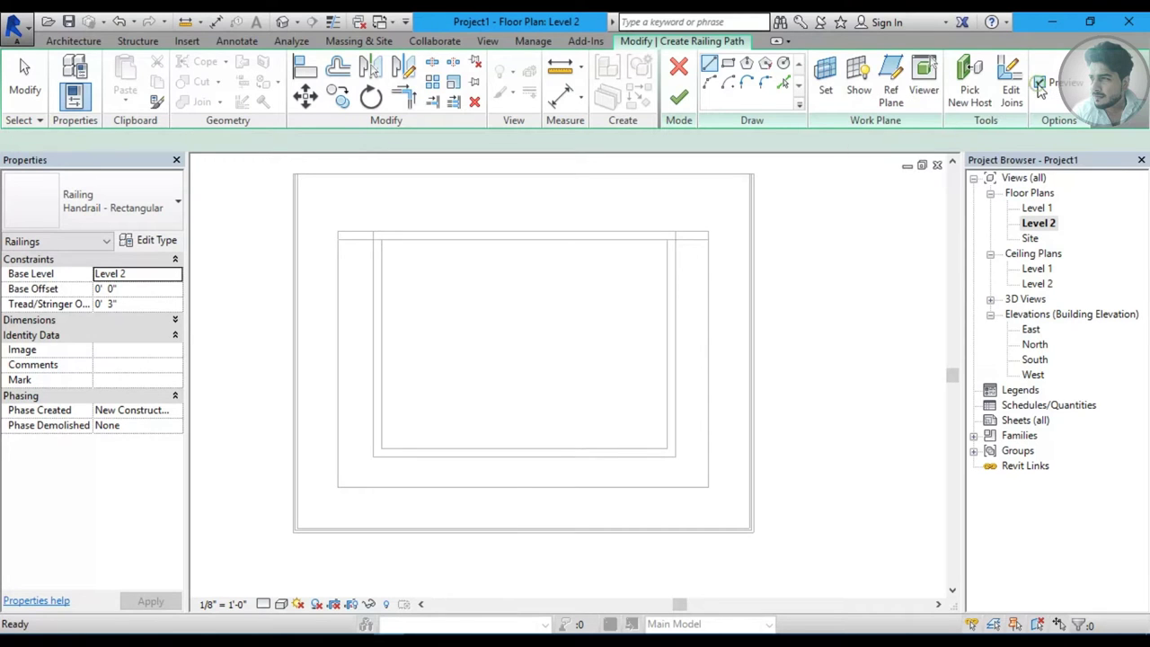
click(283, 21)
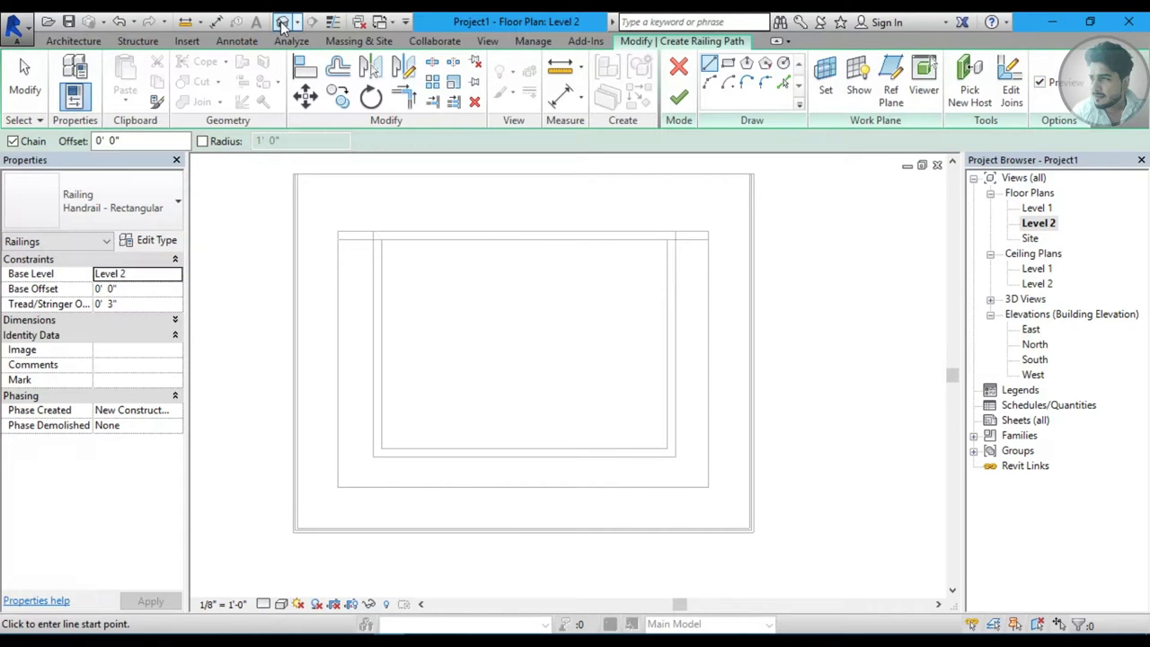
shift+middle_drag(522, 354, 506, 390)
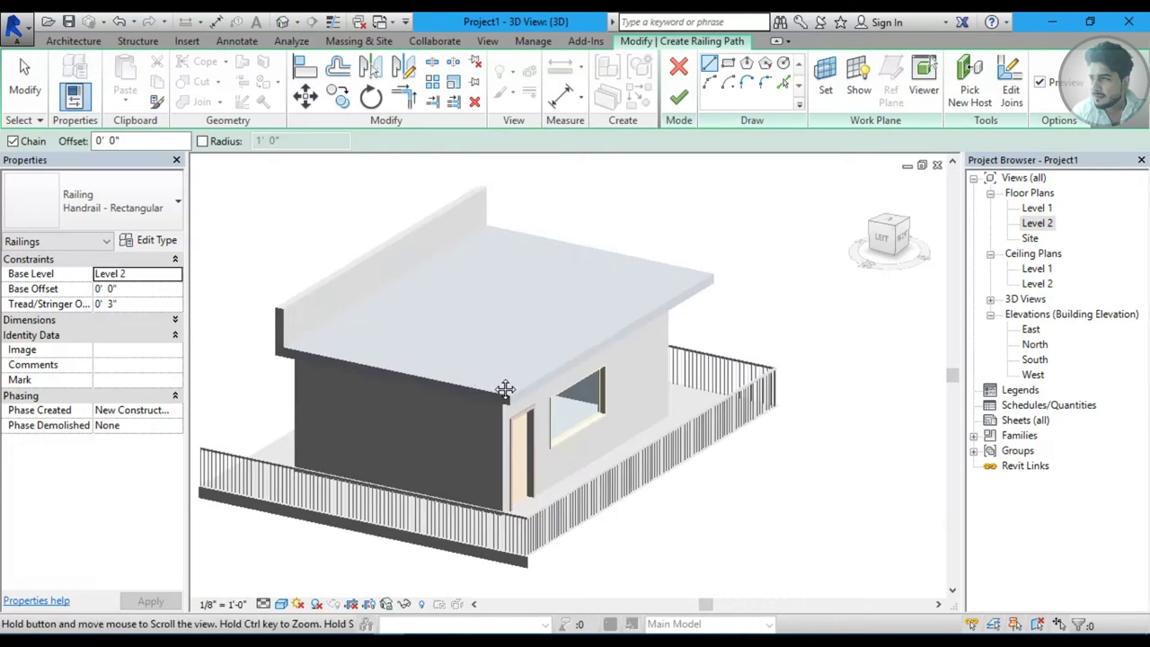
Sketch a railing around the four roof corners, finish it, then select and delete it.
click(286, 349)
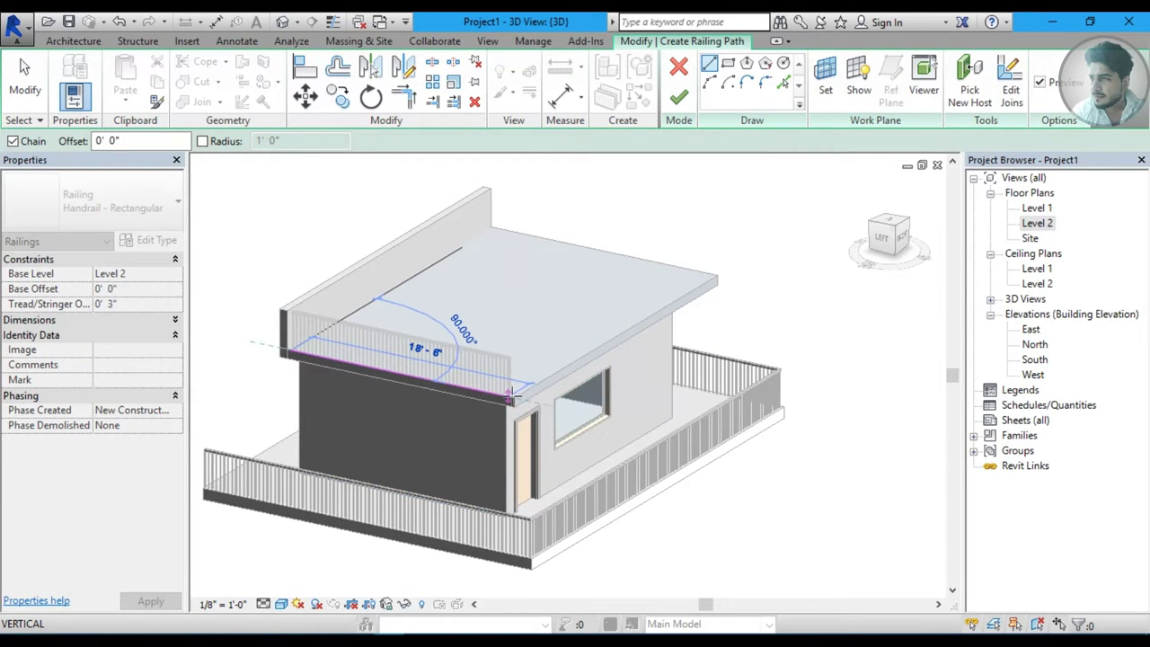
click(514, 396)
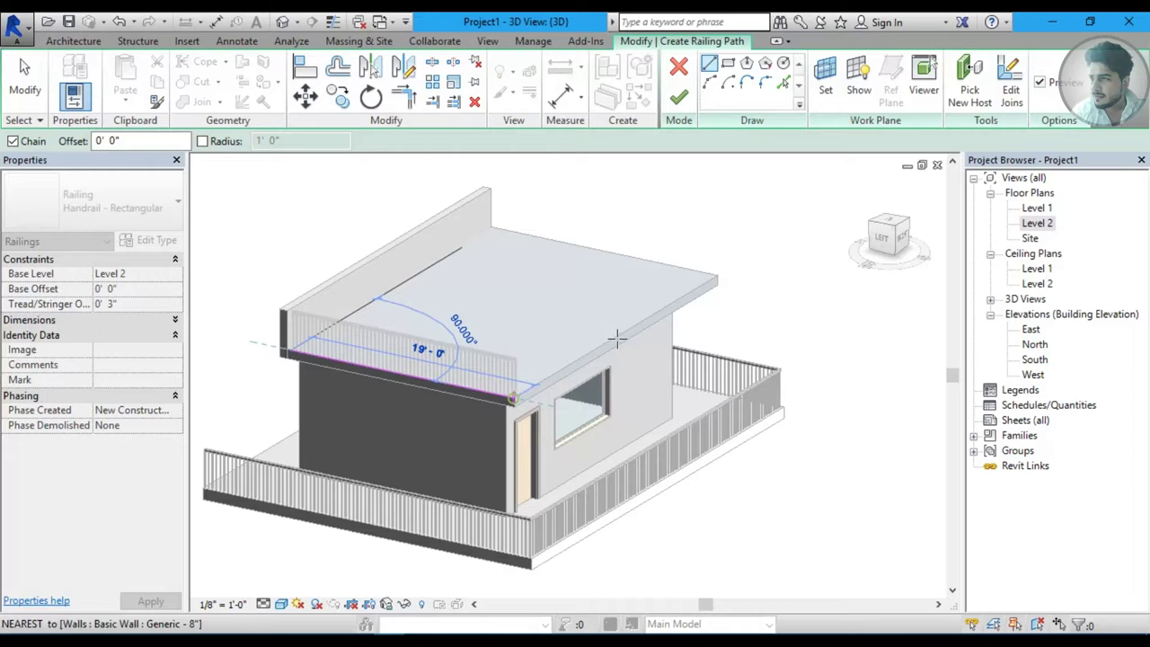
click(719, 275)
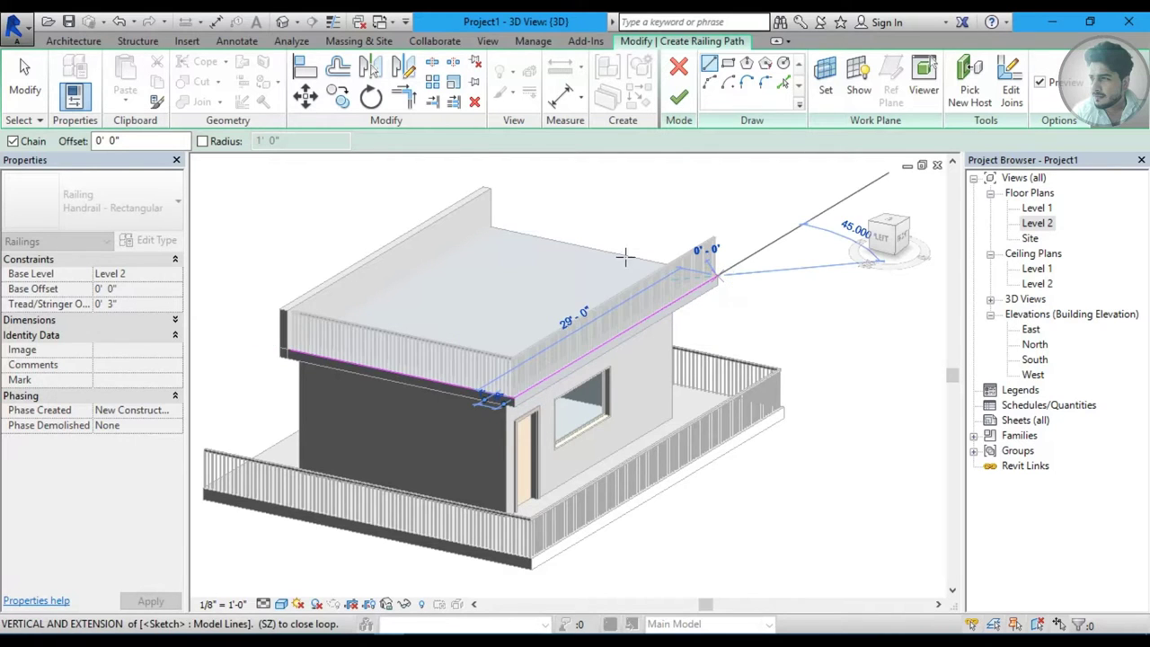
click(493, 227)
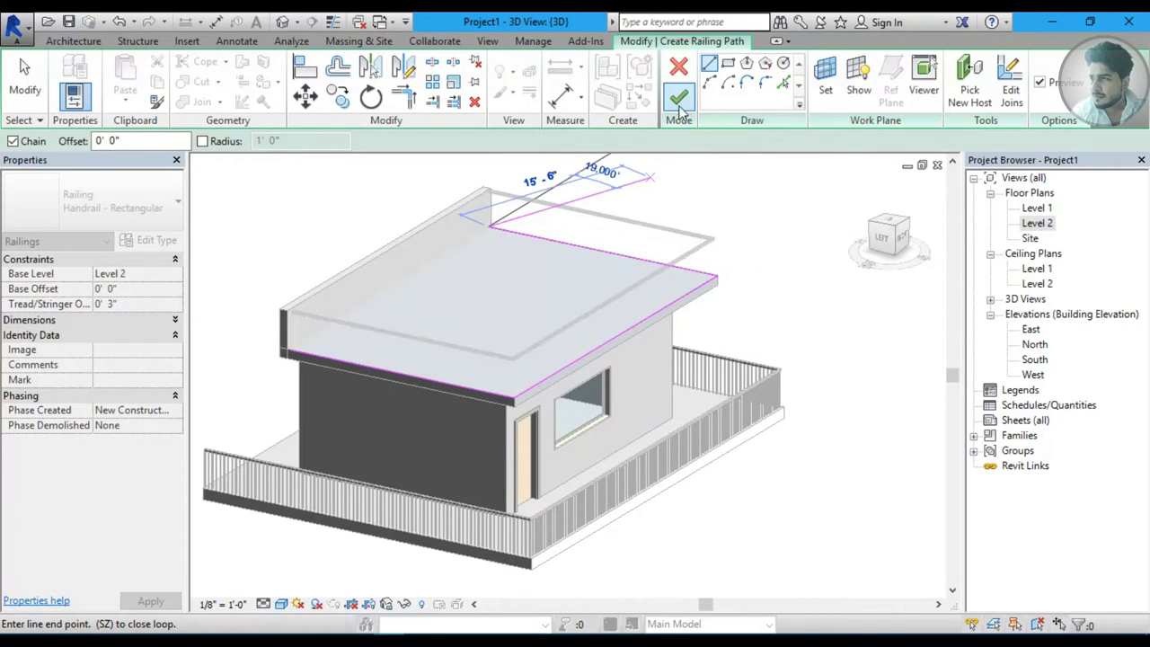
click(678, 97)
mouse_move(750, 254)
shift+middle_down()
mouse_move(584, 387)
mouse_move(699, 248)
mouse_move(647, 437)
mouse_move(513, 381)
mouse_move(417, 321)
mouse_move(737, 305)
shift+middle_up()
click(700, 248)
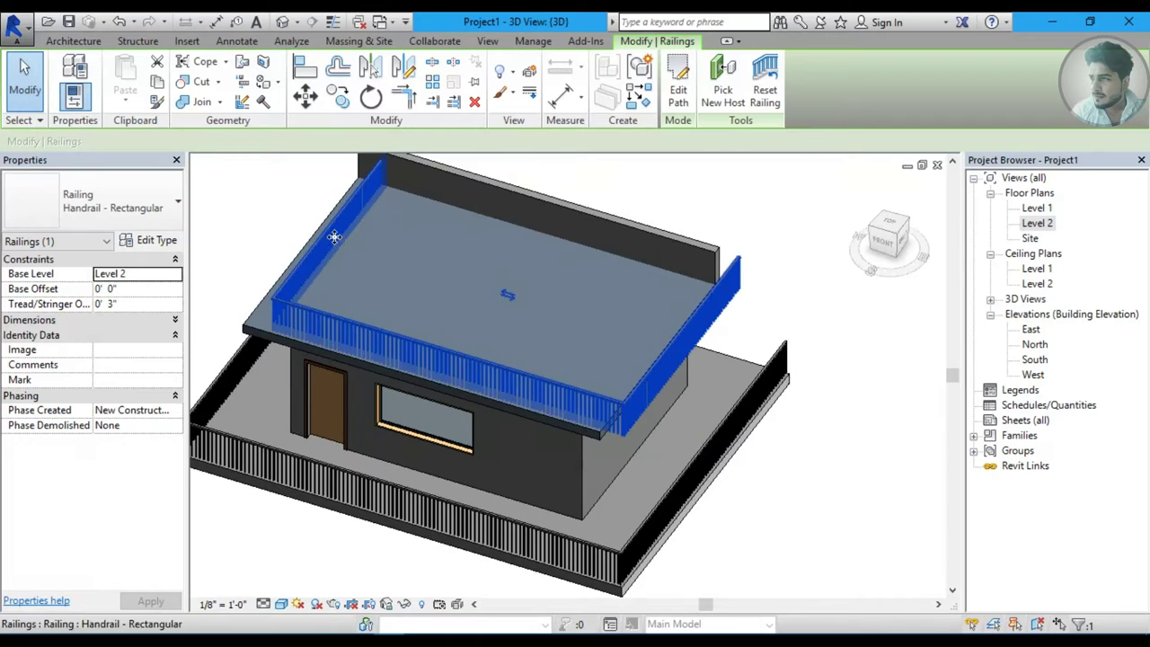
key(Escape)
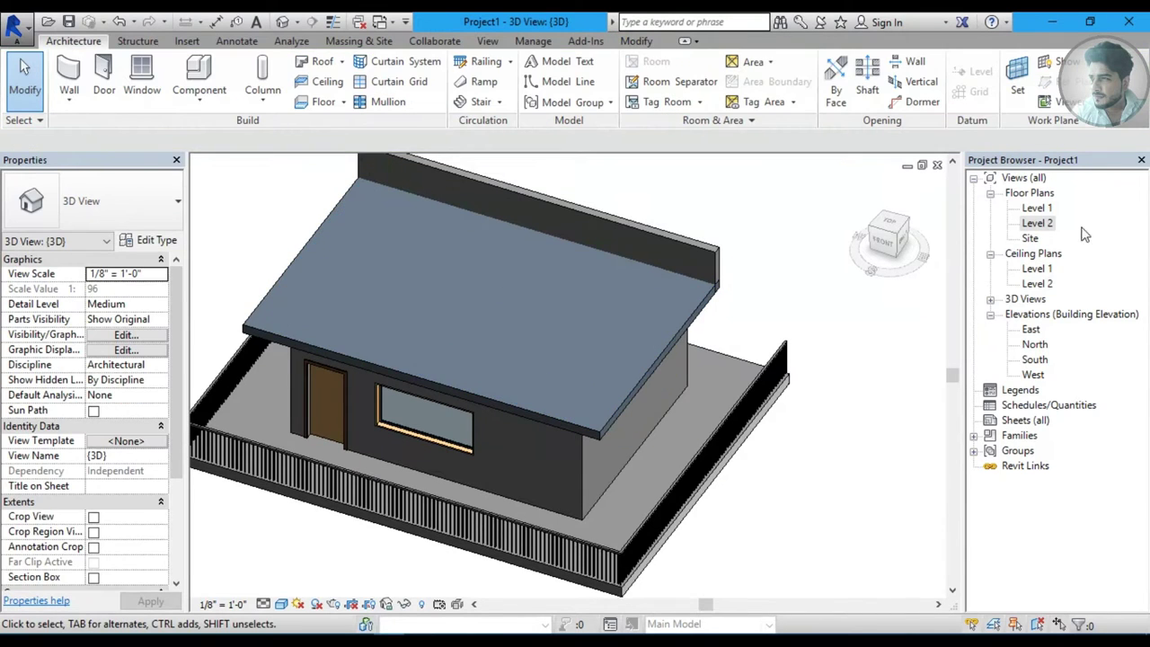
Sketch a Level 2 railing along the roof's left, front and right edges, then view it in 3D.
double_click(1043, 224)
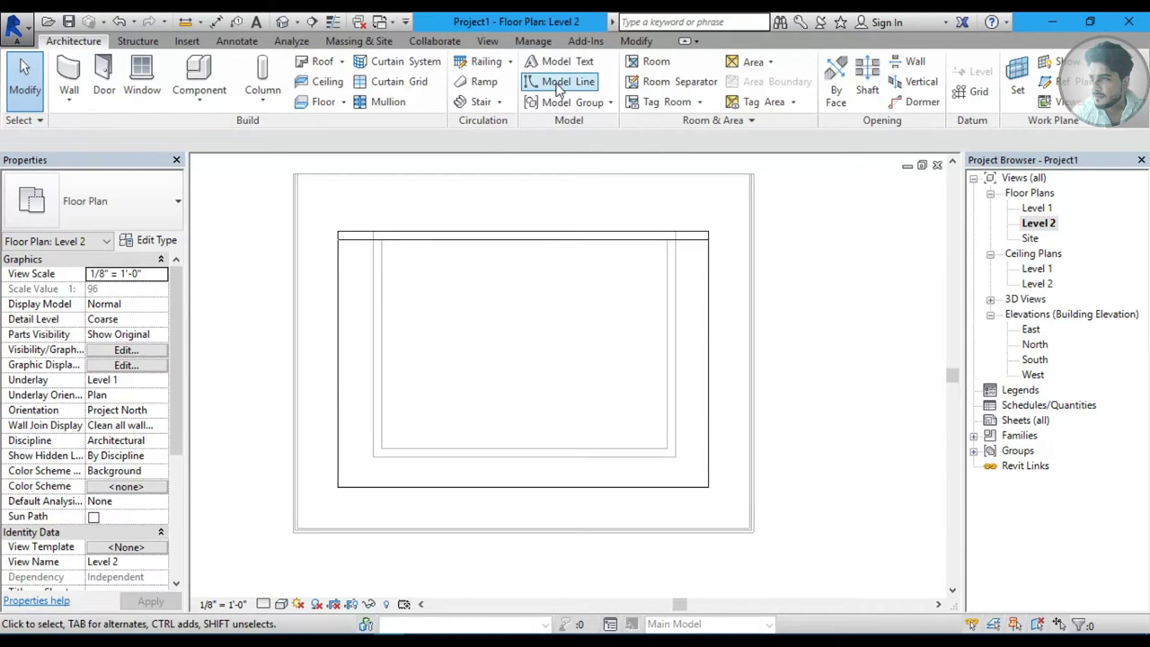
click(479, 65)
click(338, 237)
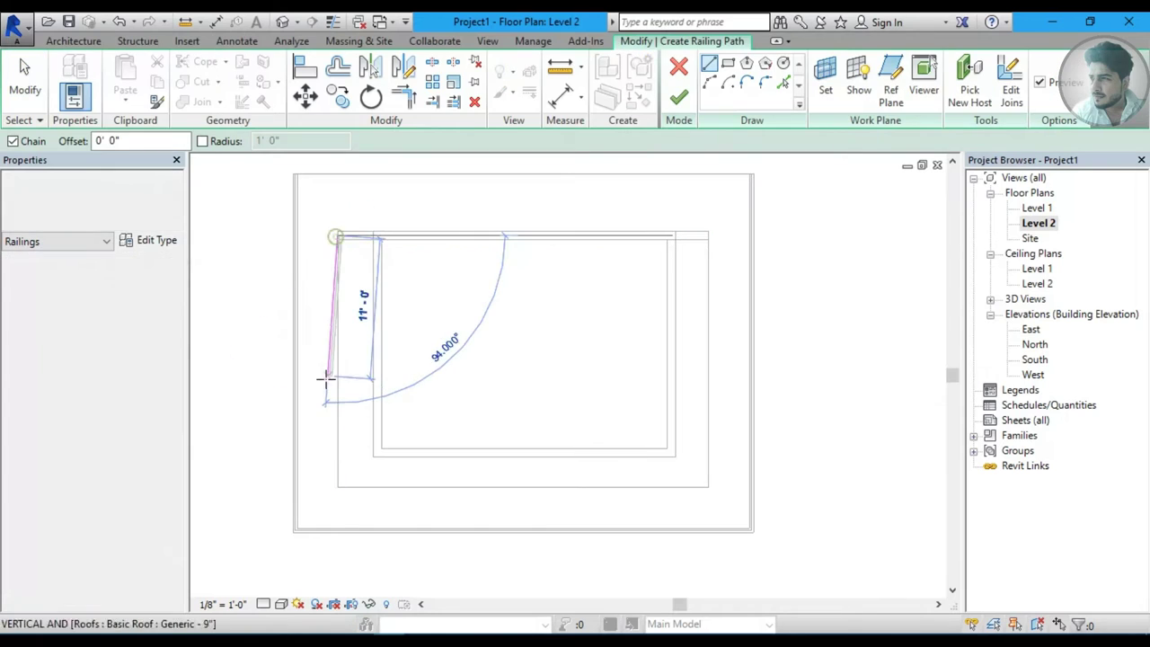
click(339, 487)
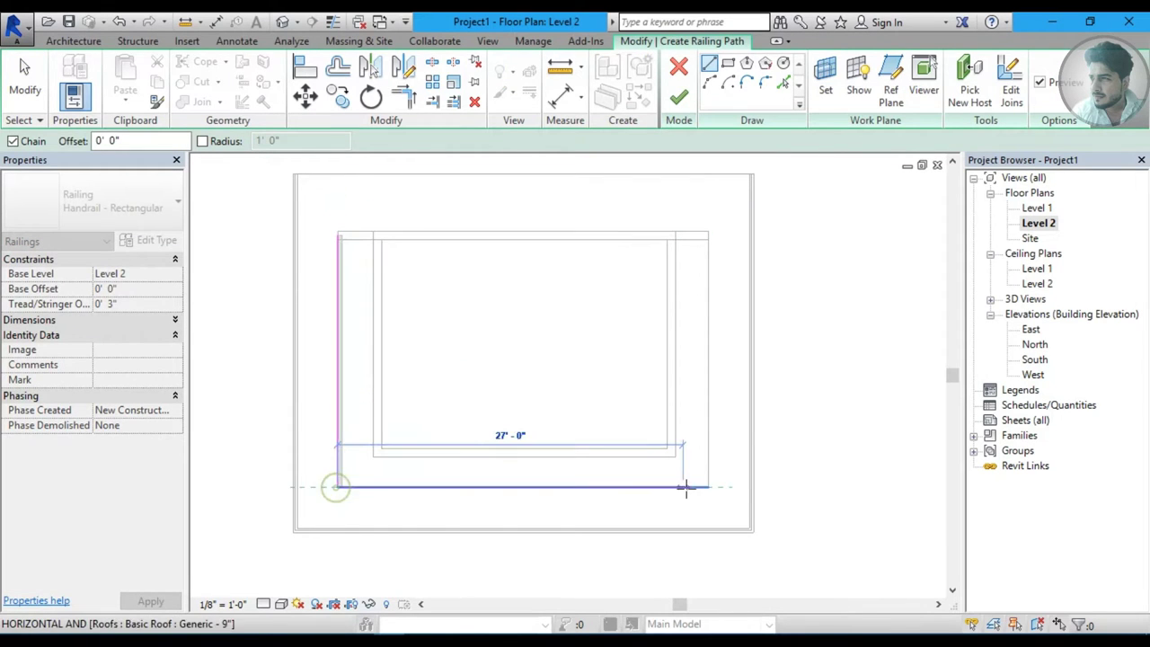
click(708, 488)
click(708, 236)
click(679, 96)
click(283, 20)
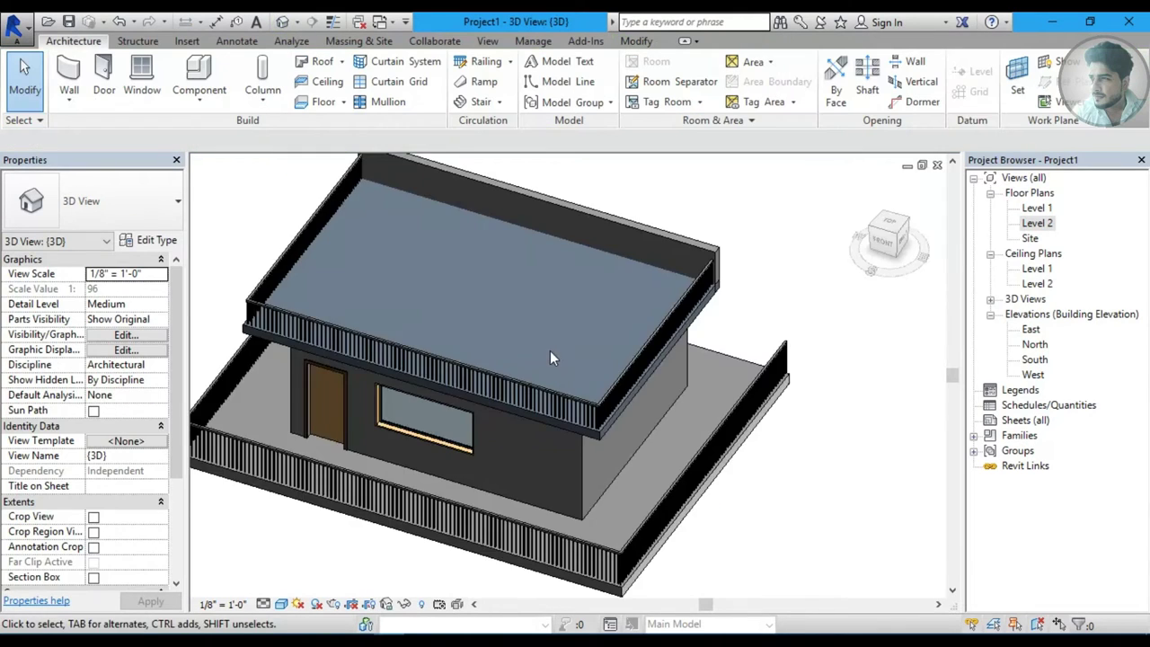
mouse_move(708, 305)
shift+middle_down()
mouse_move(731, 338)
mouse_move(528, 378)
shift+middle_up()
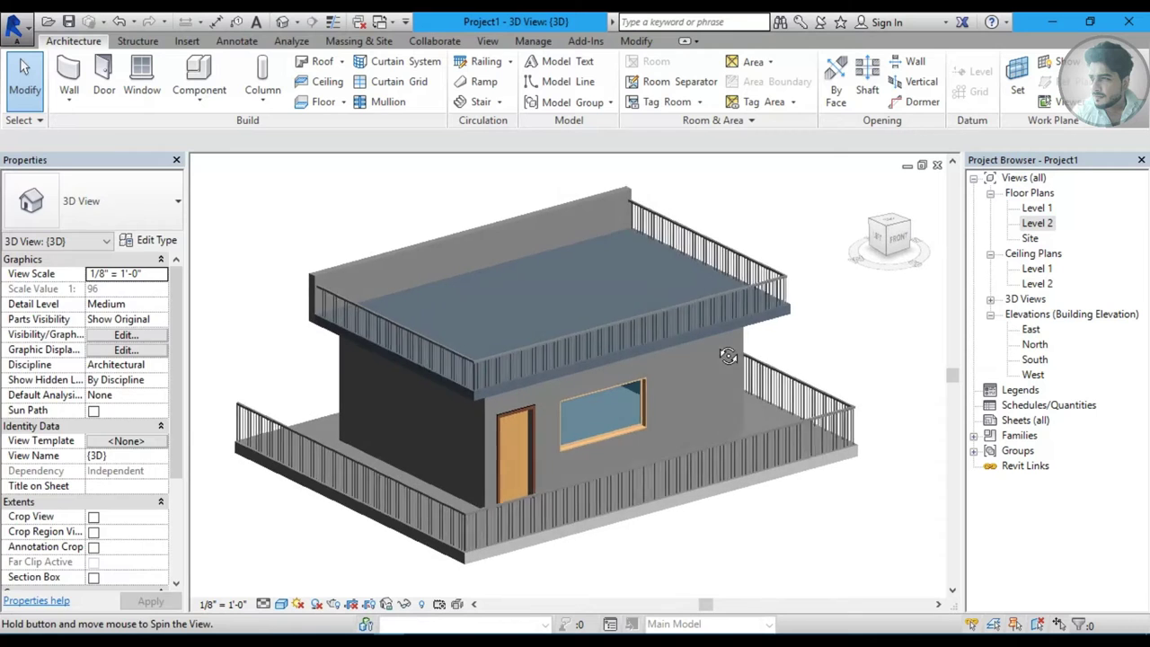
scroll(528, 378, up, 2)
scroll(485, 396, up, 2)
mouse_move(405, 369)
shift+middle_down()
mouse_move(425, 341)
mouse_move(367, 247)
mouse_move(359, 283)
mouse_move(244, 264)
shift+middle_up()
click(426, 337)
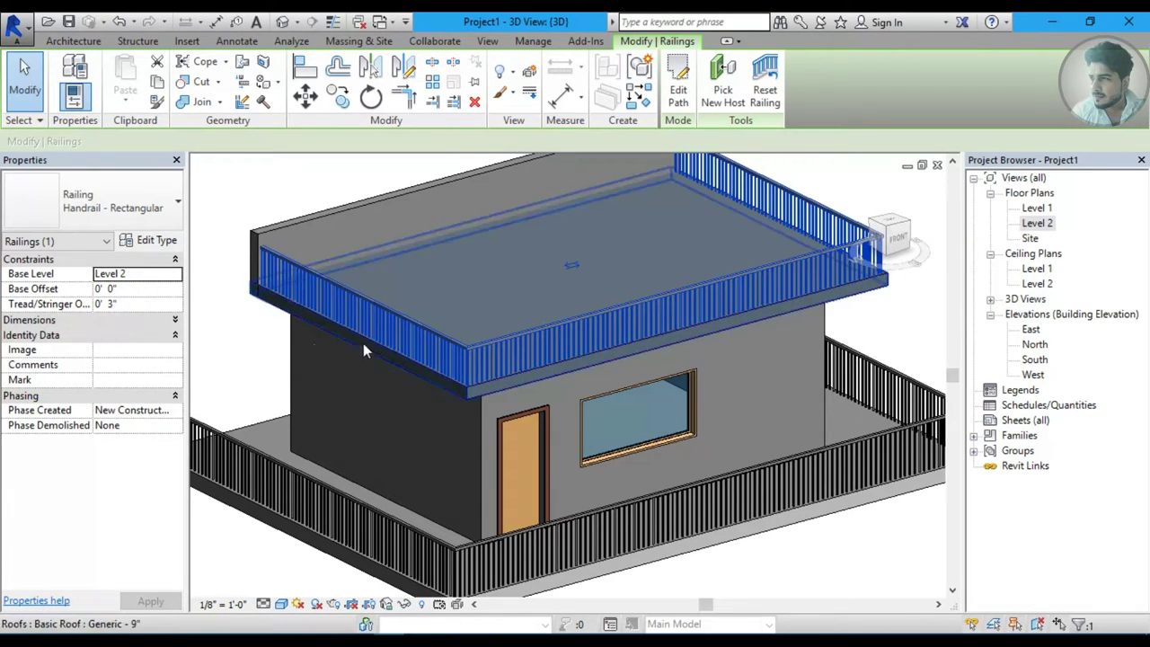
Zoom and orbit around the roof railing to inspect its front run and corner.
scroll(341, 359, up, 3)
scroll(329, 367, up, 1)
text(1)
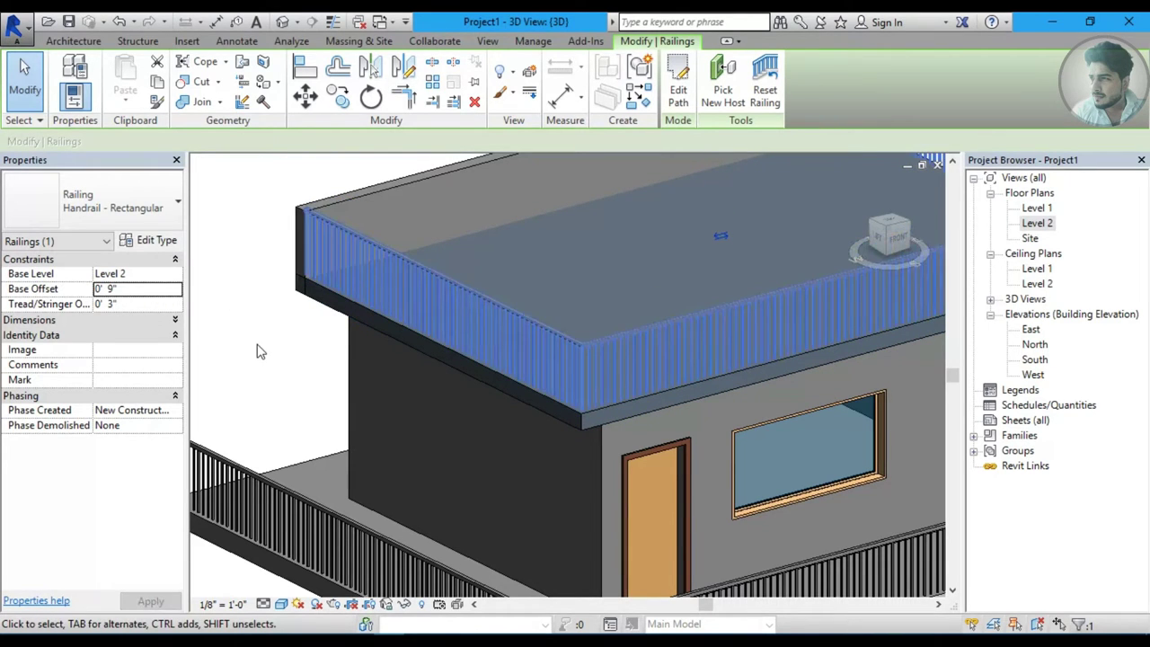
middle_drag(459, 318, 441, 290)
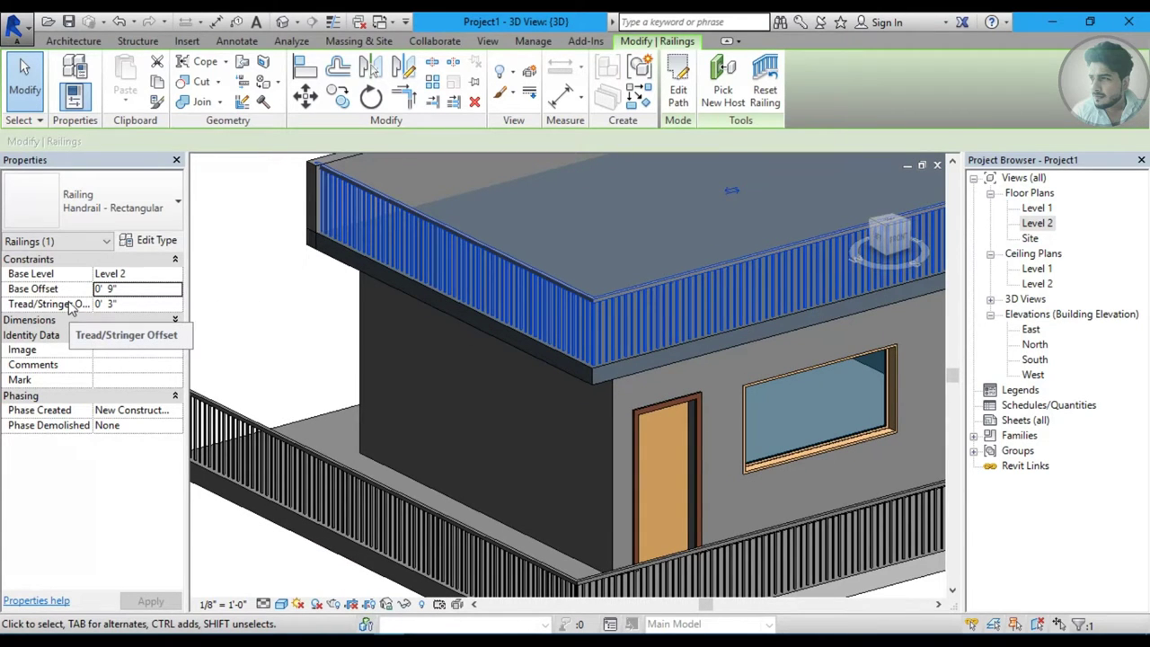
mouse_move(368, 357)
shift+middle_down()
mouse_move(329, 385)
mouse_move(352, 405)
shift+middle_up()
scroll(352, 405, up, 1)
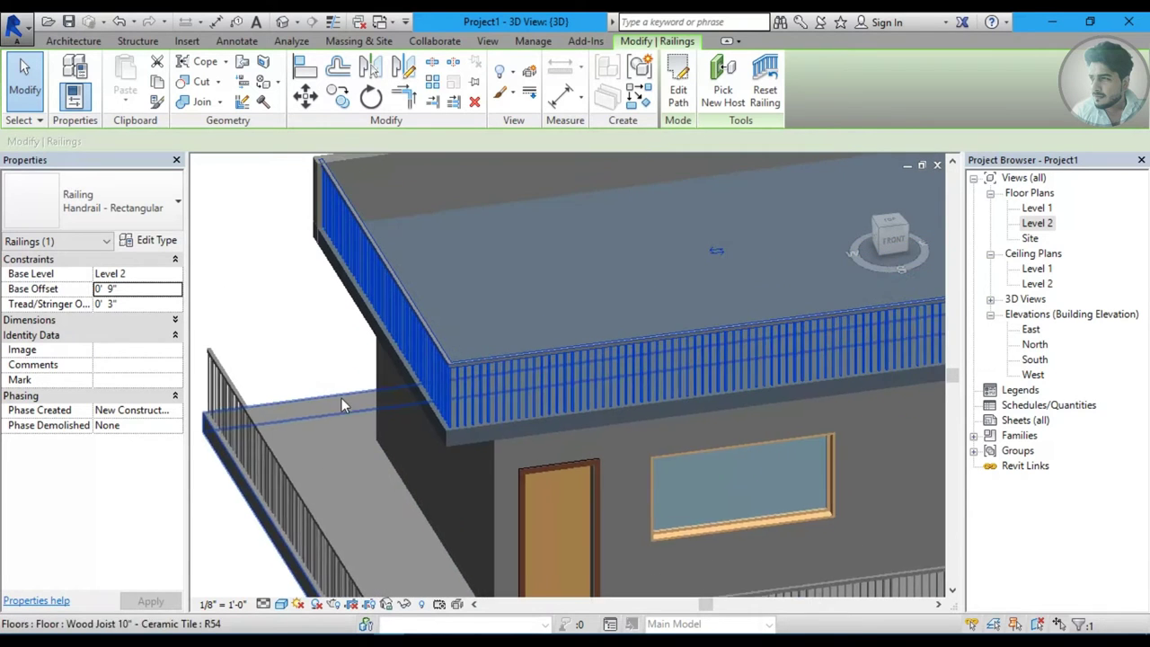
scroll(383, 325, up, 2)
scroll(384, 325, up, 2)
scroll(382, 347, up, 1)
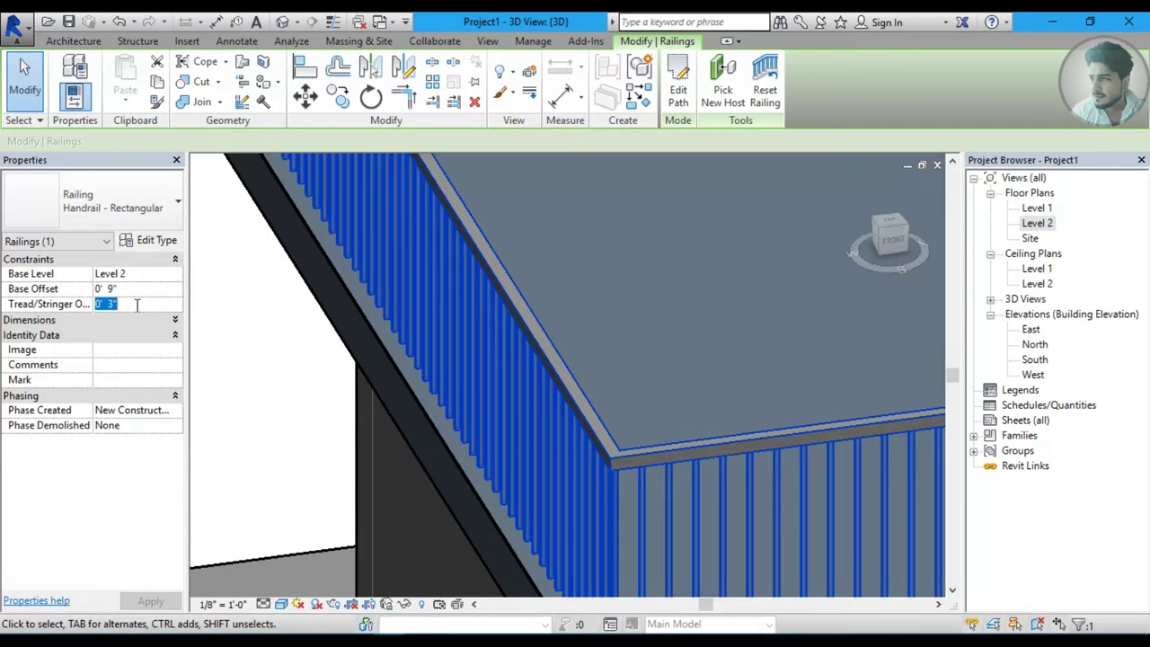
scroll(329, 398, down, 1)
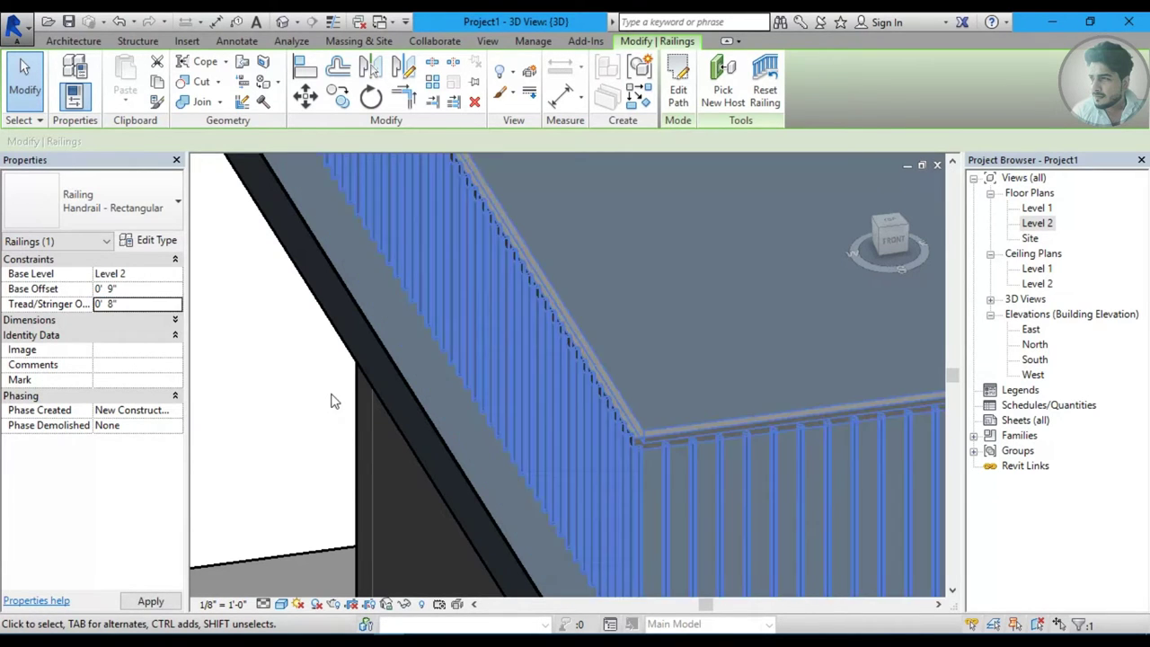
scroll(345, 398, down, 1)
scroll(342, 398, down, 1)
mouse_move(359, 347)
shift+middle_down()
mouse_move(334, 423)
mouse_move(827, 424)
shift+middle_up()
mouse_move(898, 401)
shift+middle_down()
mouse_move(438, 417)
mouse_move(550, 368)
mouse_move(544, 355)
shift+middle_up()
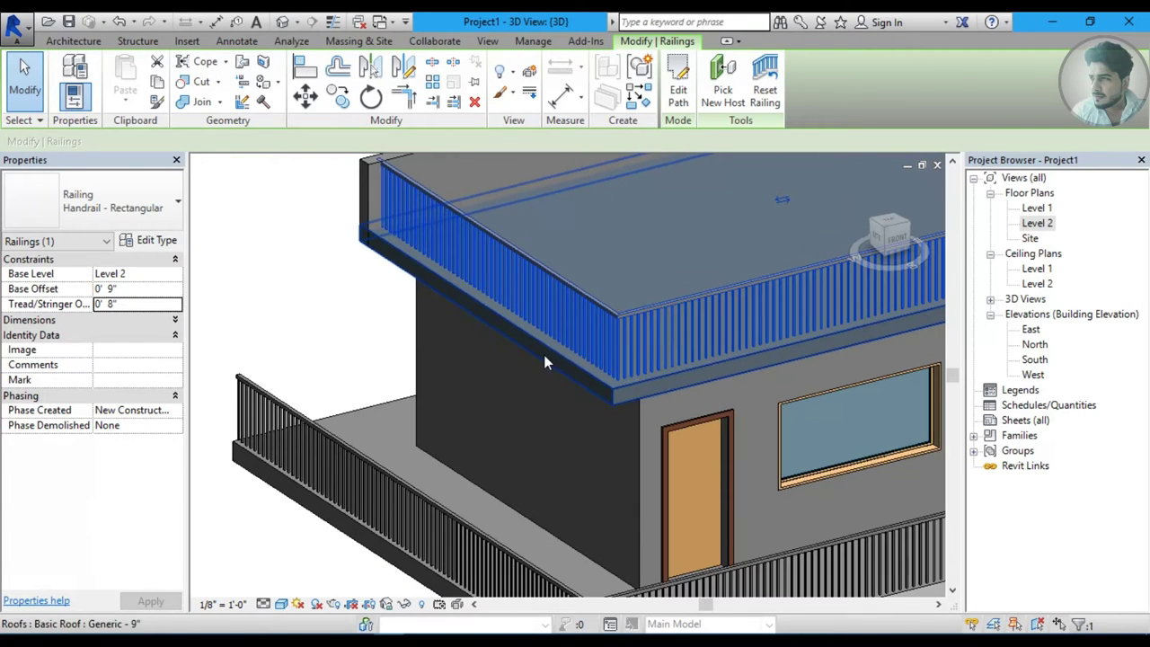
Select the ground-level front railing and change its type to Handrail - Pipe.
click(266, 306)
mouse_move(315, 302)
shift+middle_down()
mouse_move(291, 183)
mouse_move(280, 201)
shift+middle_up()
click(238, 268)
shift+middle_drag(239, 268, 314, 296)
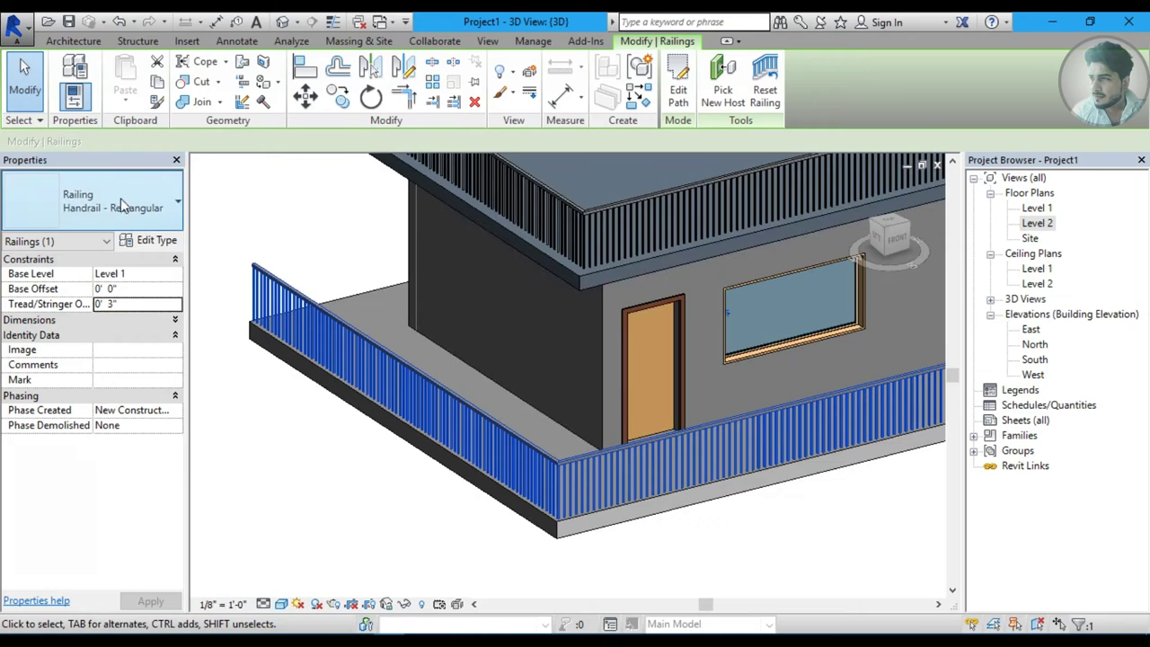
click(110, 200)
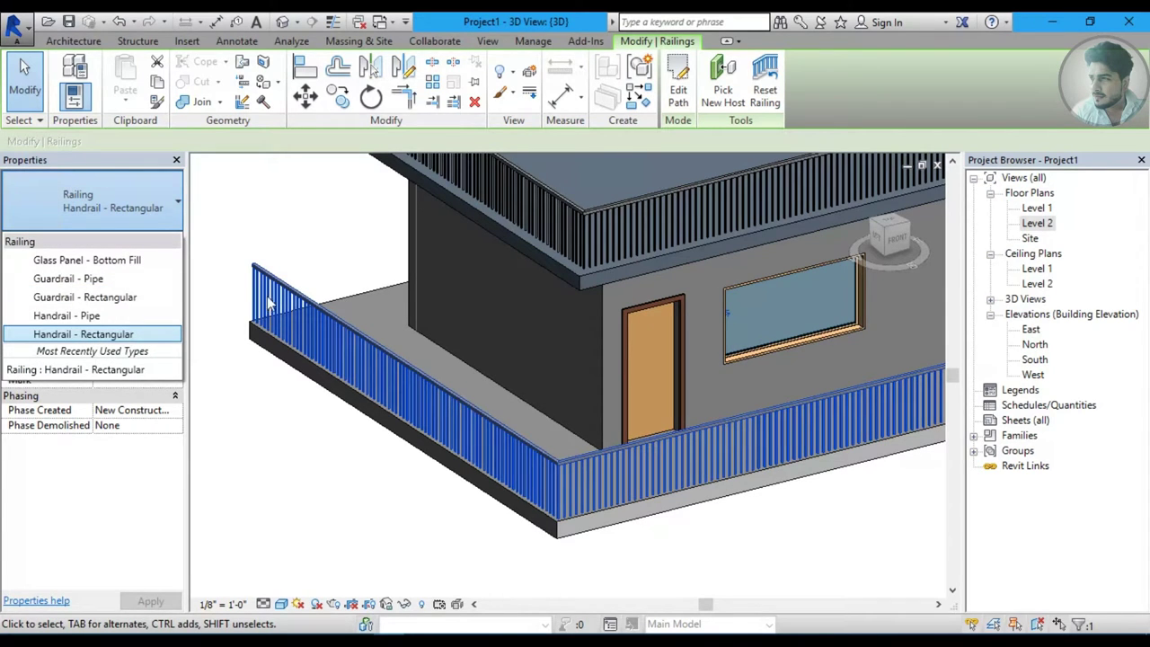
click(99, 317)
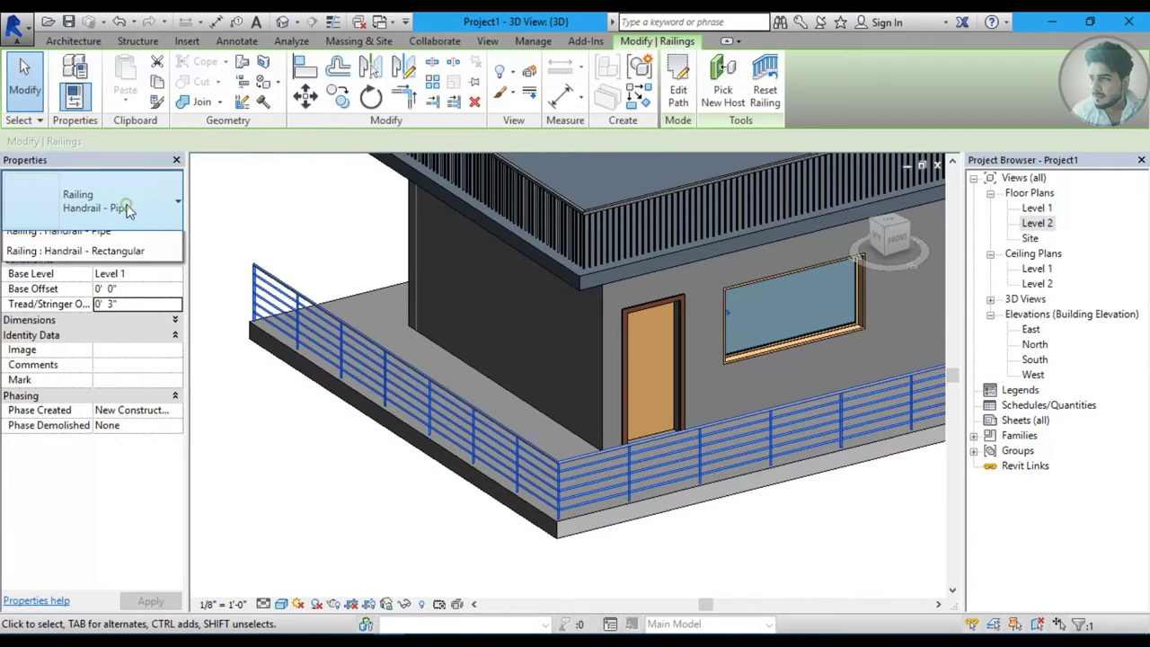
Try Guardrail - Rectangular and Guardrail - Pipe, then settle on Glass Panel - Bottom Fill.
click(123, 203)
click(106, 299)
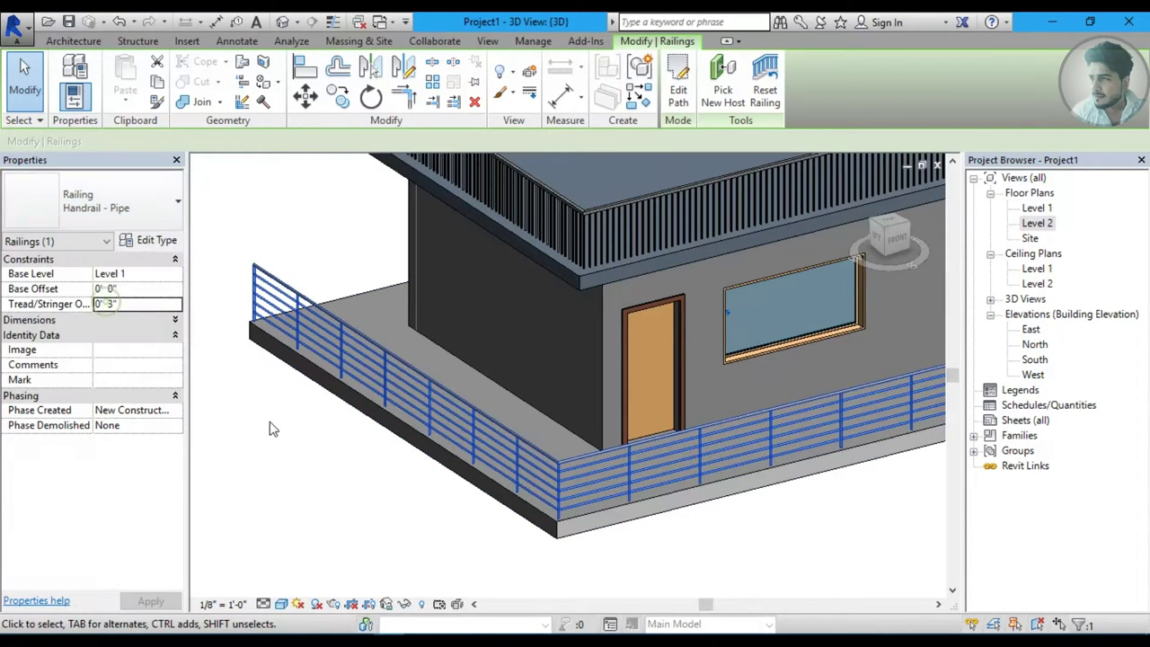
click(113, 203)
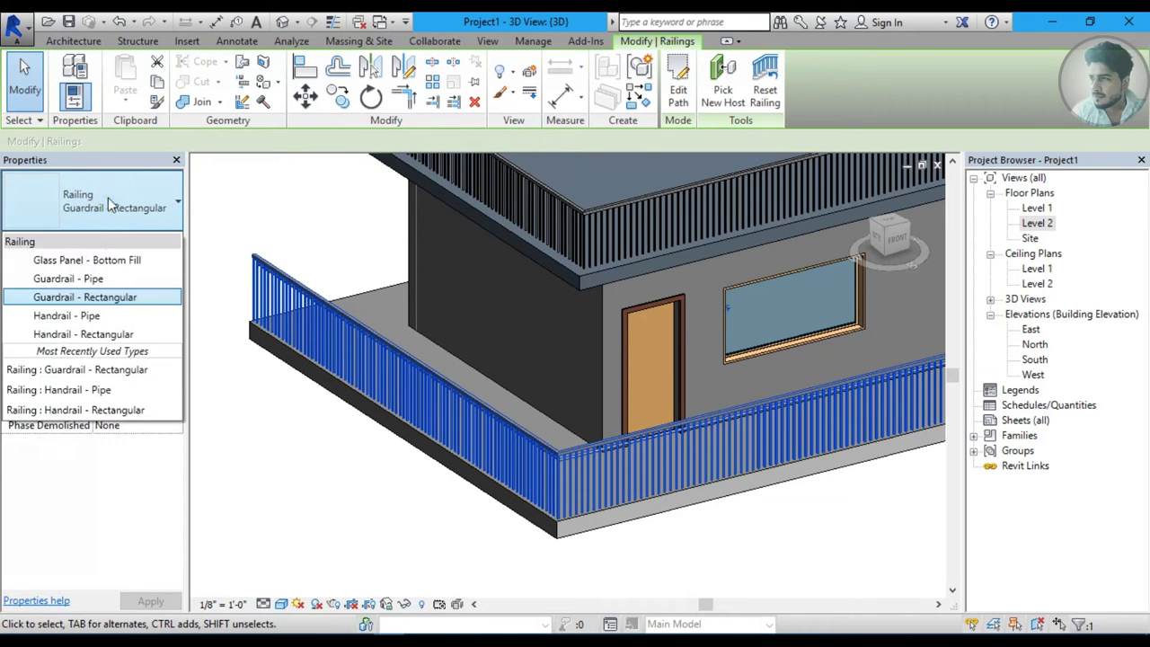
click(99, 277)
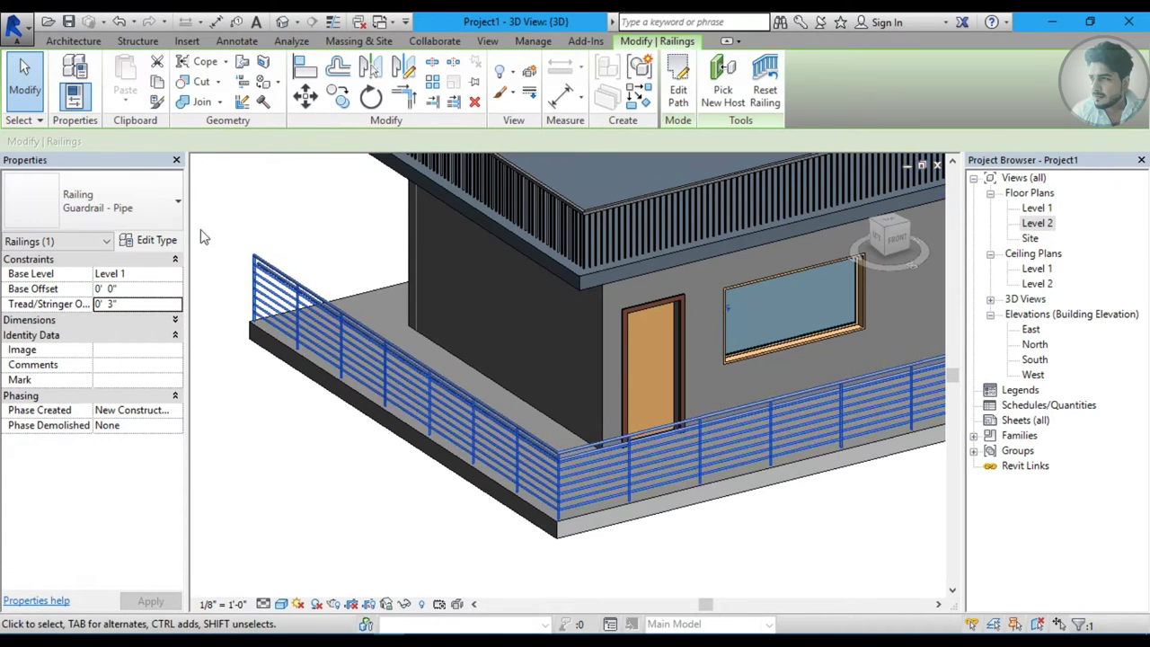
click(162, 199)
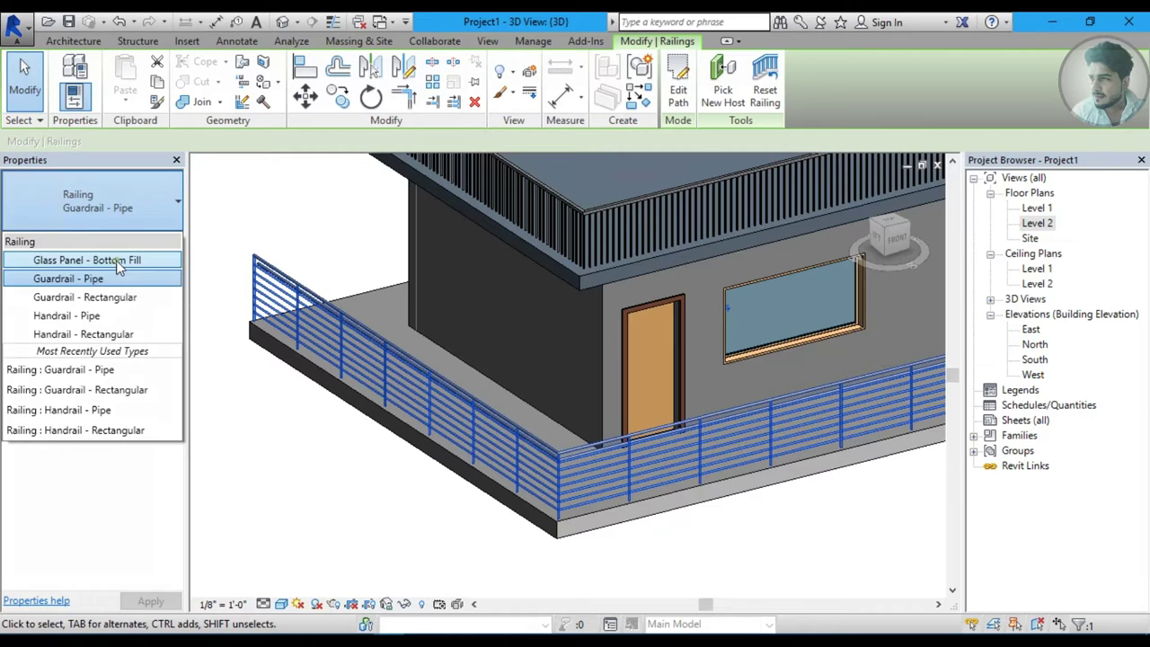
click(117, 261)
Orbit to the house's left side, select the balcony railing, and bring up its type list.
click(360, 458)
mouse_move(764, 530)
middle_down()
mouse_move(498, 532)
mouse_move(472, 487)
middle_up()
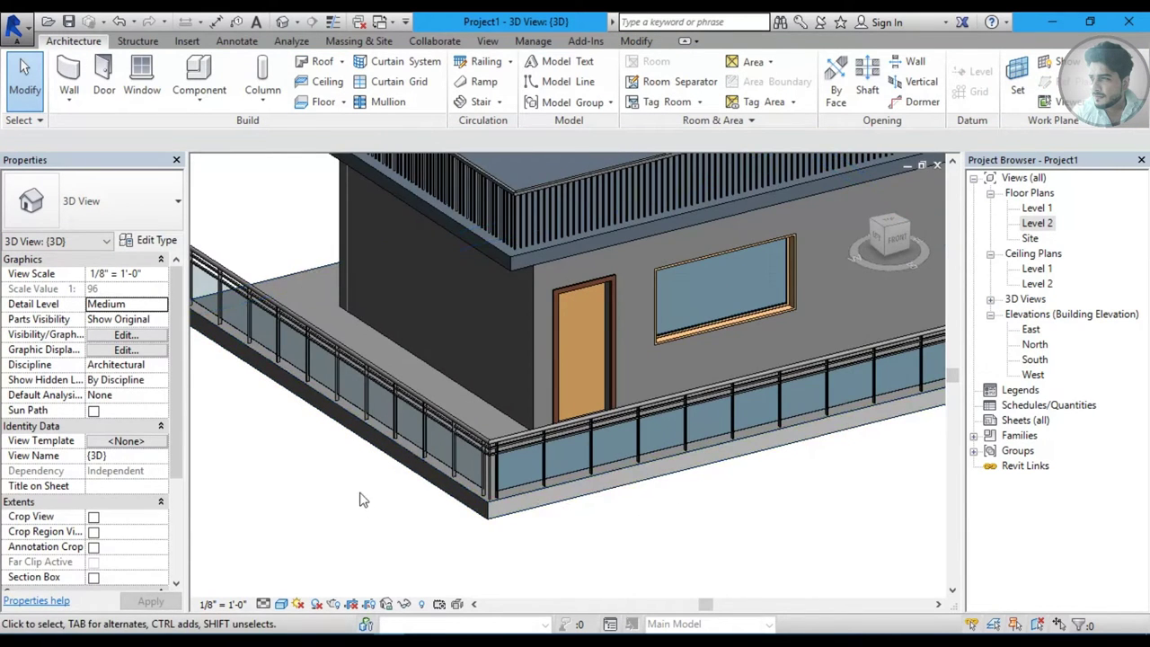
shift+middle_drag(361, 506, 258, 298)
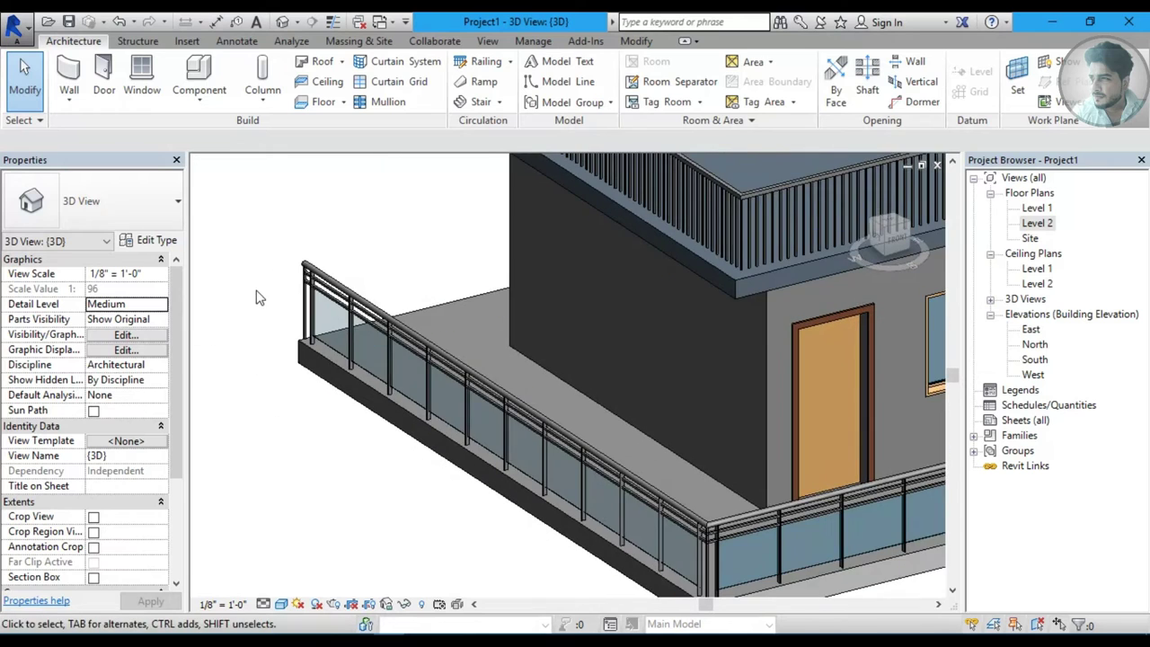
shift+middle_drag(297, 329, 389, 393)
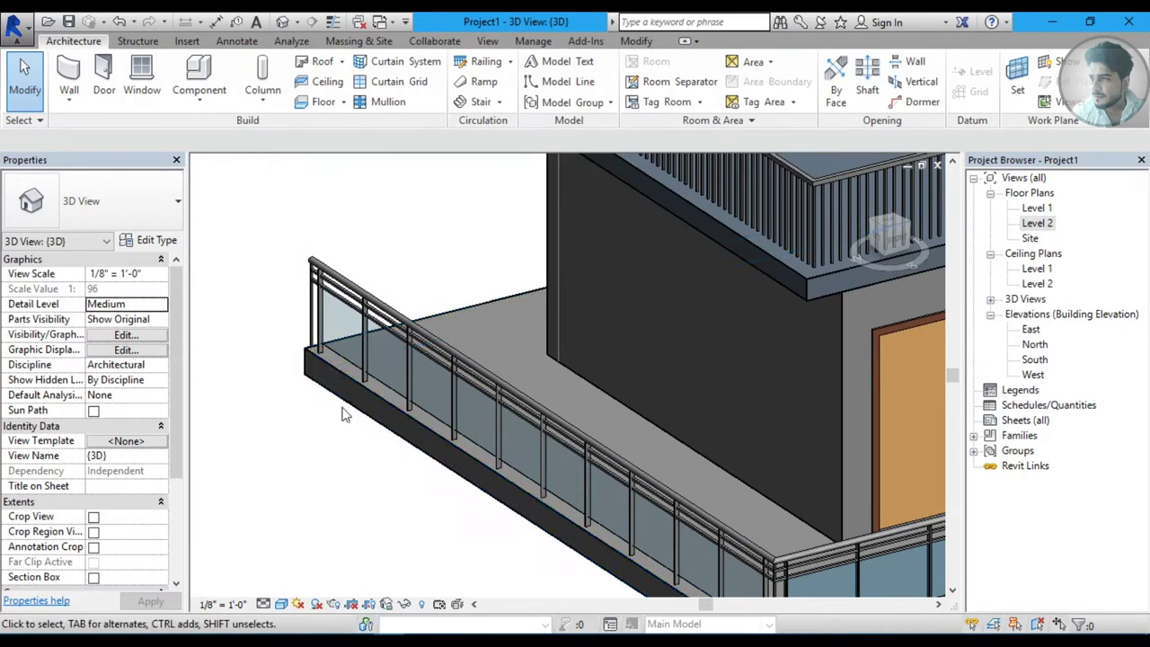
click(310, 262)
click(117, 203)
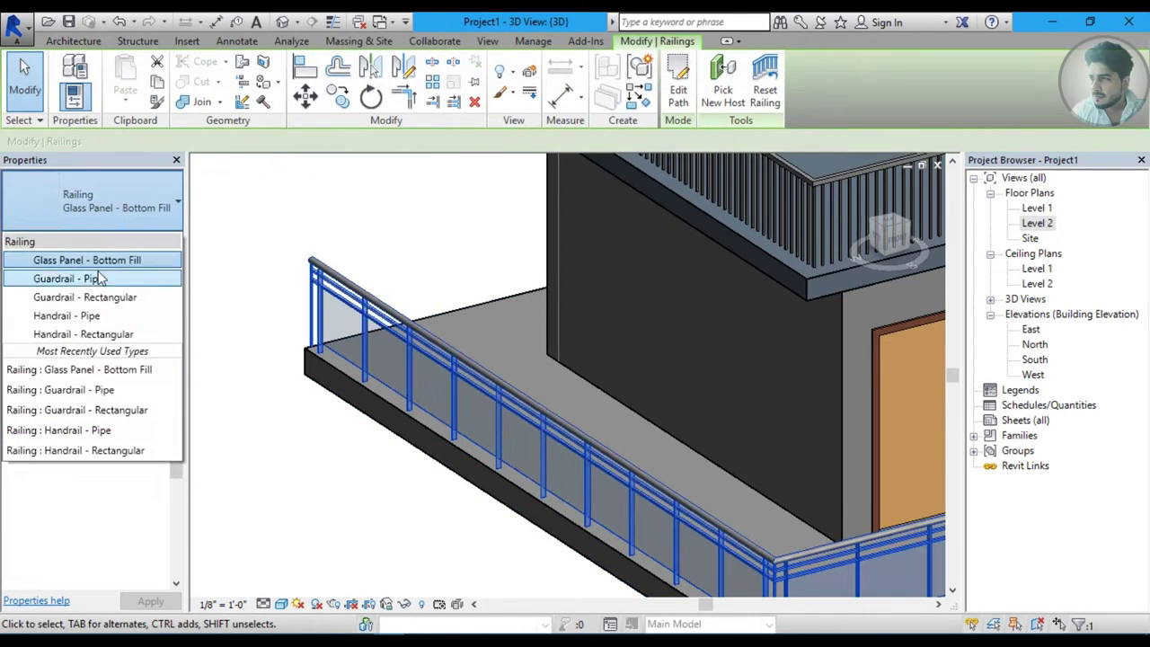
Switch the balcony railing to Handrail - Rectangular and orbit around to inspect it.
click(95, 334)
click(205, 308)
shift+middle_drag(206, 309, 258, 292)
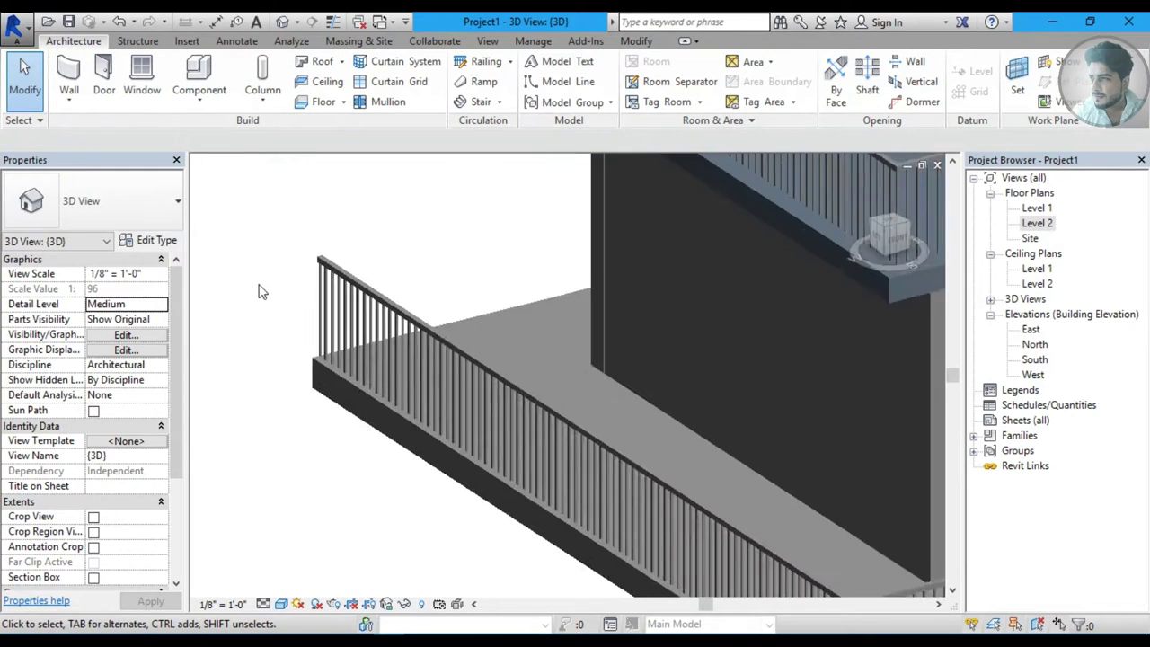
scroll(258, 291, up, 1)
click(135, 202)
scroll(302, 247, up, 2)
scroll(342, 261, up, 1)
scroll(366, 263, up, 1)
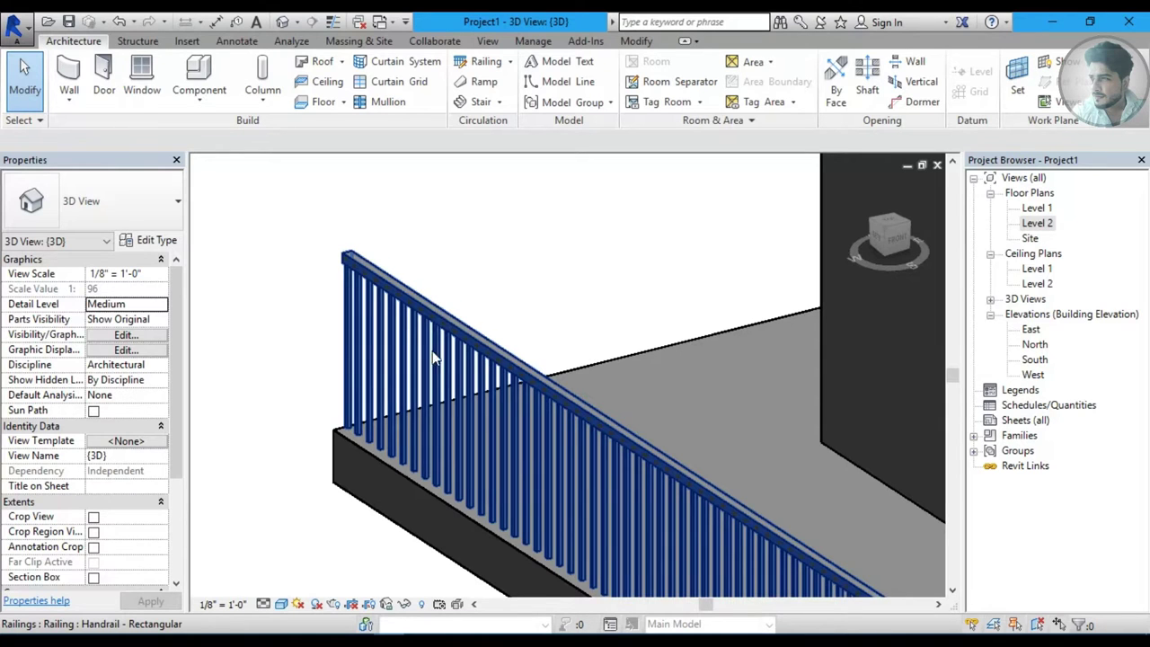
middle_drag(432, 358, 268, 313)
shift+middle_drag(276, 373, 315, 292)
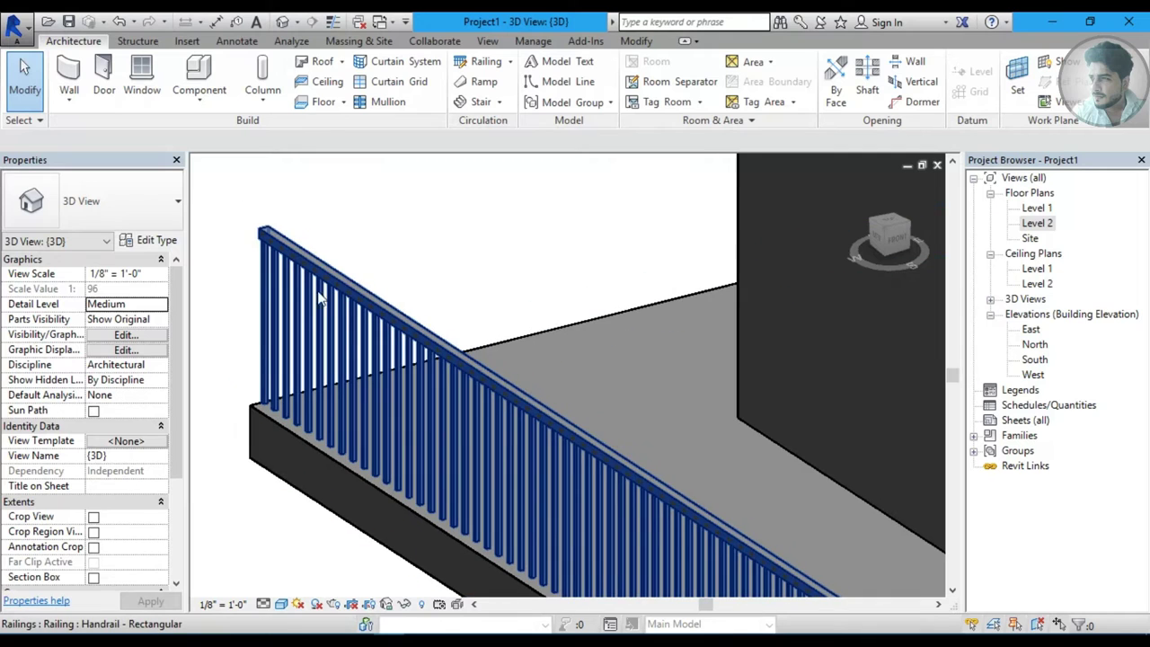
middle_drag(341, 364, 331, 377)
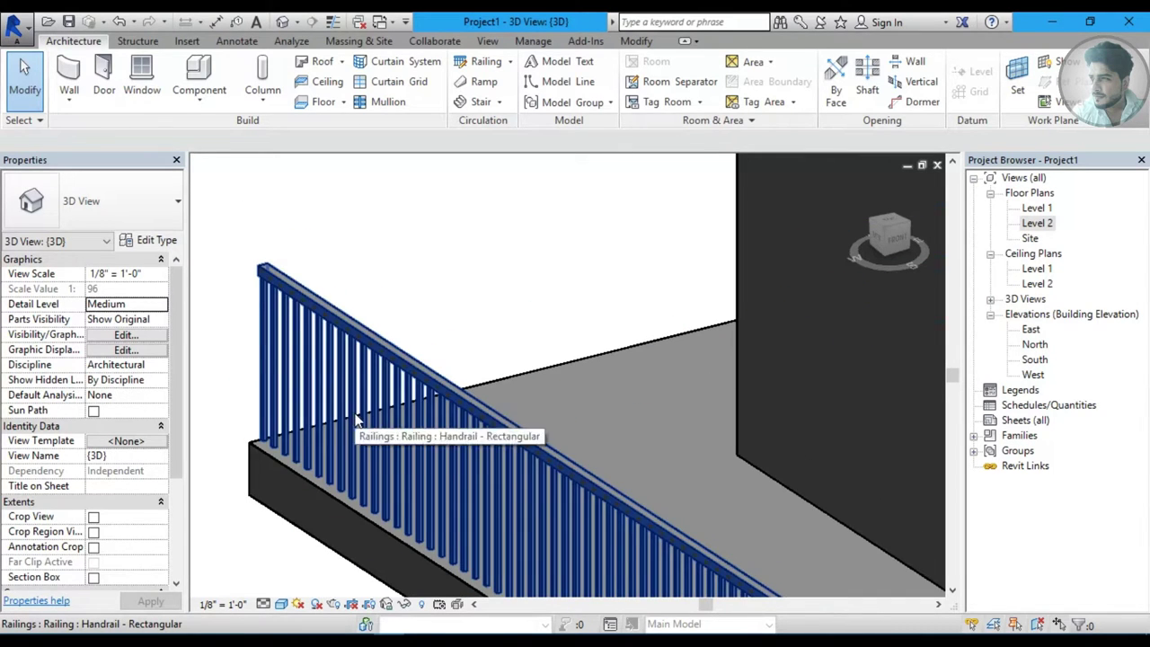
shift+middle_drag(358, 421, 306, 333)
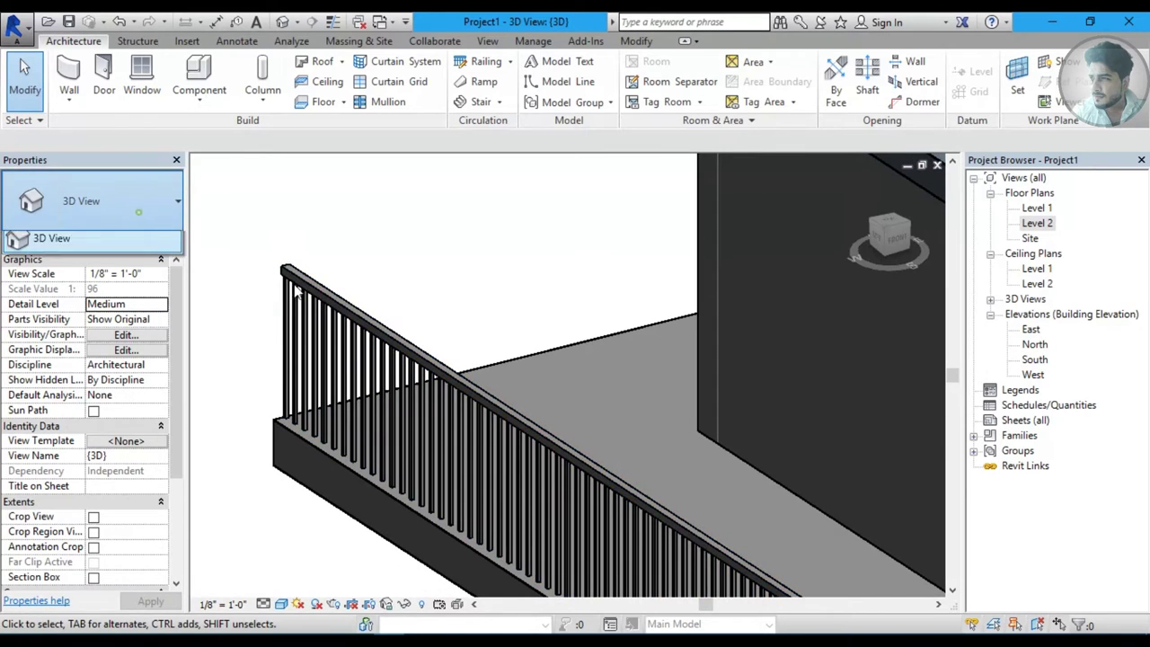
Change the railing back to Glass Panel - Bottom Fill.
click(306, 290)
click(148, 208)
scroll(135, 305, up, 2)
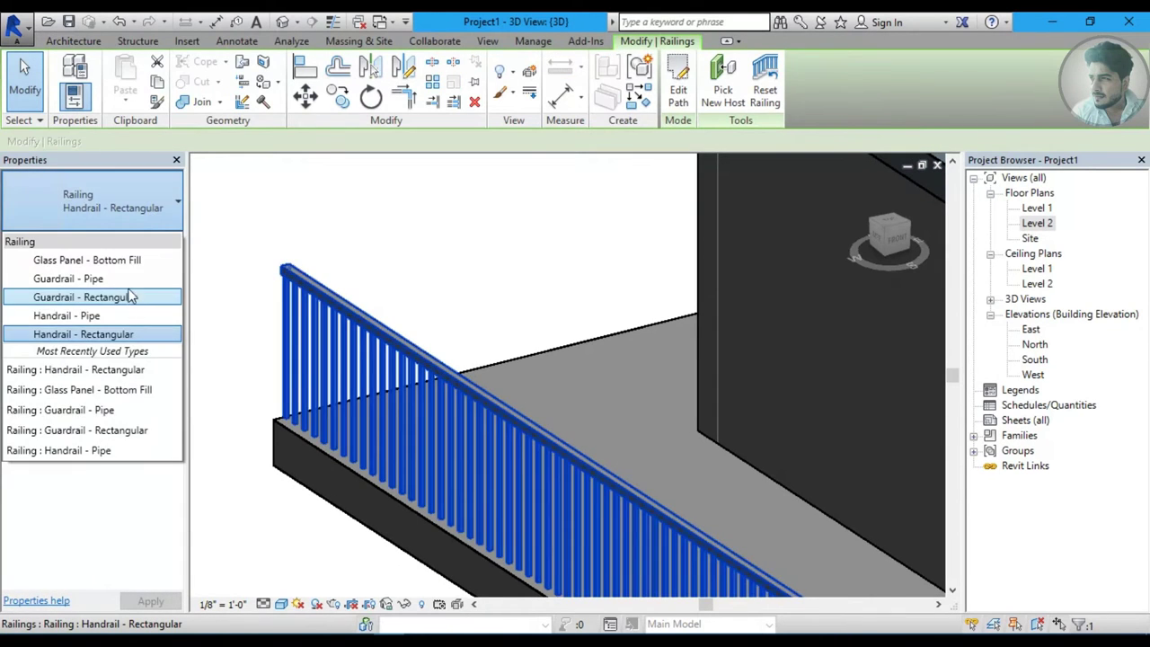
click(90, 259)
click(238, 322)
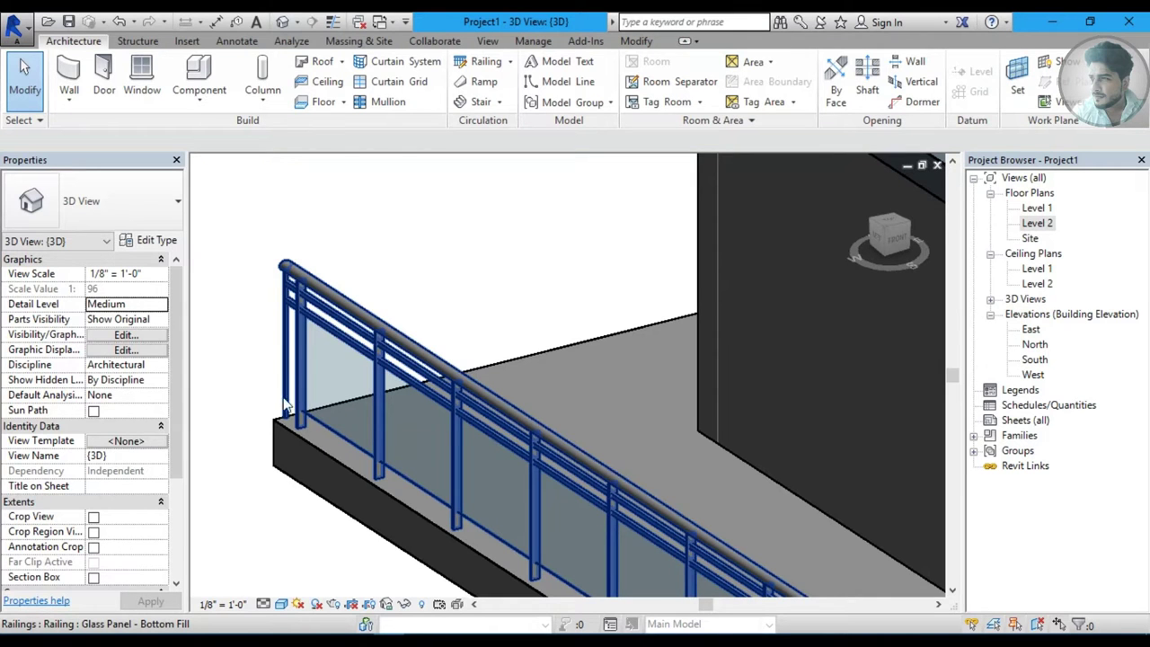
Inspect the glass-panel railing and the door and window side, then switch to the Level 1 plan.
scroll(284, 404, down, 3)
mouse_move(506, 367)
shift+middle_down()
mouse_move(606, 462)
mouse_move(676, 425)
shift+middle_up()
scroll(606, 462, up, 2)
scroll(622, 438, up, 2)
scroll(622, 437, down, 2)
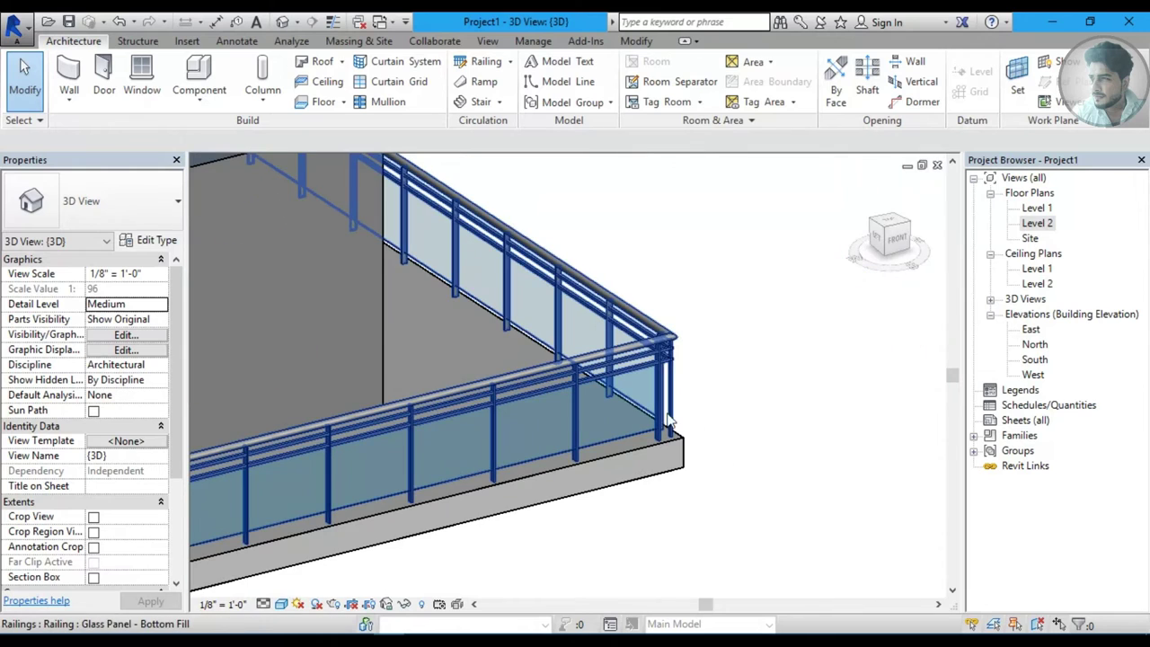
mouse_move(676, 416)
middle_down()
mouse_move(629, 449)
mouse_move(642, 470)
mouse_move(686, 420)
mouse_move(773, 441)
middle_up()
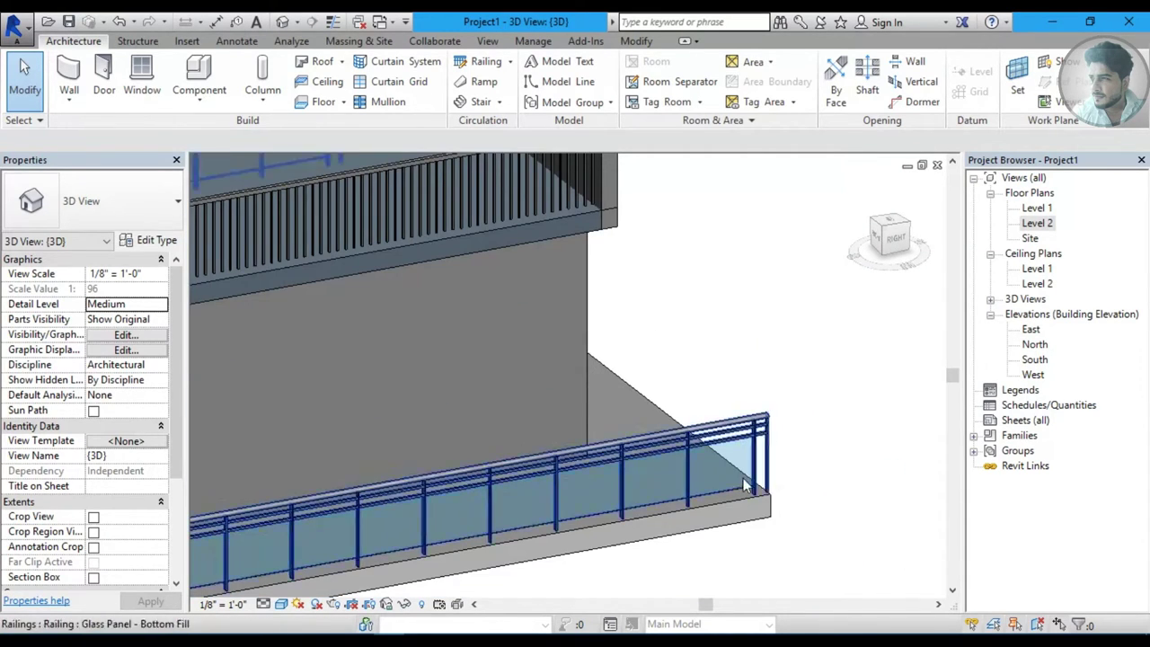
scroll(629, 467, up, 2)
scroll(600, 479, up, 2)
scroll(599, 475, up, 2)
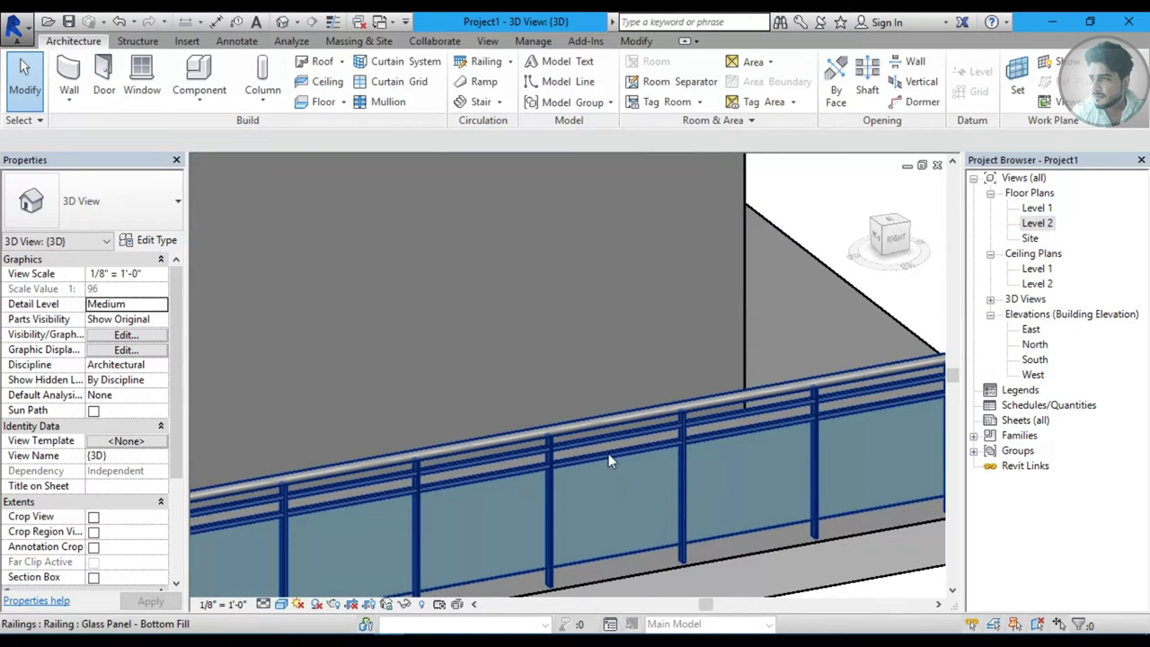
scroll(611, 456, down, 2)
scroll(589, 458, up, 1)
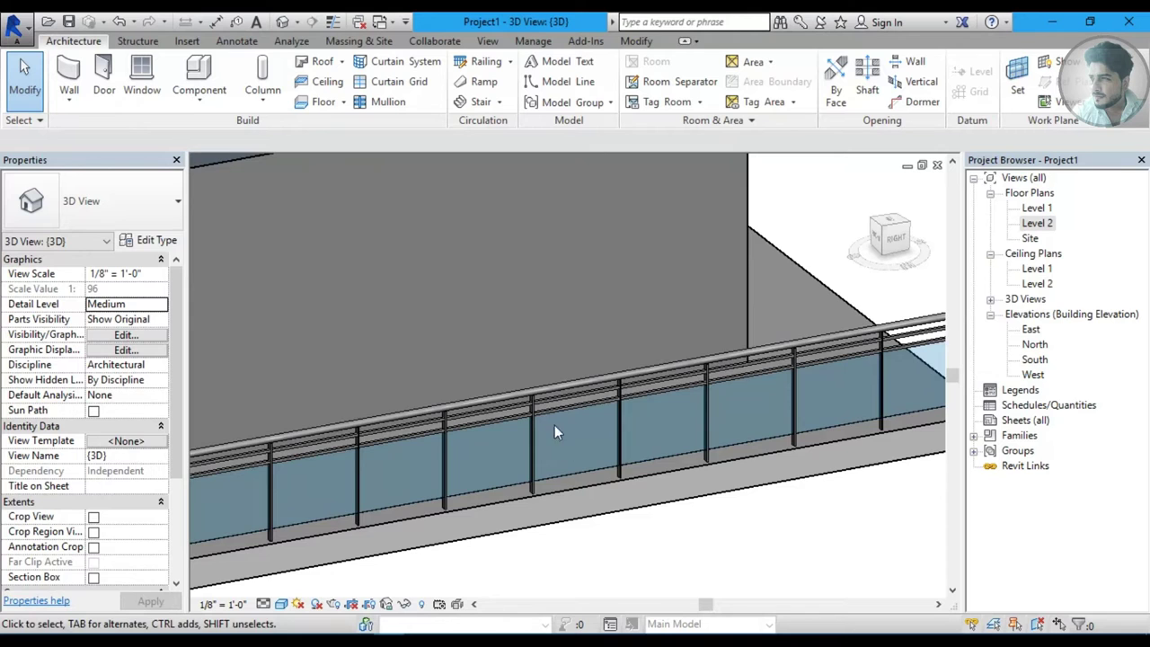
mouse_move(484, 457)
shift+middle_down()
mouse_move(700, 477)
mouse_move(560, 475)
mouse_move(643, 485)
shift+middle_up()
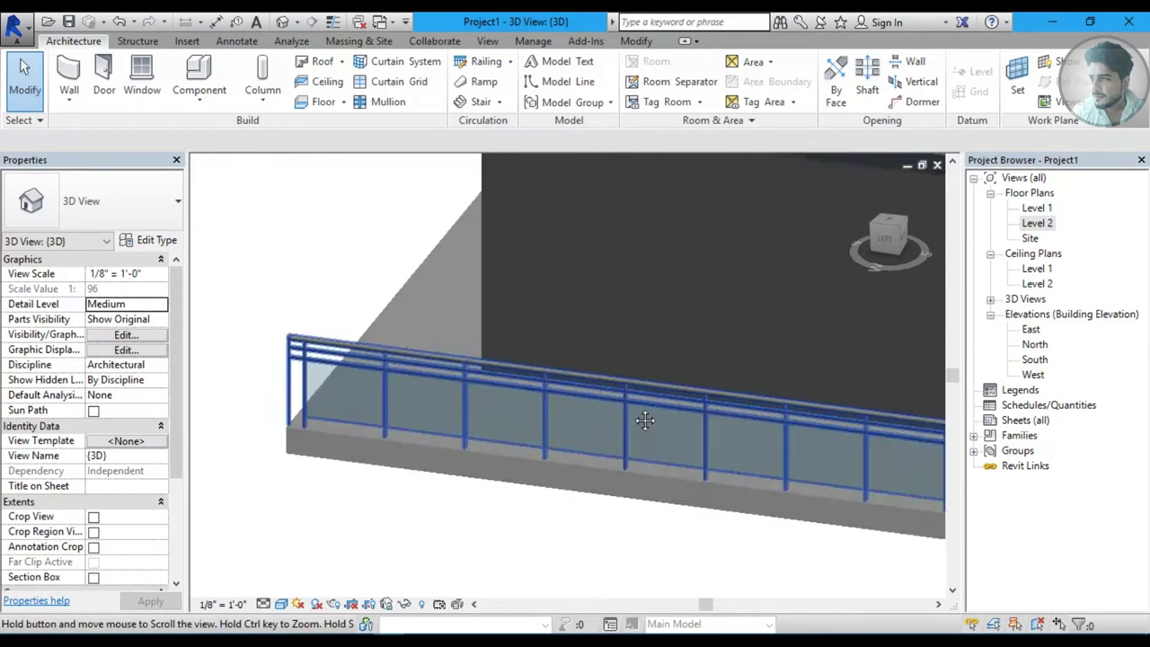
scroll(668, 424, down, 3)
mouse_move(669, 424)
middle_down()
mouse_move(612, 460)
mouse_move(651, 428)
mouse_move(611, 421)
mouse_move(554, 433)
middle_up()
scroll(629, 421, down, 1)
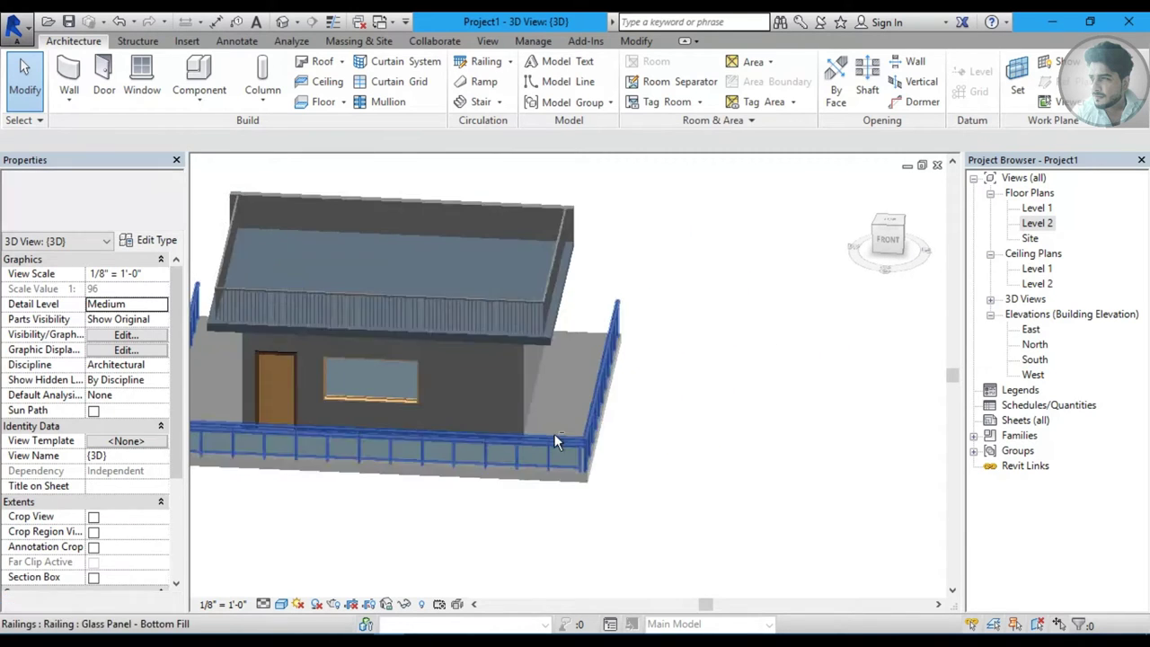
double_click(1036, 208)
middle_drag(835, 359, 488, 377)
Draw a straight 18-riser stair from Level 1 to Level 2 with Stair by Component.
click(490, 102)
click(521, 128)
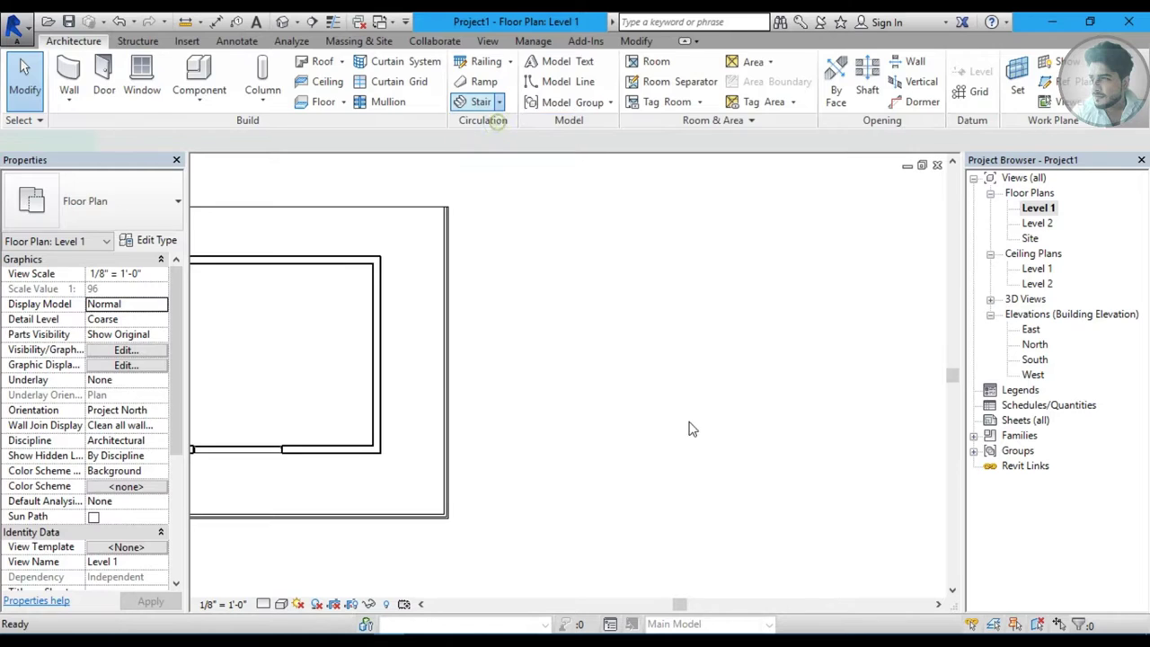
click(687, 499)
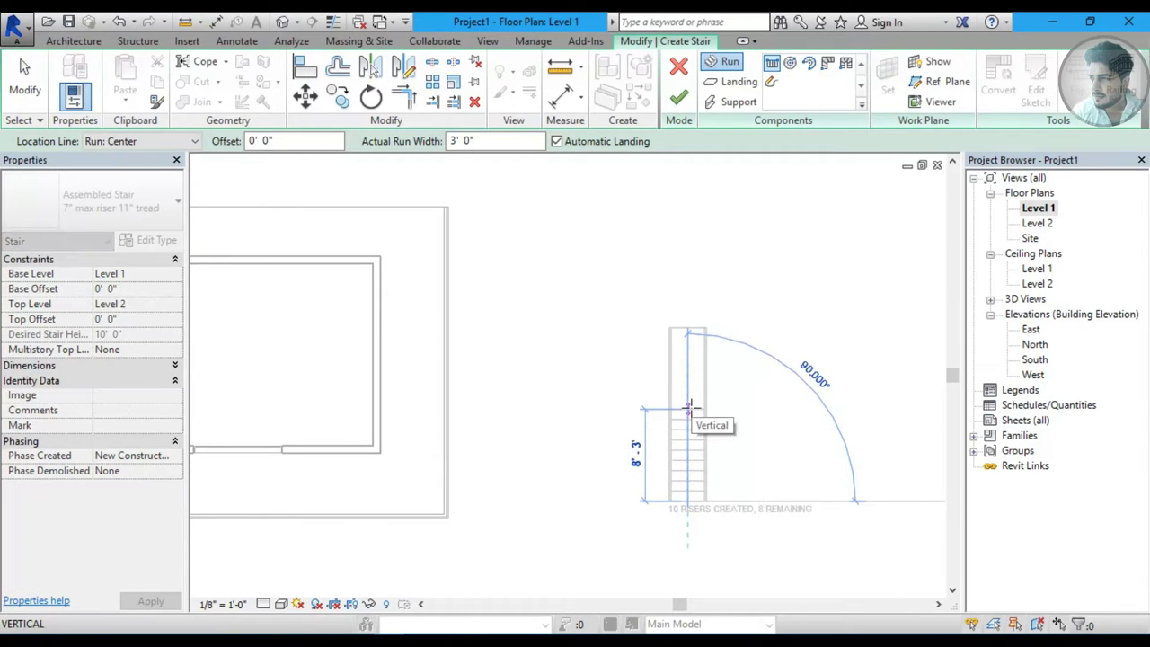
scroll(688, 401, up, 2)
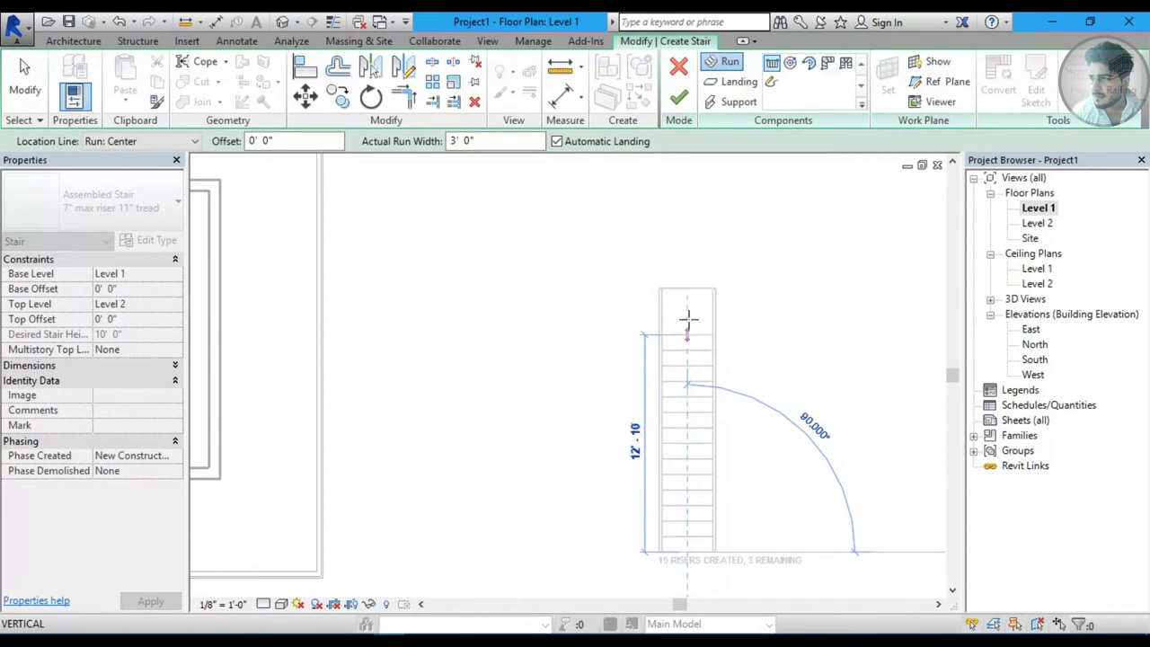
click(688, 288)
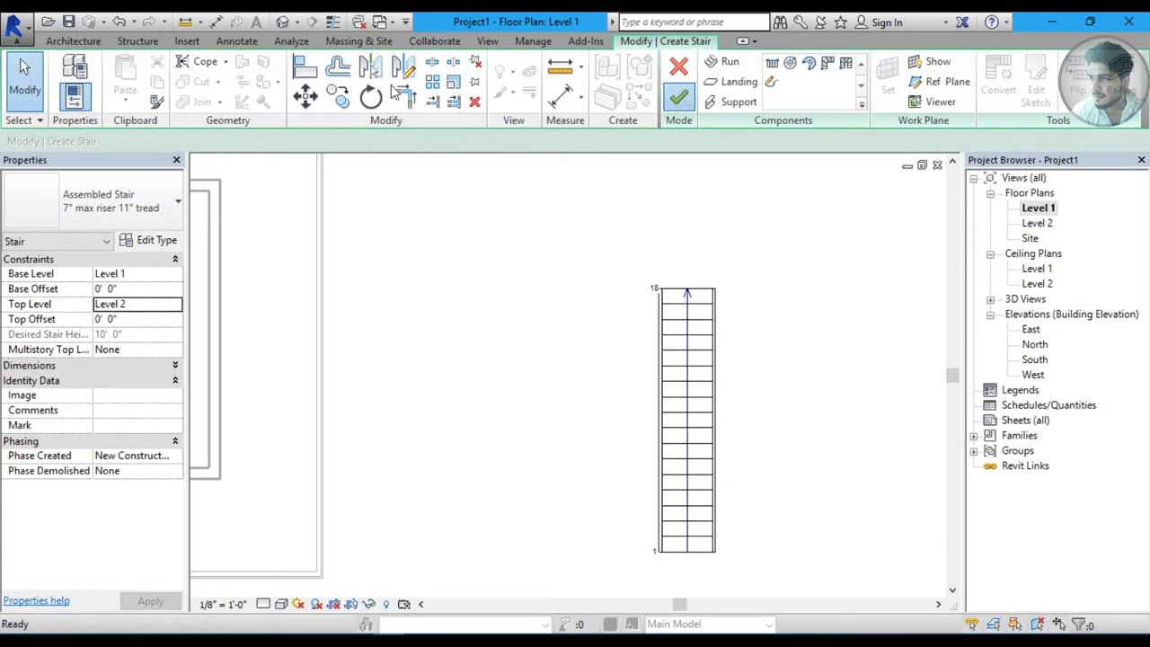
click(679, 97)
Delete the stair's automatic railings in 3D, then reopen the Level 1 plan.
click(282, 21)
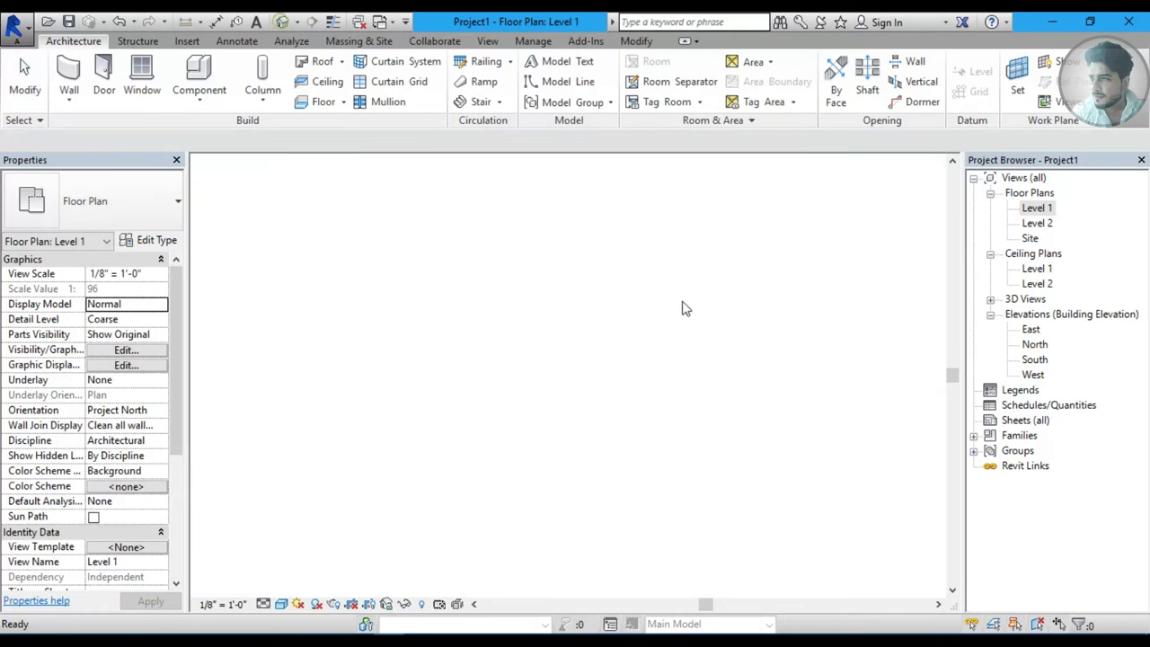
mouse_move(629, 351)
shift+middle_down()
mouse_move(726, 349)
mouse_move(520, 285)
shift+middle_up()
scroll(529, 257, up, 3)
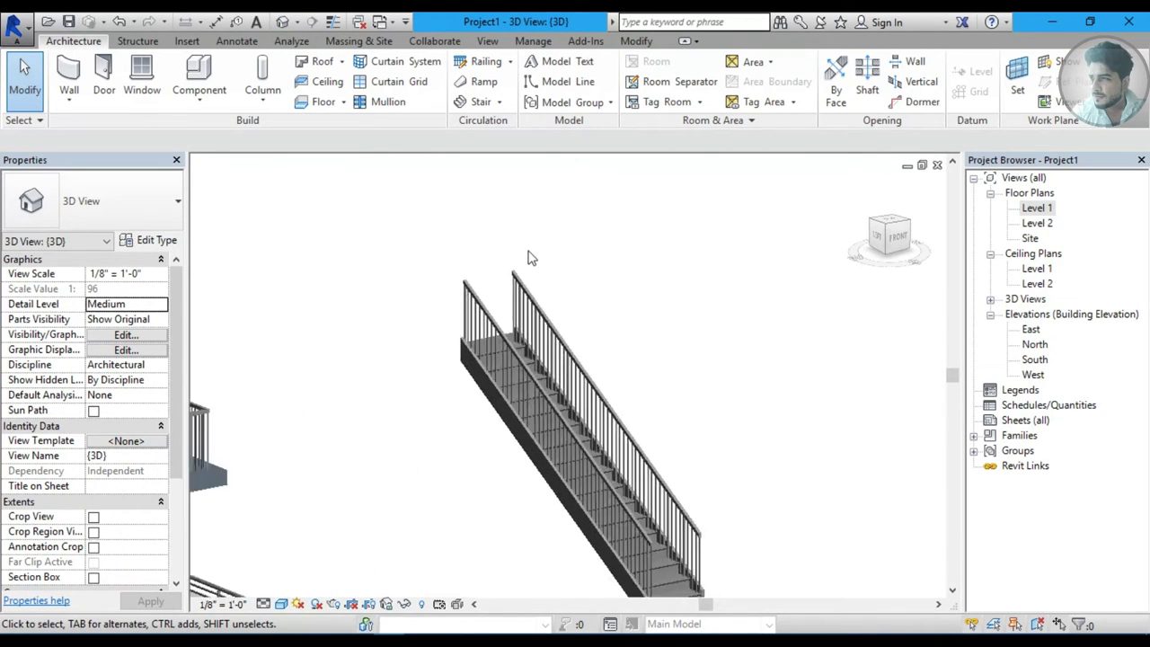
drag(547, 239, 454, 299)
key(Delete)
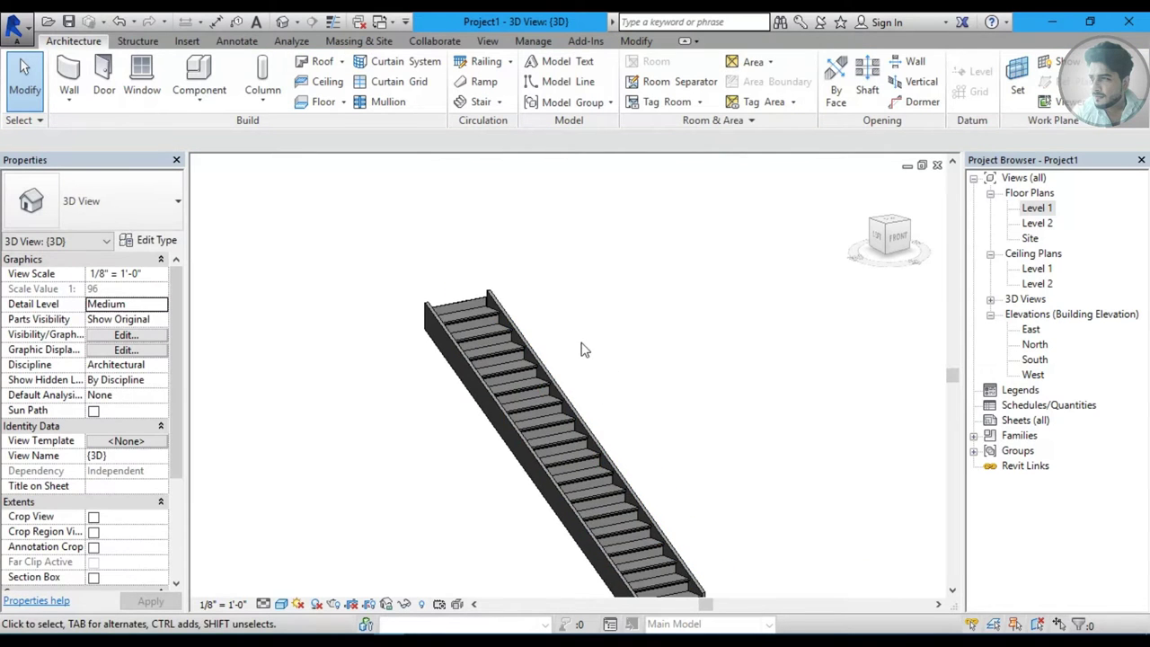
shift+middle_drag(454, 300, 626, 321)
key(Escape)
double_click(1037, 207)
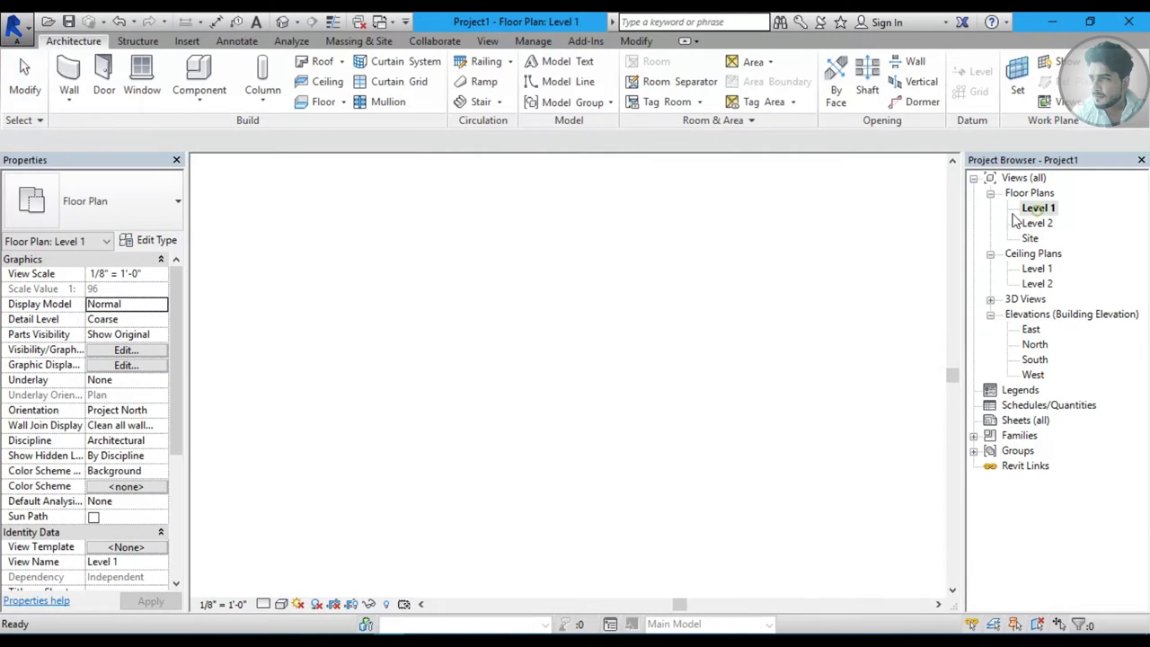
Begin a sketched railing path along the stair's left side and check the path line.
middle_drag(691, 360, 592, 326)
click(481, 102)
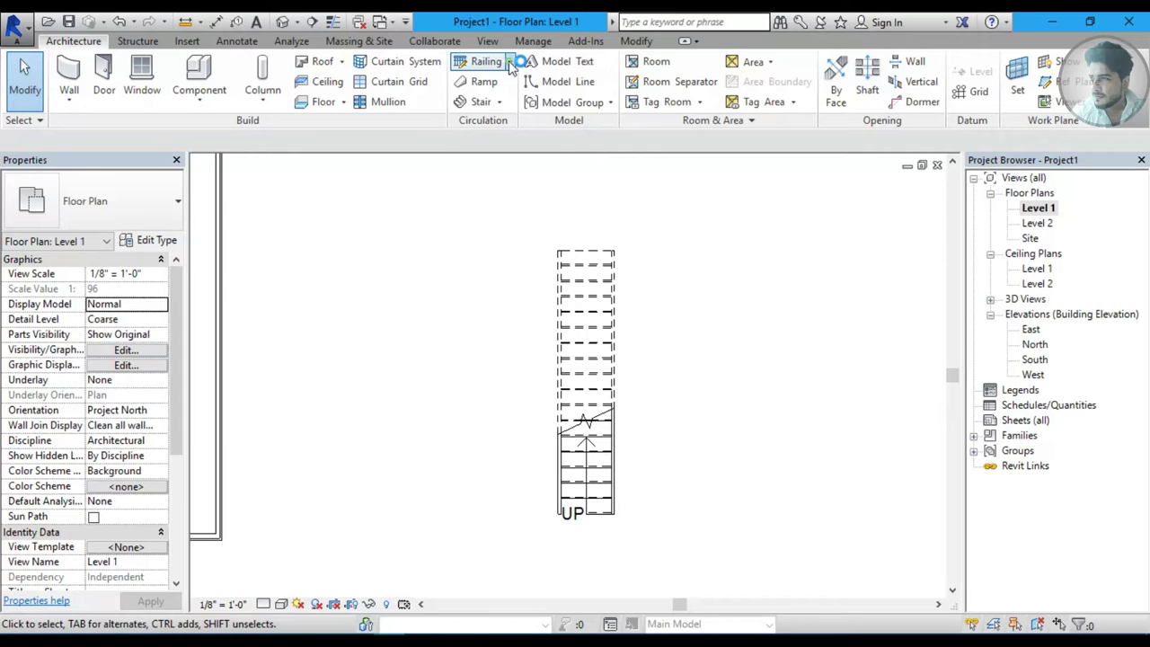
click(509, 63)
click(503, 88)
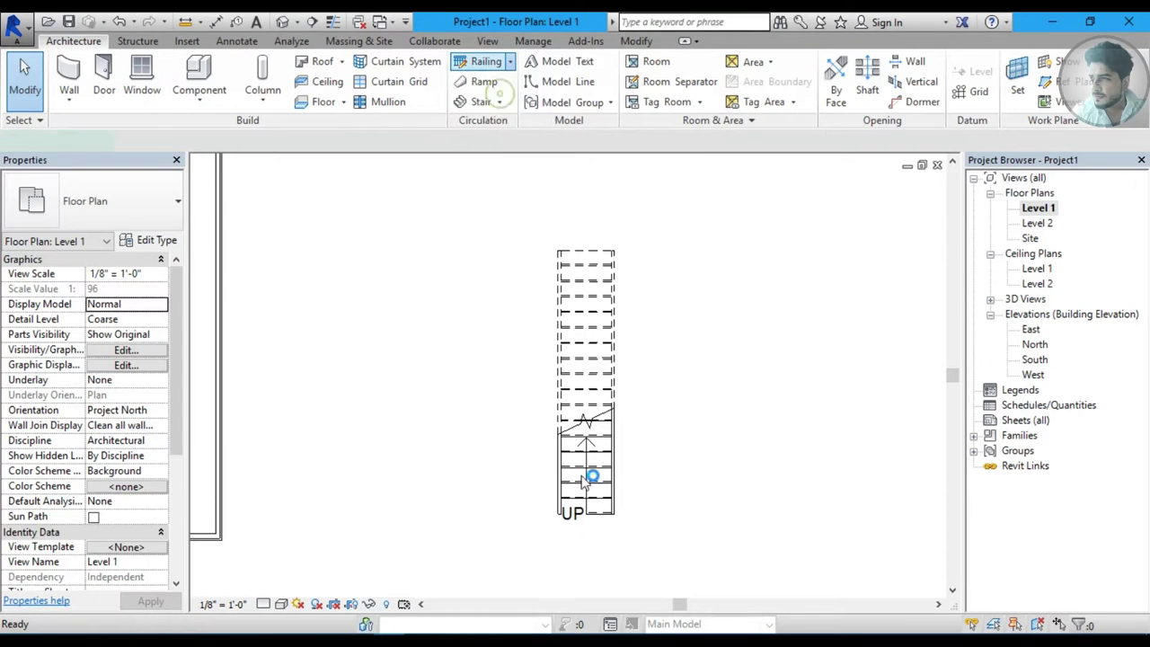
click(557, 517)
middle_drag(592, 325, 582, 393)
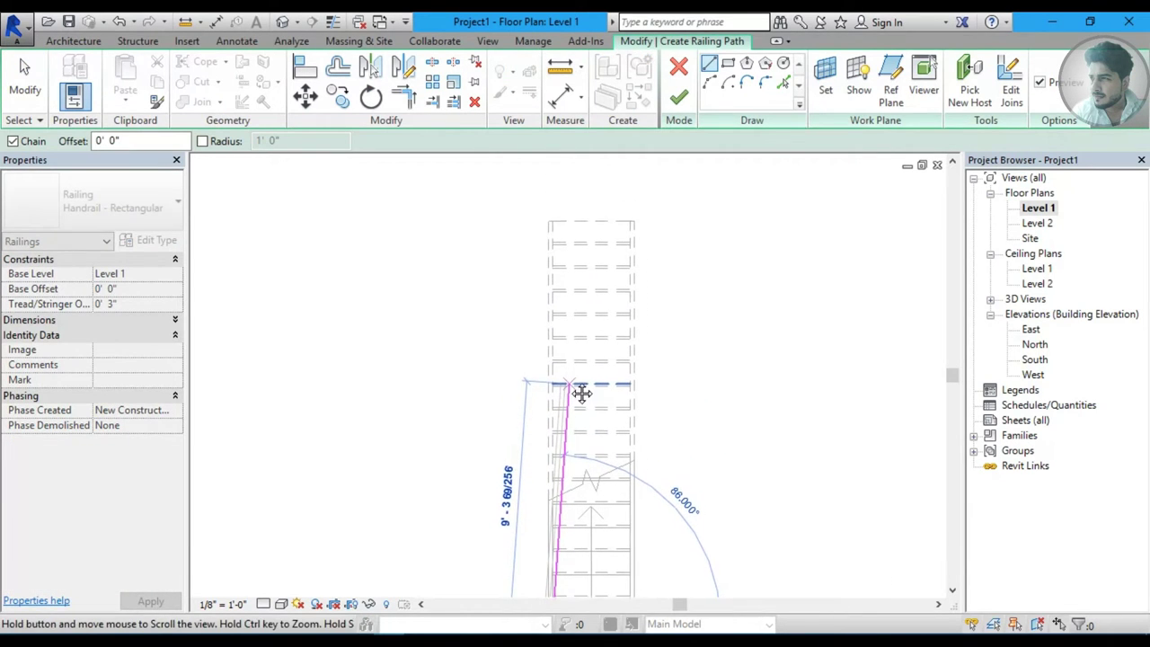
click(552, 223)
key(Escape)
middle_drag(629, 392, 629, 351)
key(Escape)
key(Escape)
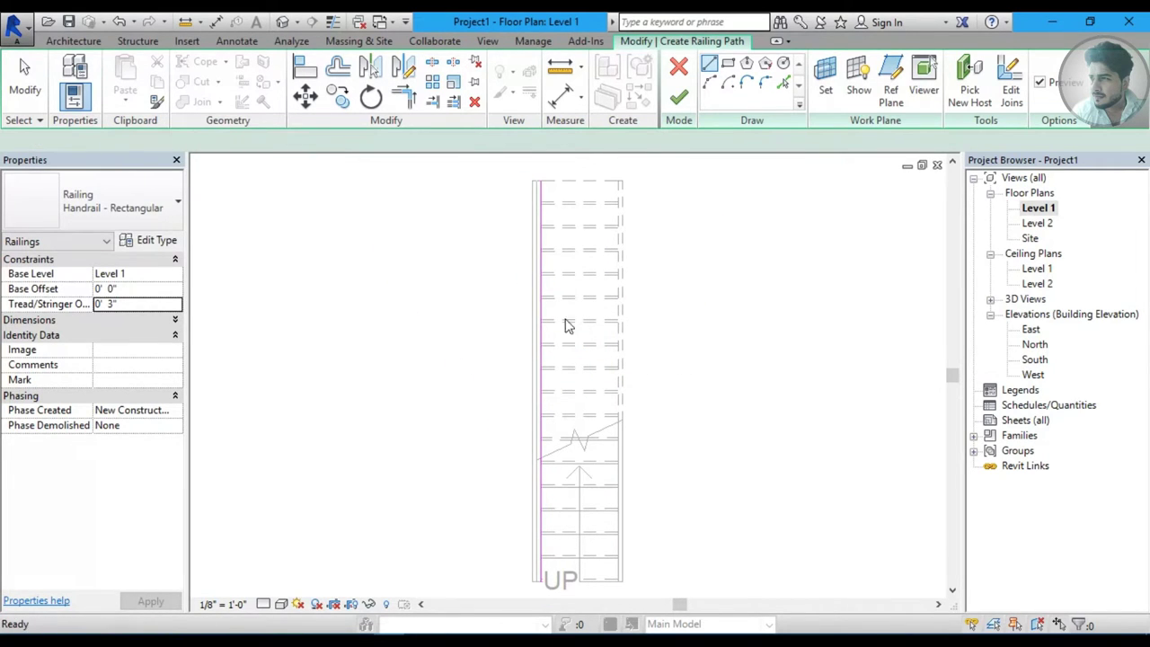
click(538, 300)
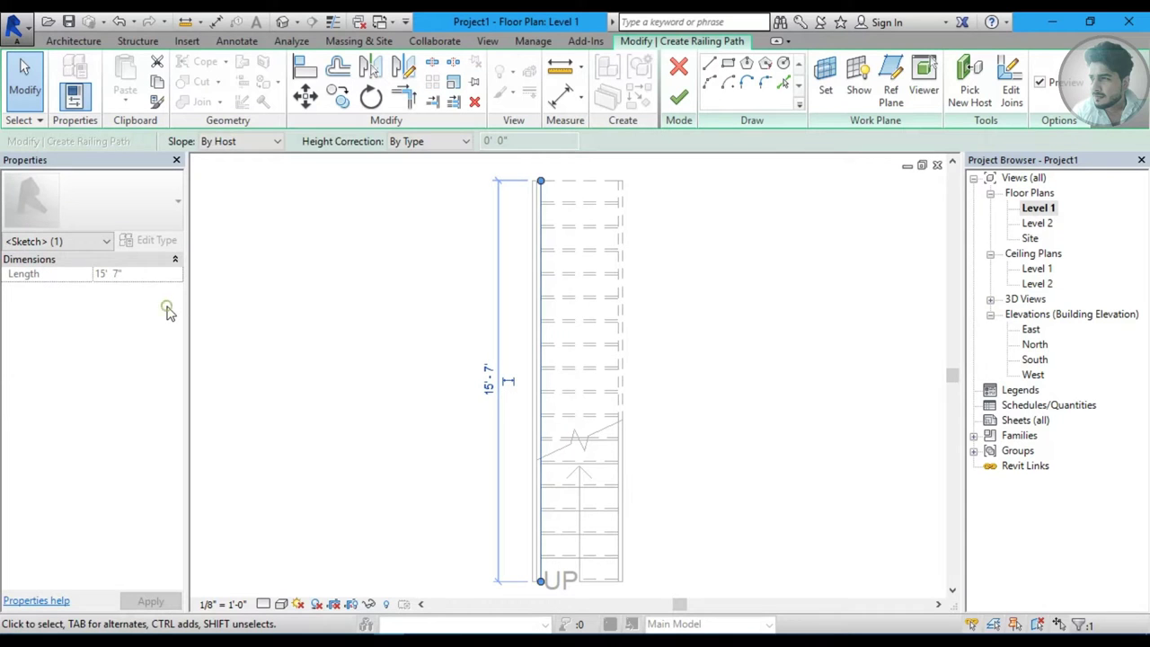
click(521, 306)
click(544, 309)
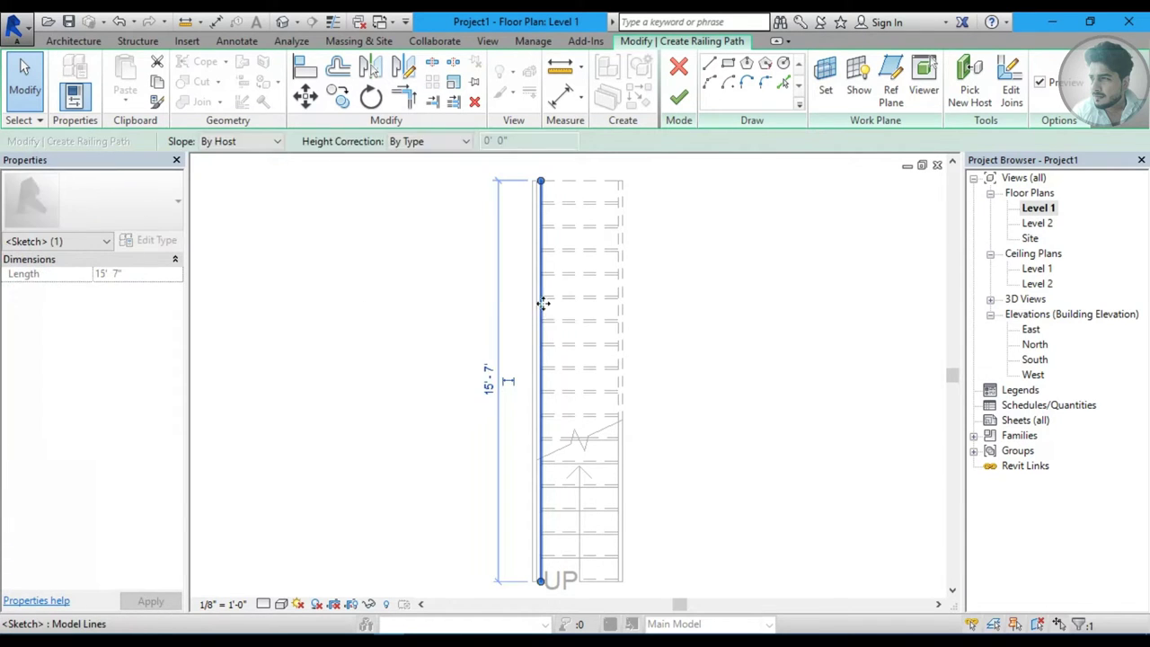
key(Escape)
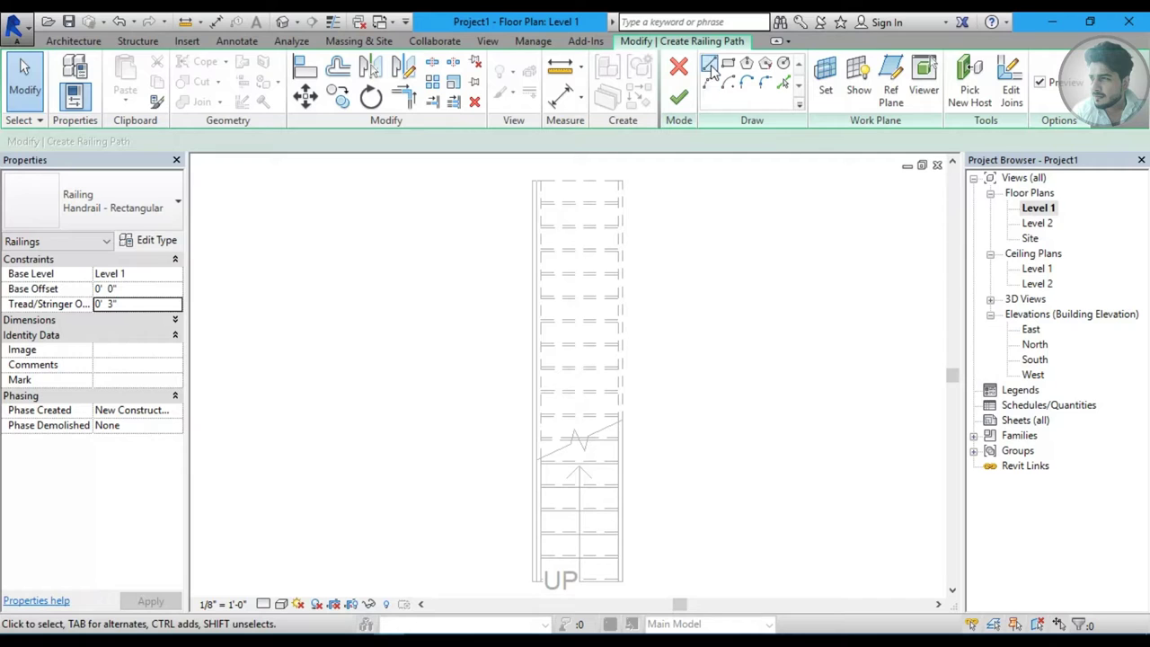
Redraw the railing path as a straight line from stair bottom to top, finish, and view in 3D.
click(708, 66)
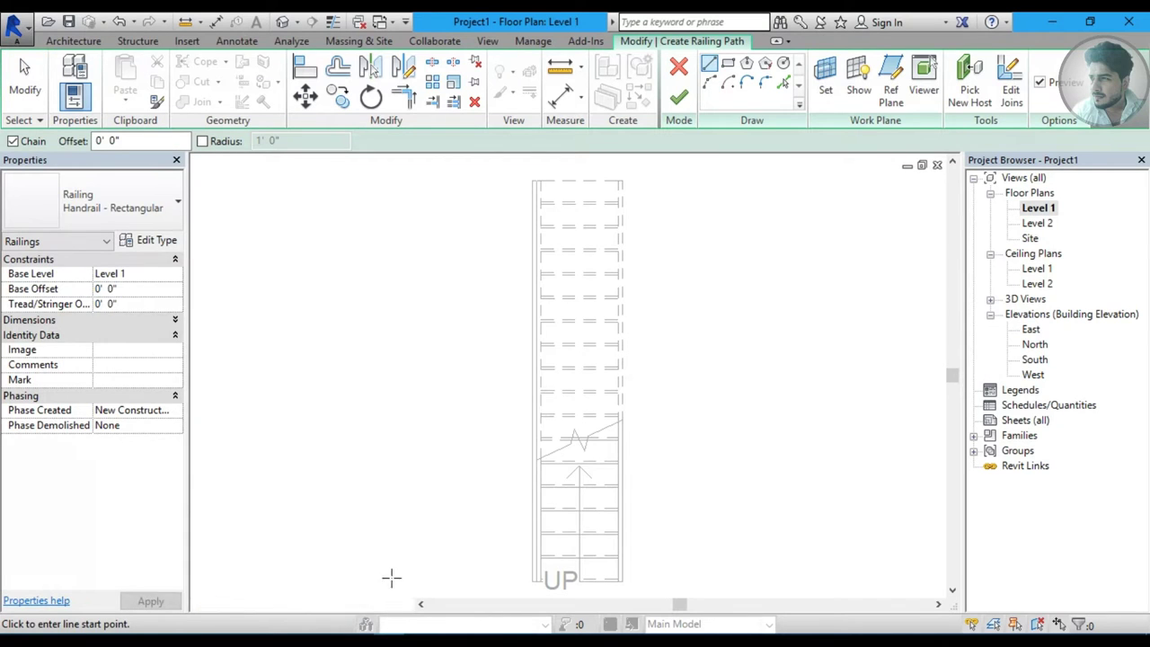
click(538, 579)
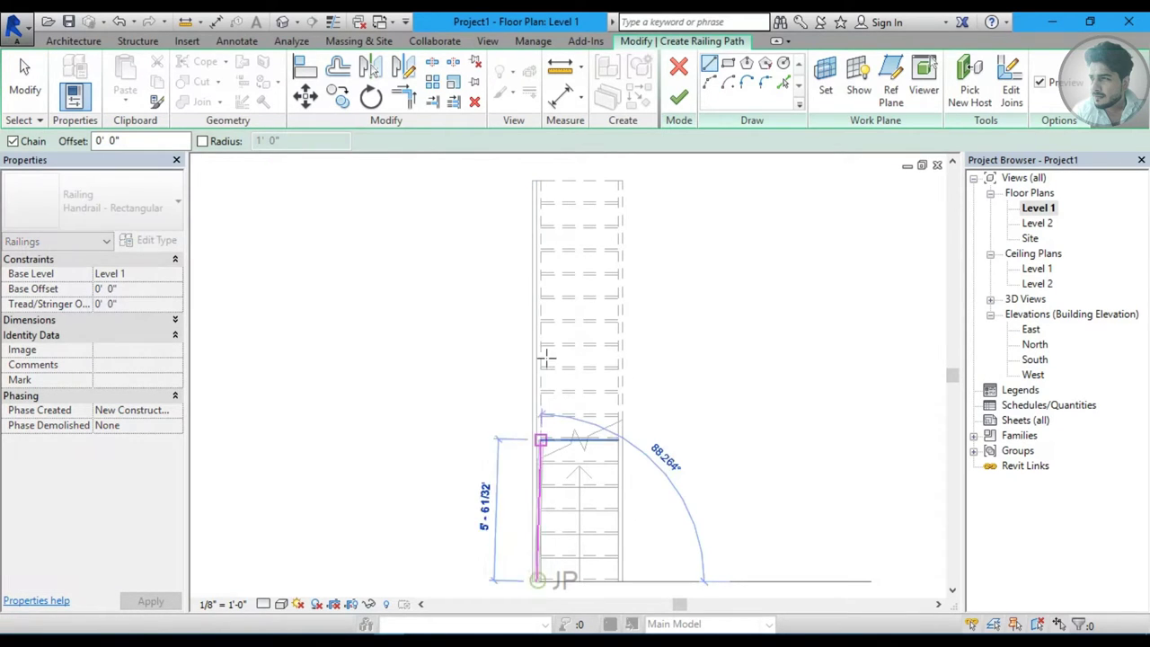
click(537, 181)
key(Escape)
key(Escape)
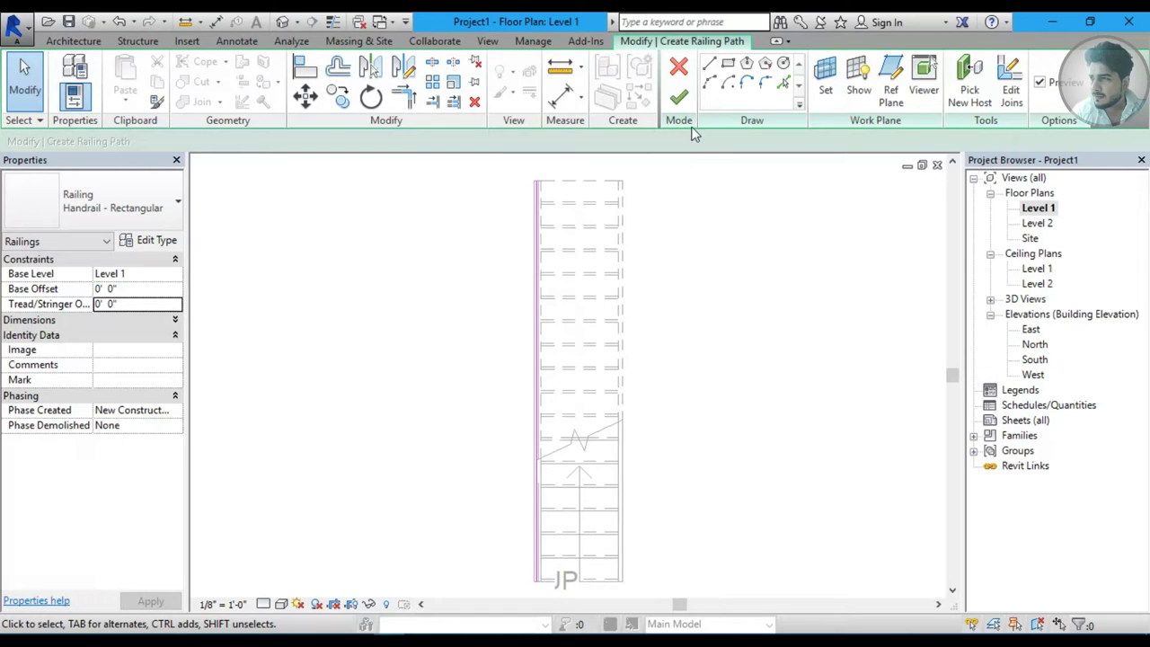
click(680, 97)
click(282, 21)
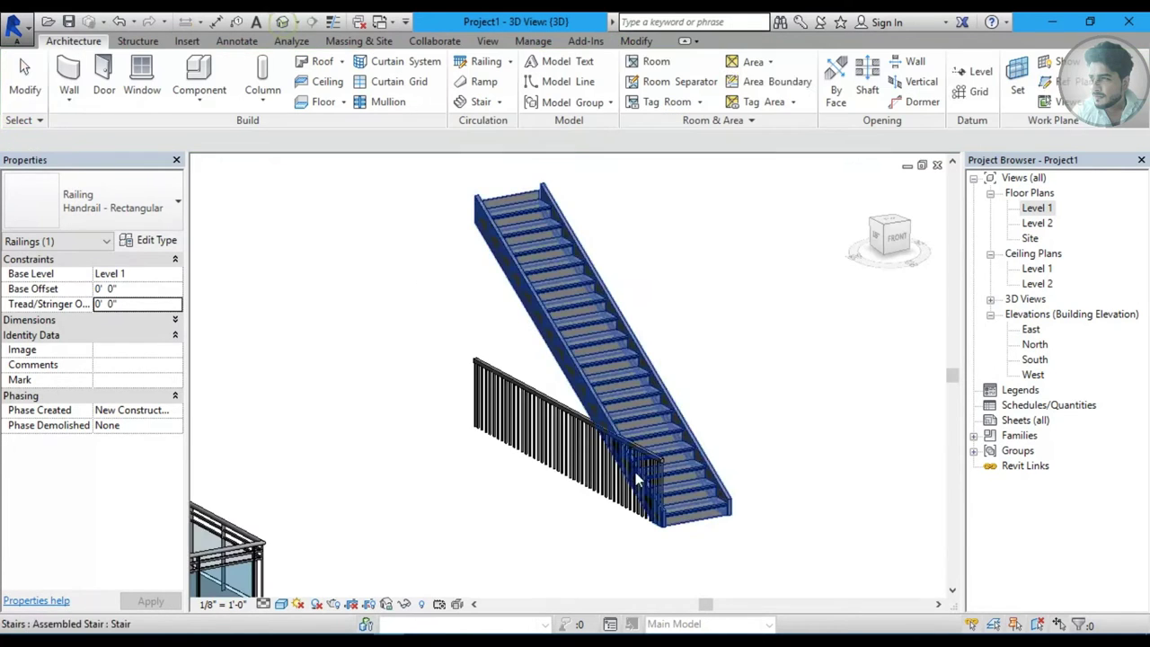
Delete the flat, misplaced railing in the 3D view.
scroll(490, 459, up, 1)
middle_drag(475, 432, 428, 508)
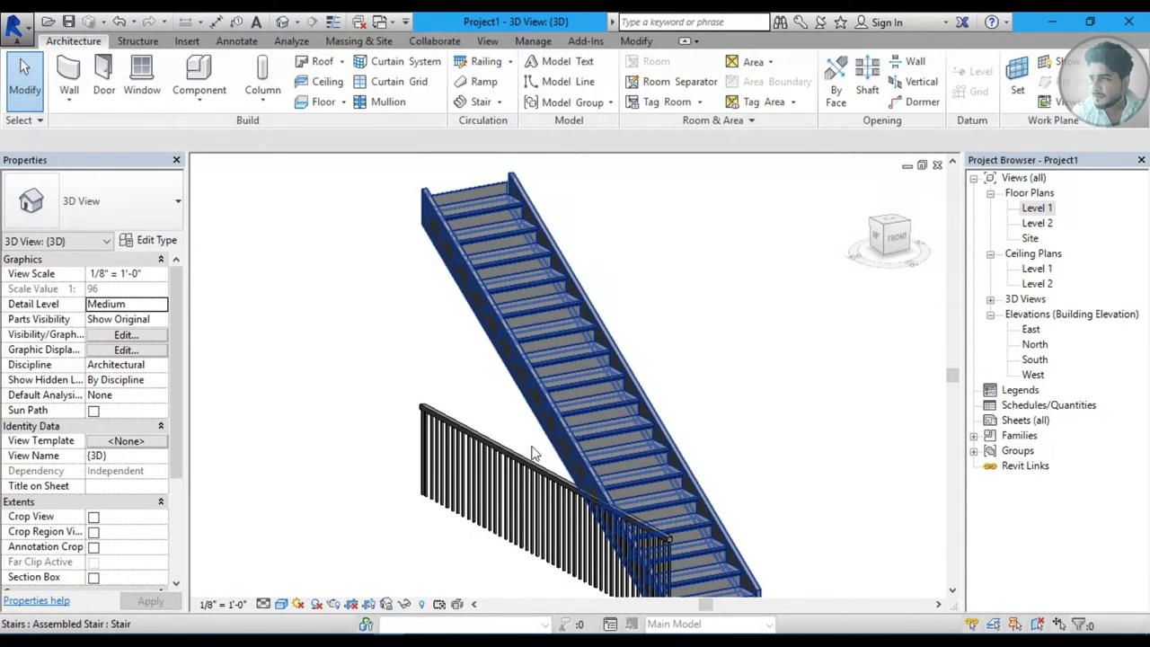
click(478, 449)
key(Delete)
Start a new Sketch Path railing on the Level 1 plan.
double_click(1037, 208)
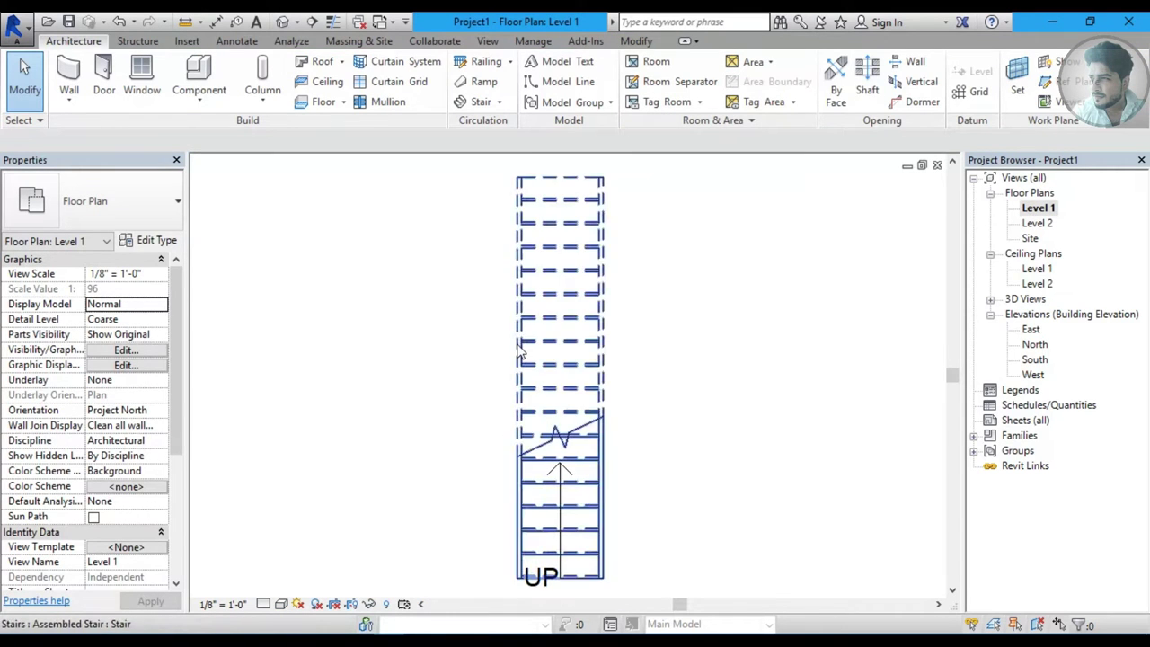
click(511, 68)
click(506, 88)
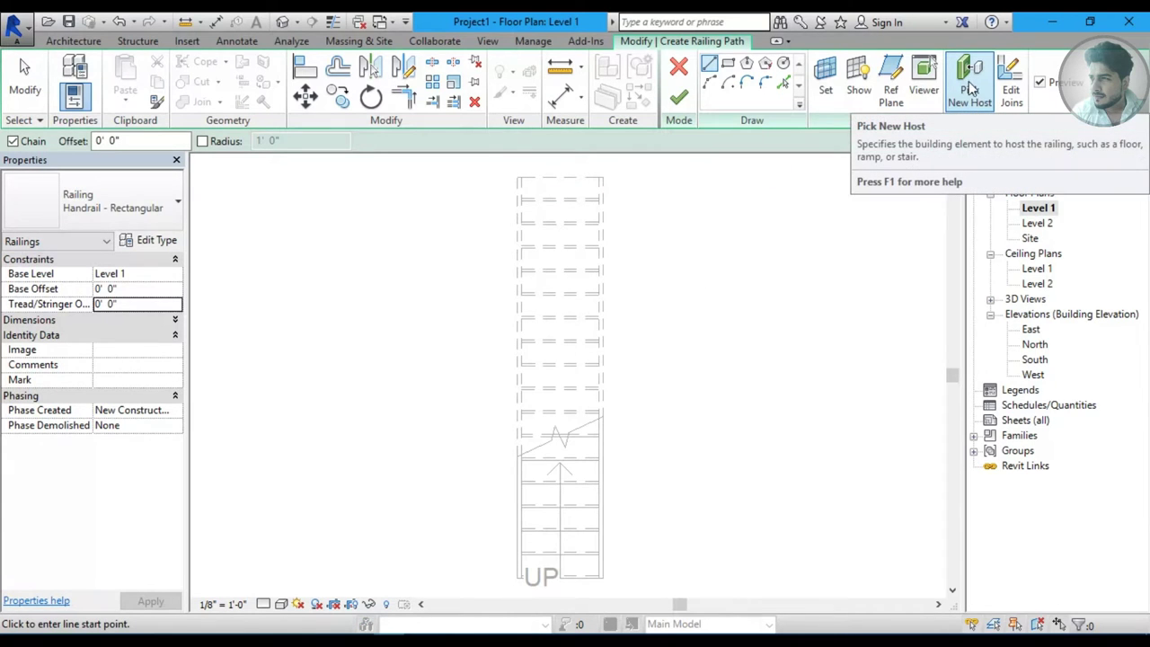
Host the railing on the stair and draw its path from the stair's bottom to top.
click(962, 78)
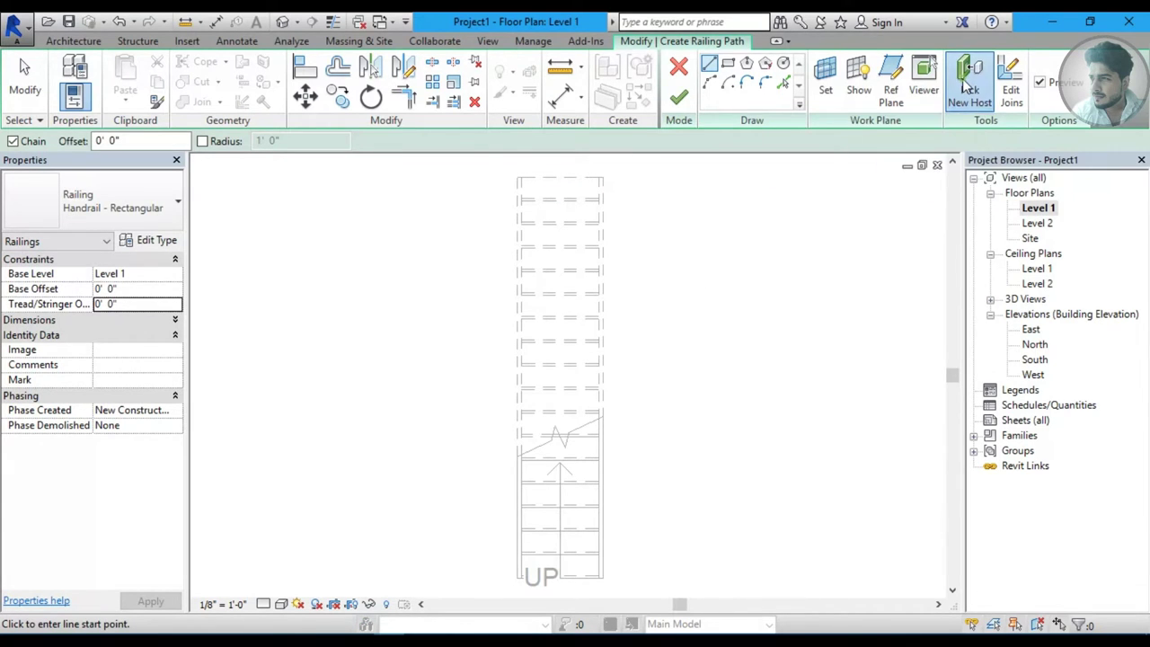
click(563, 255)
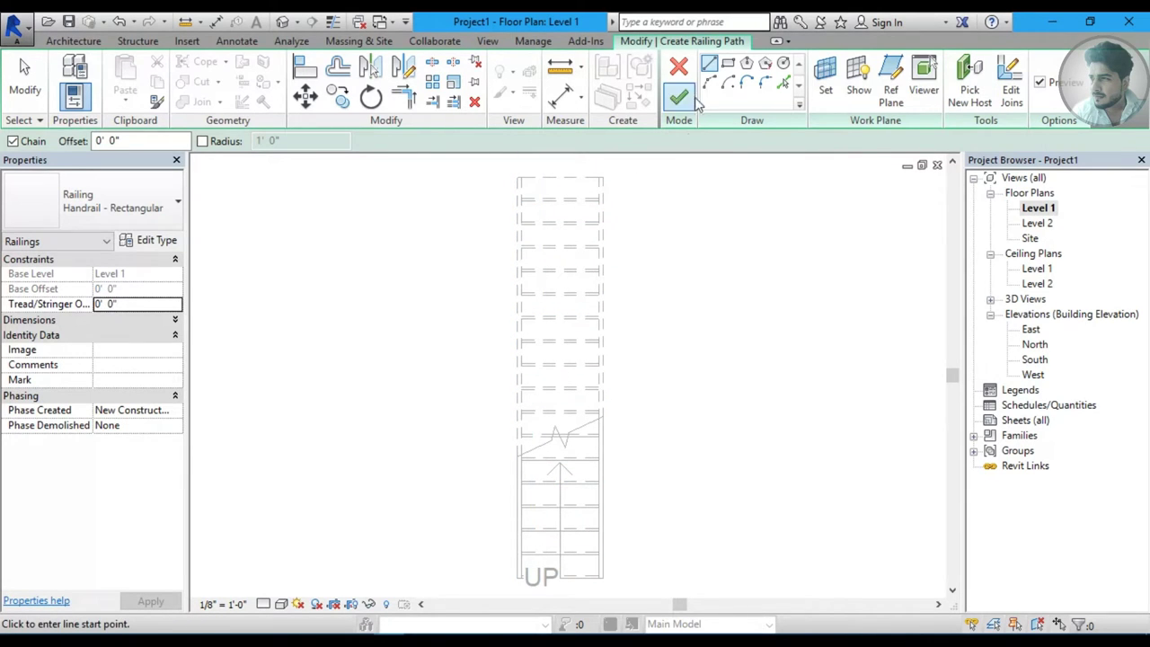
click(521, 577)
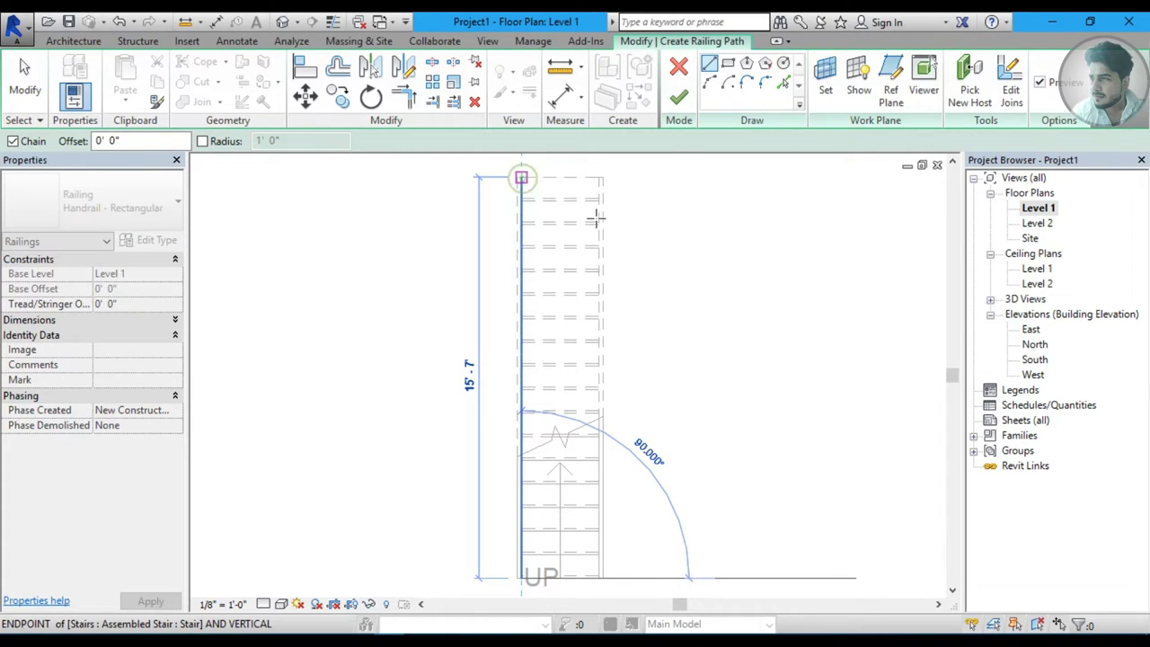
click(521, 177)
click(680, 98)
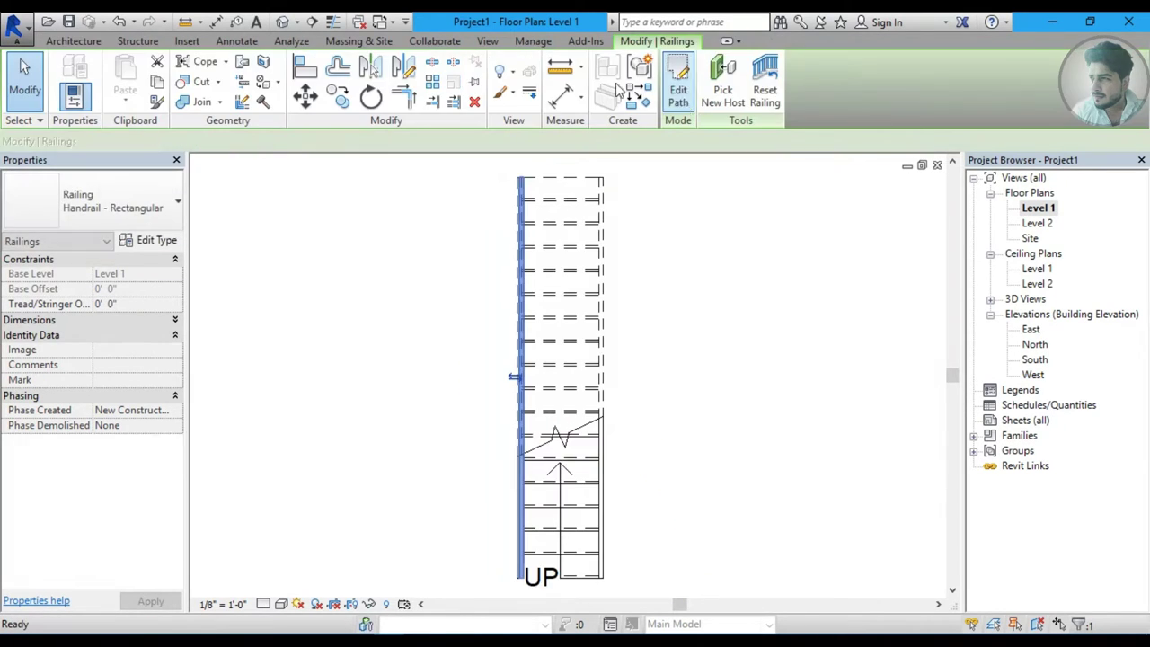
Inspect the stair-hosted railing in 3D, remove it, and bring up Railing options on Level 1.
click(283, 22)
mouse_move(555, 411)
shift+middle_down()
mouse_move(590, 419)
mouse_move(580, 442)
shift+middle_up()
click(538, 431)
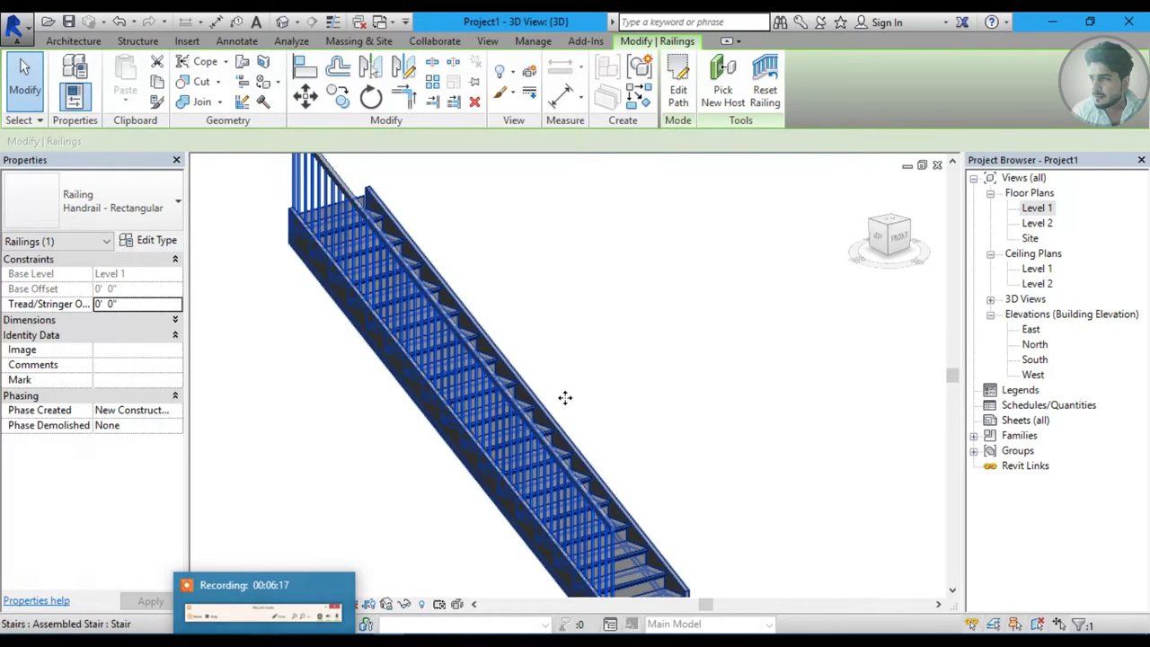
key(Escape)
mouse_move(598, 419)
shift+middle_down()
mouse_move(573, 439)
mouse_move(539, 386)
shift+middle_up()
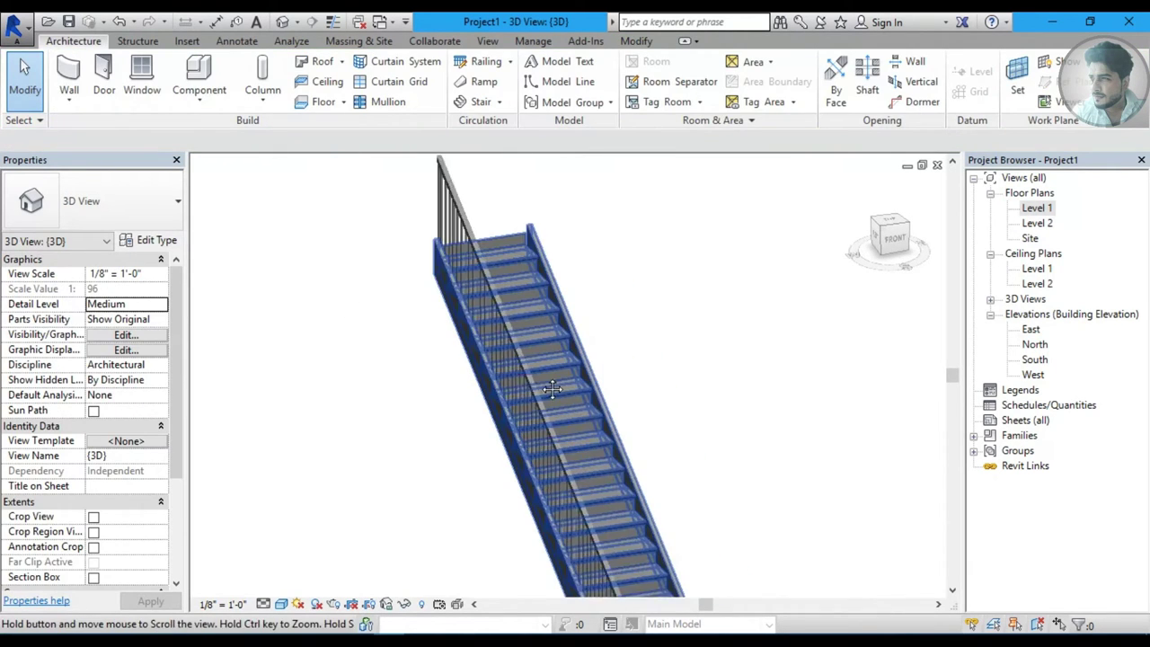
click(516, 340)
mouse_move(516, 340)
shift+middle_down()
mouse_move(497, 412)
mouse_move(521, 406)
shift+middle_up()
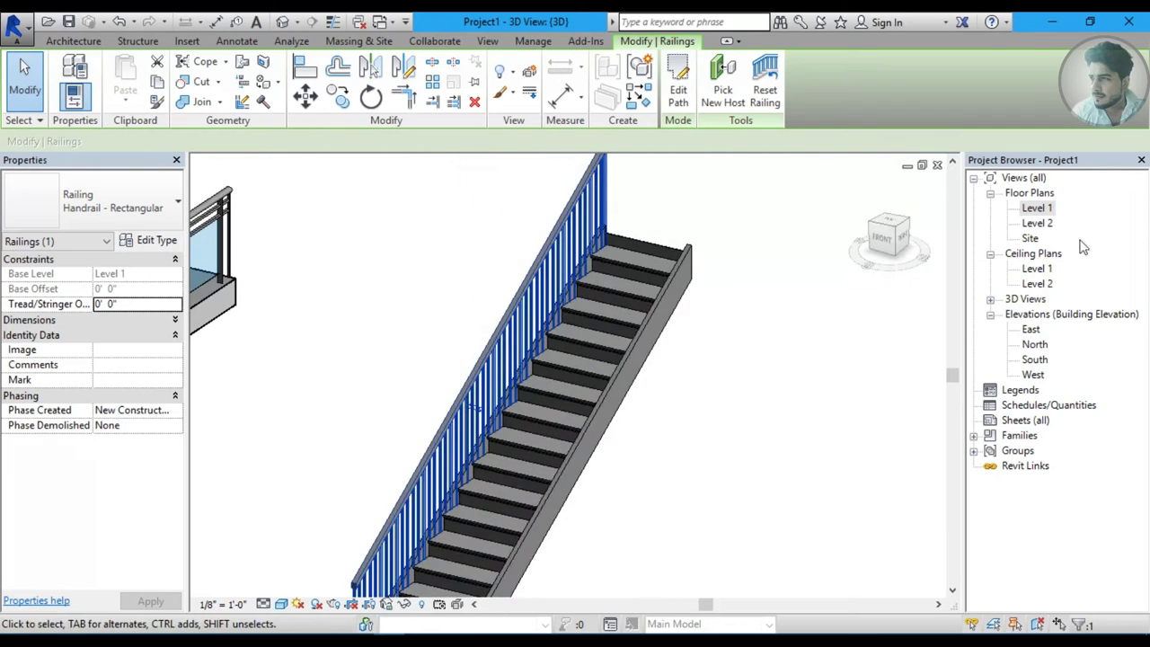
key(Escape)
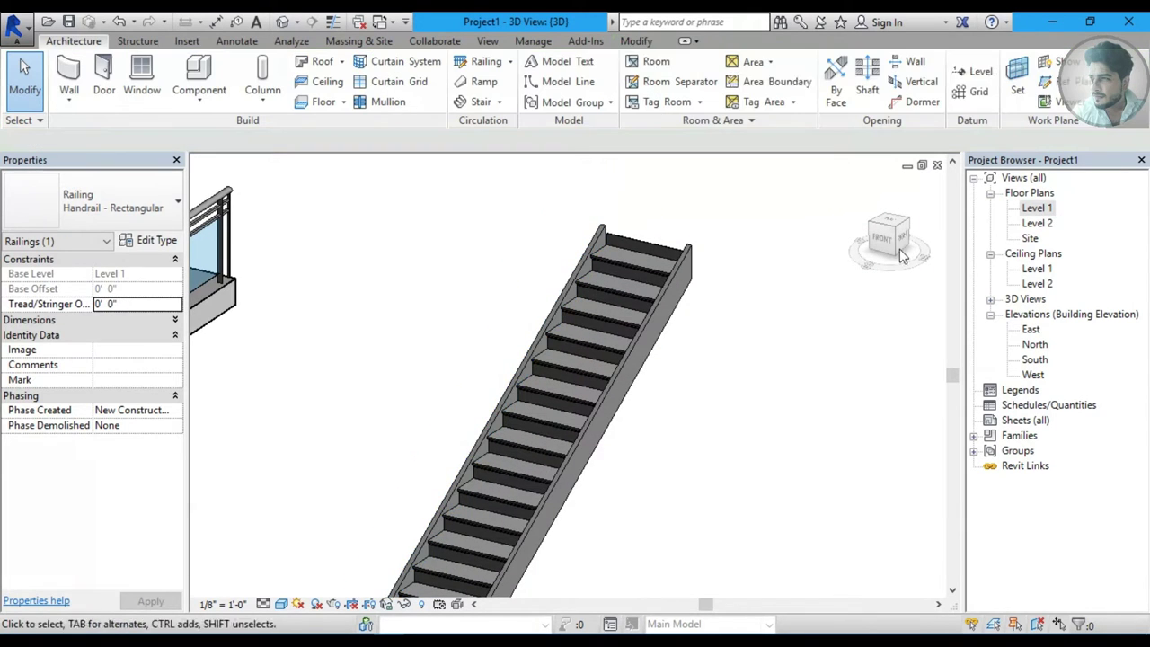
double_click(1037, 208)
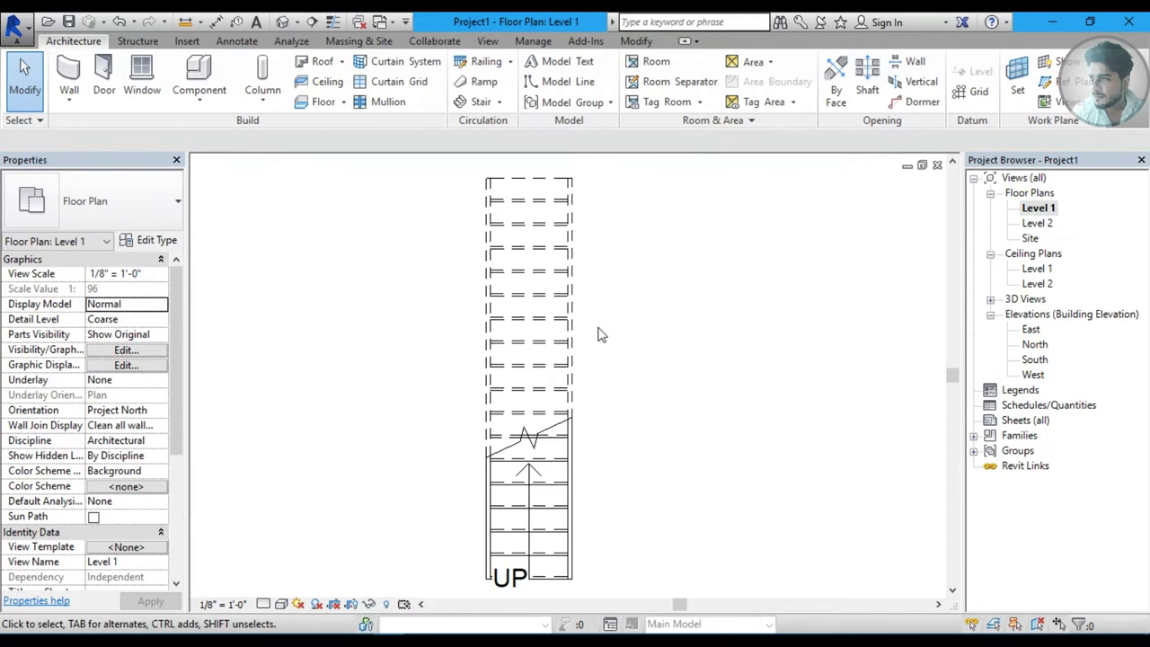
click(510, 62)
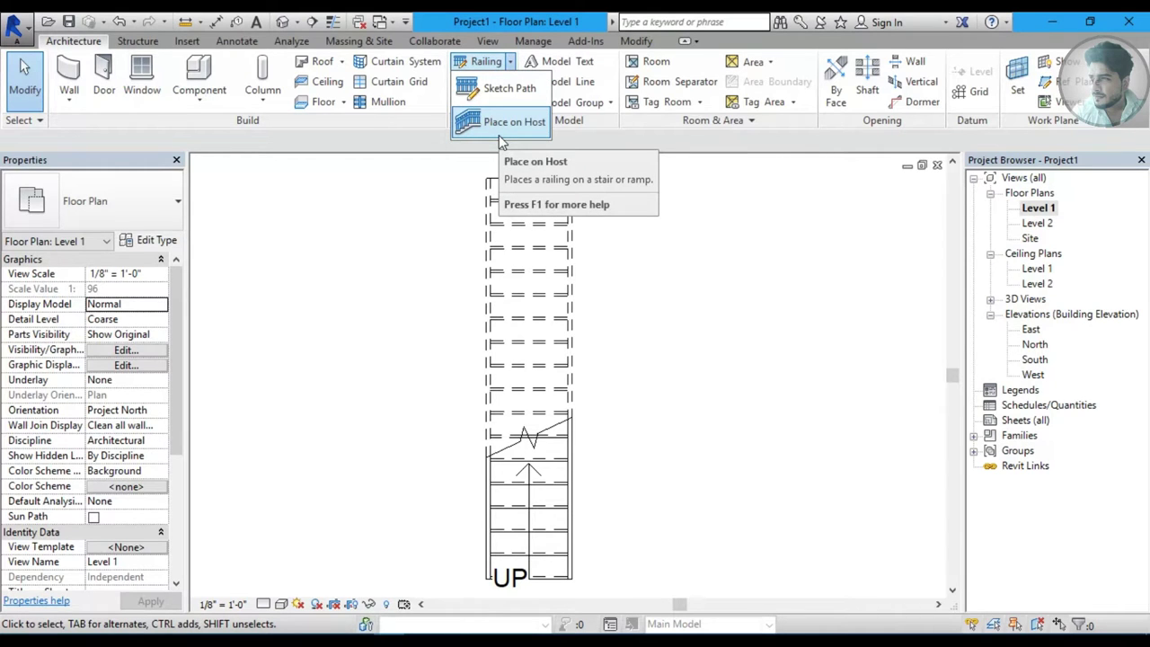
Place railings on both sides of the stair using Place on Host at Treads.
click(500, 128)
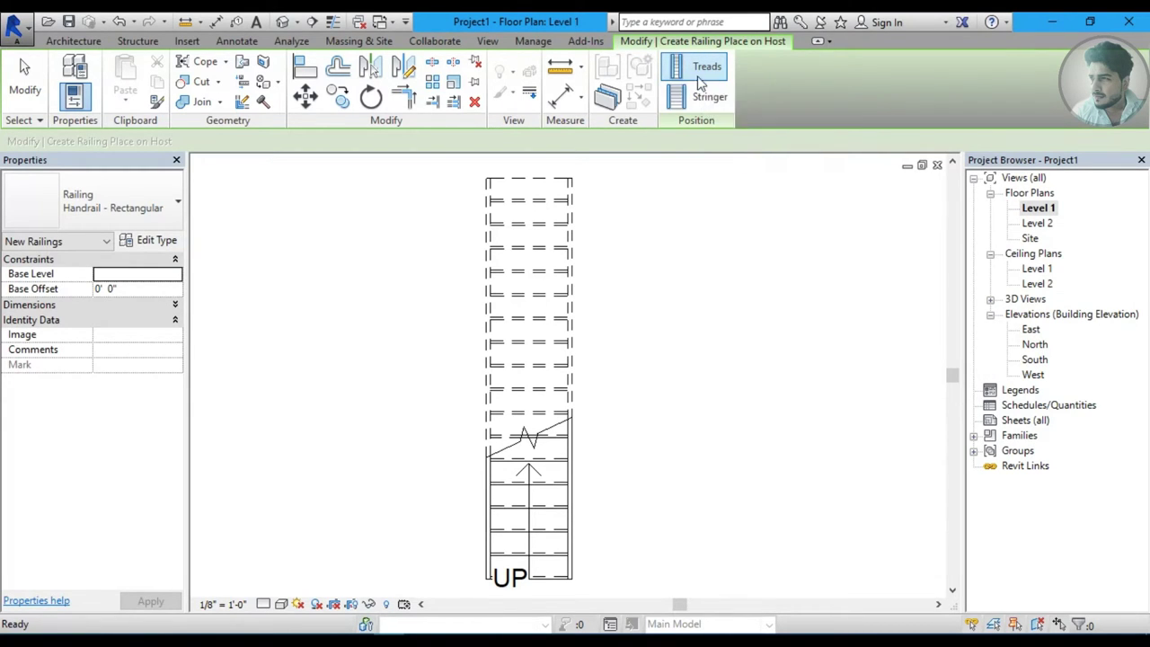
click(522, 326)
click(282, 21)
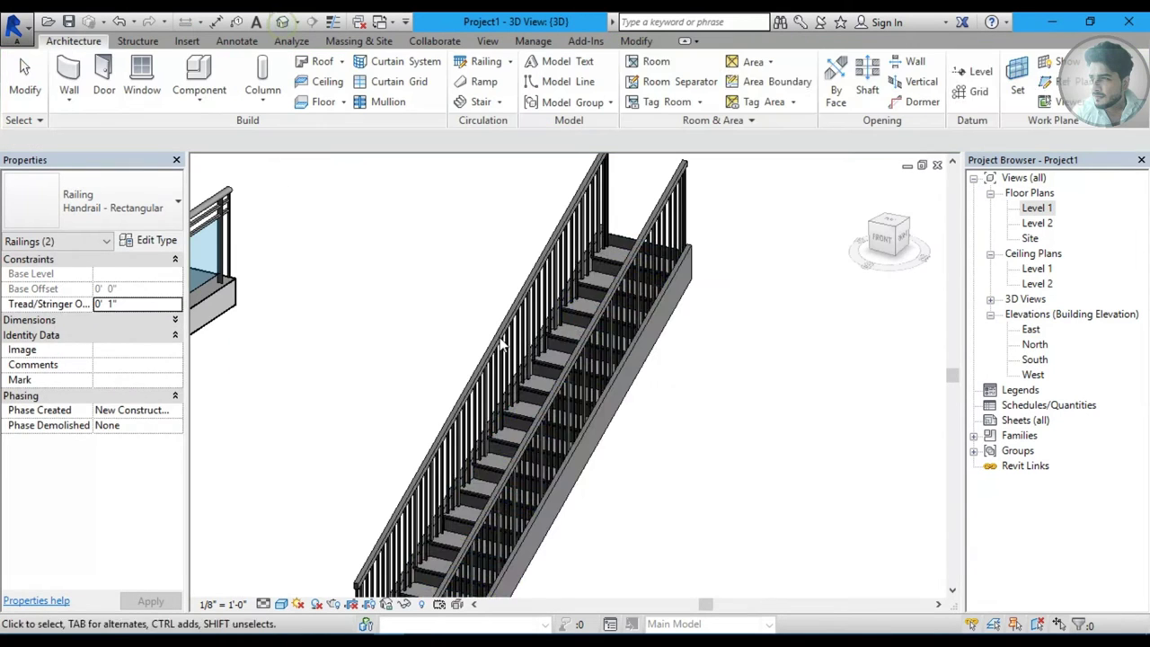
Inspect the two stair railings in 3D and select them both.
mouse_move(530, 413)
shift+middle_down()
mouse_move(635, 419)
mouse_move(673, 386)
shift+middle_up()
right_click(629, 258)
right_click(654, 276)
click(697, 286)
mouse_move(542, 440)
middle_down()
mouse_move(537, 300)
mouse_move(546, 318)
middle_up()
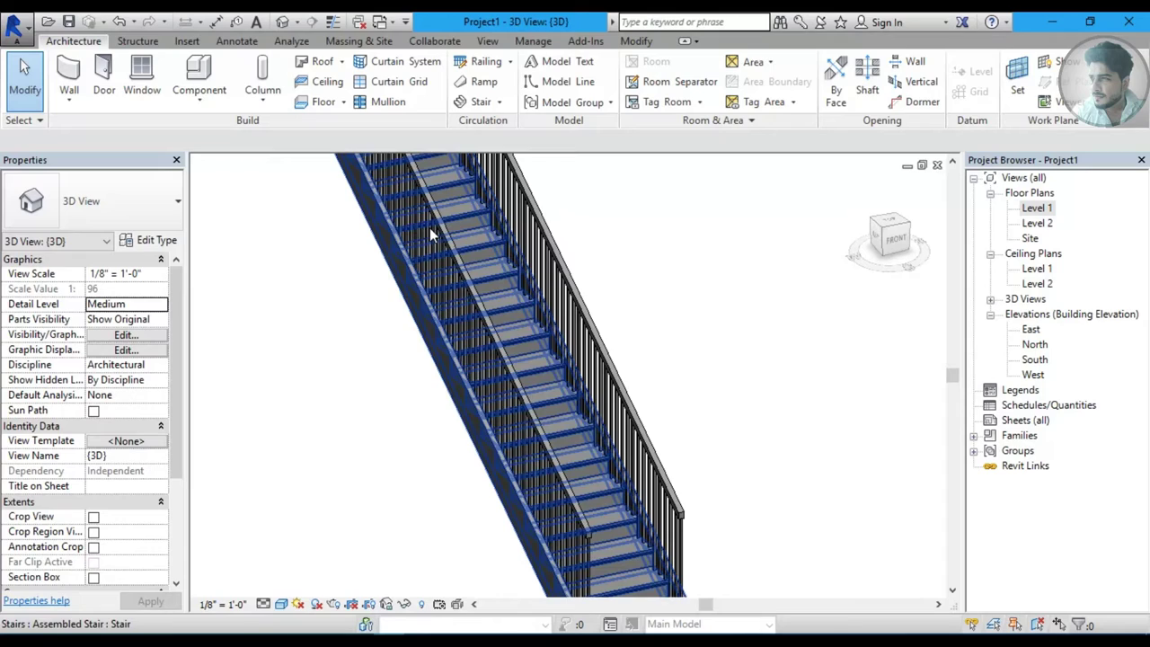
middle_drag(541, 347, 370, 486)
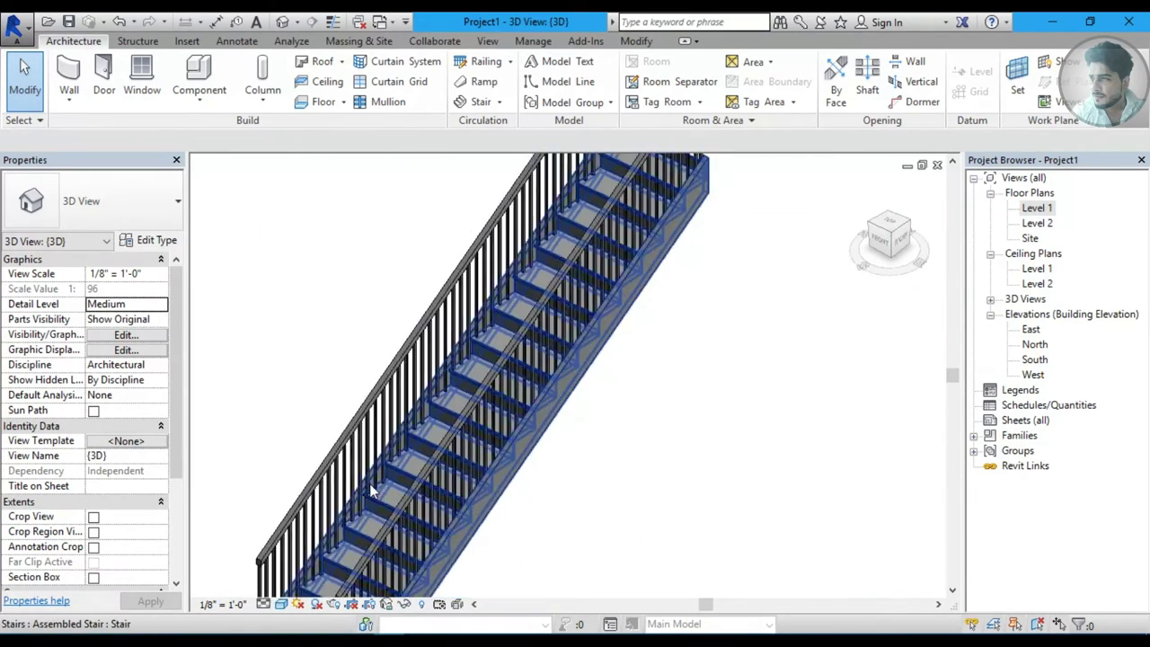
scroll(369, 484, up, 3)
scroll(380, 508, up, 1)
scroll(380, 508, down, 4)
scroll(502, 428, down, 2)
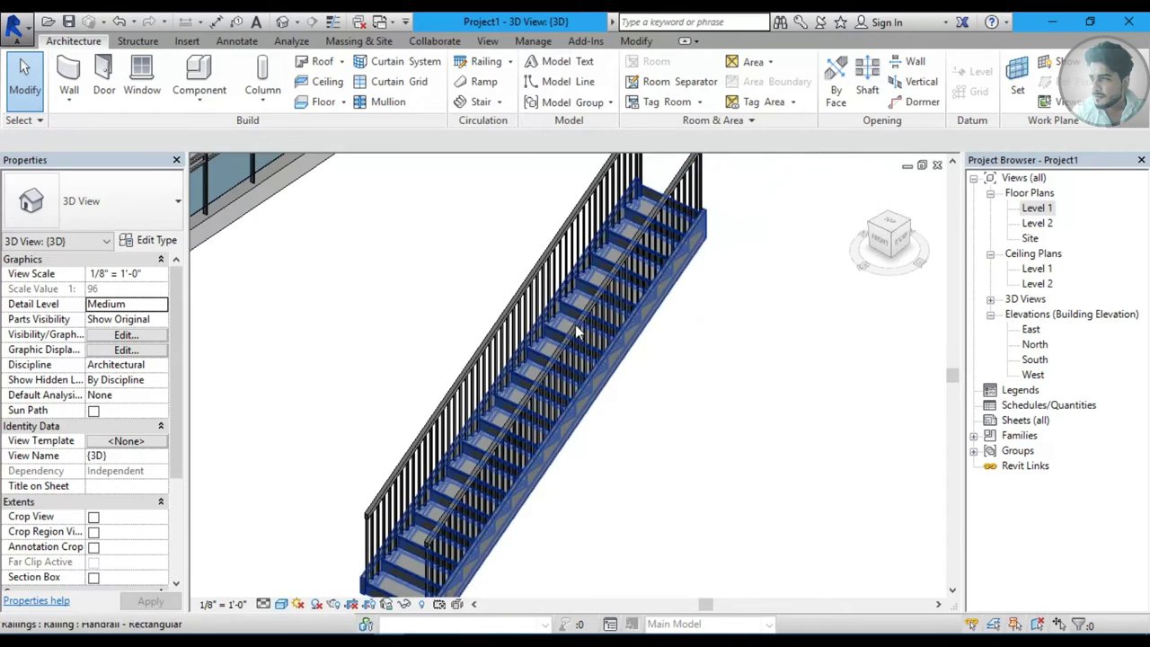
middle_drag(665, 180, 683, 249)
drag(698, 192, 561, 250)
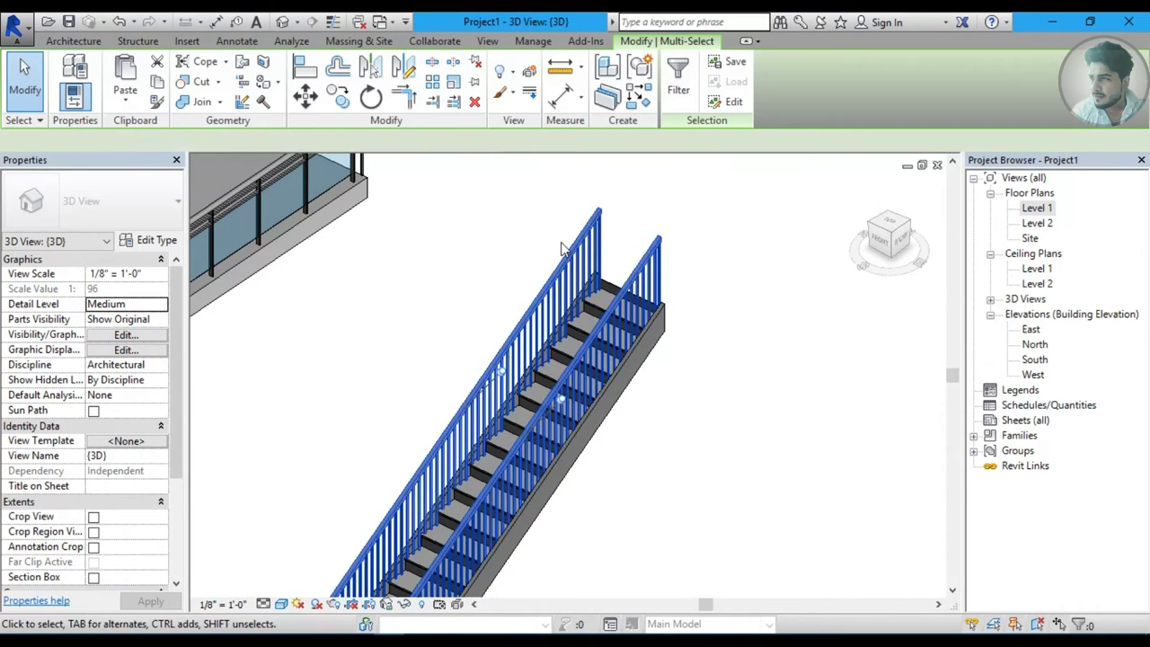
key(Delete)
double_click(1038, 208)
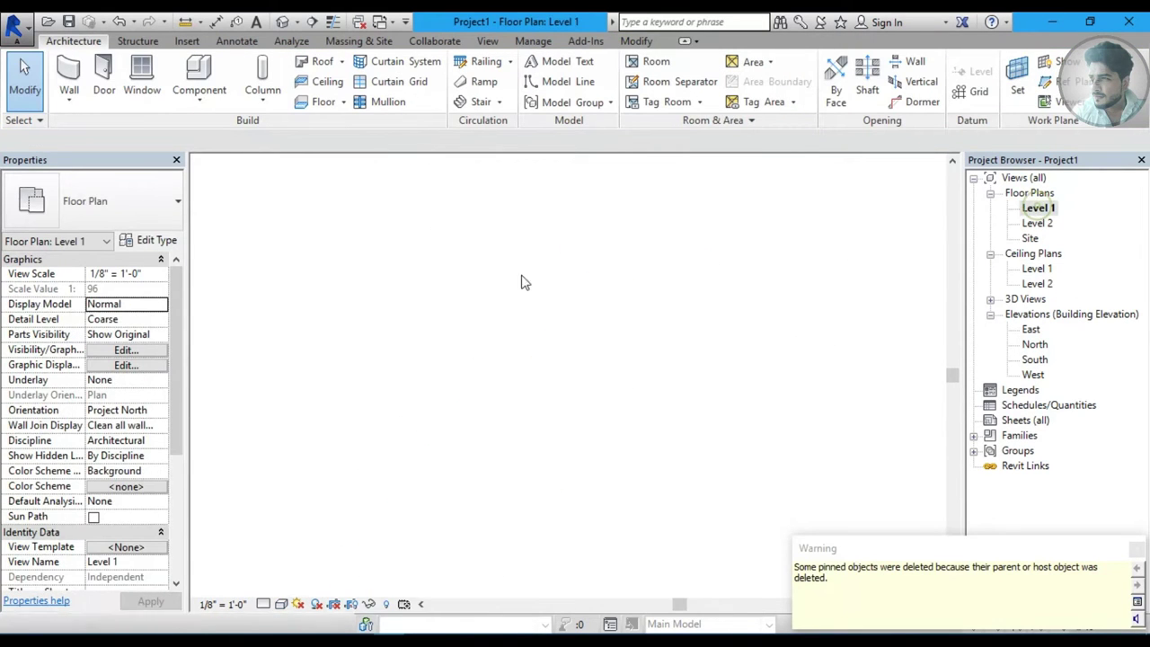
click(1137, 549)
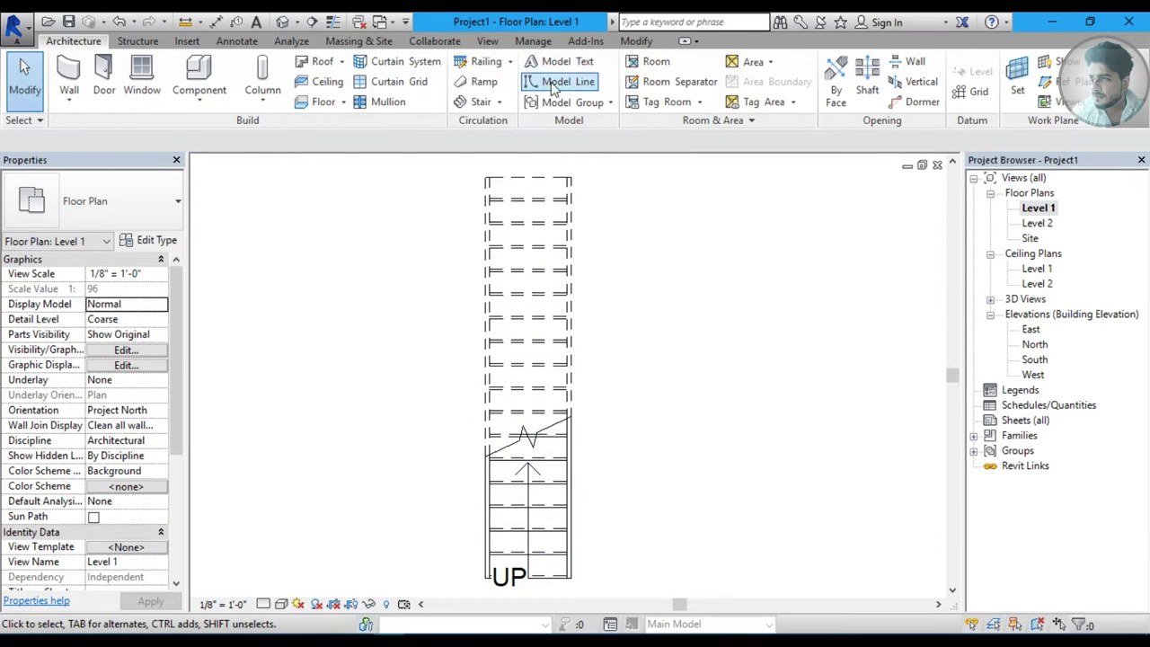
click(502, 63)
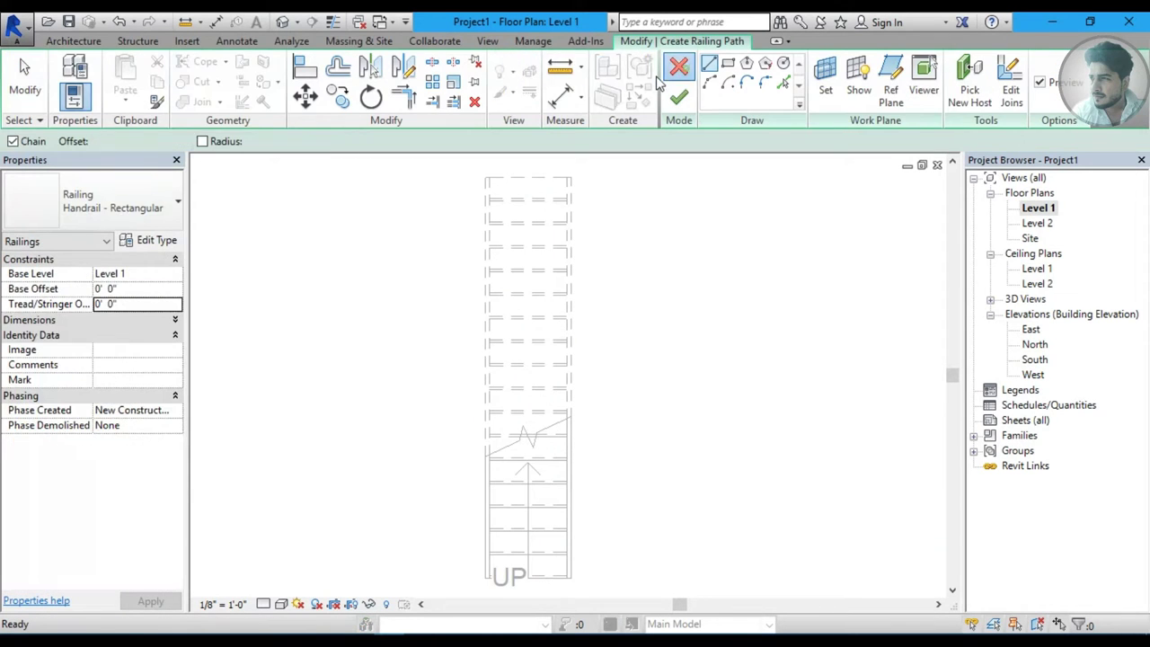
click(688, 72)
click(510, 61)
click(510, 120)
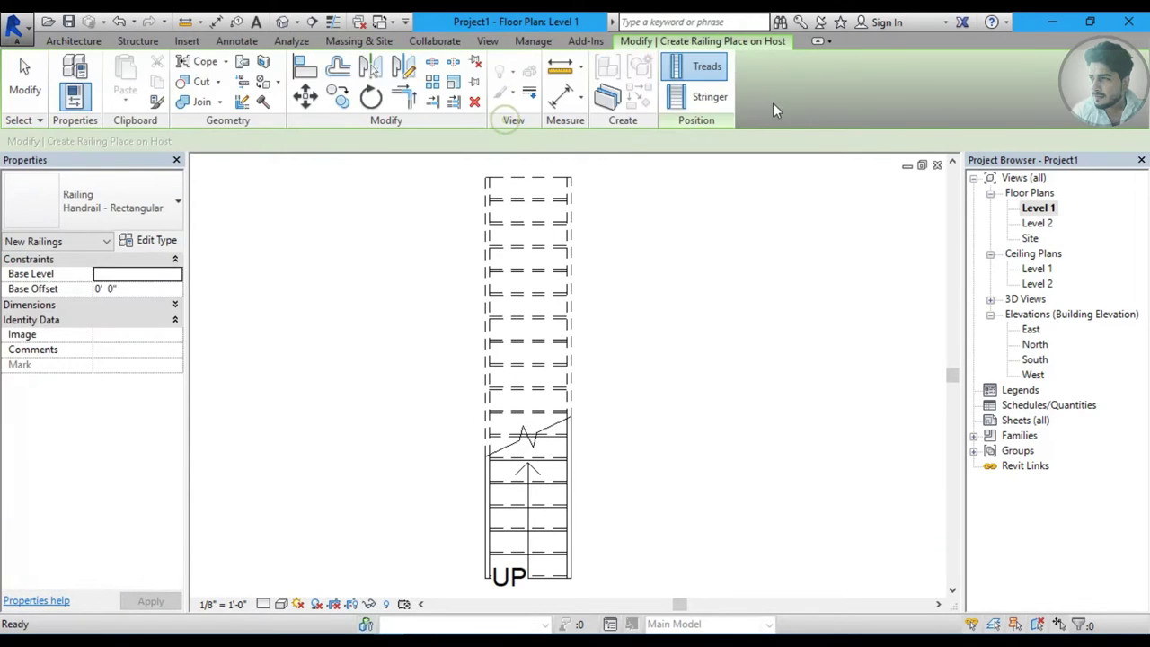
click(710, 98)
click(558, 235)
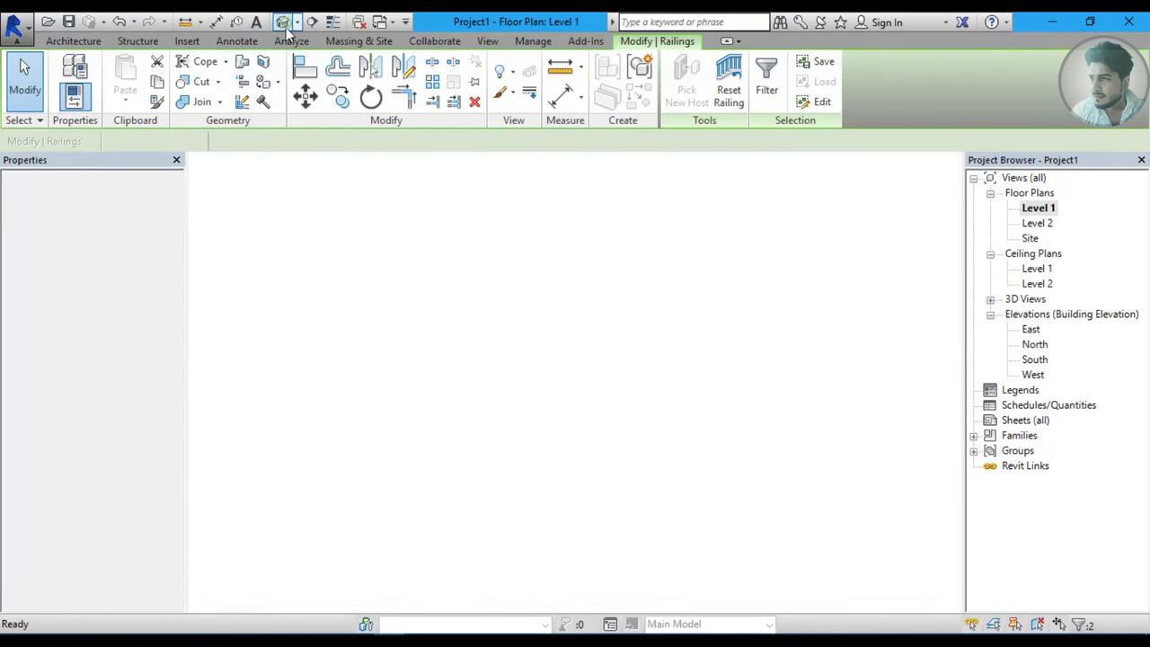
click(282, 22)
scroll(517, 394, up, 2)
scroll(558, 333, up, 2)
scroll(720, 460, up, 2)
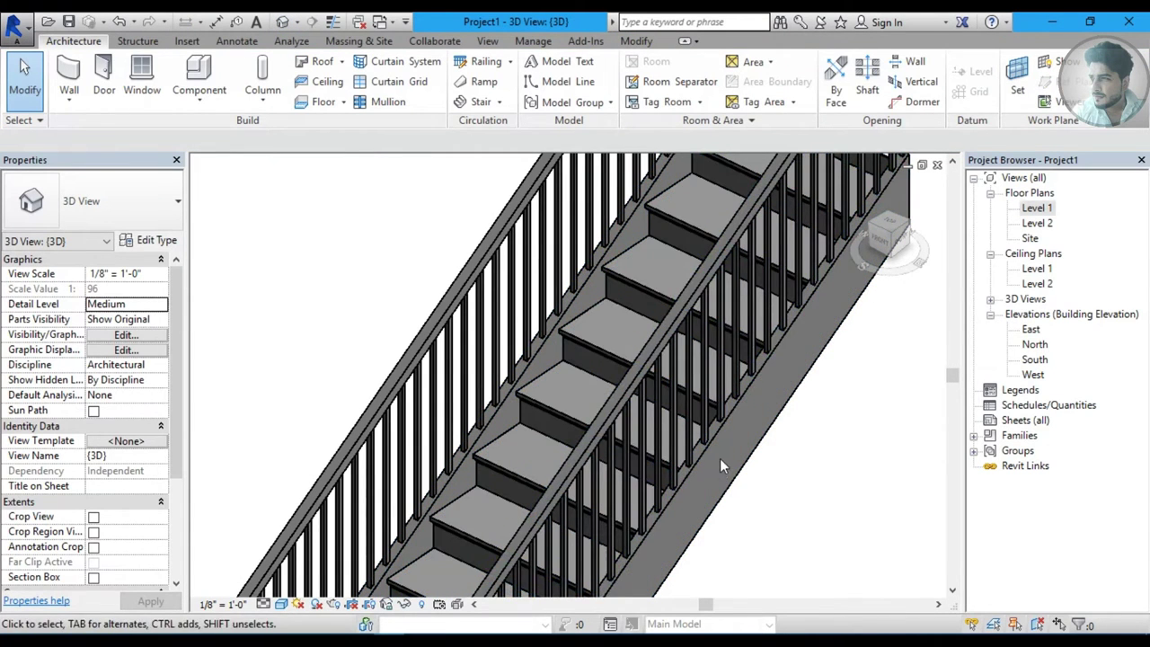
middle_drag(746, 481, 591, 411)
scroll(455, 453, up, 2)
scroll(448, 444, up, 1)
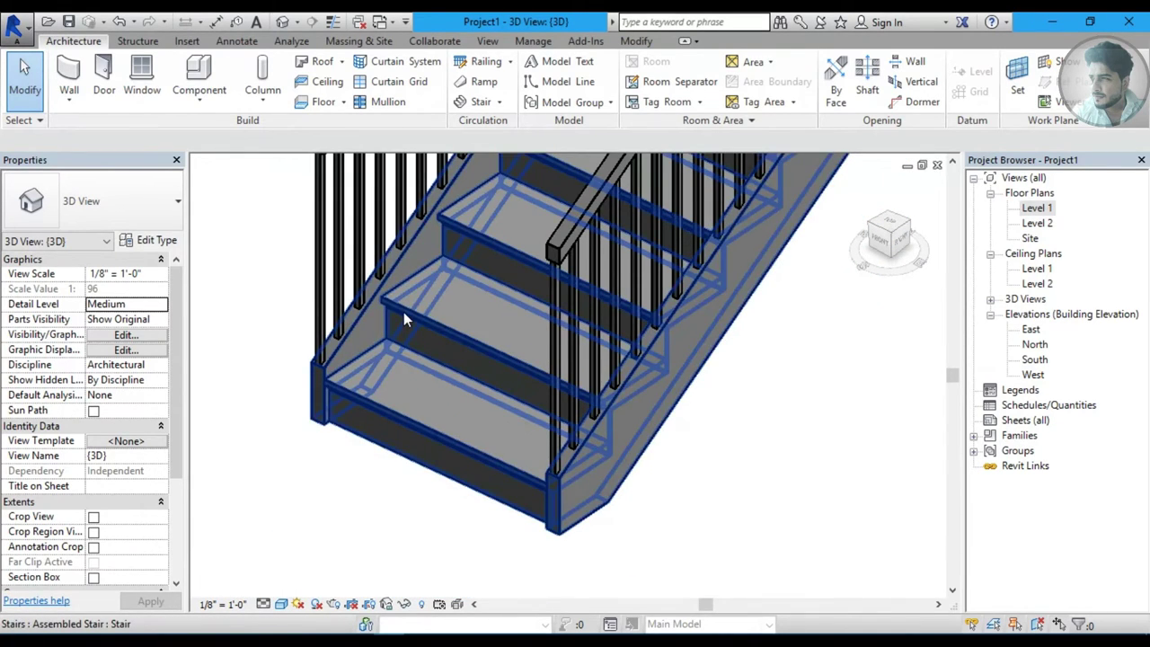
shift+middle_drag(406, 322, 589, 463)
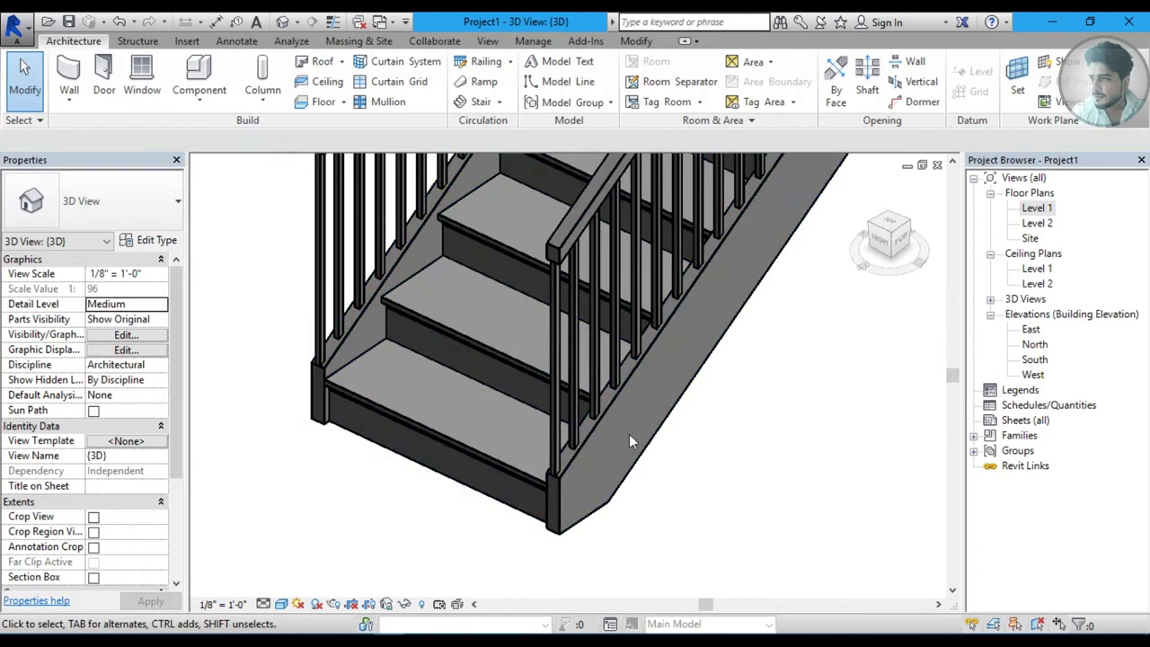
shift+middle_drag(572, 421, 540, 359)
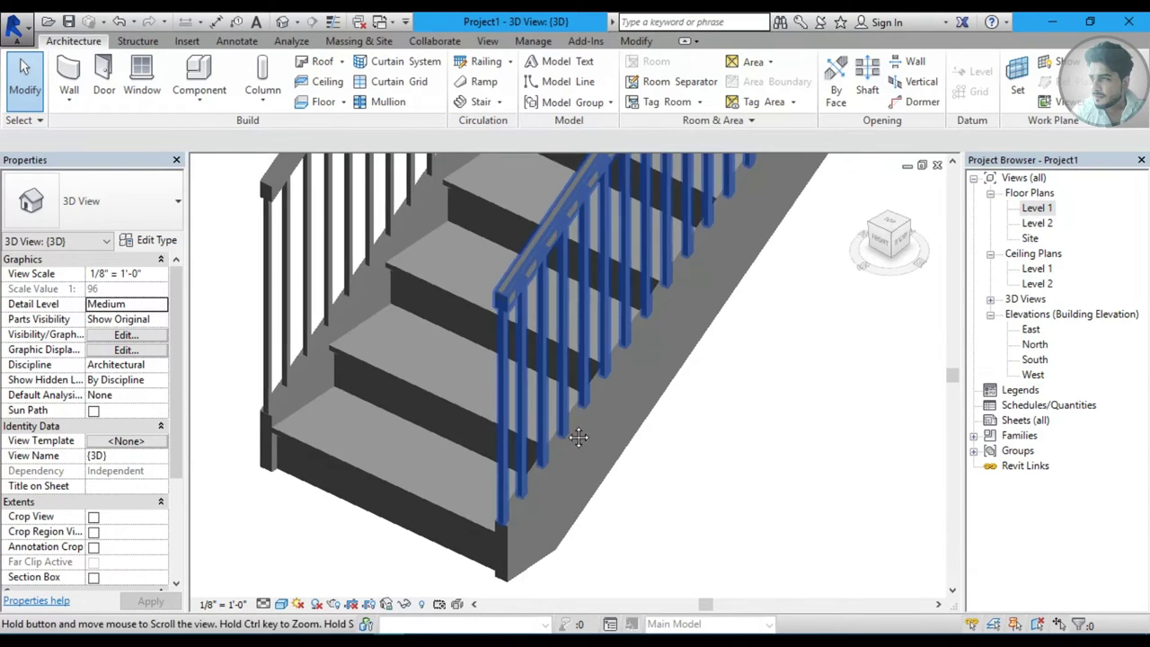
scroll(555, 455, down, 2)
mouse_move(546, 382)
middle_down()
mouse_move(484, 489)
mouse_move(611, 459)
middle_up()
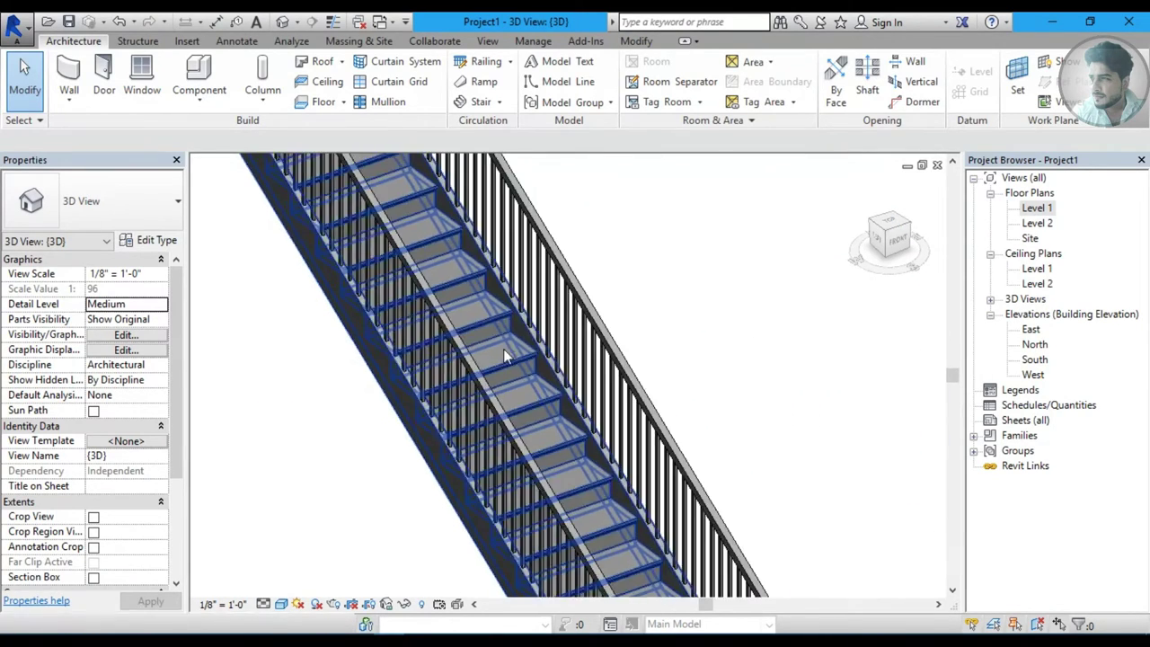
middle_drag(505, 356, 430, 376)
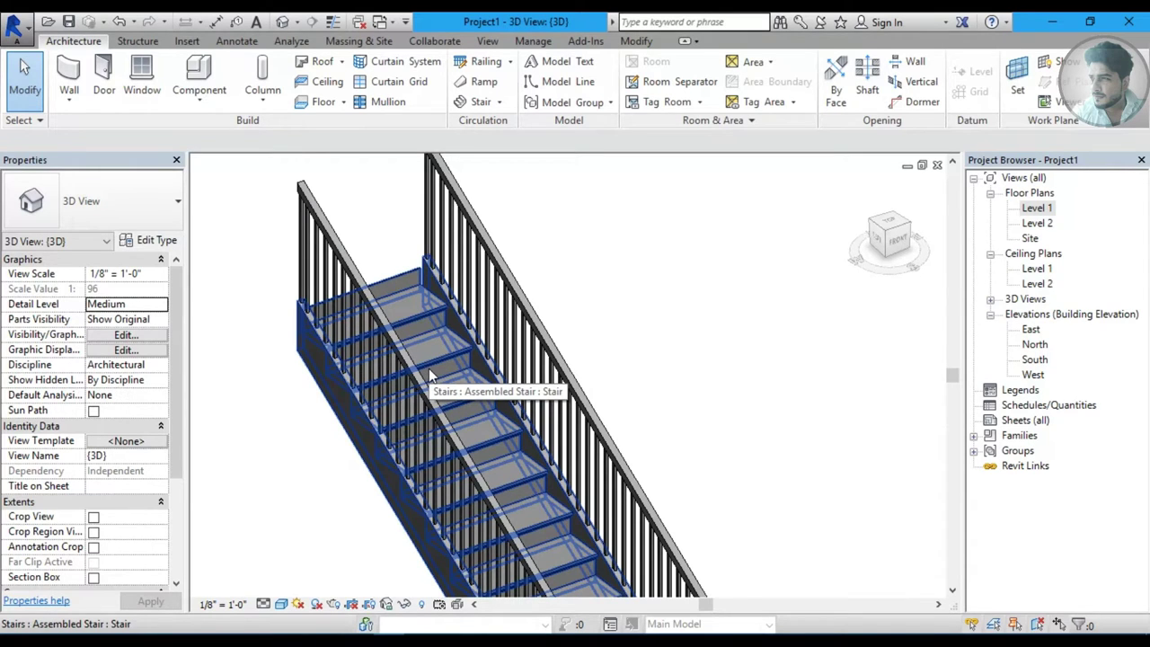
middle_drag(429, 375, 456, 343)
mouse_move(548, 305)
shift+middle_down()
mouse_move(512, 405)
mouse_move(591, 340)
mouse_move(477, 395)
shift+middle_up()
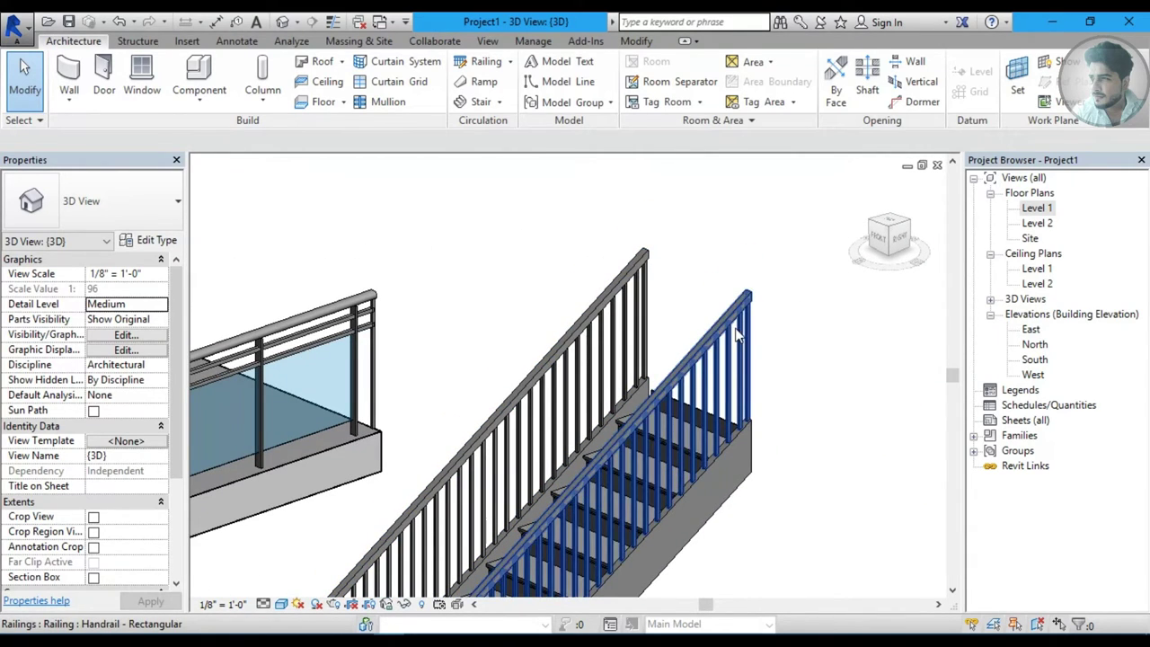
Set the right stair railing's Tread/Stringer Offset to 2" and apply it.
click(737, 334)
middle_drag(788, 390, 851, 282)
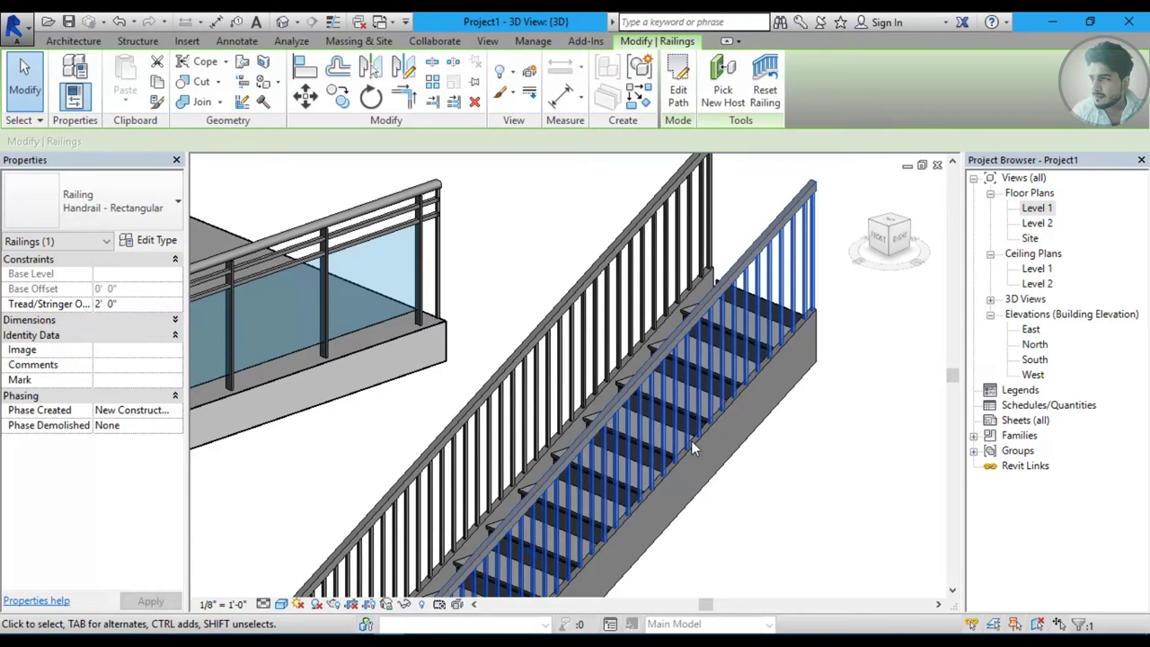
shift+middle_drag(756, 457, 772, 472)
click(132, 305)
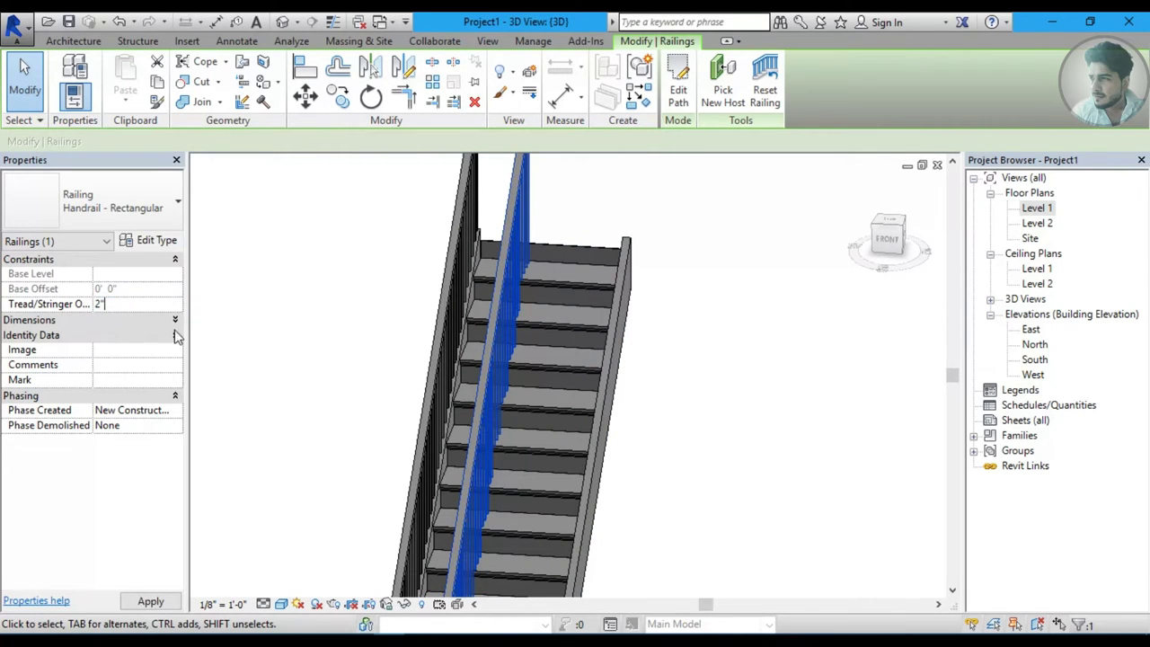
click(673, 423)
Check the repositioned railing in 3D, then reopen the Level 1 floor plan.
mouse_move(674, 423)
shift+middle_down()
mouse_move(725, 447)
mouse_move(743, 435)
mouse_move(707, 450)
mouse_move(562, 441)
mouse_move(616, 462)
mouse_move(584, 463)
mouse_move(750, 375)
shift+middle_up()
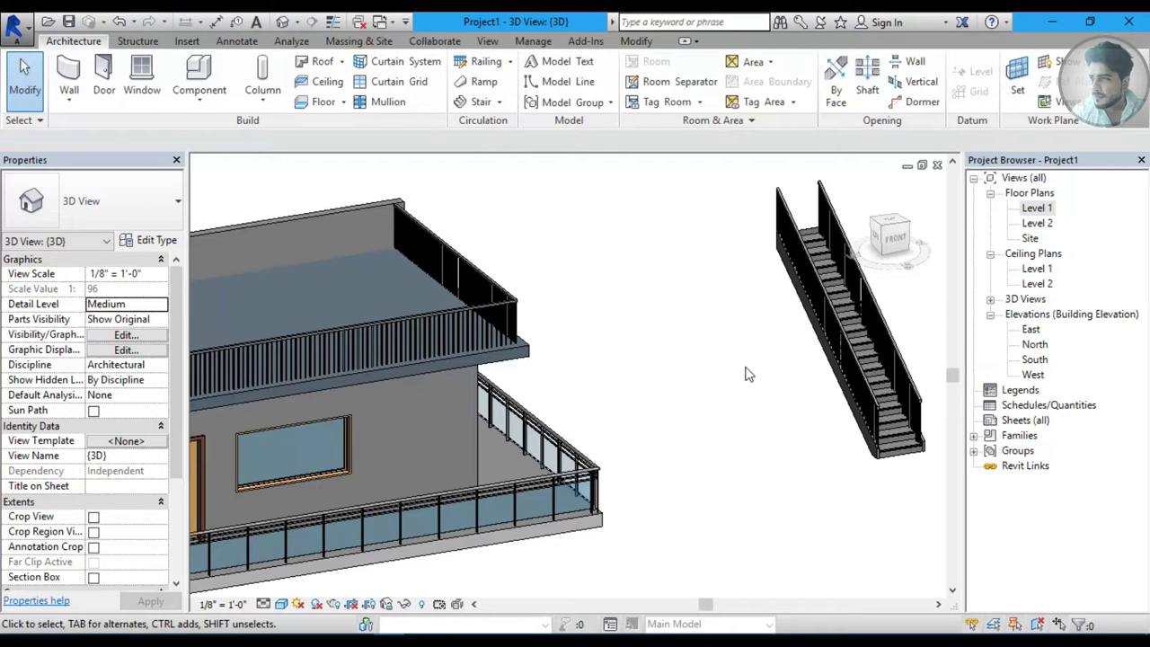
mouse_move(530, 331)
middle_down()
mouse_move(565, 386)
mouse_move(668, 416)
mouse_move(611, 406)
middle_up()
scroll(703, 429, up, 3)
scroll(654, 445, up, 3)
scroll(581, 396, up, 2)
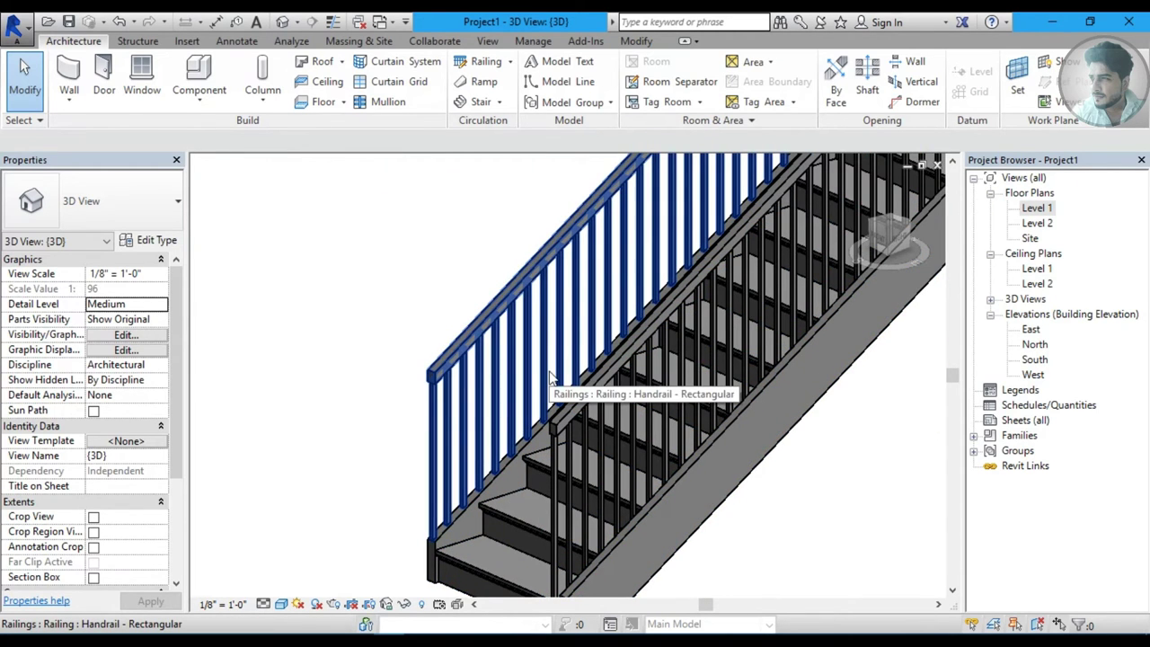
scroll(552, 377, down, 3)
scroll(552, 377, down, 3)
double_click(1037, 208)
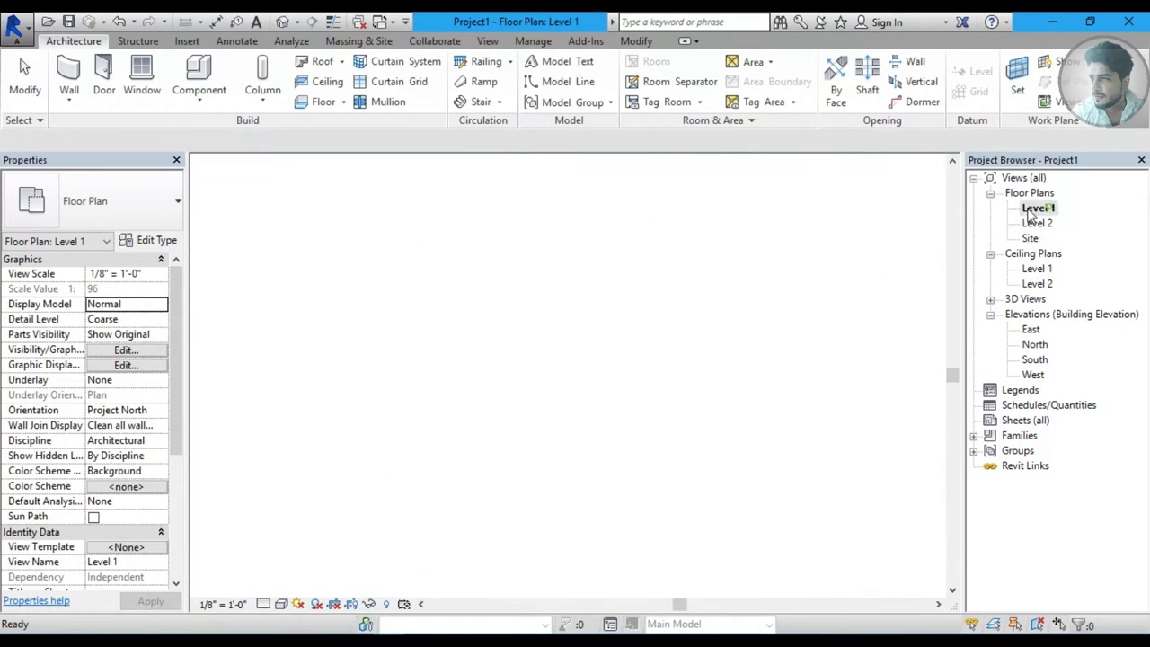
Sketch a freestanding 4'-0" railing line beside the stair.
middle_drag(683, 386, 441, 314)
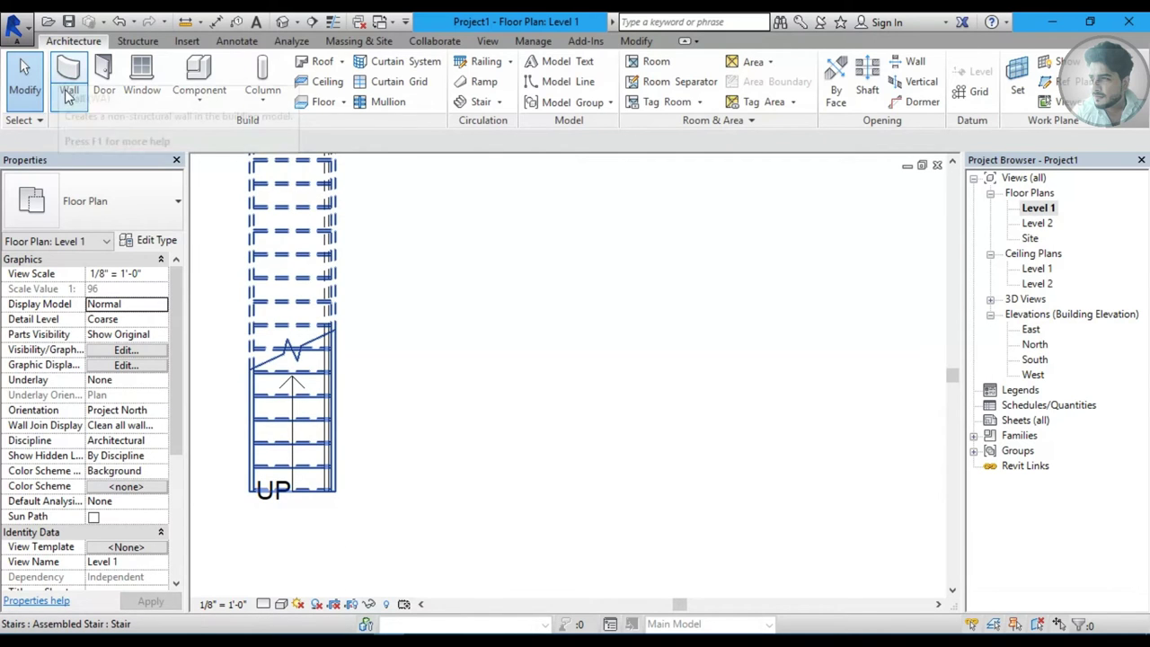
click(483, 61)
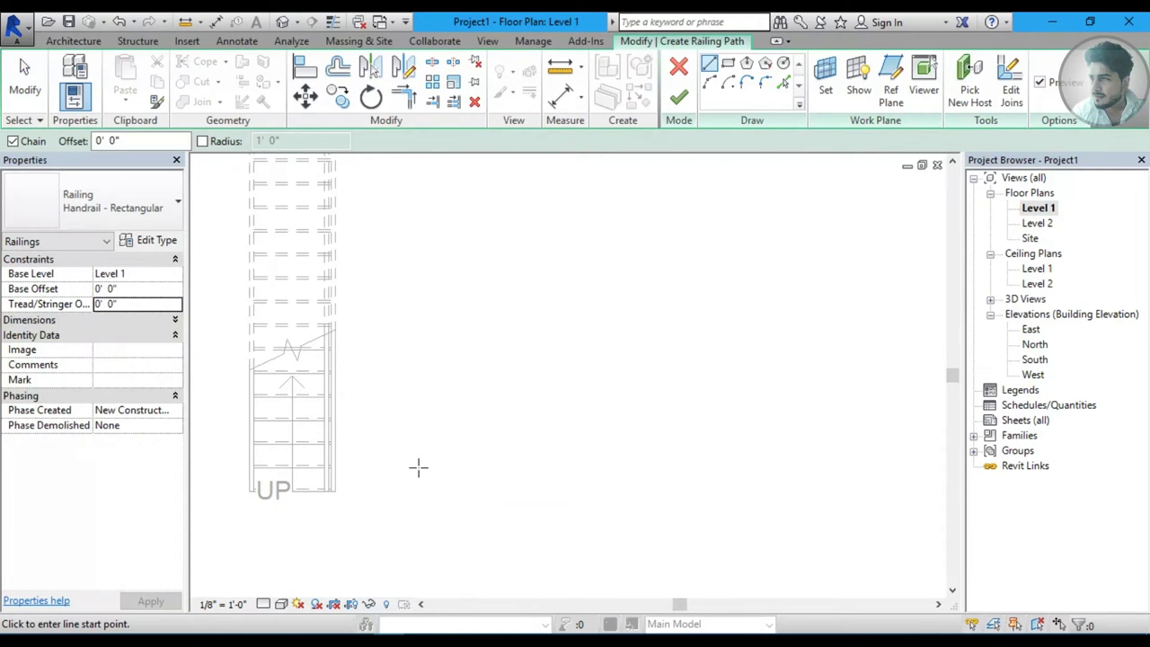
click(427, 470)
click(531, 470)
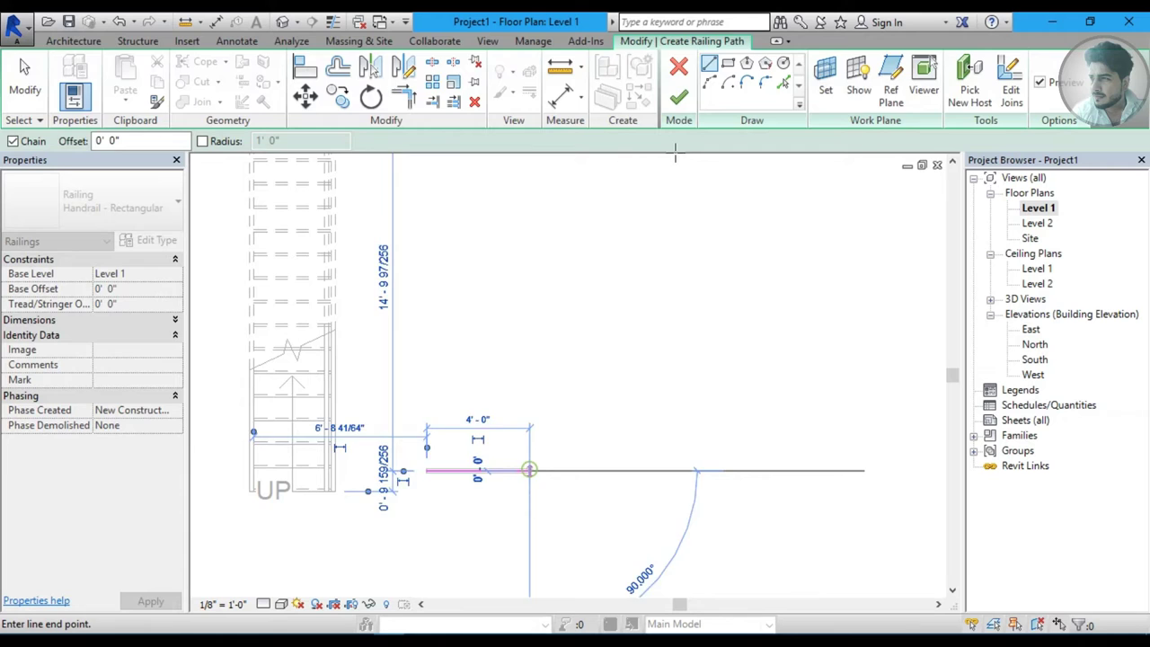
click(678, 97)
Edit the railing path in 3D and stretch it to 15' 6".
click(283, 22)
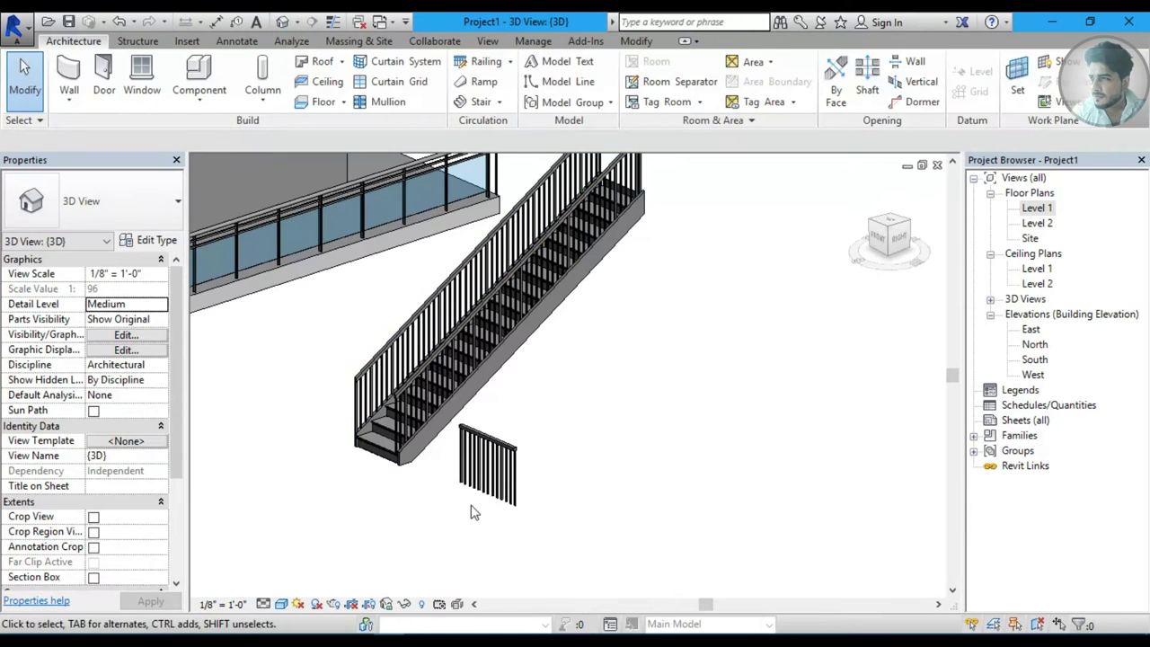
click(678, 90)
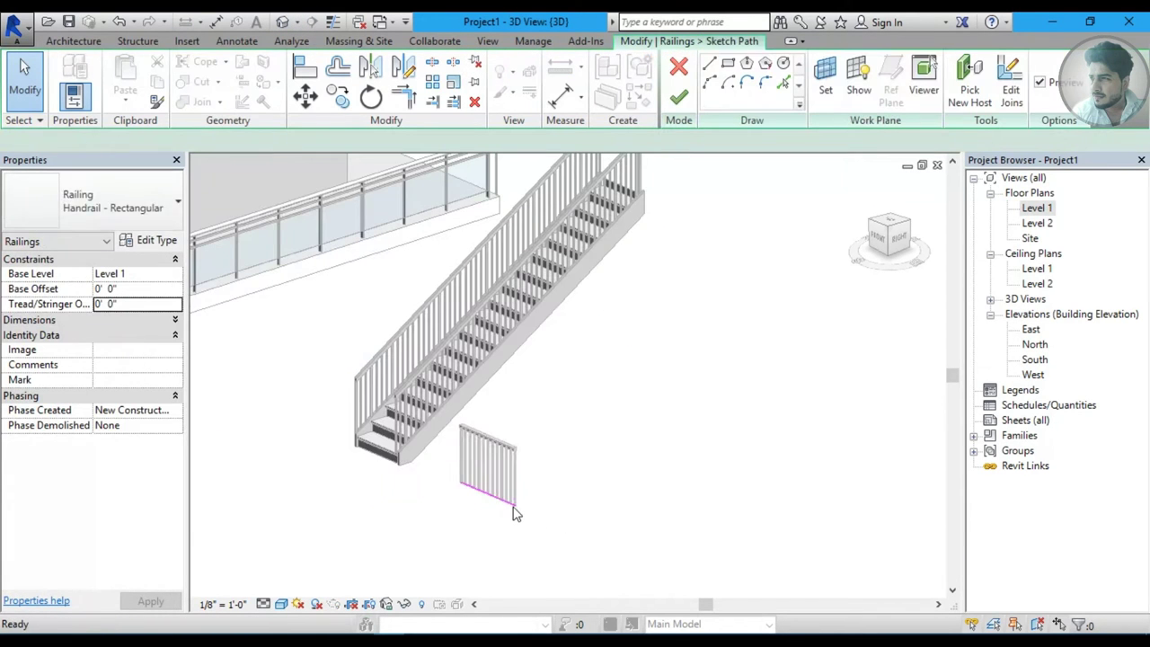
drag(515, 510, 674, 573)
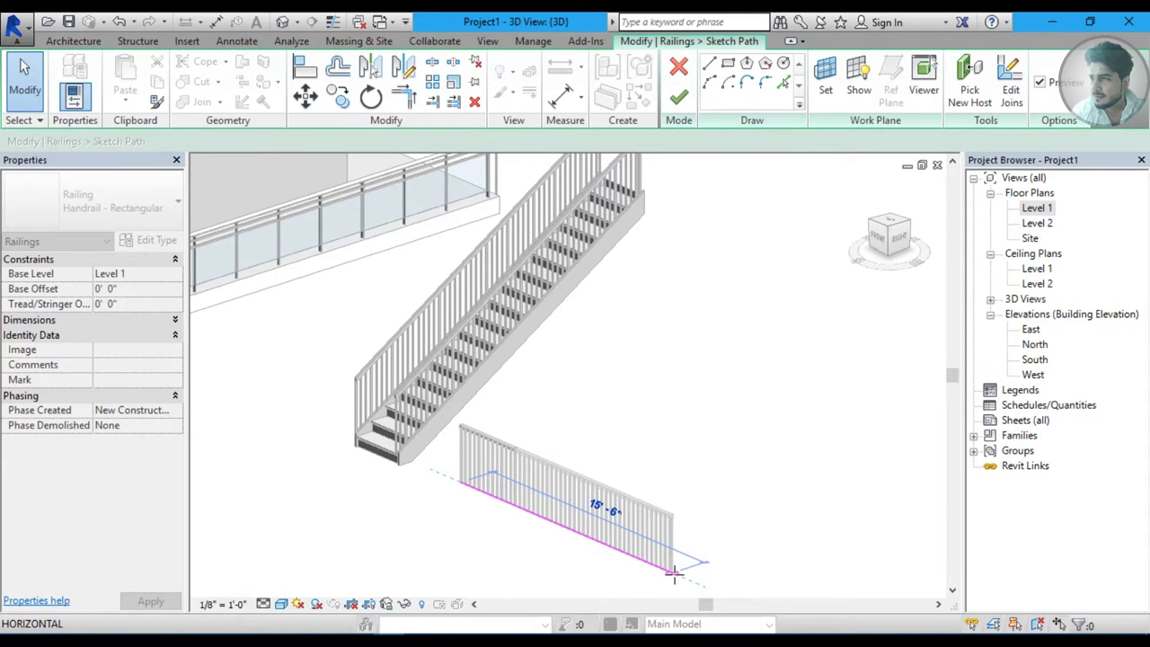
click(678, 96)
Review the lengthened railing in 3D, then return to the Level 1 plan.
scroll(342, 457, up, 2)
scroll(458, 470, up, 3)
middle_drag(396, 409, 391, 458)
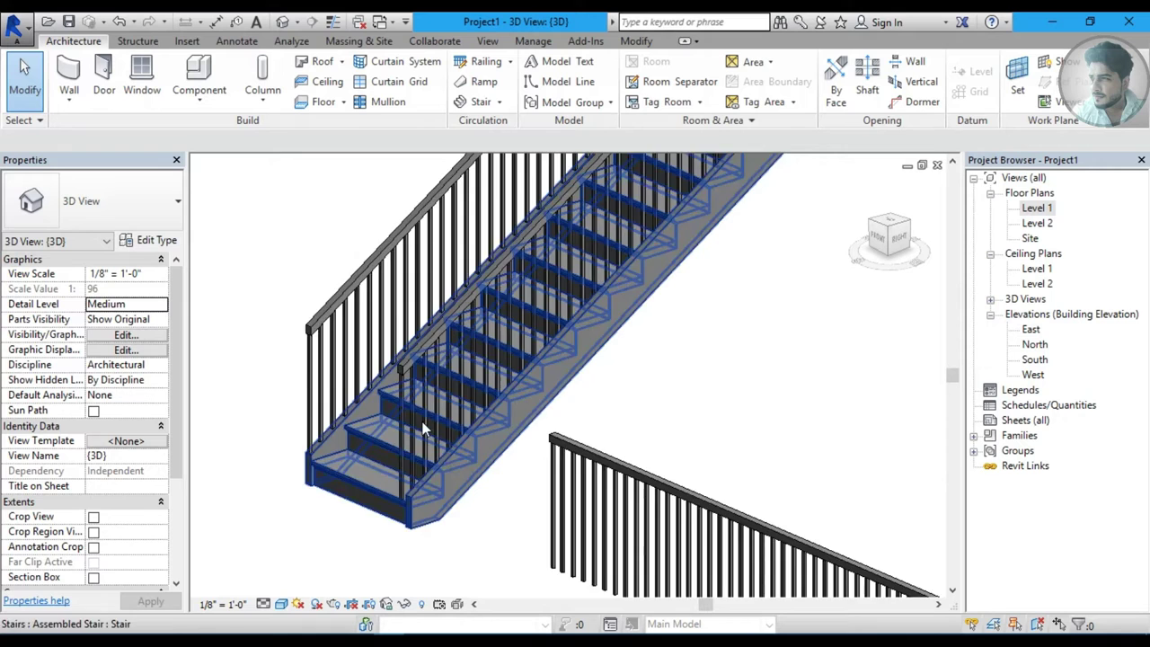
scroll(404, 380, down, 3)
mouse_move(404, 380)
middle_down()
mouse_move(509, 413)
mouse_move(341, 404)
middle_up()
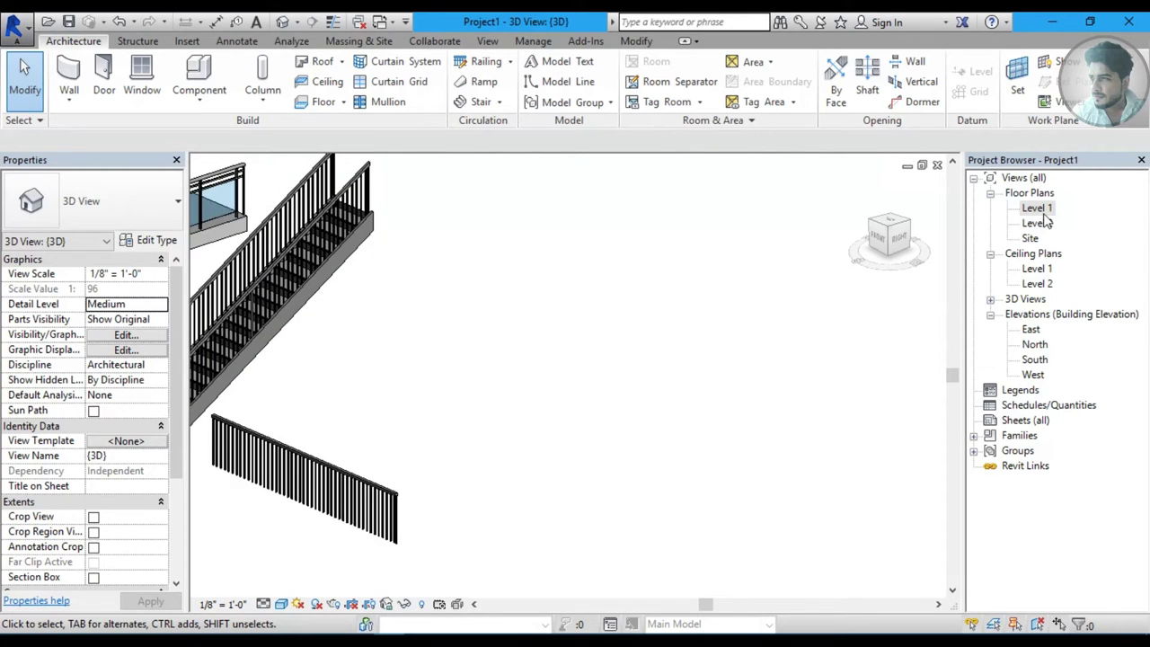
shift+middle_drag(577, 315, 519, 423)
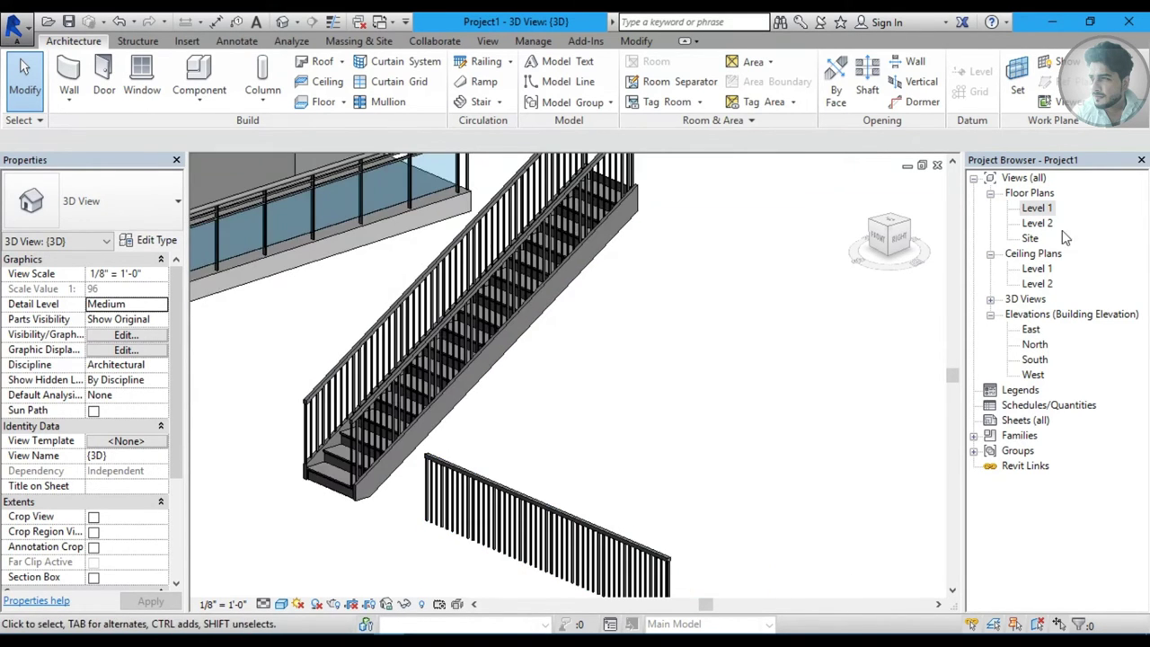
double_click(1038, 207)
scroll(626, 422, down, 2)
middle_drag(626, 421, 440, 260)
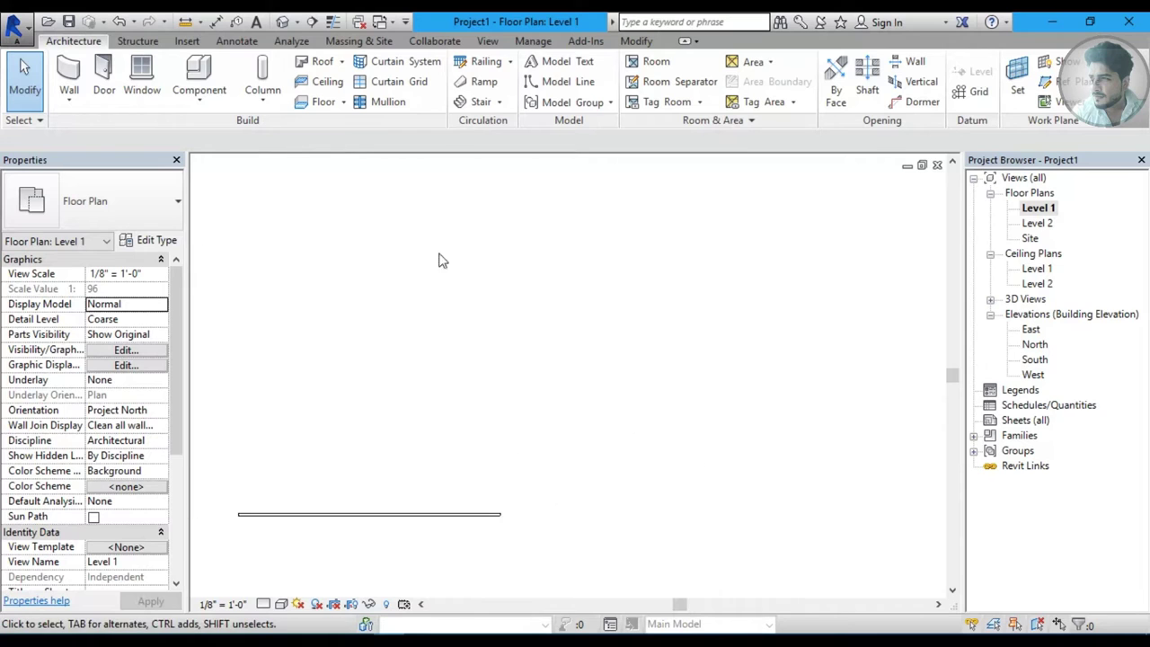
Build an L-shaped 18-riser stair with Run: Right location line and a corner landing.
click(499, 104)
click(505, 124)
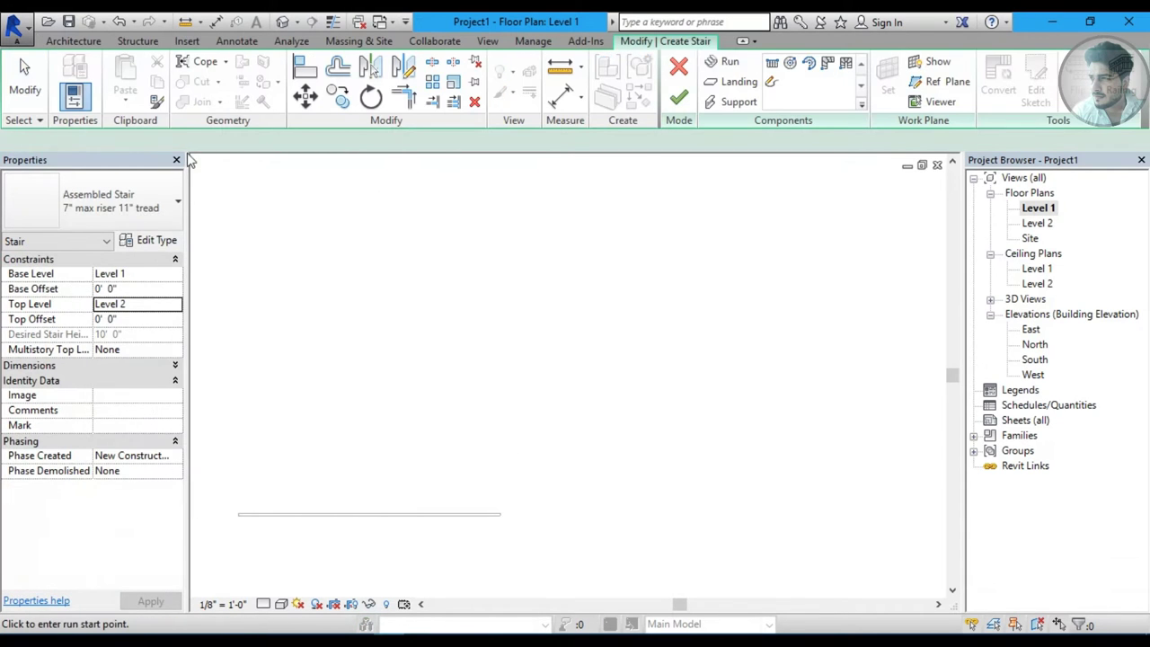
click(139, 141)
click(126, 195)
click(467, 413)
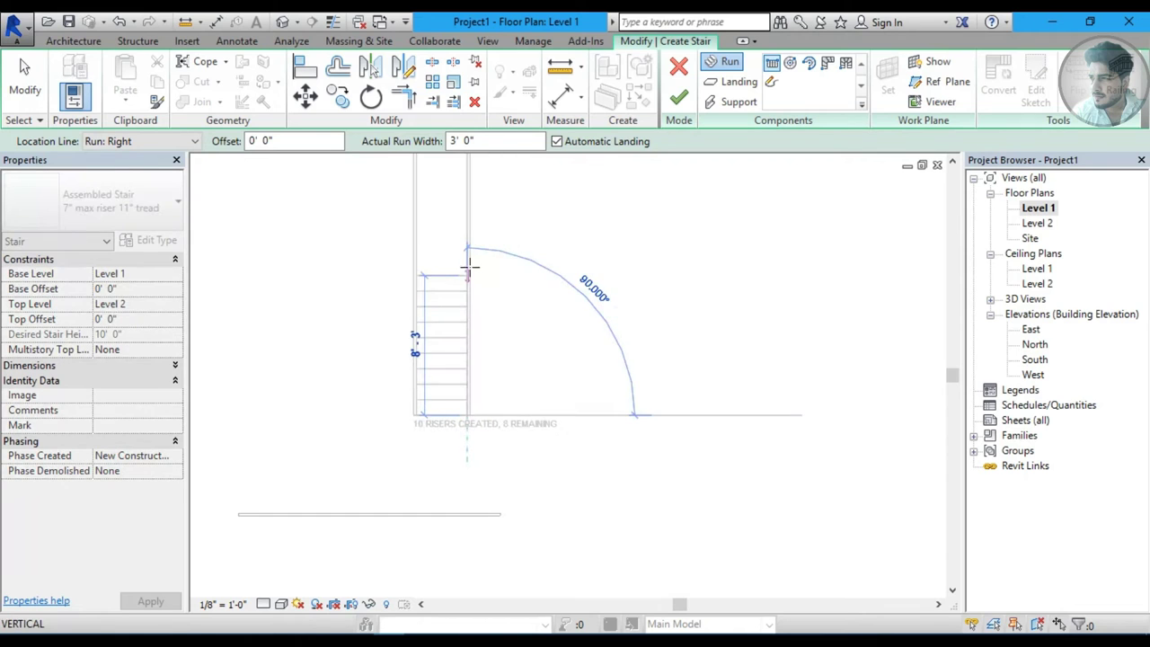
click(468, 262)
click(481, 259)
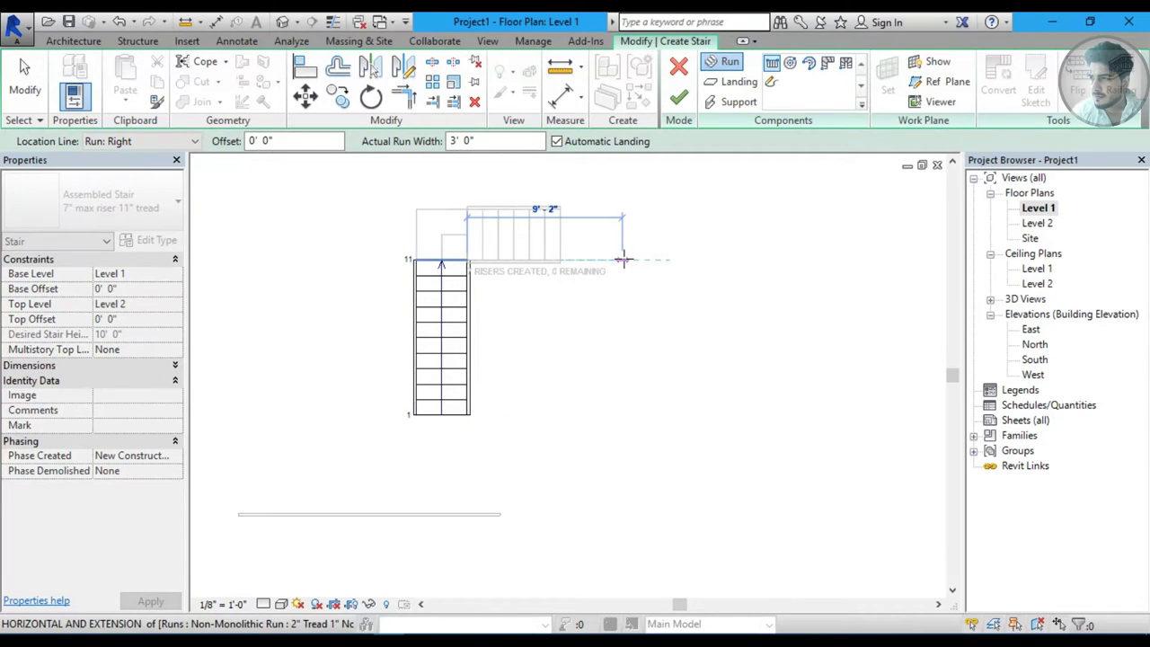
click(624, 257)
click(676, 100)
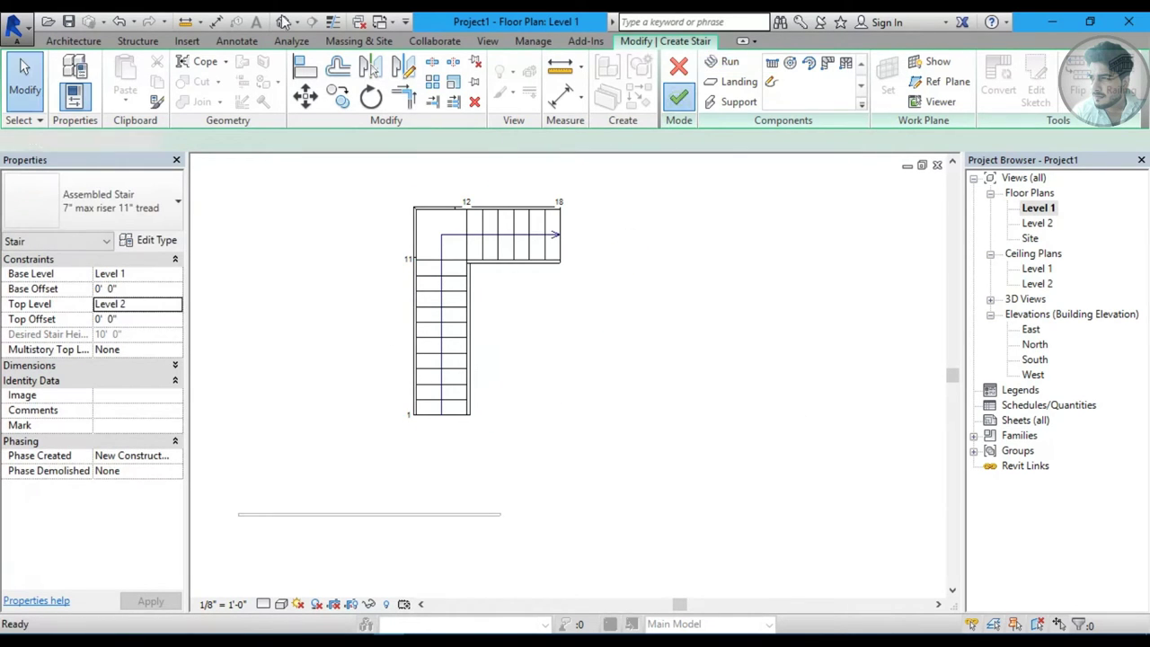
click(283, 21)
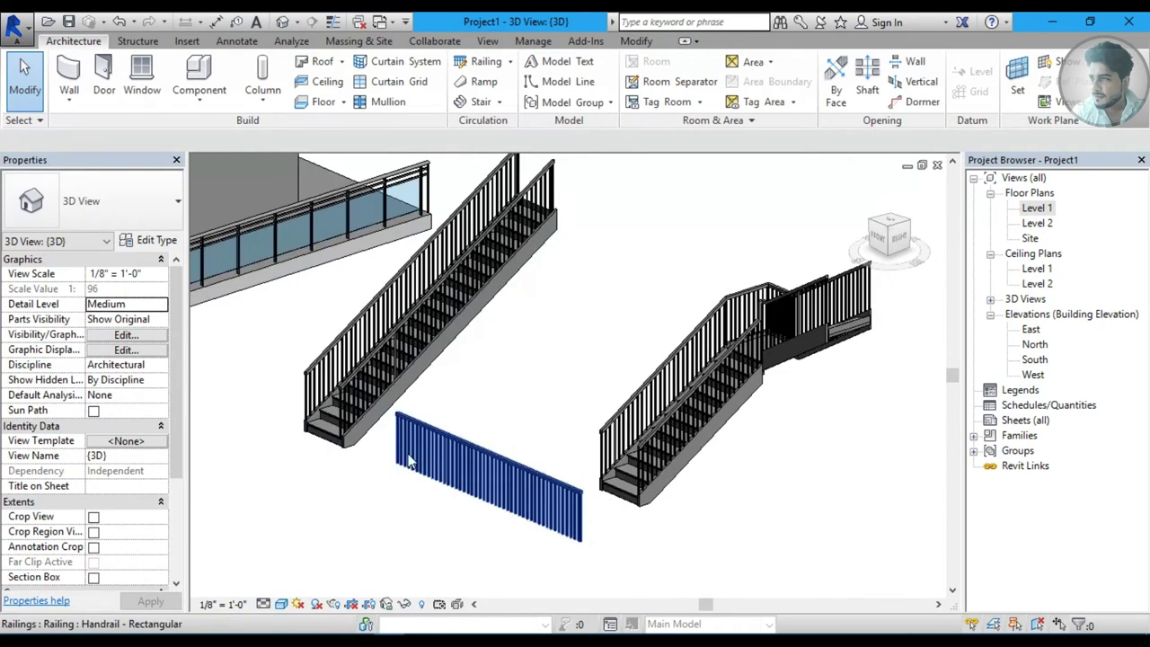
Select the first stair's Handrail - Rectangular railing and open its type properties.
scroll(409, 460, up, 1)
scroll(409, 459, up, 1)
scroll(410, 454, up, 1)
scroll(411, 449, up, 1)
mouse_move(412, 450)
middle_down()
mouse_move(367, 417)
mouse_move(332, 411)
mouse_move(355, 426)
middle_up()
click(254, 359)
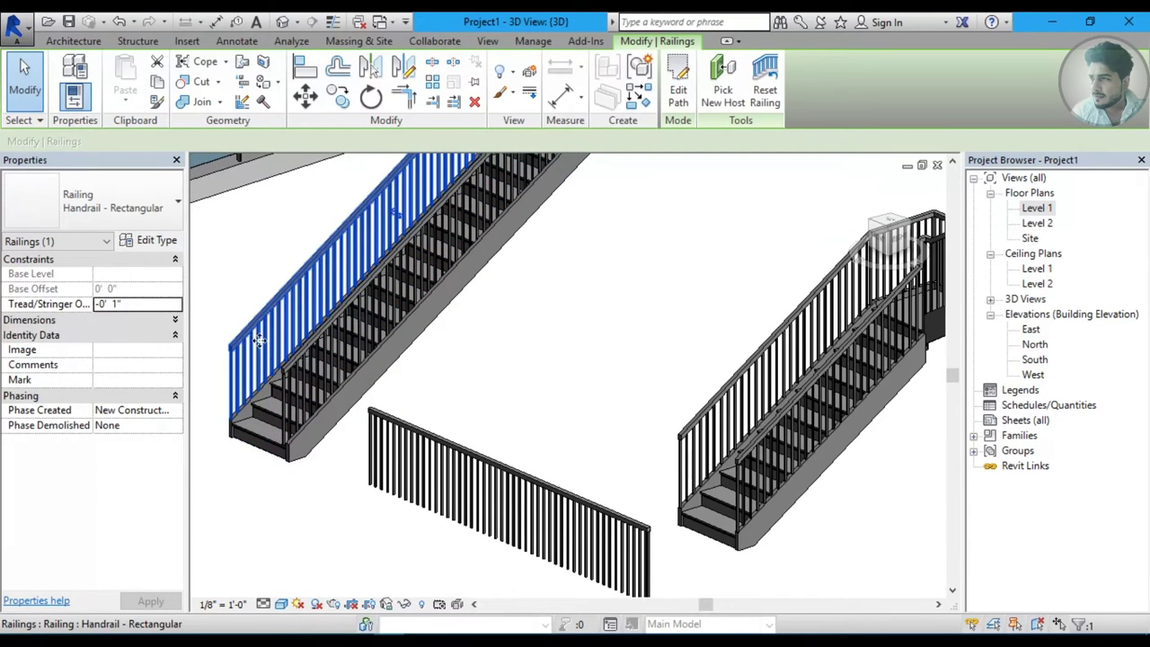
click(144, 199)
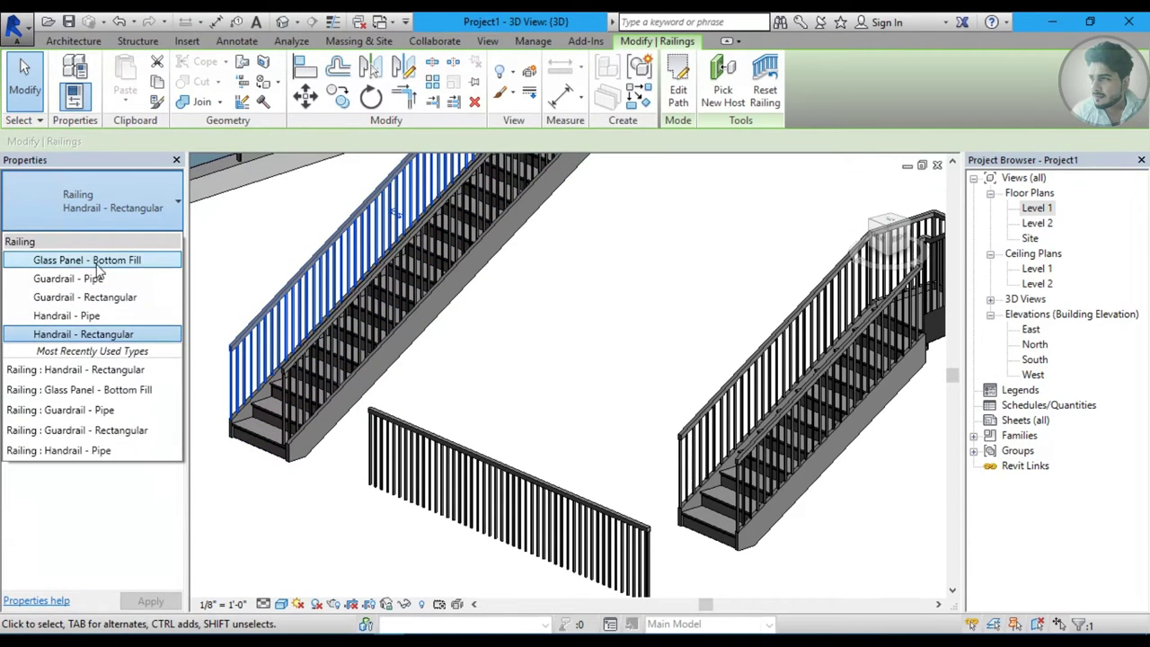
click(90, 211)
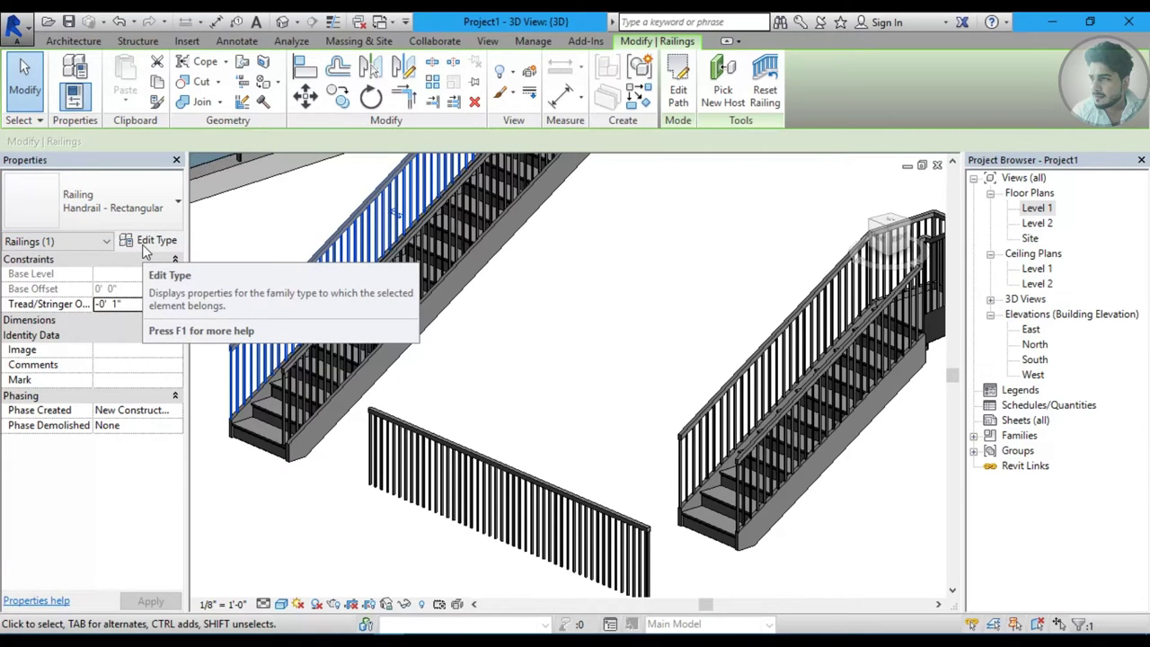
click(143, 243)
drag(832, 54, 733, 61)
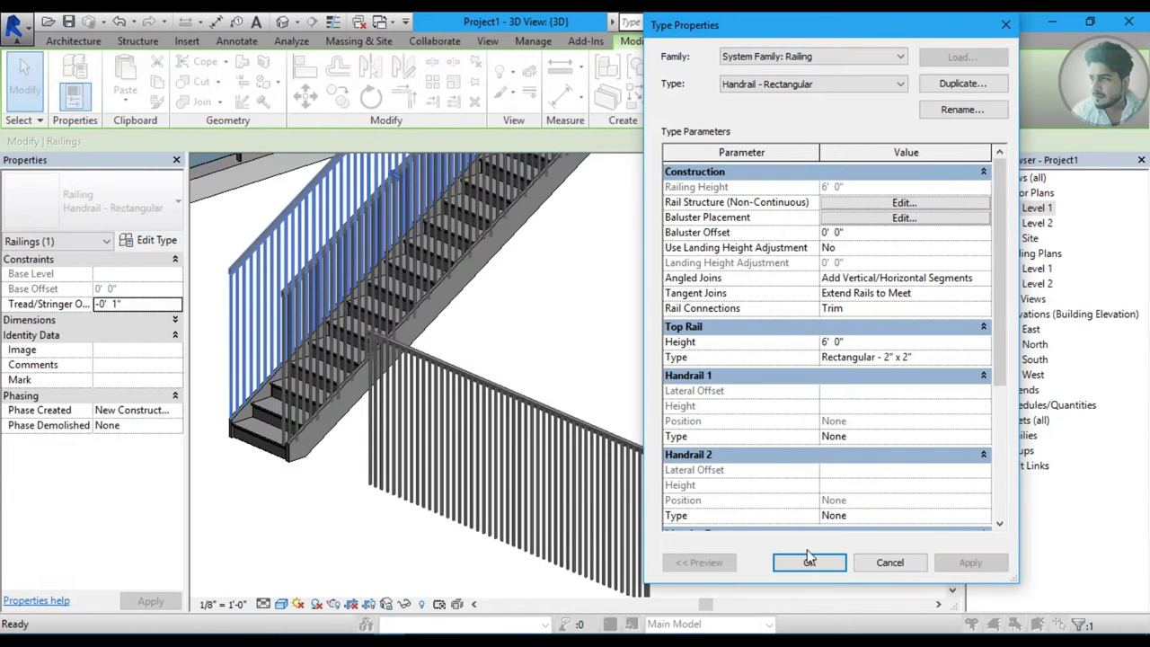
Close the Type Properties dialog and undo the last railing change with Ctrl+Z.
click(809, 563)
mouse_move(809, 539)
shift+middle_down()
mouse_move(502, 434)
mouse_move(414, 242)
mouse_move(439, 238)
mouse_move(660, 402)
shift+middle_up()
scroll(661, 402, down, 3)
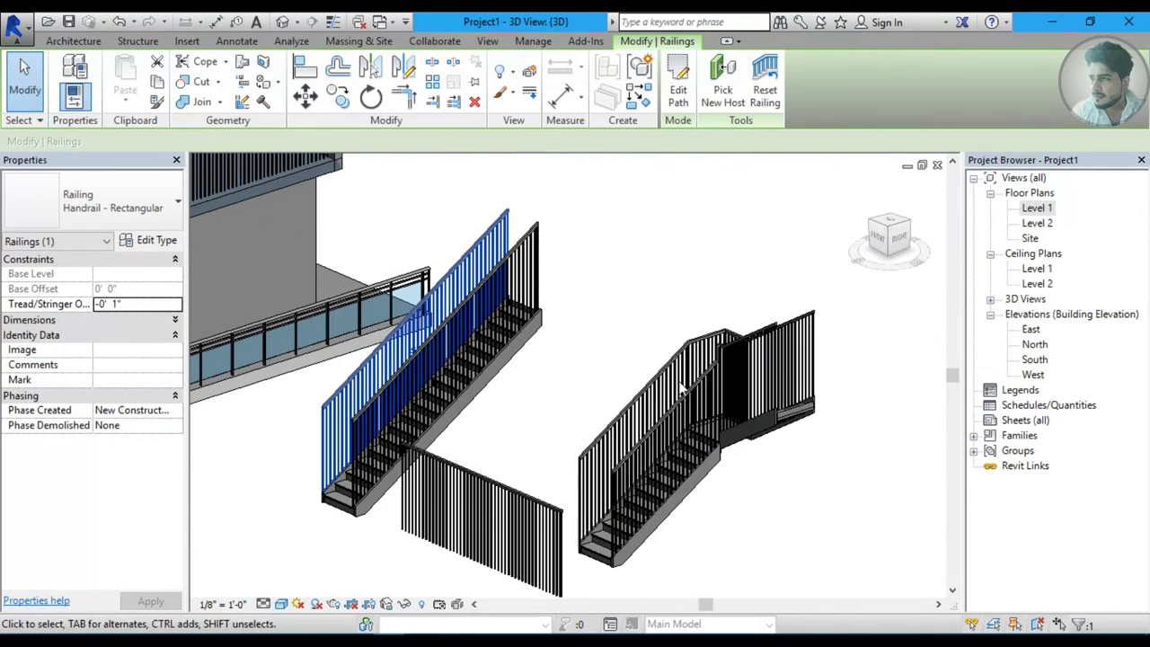
scroll(519, 441, up, 1)
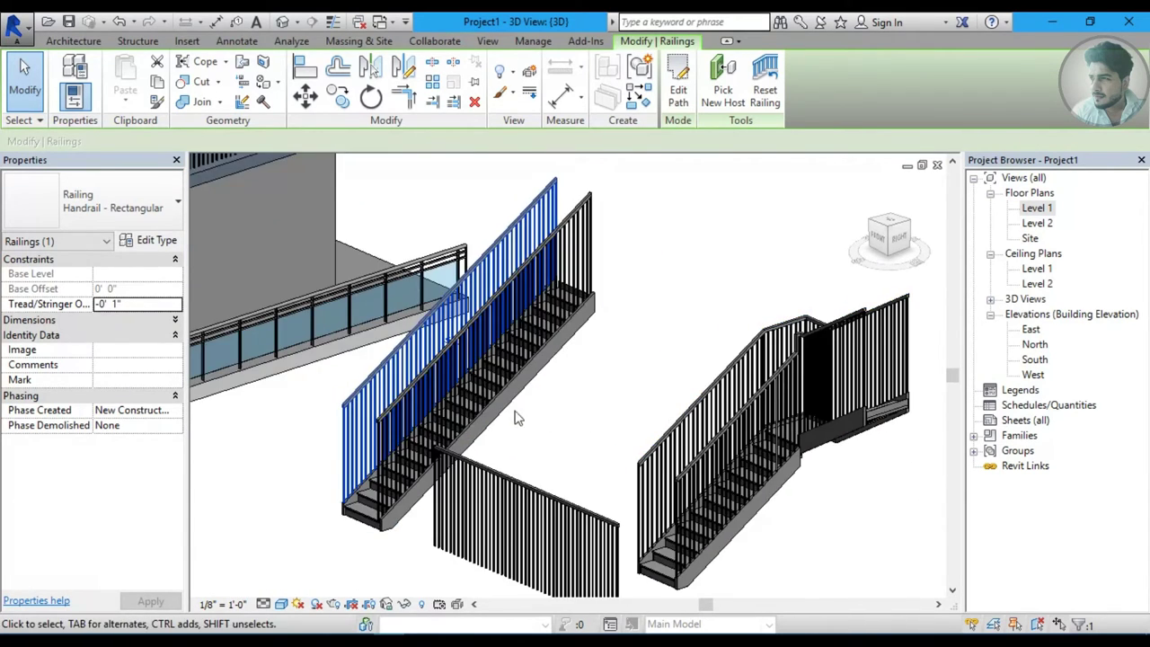
key(ctrl+z)
scroll(452, 391, up, 2)
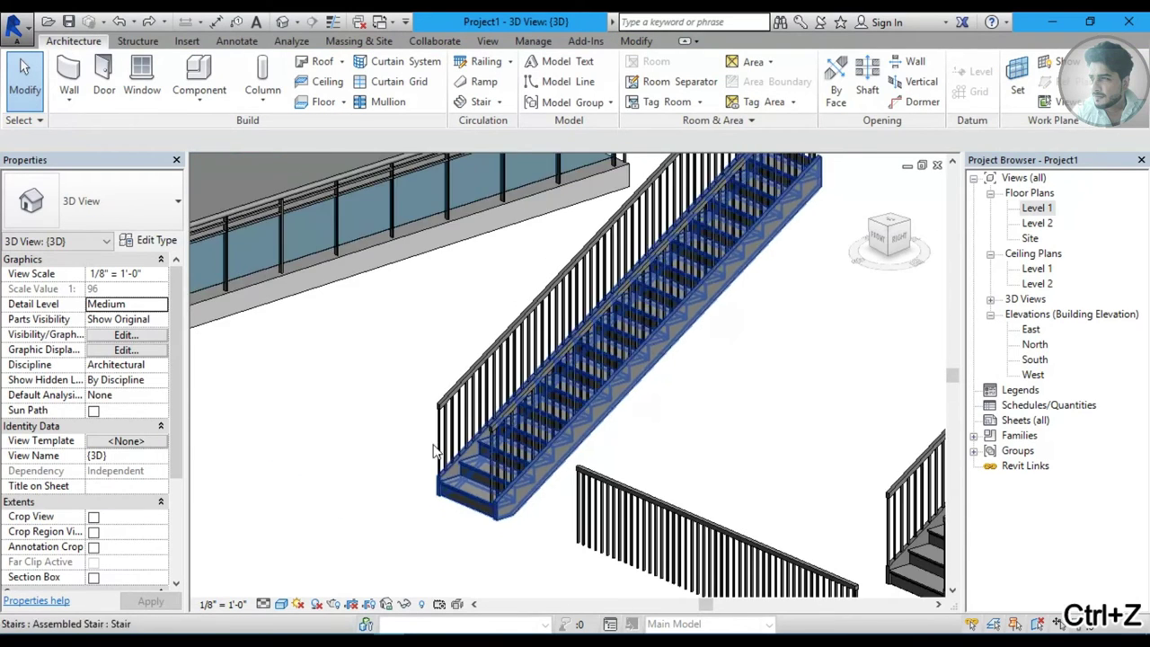
scroll(452, 391, up, 2)
click(452, 391)
click(154, 240)
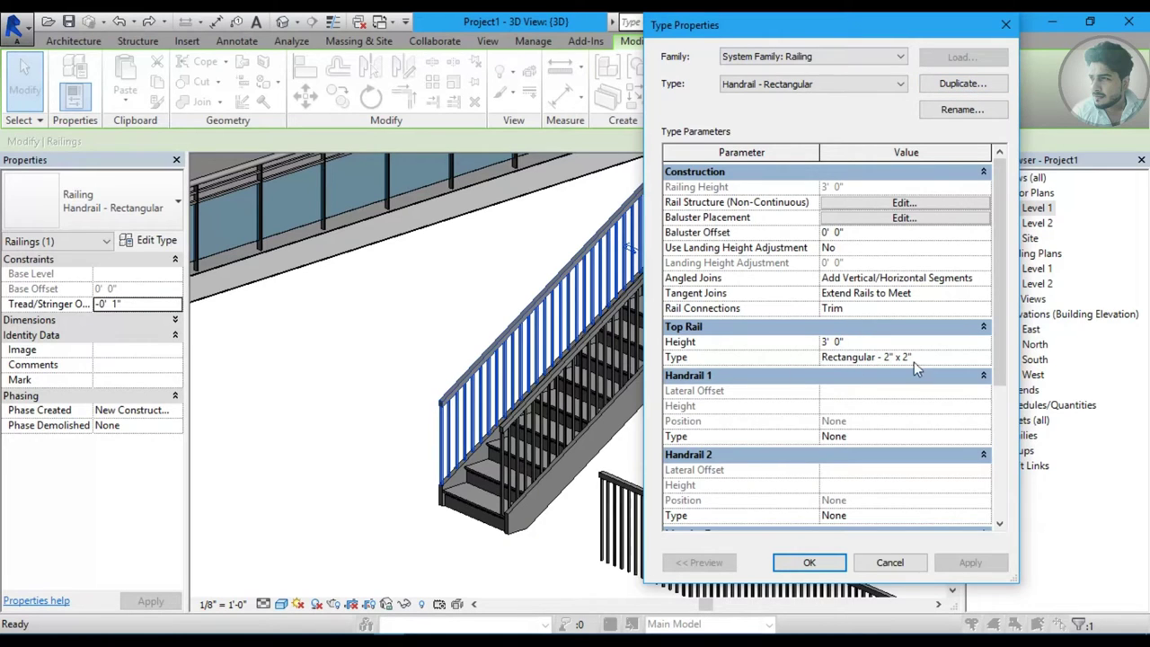
click(986, 361)
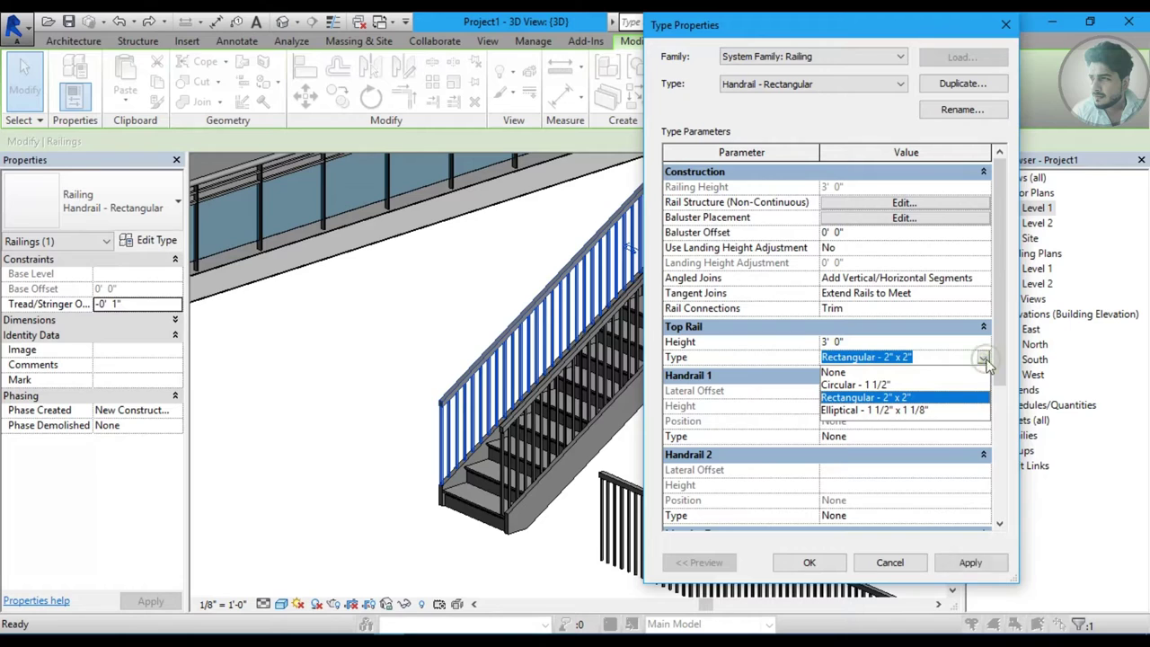
click(863, 386)
click(978, 563)
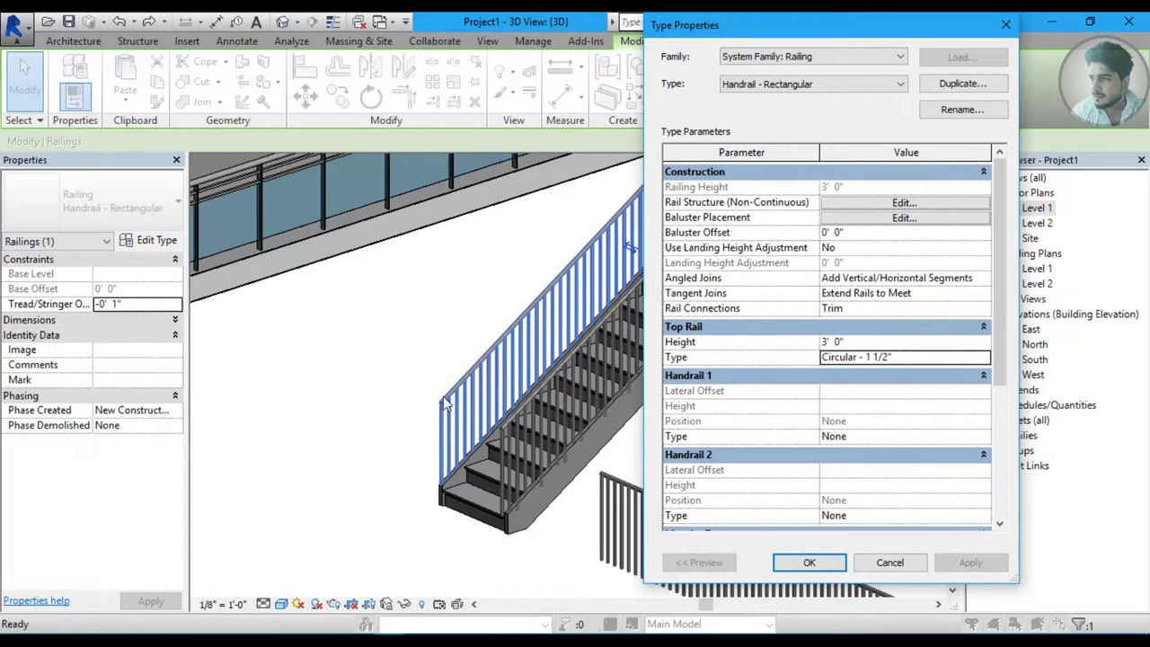
click(989, 362)
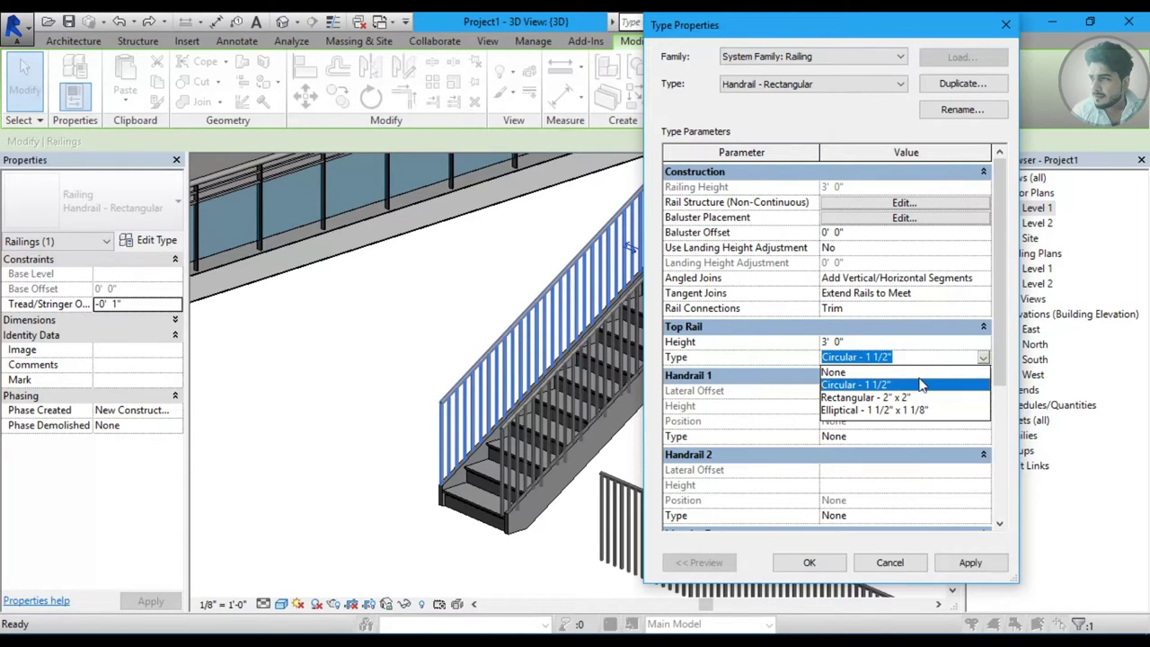
click(888, 395)
click(972, 563)
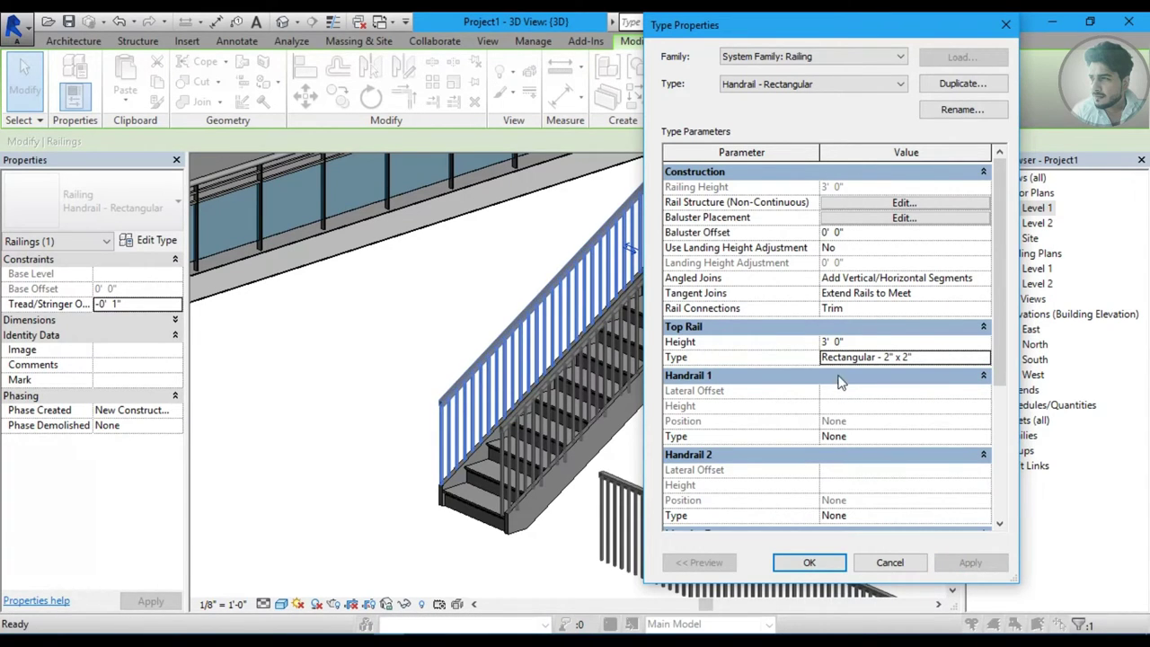
drag(1003, 321, 1002, 356)
click(809, 563)
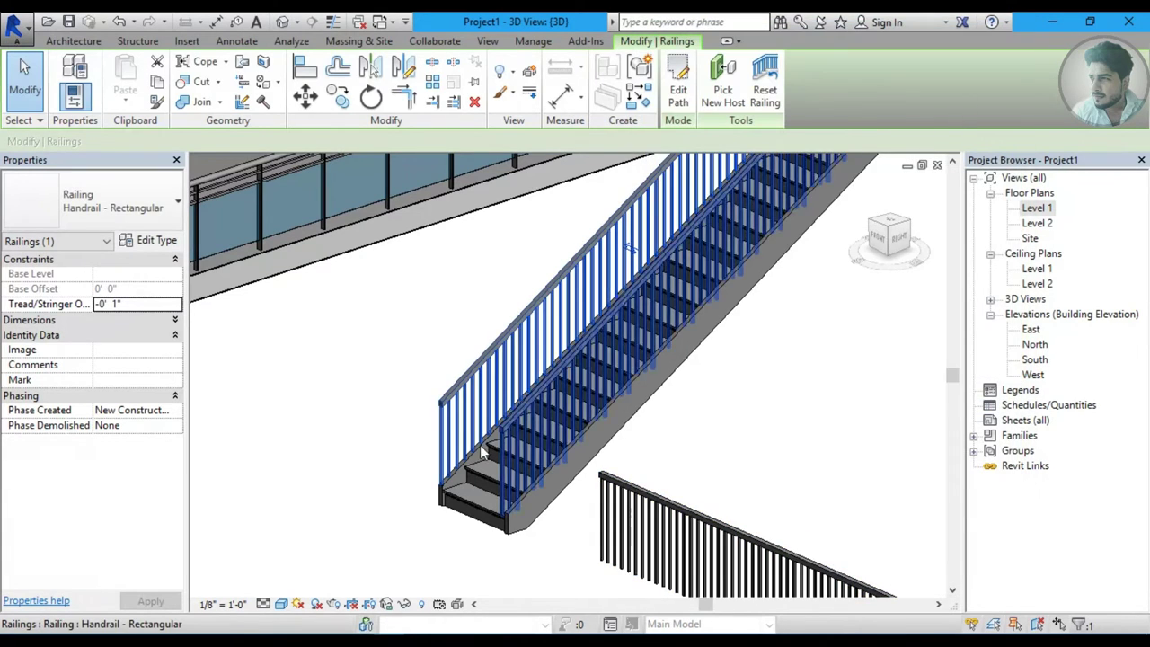
scroll(539, 440, up, 3)
scroll(506, 414, up, 3)
middle_drag(506, 414, 358, 362)
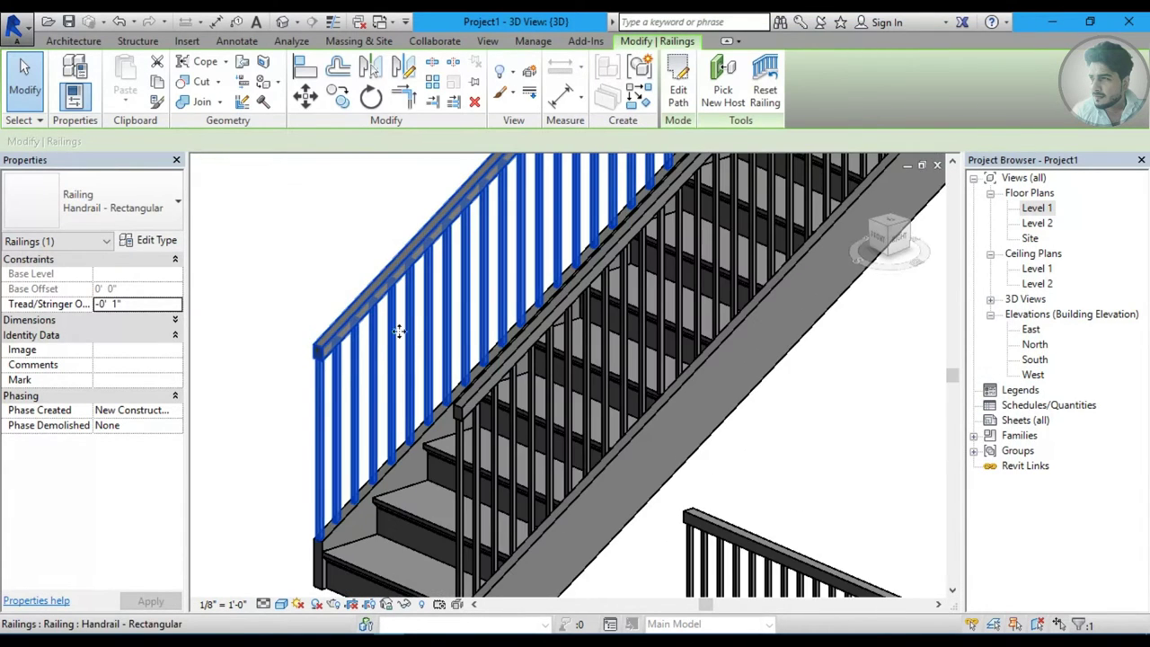
scroll(381, 342, down, 2)
scroll(409, 362, up, 2)
click(308, 277)
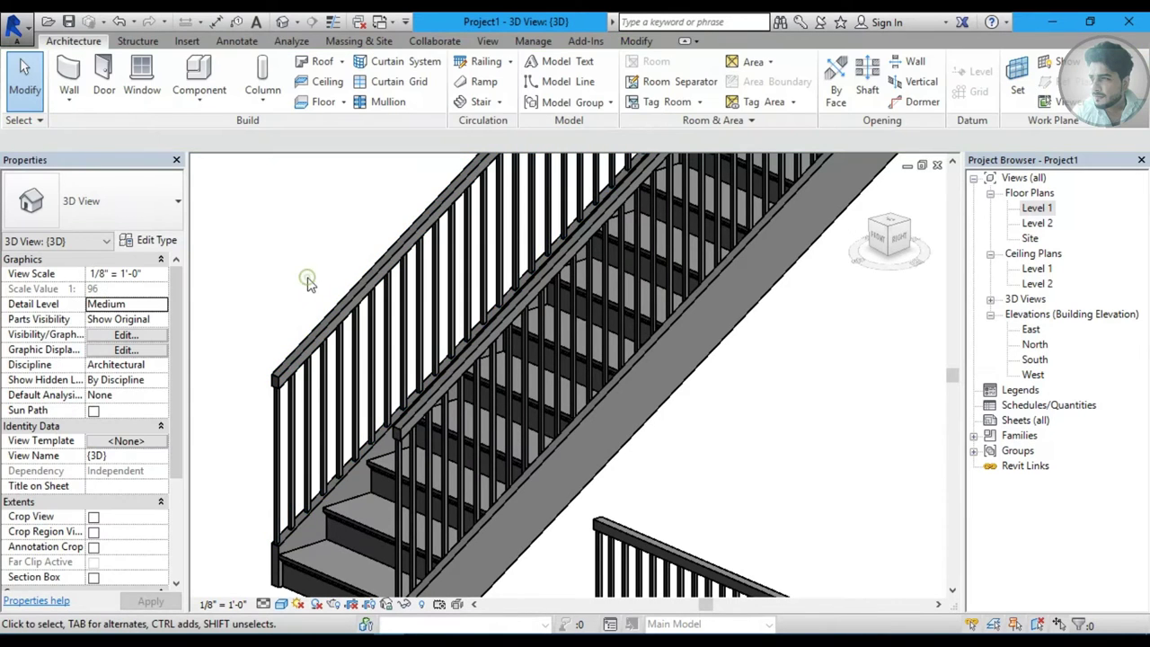
Give the stair railing type's Handrail 1 the Circular - 1 1/2" profile.
click(328, 326)
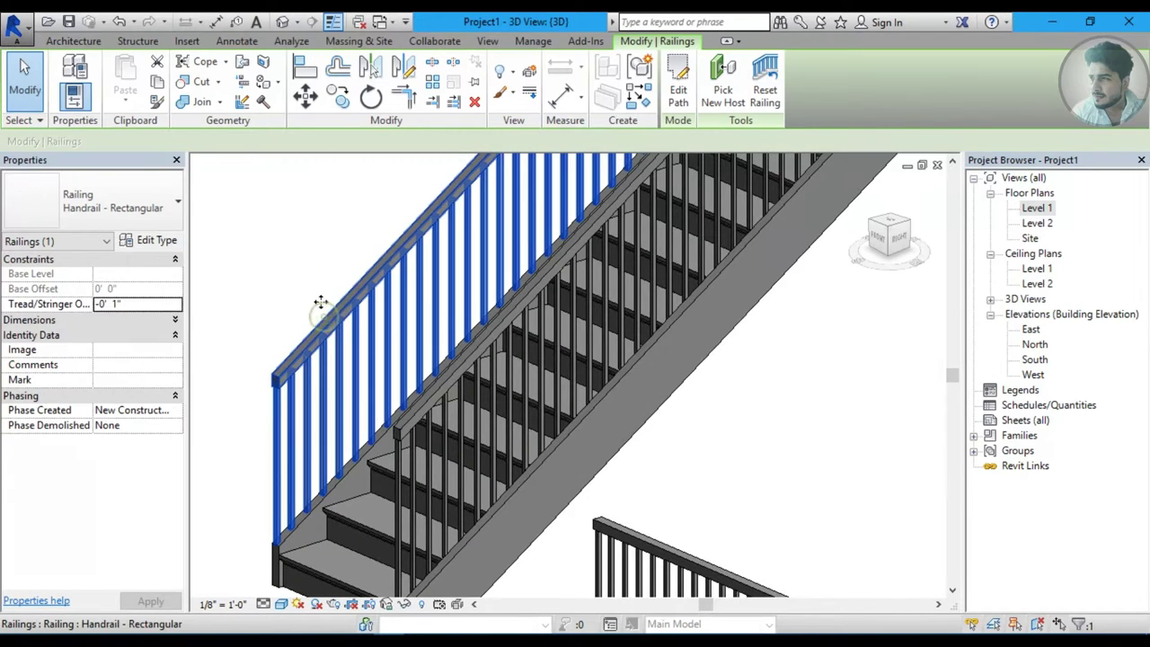
click(156, 240)
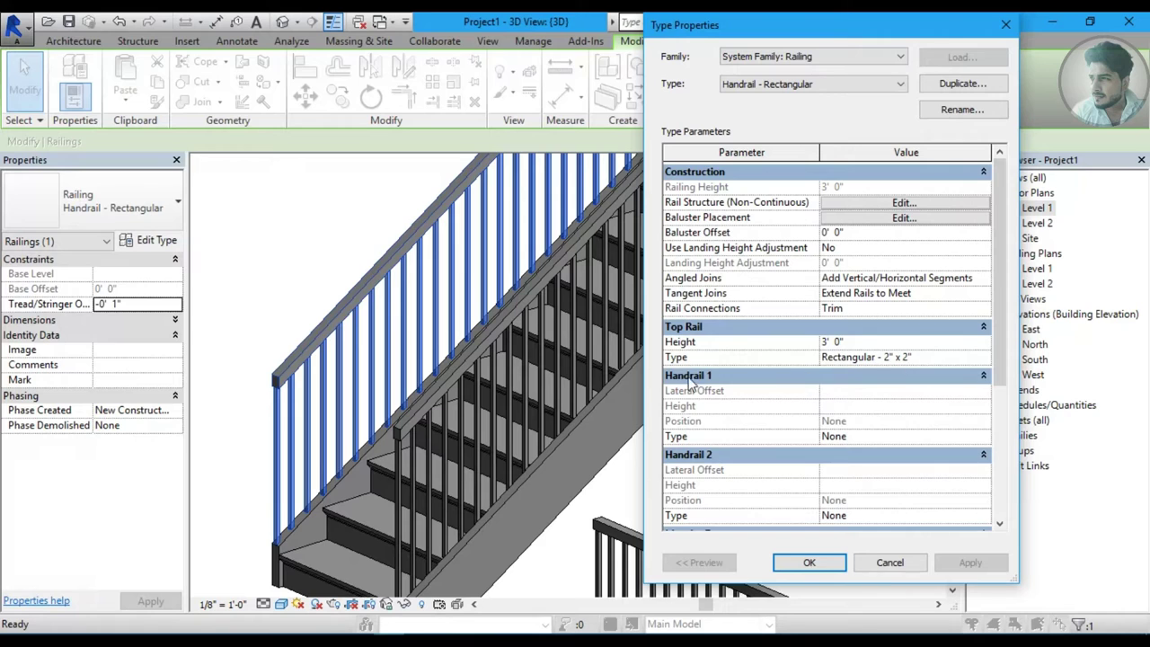
scroll(998, 350, down, 2)
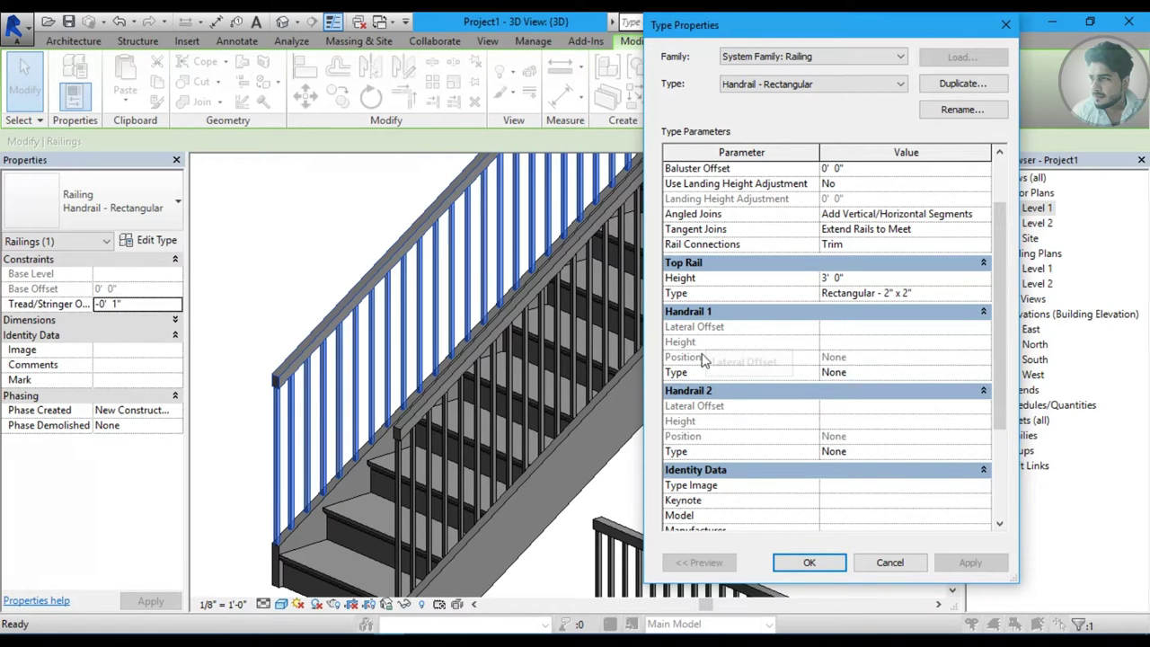
click(979, 375)
click(984, 374)
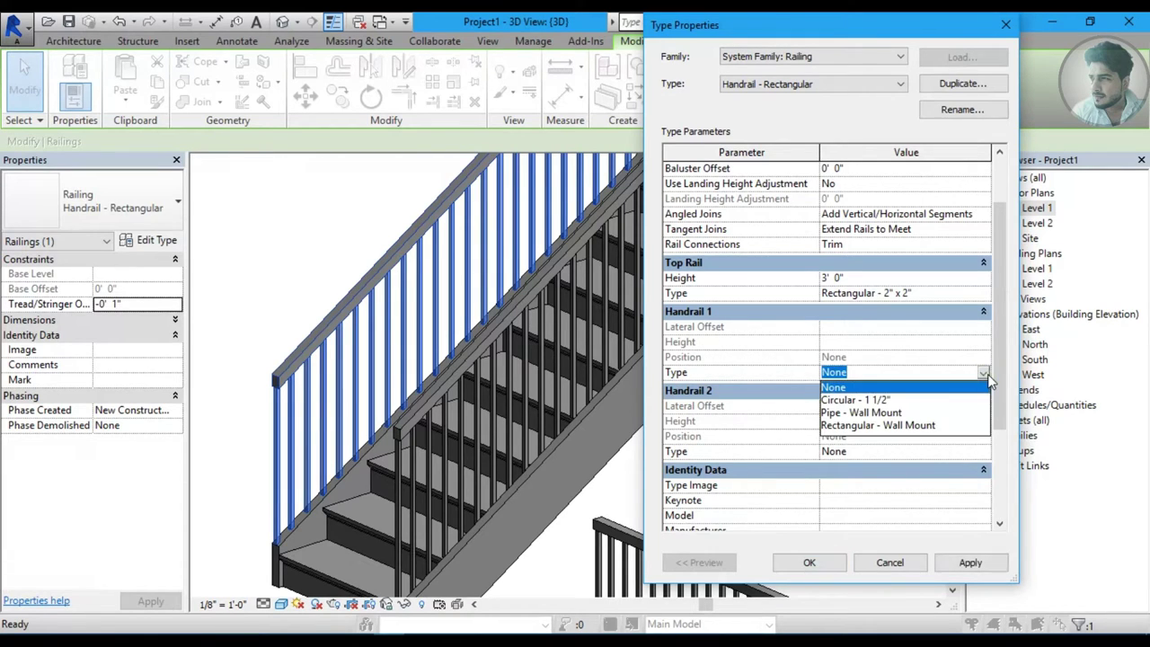
click(863, 399)
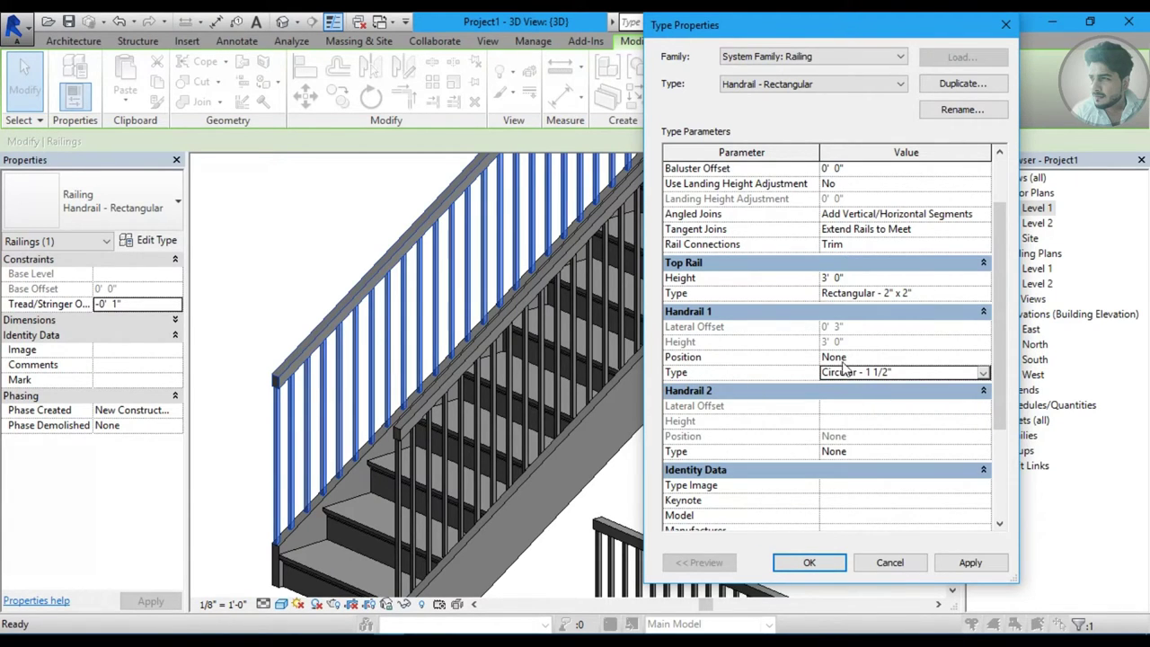
Try Handrail 1 on the right side, then set its position to Left and confirm.
click(984, 357)
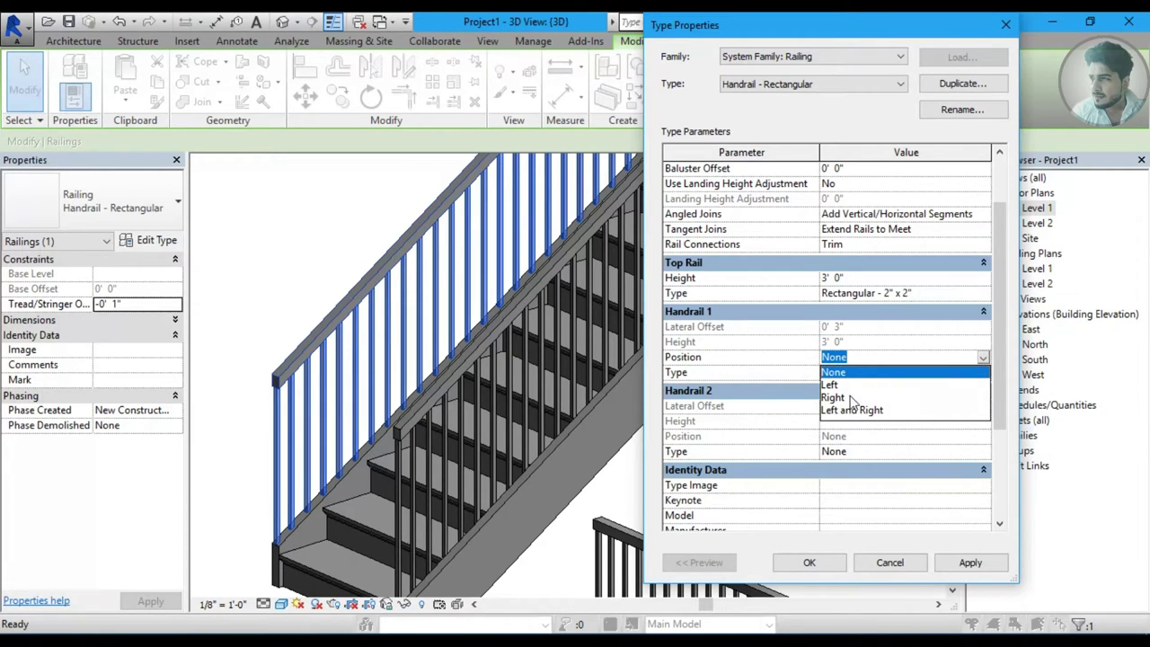
click(851, 398)
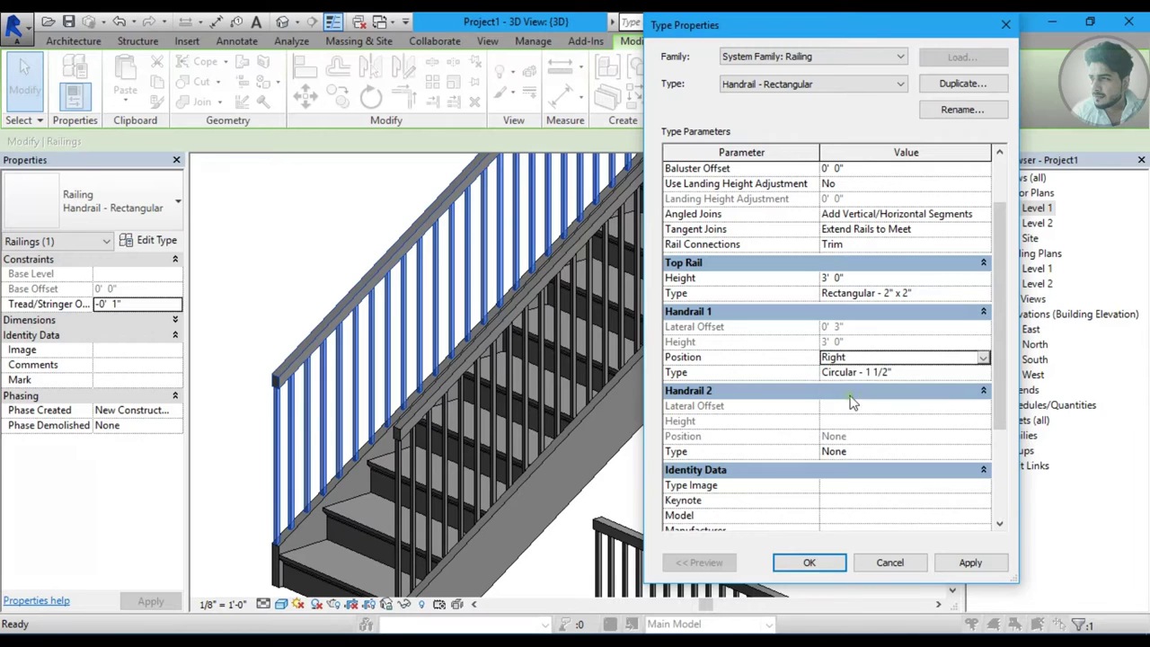
click(971, 564)
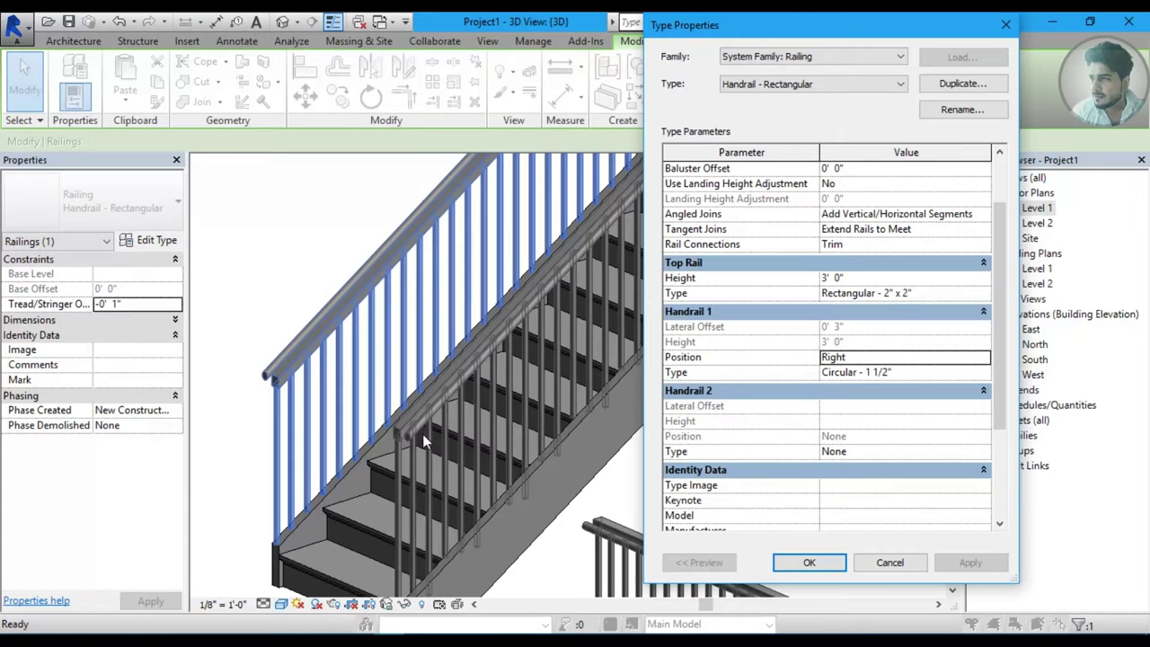
click(989, 356)
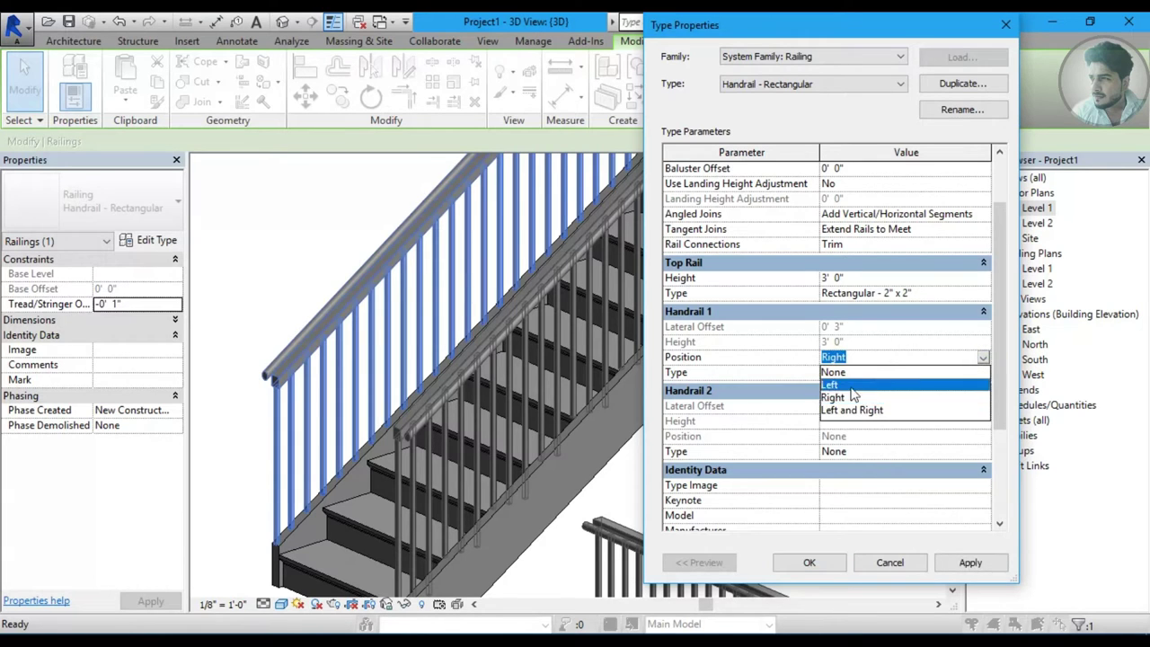
click(903, 385)
click(956, 565)
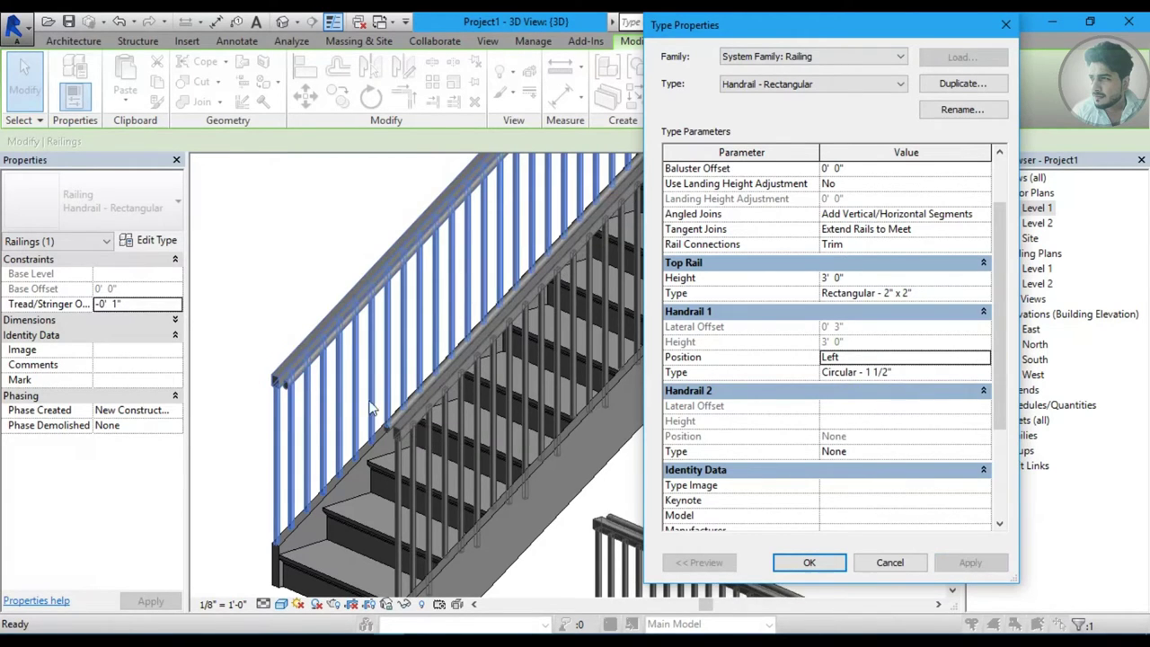
click(806, 562)
key(Escape)
scroll(301, 359, up, 3)
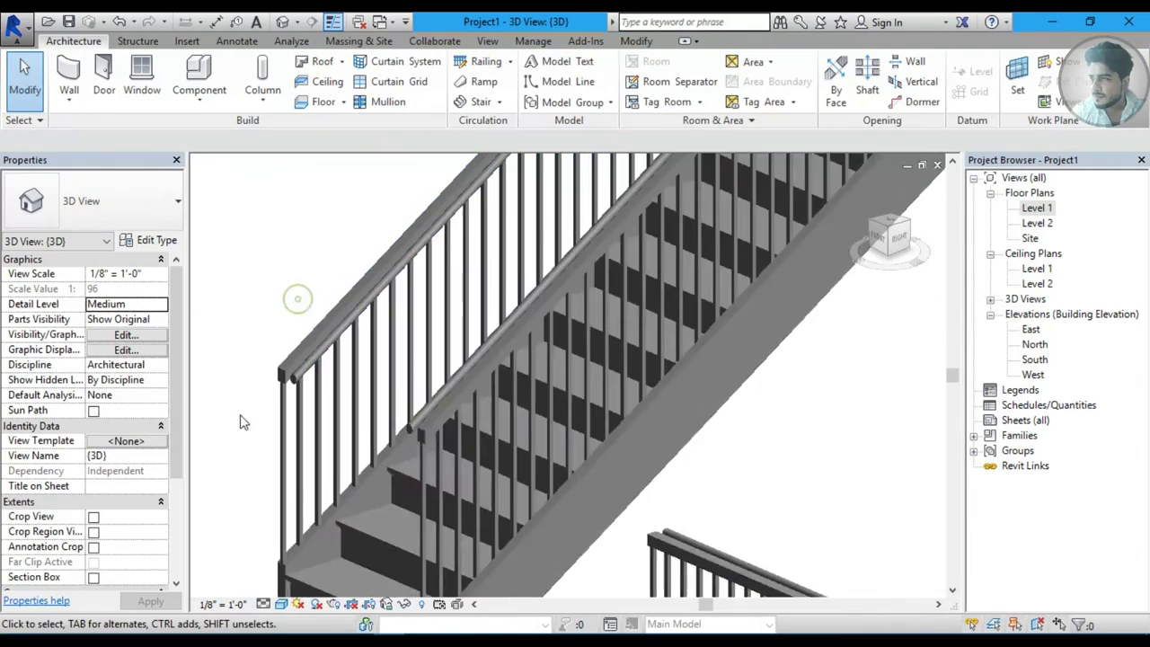
Switch the stair railing's Handrail 1 type to the Pipe - Wall Mount profile.
scroll(305, 368, up, 3)
scroll(306, 368, down, 3)
scroll(342, 422, down, 3)
mouse_move(352, 431)
shift+middle_down()
mouse_move(384, 456)
mouse_move(450, 431)
mouse_move(426, 503)
mouse_move(372, 437)
mouse_move(398, 435)
mouse_move(370, 412)
mouse_move(301, 415)
shift+middle_up()
scroll(449, 432, up, 2)
scroll(448, 454, up, 2)
click(297, 413)
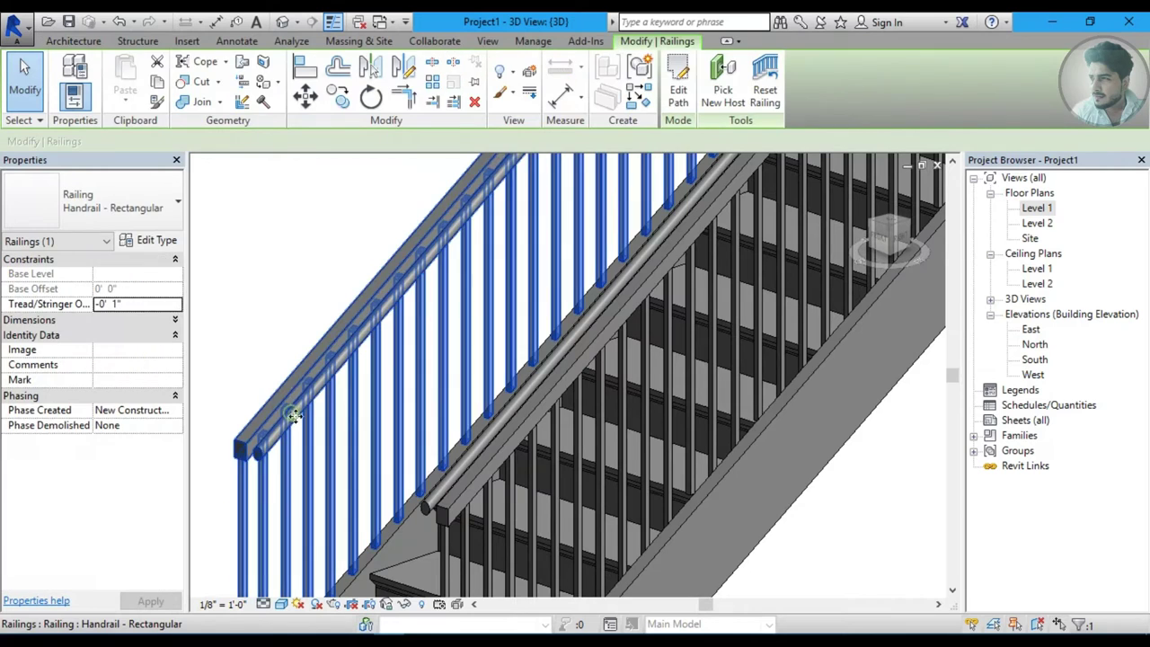
click(157, 240)
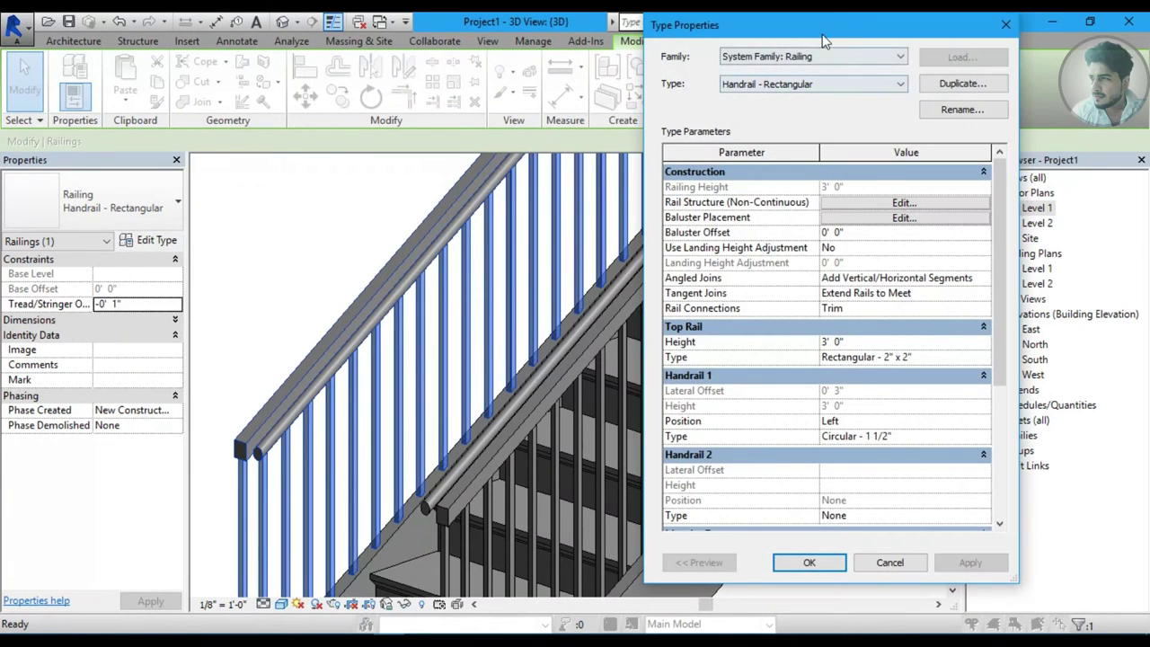
scroll(1030, 469, down, 3)
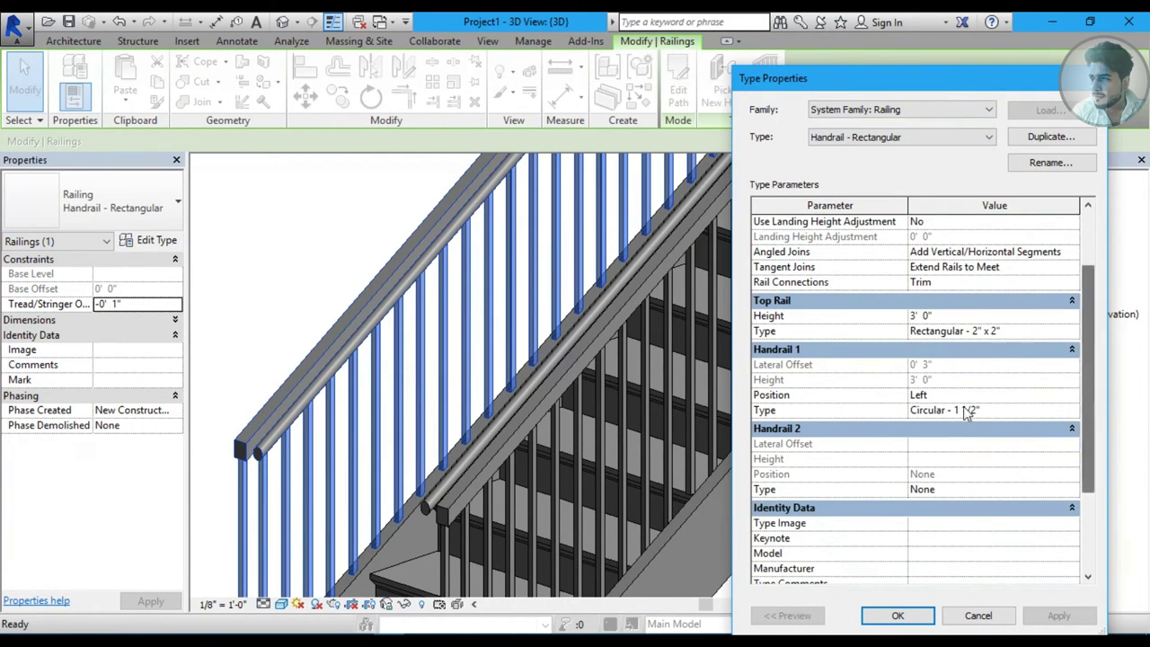
click(1070, 412)
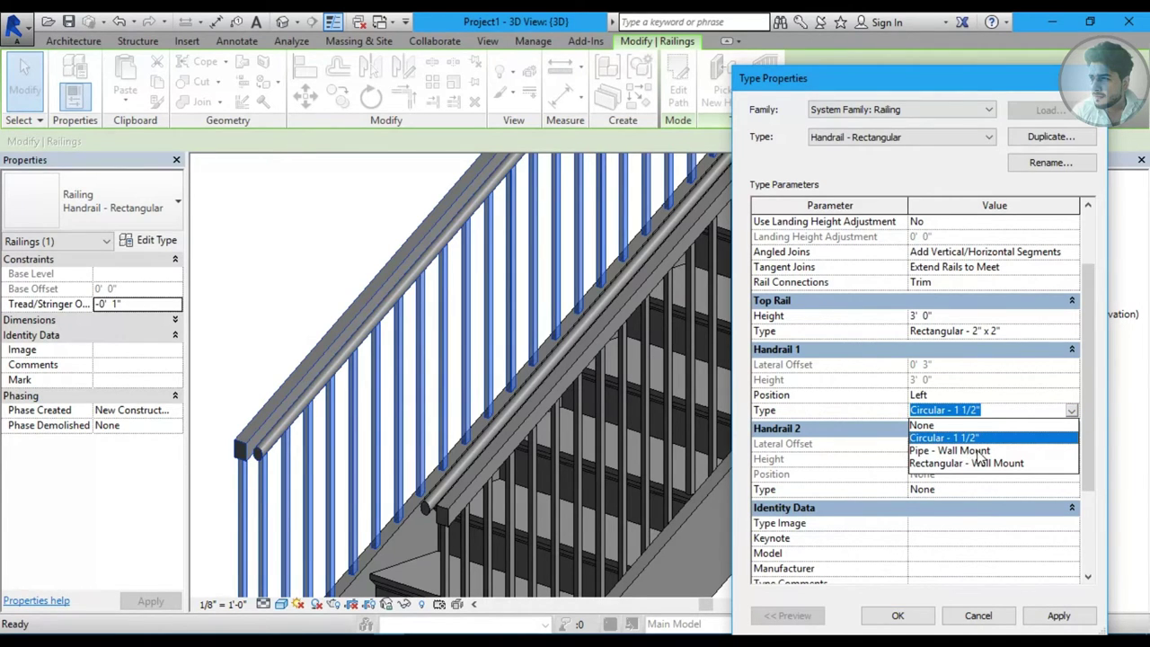
click(978, 452)
click(1060, 617)
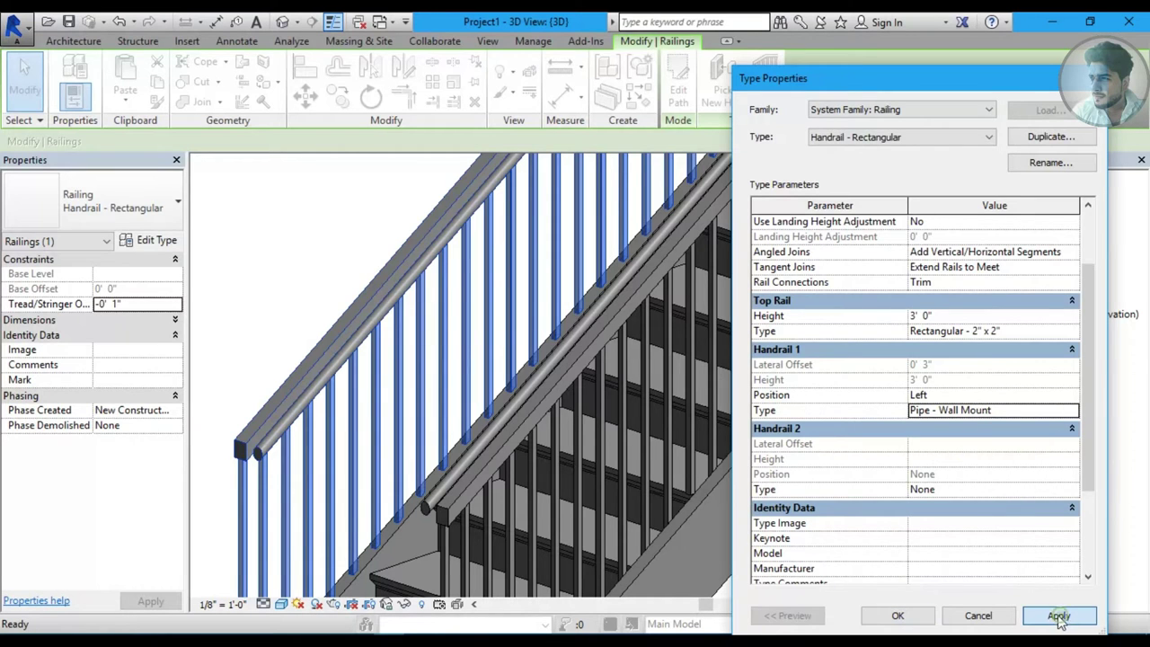
click(898, 616)
Inspect the wall-mount handrail brackets up close, then open the Level 1 floor plan.
scroll(299, 413, up, 2)
mouse_move(379, 422)
shift+middle_down()
mouse_move(368, 437)
mouse_move(396, 385)
mouse_move(513, 365)
shift+middle_up()
scroll(517, 373, down, 1)
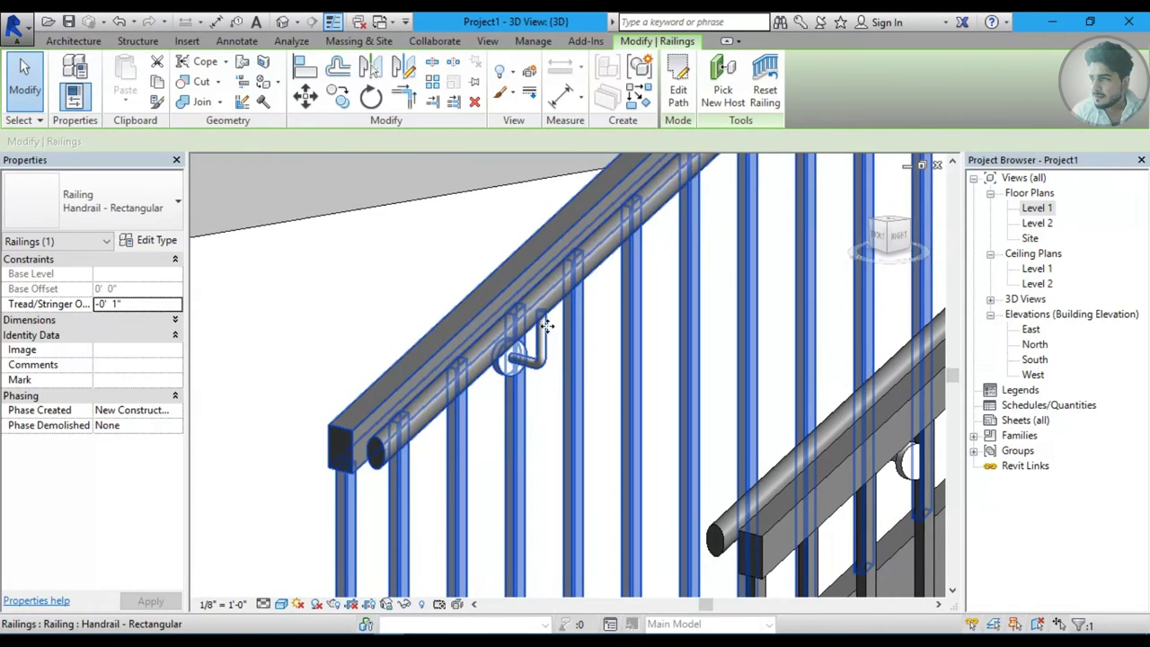
scroll(521, 387, down, 4)
scroll(539, 480, down, 2)
double_click(1037, 207)
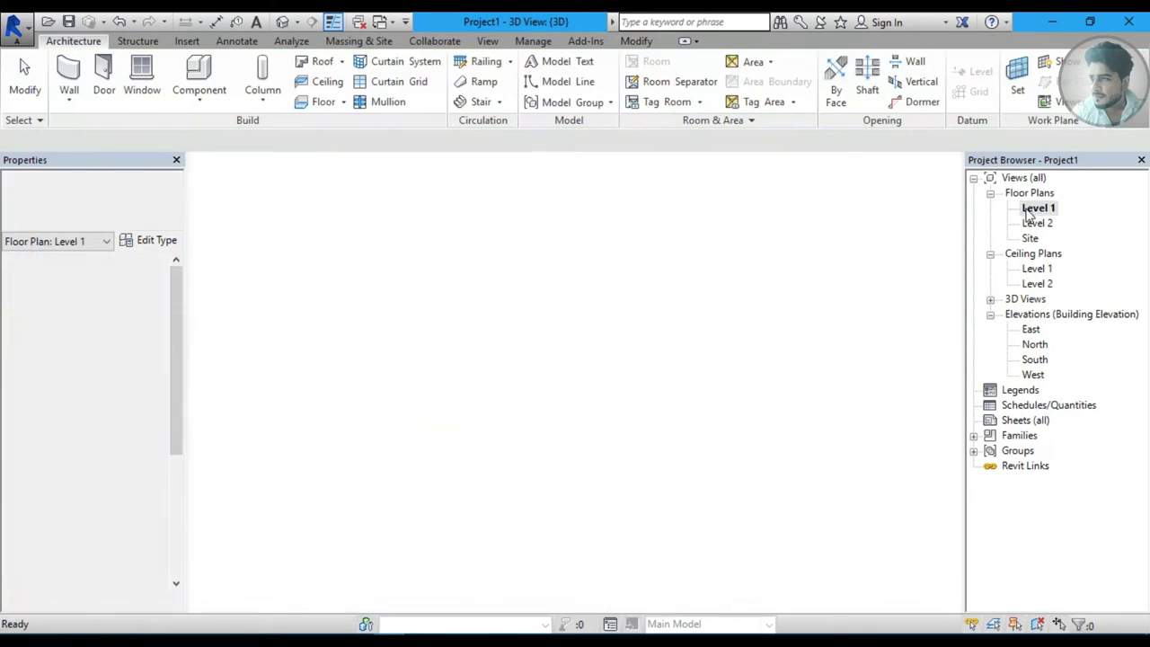
Sketch a straight stair run along the house's left outer wall, finish it, and view it in 3D.
middle_drag(411, 321, 745, 354)
middle_drag(593, 355, 690, 356)
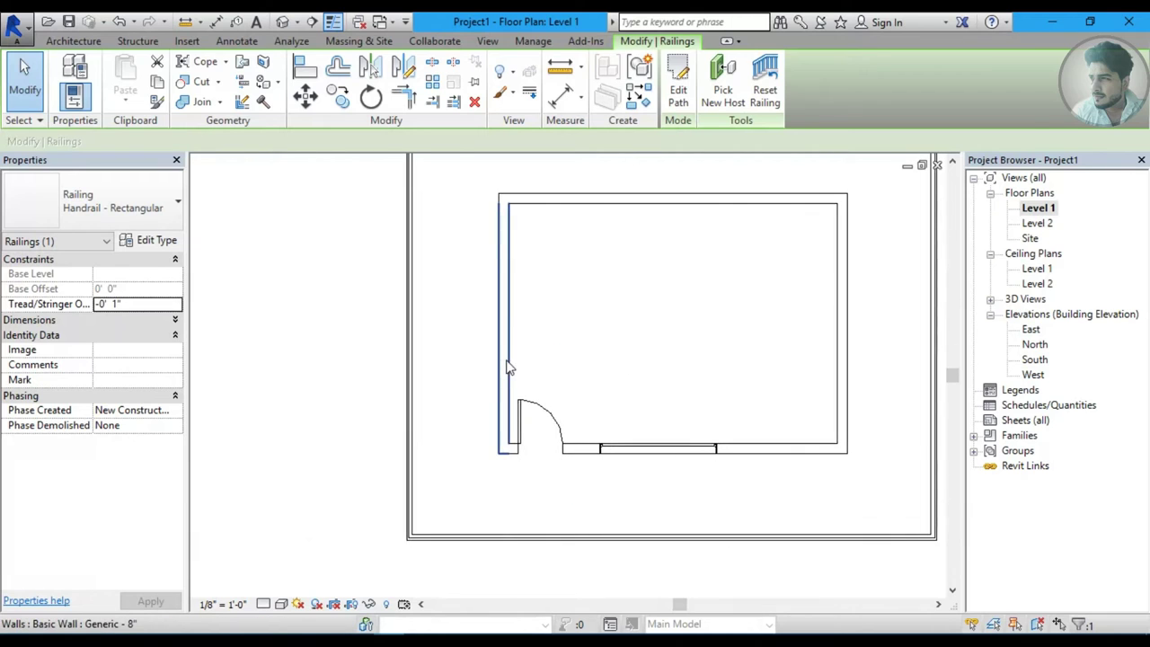
click(74, 41)
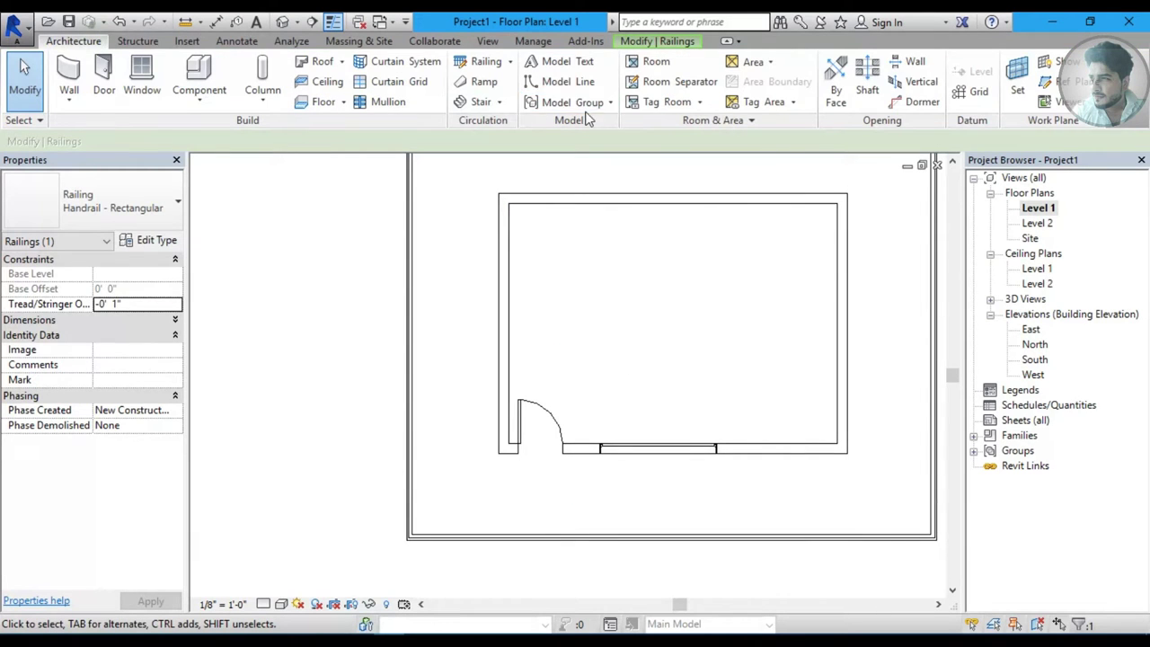
click(500, 101)
click(508, 124)
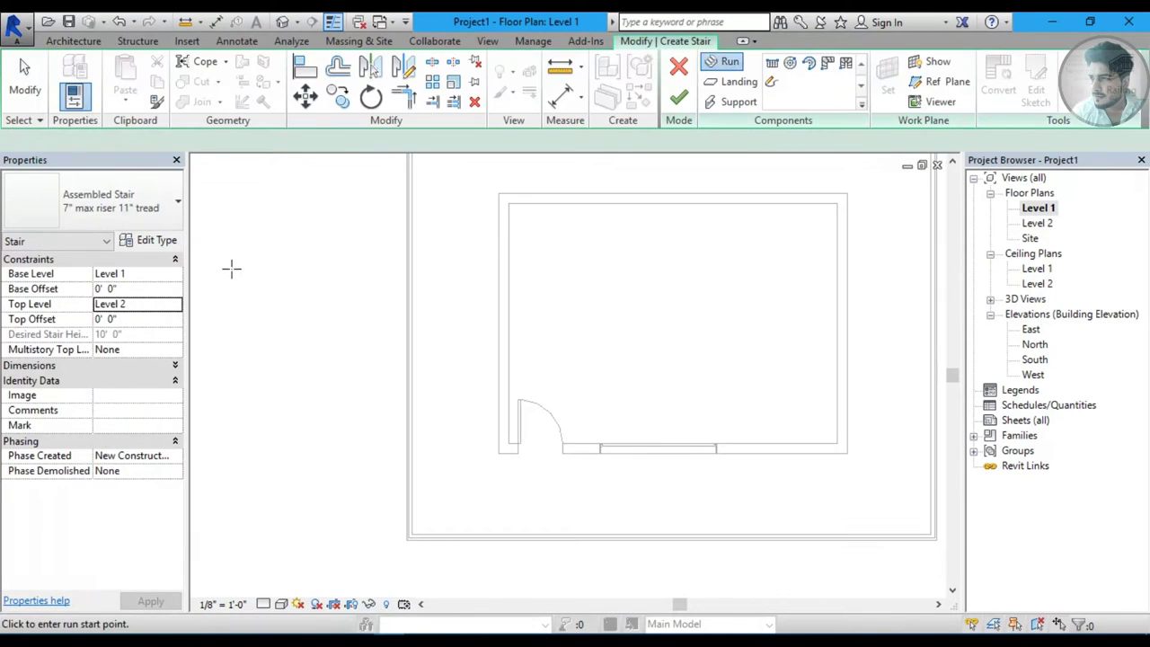
click(495, 449)
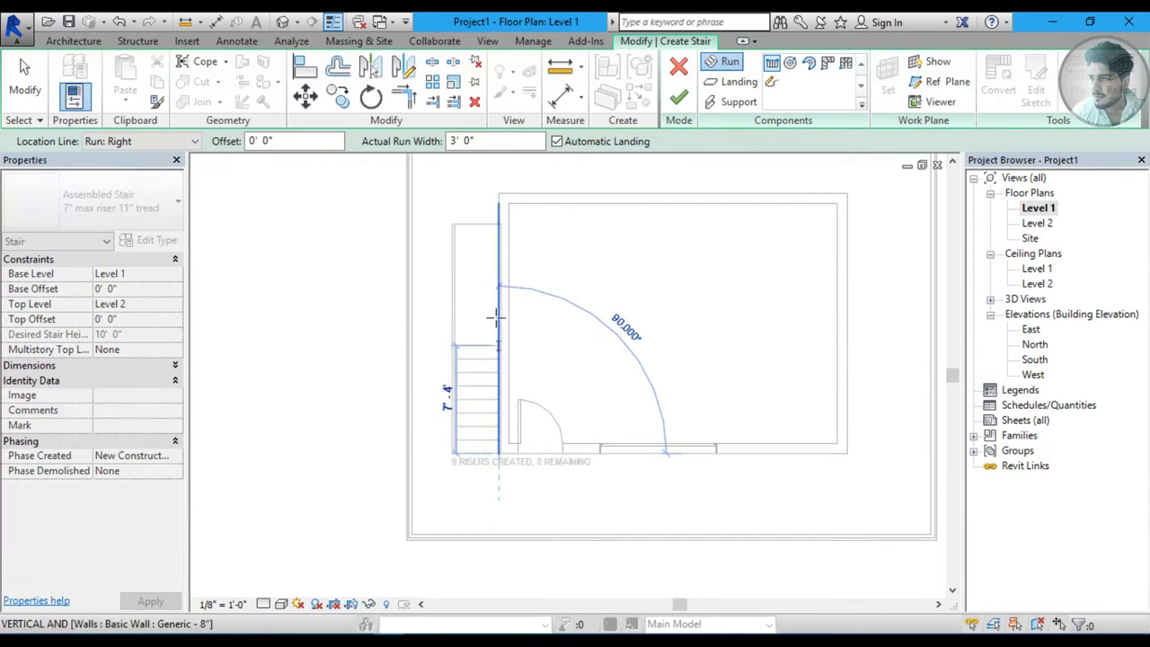
click(496, 225)
click(679, 96)
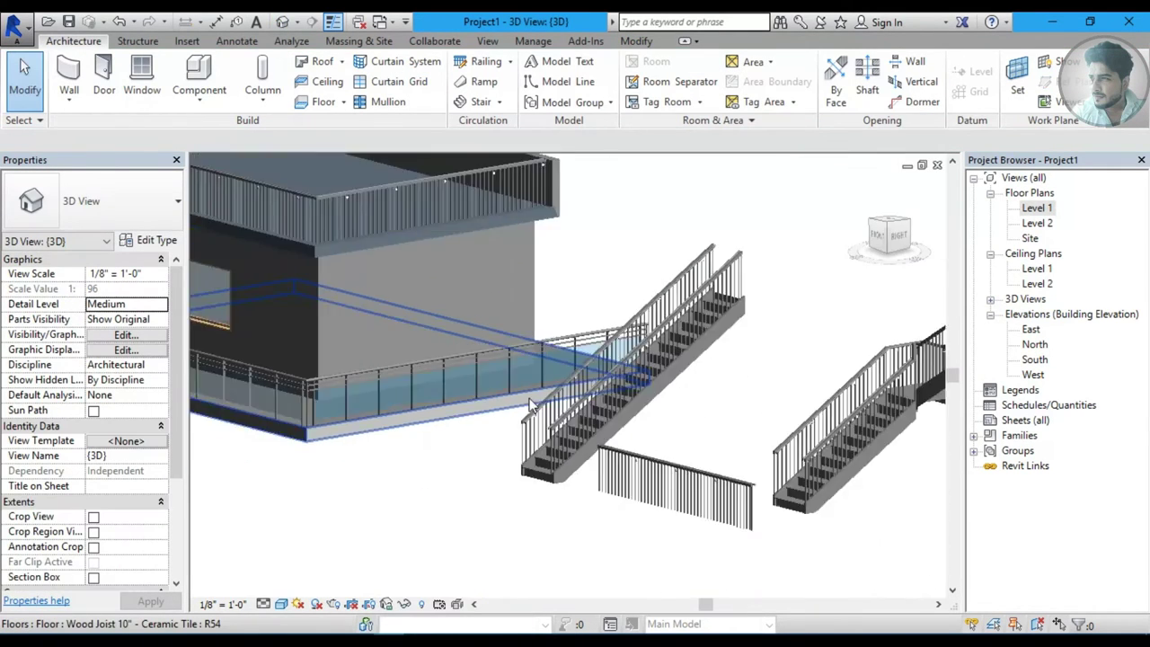
mouse_move(531, 404)
shift+middle_down()
mouse_move(607, 452)
mouse_move(594, 264)
shift+middle_up()
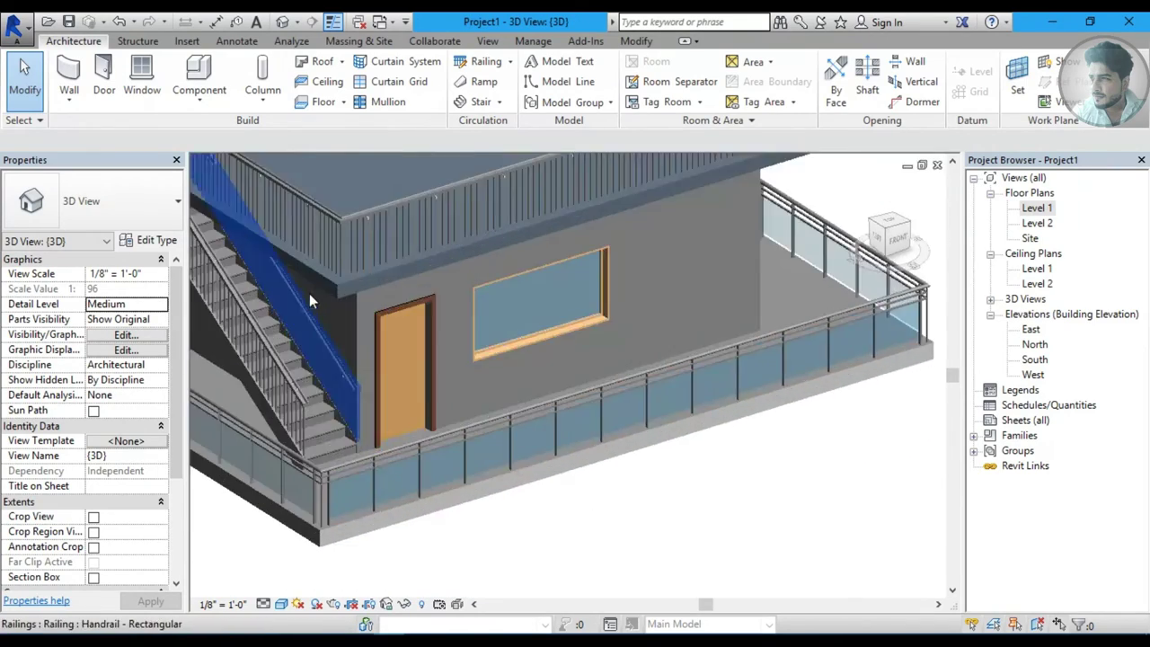
Delete the house's roof.
click(585, 262)
key(Escape)
mouse_move(515, 302)
middle_down()
mouse_move(506, 353)
mouse_move(417, 481)
middle_up()
click(544, 340)
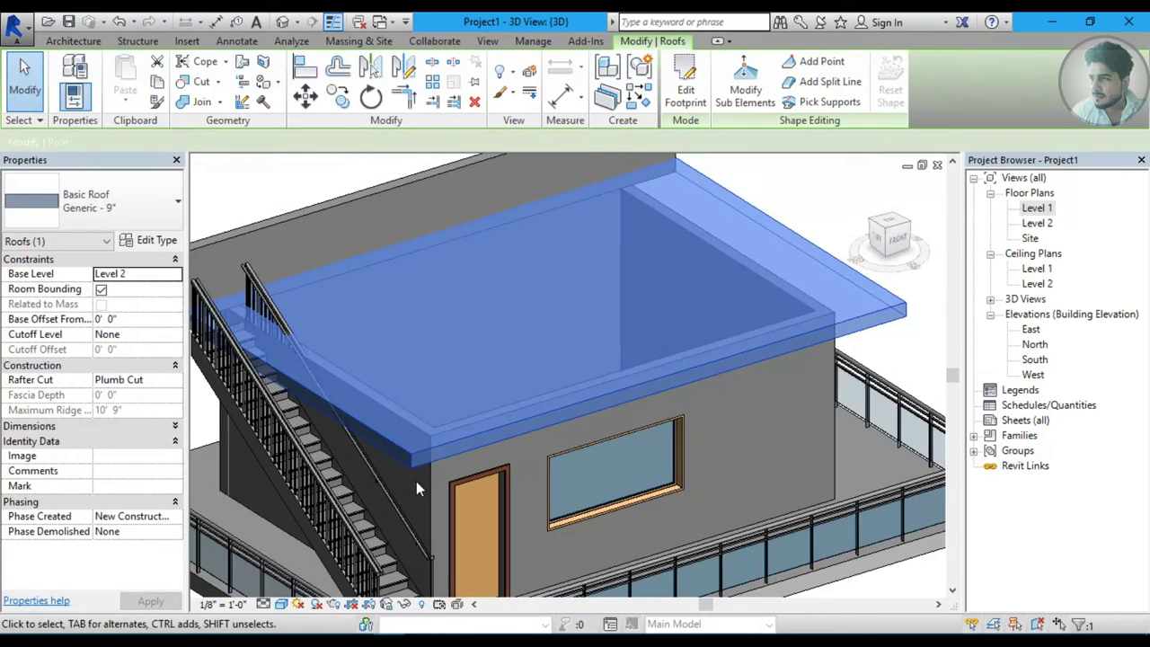
key(Delete)
Delete both stair railings, then undo the railing deletion.
click(289, 331)
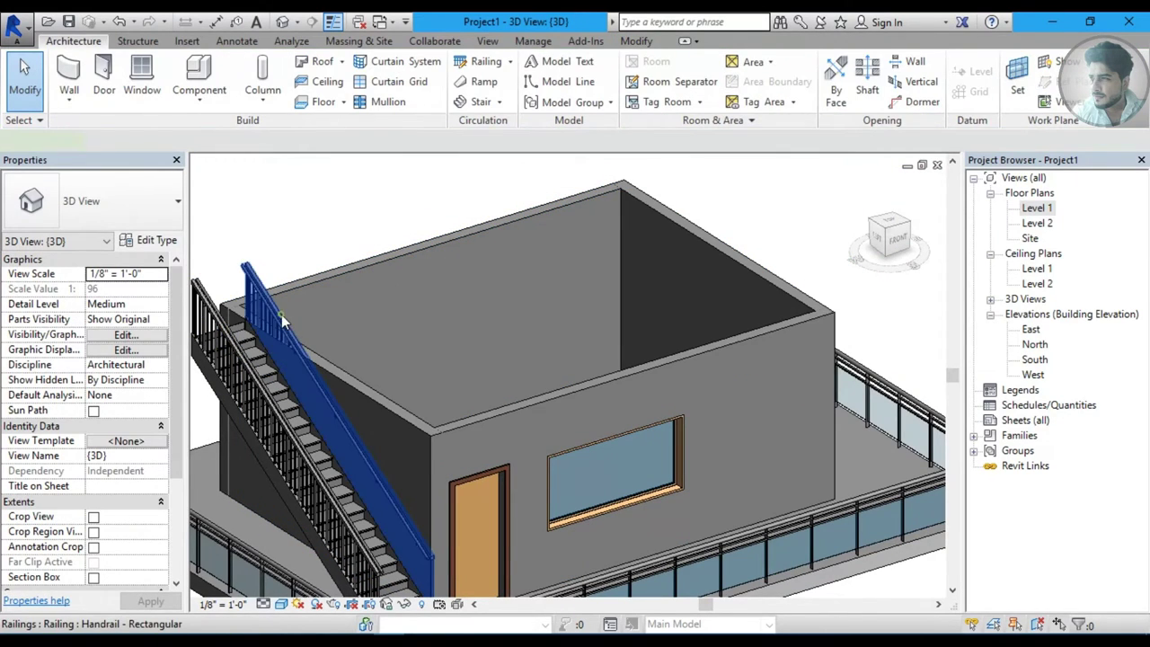
key(Delete)
click(278, 398)
key(Delete)
scroll(365, 388, up, 2)
middle_drag(324, 378, 365, 388)
scroll(365, 388, down, 3)
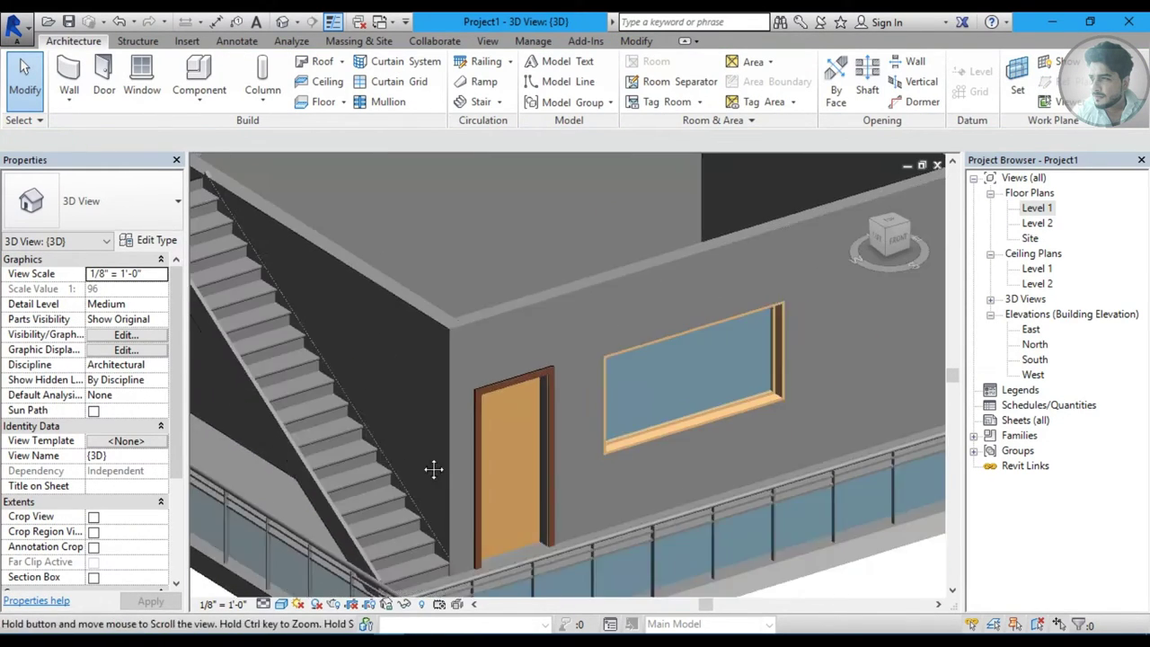
key(ctrl+z)
key(ctrl+z)
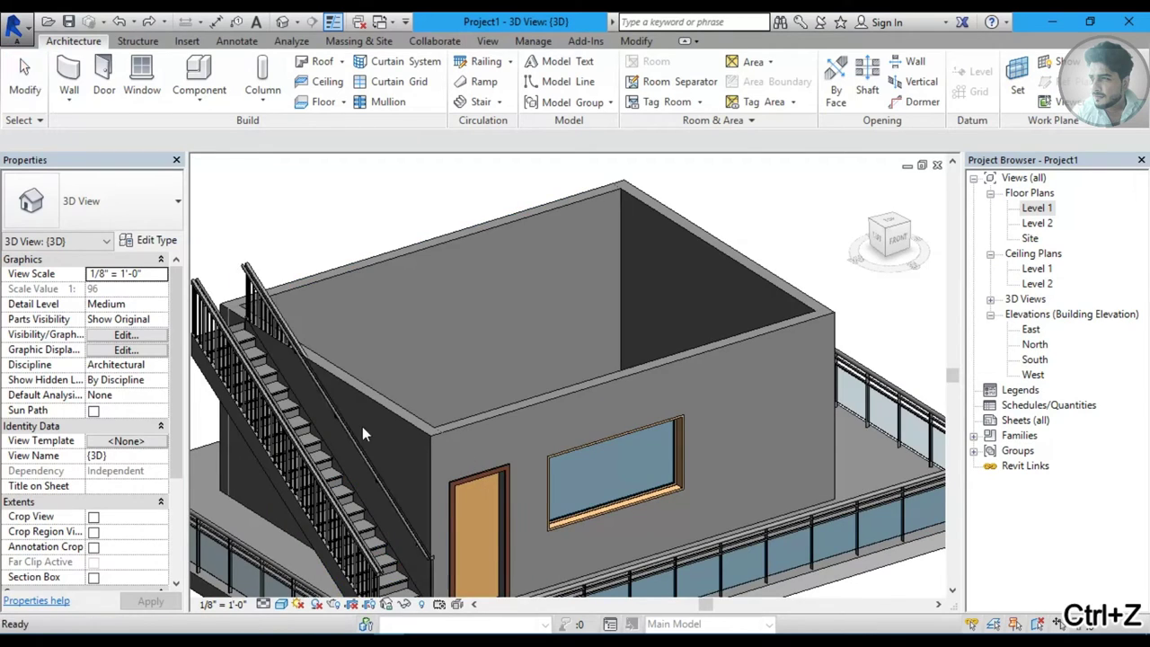
Orbit and zoom in along the stair to inspect the handrail.
shift+middle_drag(366, 434, 450, 449)
scroll(503, 467, up, 2)
scroll(585, 507, up, 2)
scroll(586, 507, up, 2)
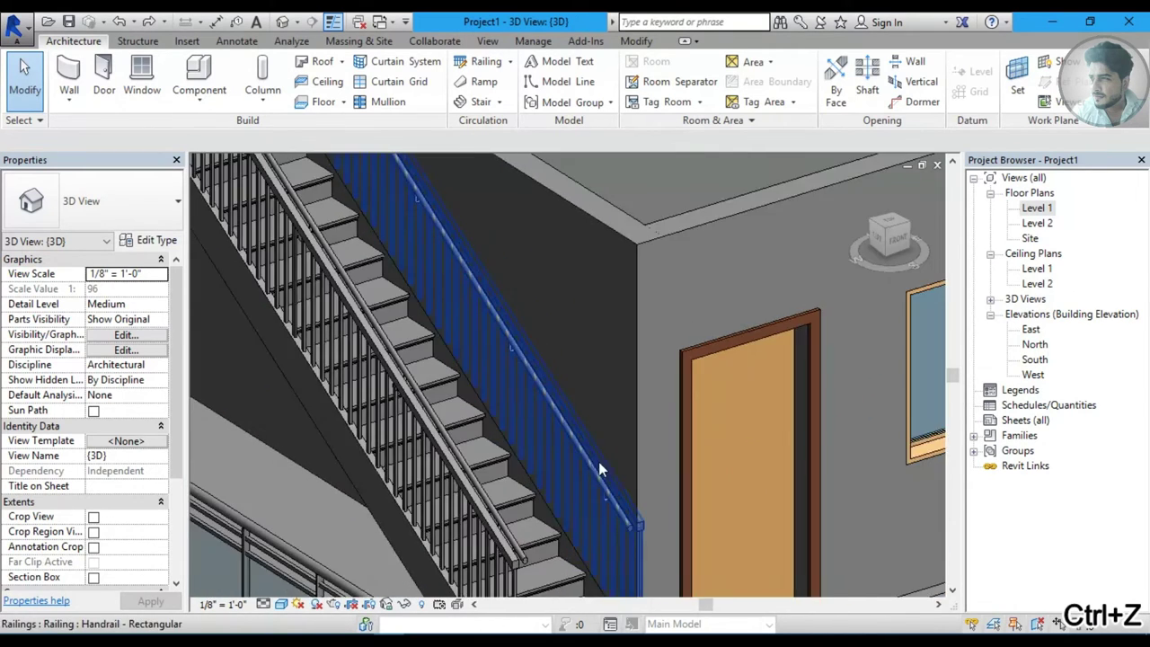
scroll(611, 488, up, 2)
scroll(593, 468, up, 1)
scroll(573, 467, up, 1)
mouse_move(574, 467)
shift+middle_down()
mouse_move(567, 427)
mouse_move(585, 437)
mouse_move(513, 455)
mouse_move(575, 449)
shift+middle_up()
scroll(623, 425, up, 1)
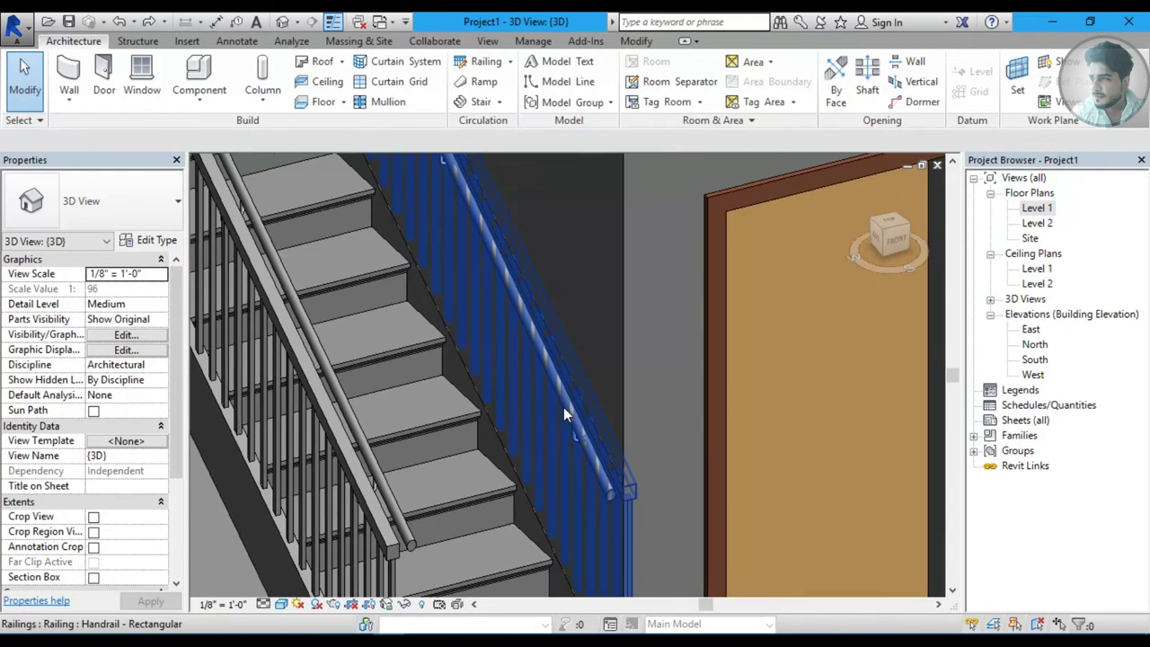
scroll(569, 409, up, 1)
scroll(597, 451, down, 2)
Recentre the stairs, select the Handrail - Rectangular railing and open its type properties.
mouse_move(593, 453)
shift+middle_down()
mouse_move(528, 455)
mouse_move(567, 409)
mouse_move(440, 451)
shift+middle_up()
scroll(440, 451, down, 3)
mouse_move(695, 411)
middle_down()
mouse_move(457, 491)
mouse_move(485, 406)
middle_up()
scroll(485, 406, up, 2)
scroll(485, 407, up, 2)
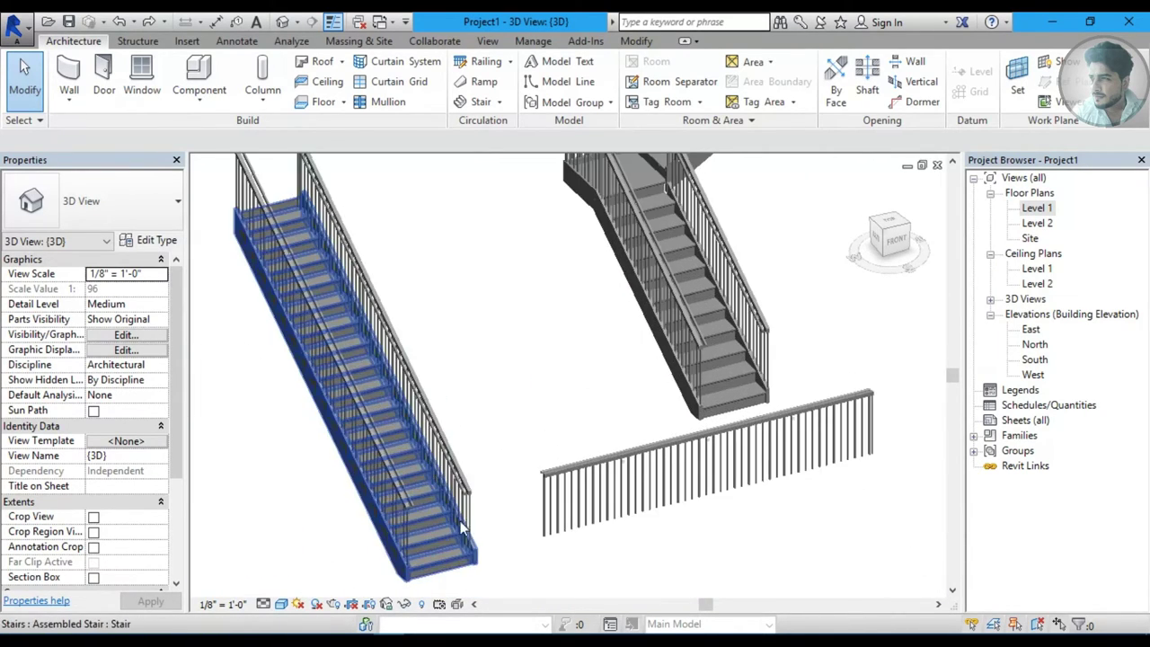
scroll(472, 486, up, 2)
scroll(517, 487, up, 1)
scroll(472, 429, up, 1)
scroll(380, 345, up, 2)
scroll(351, 333, up, 2)
scroll(350, 333, down, 1)
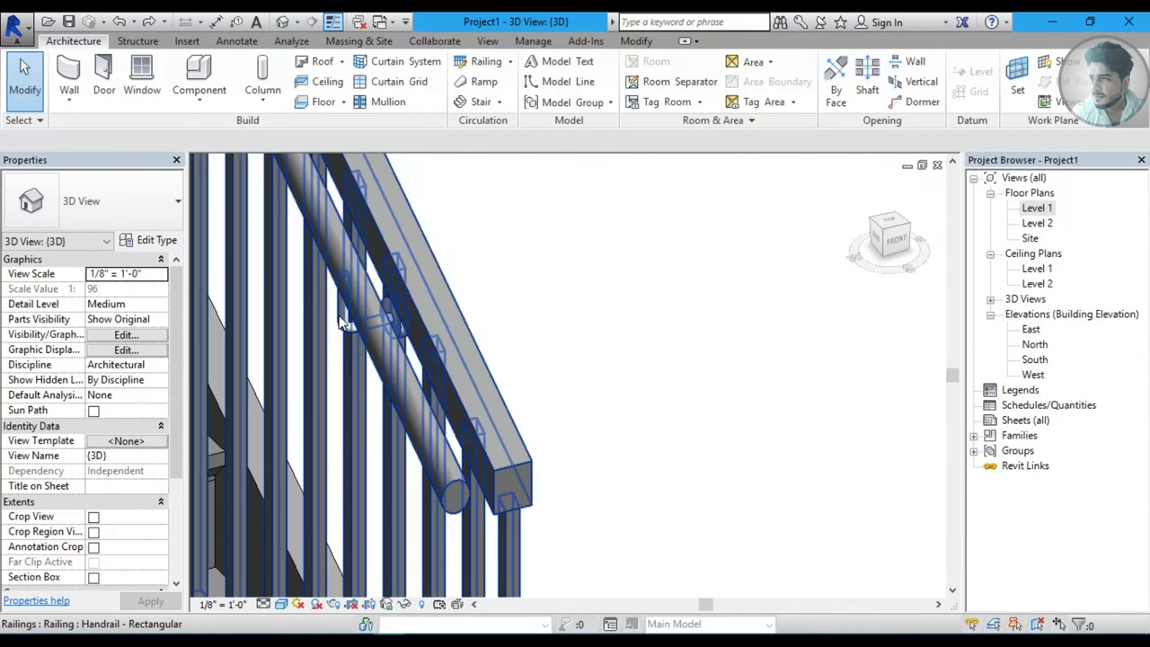
scroll(377, 351, down, 1)
scroll(428, 389, down, 2)
scroll(428, 389, down, 1)
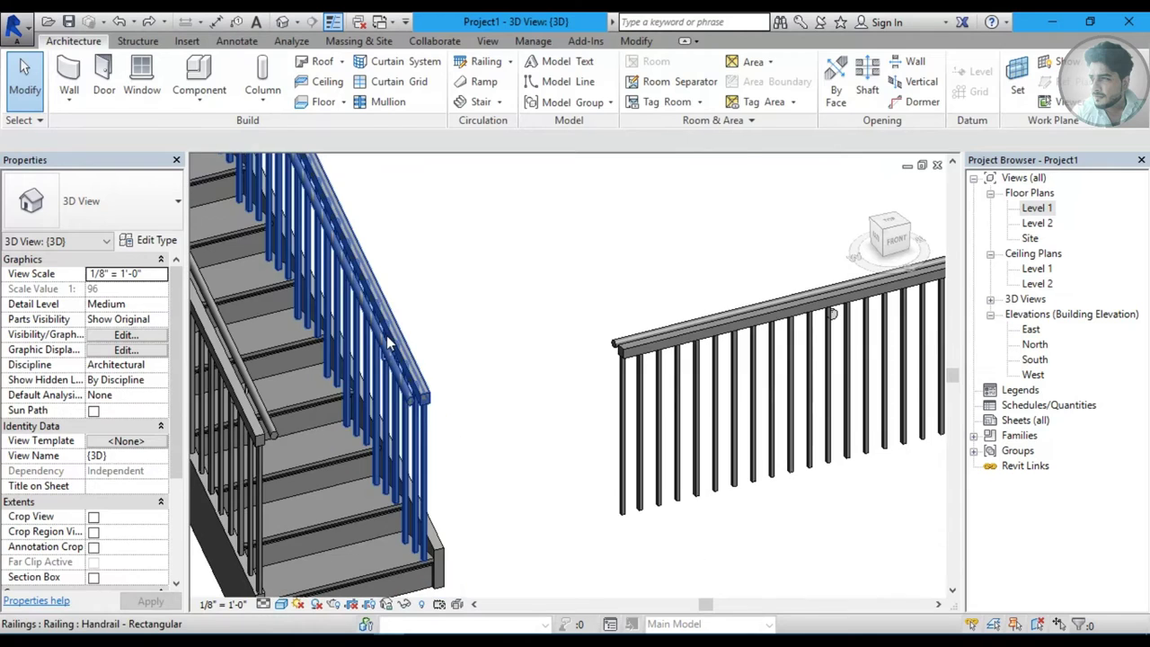
click(392, 343)
click(166, 249)
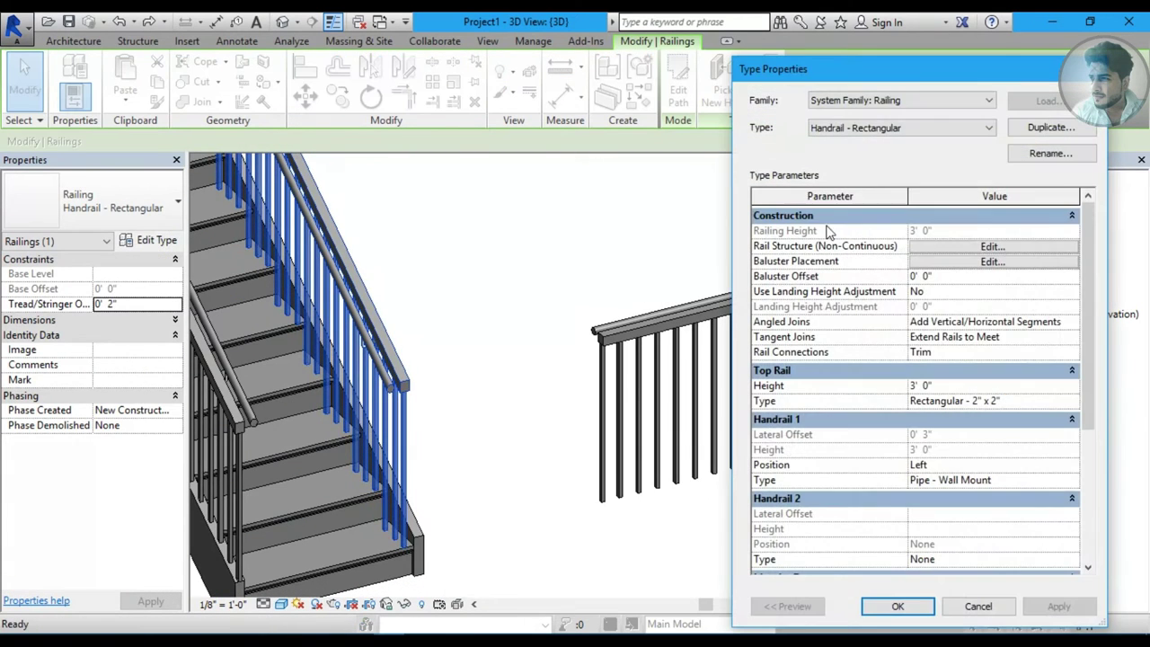
drag(845, 76, 871, 79)
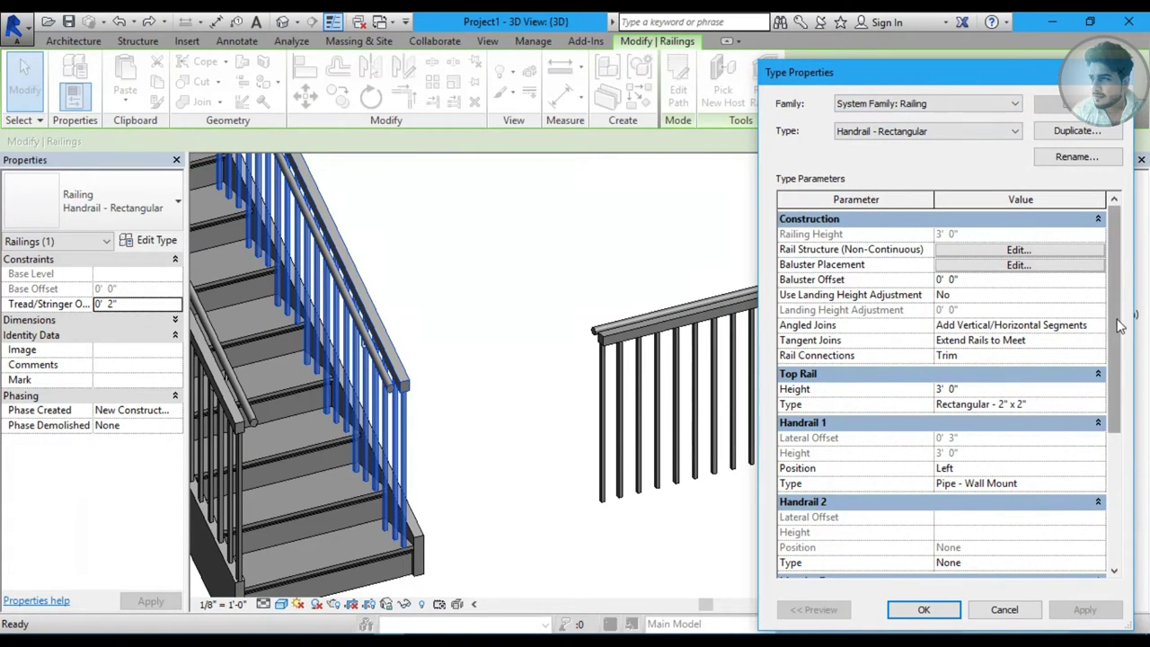
scroll(867, 296, down, 3)
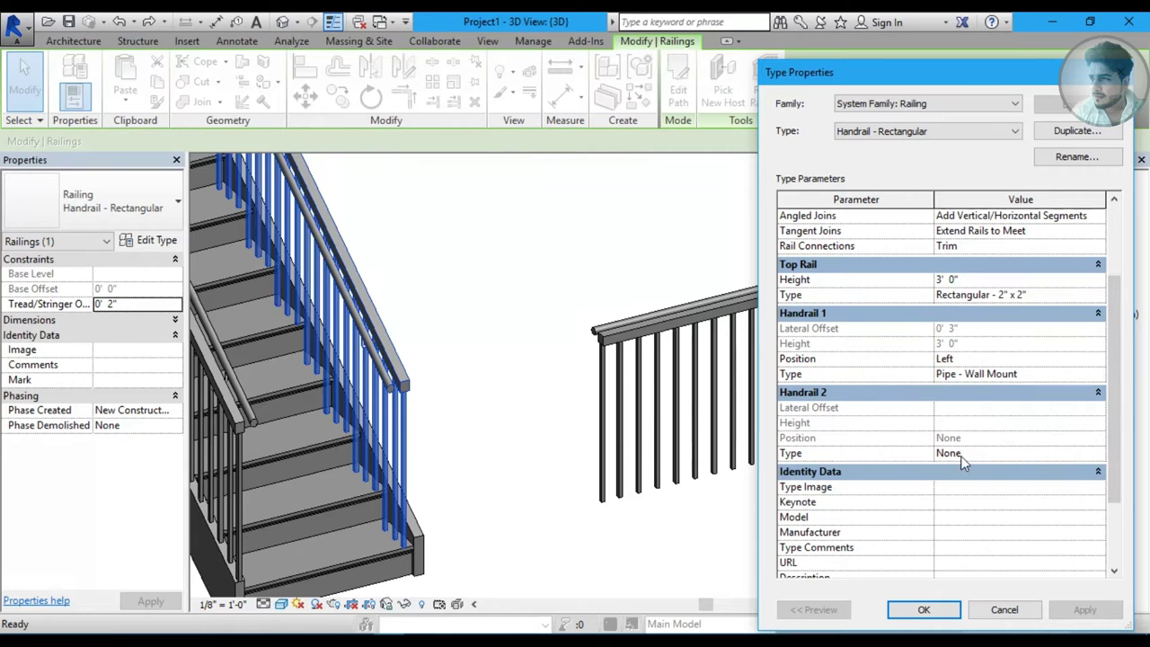
click(1097, 455)
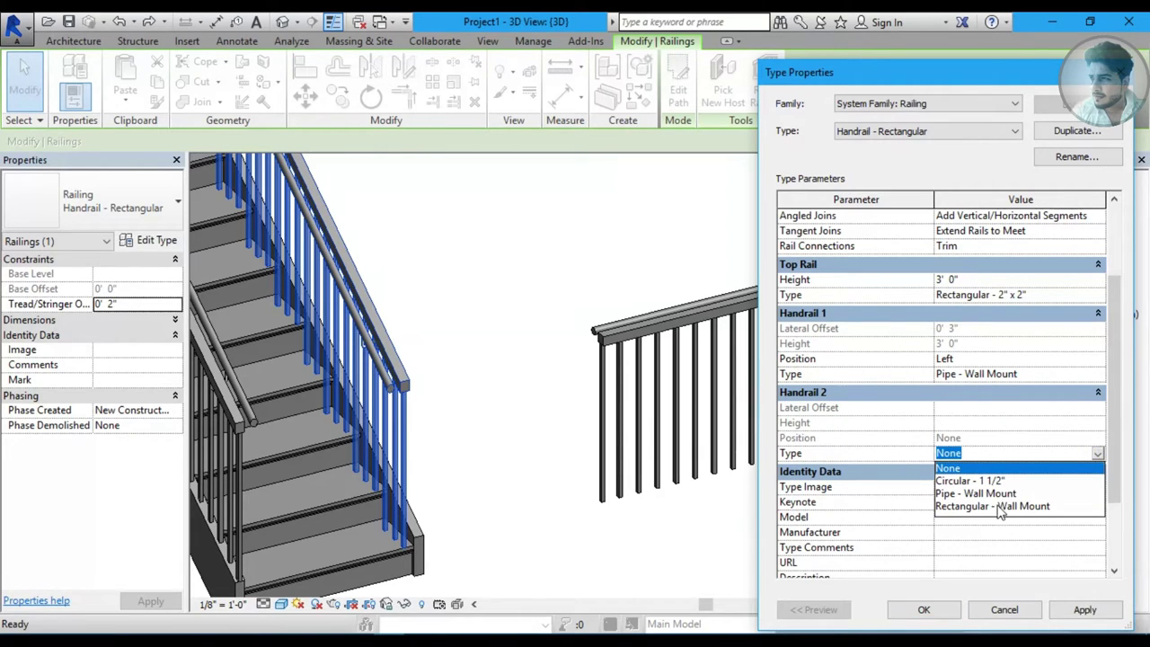
key(Escape)
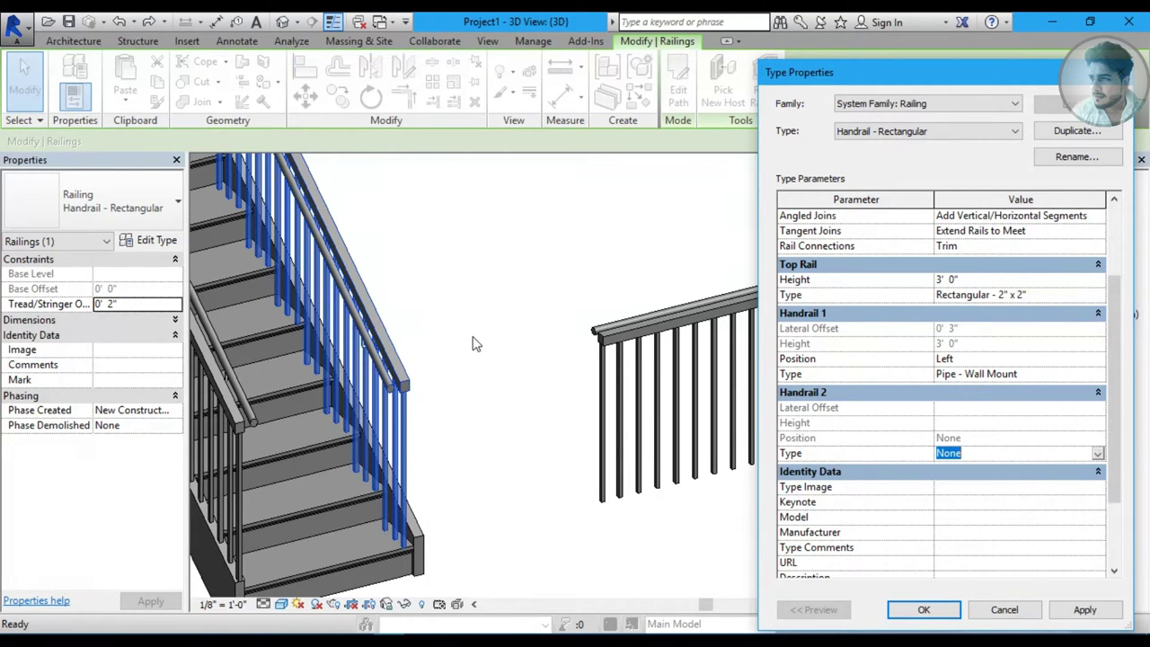
click(1099, 376)
click(1099, 374)
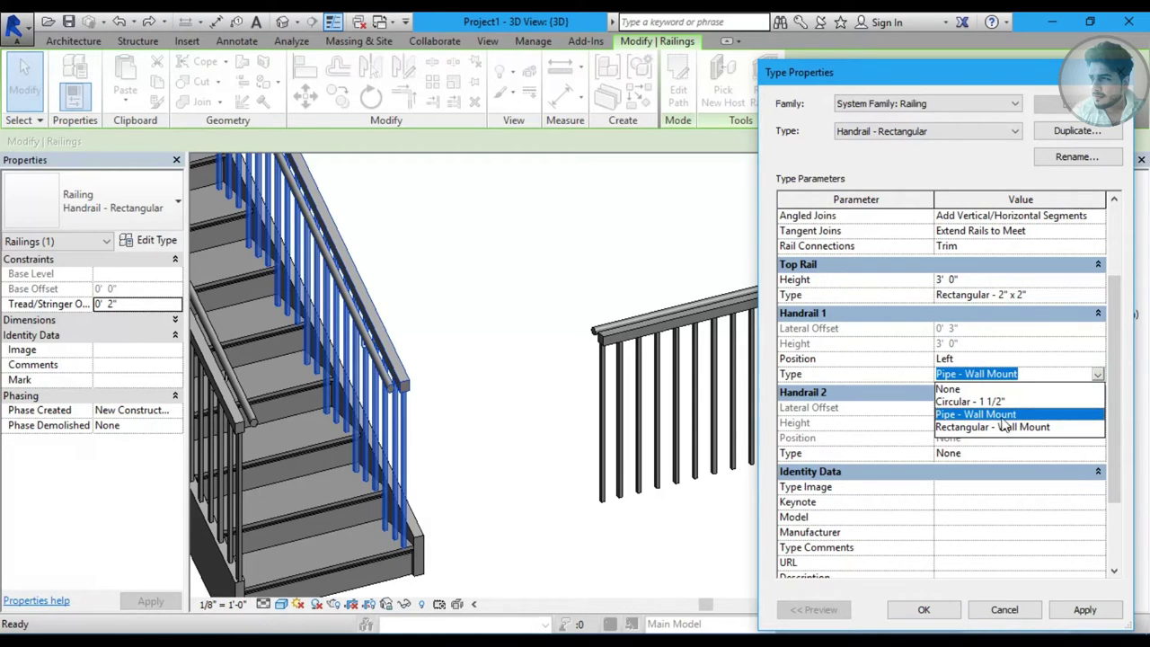
click(1099, 377)
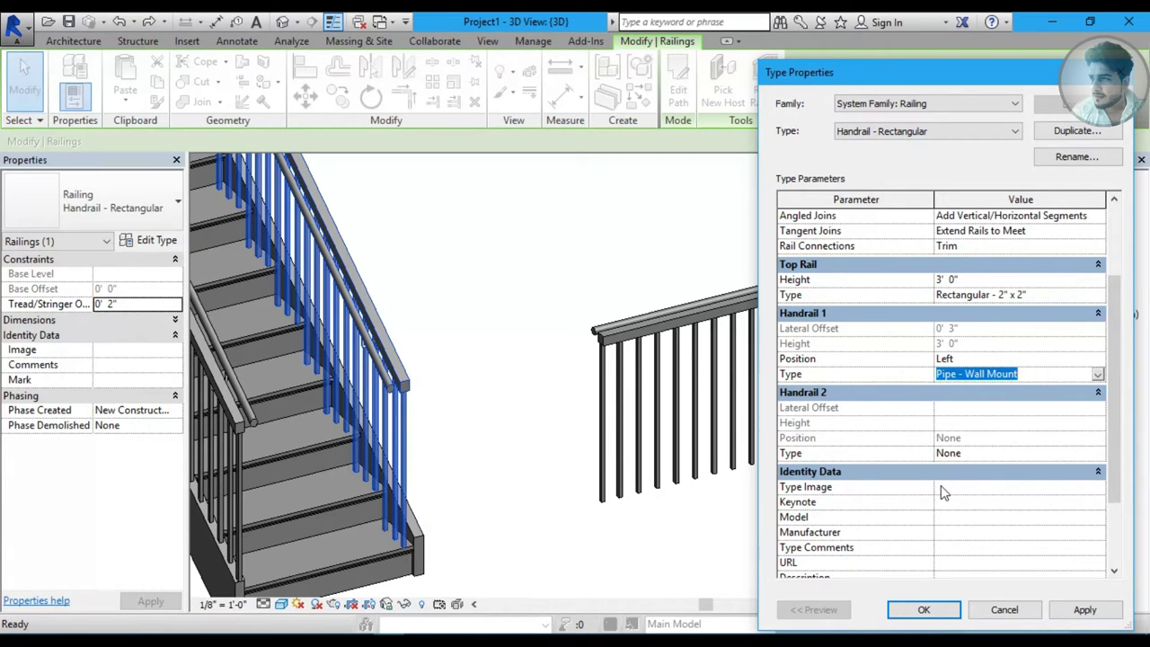
scroll(1122, 378, up, 3)
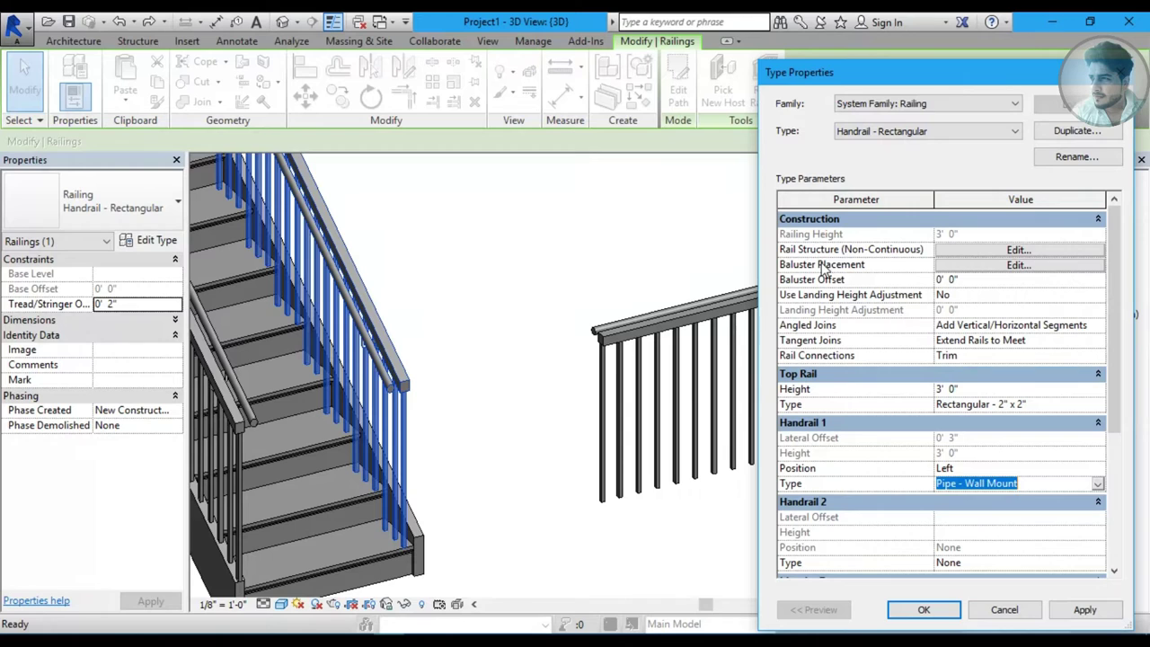
click(984, 251)
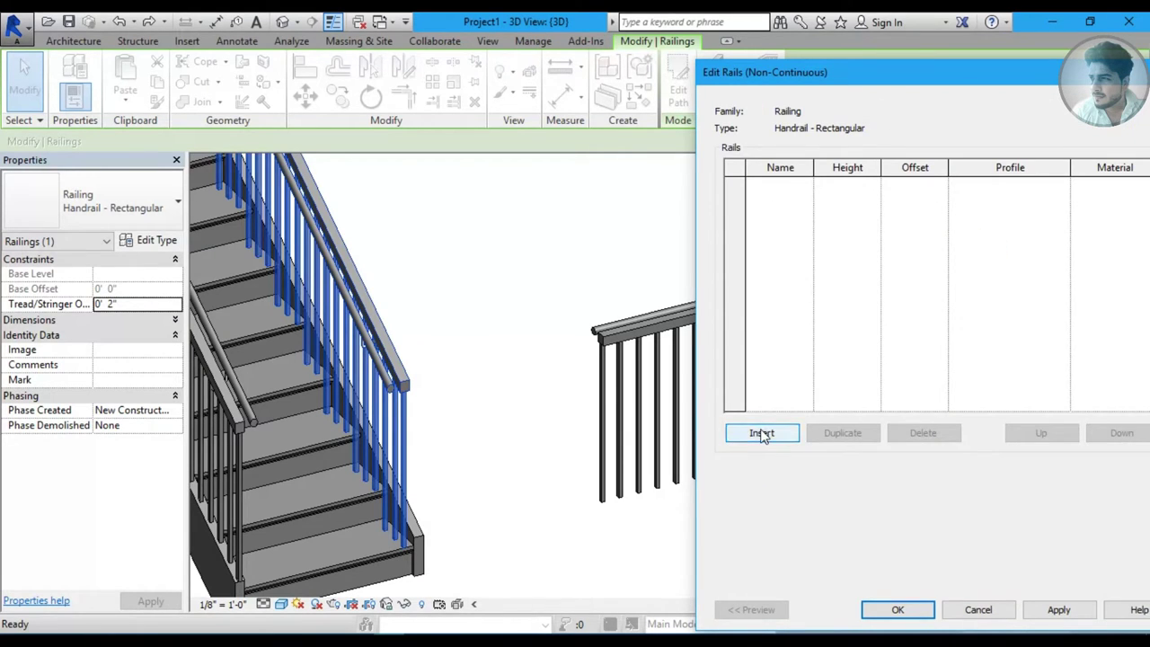
Insert a new rail named top rail with a height of 2' 6".
click(761, 433)
drag(955, 74, 886, 78)
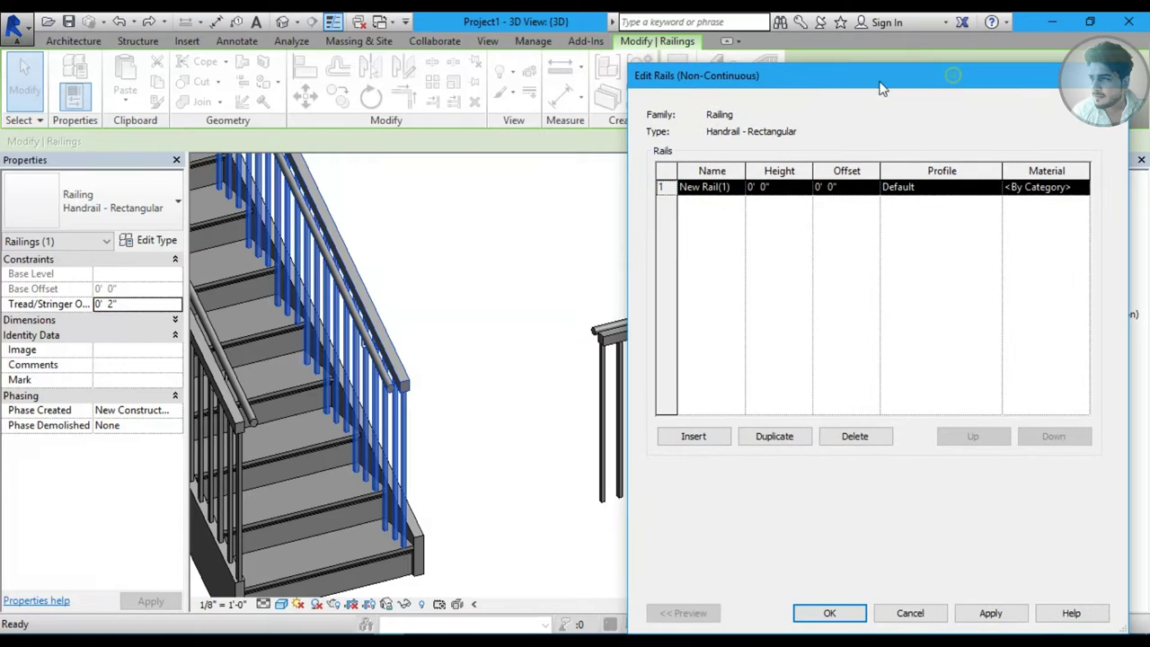
click(737, 189)
click(737, 195)
text(top rail)
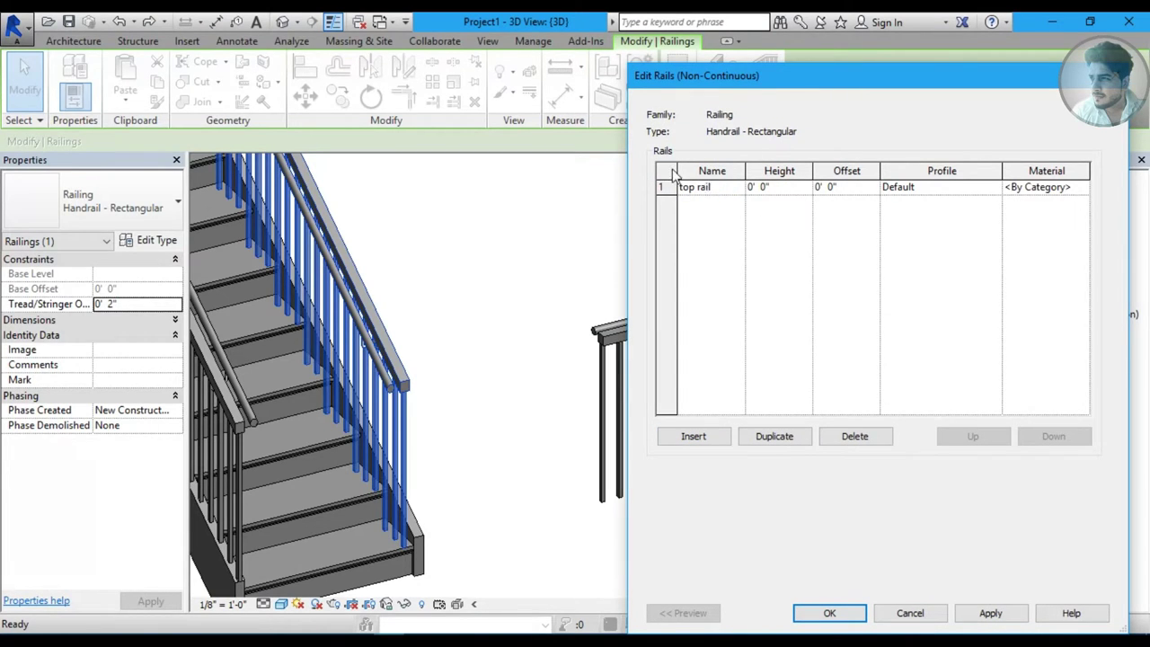
click(781, 189)
text(2)
click(824, 187)
click(798, 187)
drag(798, 187, 632, 198)
text(2' 6)
click(836, 189)
Set the top rail's offset to -0' 1" and its profile to Circular Handrail : 1".
drag(770, 94, 927, 116)
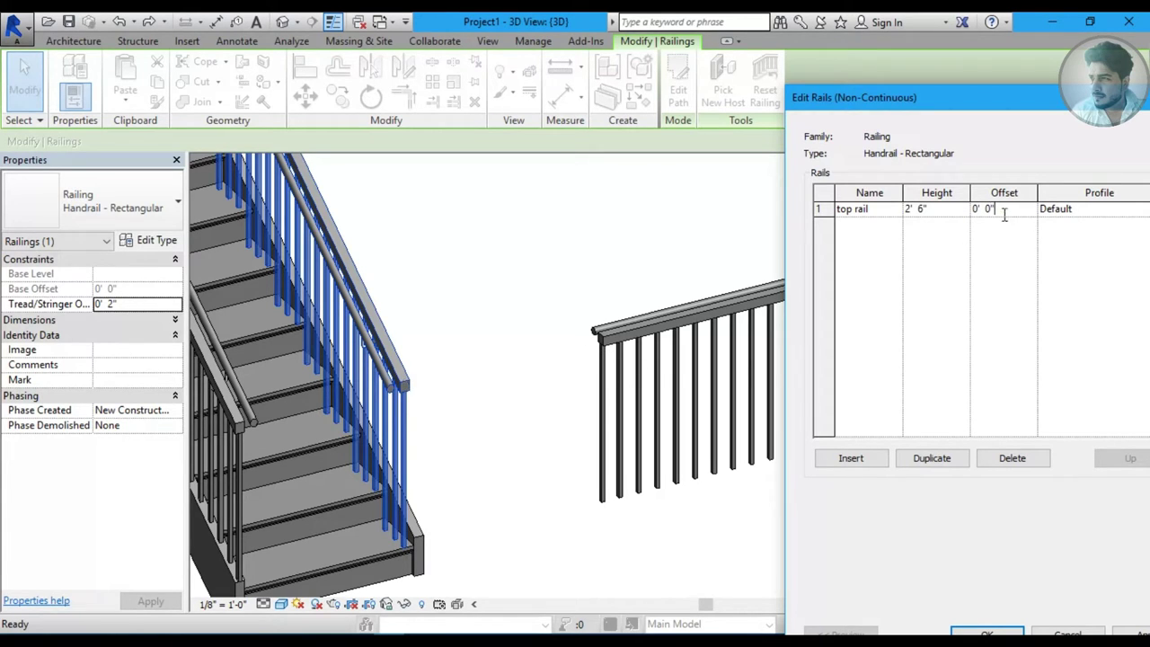
key(Return)
text(-)
click(1065, 209)
drag(1023, 101, 877, 98)
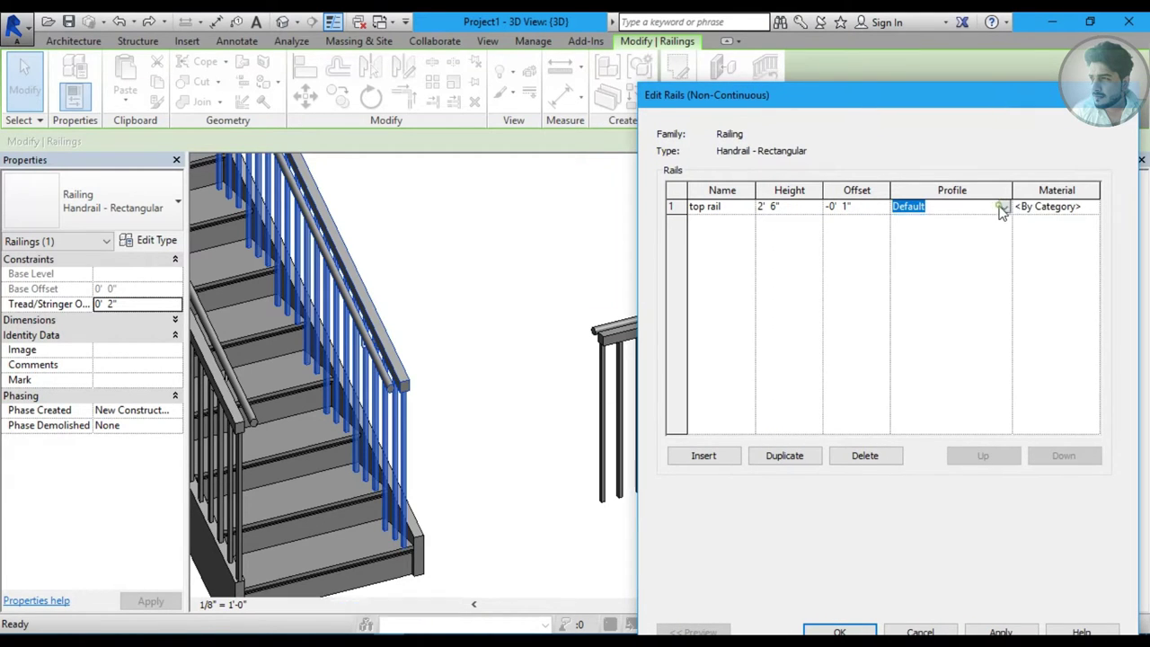
click(1005, 209)
scroll(1025, 258, down, 1)
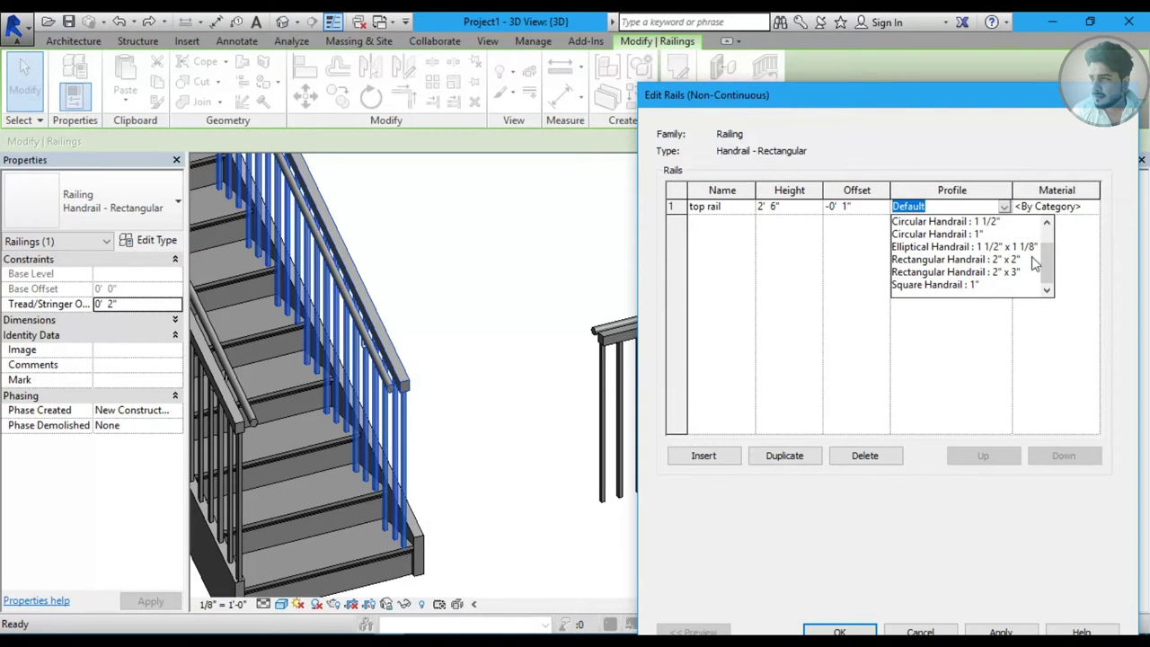
scroll(989, 261, up, 1)
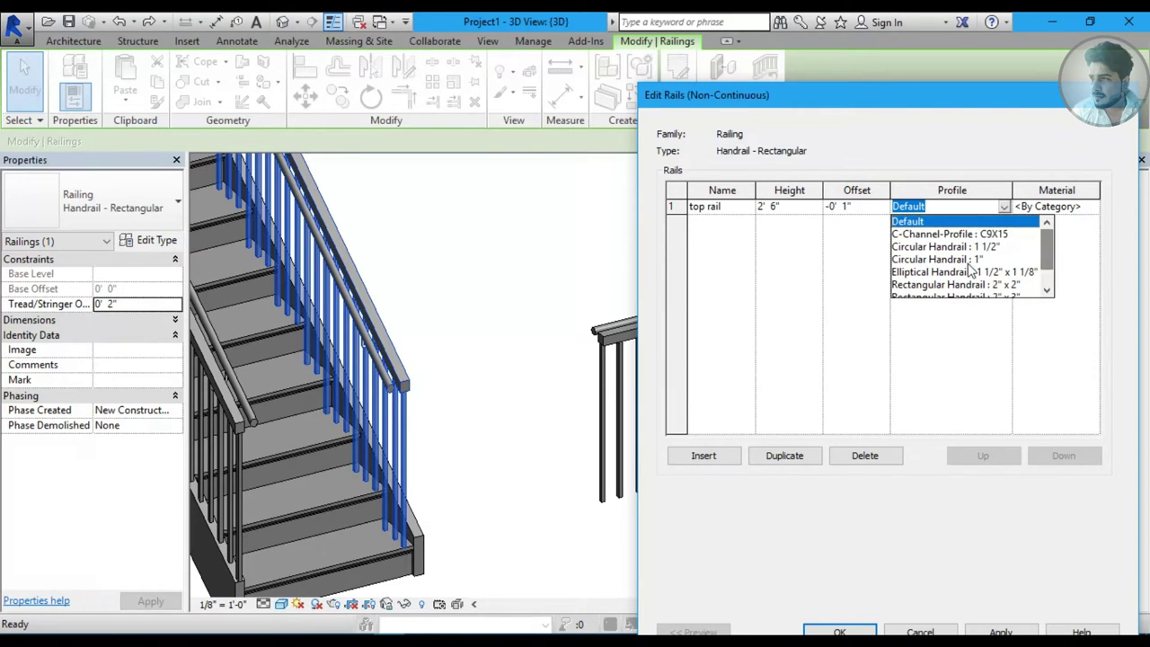
click(965, 261)
click(1004, 209)
click(971, 262)
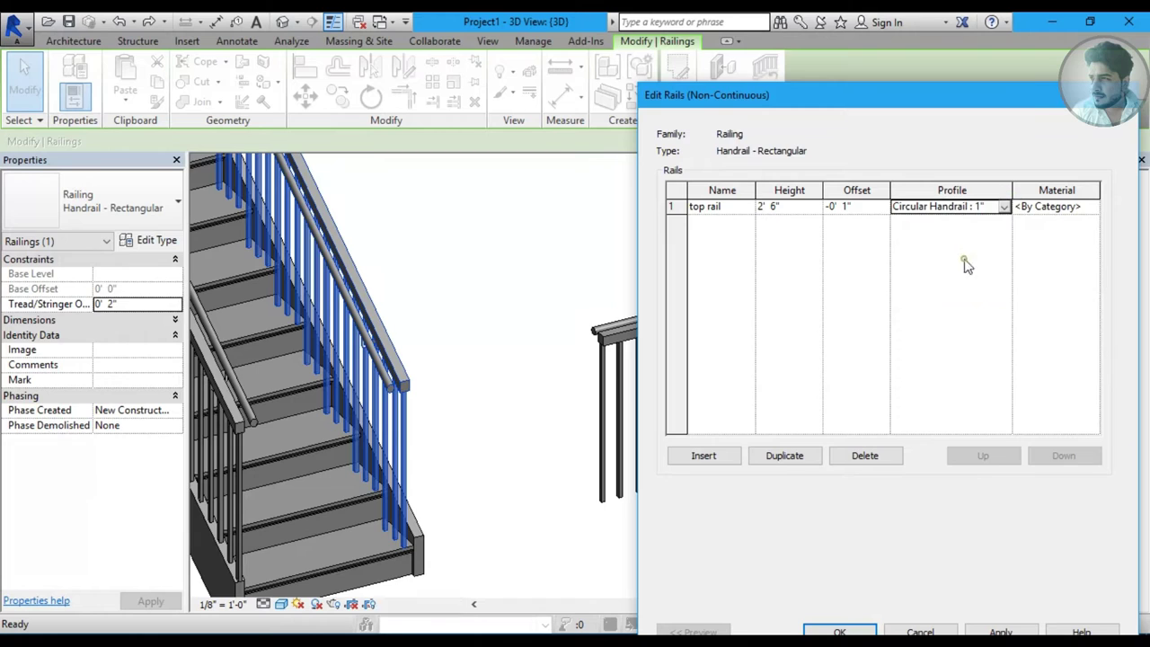
Give the top rail the Stainless Steel material and apply it to the railing.
click(1090, 209)
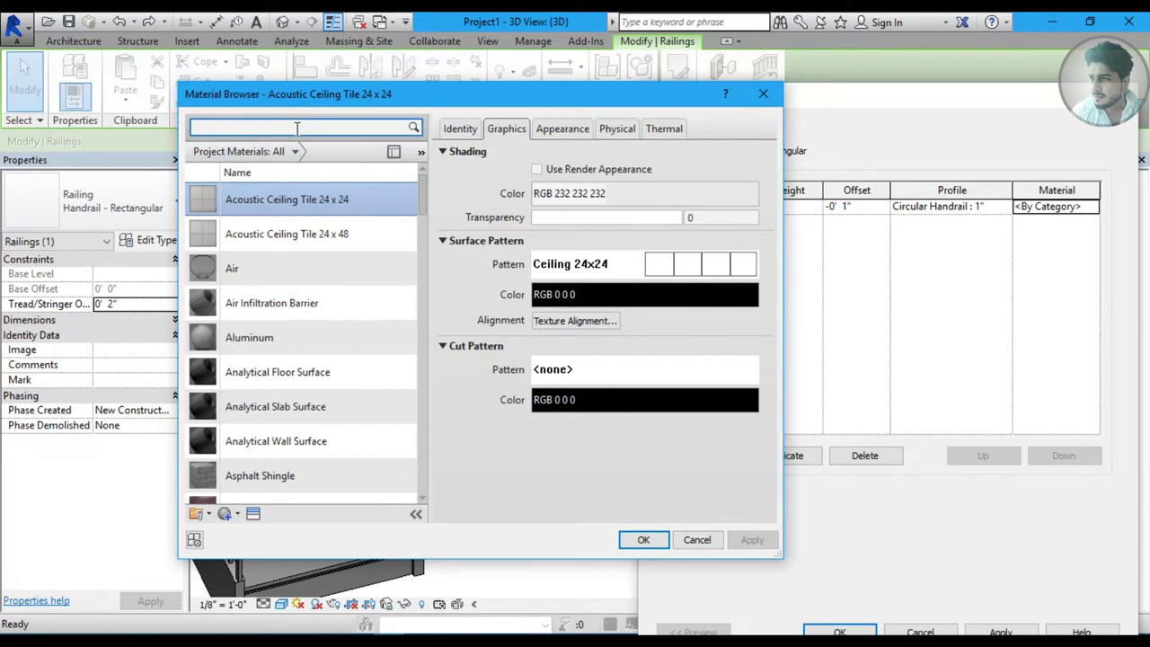
text(stain)
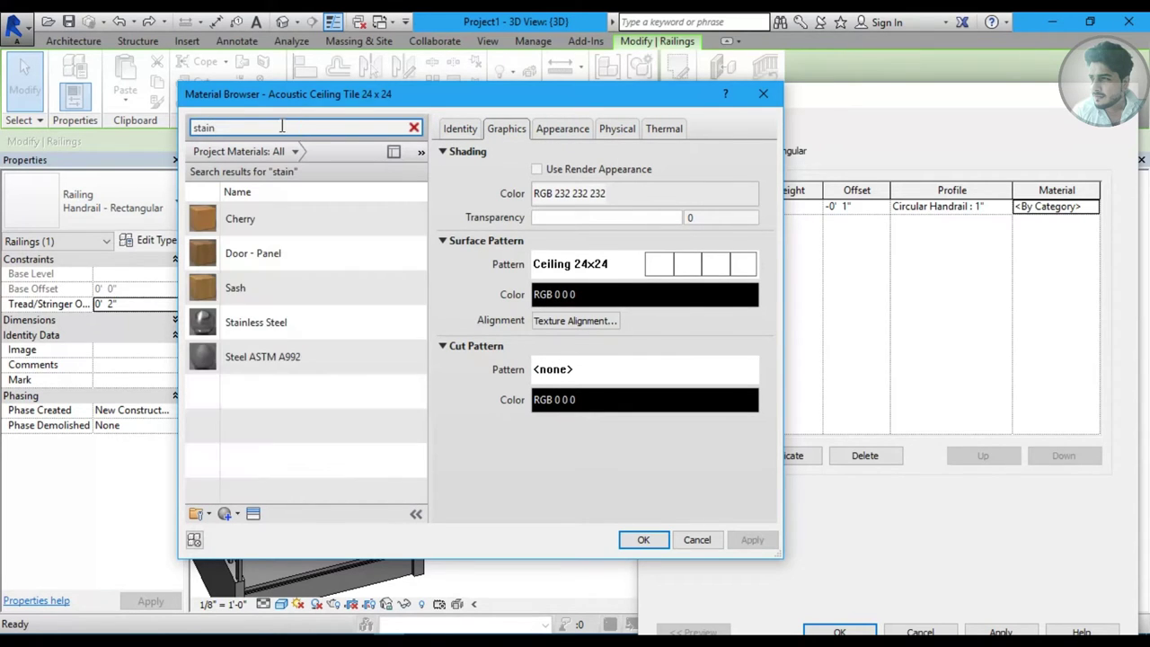
click(272, 325)
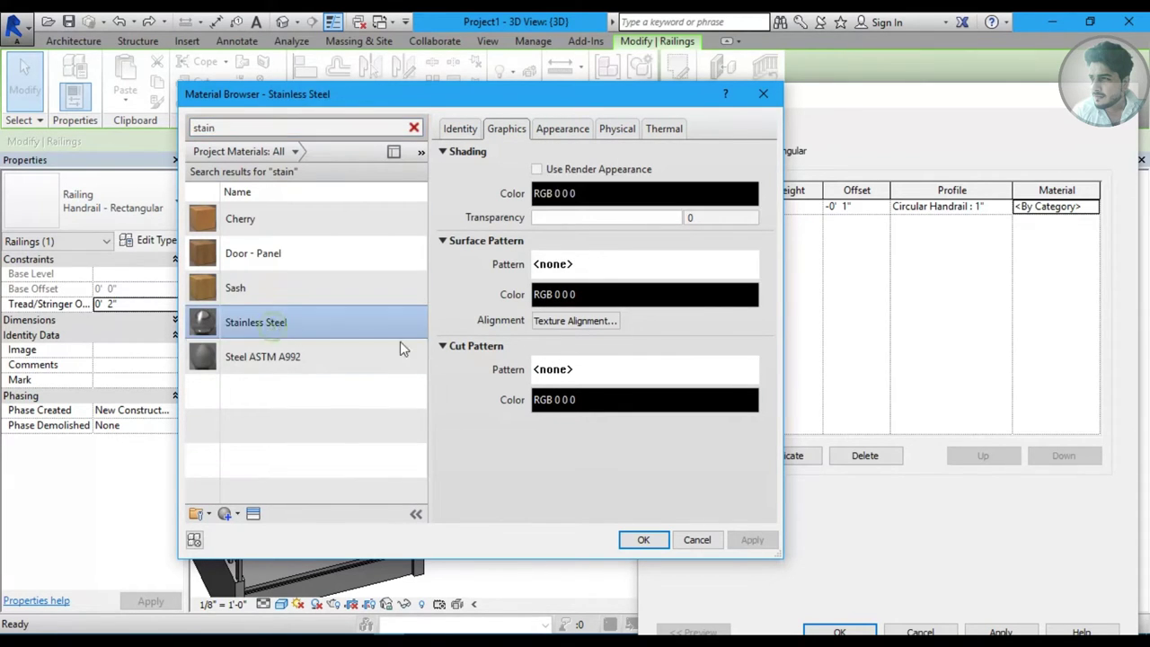
click(598, 170)
click(643, 539)
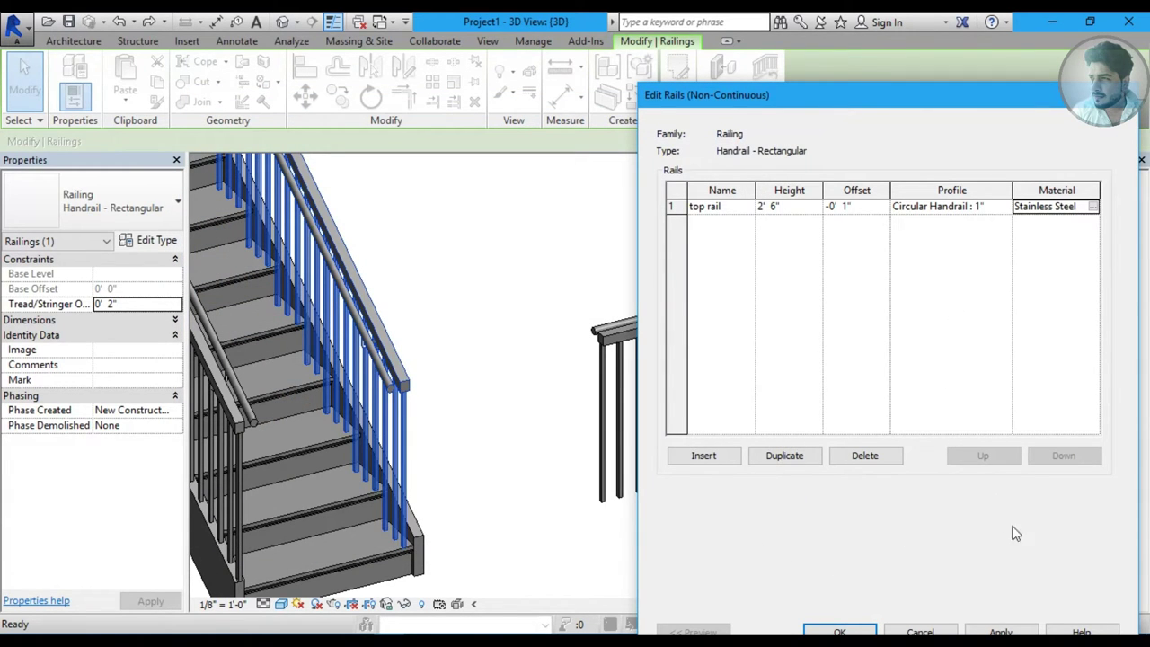
click(989, 632)
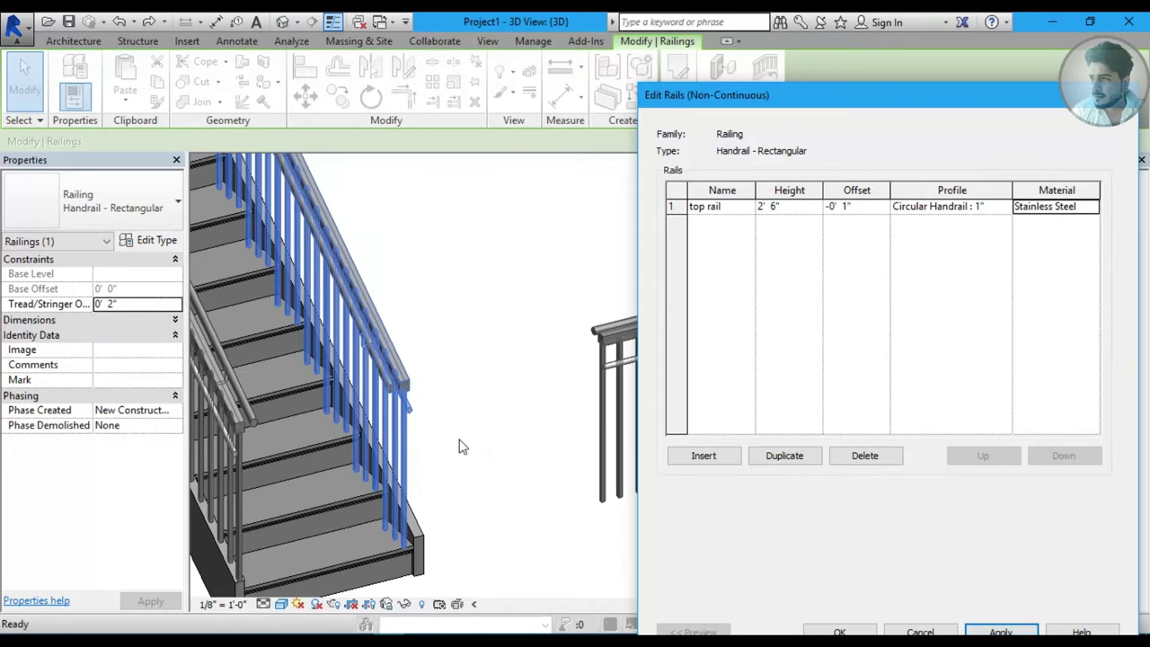
Change the top rail profile to Rectangular Handrail : 2" x 2" and apply it.
mouse_move(800, 97)
mouse_down()
mouse_move(1026, 124)
mouse_move(913, 130)
mouse_up()
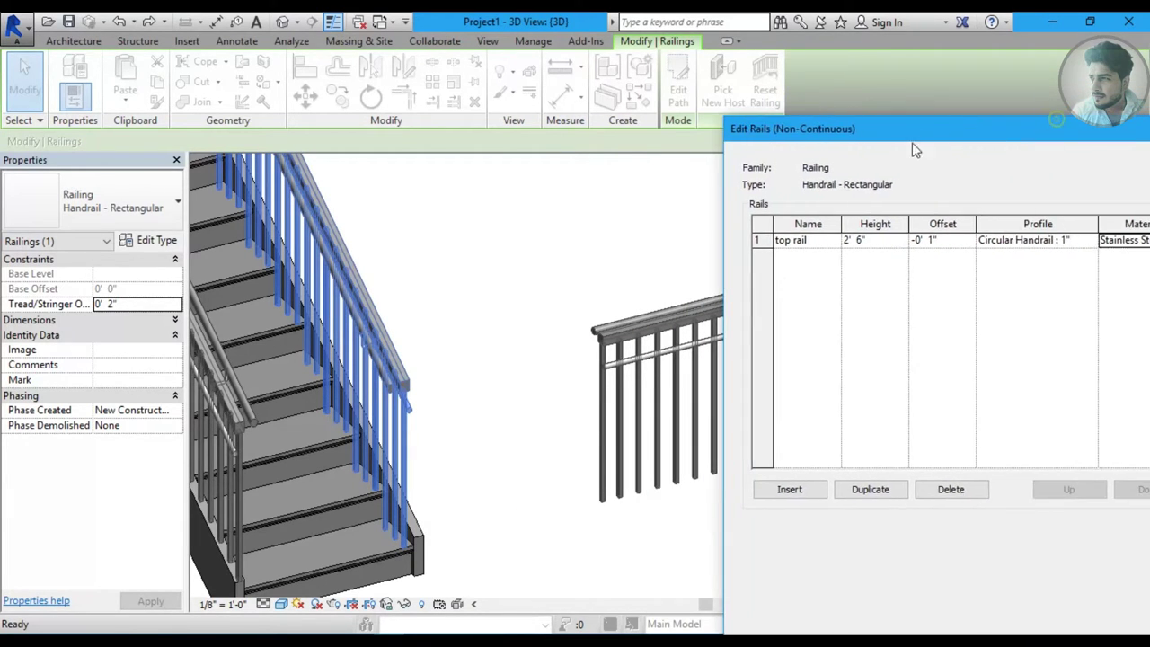
click(1086, 240)
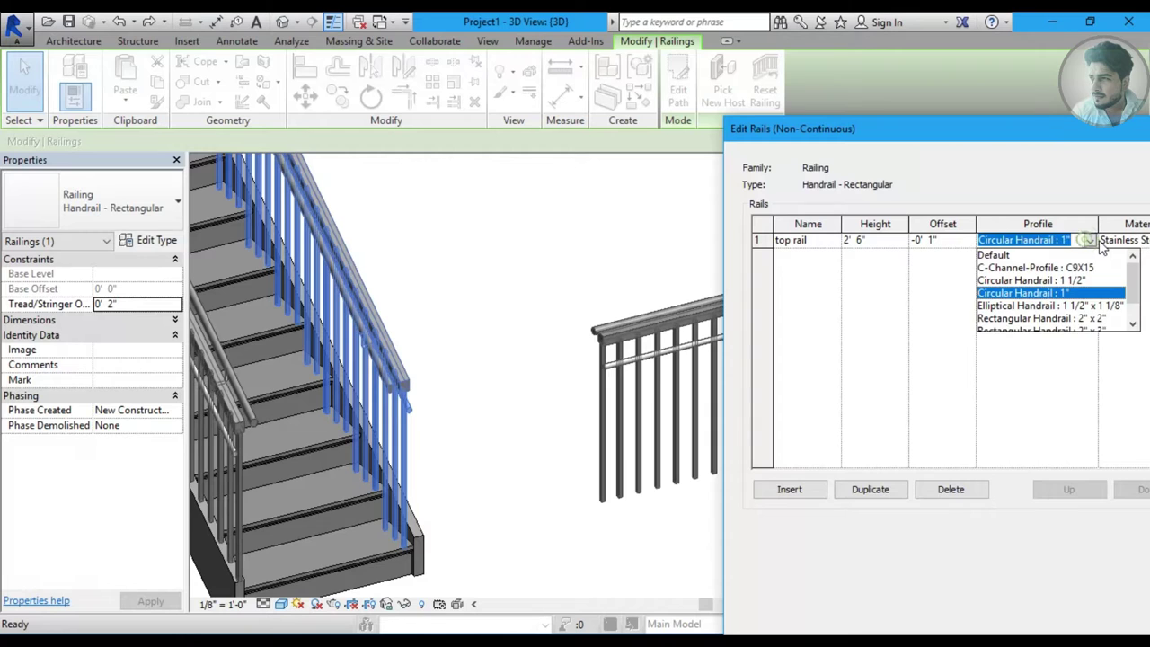
click(1019, 318)
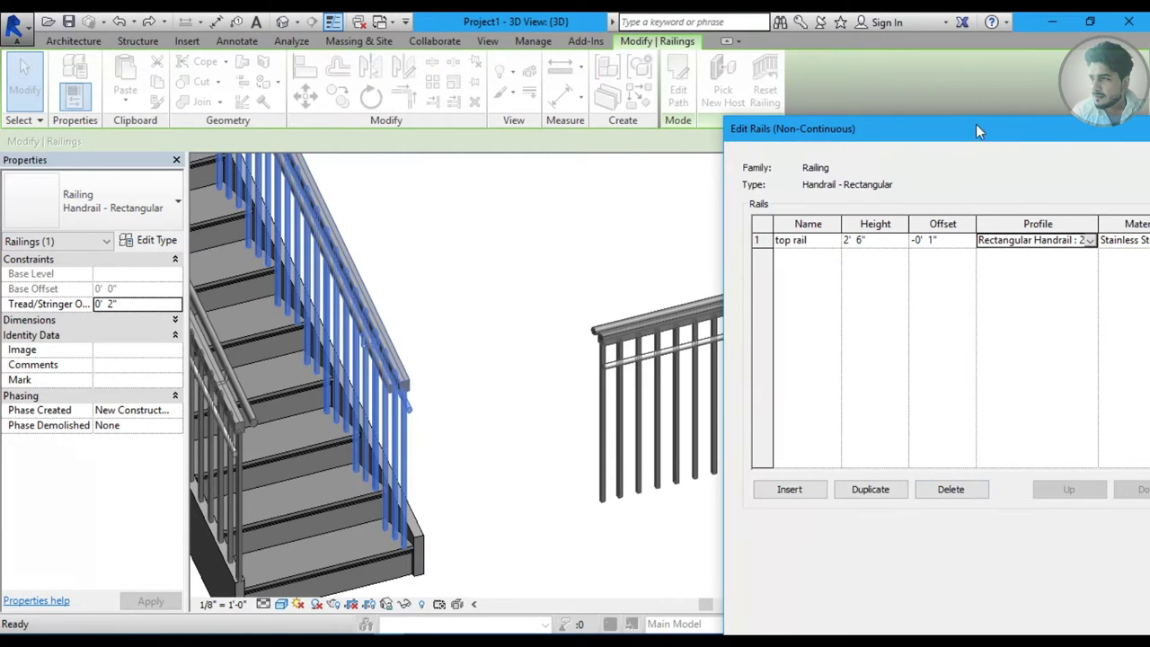
drag(980, 130, 836, 42)
click(943, 579)
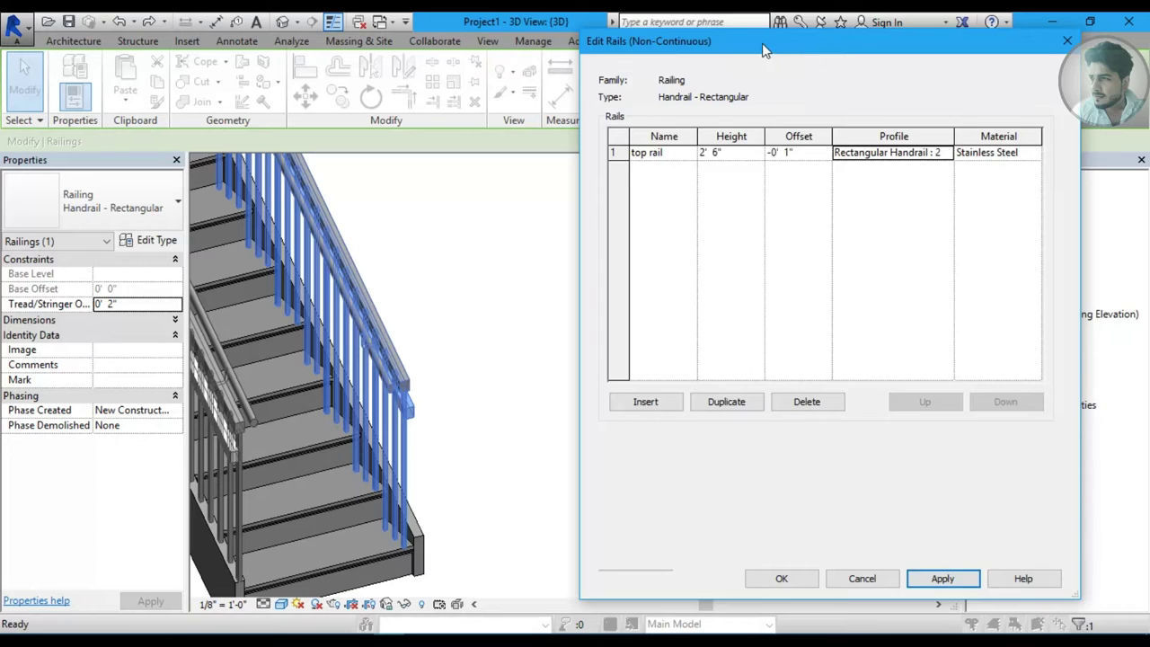
drag(764, 49, 863, 335)
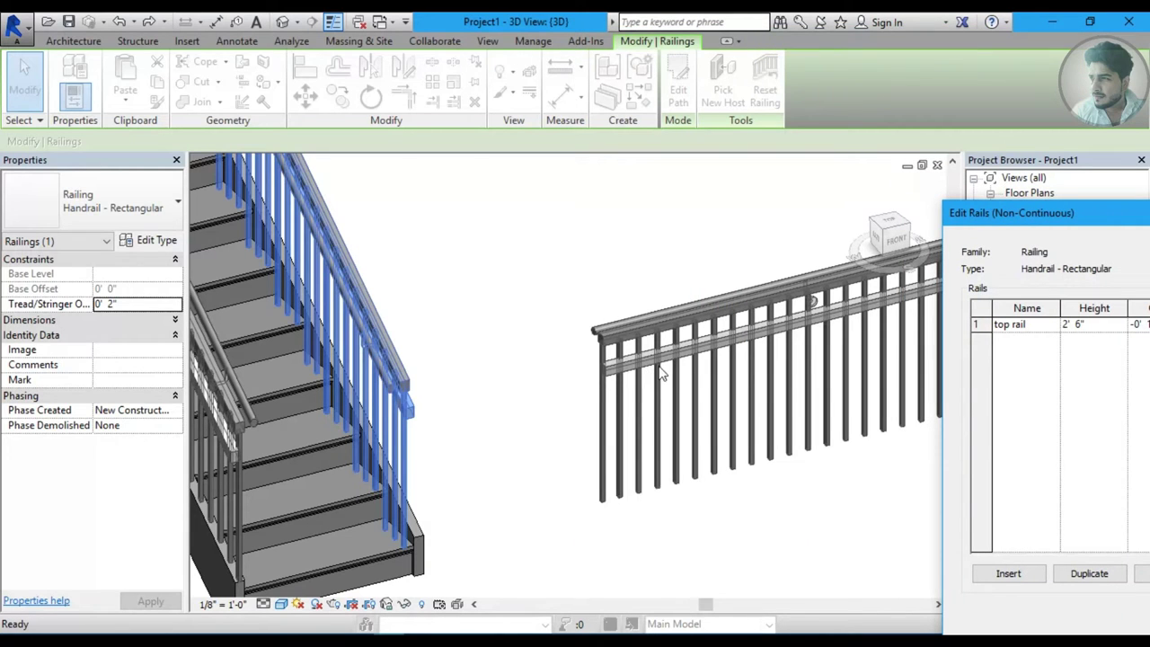
drag(1057, 220, 958, 154)
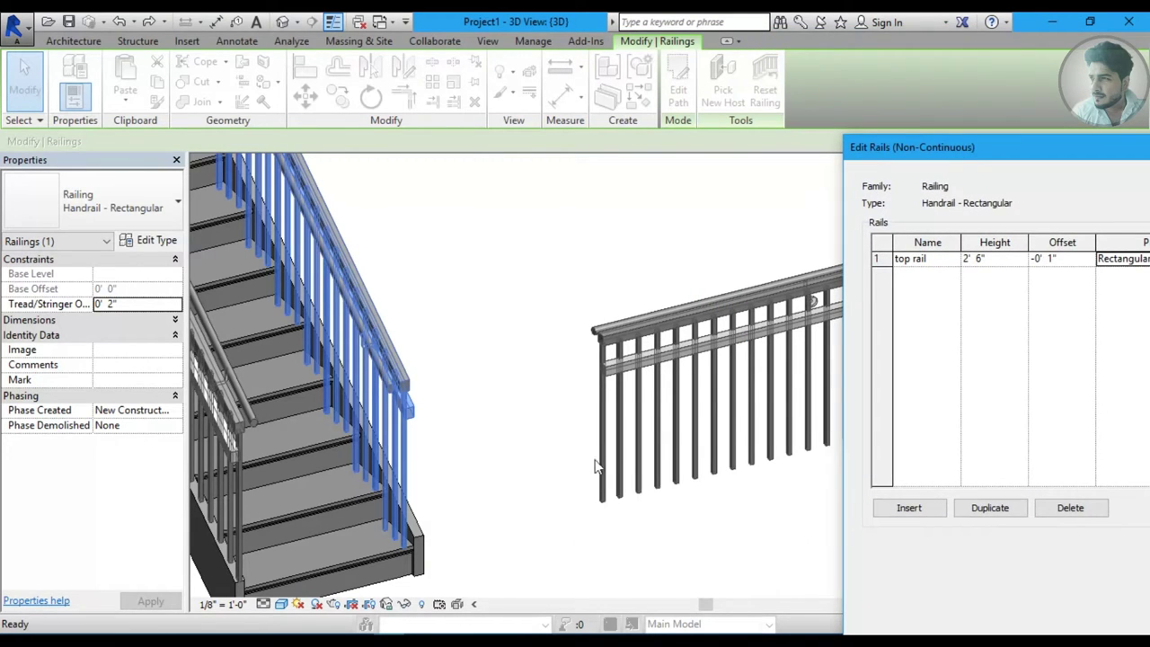
drag(1086, 141, 1014, 118)
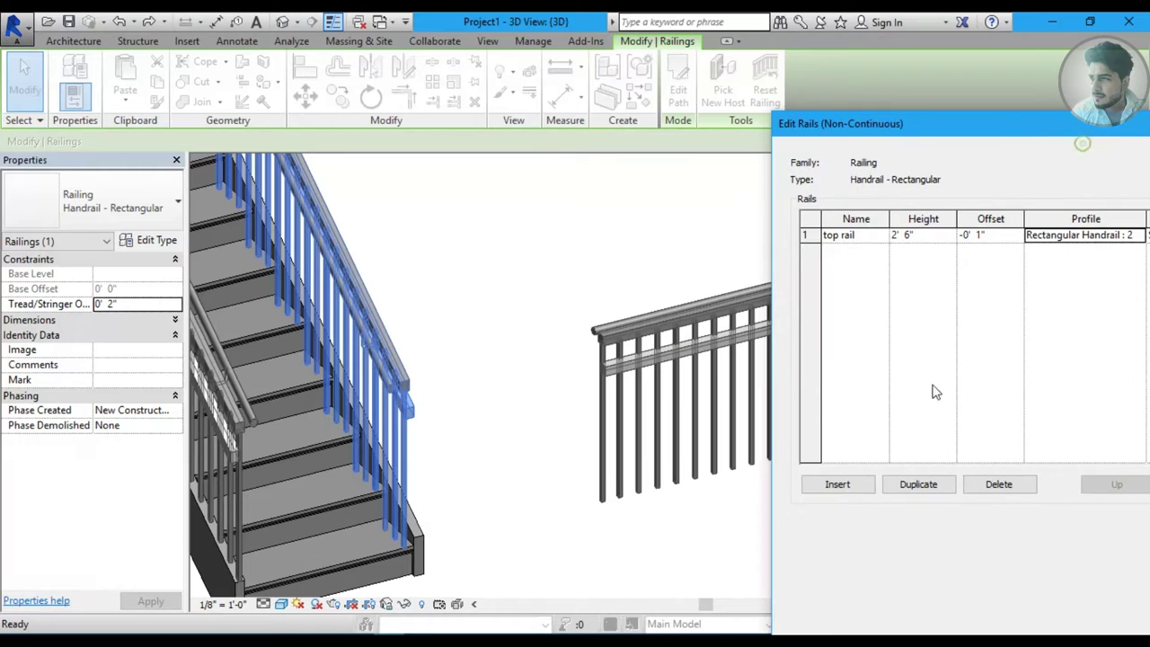
Insert a new rail named 'bottom rail' with 0' 6" height and -1" offset.
click(861, 483)
click(870, 238)
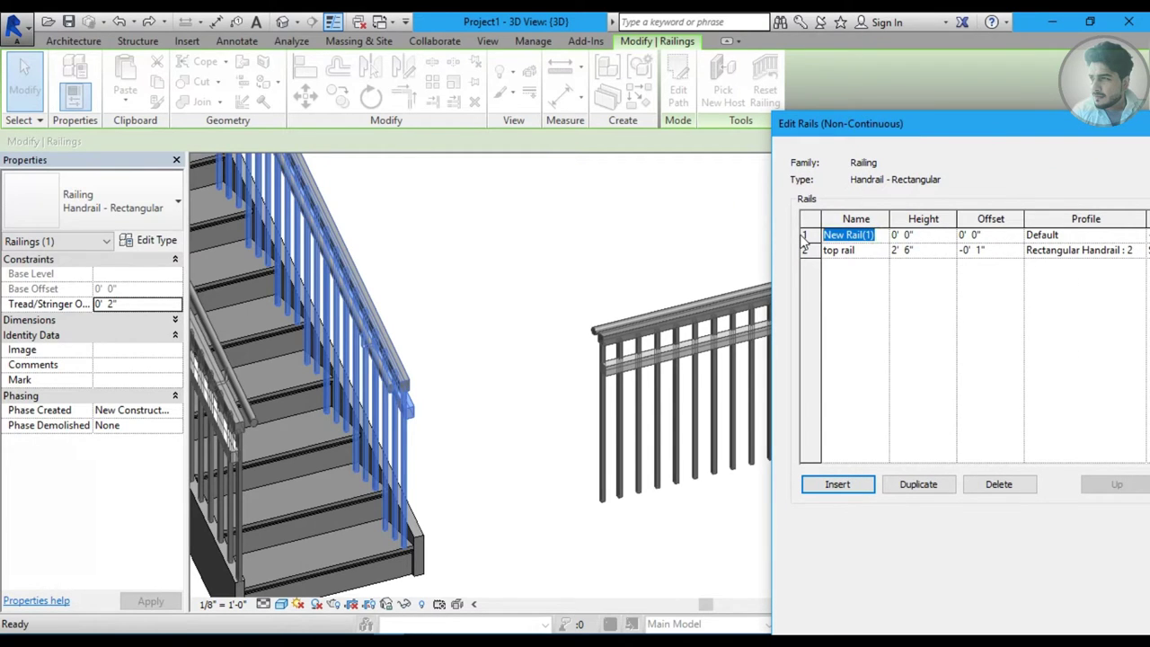
text(bottom rail)
click(931, 236)
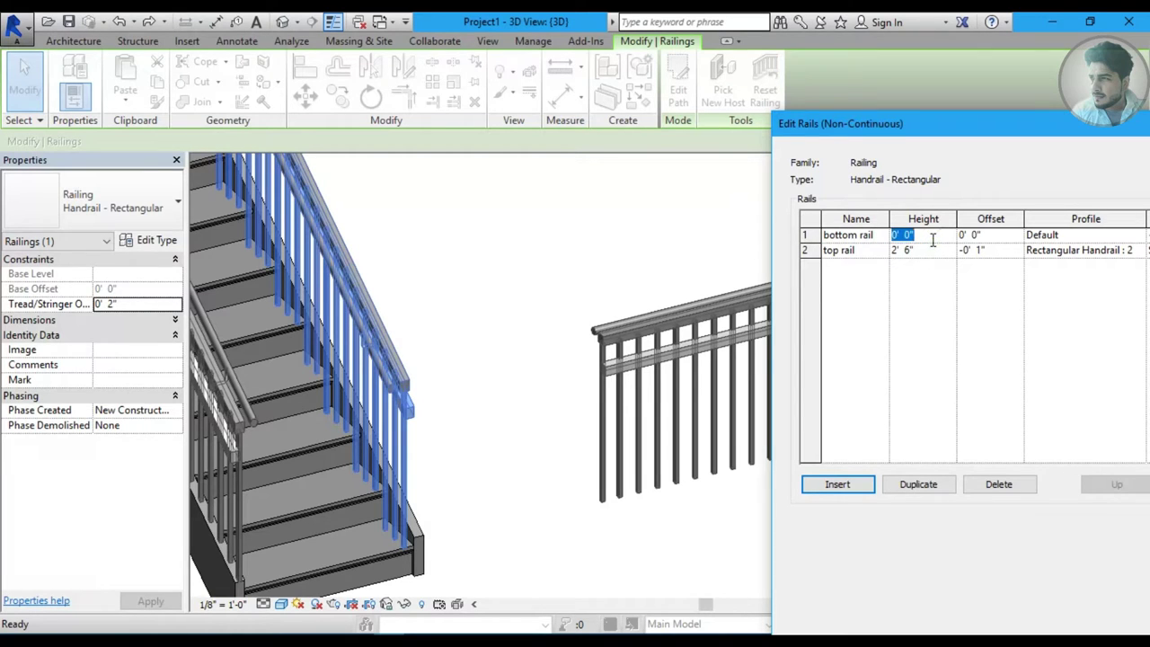
text(6)
click(982, 236)
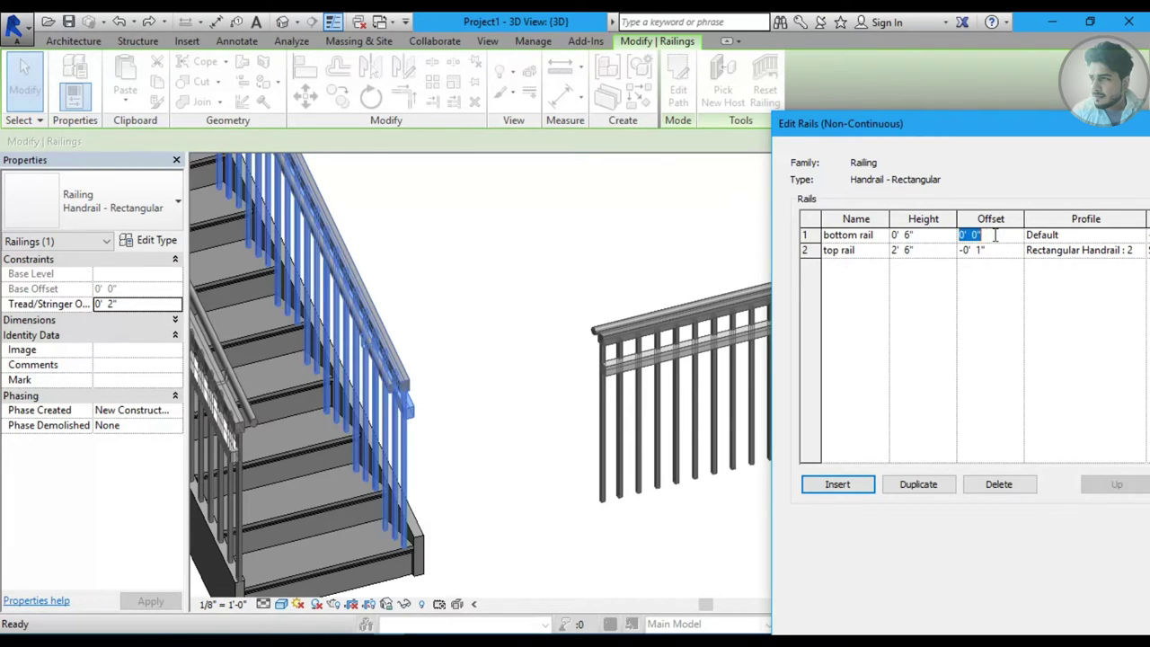
text(-1)
Give the bottom rail an Elliptical Handrail profile and Stainless Steel material.
click(1136, 239)
drag(1123, 126, 1043, 125)
click(1060, 236)
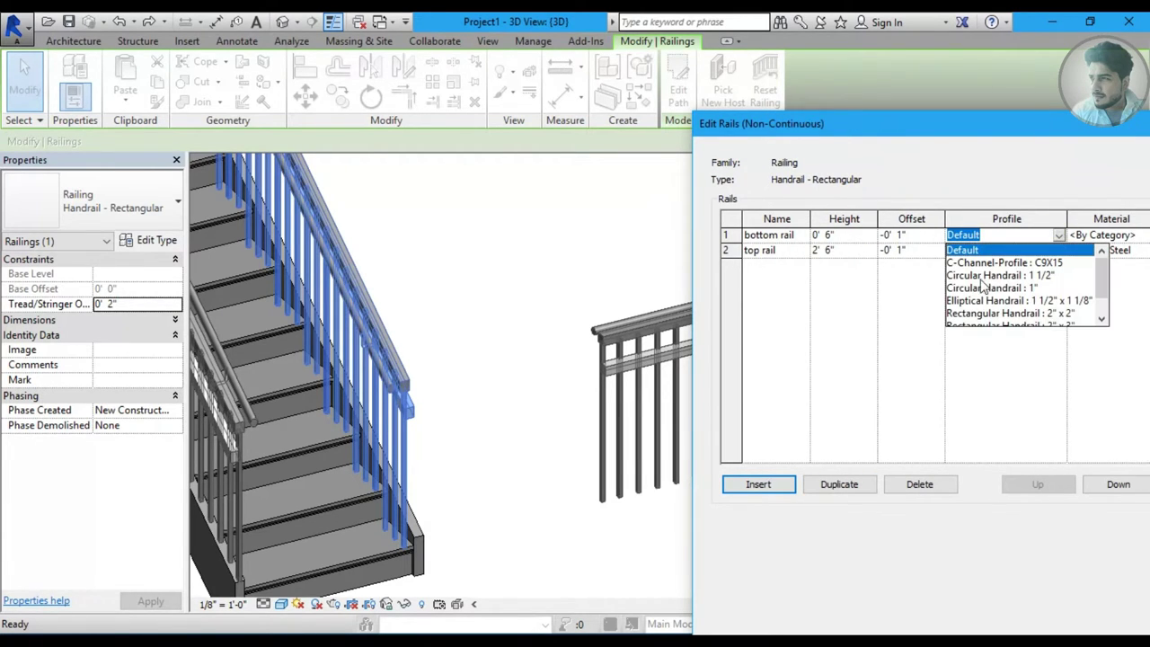
scroll(986, 306, down, 1)
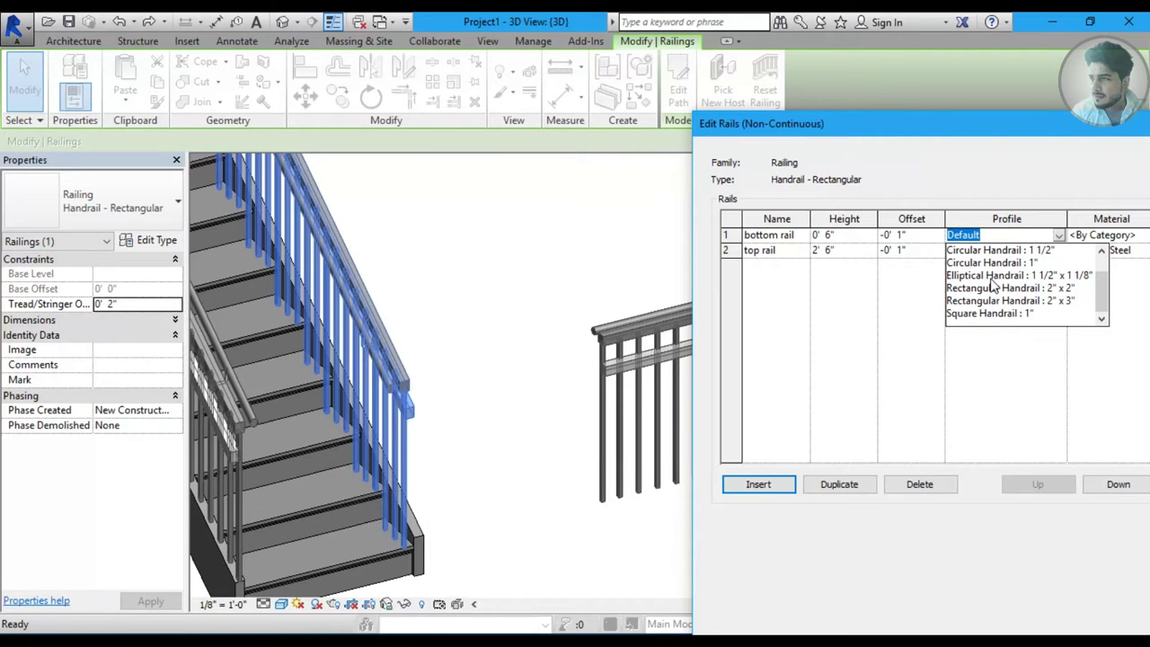
click(989, 275)
click(1134, 235)
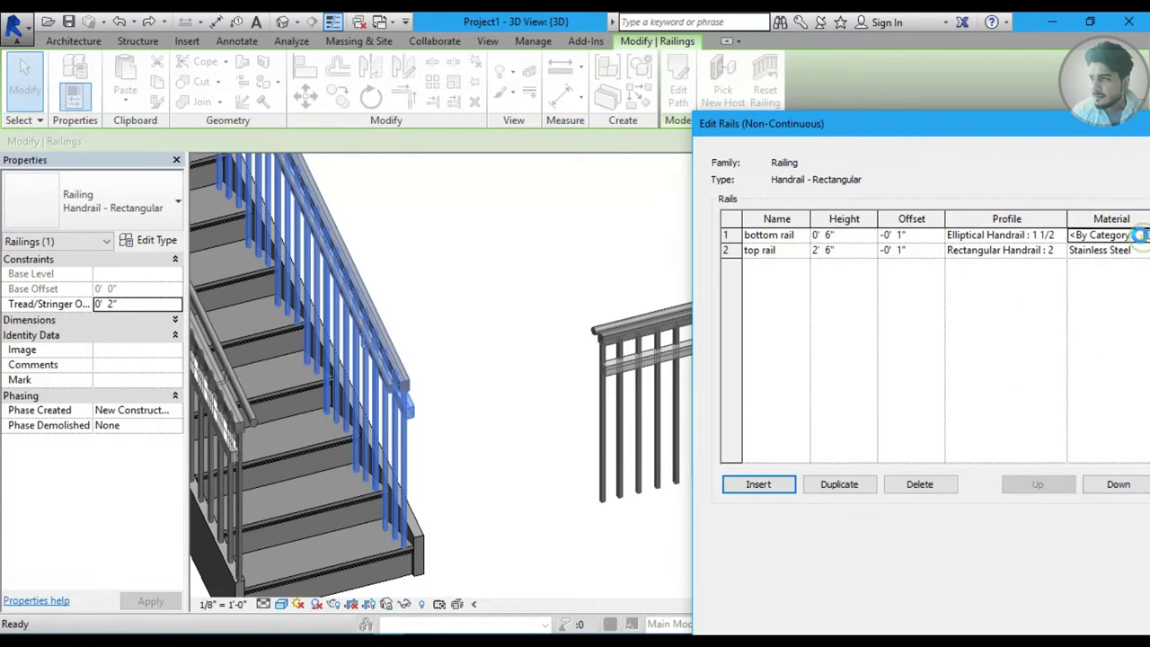
click(1139, 235)
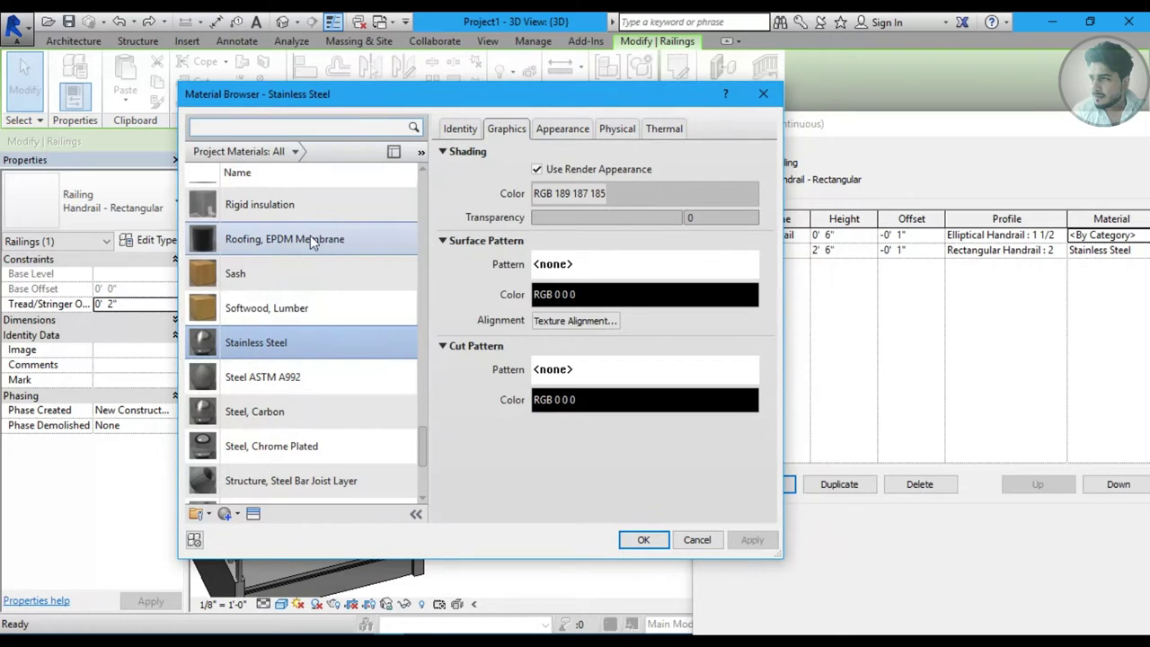
click(646, 540)
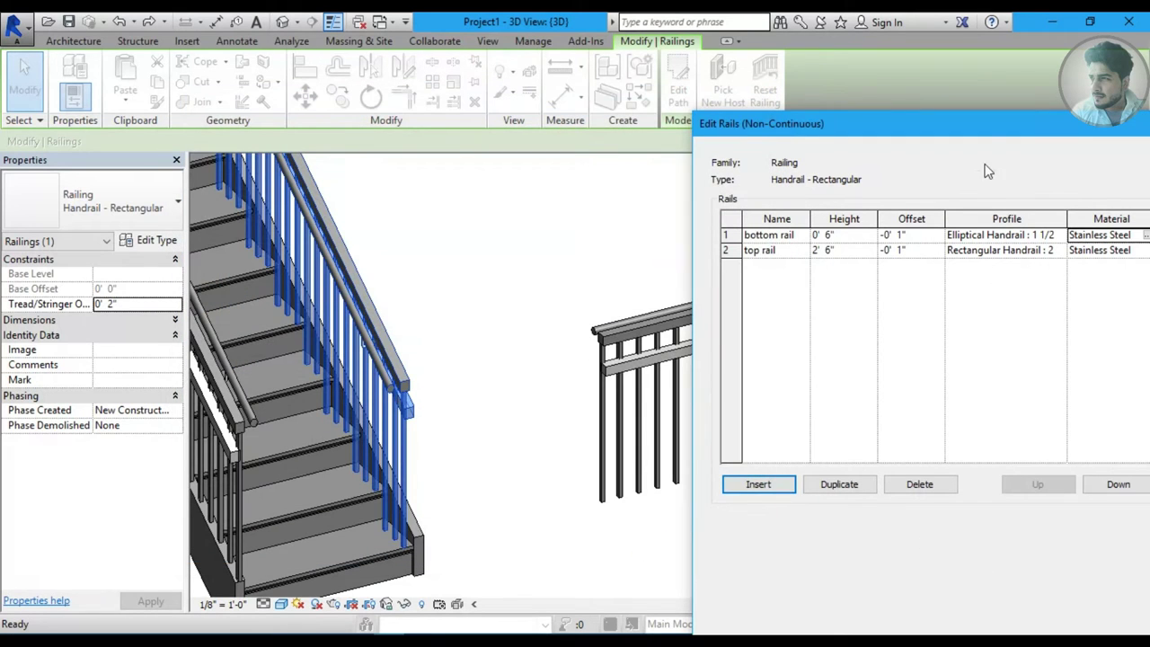
drag(983, 126, 885, 83)
Apply the new bottom rail and confirm the railing type changes.
click(957, 618)
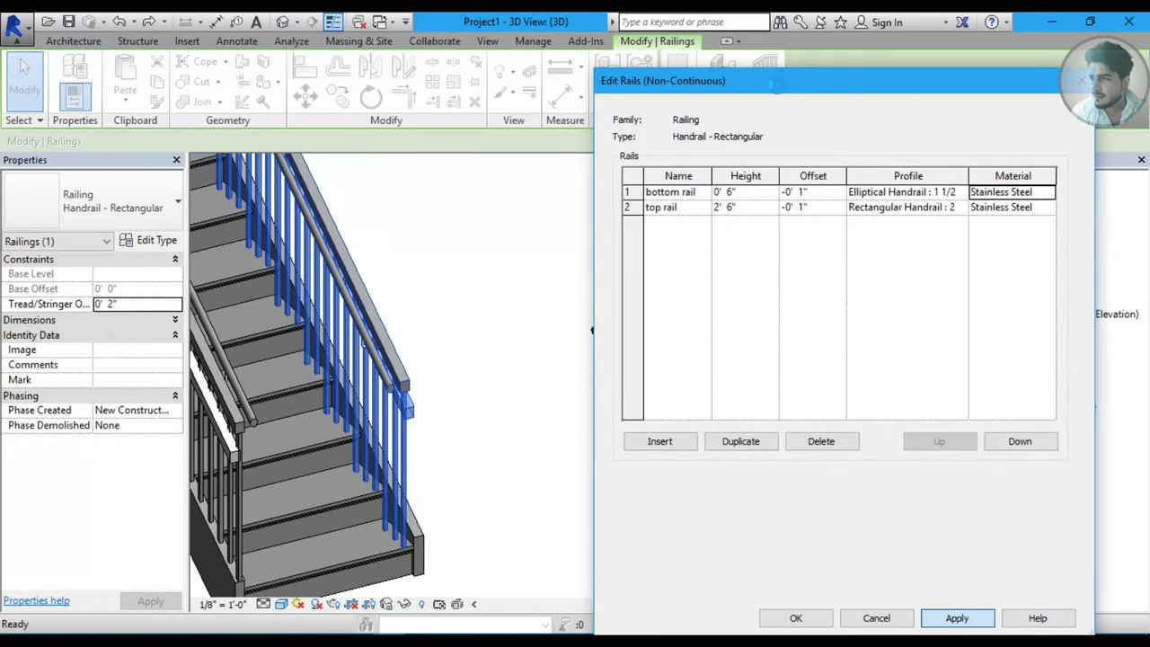
drag(773, 83, 1069, 137)
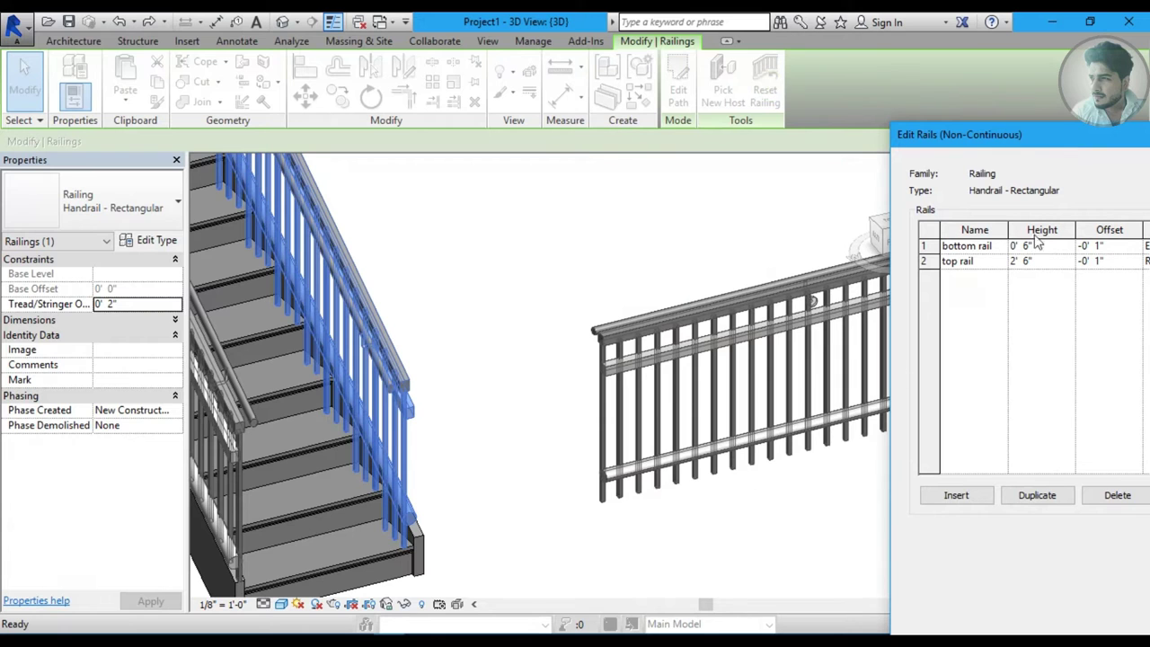
drag(989, 134, 793, 42)
click(896, 580)
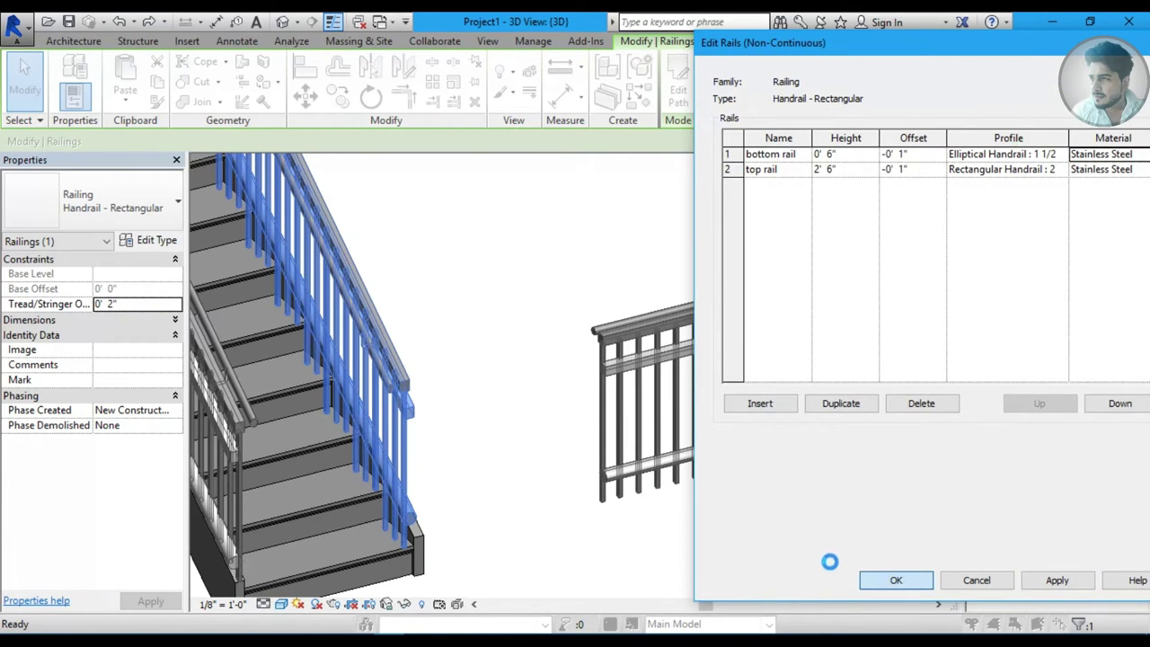
click(850, 581)
click(777, 550)
scroll(812, 499, up, 3)
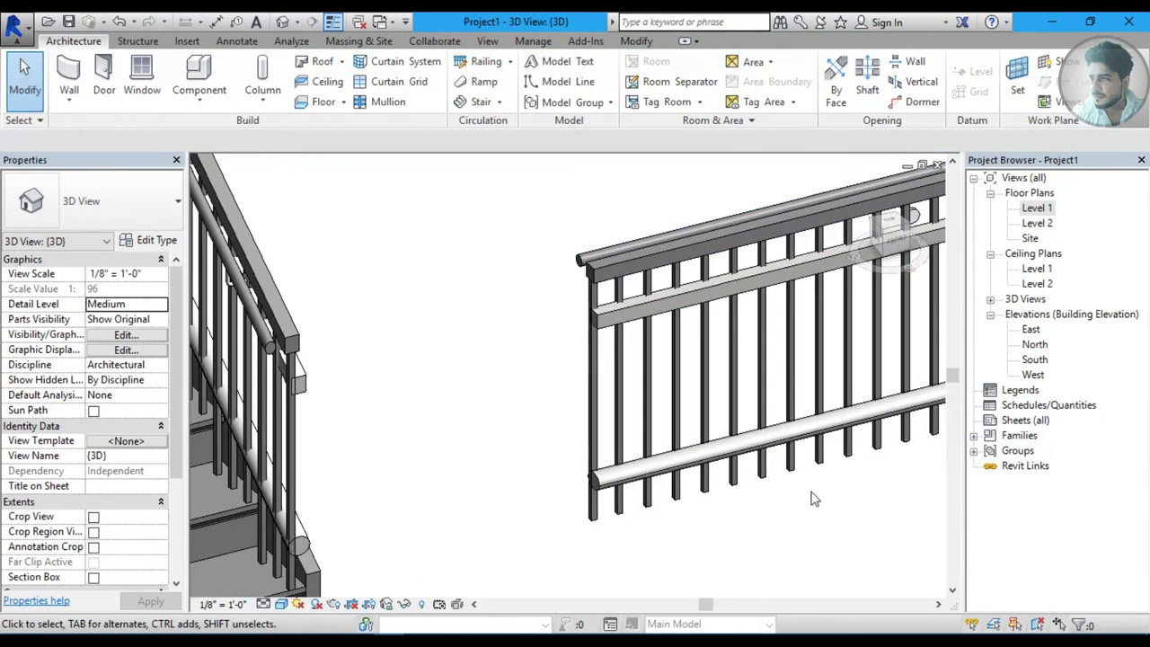
Set the railing's bottom rail profile to Rectangular Handrail : 2" in the rail structure.
scroll(517, 498, up, 2)
scroll(508, 503, up, 2)
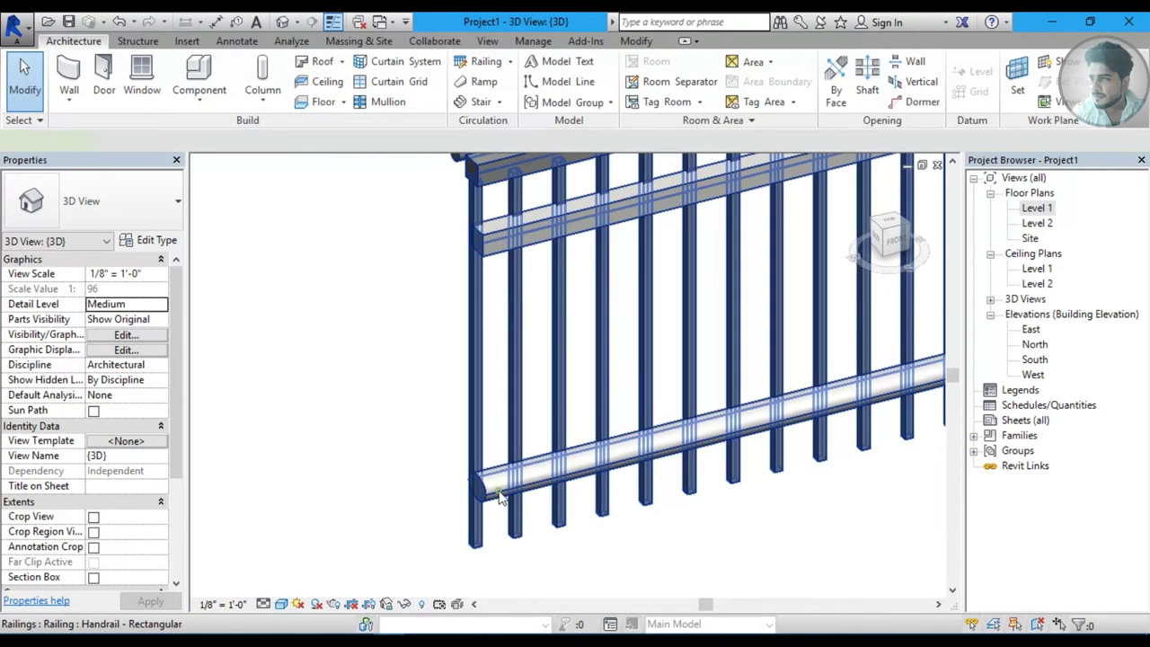
click(500, 499)
click(151, 240)
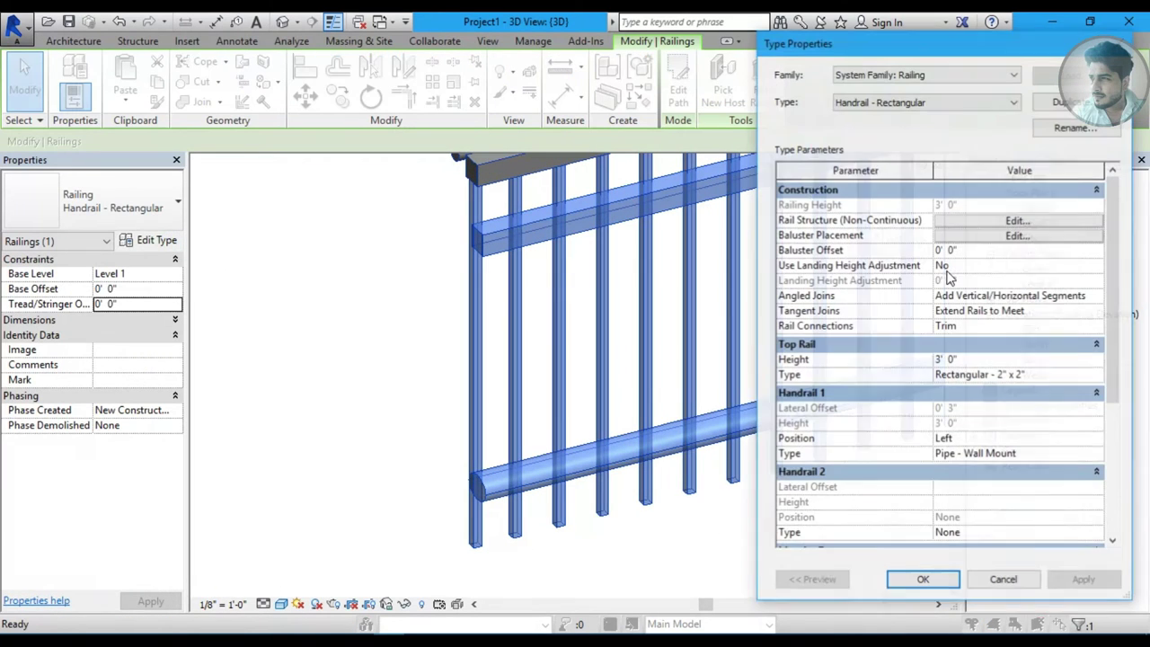
click(1025, 221)
click(1066, 156)
click(1062, 155)
click(1008, 208)
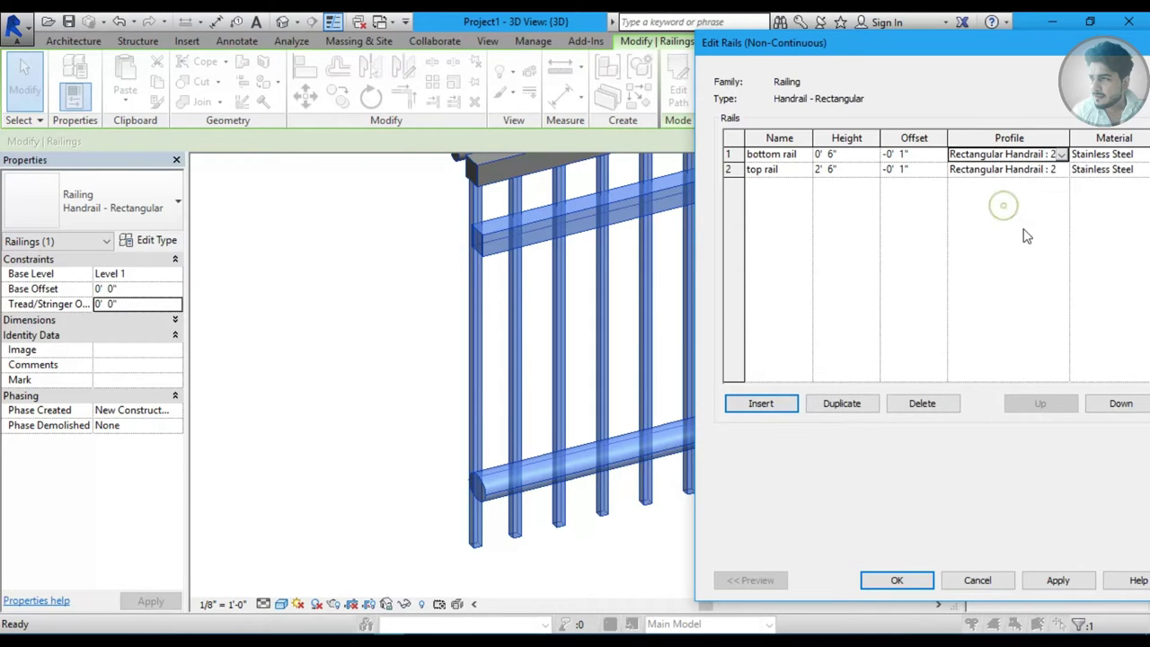
Apply the profile change, confirm the type settings, and view the railing in 3D.
click(1061, 583)
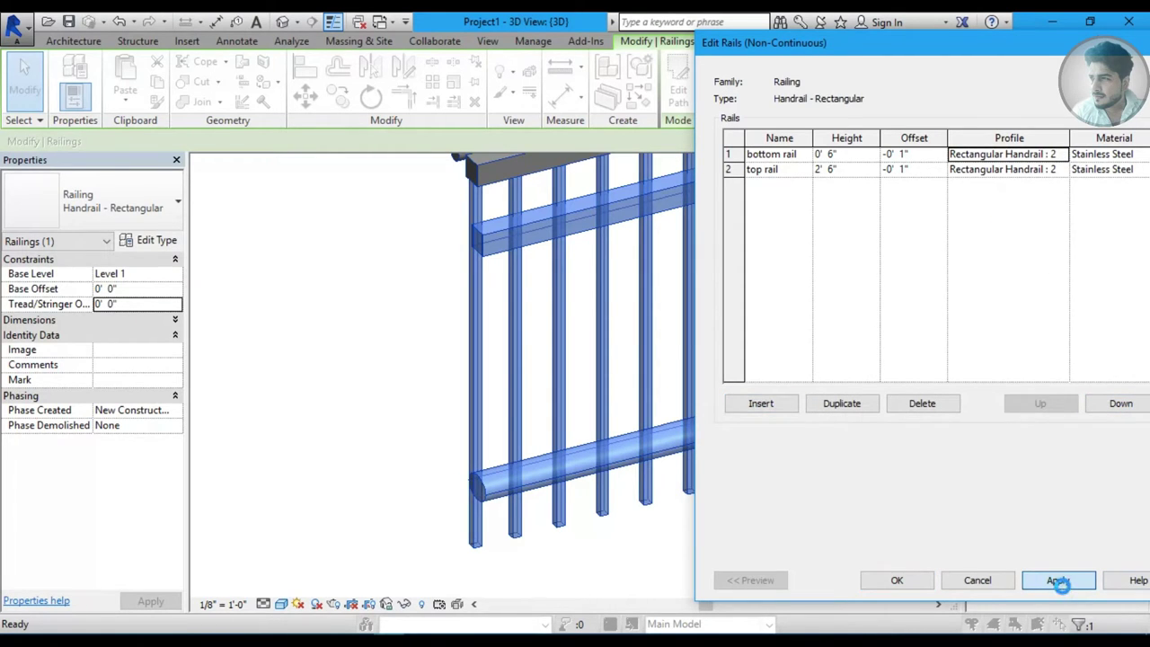
click(901, 583)
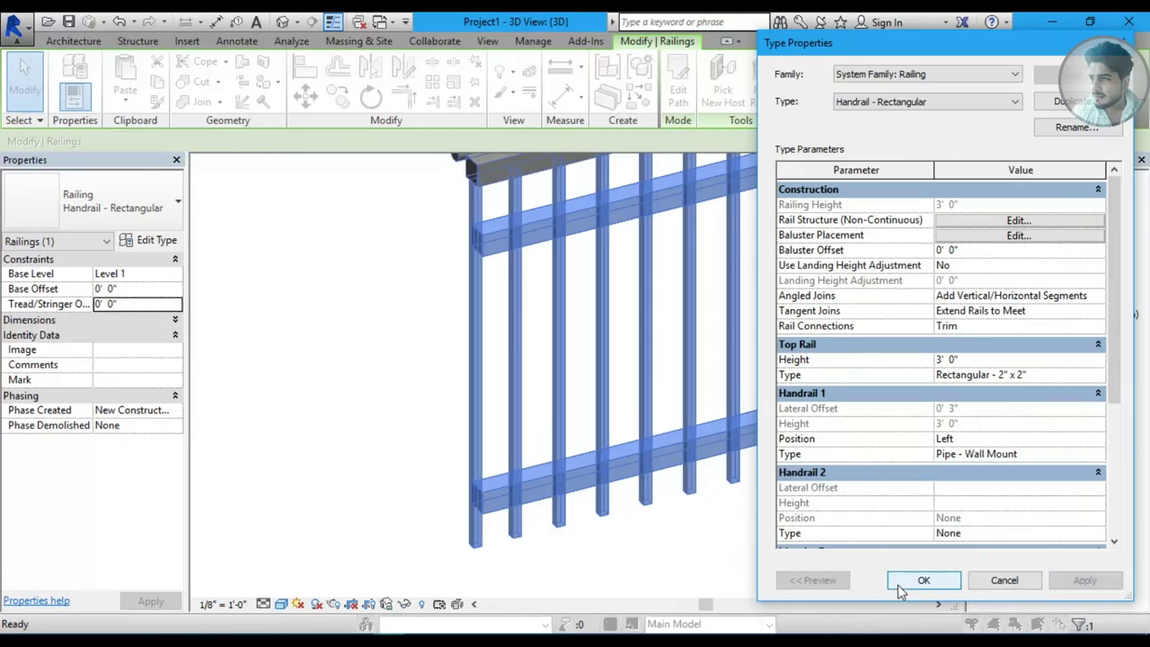
click(903, 581)
click(852, 519)
scroll(621, 446, down, 5)
mouse_move(596, 429)
middle_down()
mouse_move(452, 457)
mouse_move(607, 427)
middle_up()
scroll(504, 436, up, 2)
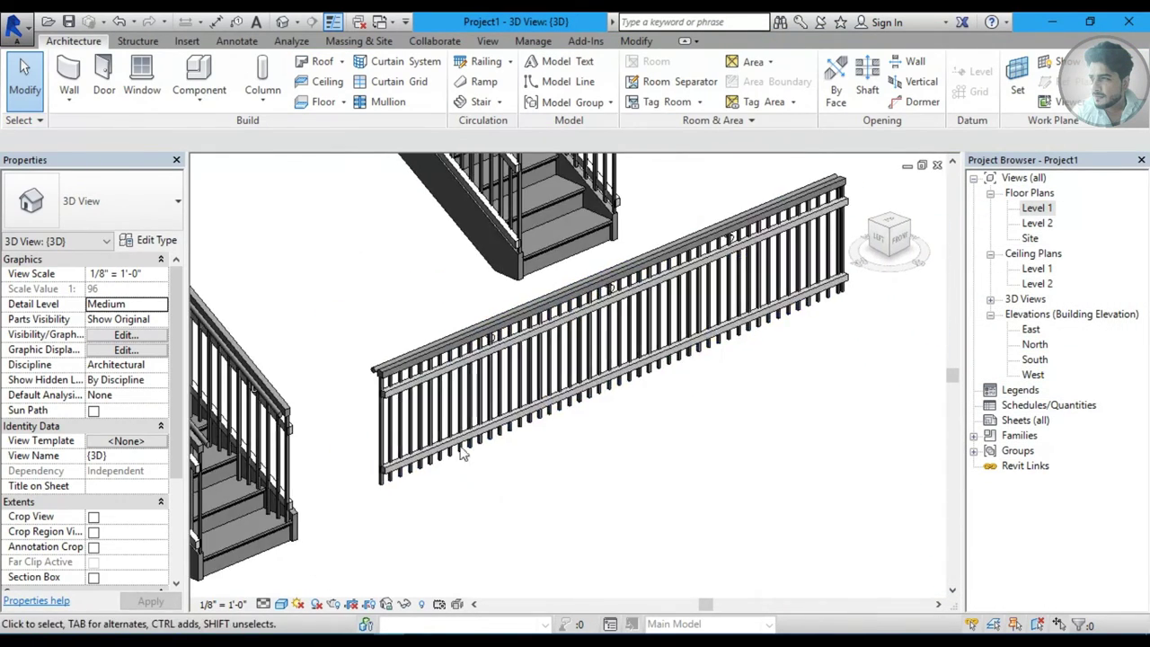
Pan and zoom the 3D view to frame the freestanding railing.
scroll(412, 443, up, 2)
scroll(412, 443, up, 2)
middle_drag(479, 459, 392, 471)
click(393, 471)
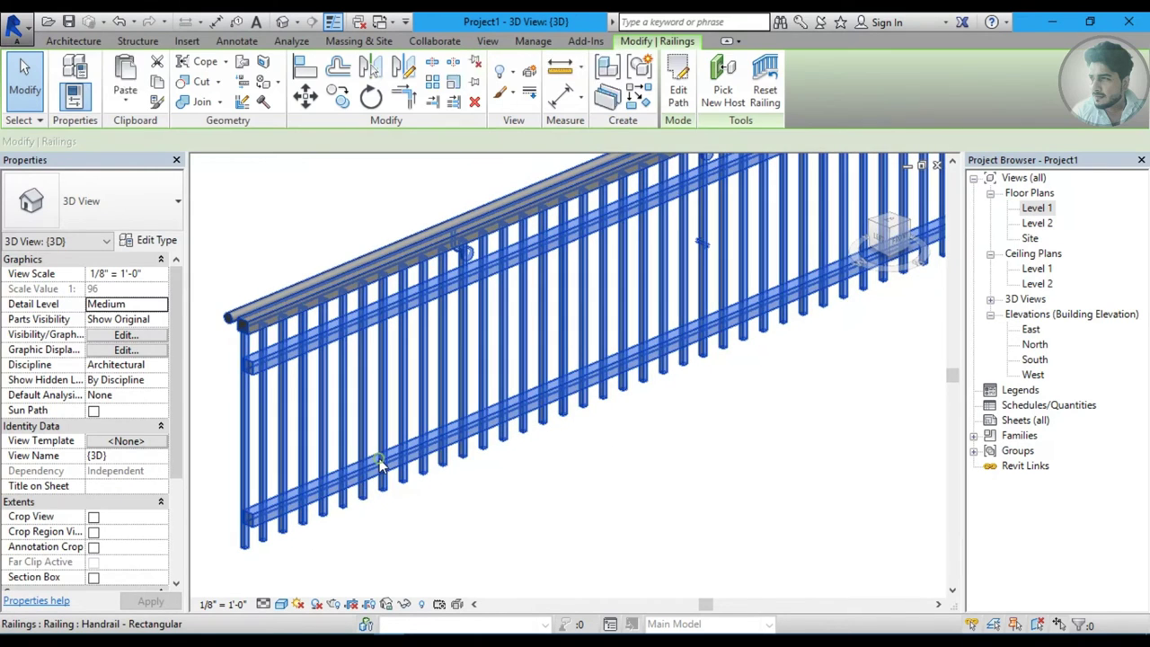
middle_drag(465, 356, 493, 357)
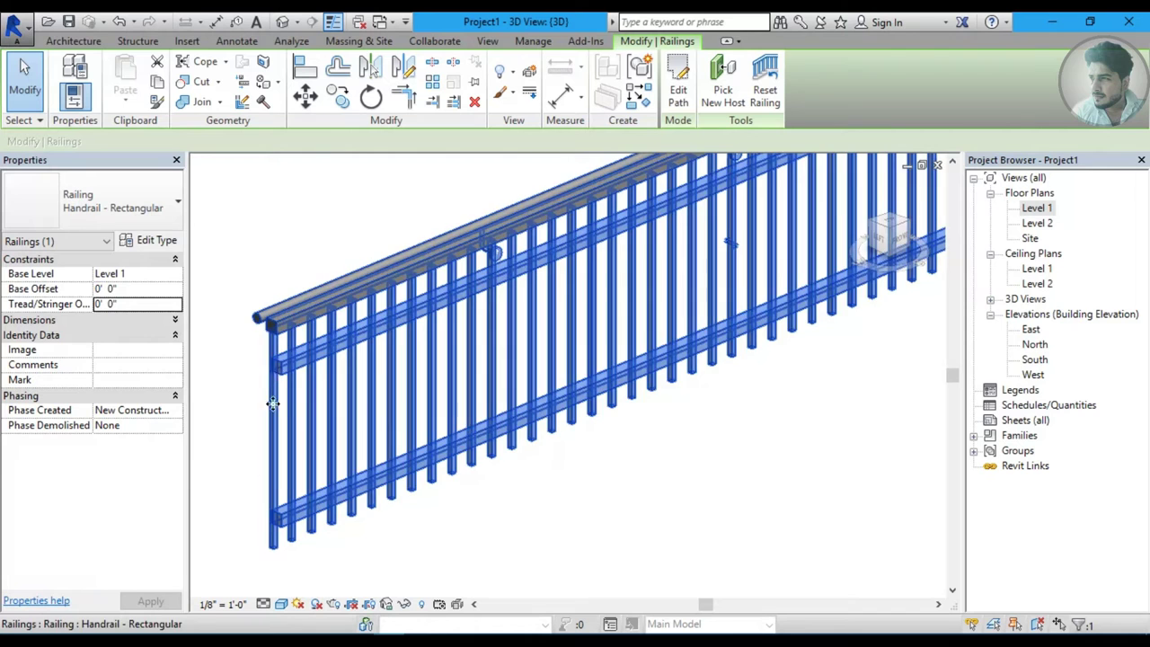
middle_drag(414, 376, 401, 404)
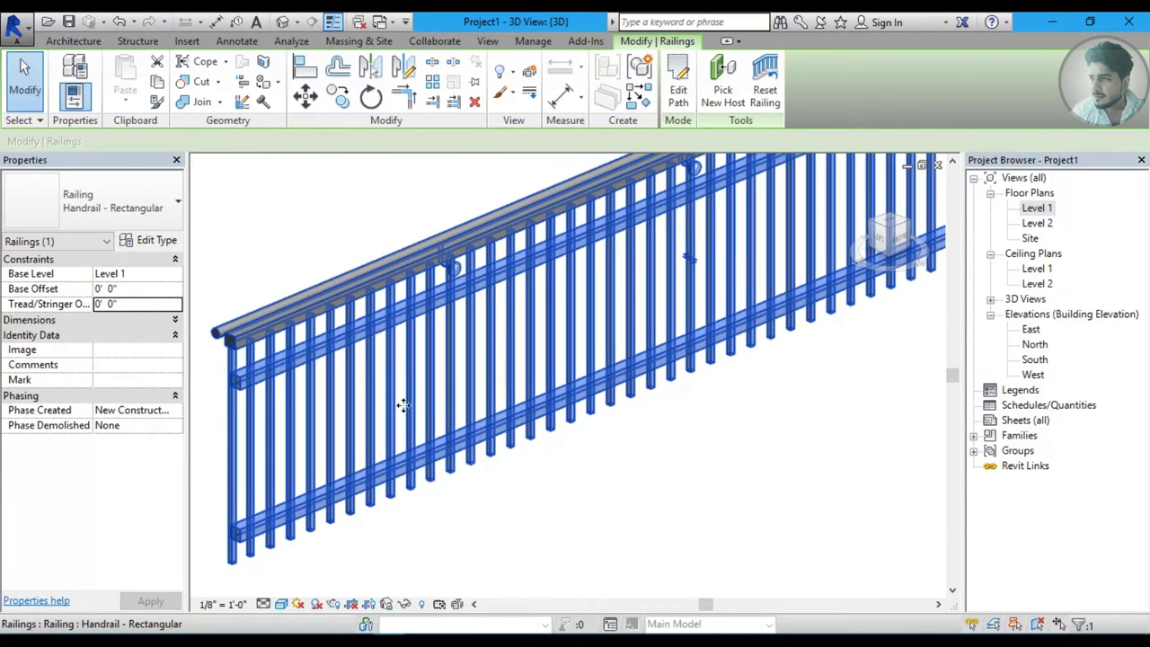
click(575, 505)
scroll(483, 409, down, 2)
scroll(482, 409, down, 3)
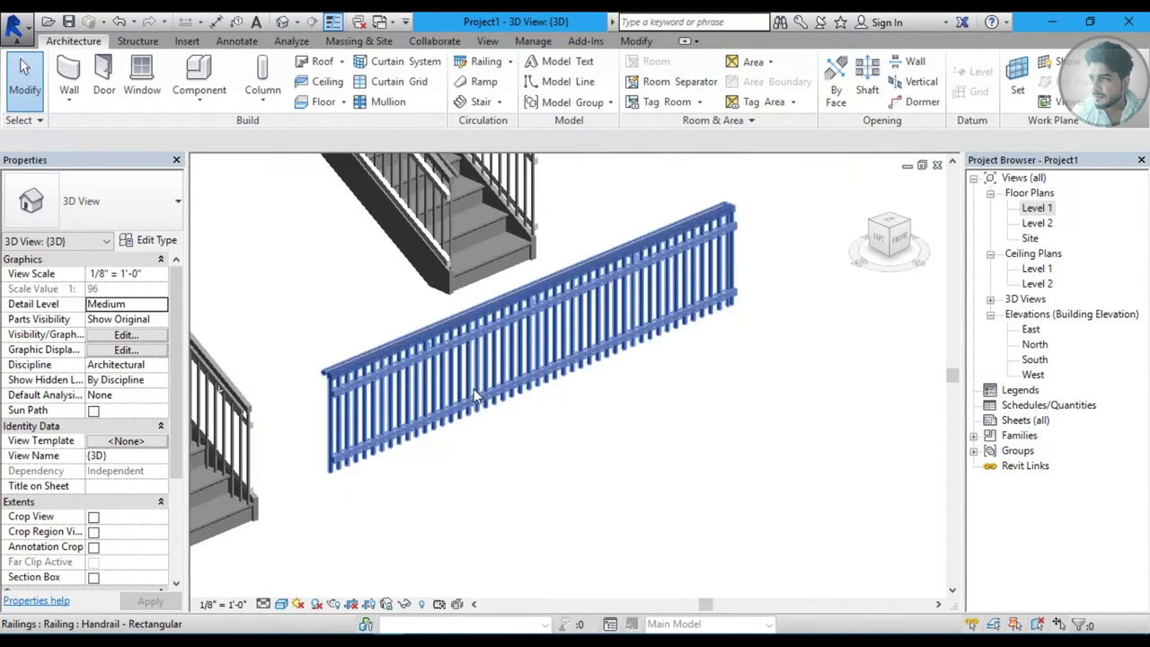
mouse_move(482, 410)
middle_down()
mouse_move(578, 349)
mouse_move(476, 408)
mouse_move(464, 271)
middle_up()
drag(465, 271, 616, 434)
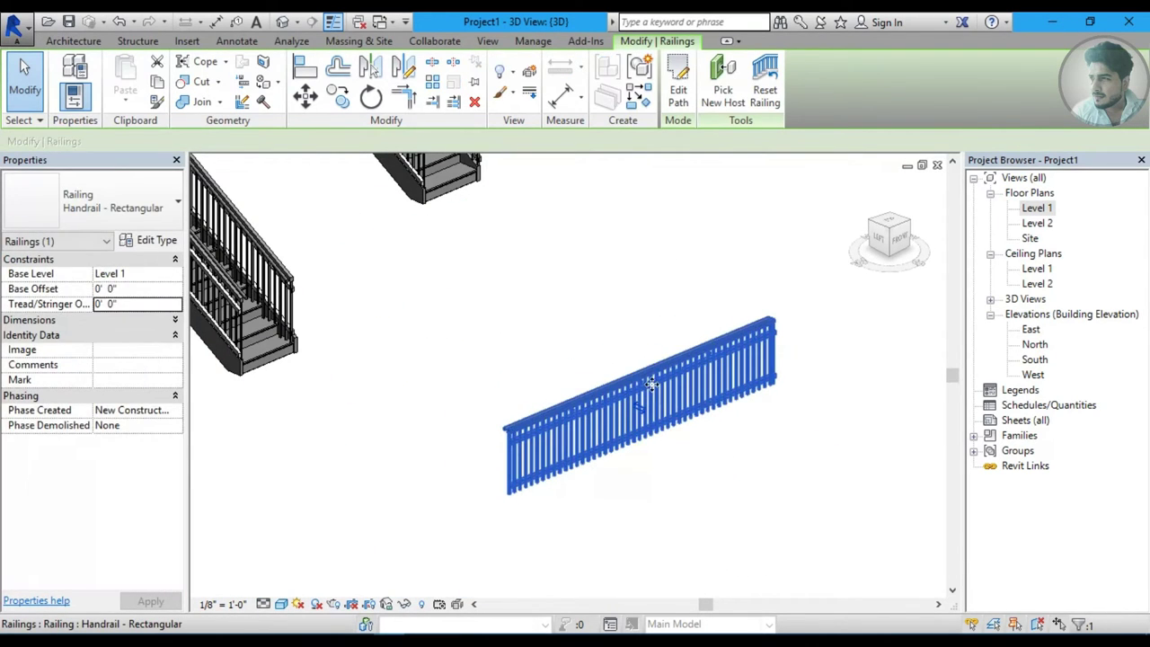
Select the Handrail - Rectangular railing and bring up its Type Properties.
click(611, 278)
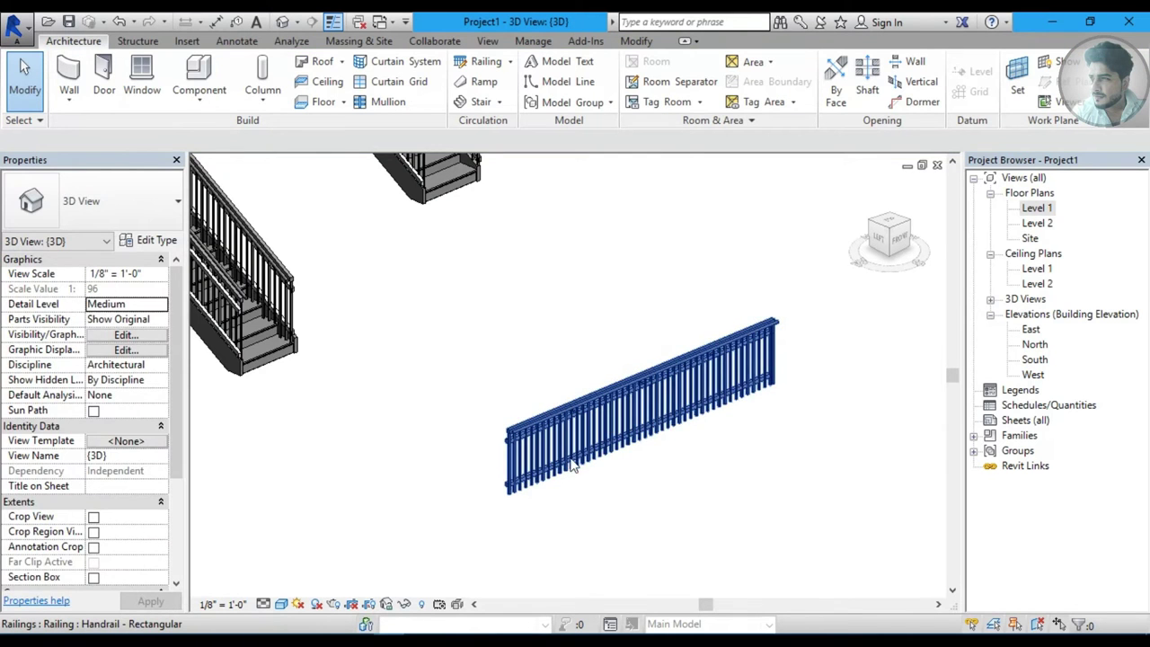
scroll(568, 472, up, 4)
mouse_move(547, 471)
shift+middle_down()
mouse_move(582, 384)
mouse_move(492, 456)
shift+middle_up()
click(583, 384)
middle_drag(593, 439, 530, 458)
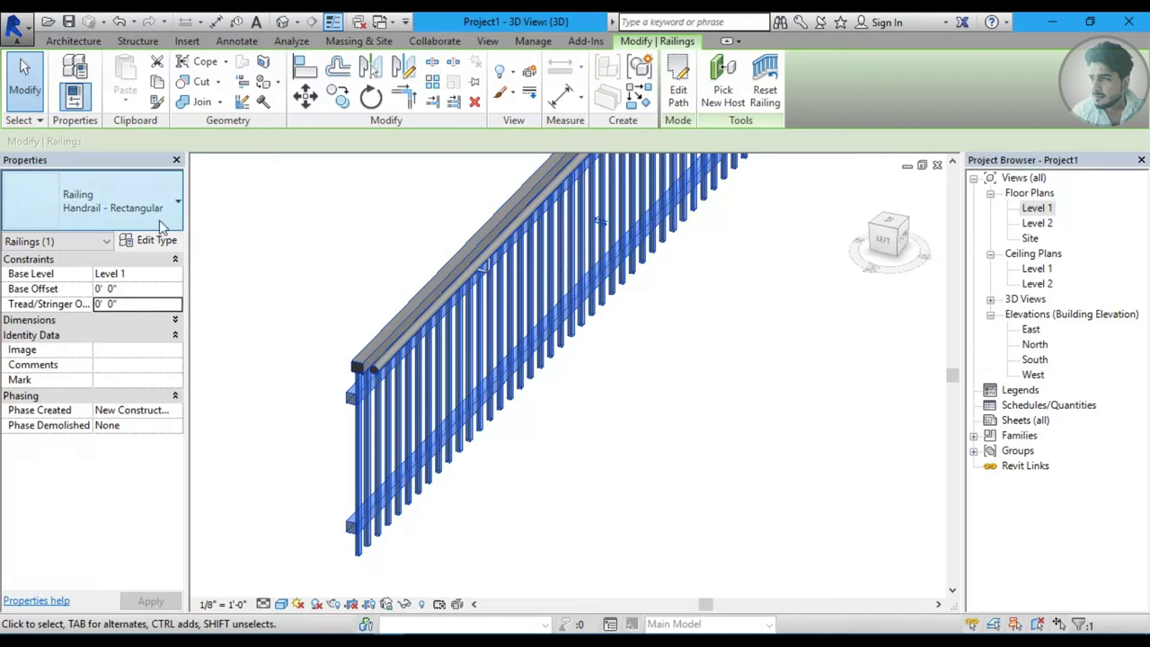
click(156, 241)
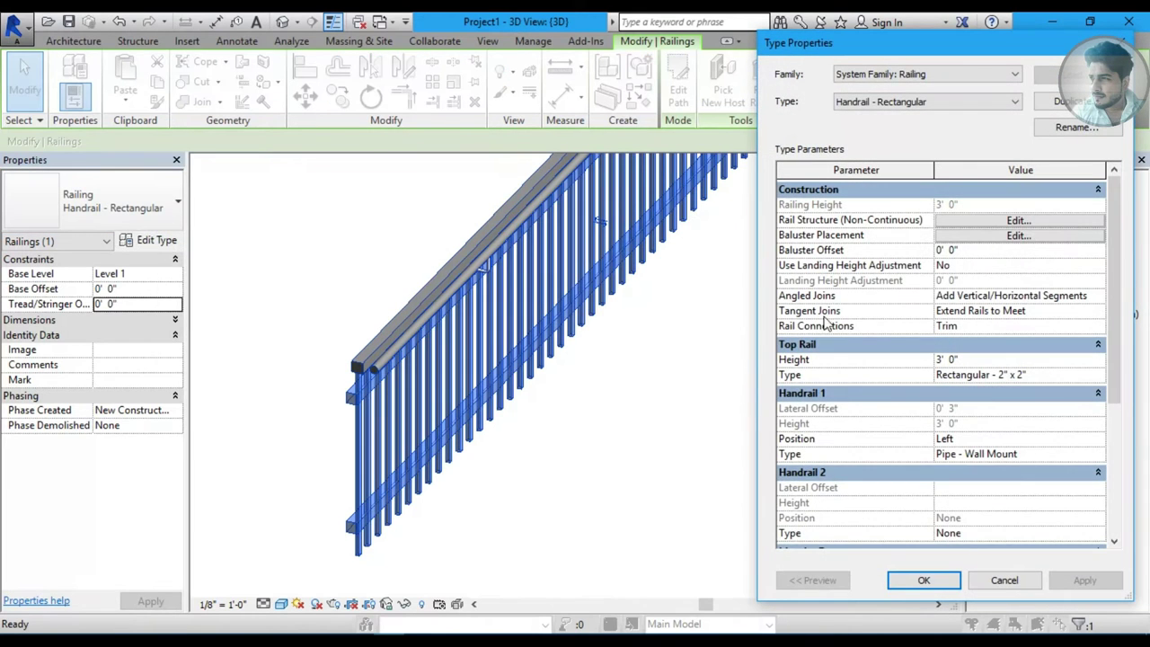
Check the rail structure, then reselect the railing and reopen its Type Properties.
click(1017, 221)
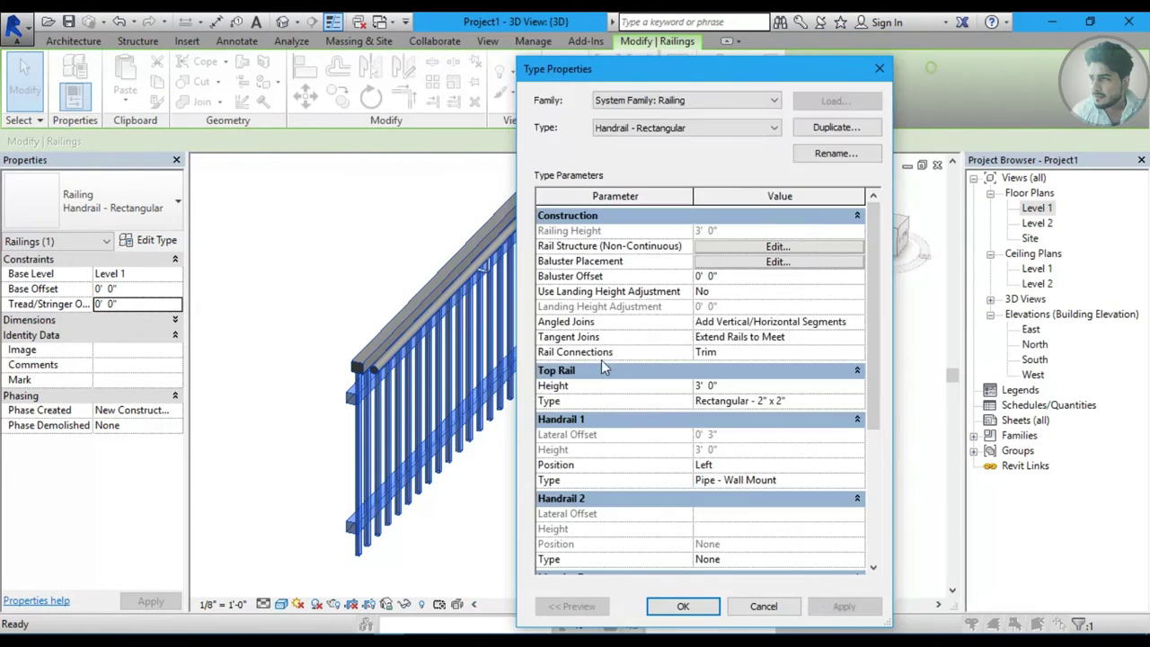
click(944, 68)
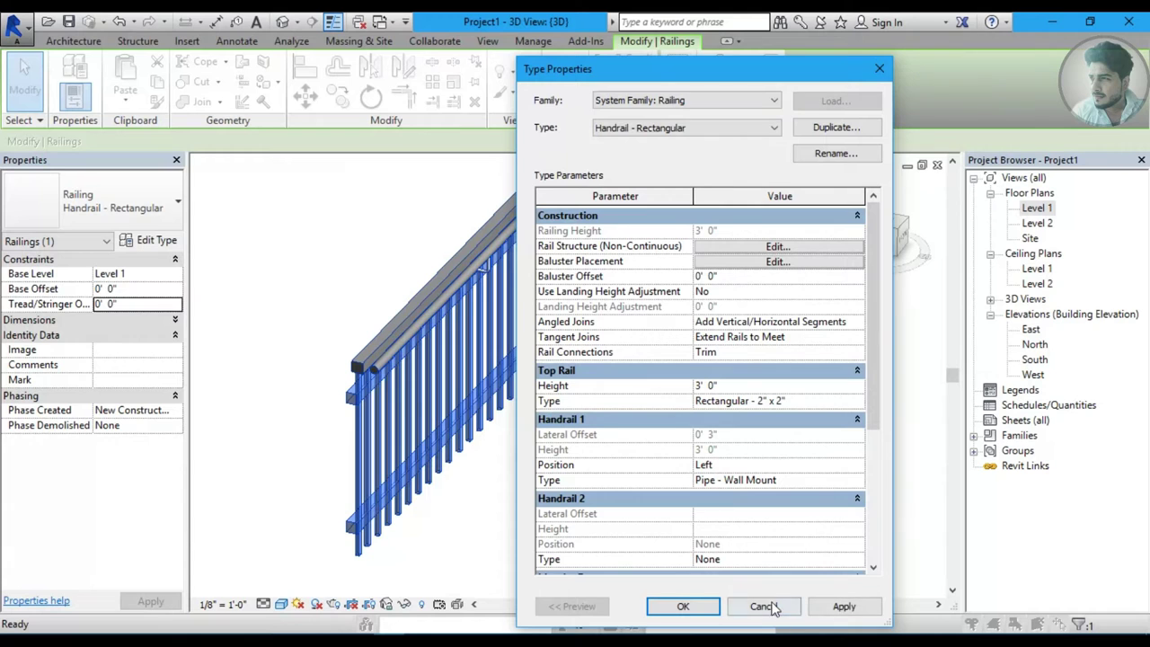
click(773, 611)
mouse_move(642, 401)
shift+middle_down()
mouse_move(606, 455)
mouse_move(588, 454)
shift+middle_up()
click(606, 455)
click(549, 463)
click(153, 240)
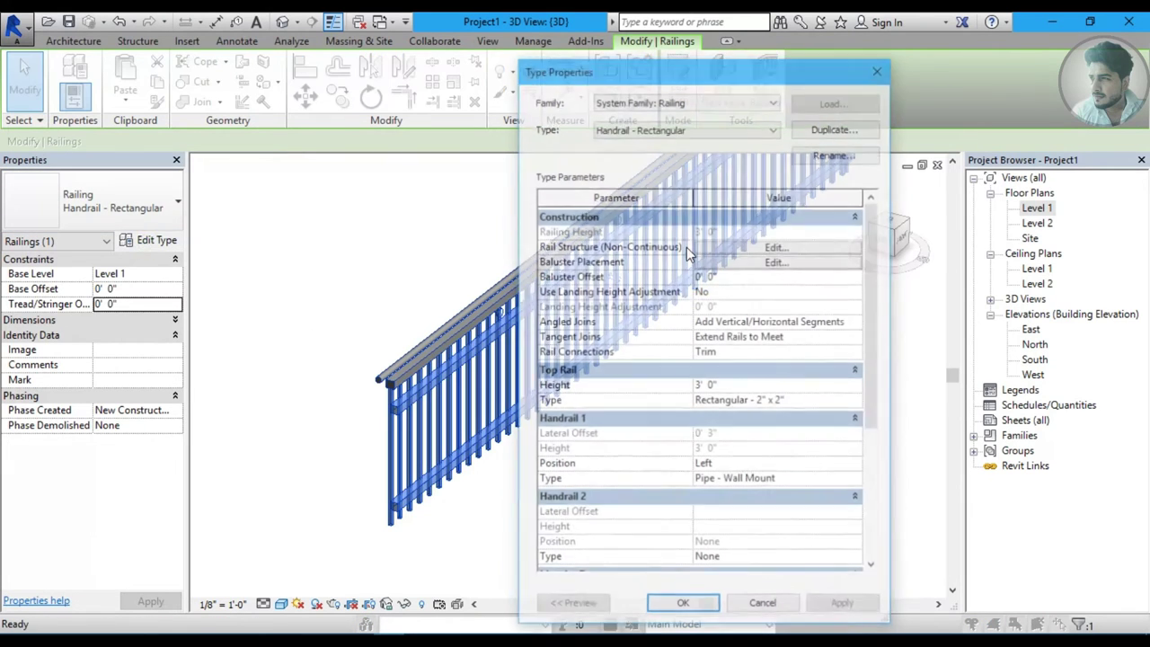
Set both the bottom and top rail offsets to 0' 0" and confirm the type changes.
click(773, 248)
click(674, 180)
text(0' 0")
key(Down)
text(0)
click(685, 181)
click(659, 608)
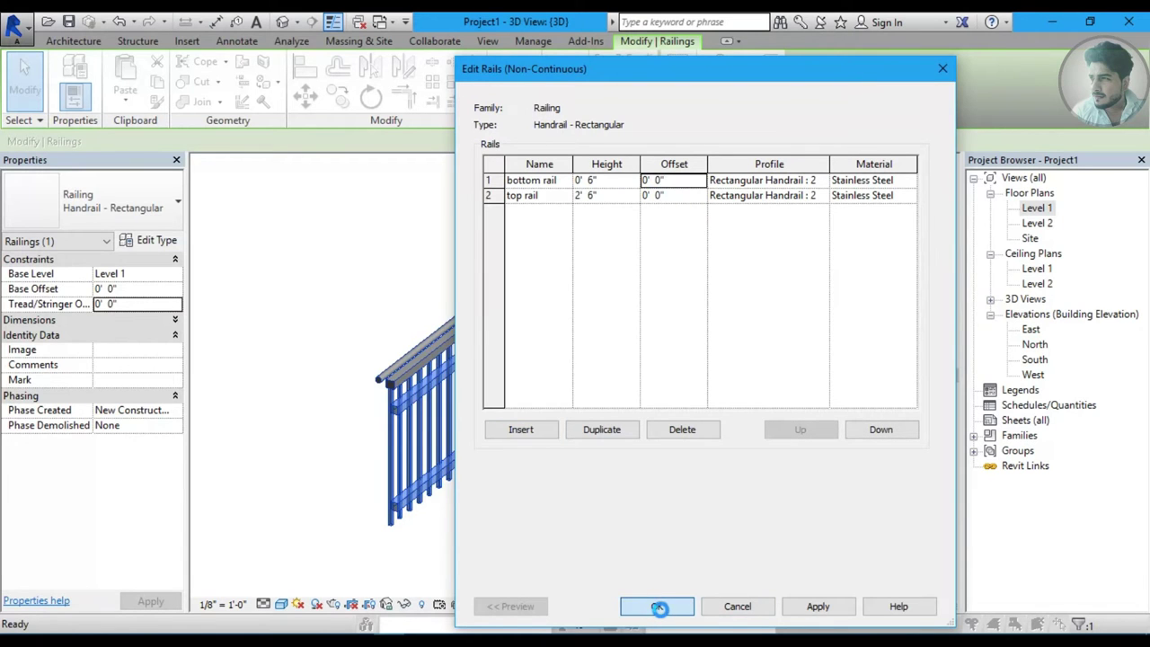
click(684, 606)
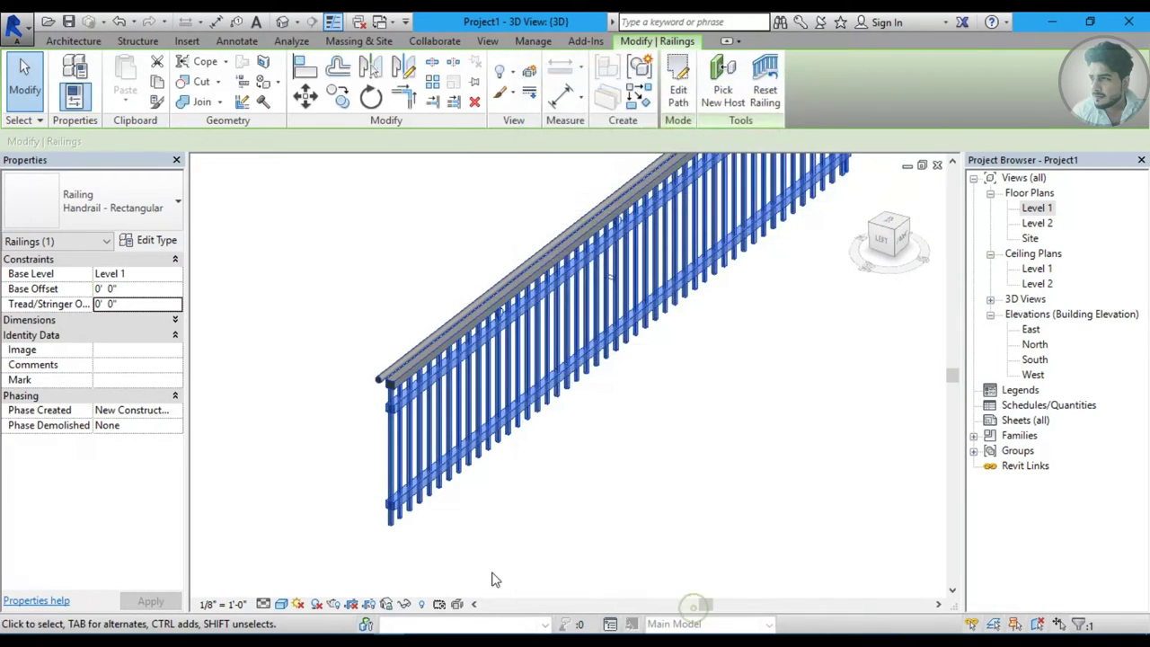
click(493, 580)
scroll(423, 493, up, 5)
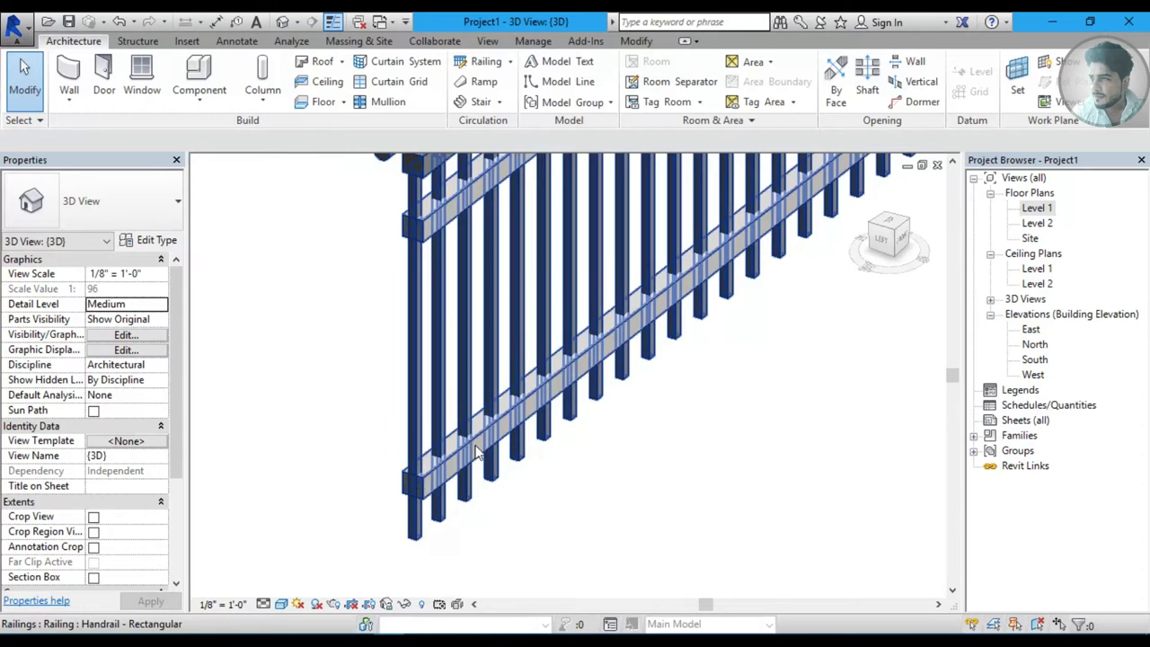
Select the railing and open its baluster placement settings from Type Properties.
scroll(481, 454, down, 3)
mouse_move(593, 517)
middle_down()
mouse_move(589, 451)
mouse_move(532, 441)
mouse_move(552, 423)
middle_up()
click(382, 325)
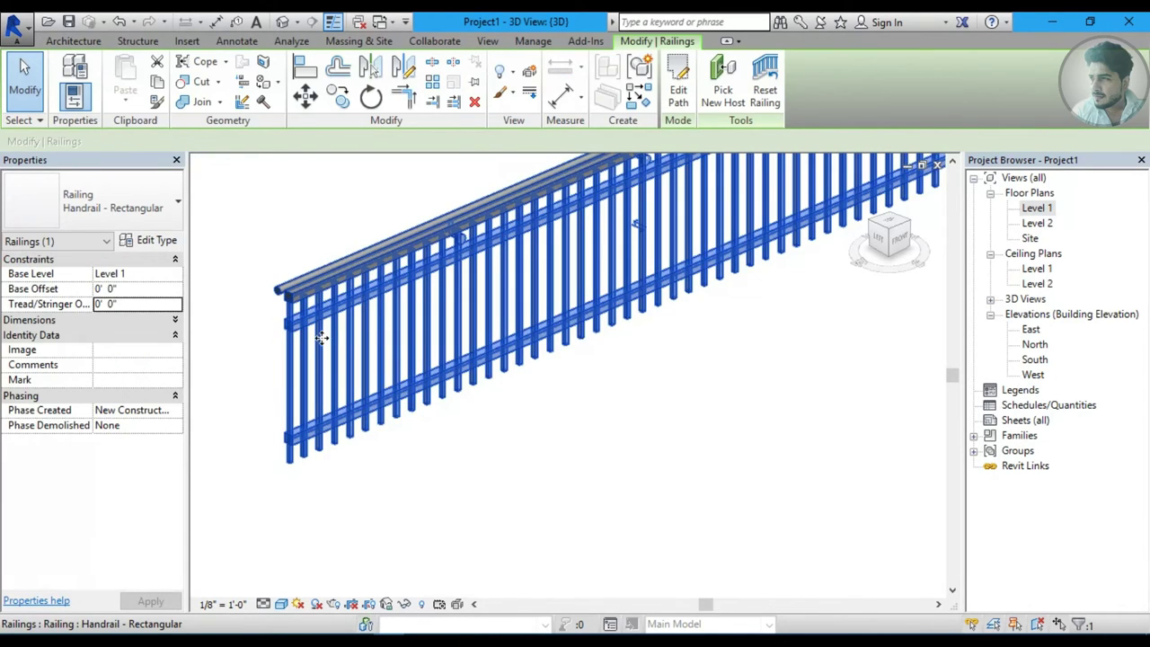
shift+middle_drag(437, 318, 398, 380)
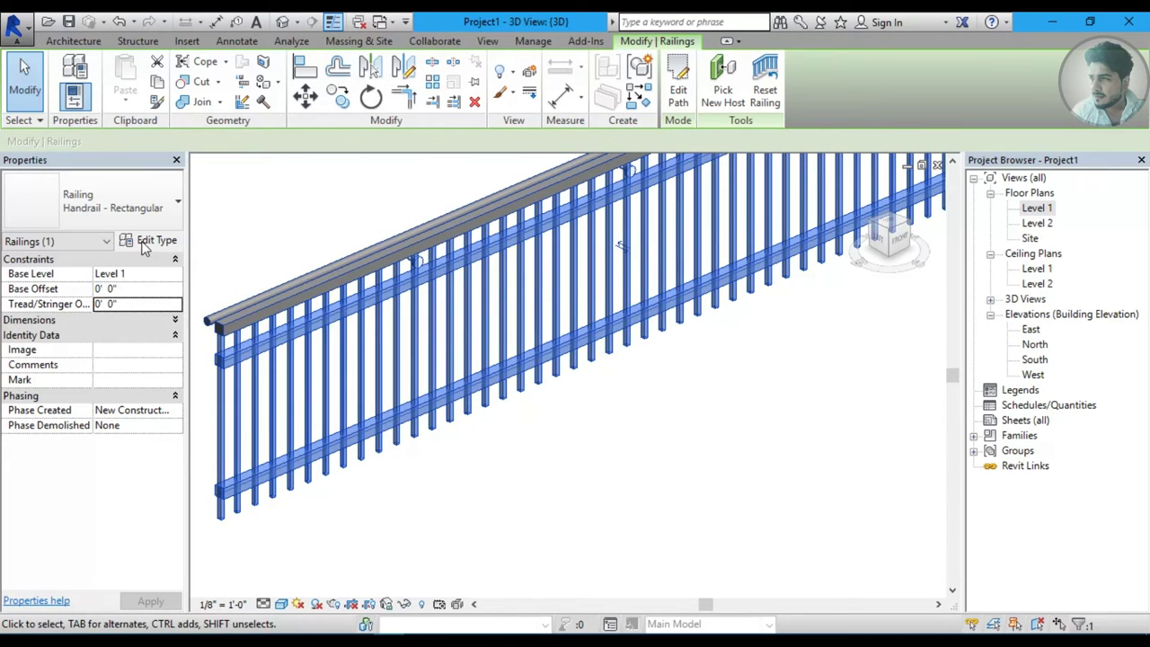
click(149, 241)
mouse_move(721, 36)
mouse_down()
mouse_move(857, 65)
mouse_move(920, 46)
mouse_up()
click(953, 233)
drag(797, 50, 780, 52)
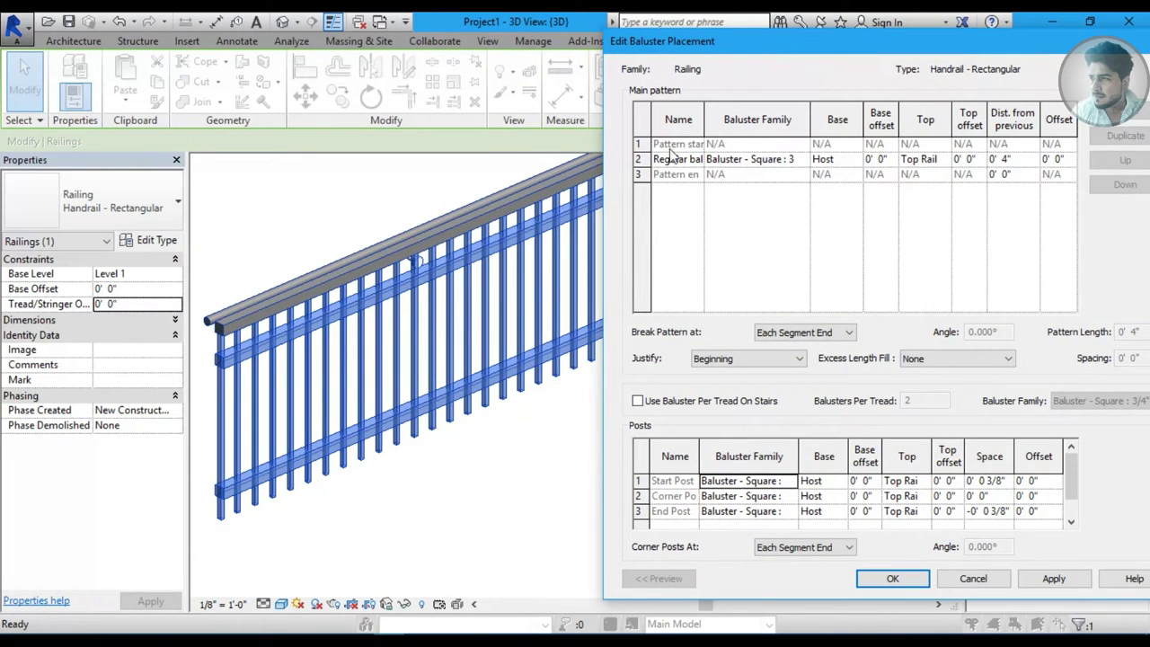
Set the regular baluster family to Baluster - Round : 2" and apply it.
click(728, 159)
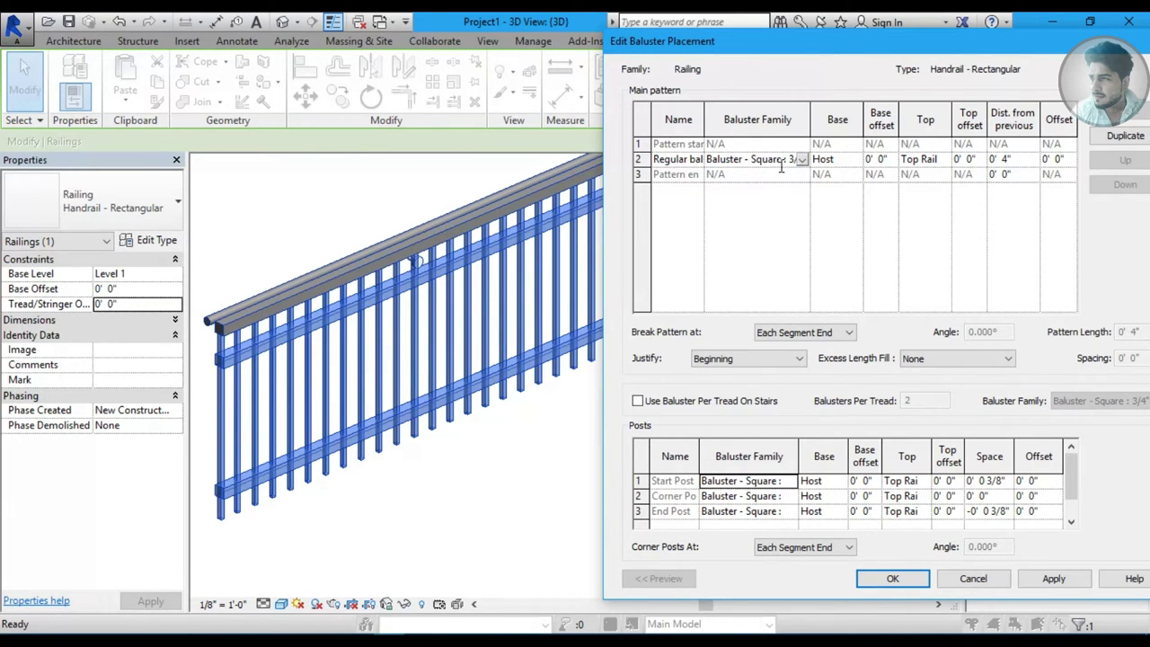
click(803, 159)
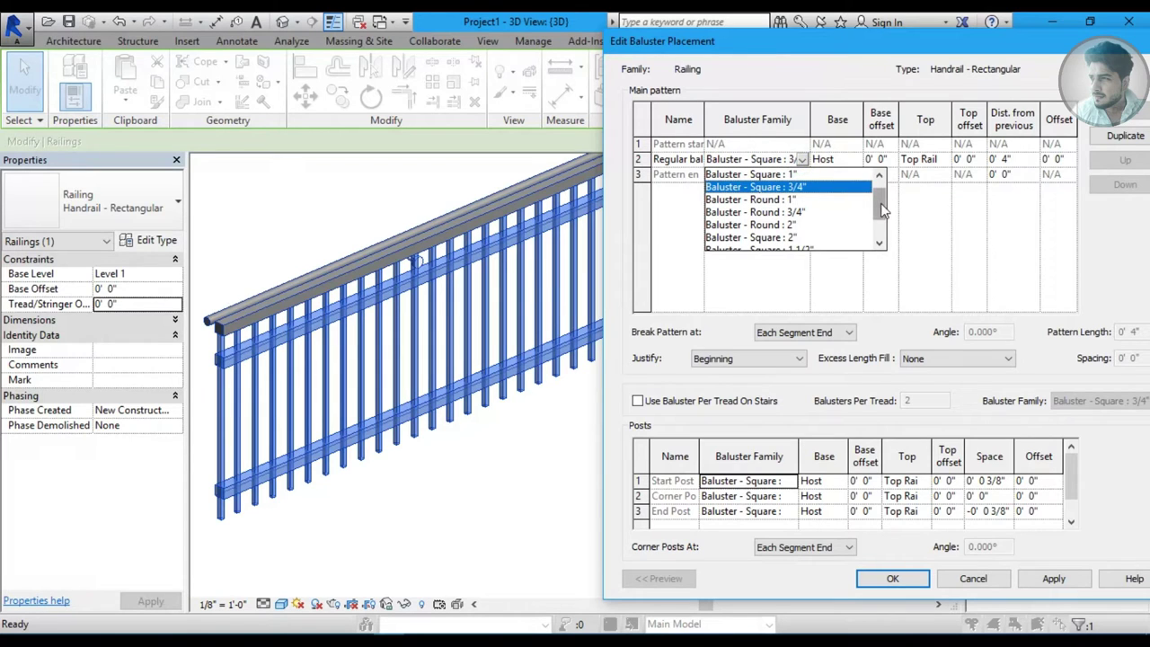
mouse_move(880, 204)
mouse_down()
mouse_move(879, 232)
mouse_move(879, 202)
mouse_up()
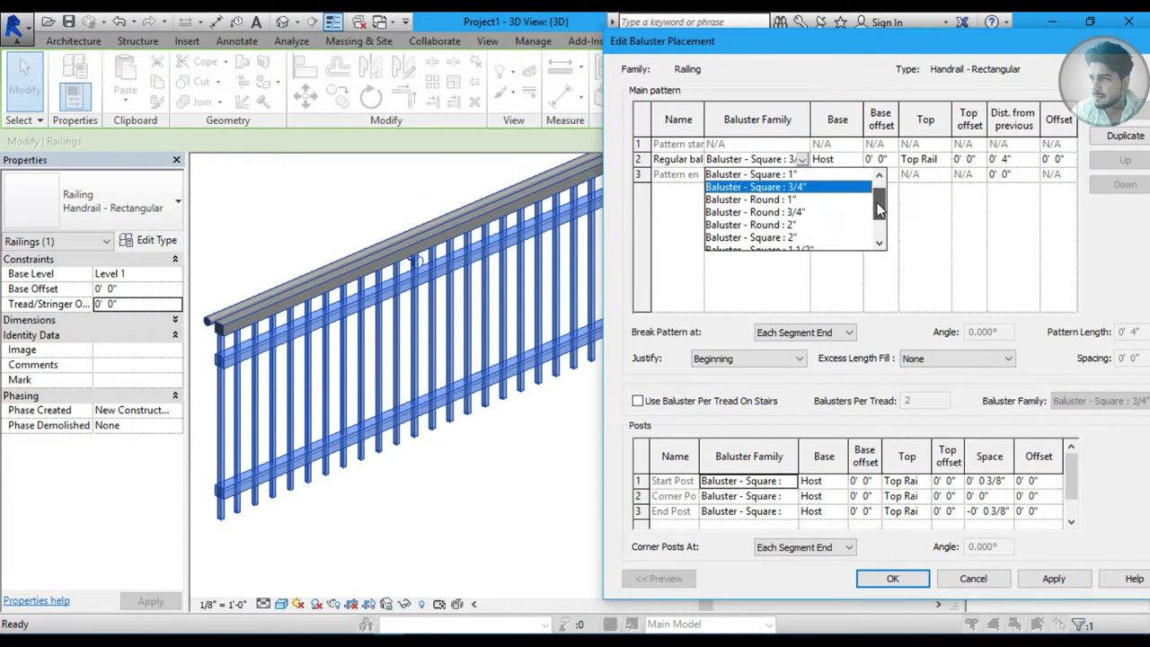
click(796, 200)
click(803, 160)
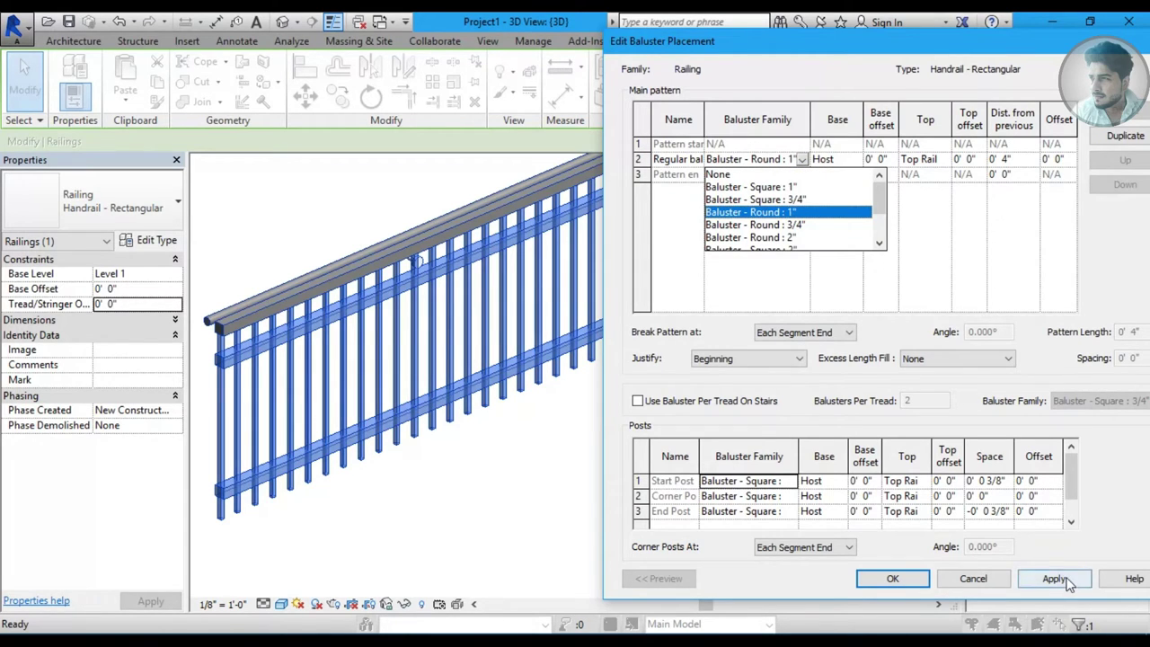
click(1053, 579)
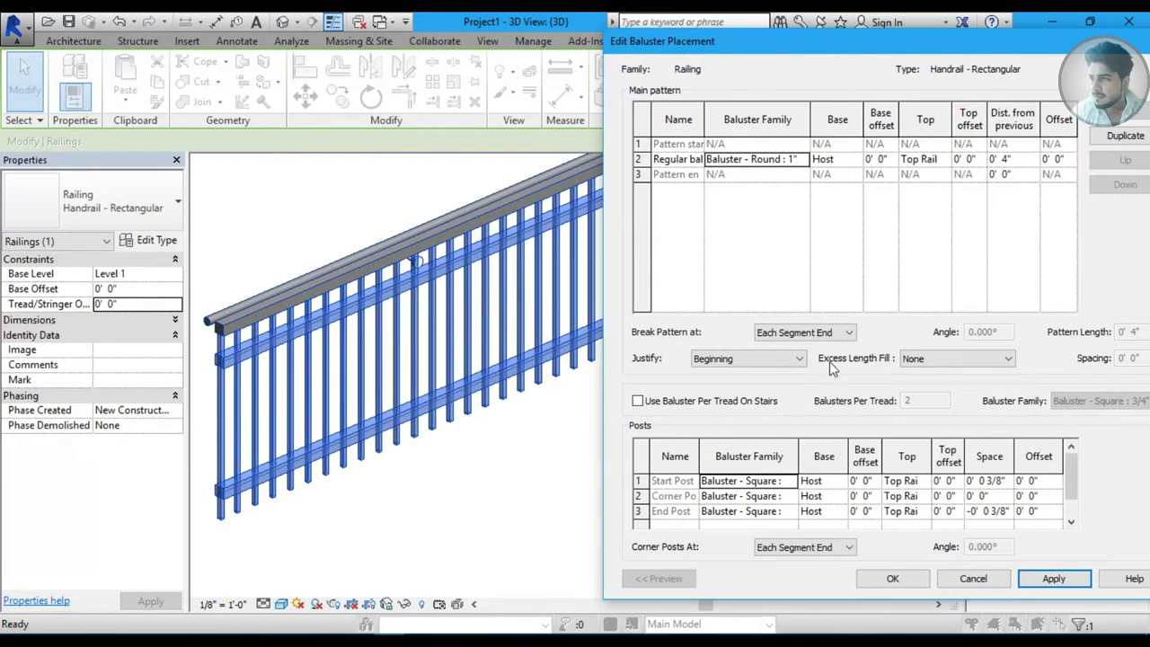
click(803, 160)
click(775, 238)
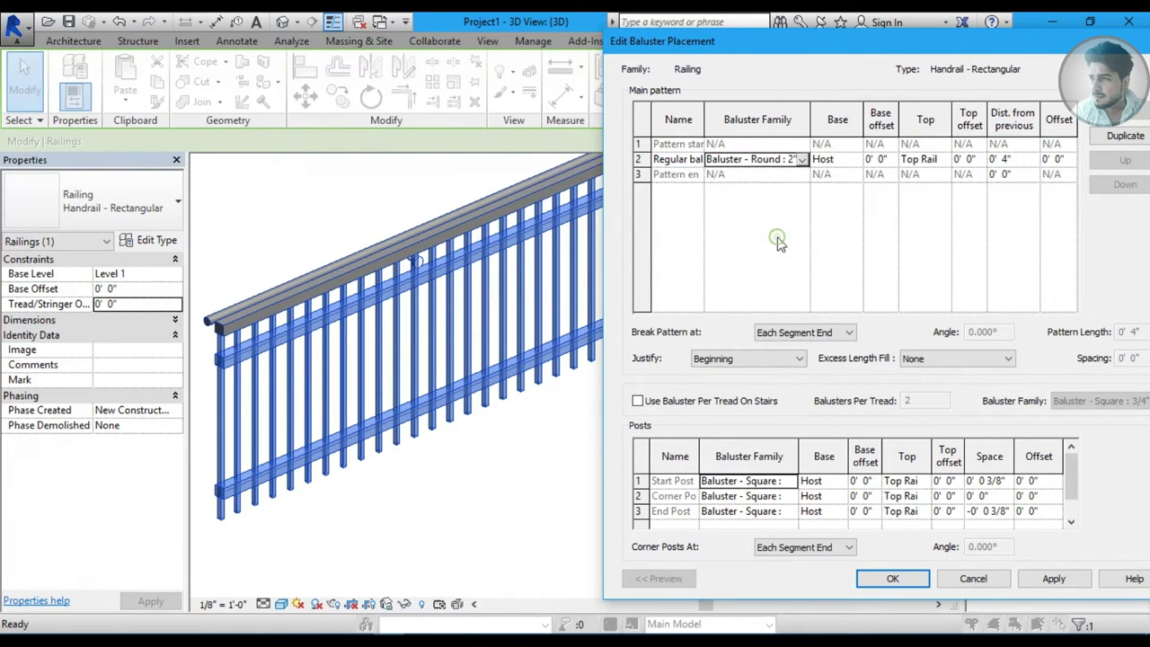
click(1053, 579)
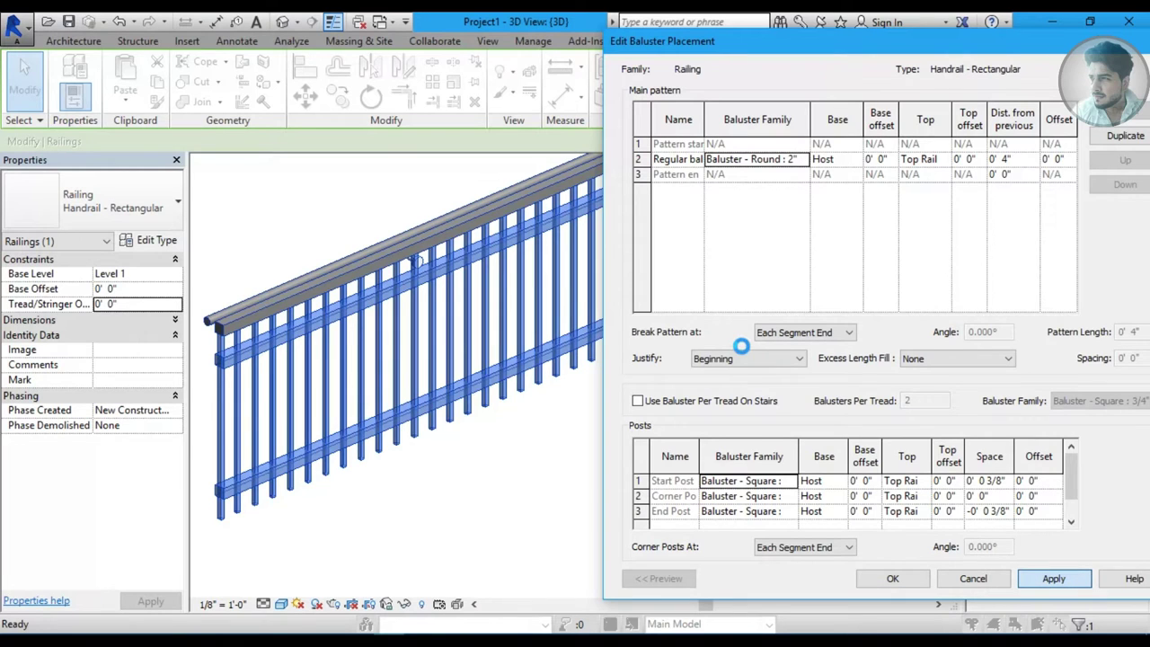
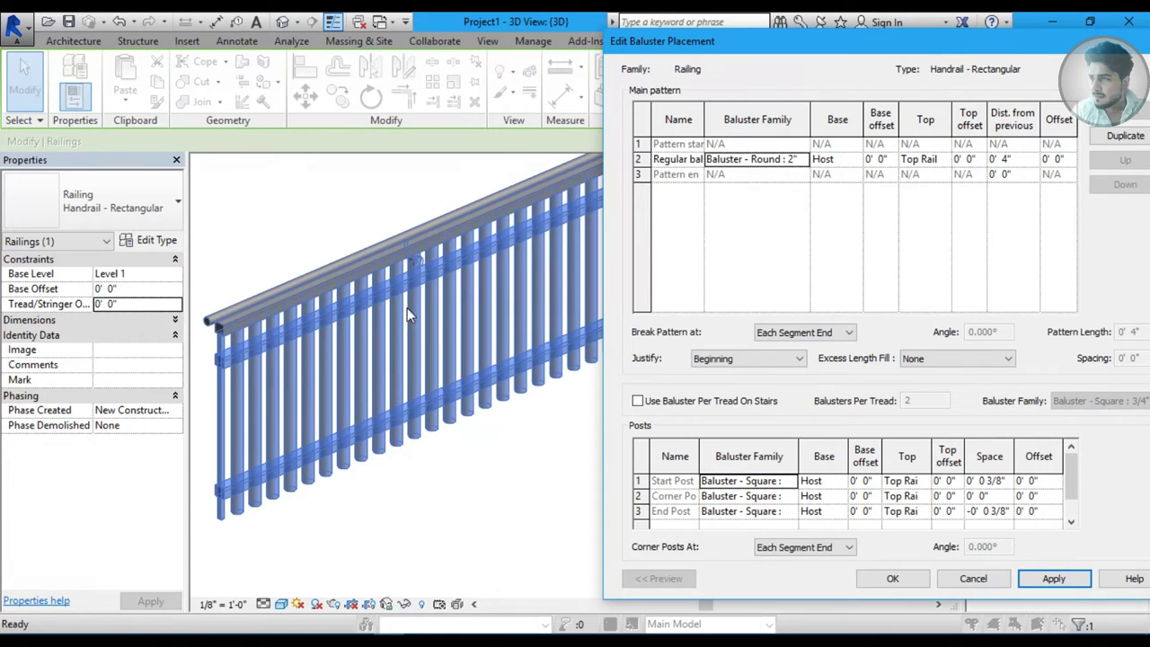
Swap the regular baluster family from Round 2" to Baluster - Round : 1" and apply.
click(804, 160)
scroll(803, 227, down, 1)
scroll(800, 239, down, 2)
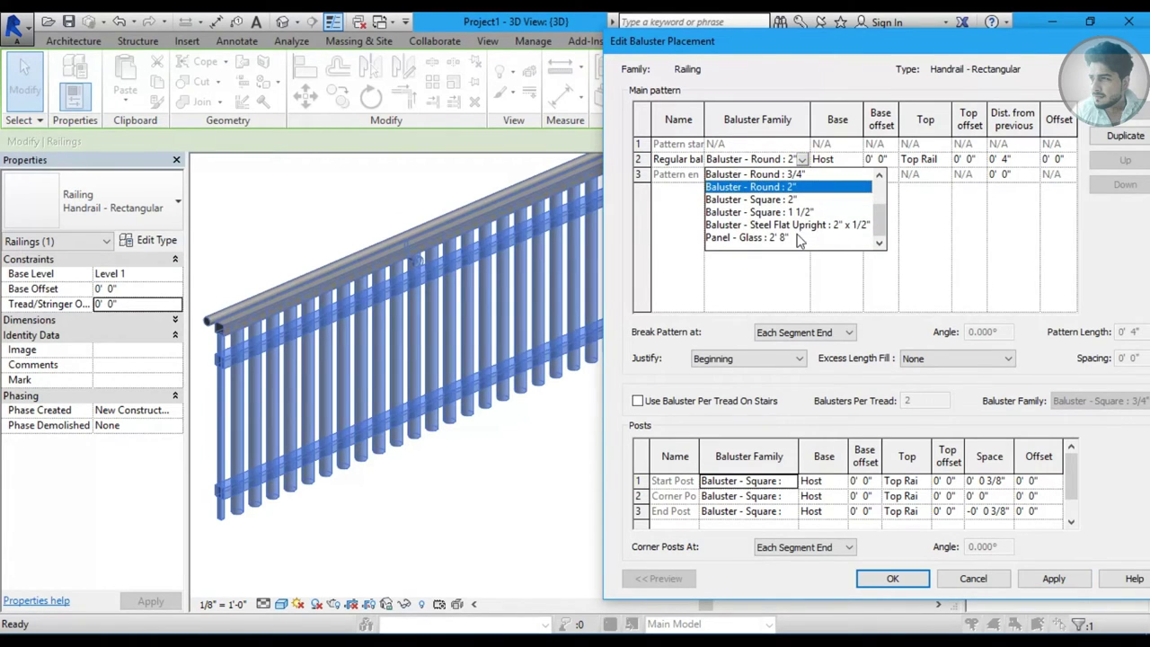
scroll(795, 232, up, 2)
scroll(791, 225, up, 1)
click(778, 213)
click(1052, 578)
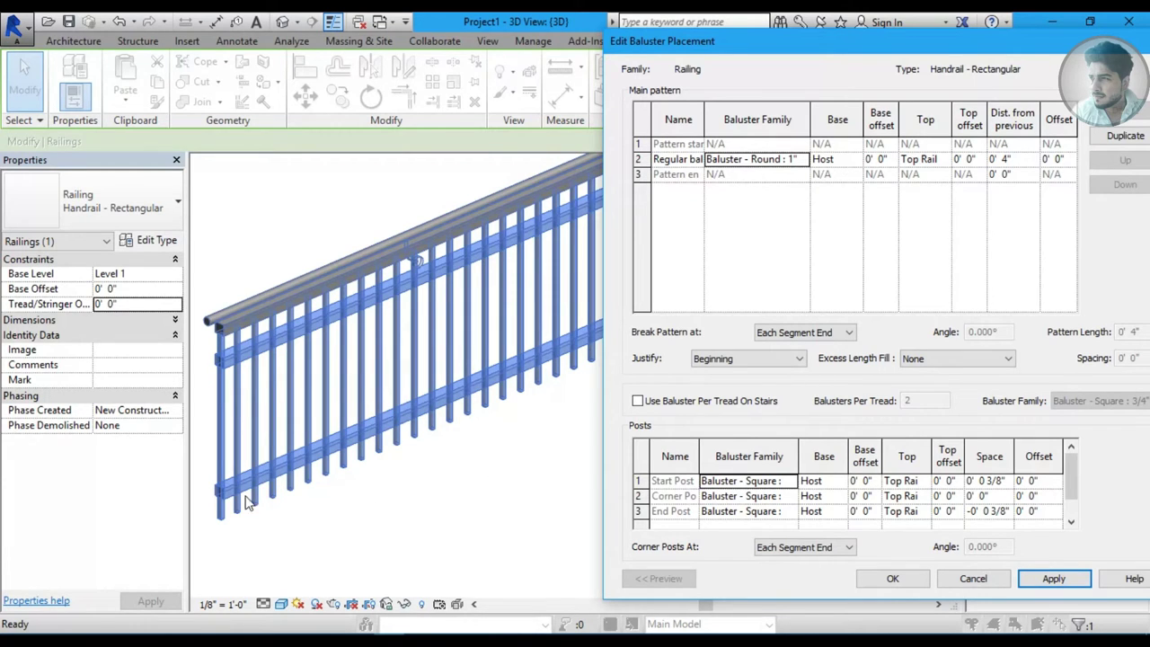
click(838, 162)
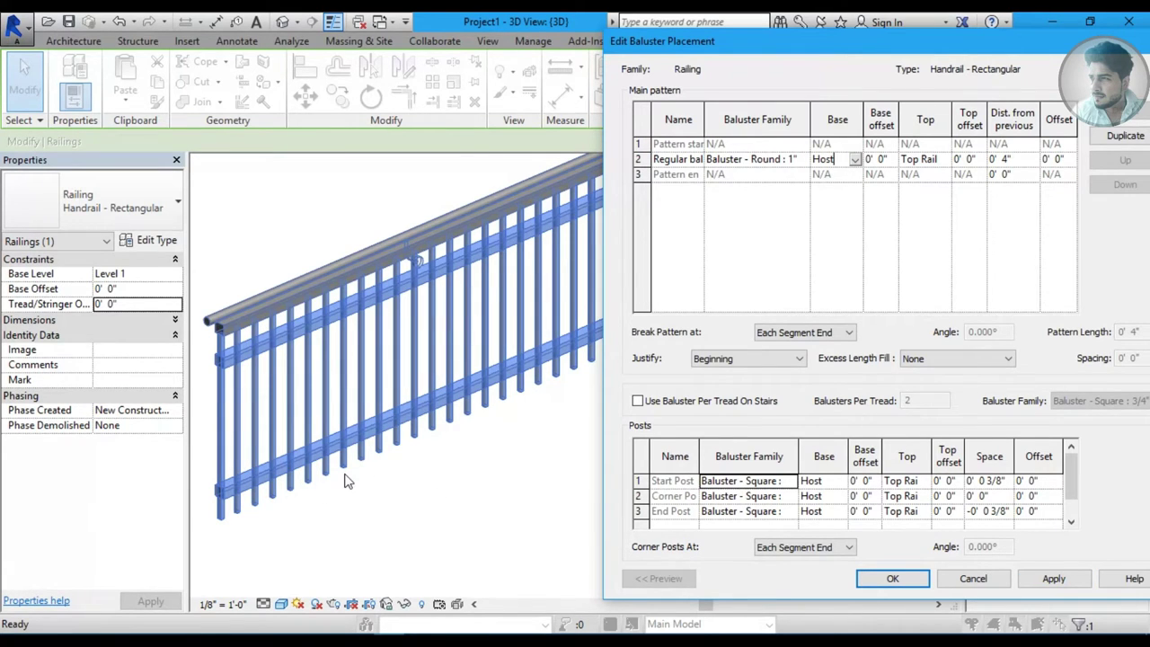
click(856, 161)
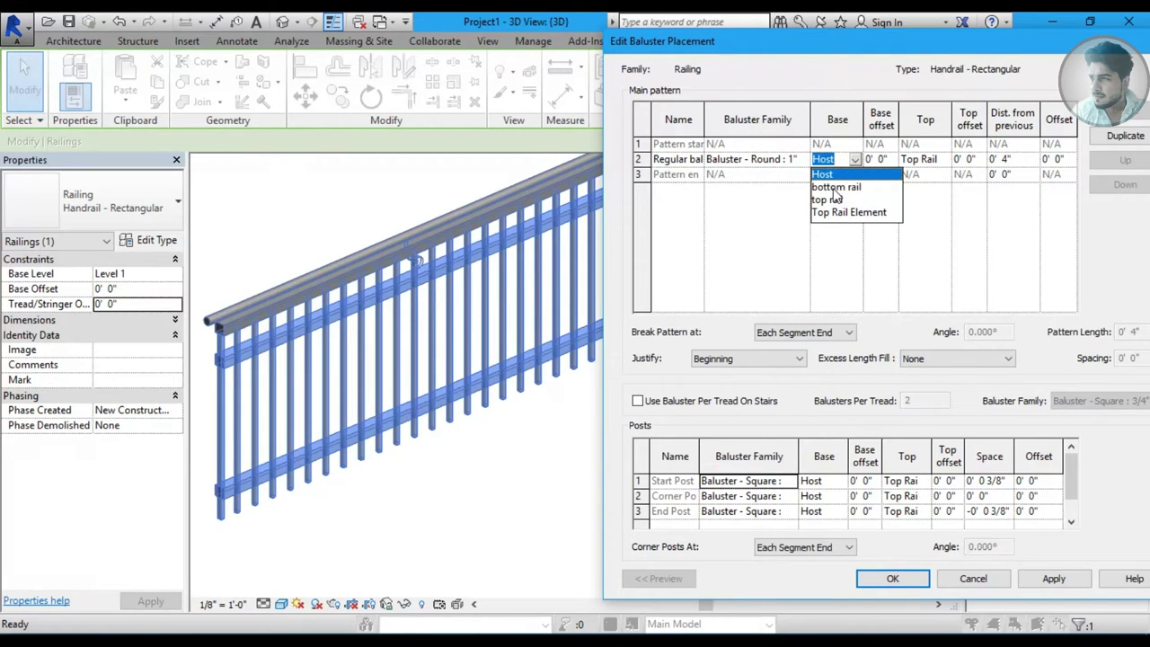
Set the regular balusters' Base to bottom rail and Top to top rail, and apply.
click(836, 187)
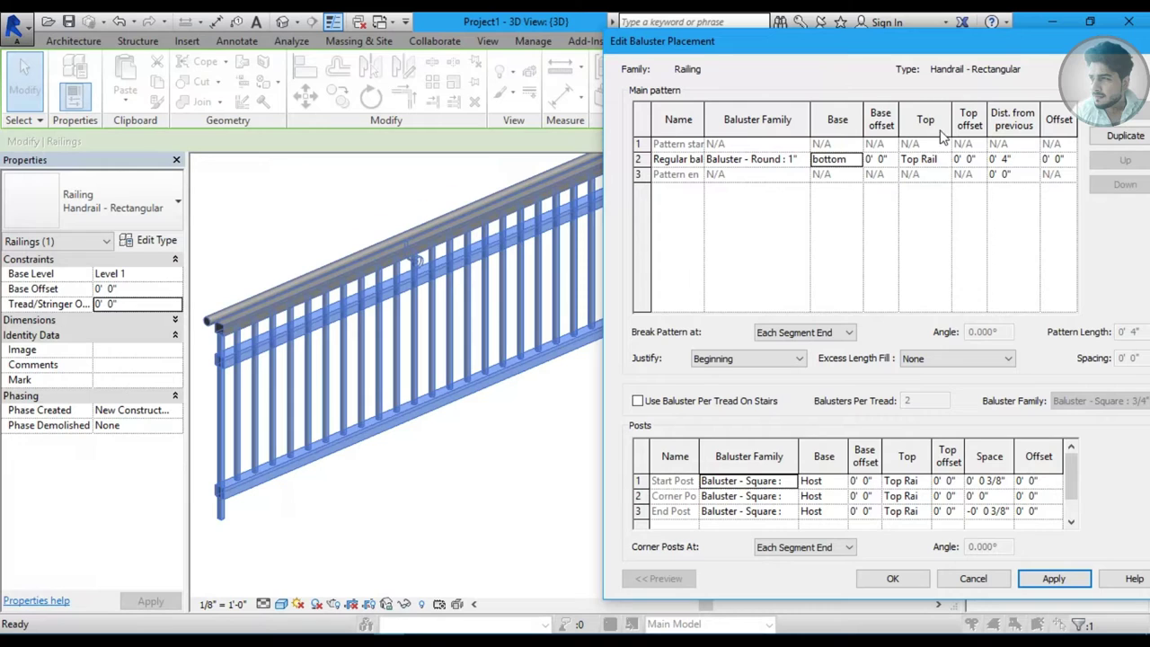
click(944, 162)
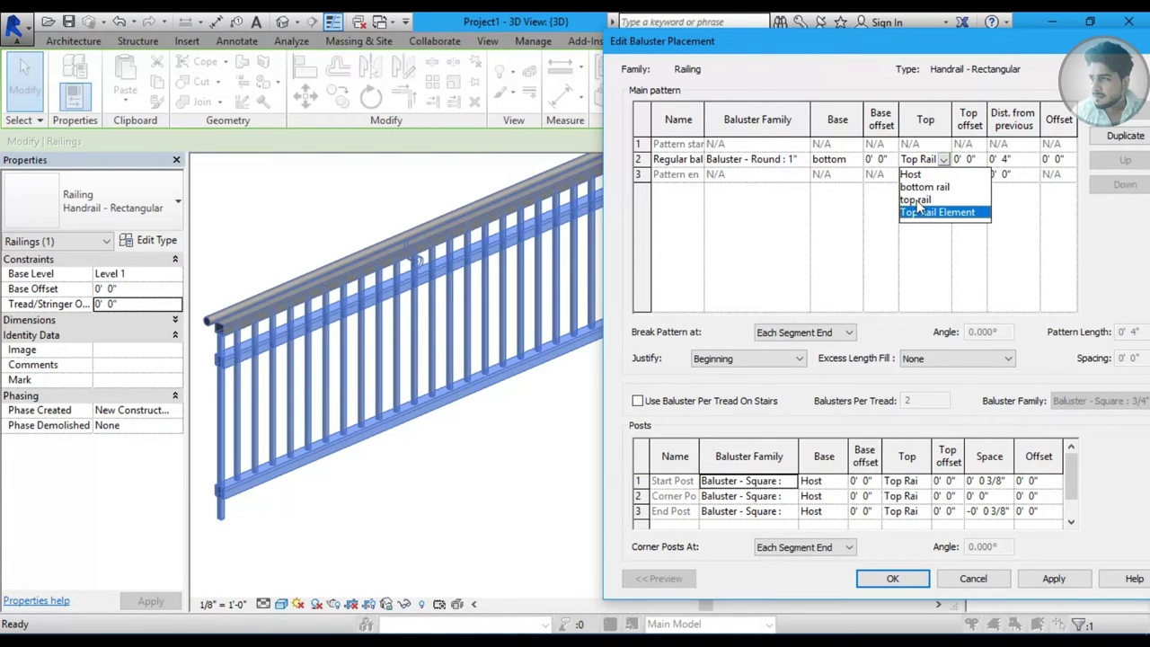
click(919, 200)
click(1053, 578)
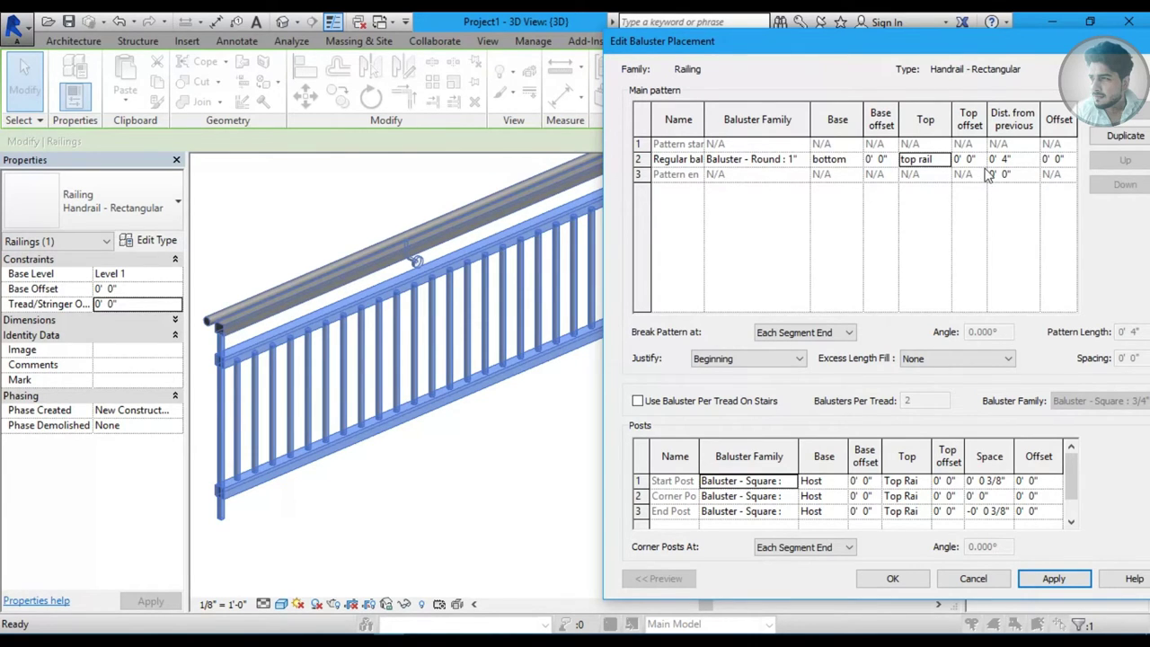
click(944, 159)
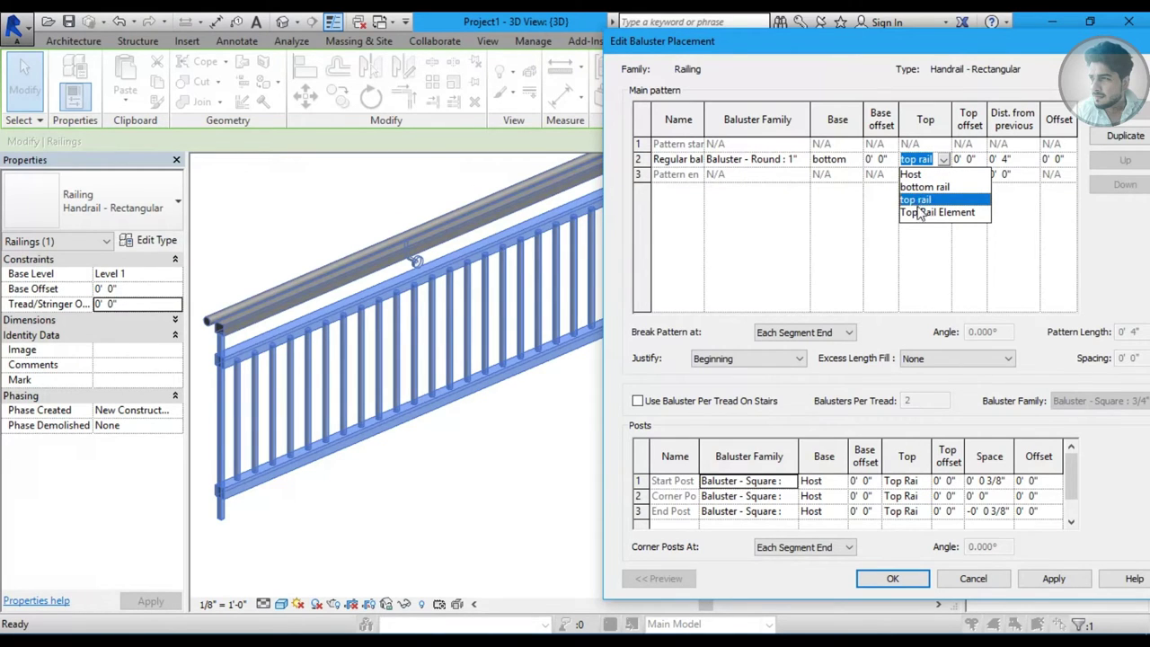
click(888, 160)
double_click(892, 159)
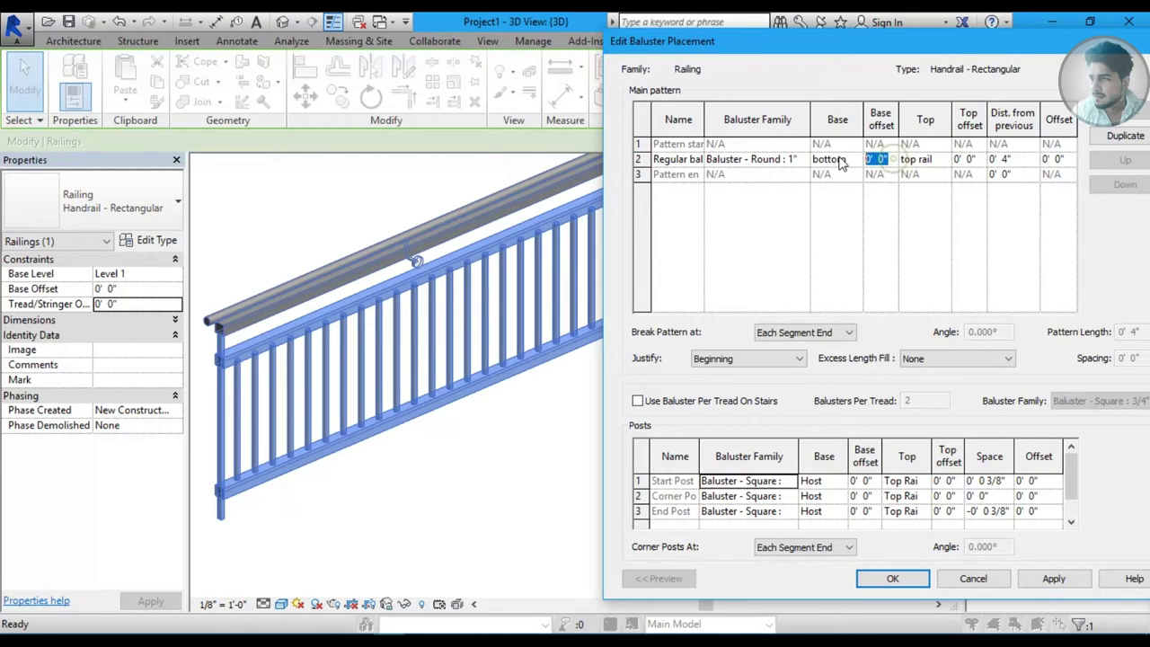
text(1)
click(1057, 583)
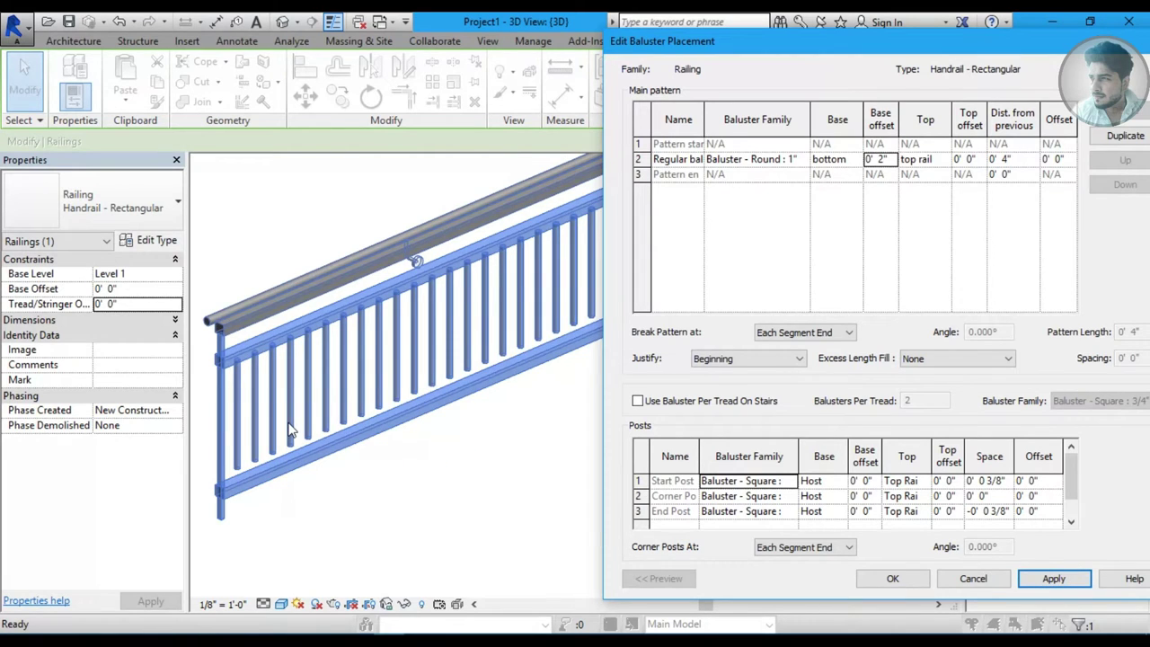
click(857, 159)
click(838, 178)
click(1077, 580)
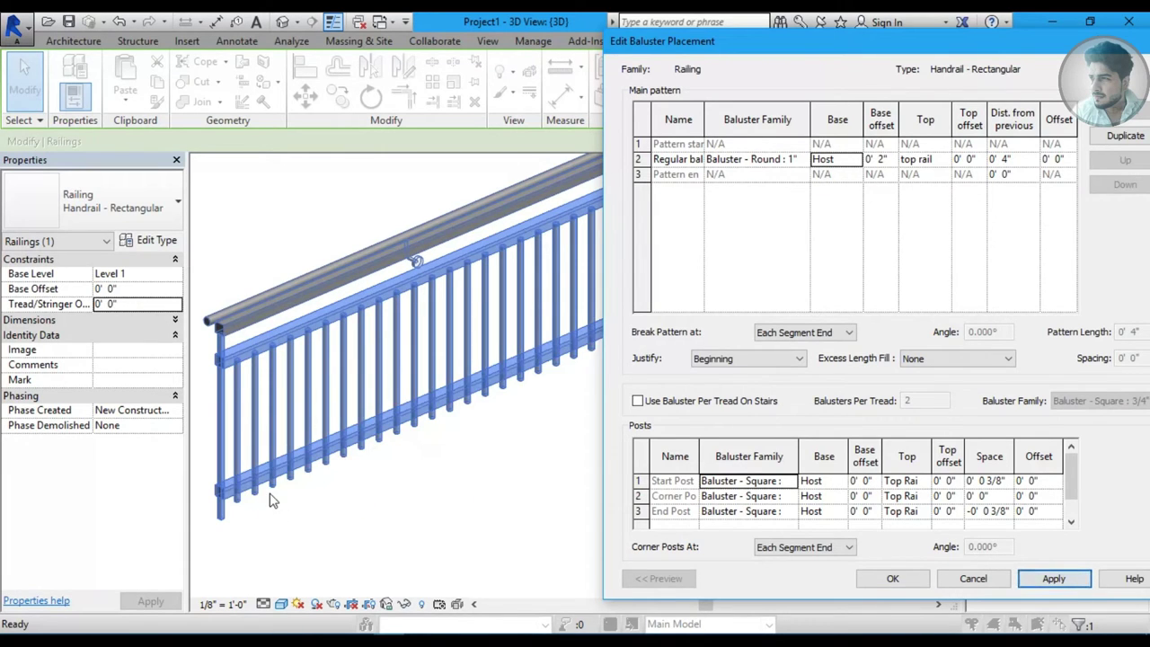
click(856, 159)
click(836, 196)
click(857, 159)
click(832, 184)
key(Tab)
text(0)
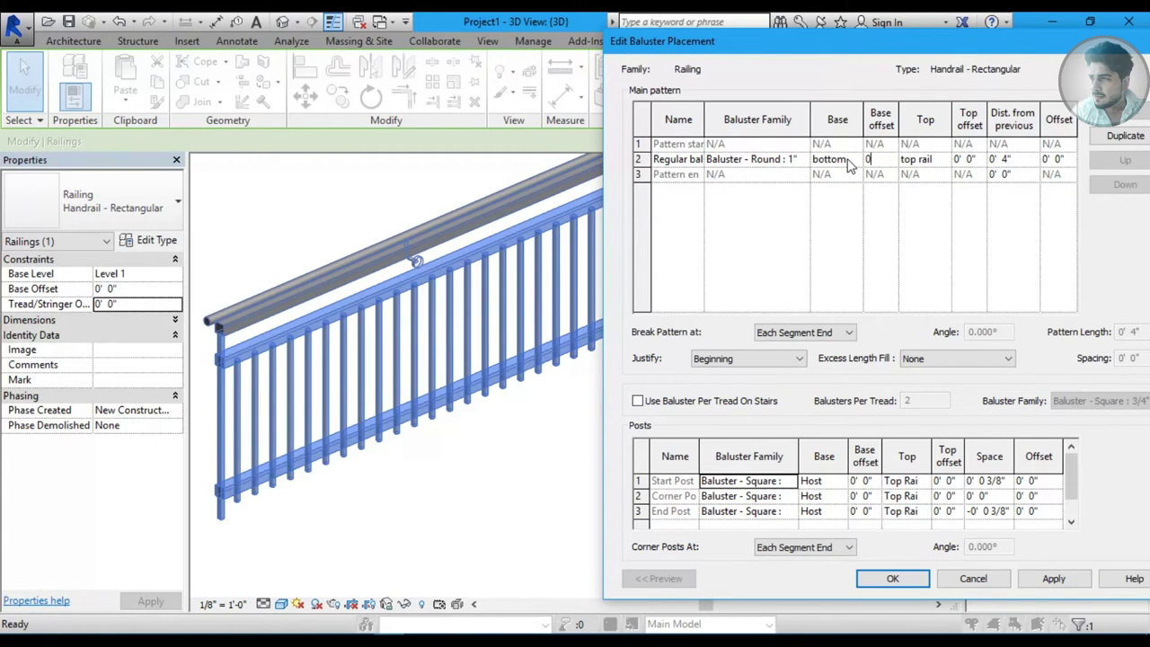
click(971, 167)
click(1054, 578)
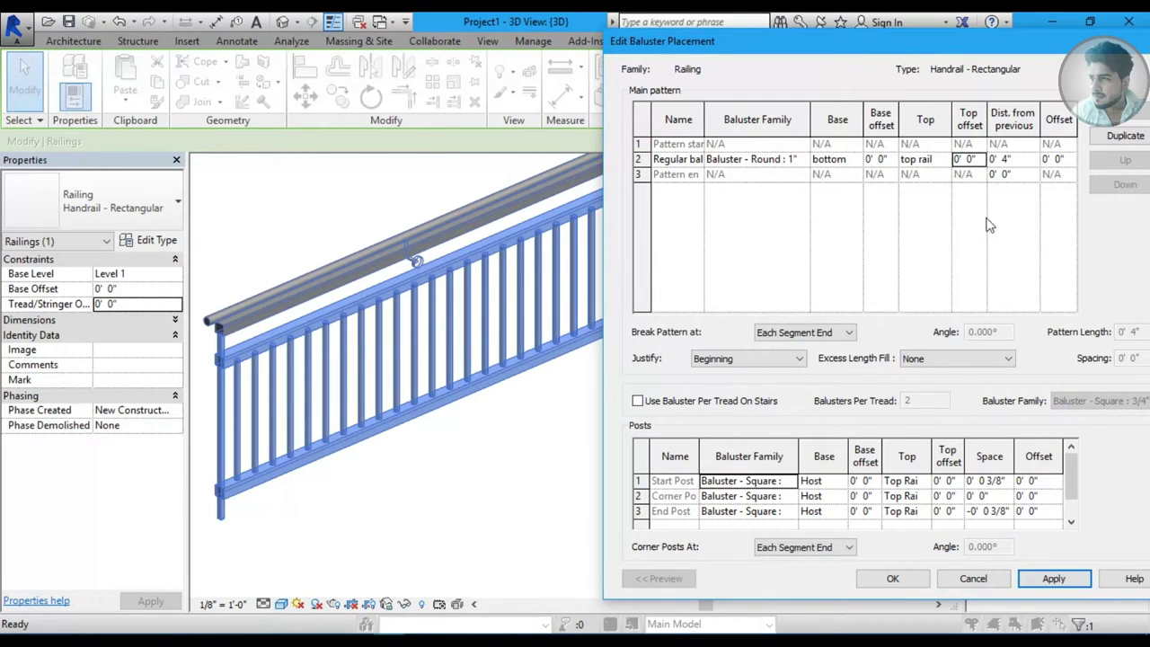
click(1025, 158)
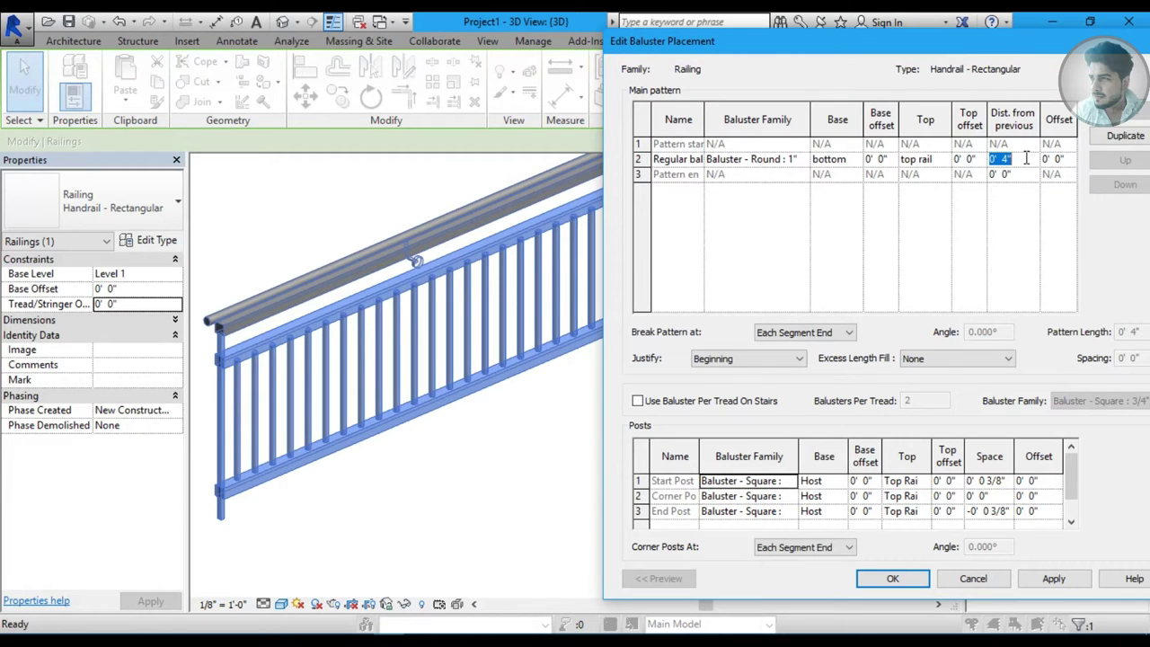
text(8)
click(1052, 578)
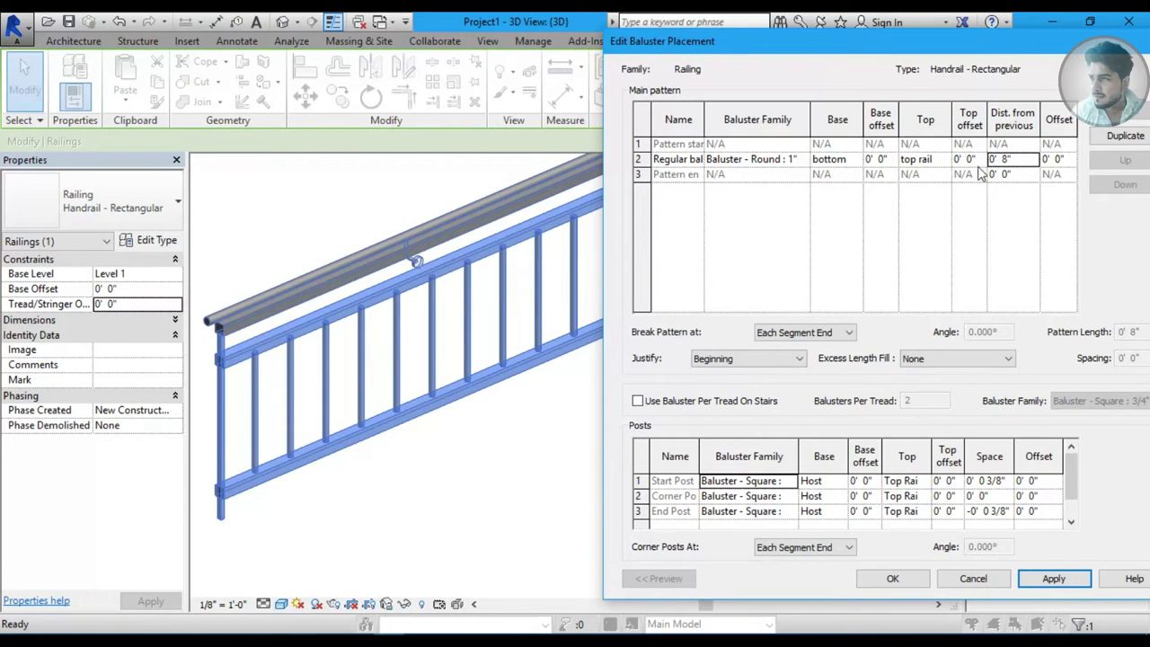
click(1025, 160)
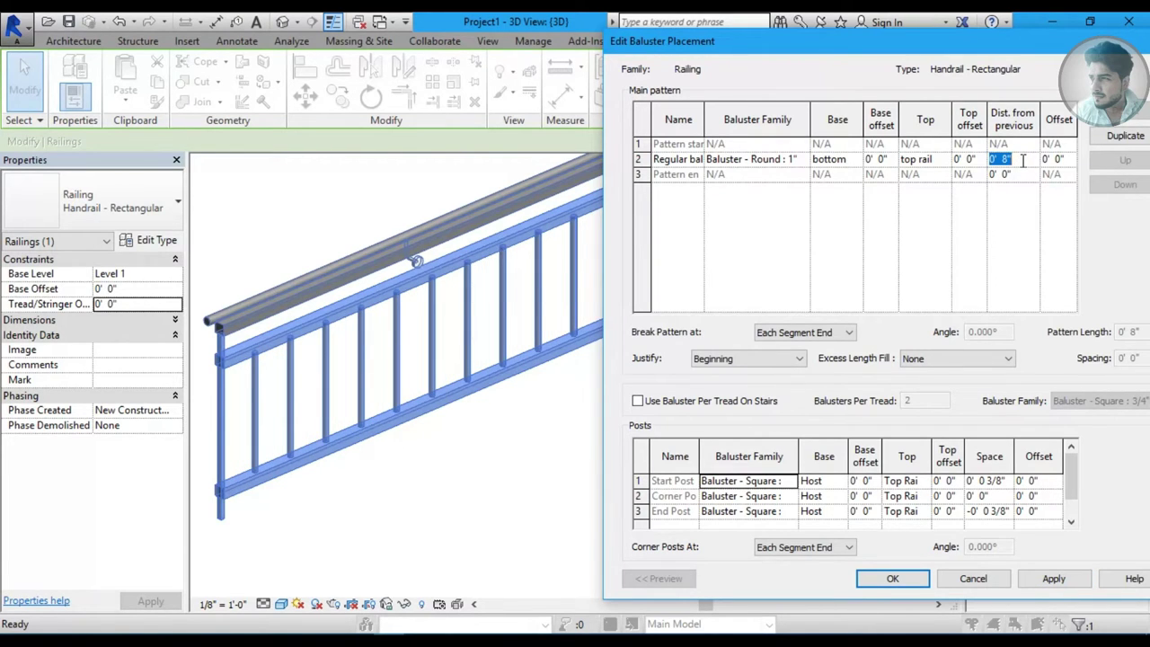
text(4")
click(1053, 579)
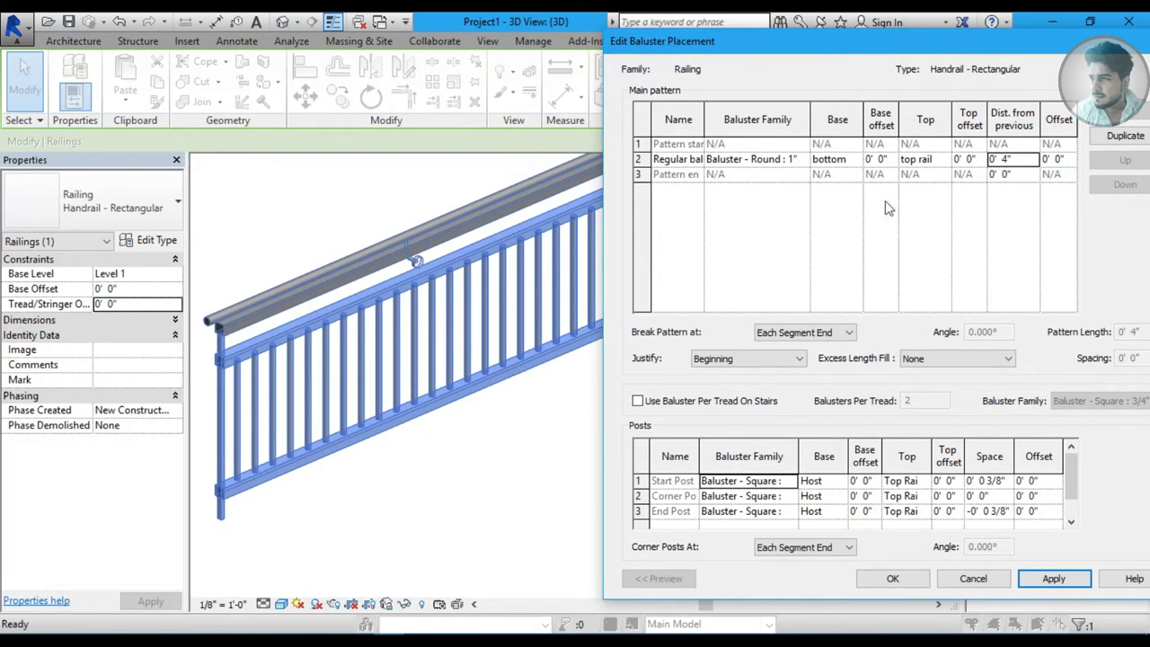
click(1068, 160)
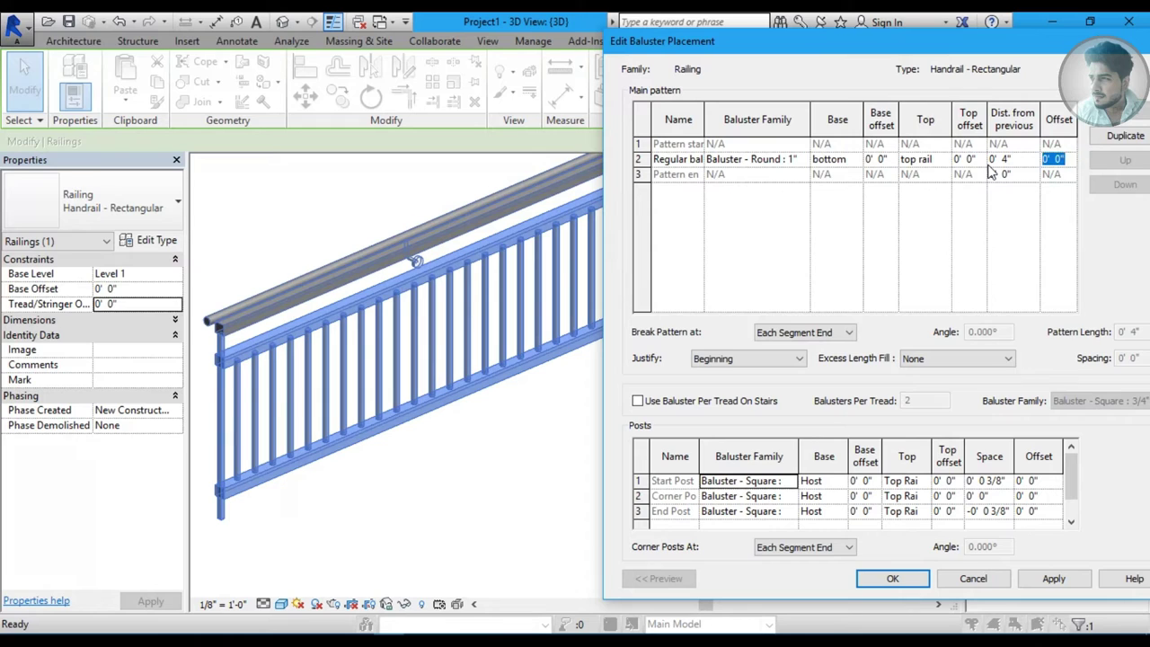
text(1)
click(1052, 579)
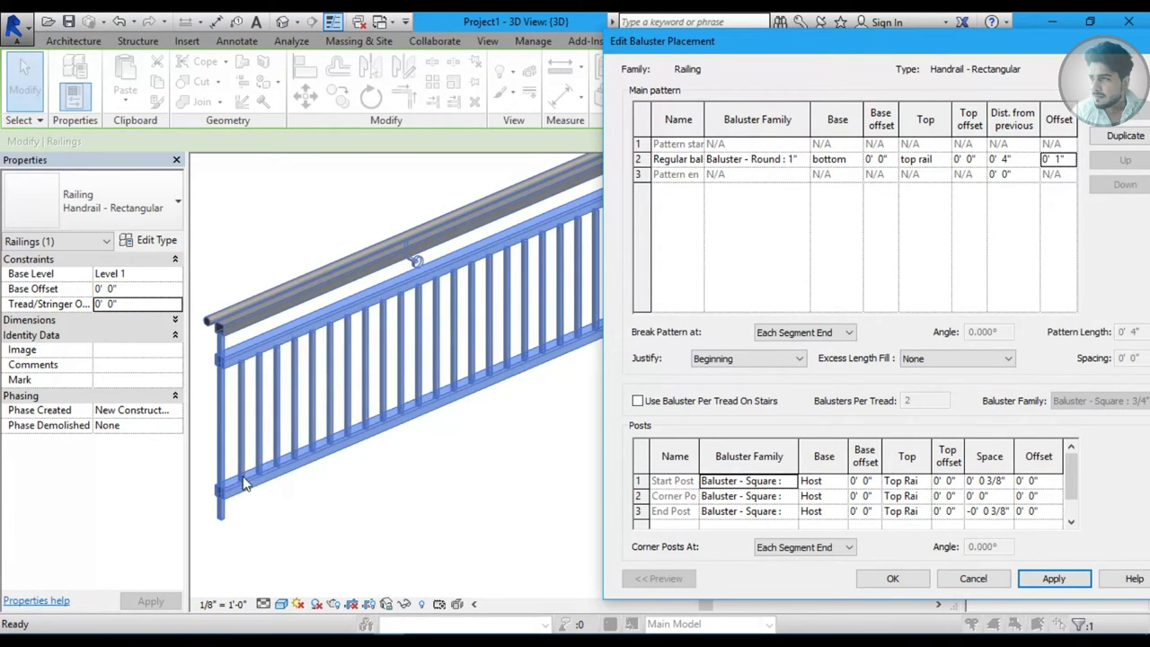
click(1071, 160)
text(1)
click(1054, 579)
click(1071, 160)
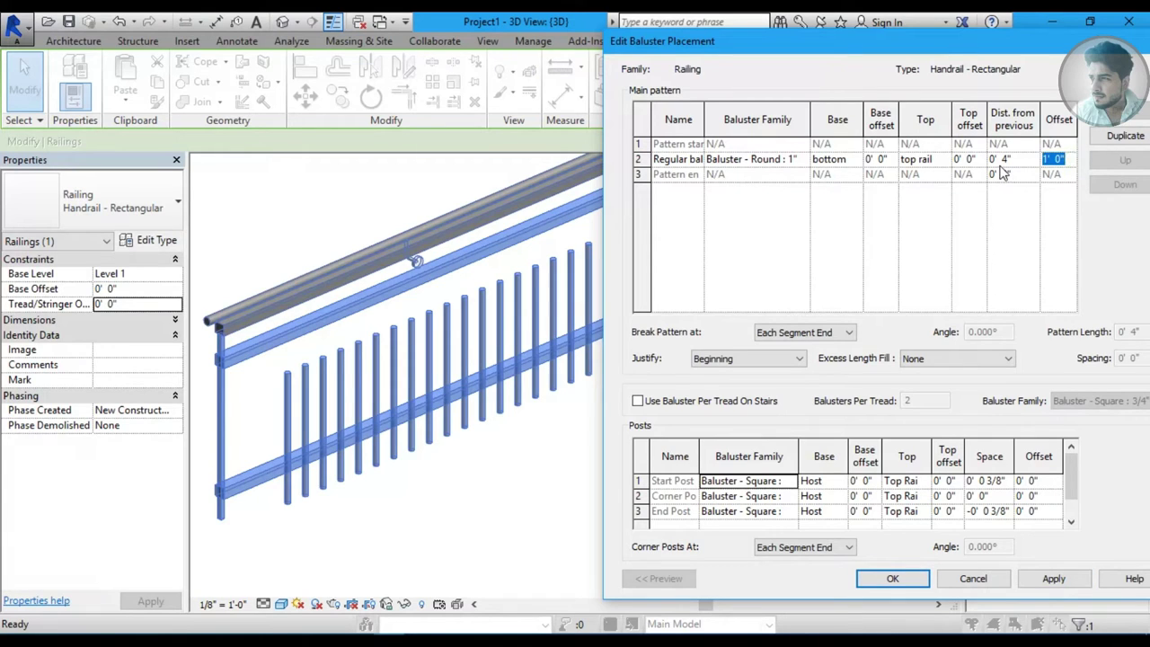
text(0)
click(1053, 579)
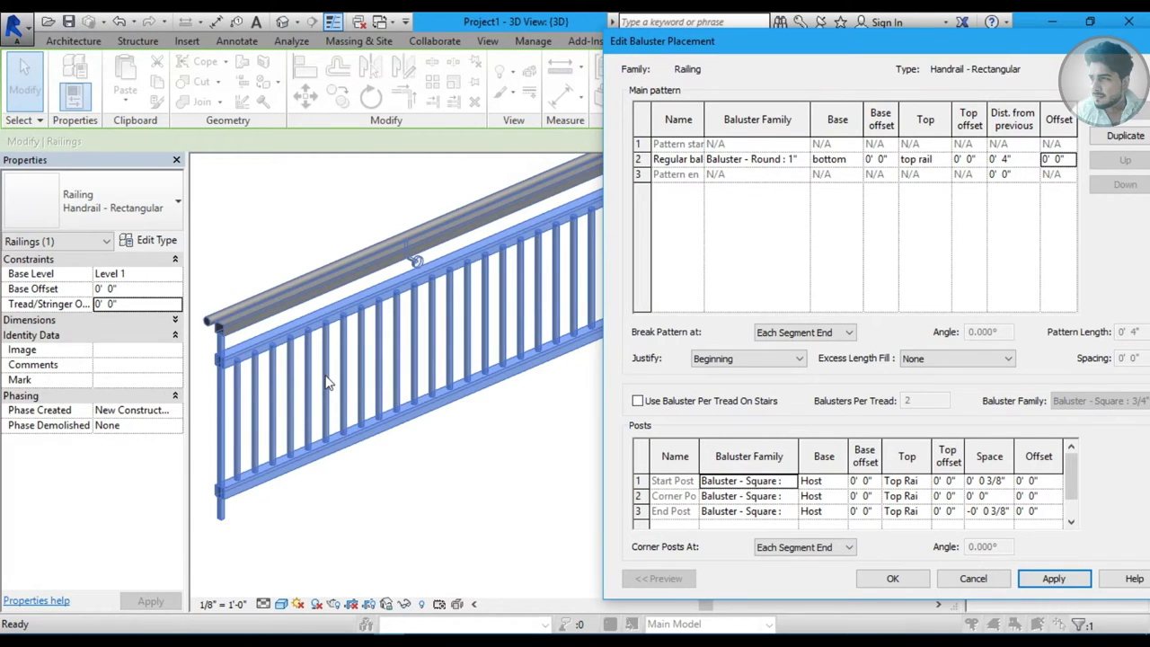
Switch the regular baluster family to Panel - Glass : 2' 8" and apply.
click(806, 162)
click(803, 160)
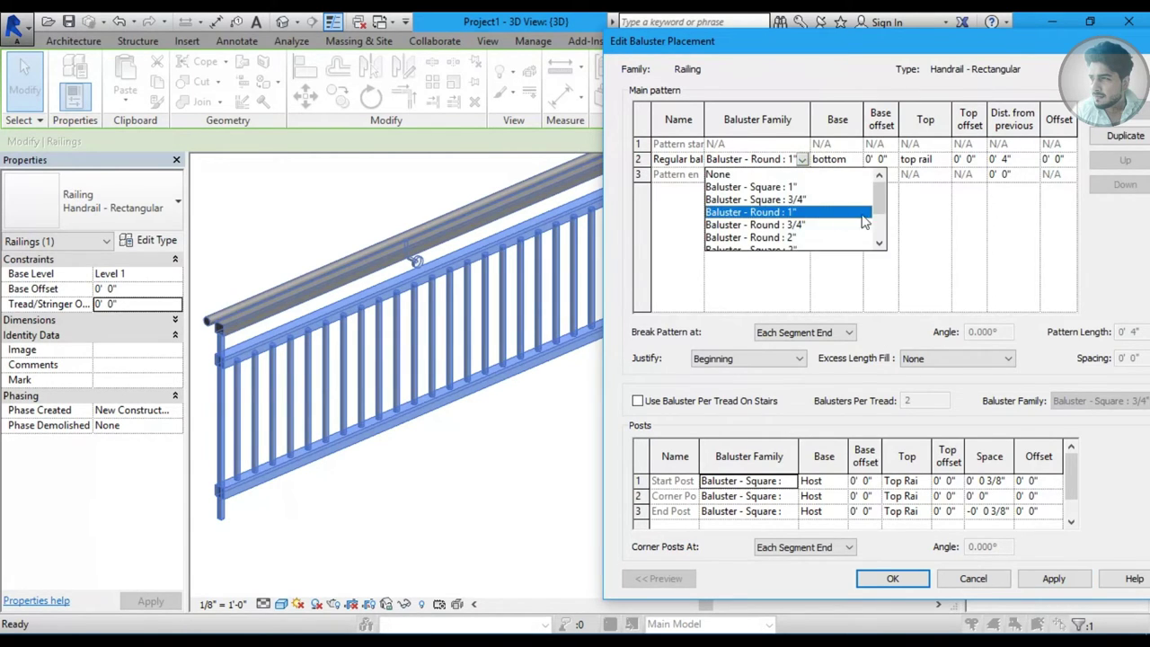
scroll(867, 220, down, 2)
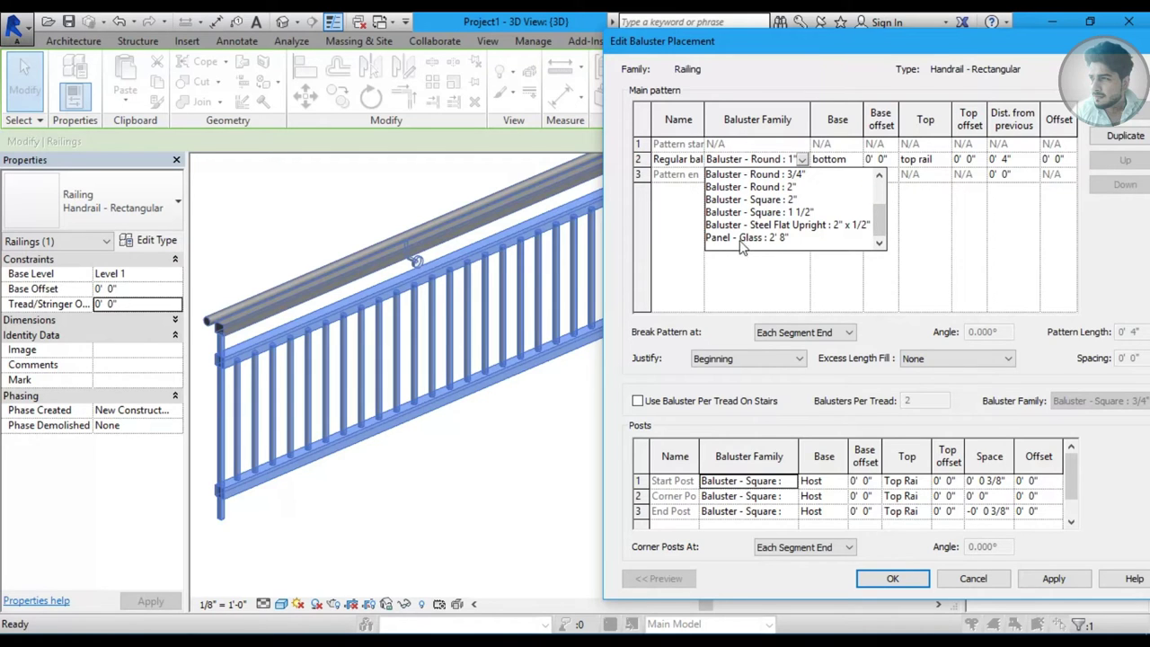
click(768, 239)
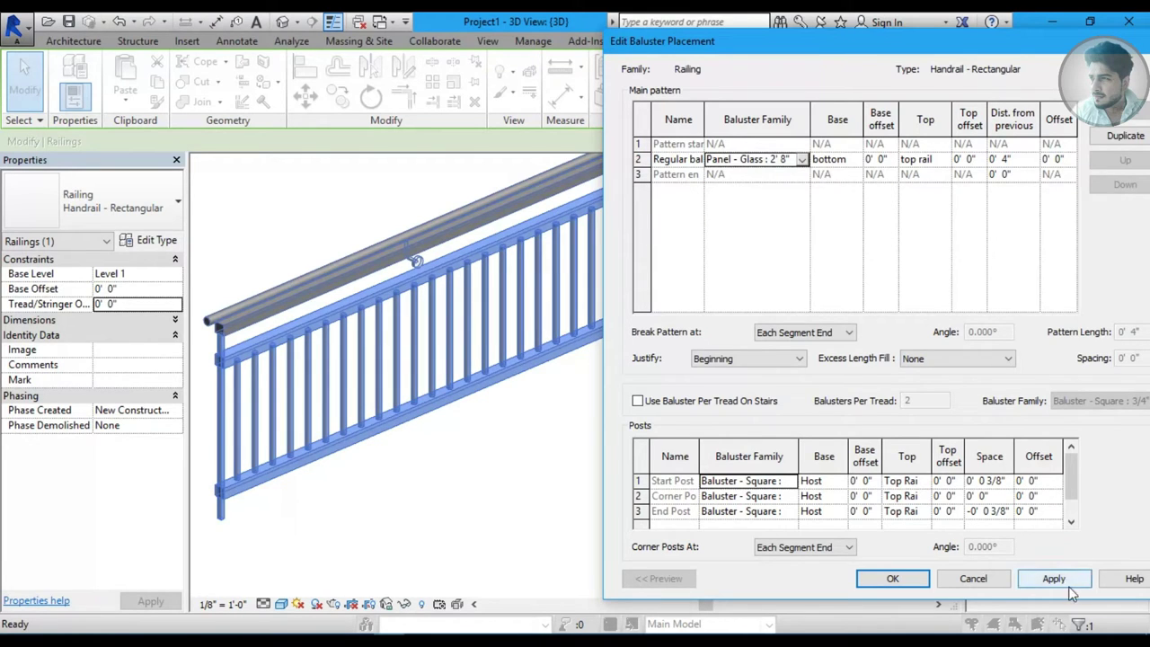
click(1067, 584)
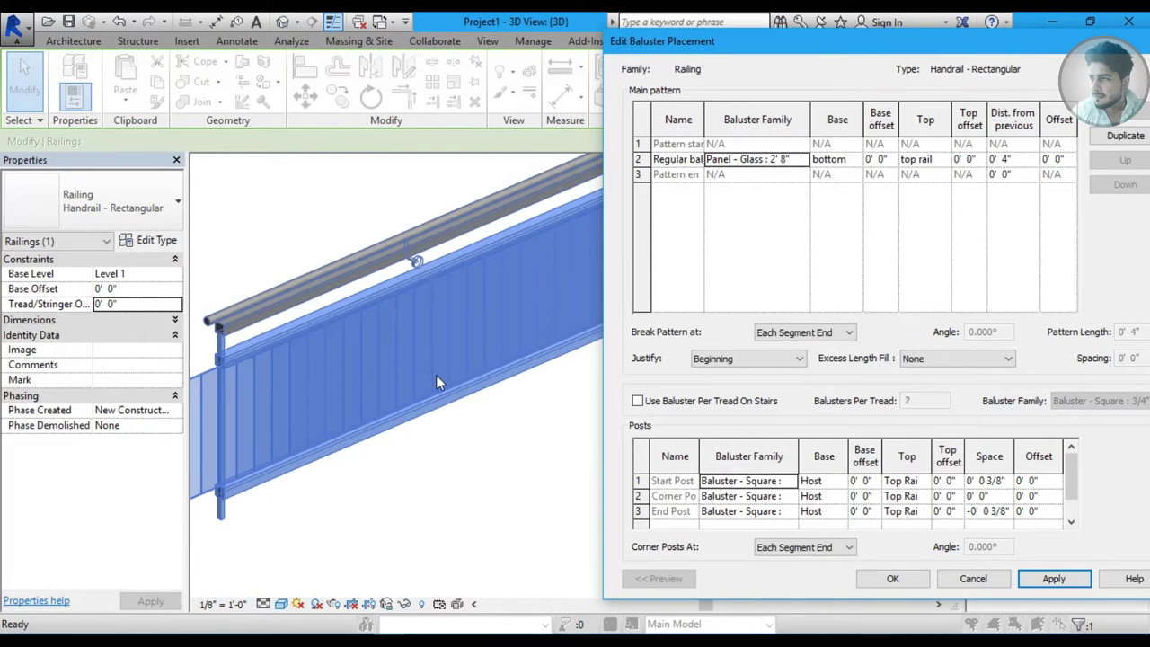
Set the glass panels' Dist. from previous to 3' 0" and apply.
click(1023, 159)
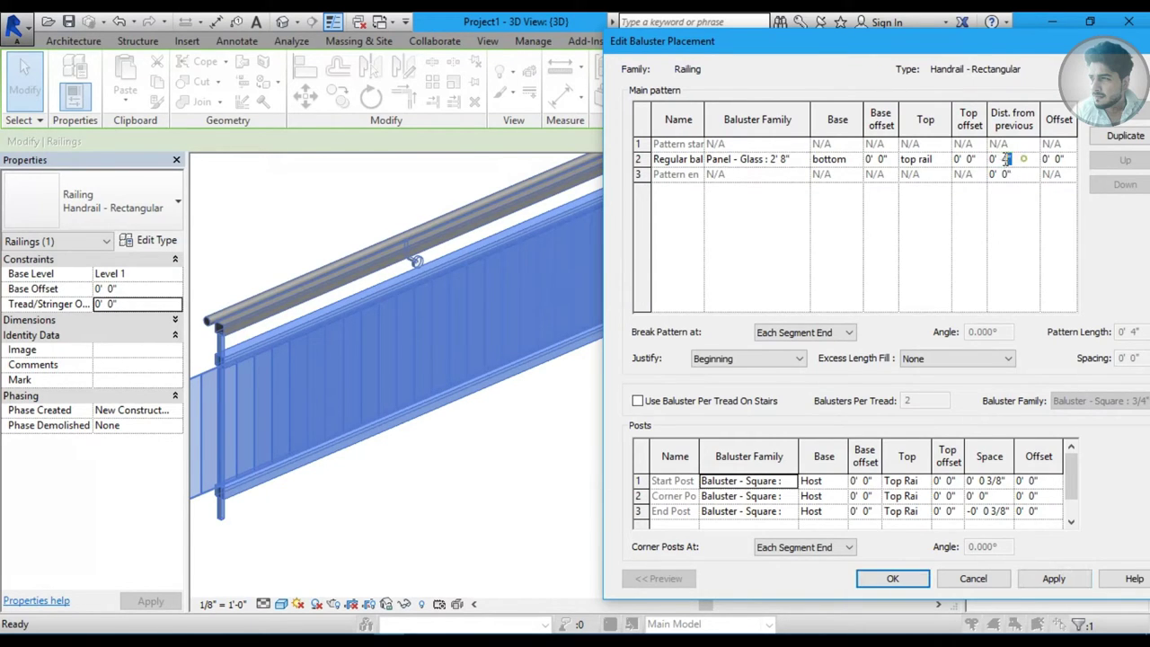
text(3)
click(1056, 579)
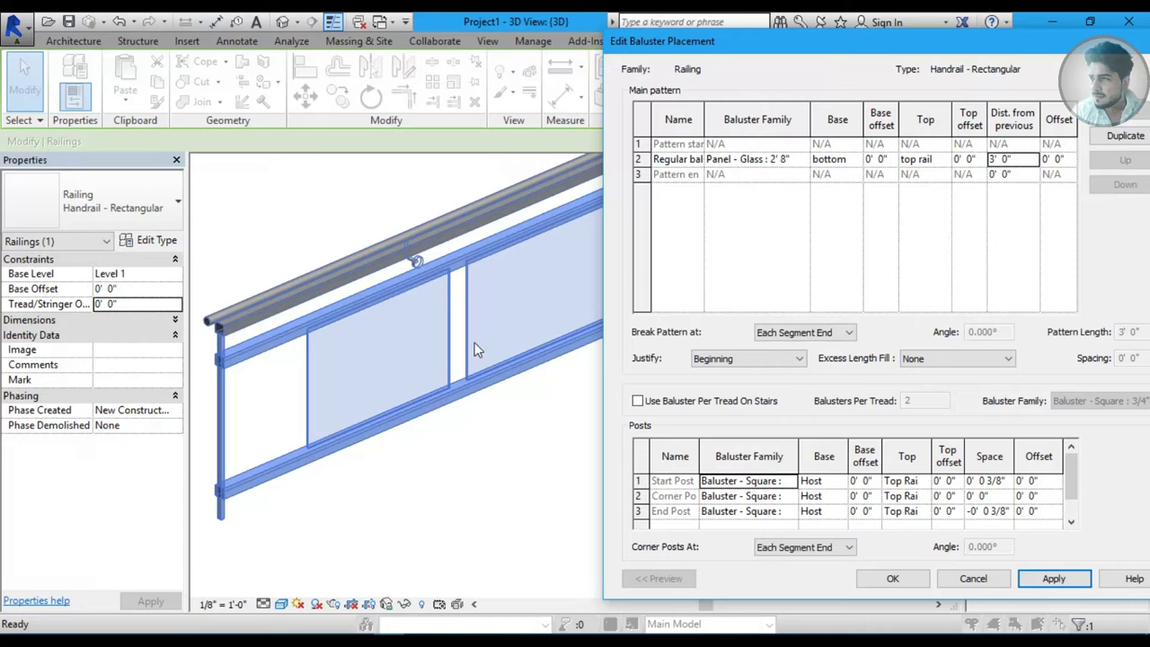
mouse_move(700, 43)
mouse_down()
mouse_move(917, 182)
mouse_move(791, 43)
mouse_up()
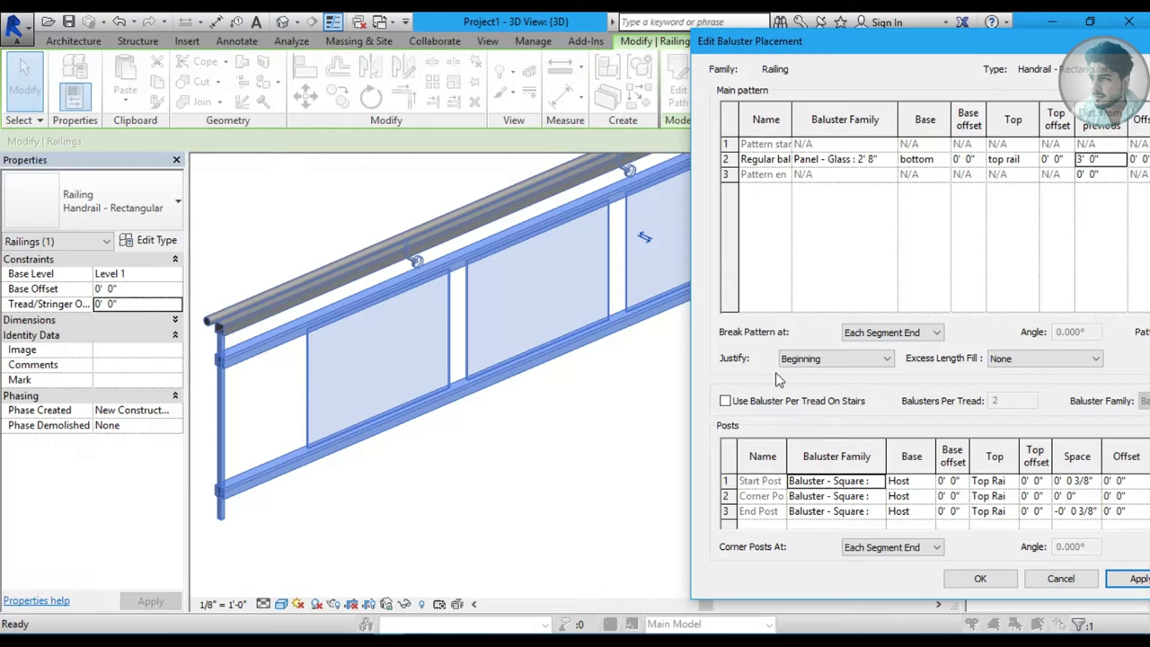
Try the pattern Justify options End, Center and Spread Pattern to Fit, applying each.
click(826, 359)
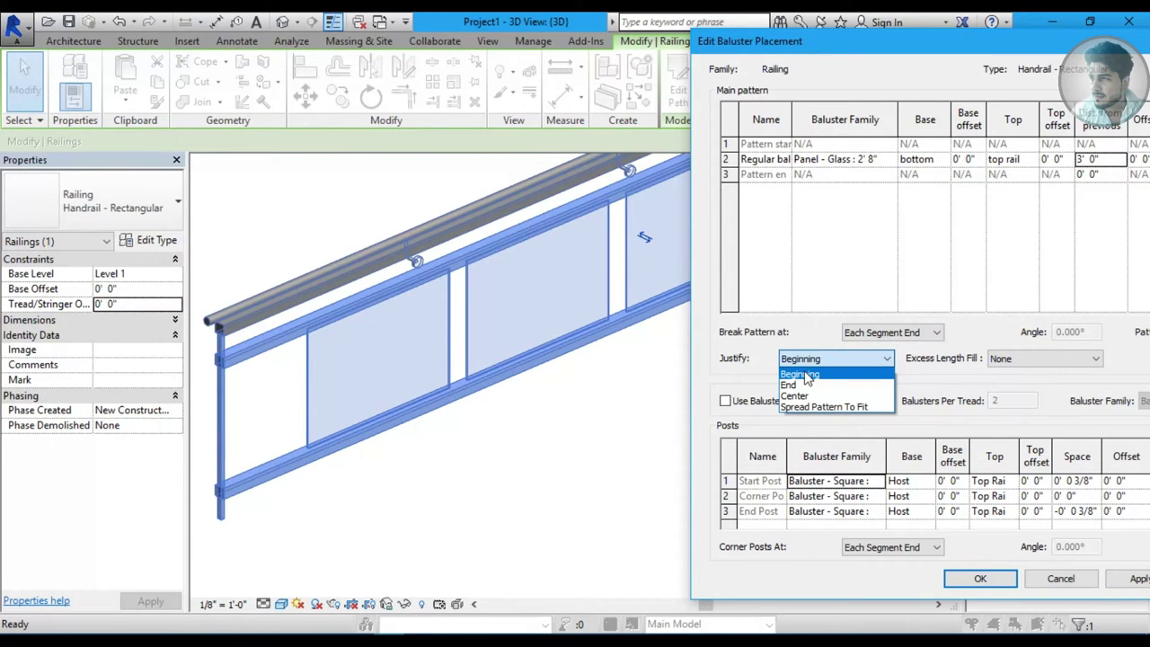
click(791, 385)
click(1132, 579)
click(854, 359)
click(827, 388)
click(1129, 578)
click(866, 361)
click(836, 406)
click(1130, 578)
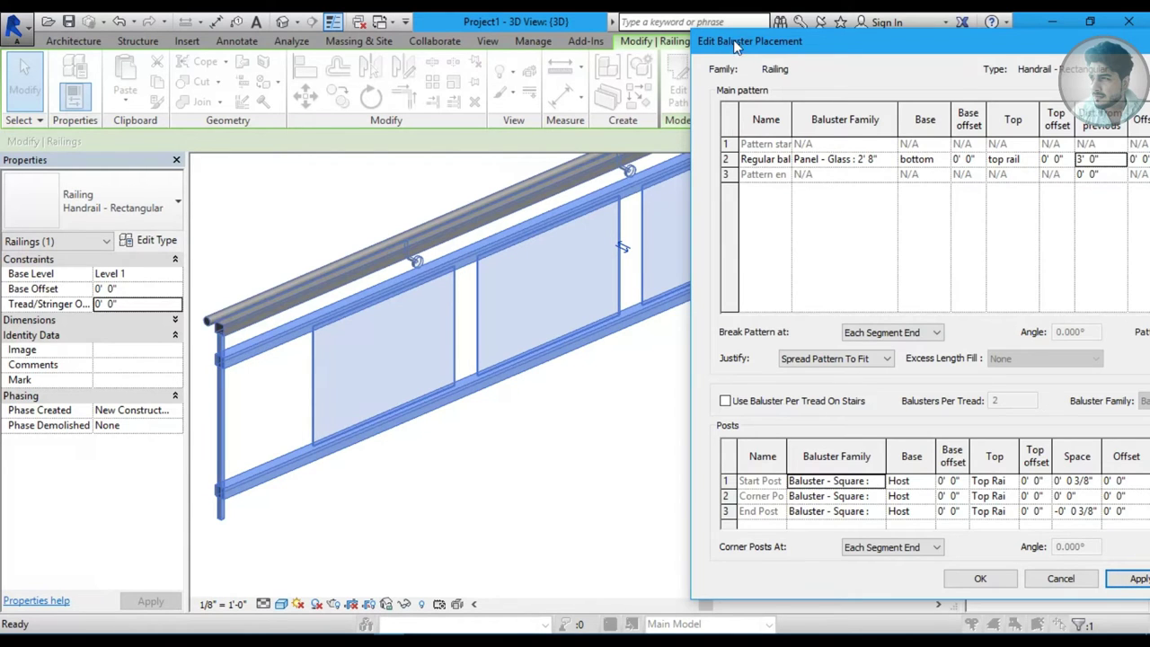
drag(739, 47, 672, 73)
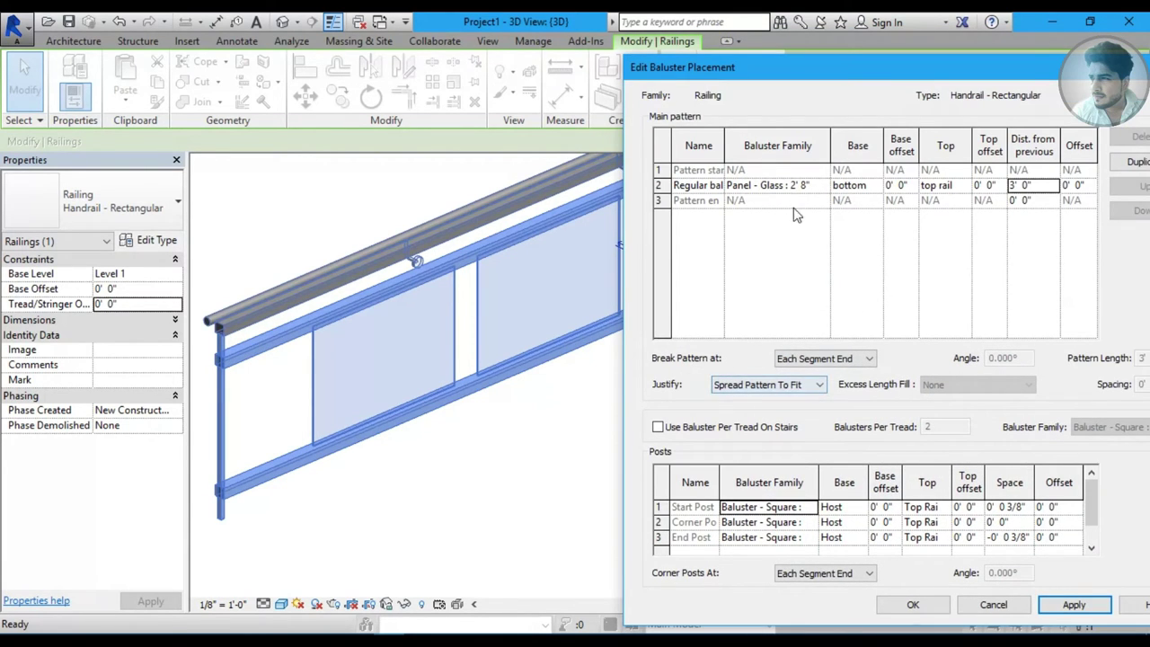
Set the regular baluster back to Baluster - Round : 1" spaced 4" apart and apply.
click(823, 185)
scroll(827, 270, up, 1)
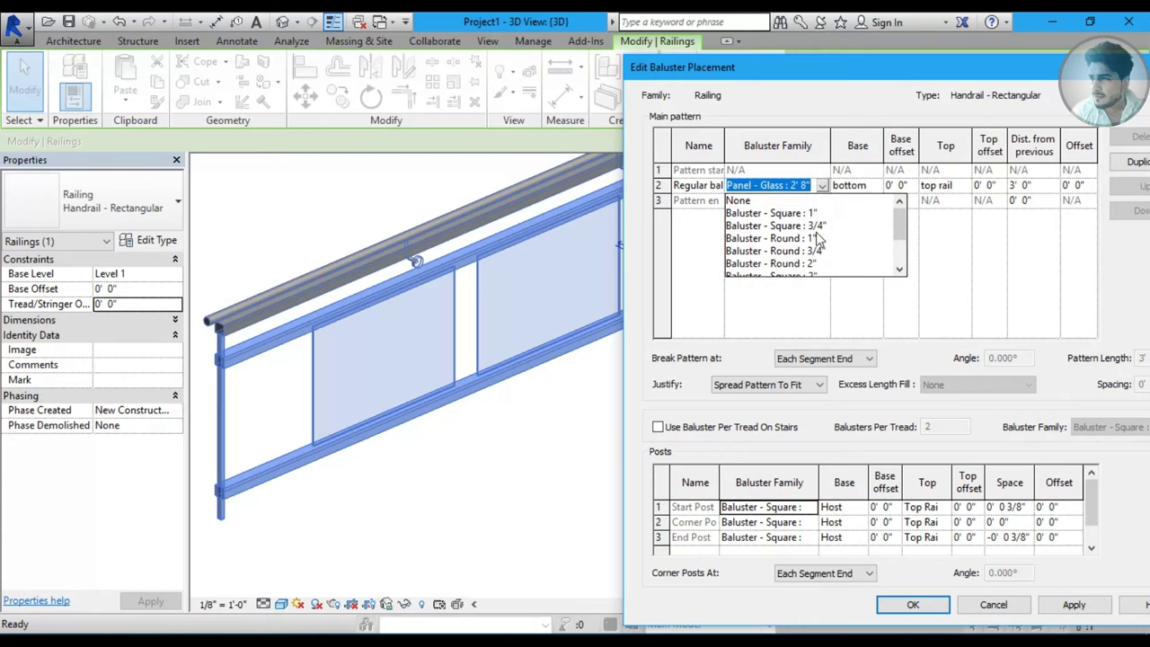
click(809, 236)
drag(962, 70, 870, 51)
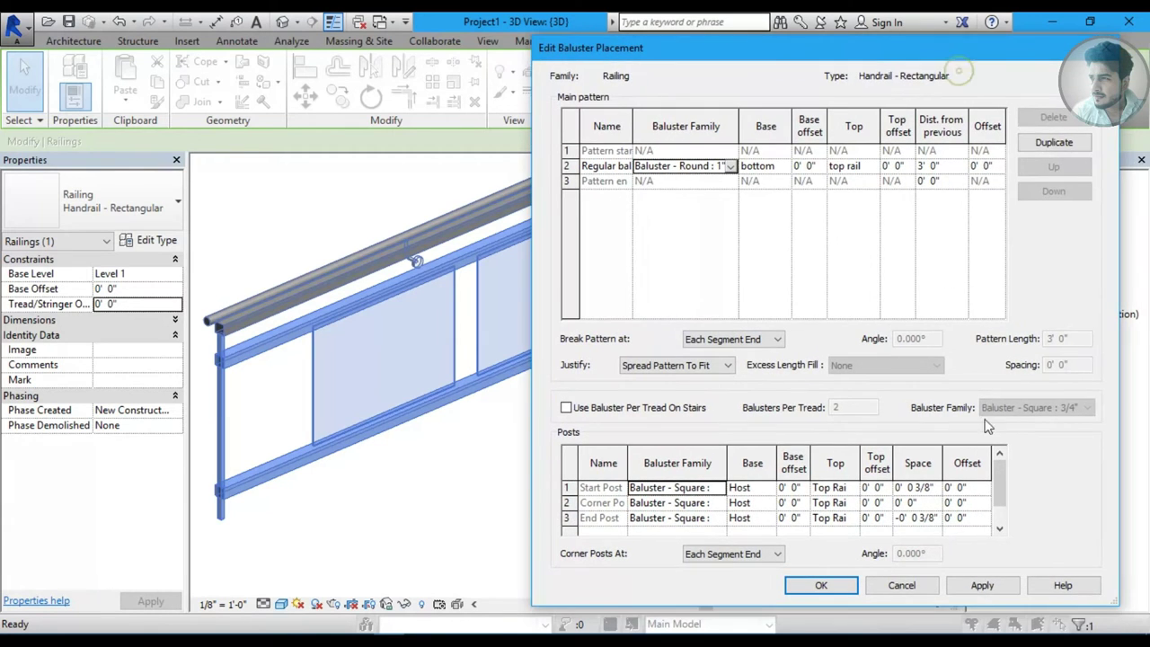
click(982, 586)
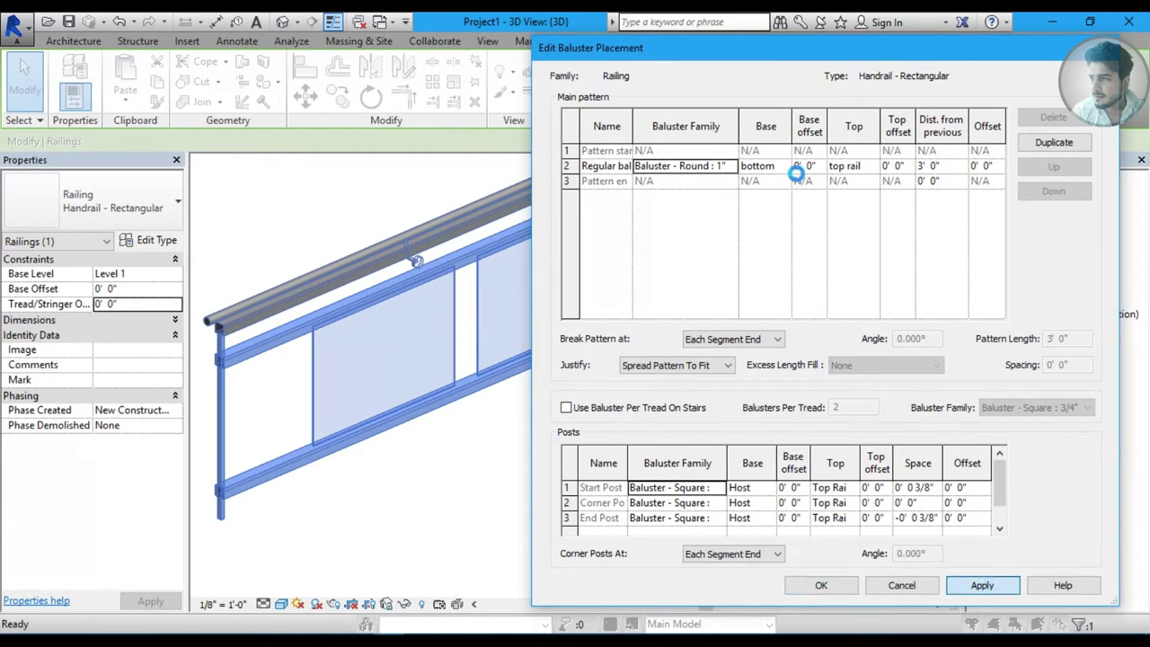
click(944, 169)
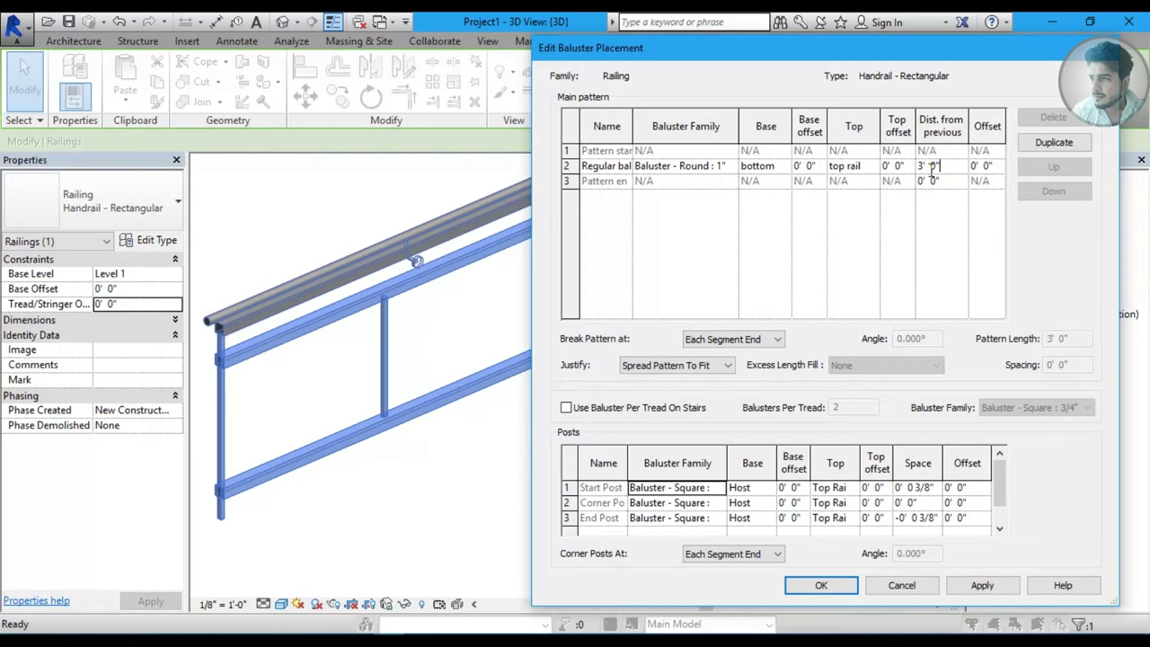
text(4)
click(982, 585)
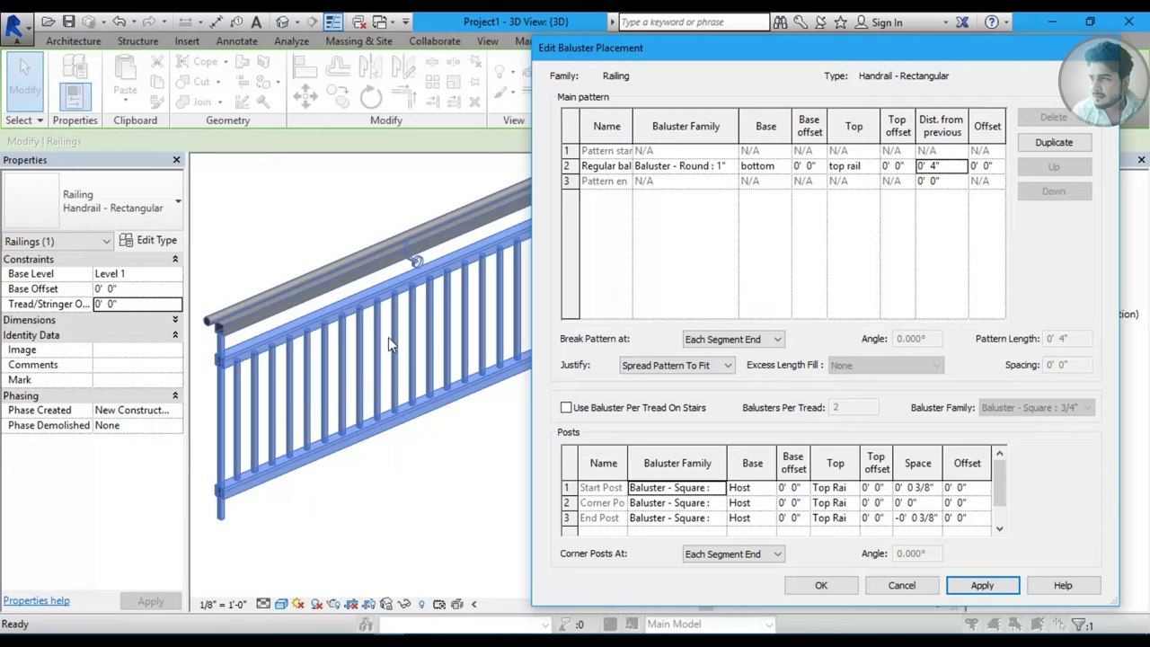
drag(717, 52, 753, 45)
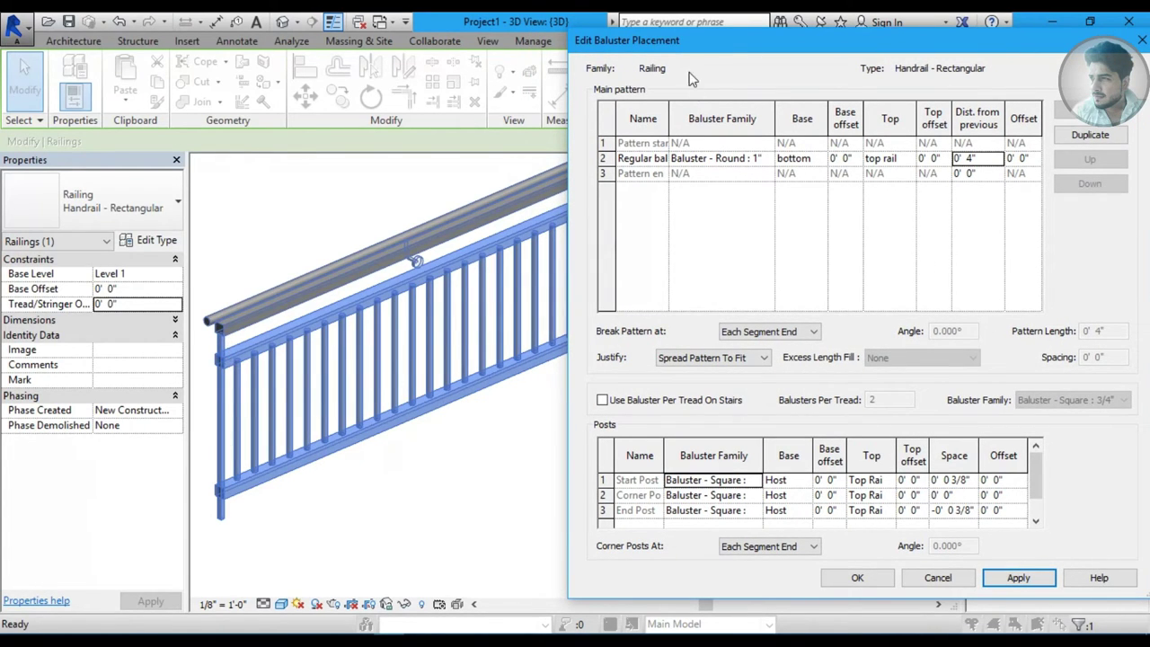
Confirm both railing dialogs and zoom the 3D view to frame the round-baluster railing.
click(858, 578)
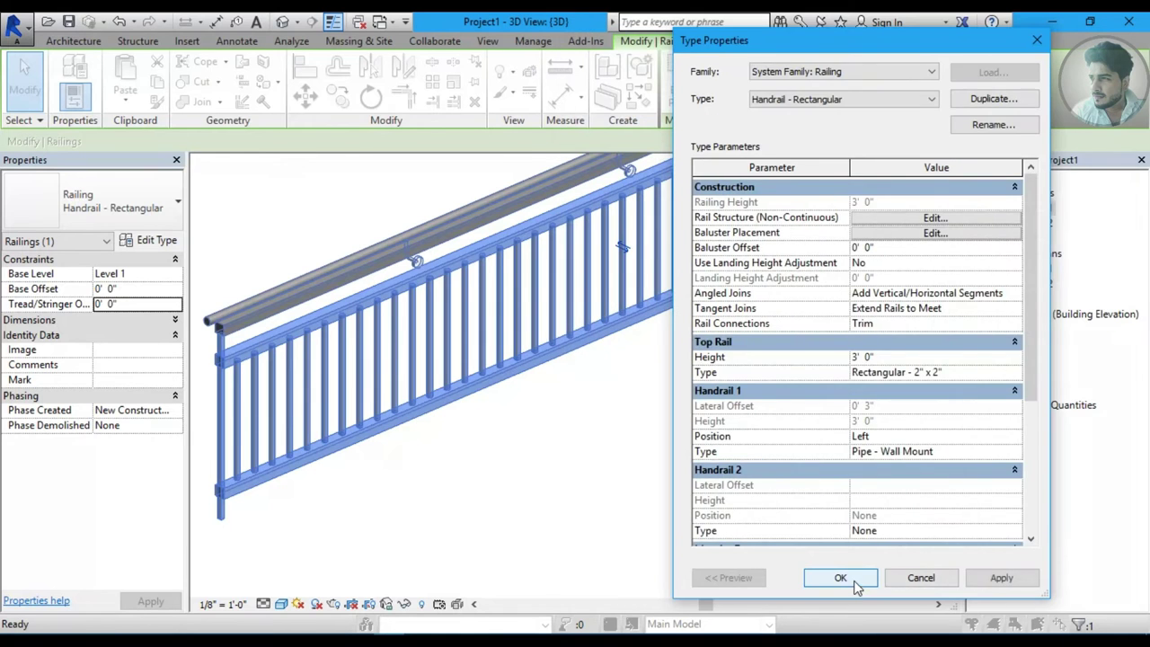
click(855, 583)
mouse_move(633, 472)
middle_down()
mouse_move(549, 462)
mouse_move(736, 221)
middle_up()
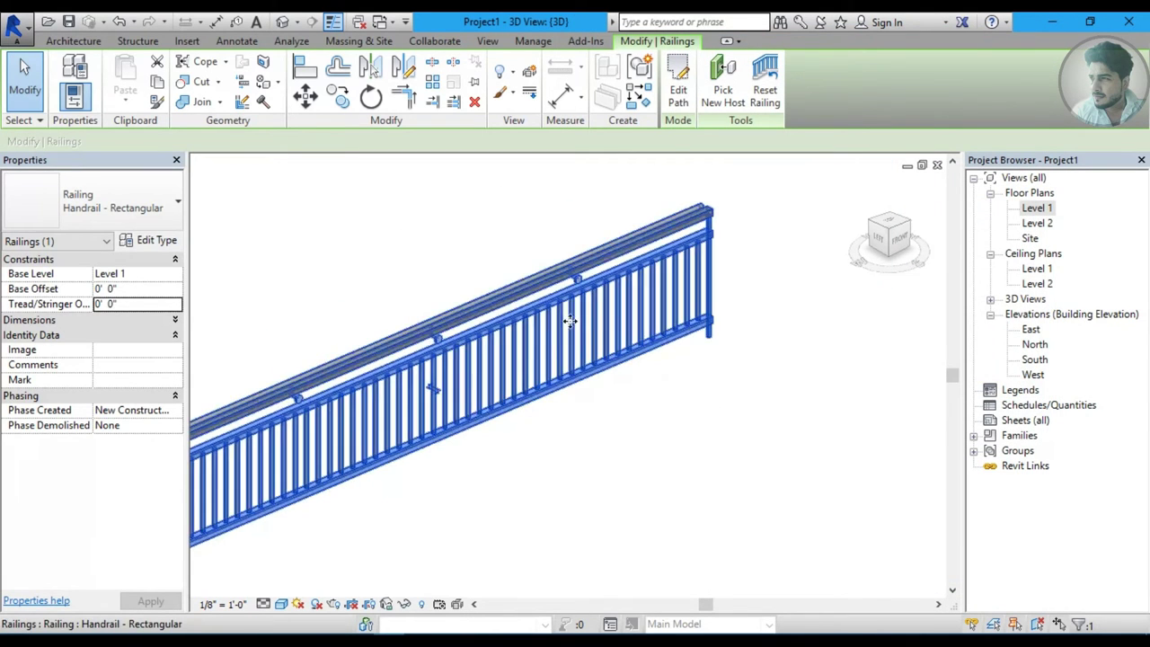
scroll(569, 321, down, 4)
scroll(647, 398, up, 2)
scroll(678, 310, up, 2)
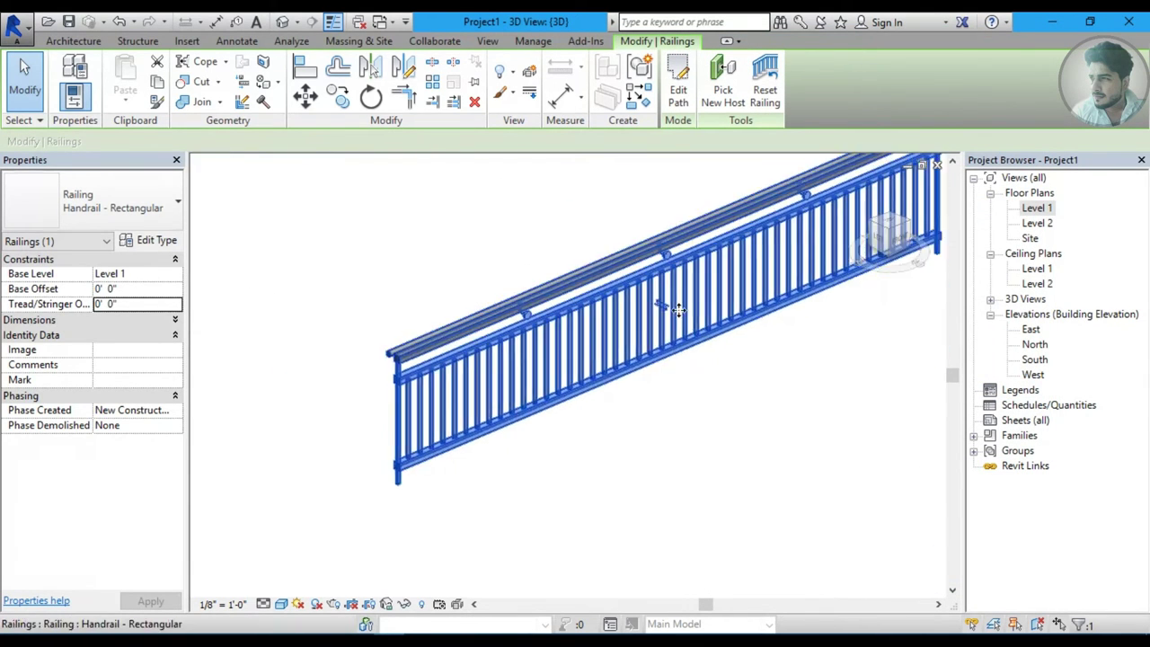
scroll(692, 350, down, 1)
scroll(377, 396, down, 1)
scroll(377, 395, up, 3)
scroll(419, 349, up, 2)
scroll(504, 333, up, 1)
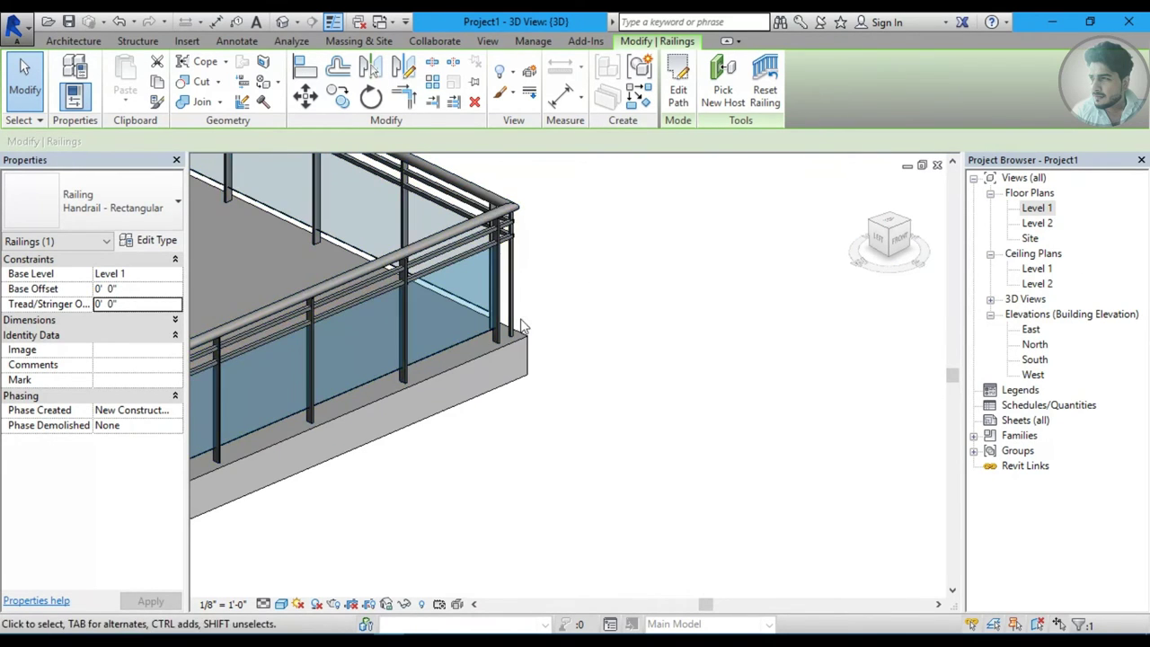
scroll(521, 328, down, 2)
scroll(590, 360, down, 2)
middle_drag(590, 360, 534, 399)
scroll(514, 311, up, 2)
Change the Start Post family from a square baluster to Baluster - Round and preview it.
click(162, 243)
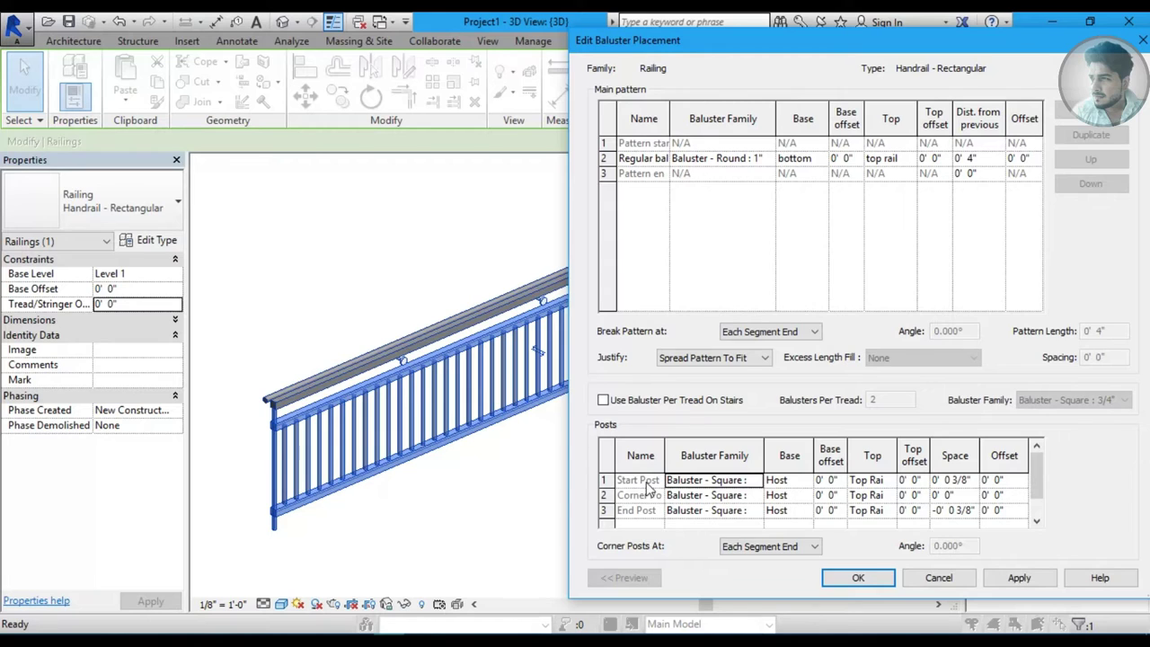
click(759, 485)
drag(841, 510, 843, 539)
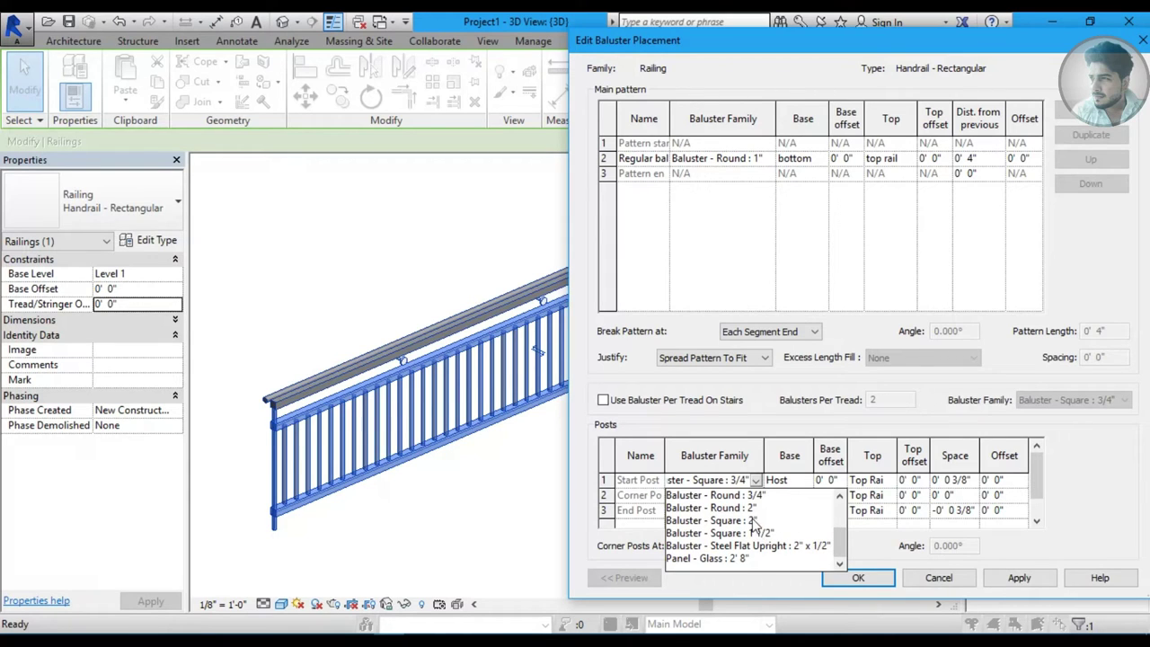
click(753, 521)
click(1038, 584)
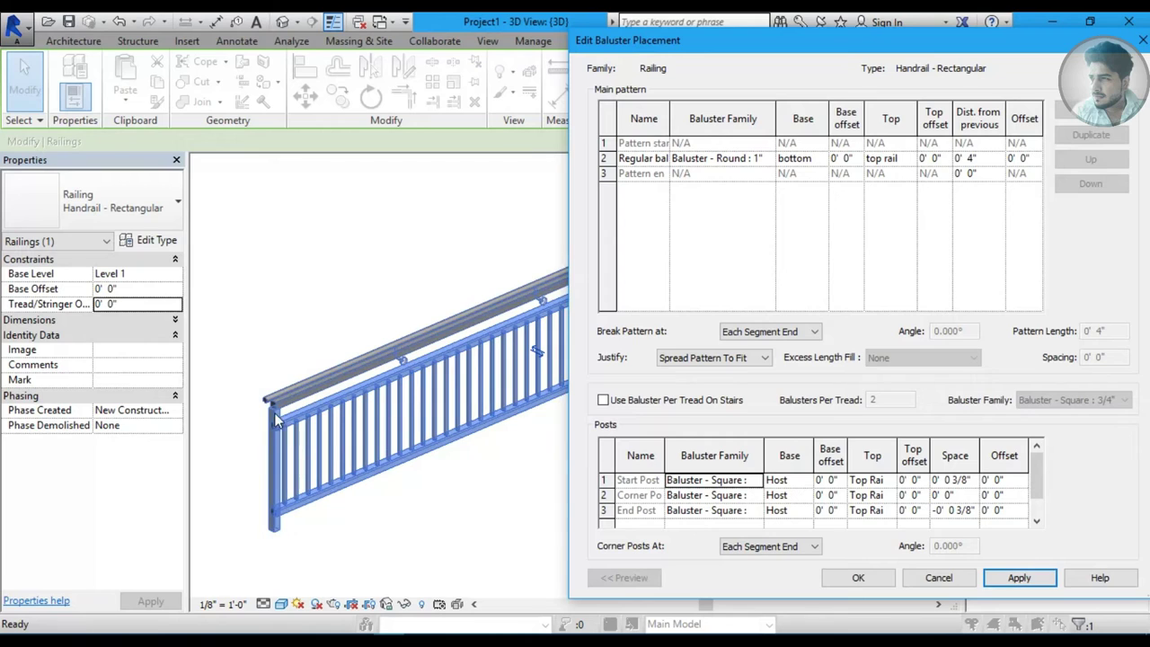
click(753, 486)
click(755, 493)
click(1016, 580)
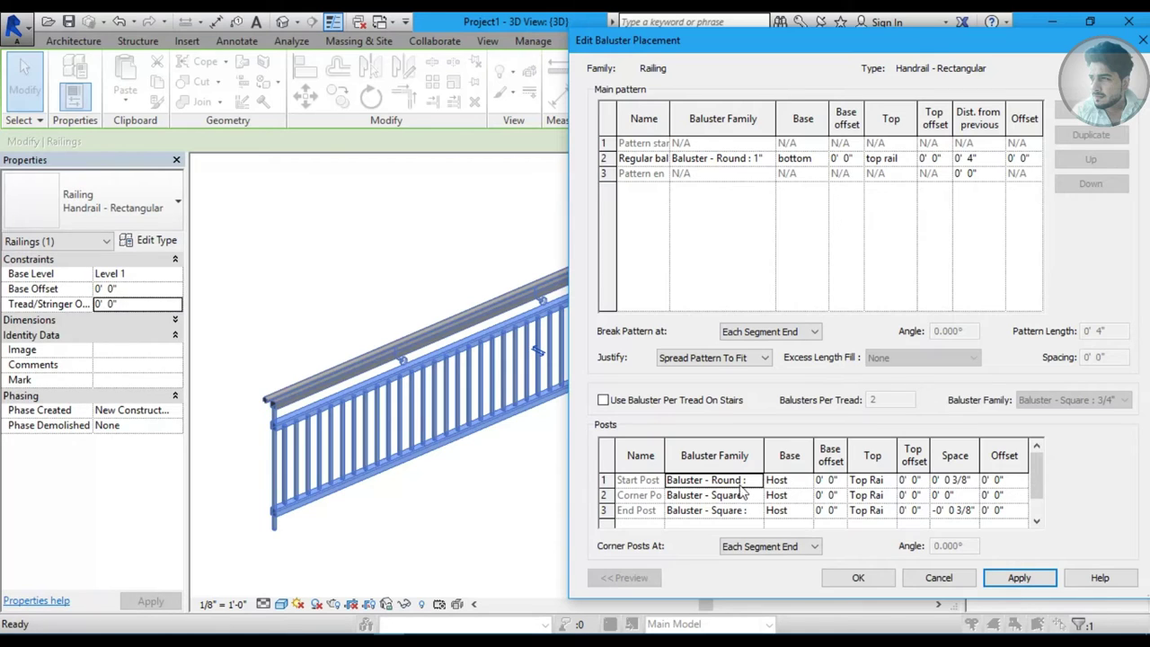
Try the start post base on bottom rail, return it to Host, and confirm both dialogs.
click(809, 481)
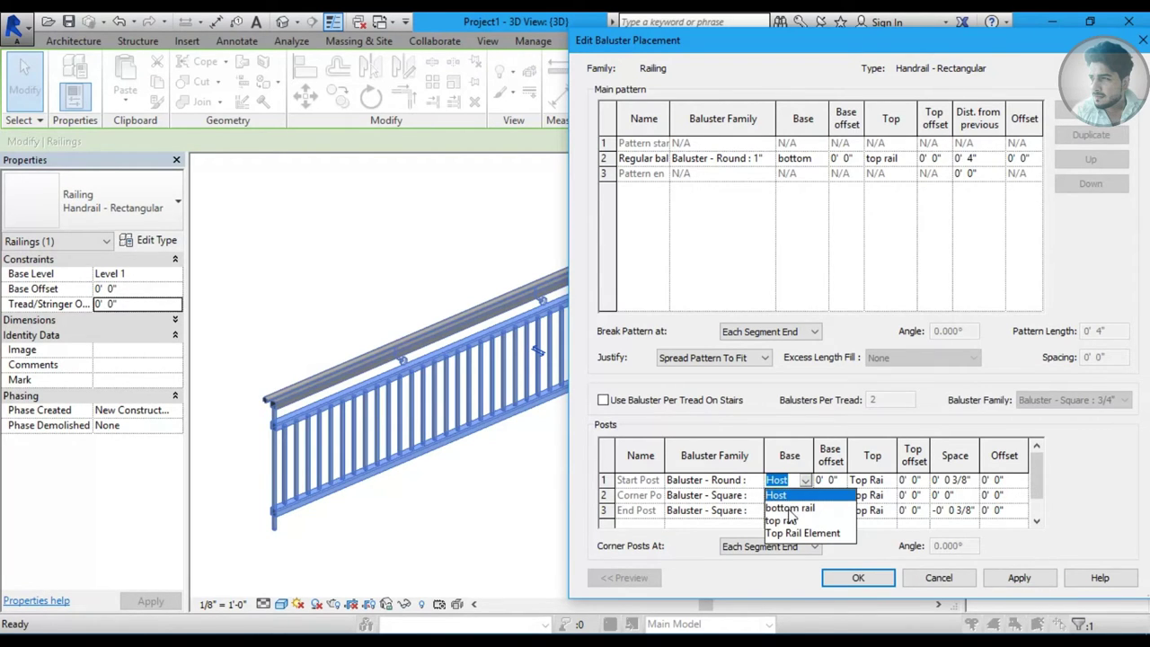
click(790, 509)
click(1019, 578)
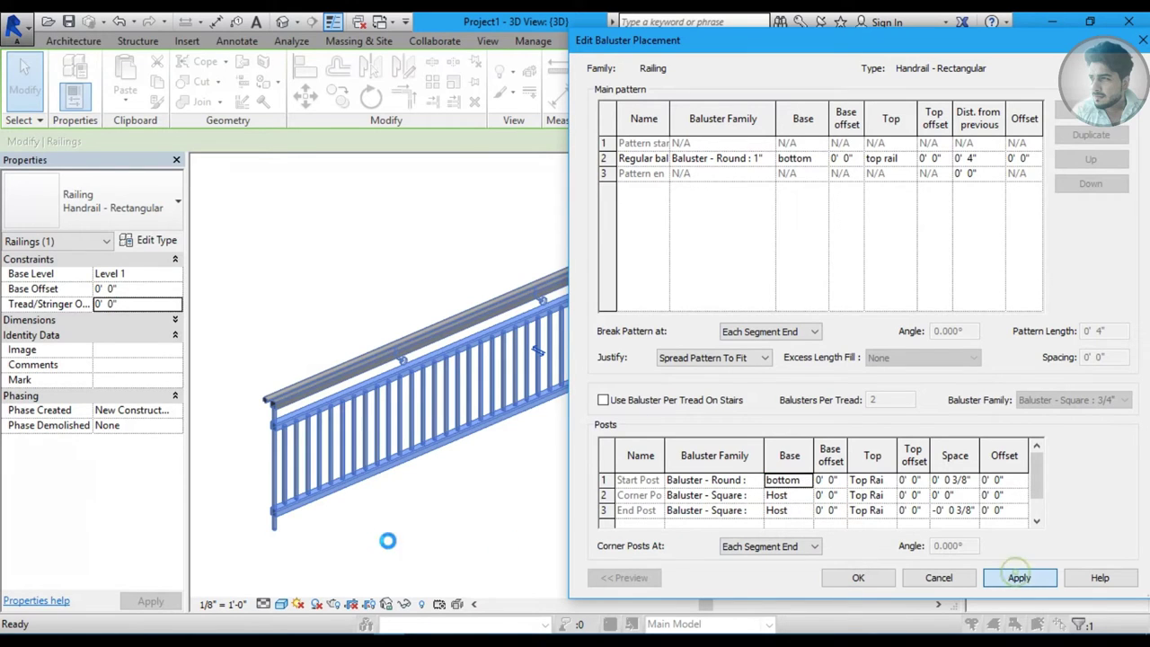
click(807, 484)
click(787, 509)
click(805, 481)
click(782, 490)
click(1019, 578)
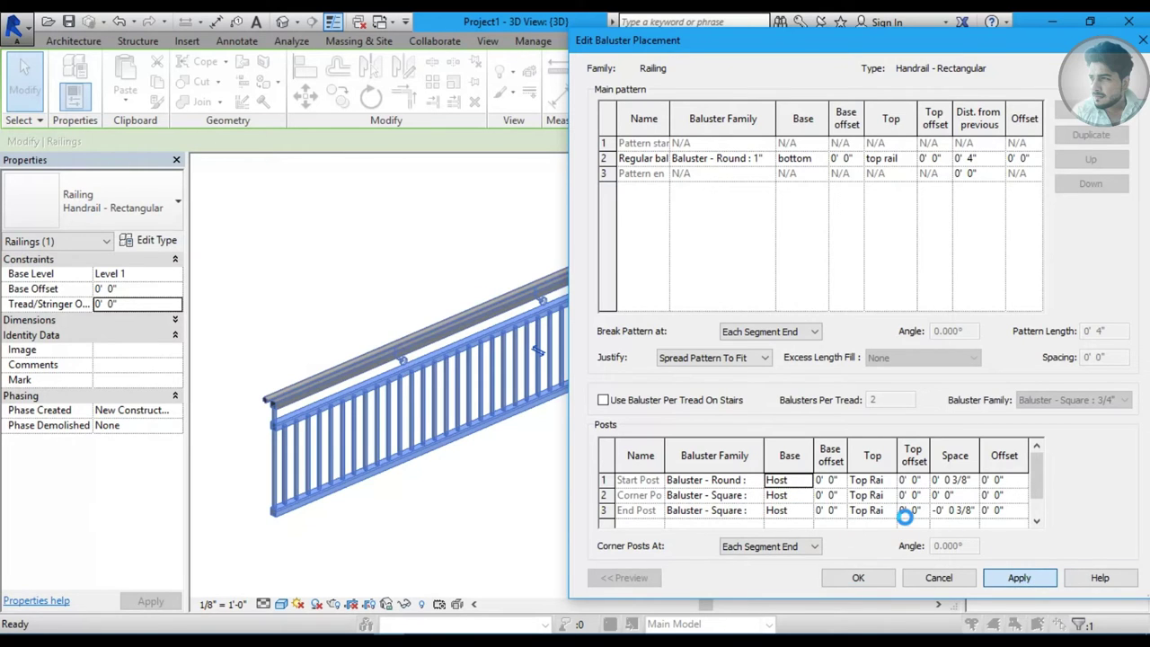
click(830, 480)
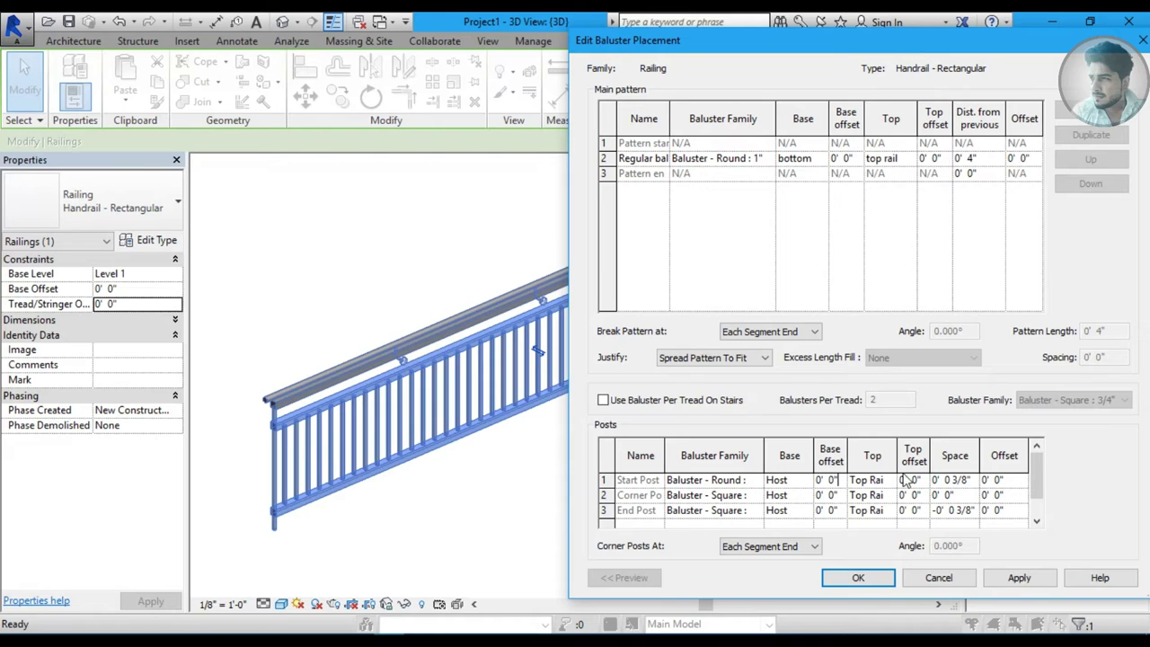
click(953, 481)
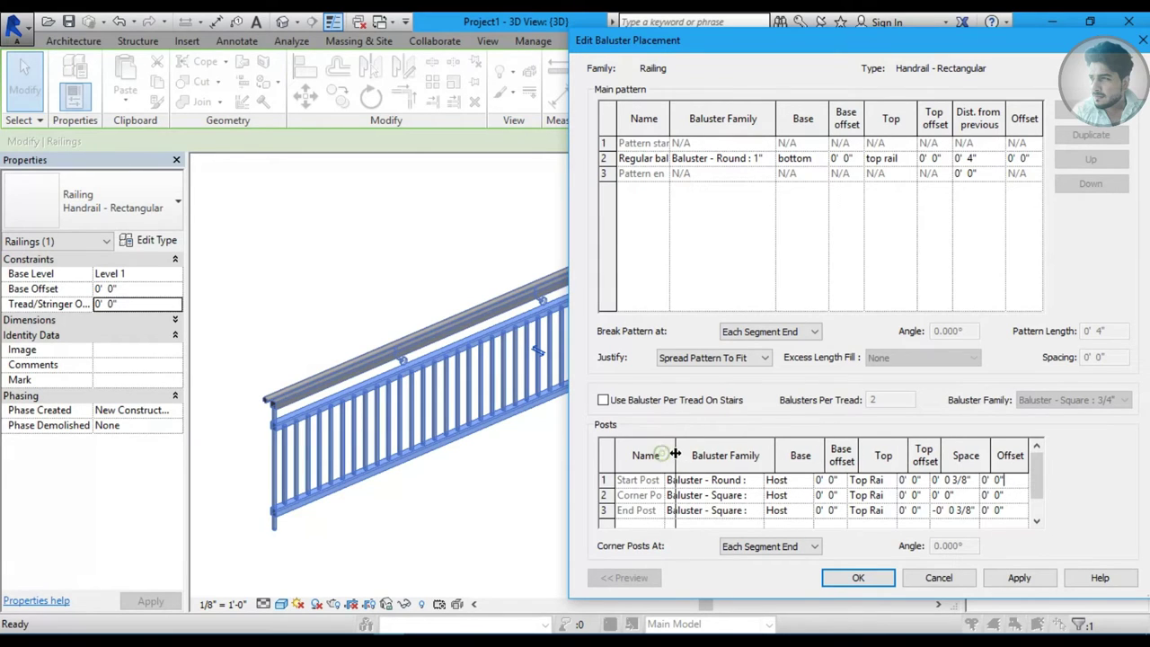
drag(662, 456, 673, 456)
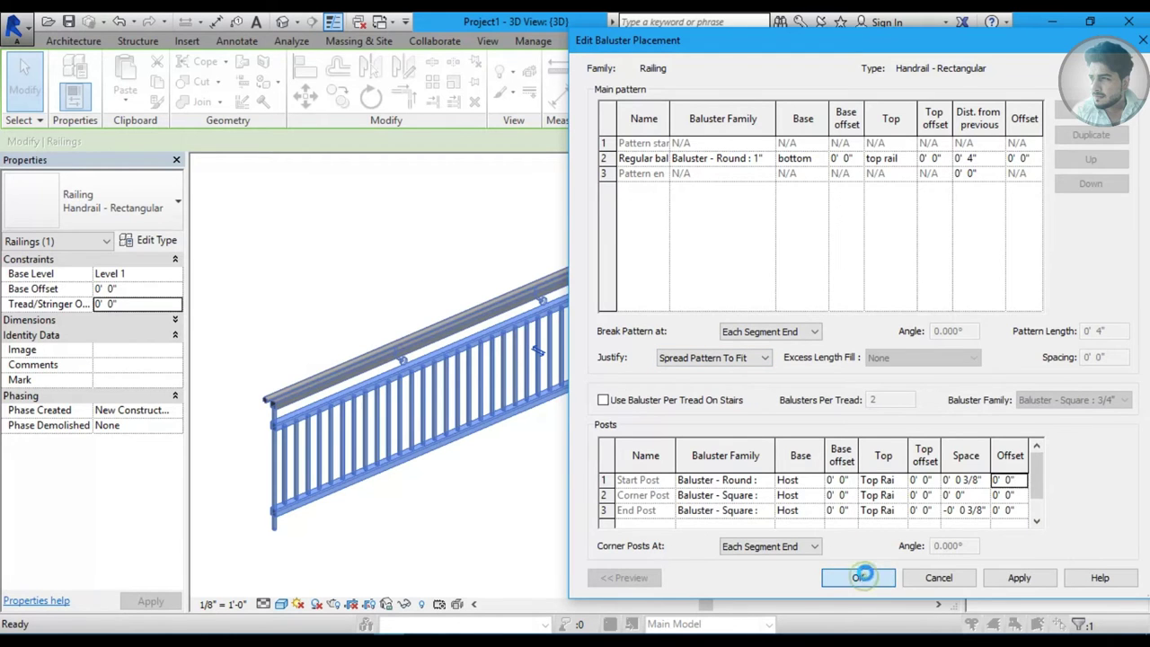
click(861, 578)
click(823, 578)
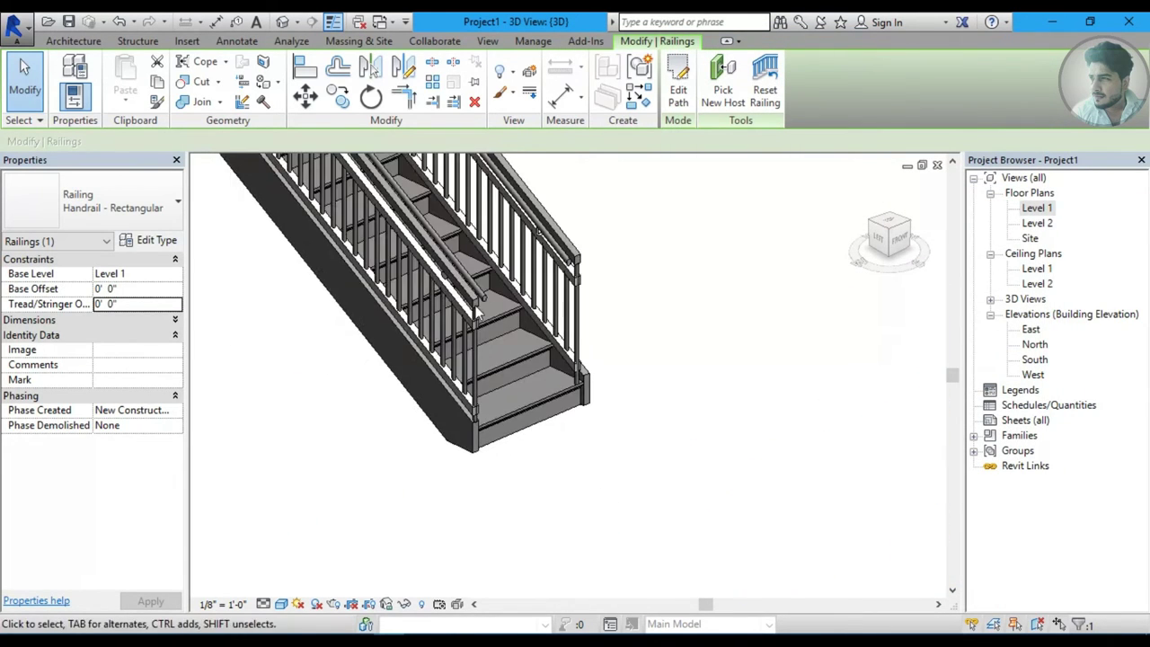
Set the right-hand stair railing's Tread/Stringer Offset to 0' 2" and dismiss the warning.
middle_drag(585, 372, 519, 446)
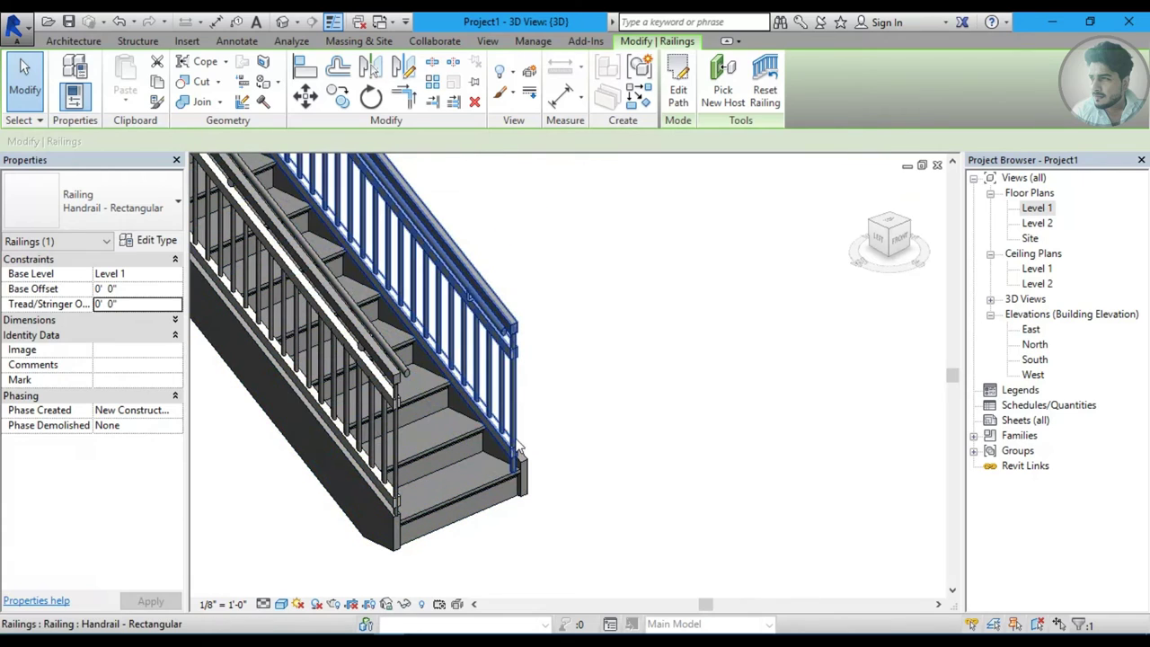
middle_drag(513, 382, 527, 411)
click(501, 390)
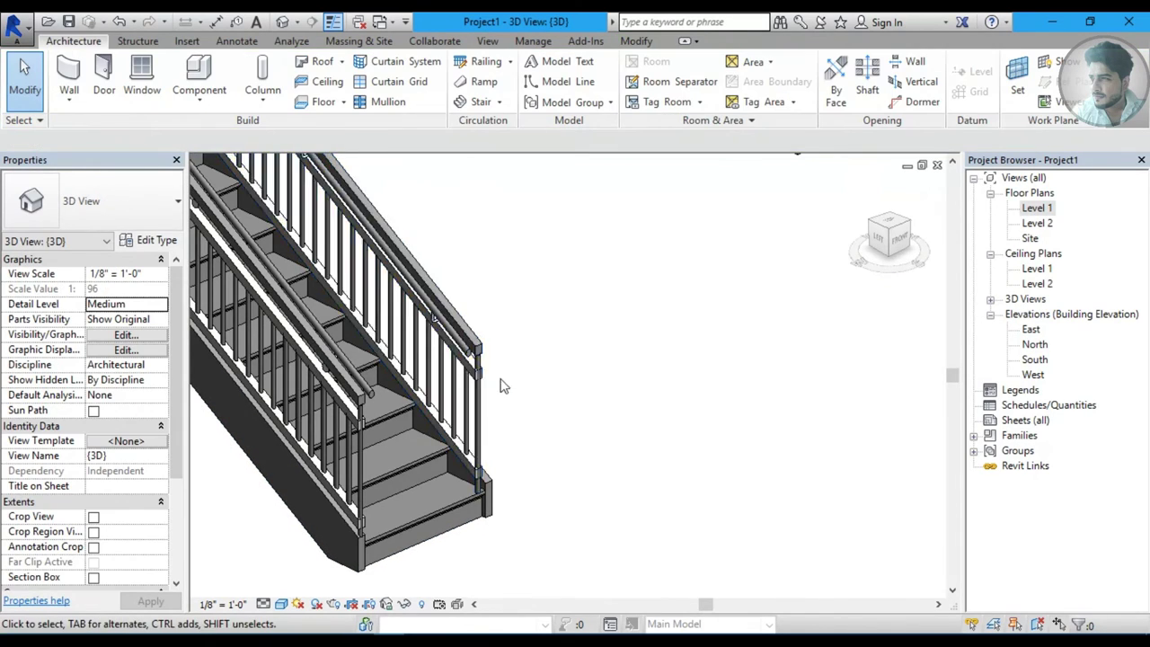
scroll(622, 426, down, 3)
scroll(622, 426, down, 2)
scroll(586, 437, up, 3)
scroll(585, 441, up, 2)
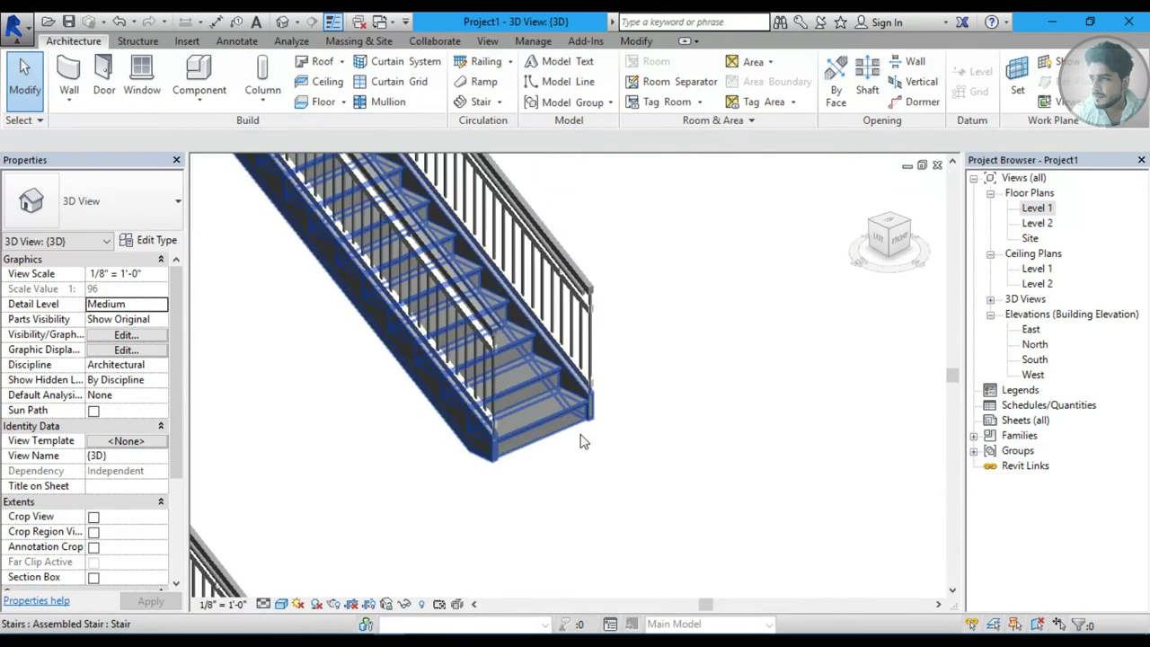
click(601, 347)
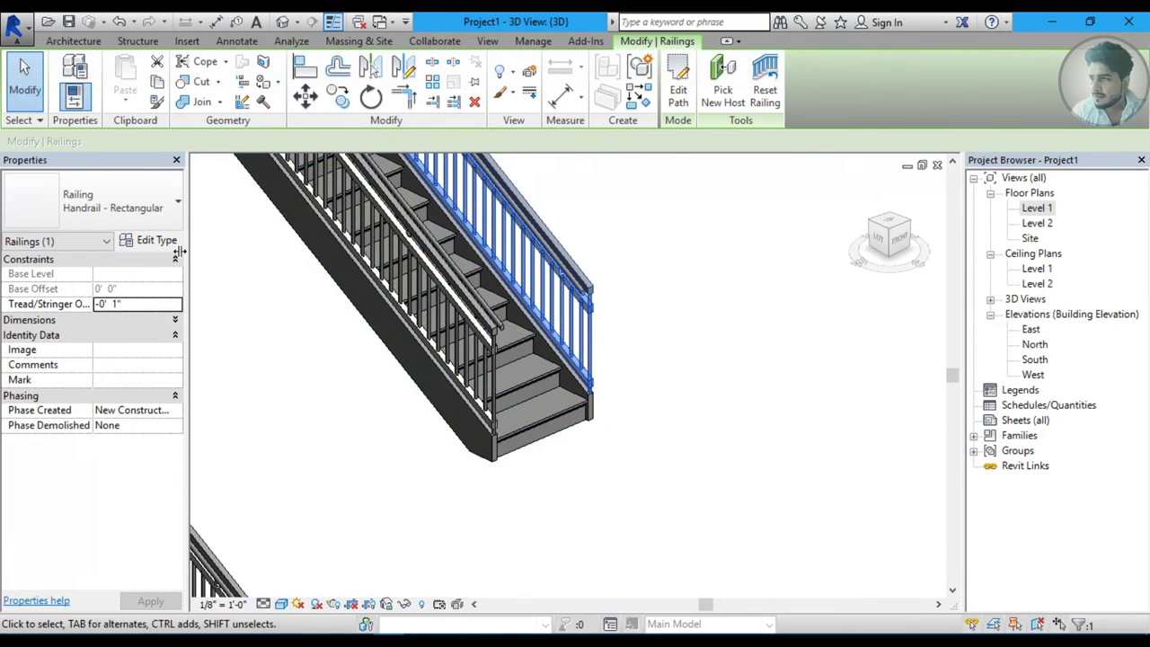
click(140, 306)
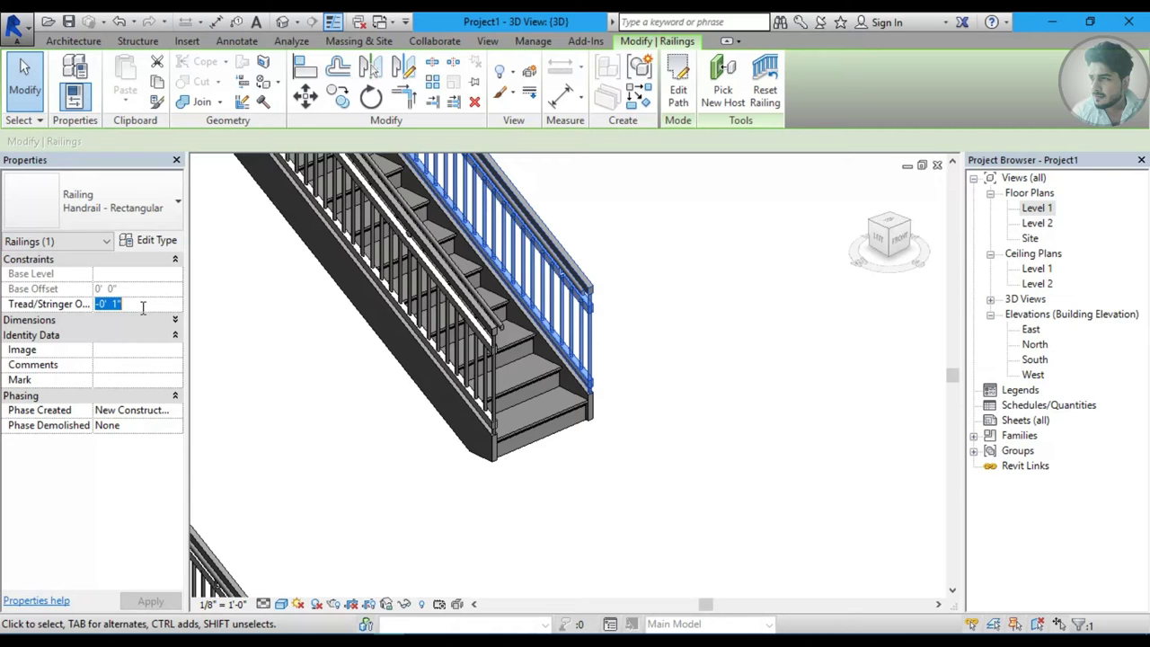
text(2)
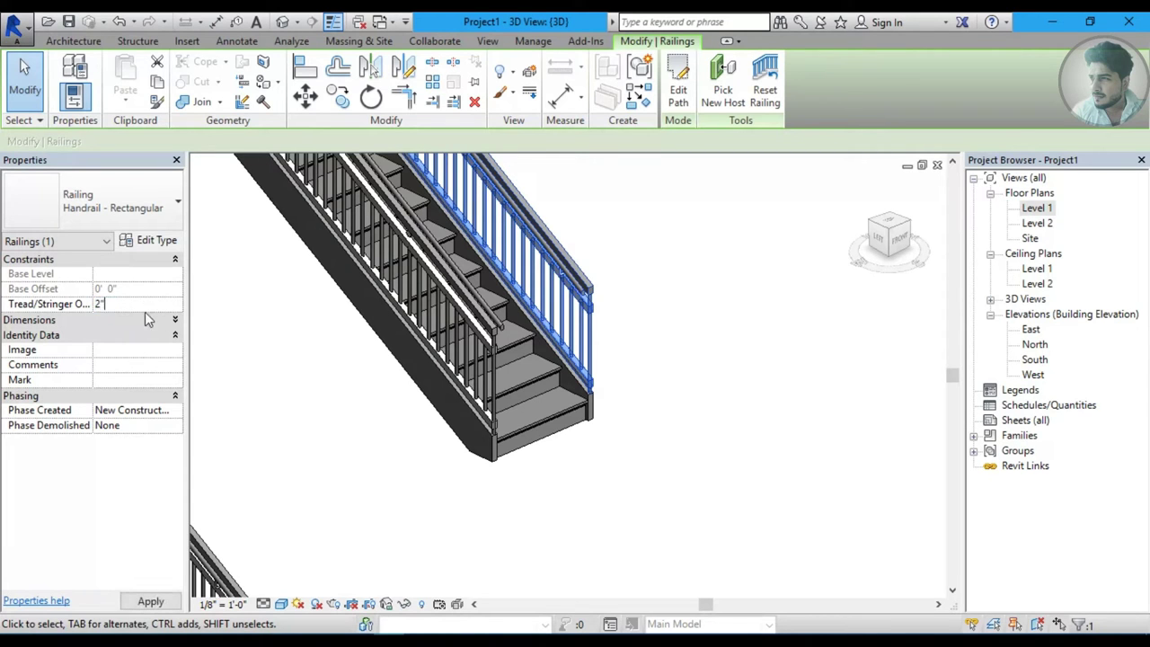
click(661, 391)
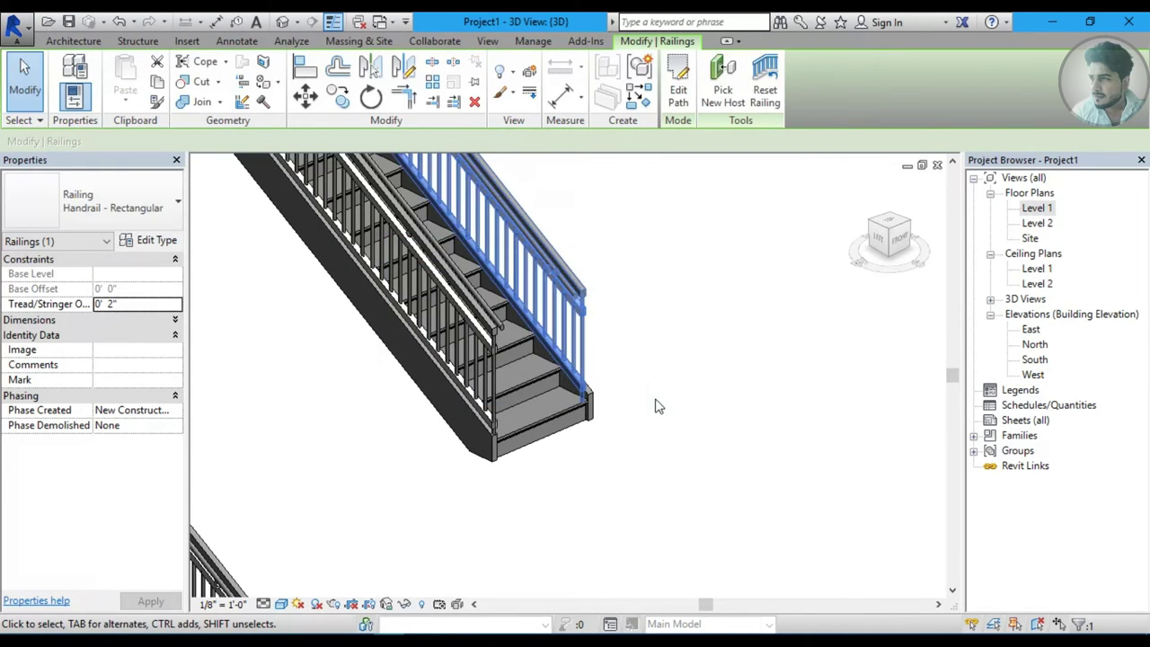
Inspect the raised railing, reselect it, and undo the last change.
click(589, 404)
shift+middle_drag(602, 422, 584, 415)
click(578, 409)
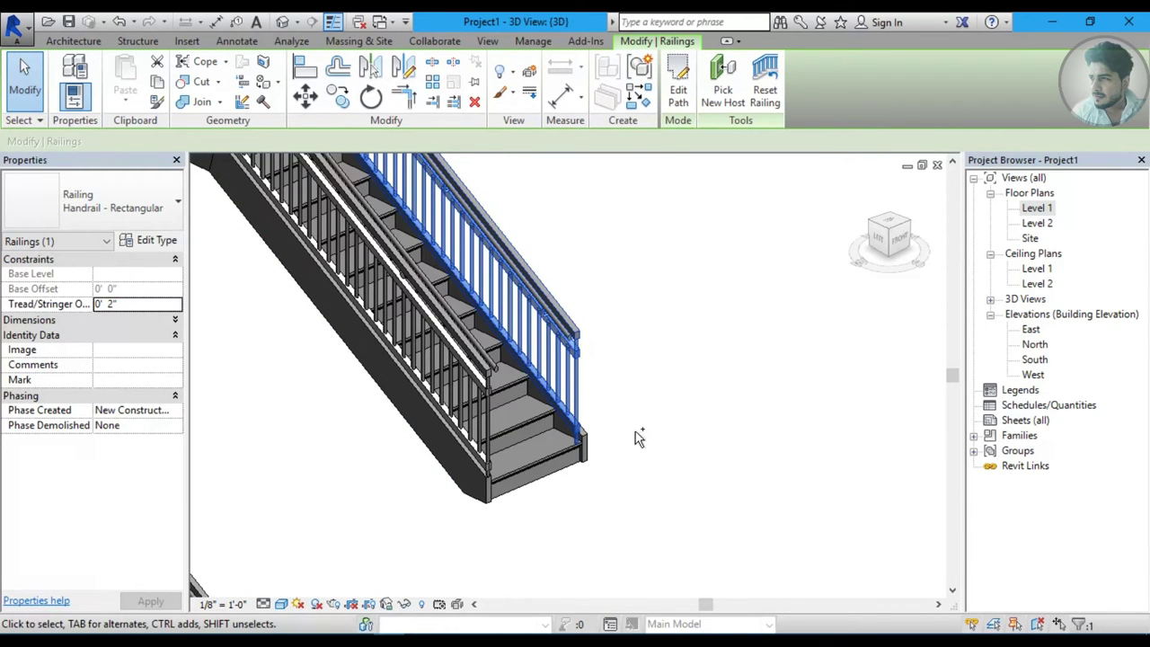
middle_drag(635, 438, 609, 441)
key(ctrl+z)
Undo one more change and zoom in on the stair railing.
key(ctrl+z)
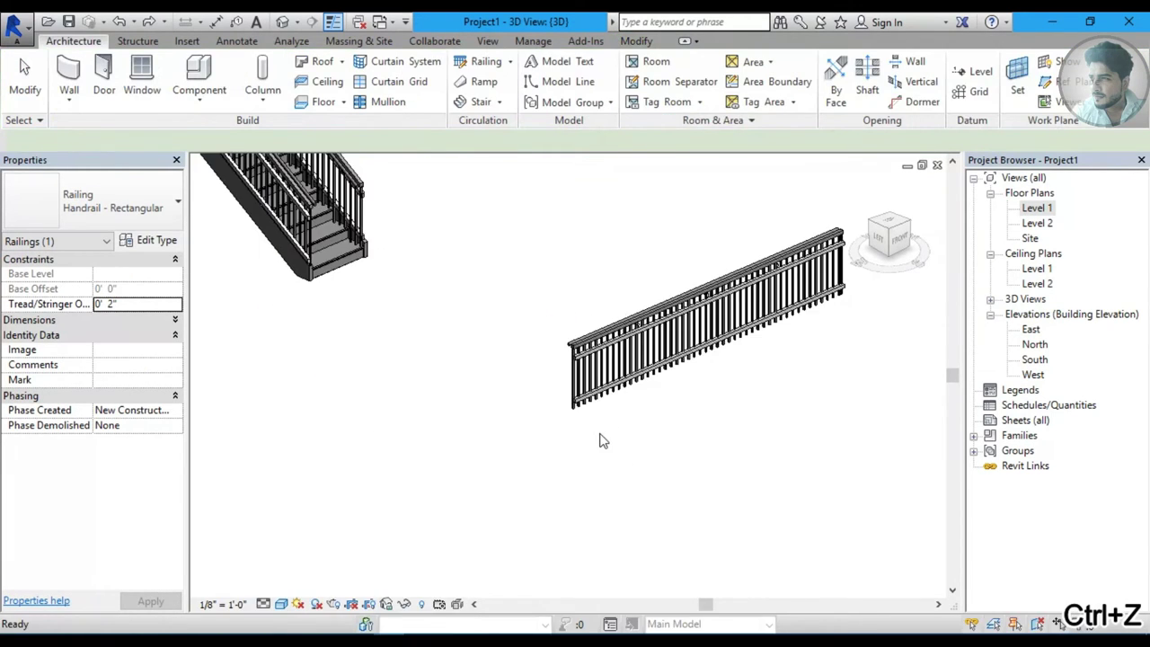
key(ctrl+z)
scroll(601, 438, up, 3)
scroll(585, 477, up, 2)
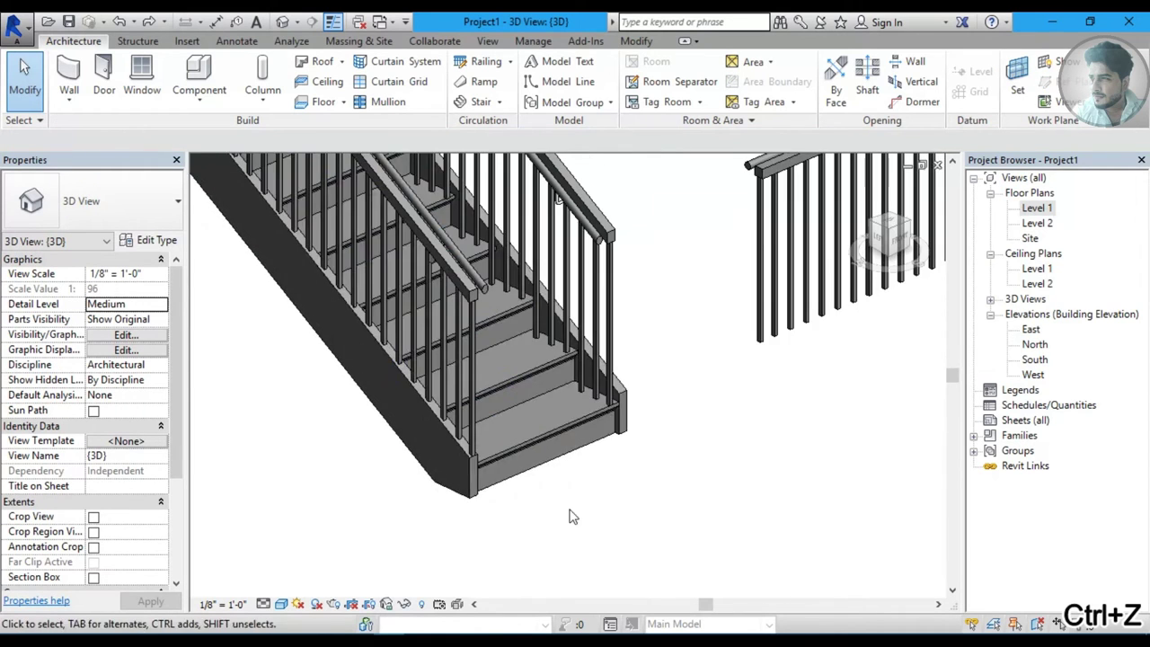
scroll(572, 517, up, 2)
scroll(571, 468, up, 1)
middle_drag(571, 450, 569, 420)
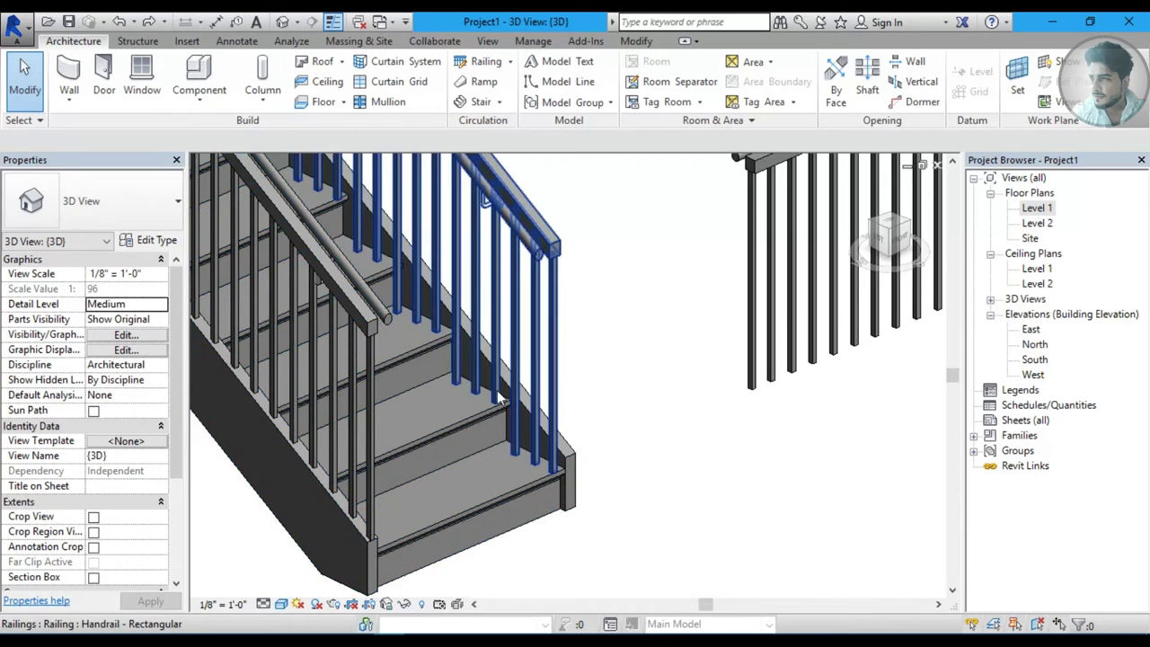
middle_drag(503, 402, 454, 290)
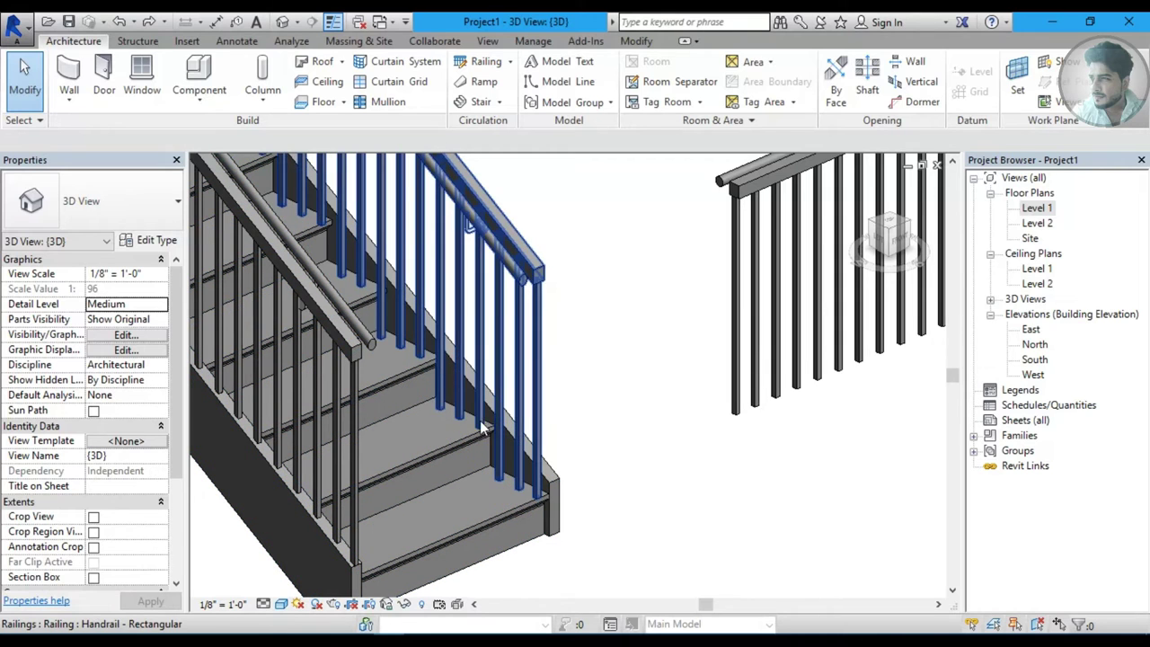
Enable Use Baluster Per Tread On Stairs with 2 Baluster - Round : 1" and confirm.
click(485, 325)
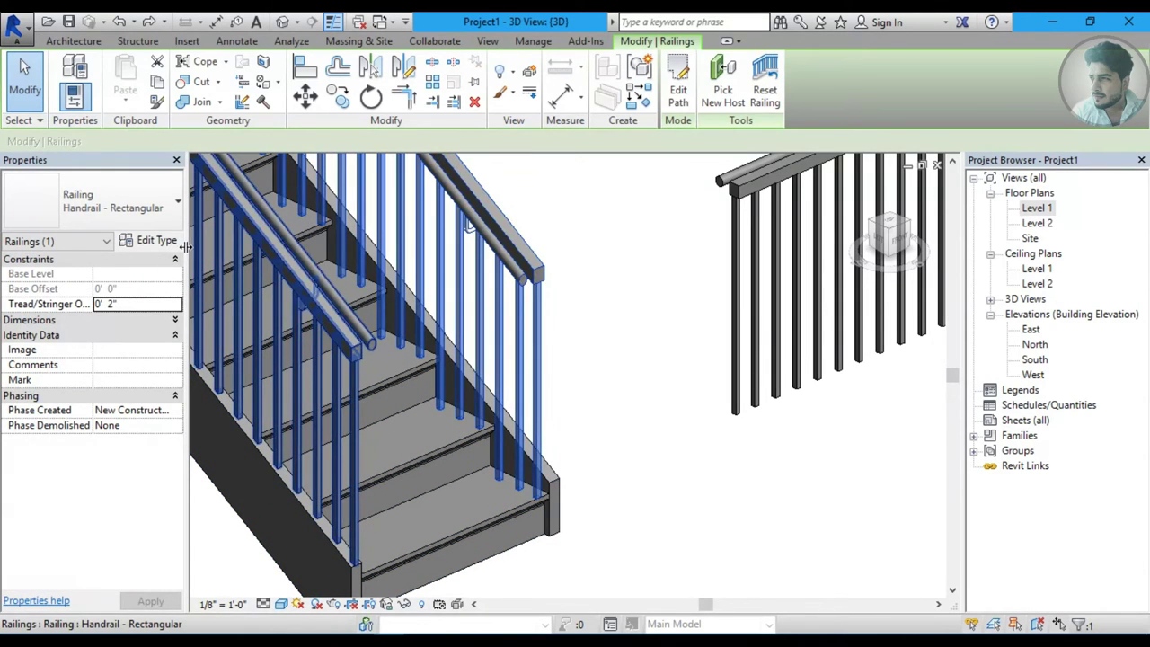
click(158, 241)
click(877, 246)
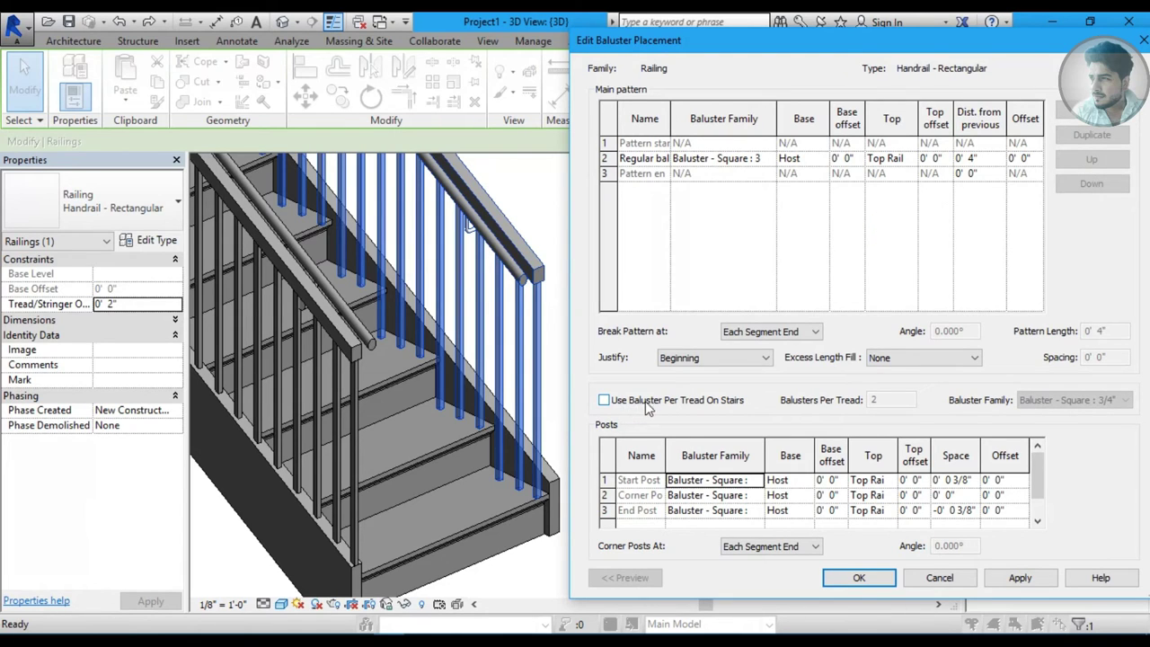
click(605, 400)
double_click(879, 401)
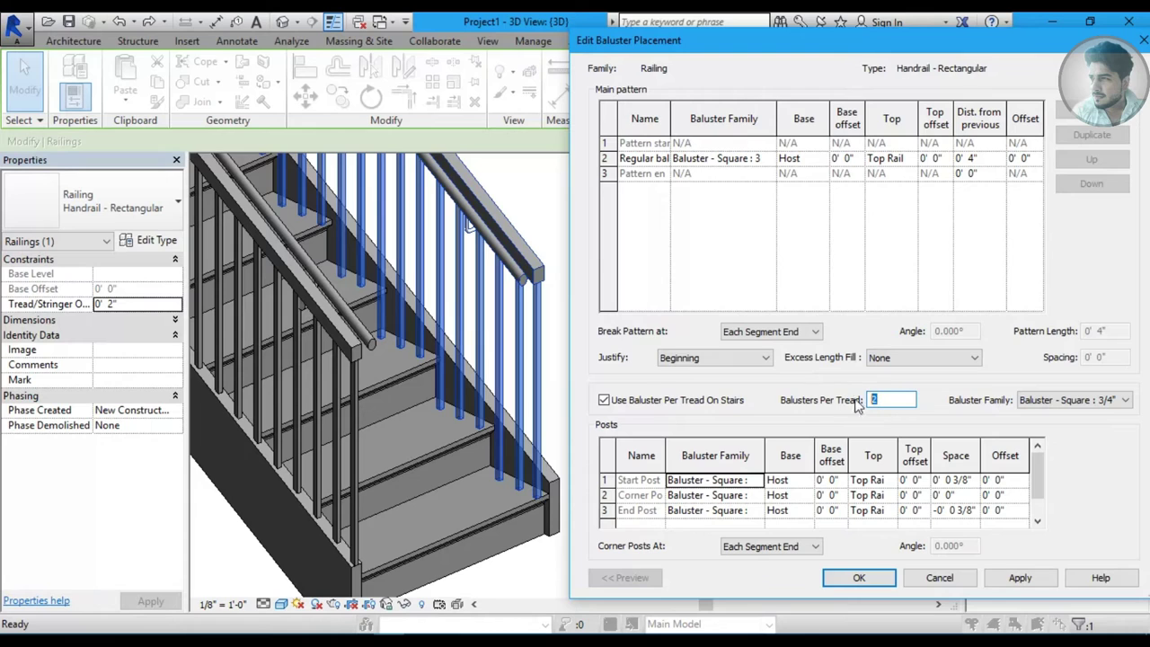
click(1027, 400)
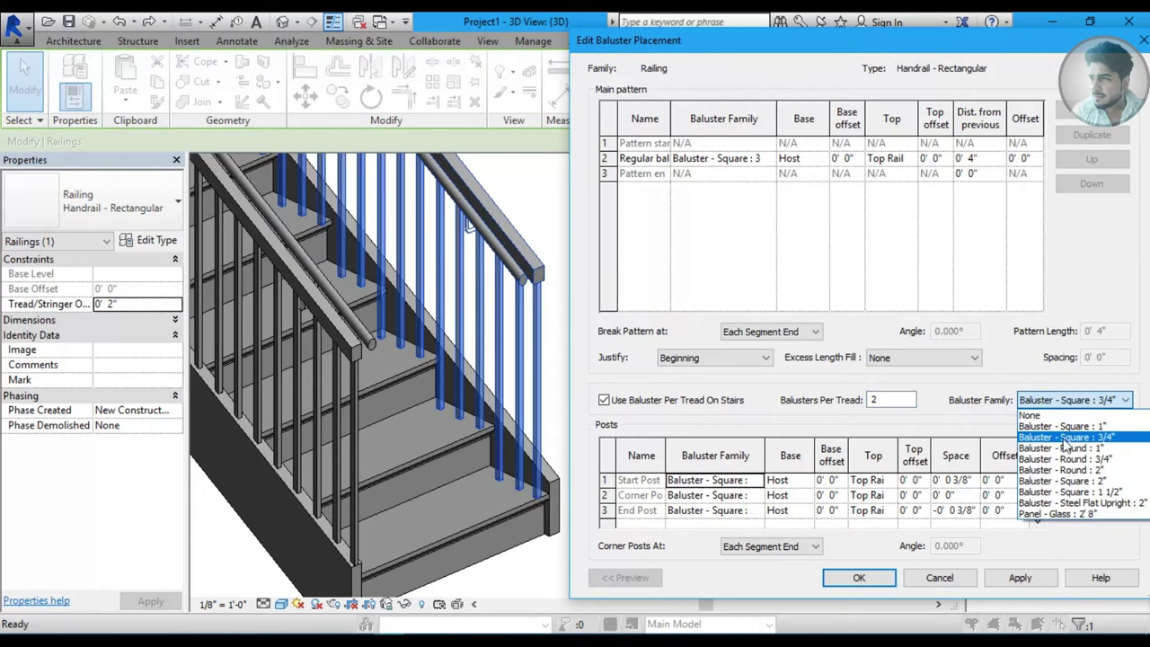
click(1066, 443)
click(1046, 580)
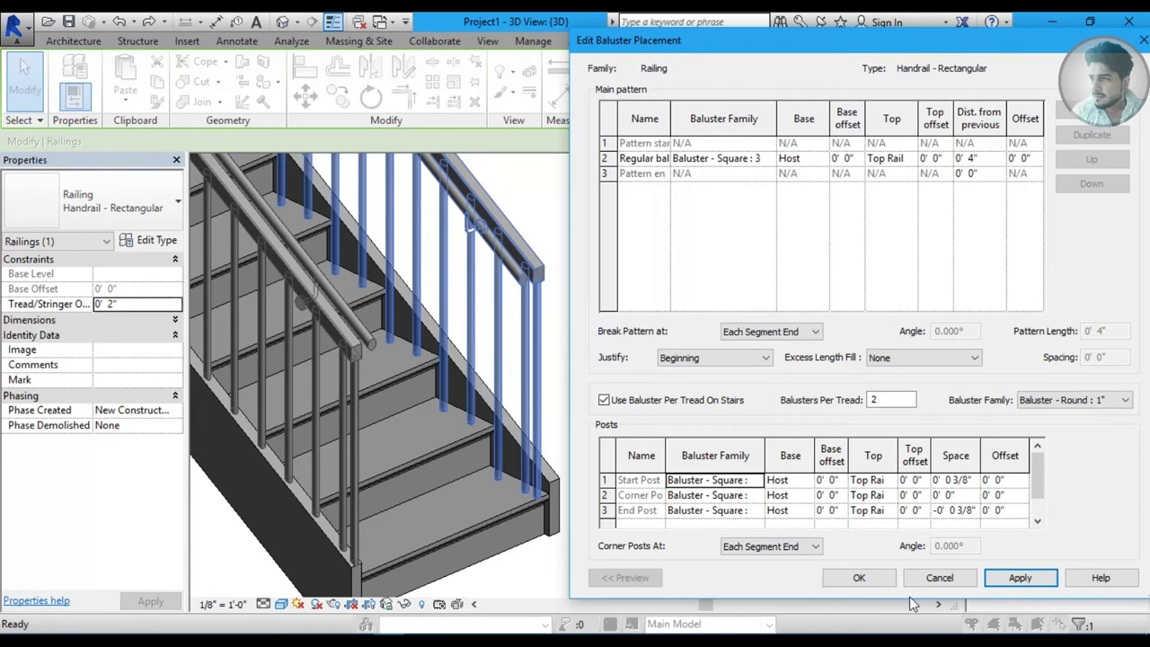
click(859, 578)
click(850, 576)
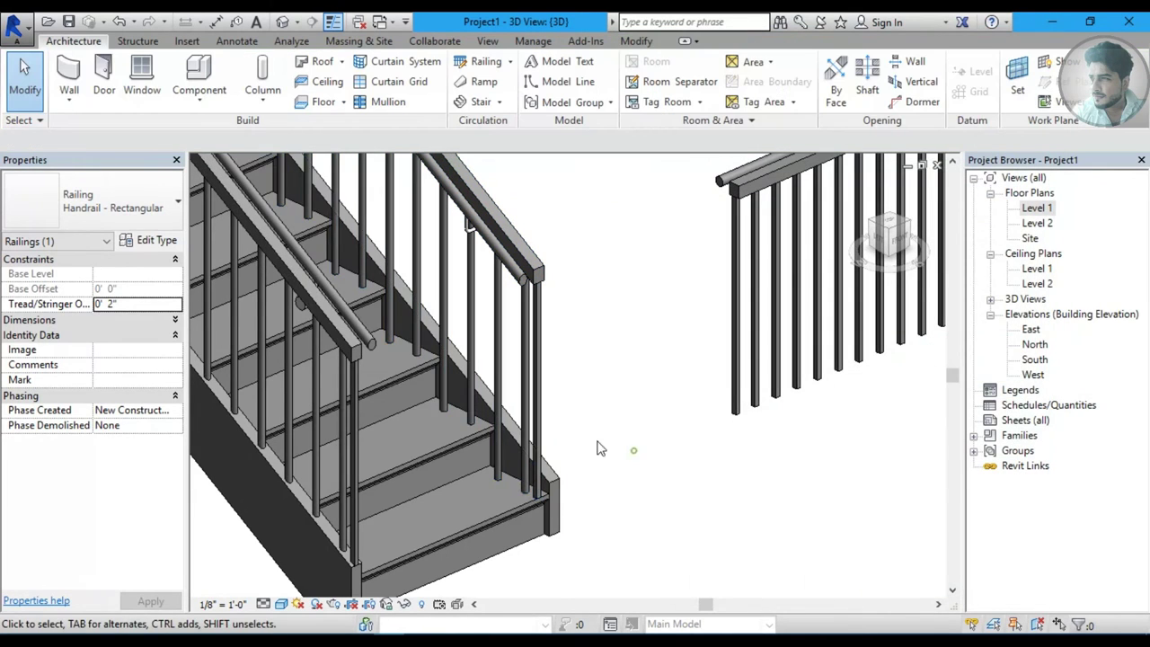
click(635, 457)
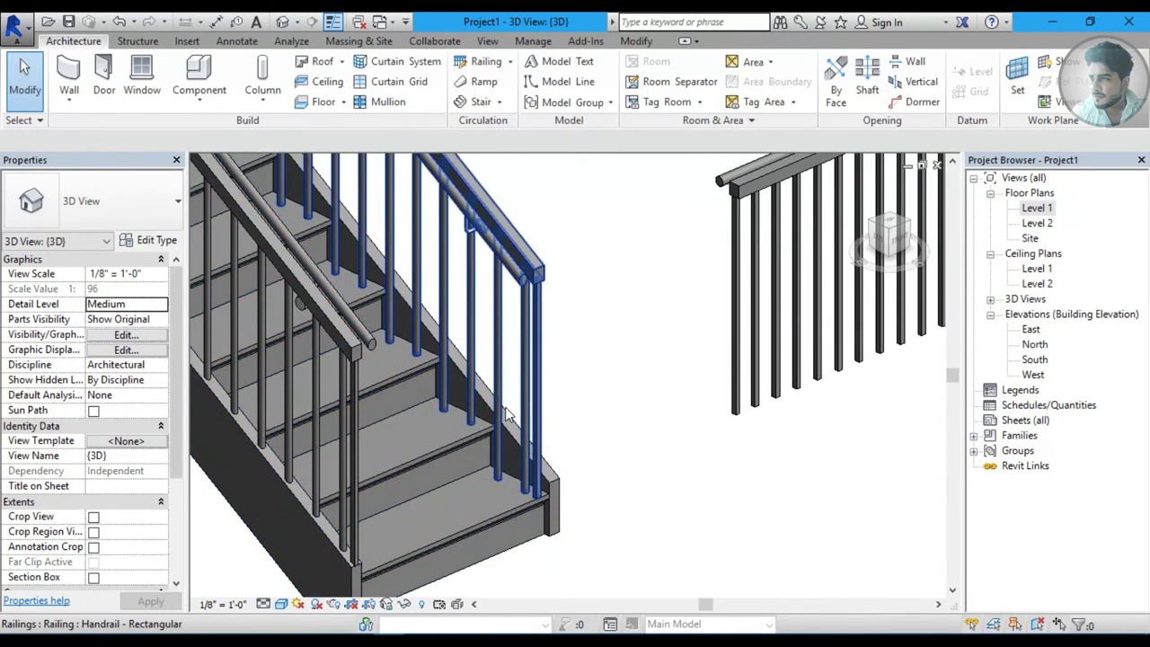
mouse_move(578, 431)
middle_down()
mouse_move(449, 457)
mouse_move(521, 441)
middle_up()
shift+middle_drag(429, 426, 492, 372)
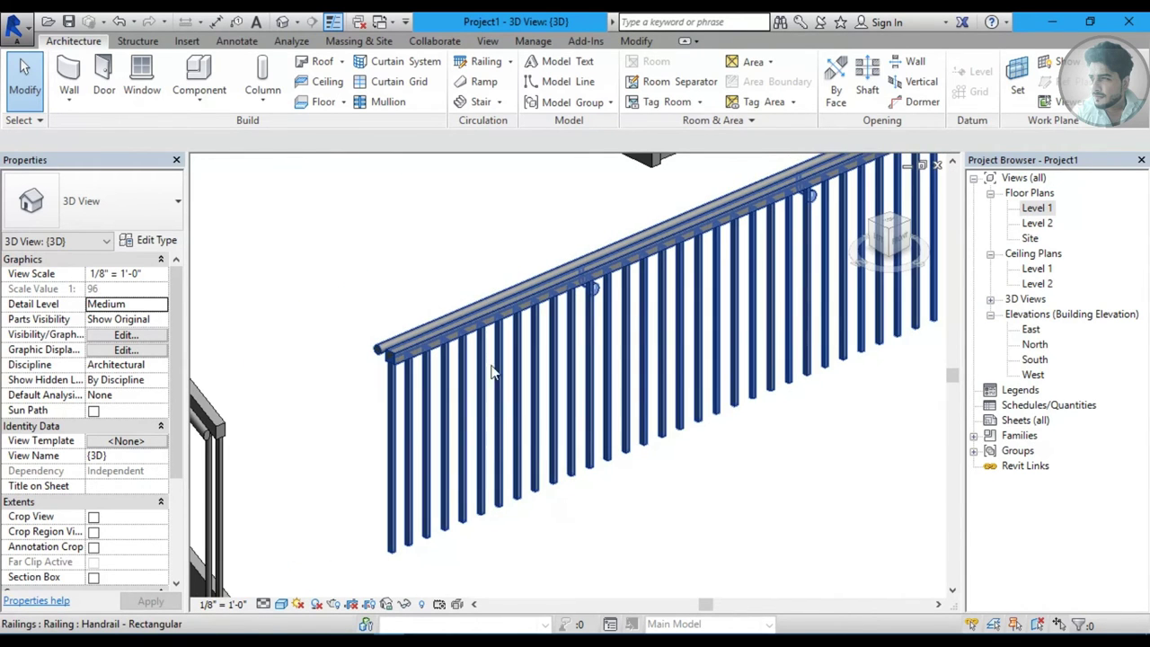
click(503, 457)
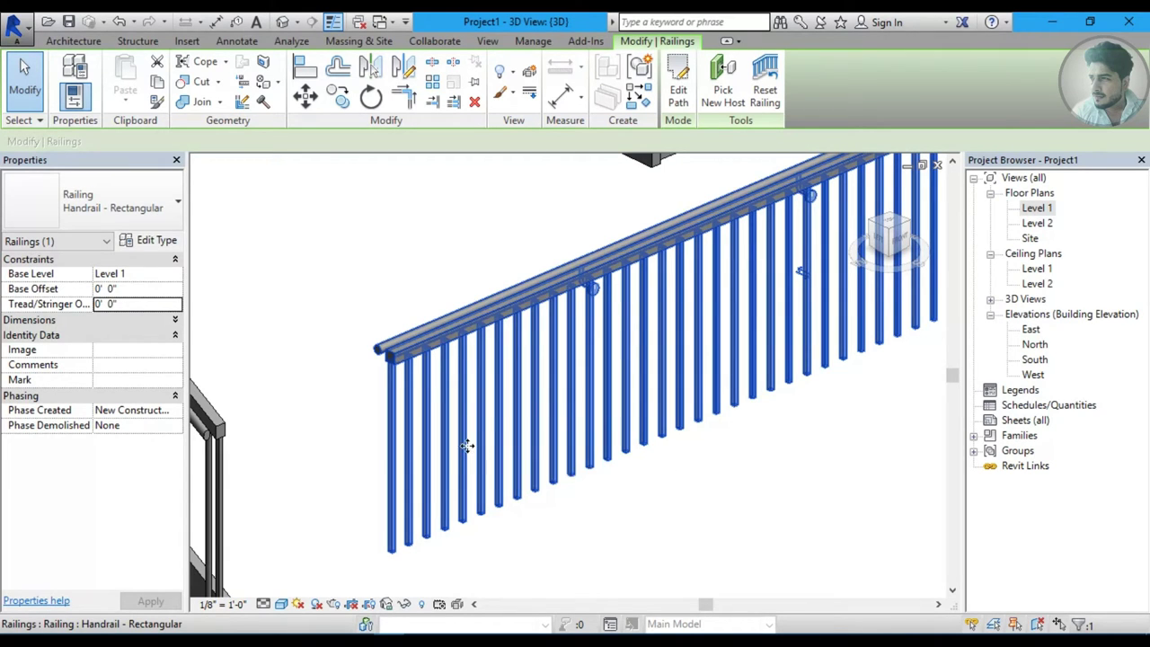
click(162, 241)
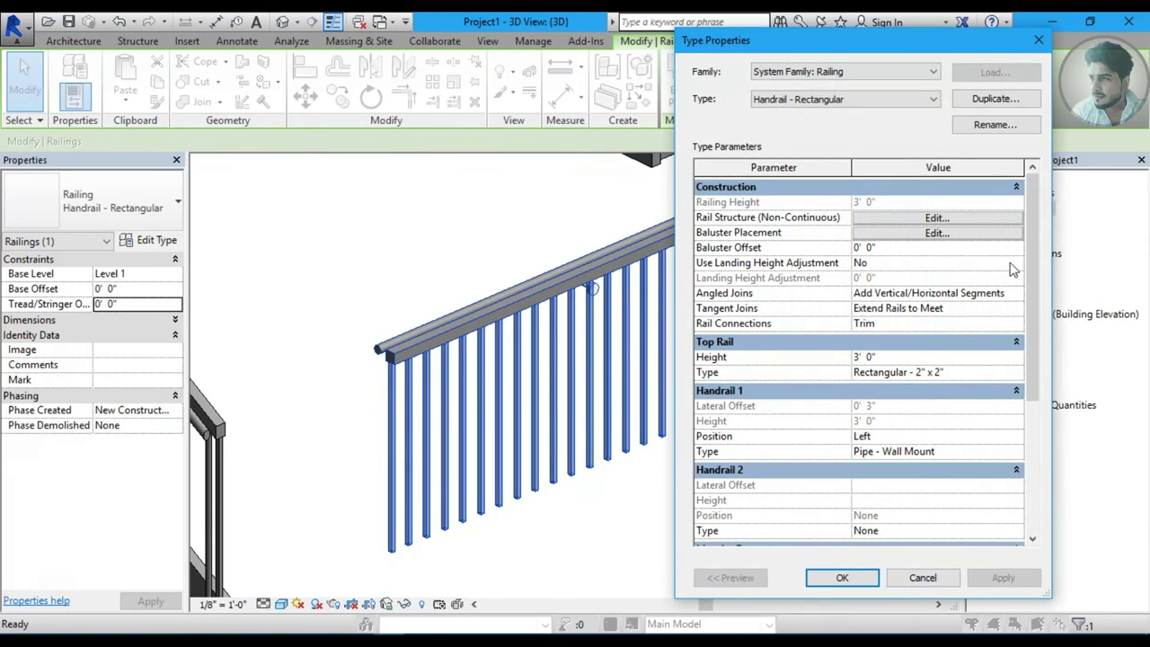
click(942, 233)
click(771, 160)
click(769, 158)
scroll(800, 211, down, 2)
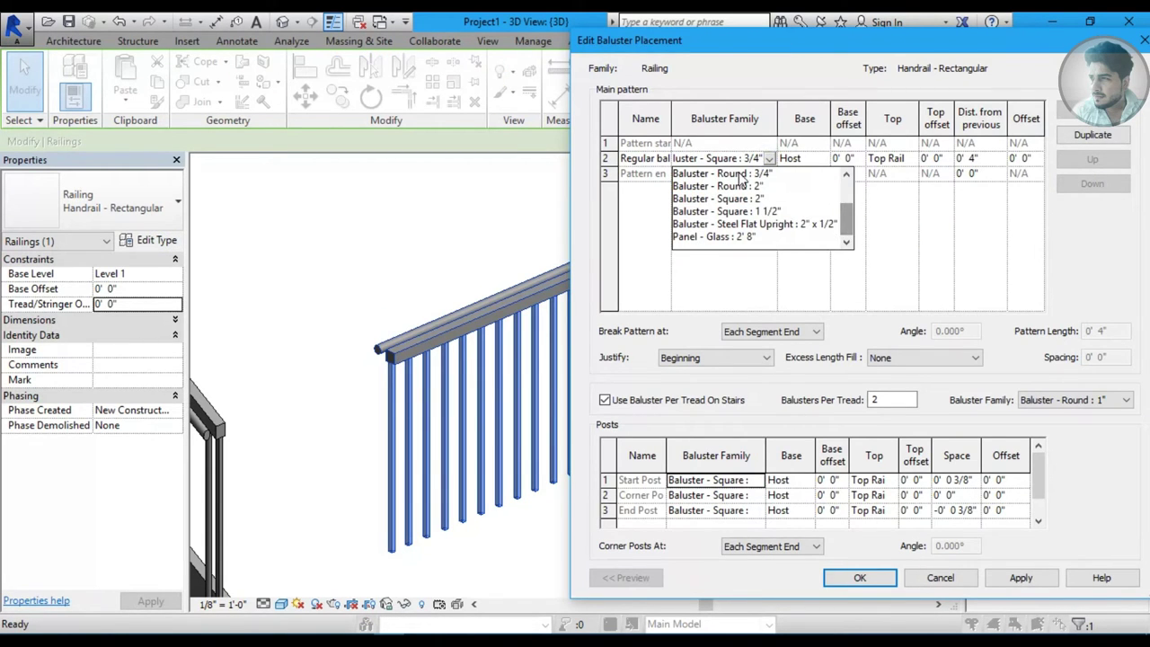
scroll(843, 236, up, 3)
scroll(848, 239, down, 3)
click(943, 575)
click(941, 580)
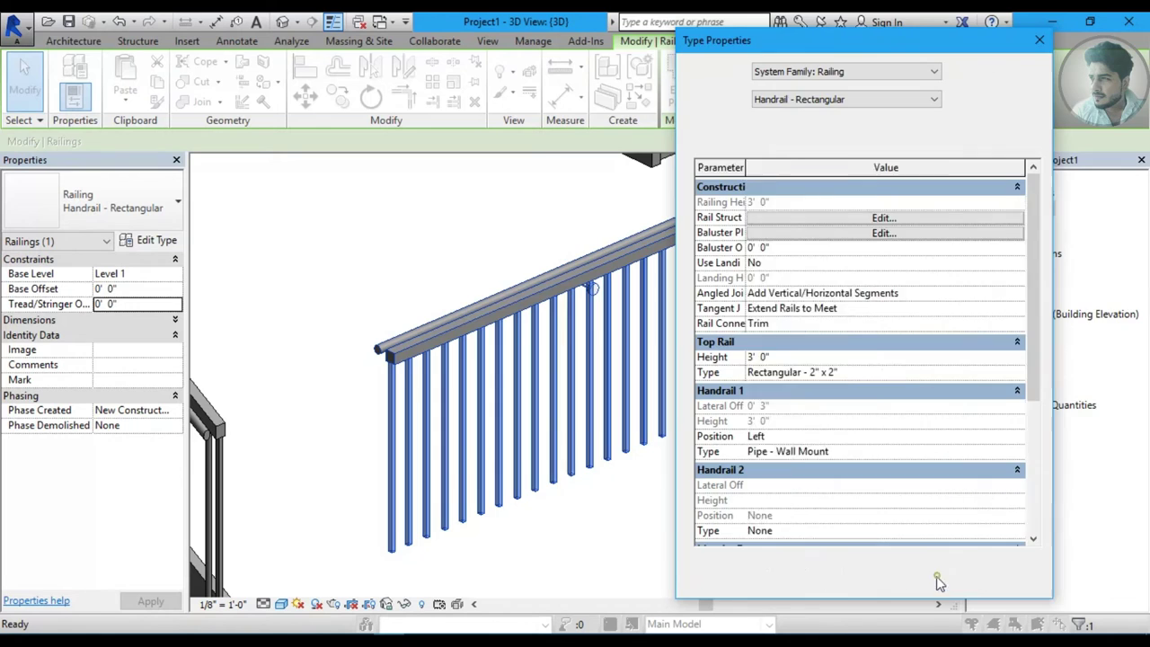
click(919, 580)
click(473, 246)
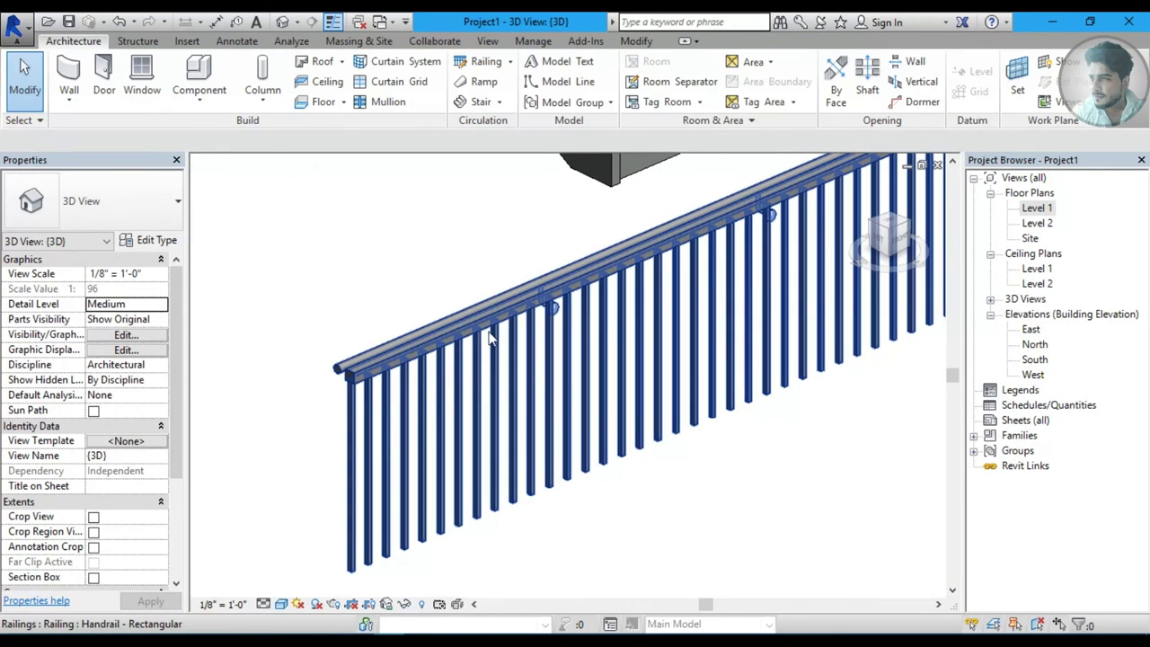
click(201, 45)
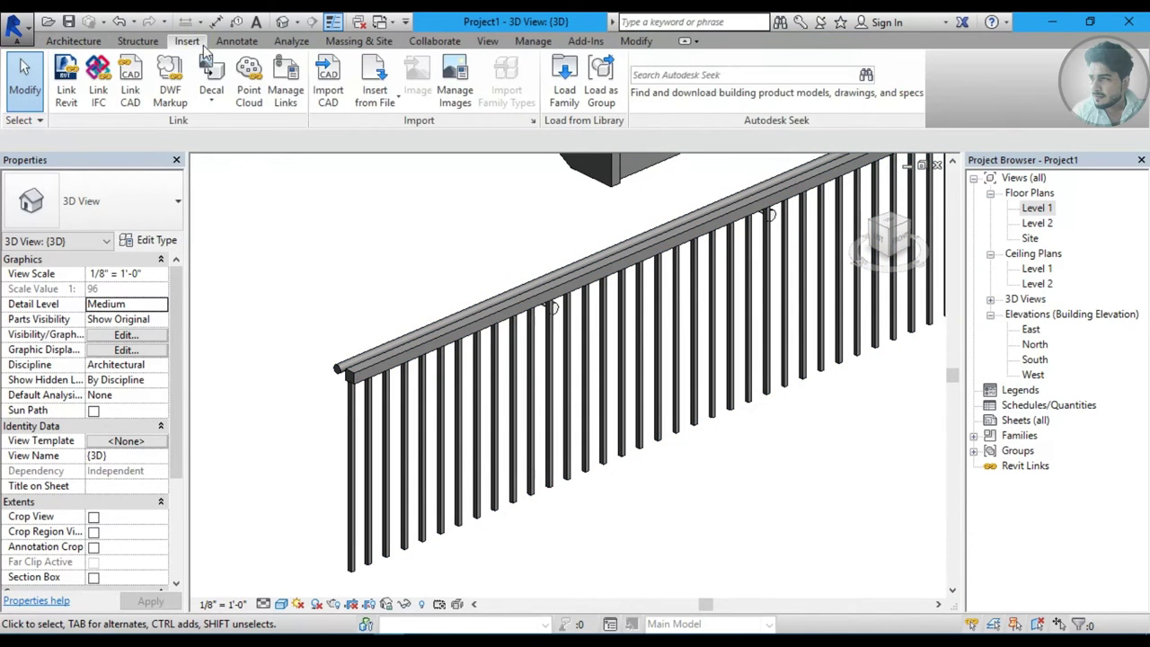
click(569, 91)
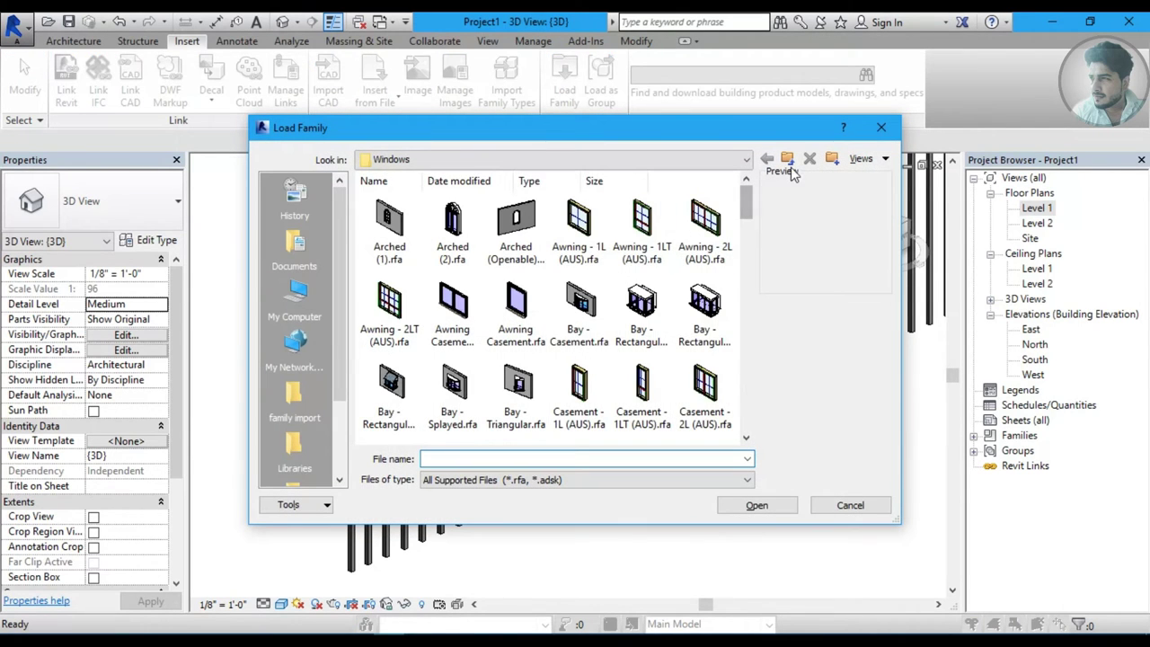
click(789, 163)
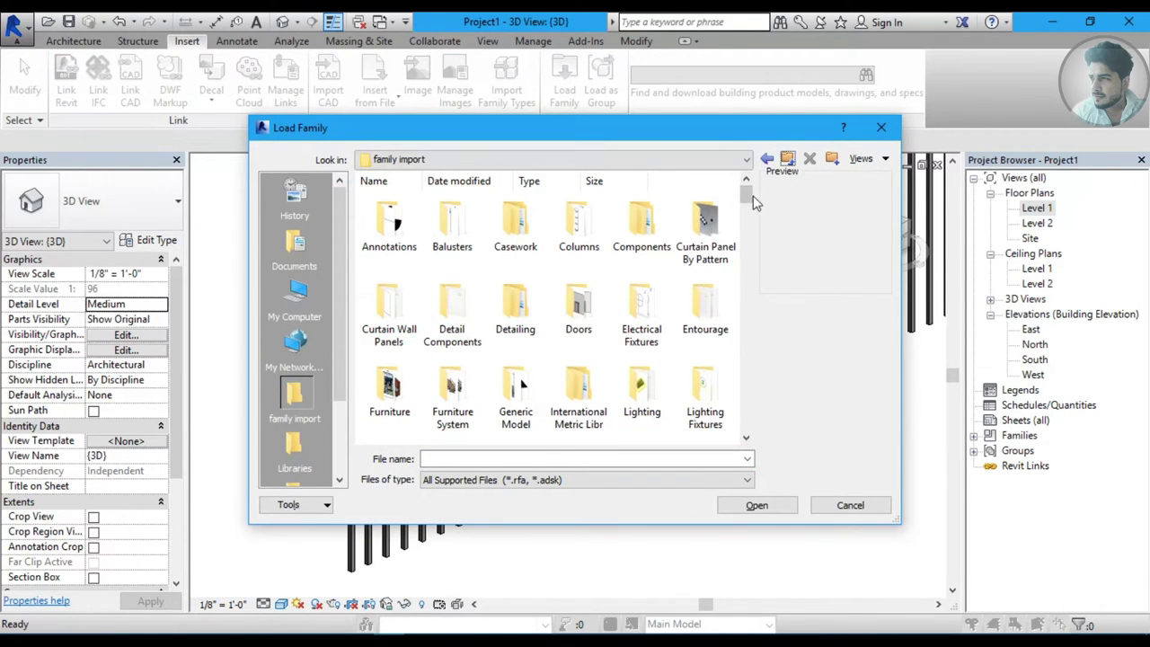
double_click(454, 232)
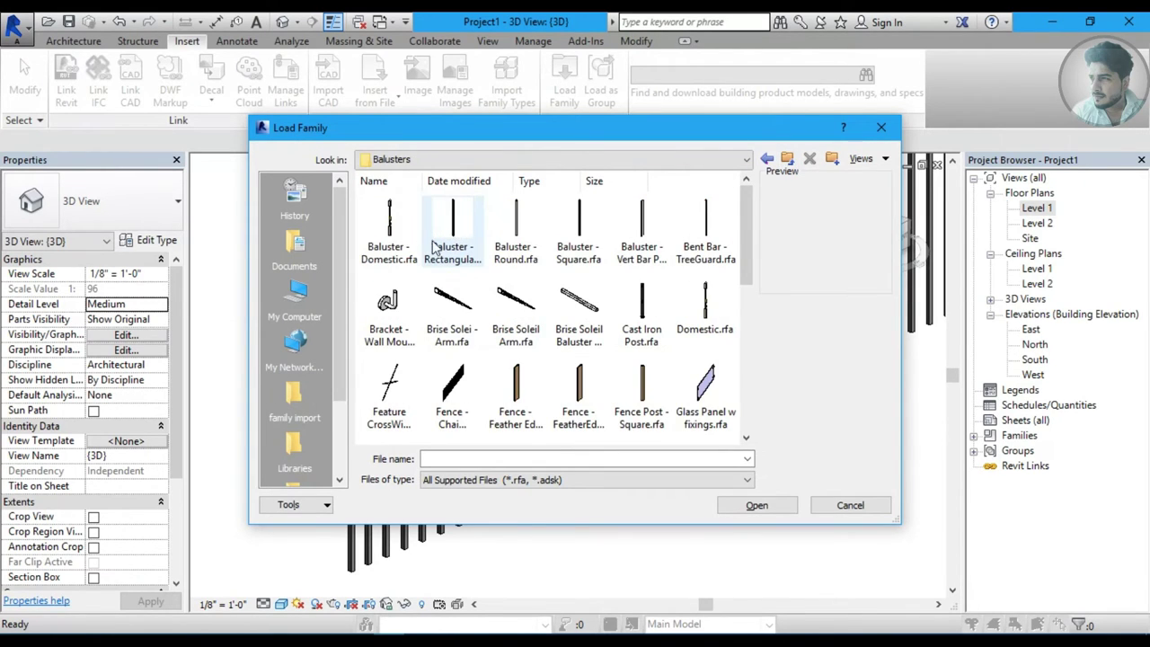
click(389, 230)
click(579, 230)
click(706, 229)
click(708, 314)
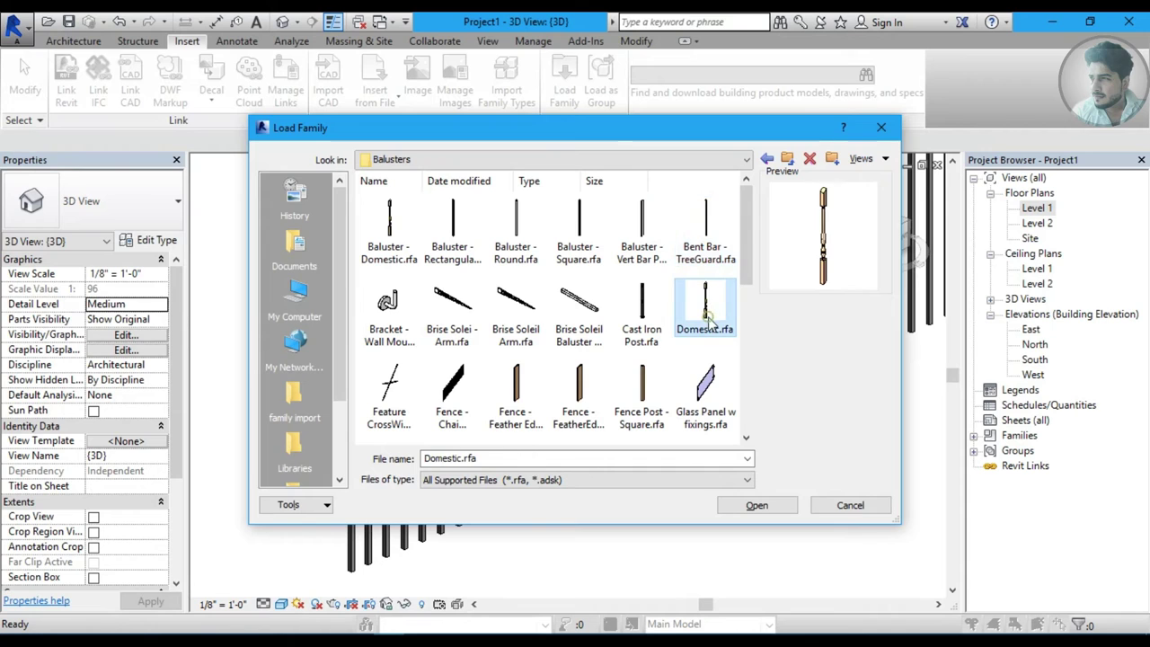
click(882, 127)
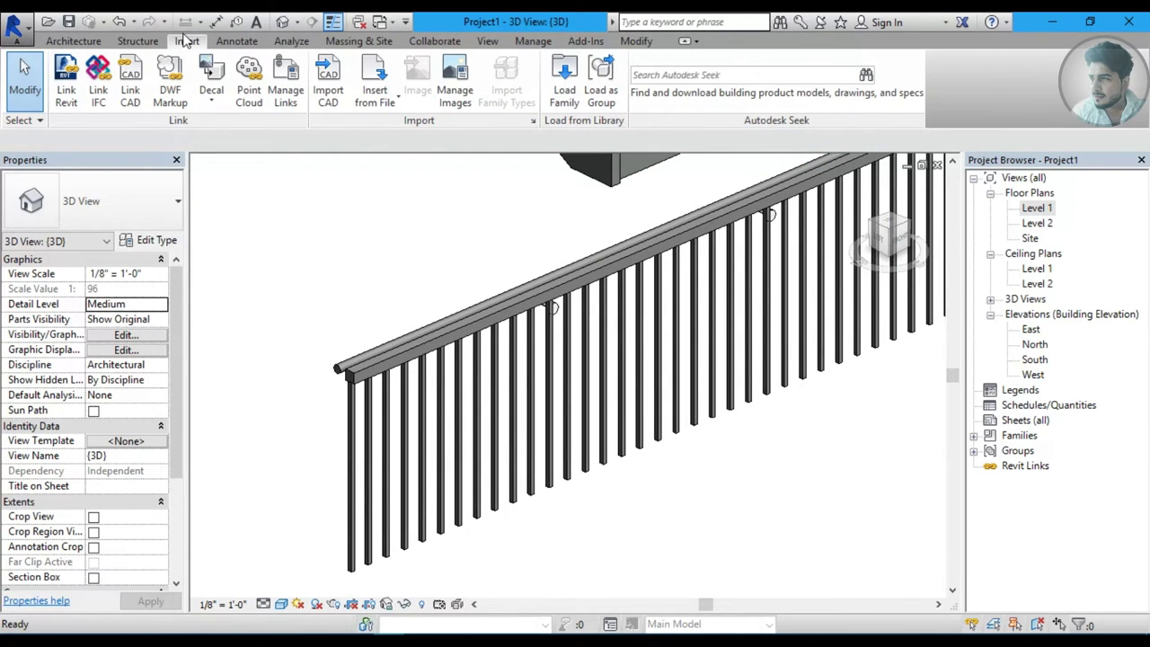
click(564, 77)
click(787, 159)
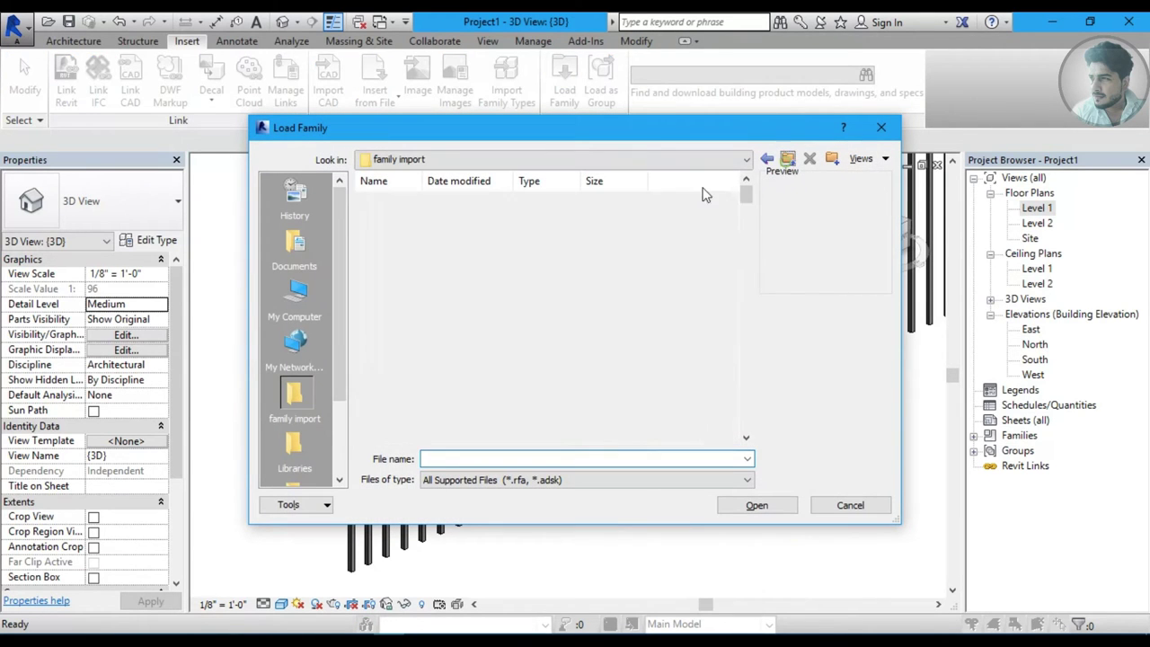
double_click(452, 225)
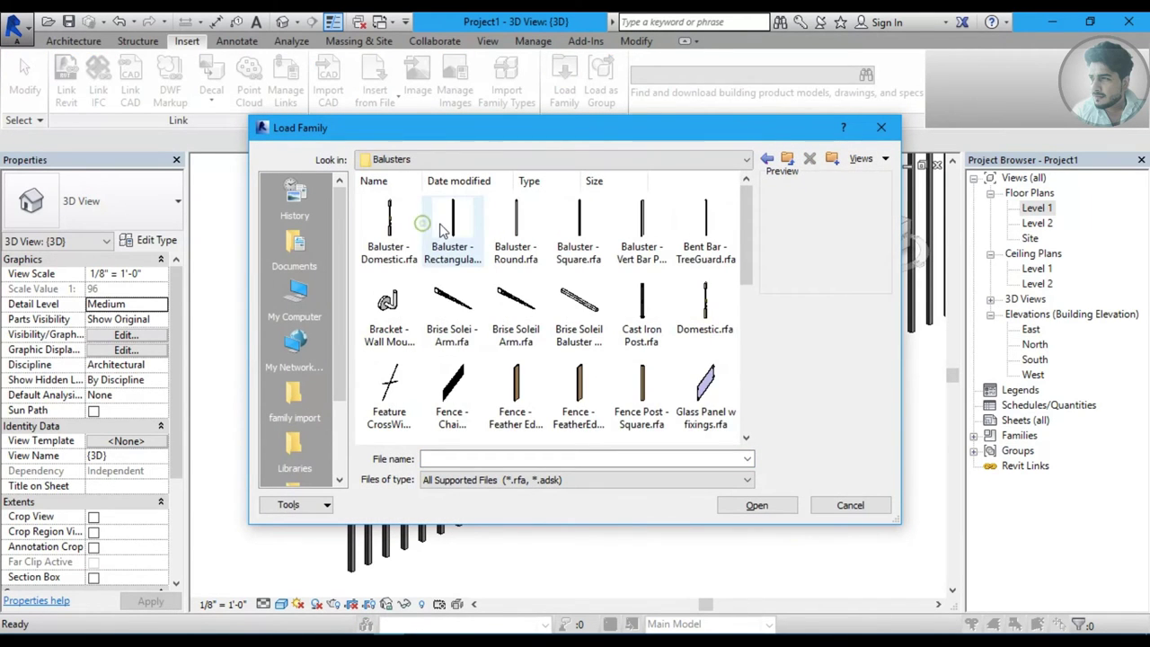
click(883, 129)
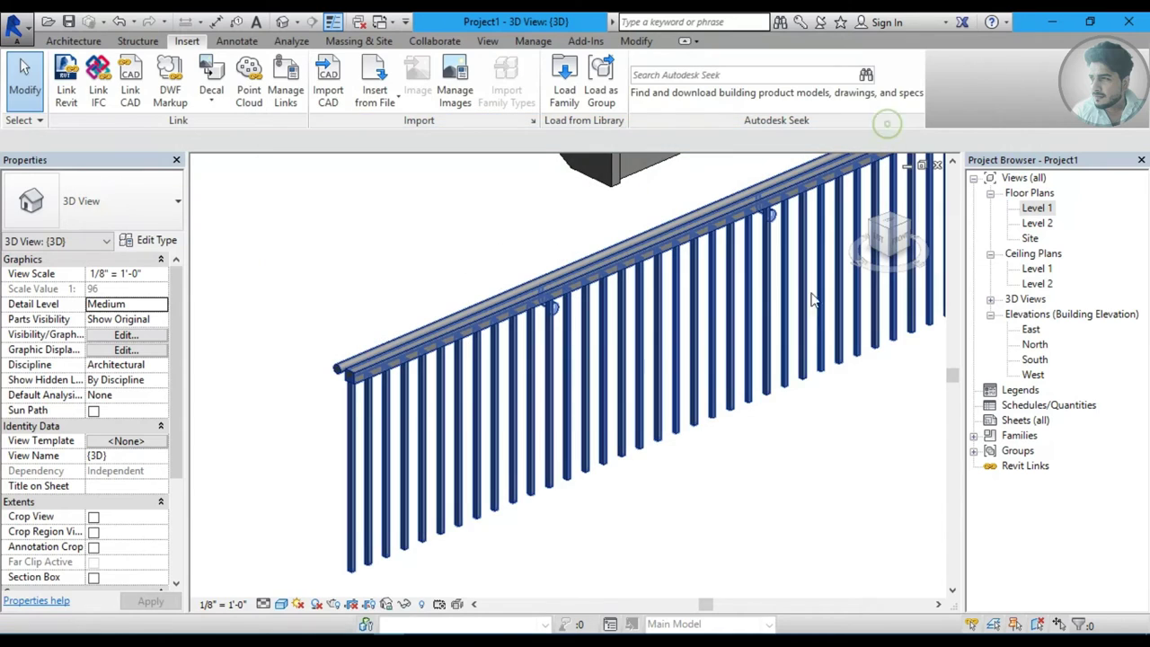
Expand Families, then the Profiles and Railings nodes in the Project Browser.
click(974, 439)
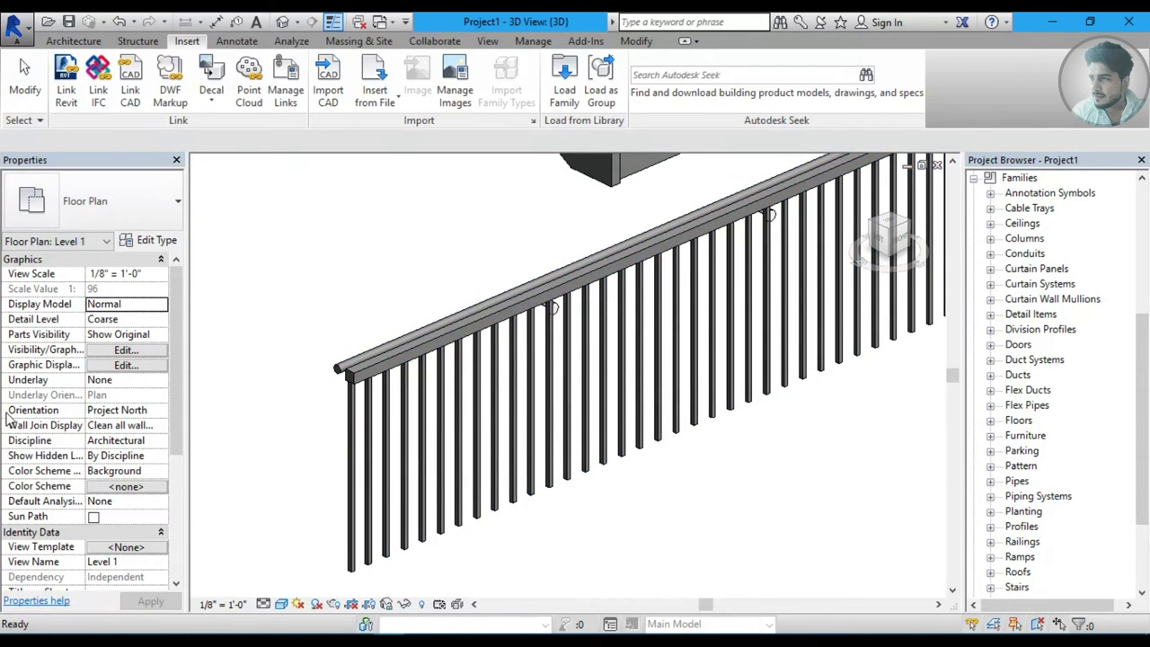
drag(1148, 360, 1111, 289)
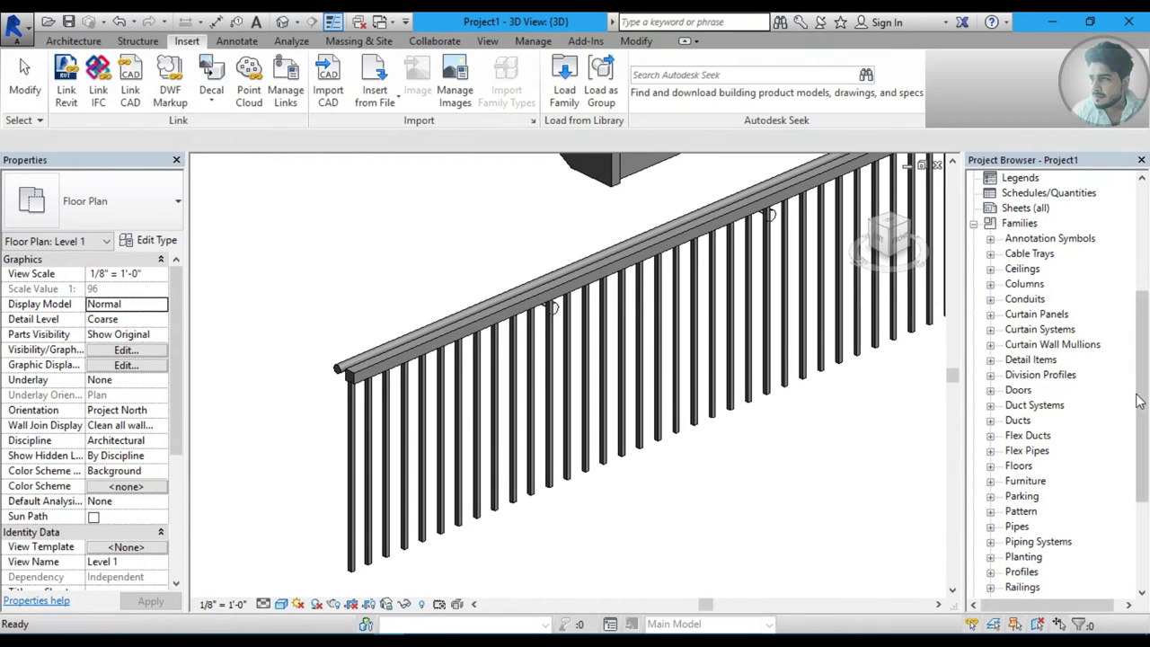
drag(1139, 404, 1141, 456)
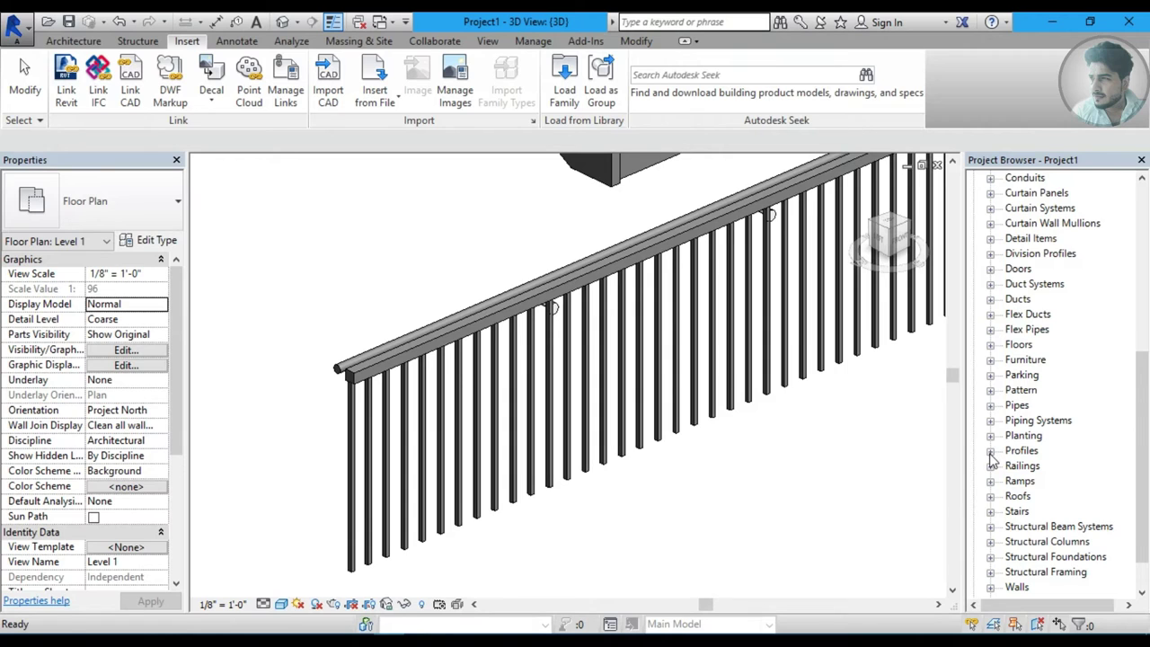
scroll(1000, 454, down, 1)
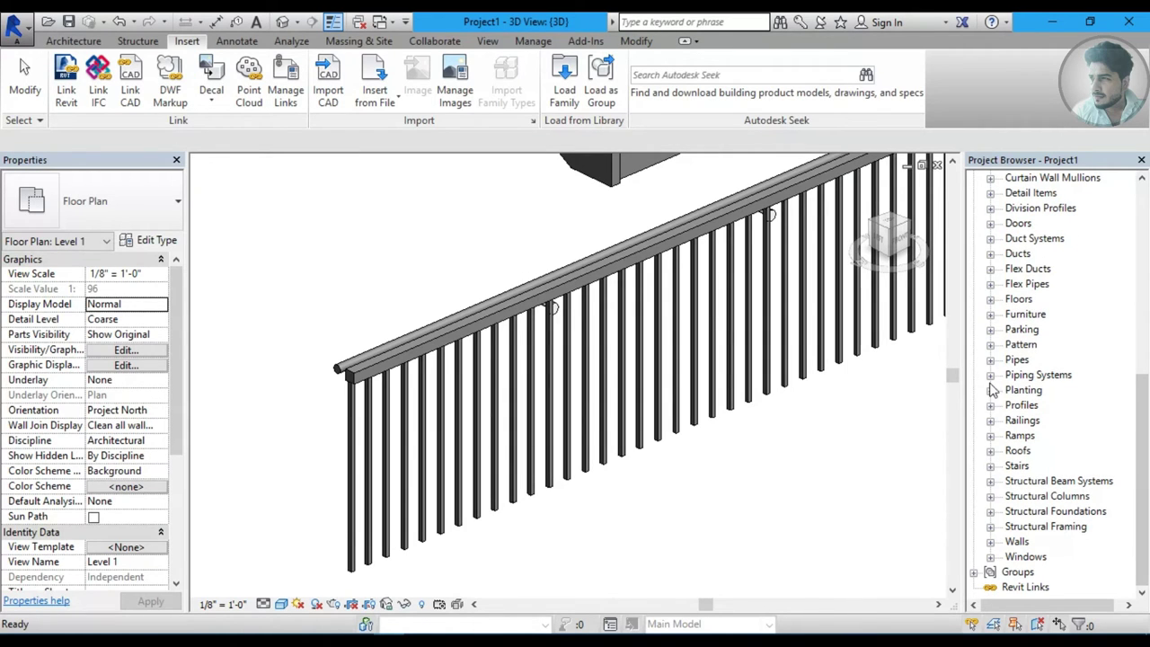
click(991, 406)
scroll(1049, 471, down, 1)
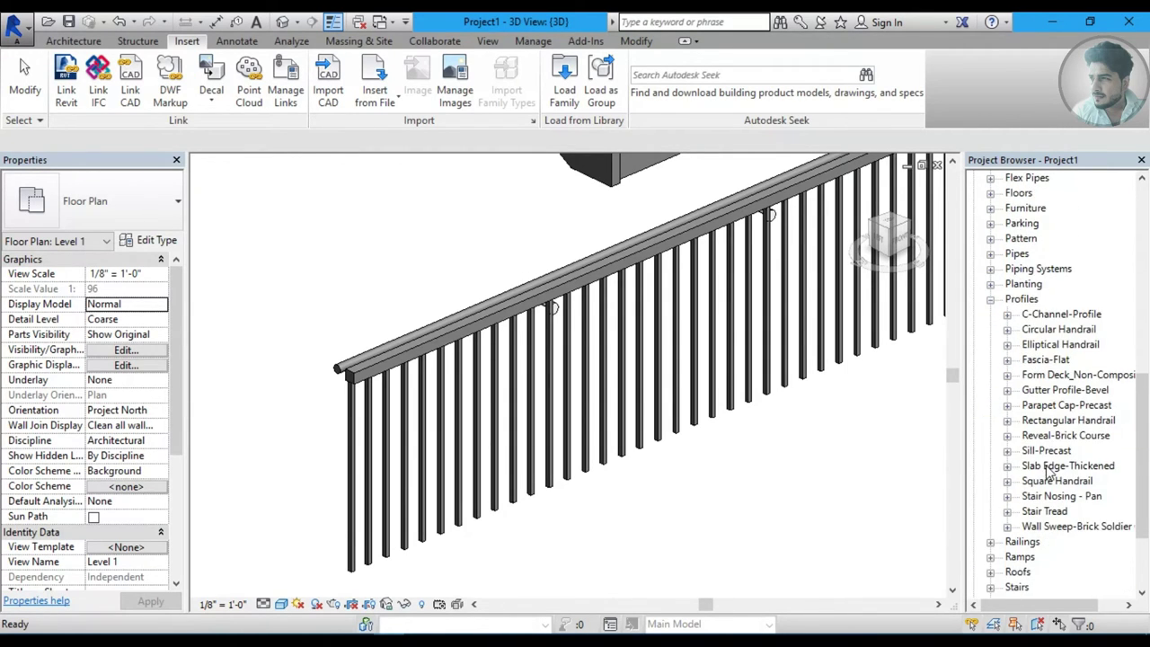
scroll(1013, 510, down, 1)
click(992, 497)
scroll(1045, 409, down, 2)
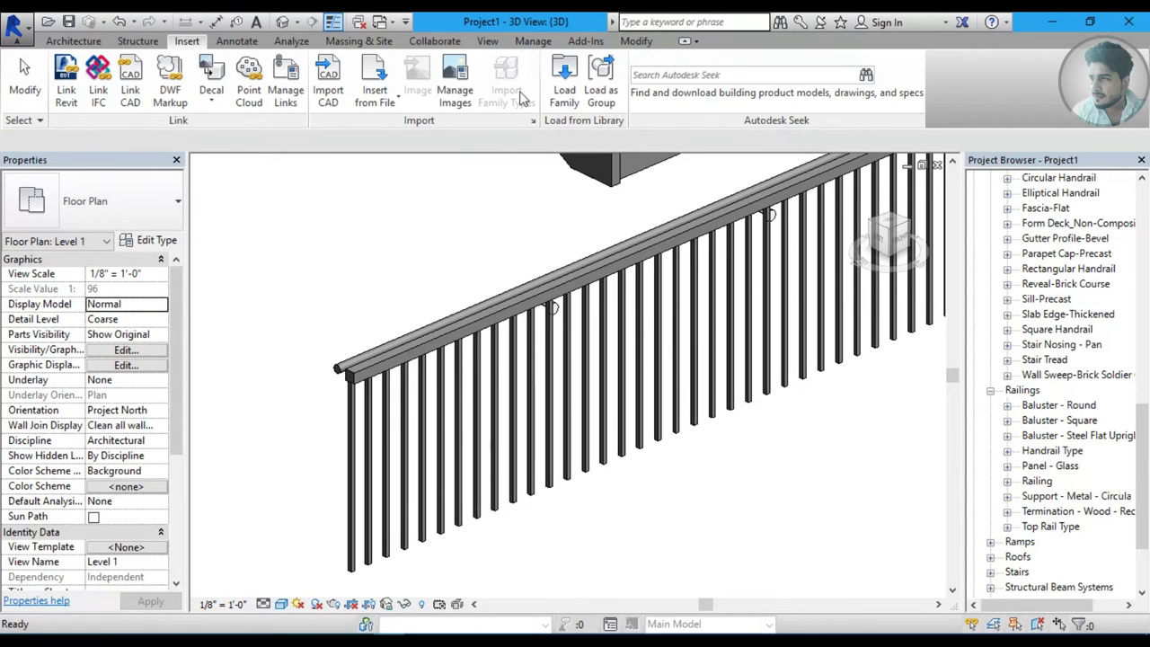
click(564, 81)
Load the Baluster - Domestic family from the Balusters folder.
click(787, 158)
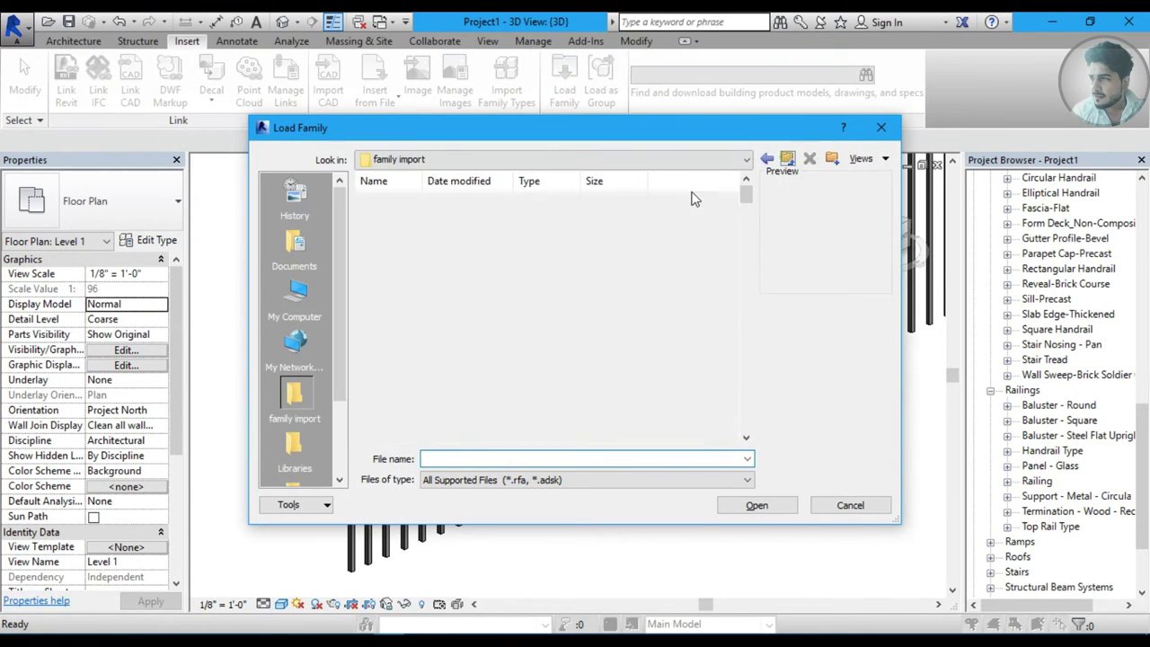
double_click(452, 225)
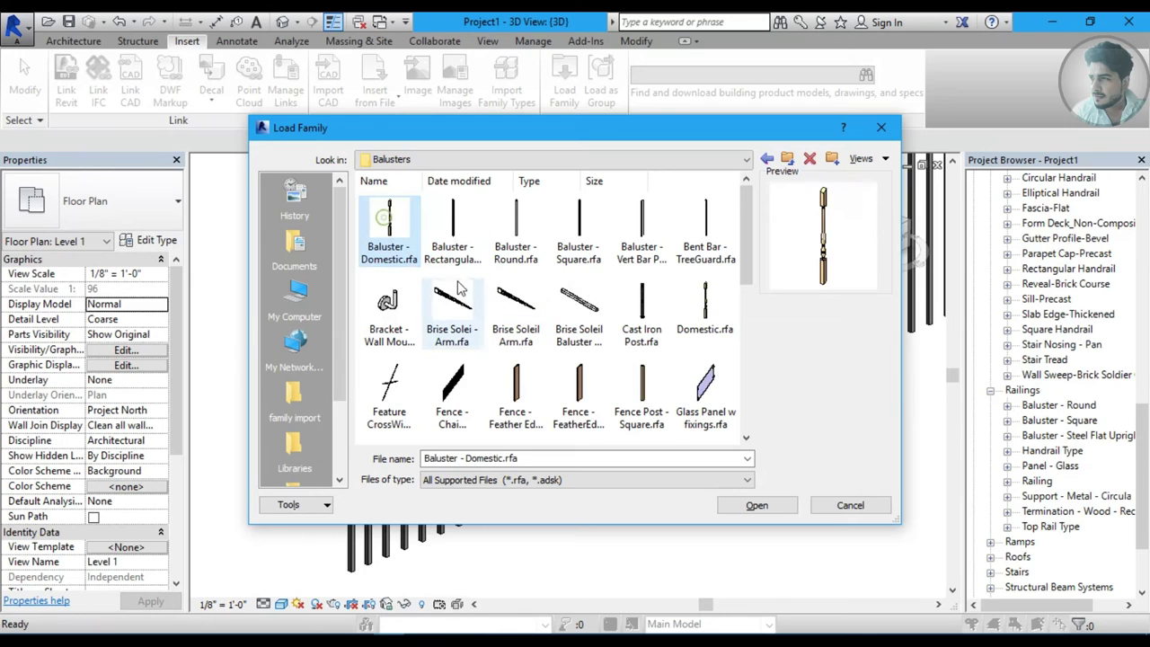
ctrl+scroll(459, 287, up, 1)
ctrl+scroll(460, 292, up, 1)
ctrl+scroll(466, 296, up, 2)
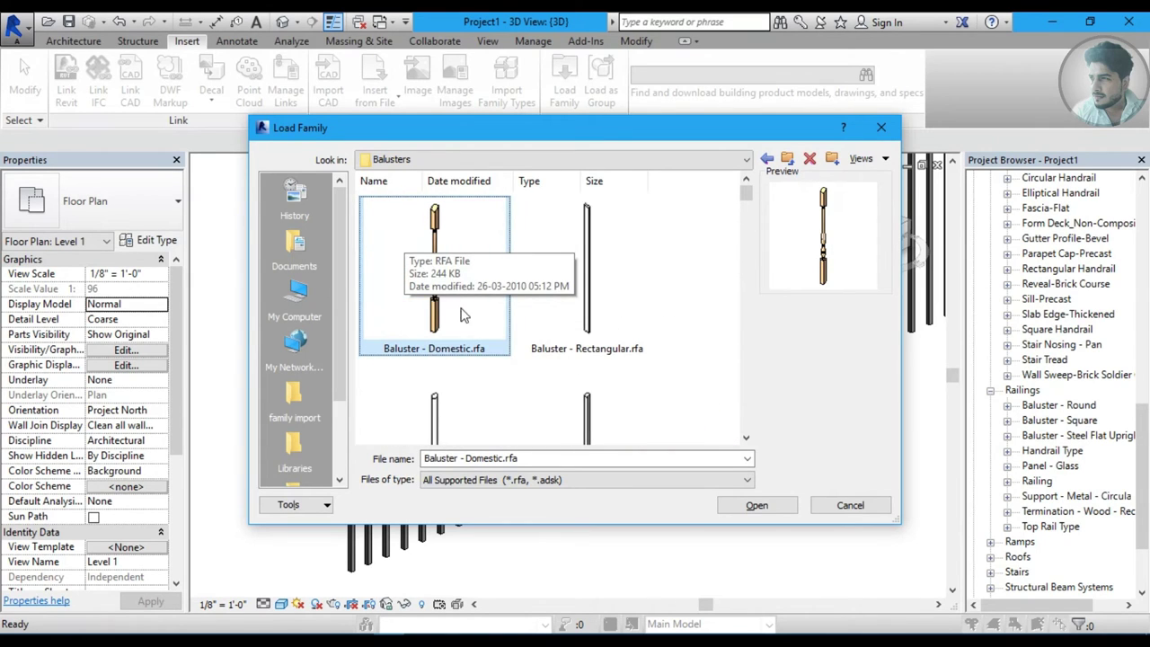
click(757, 505)
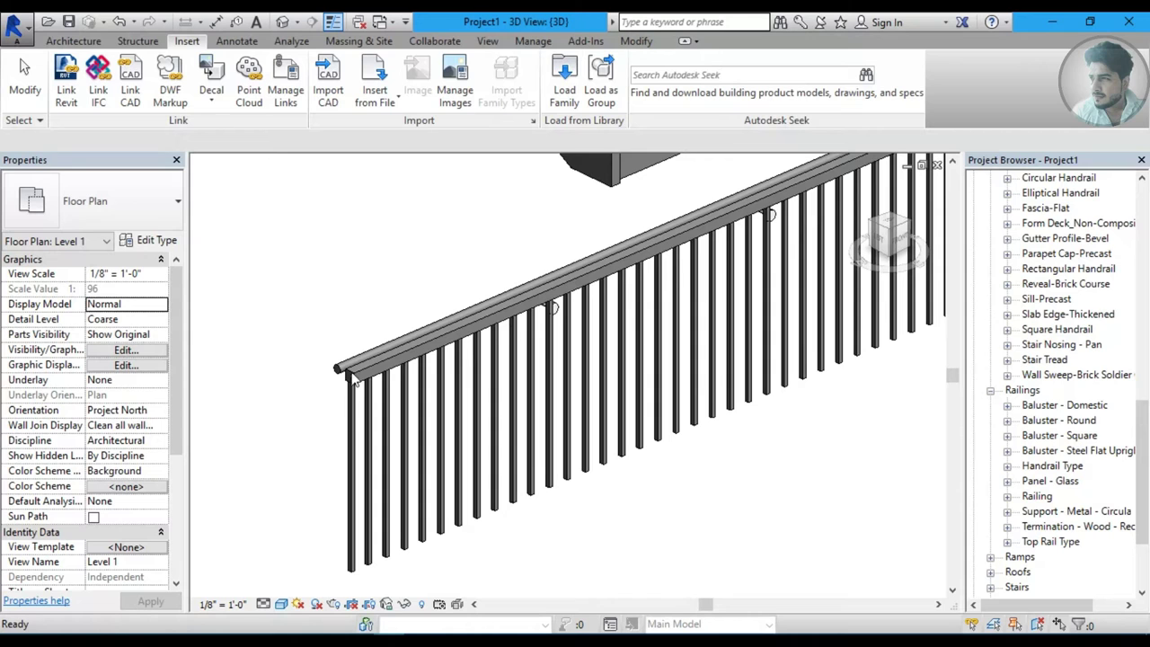
Set the rectangular handrail railing's regular baluster to Domestic 38mm Spindle, apply, and confirm.
click(409, 338)
click(155, 241)
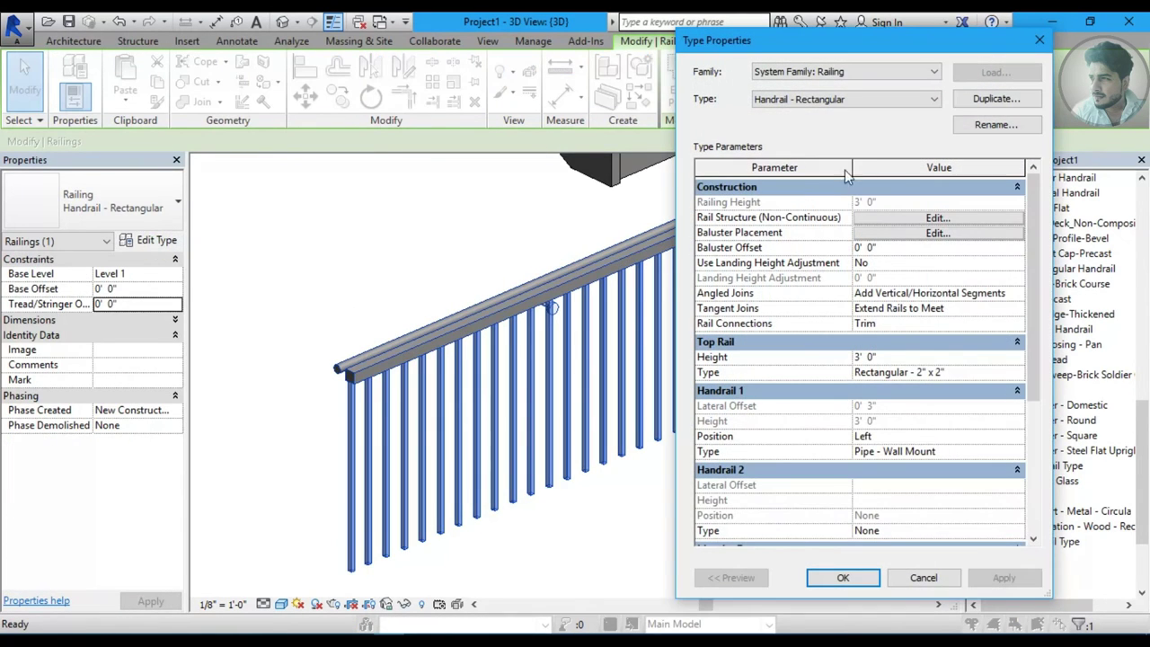
click(922, 236)
click(769, 158)
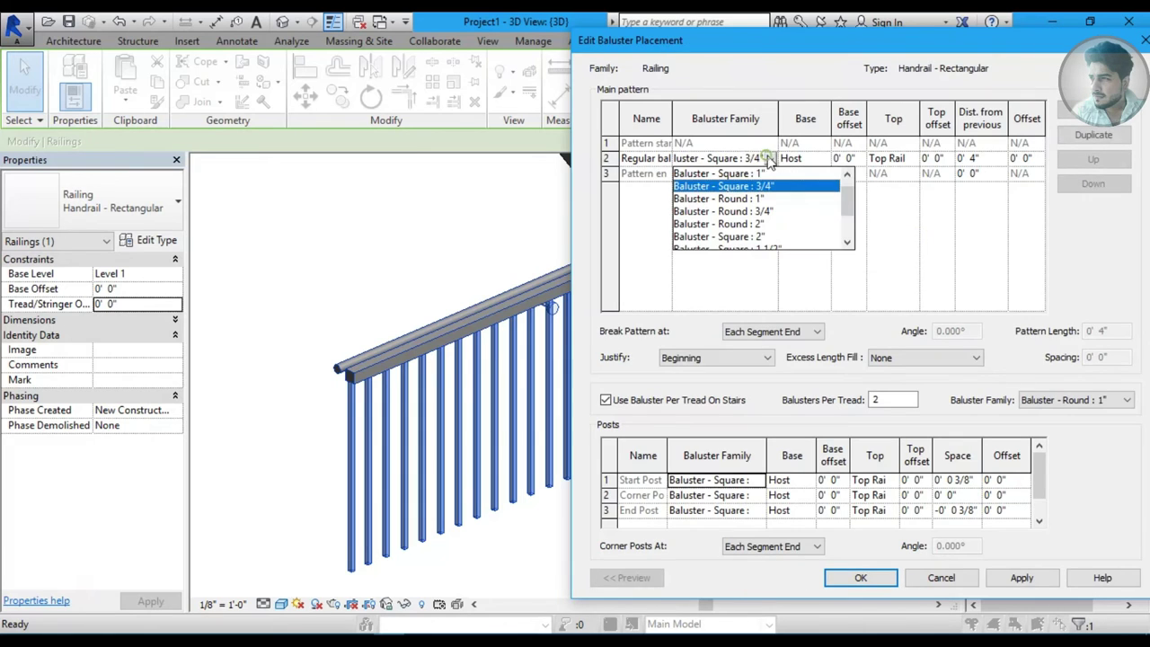
drag(847, 200, 848, 230)
click(775, 238)
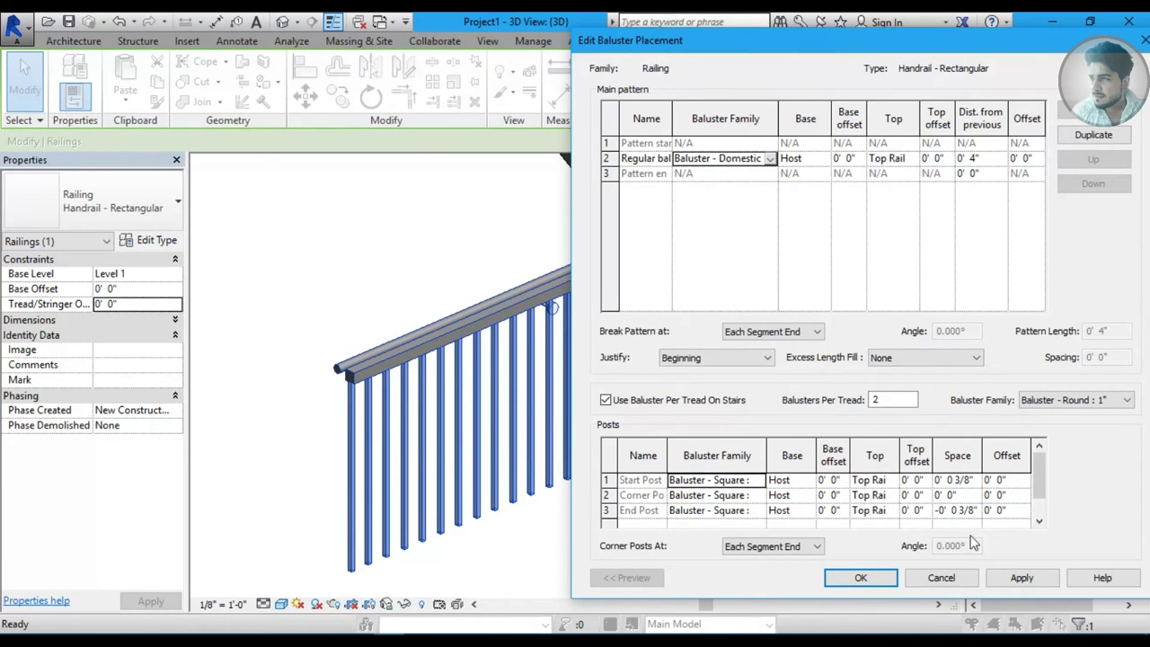
click(1023, 578)
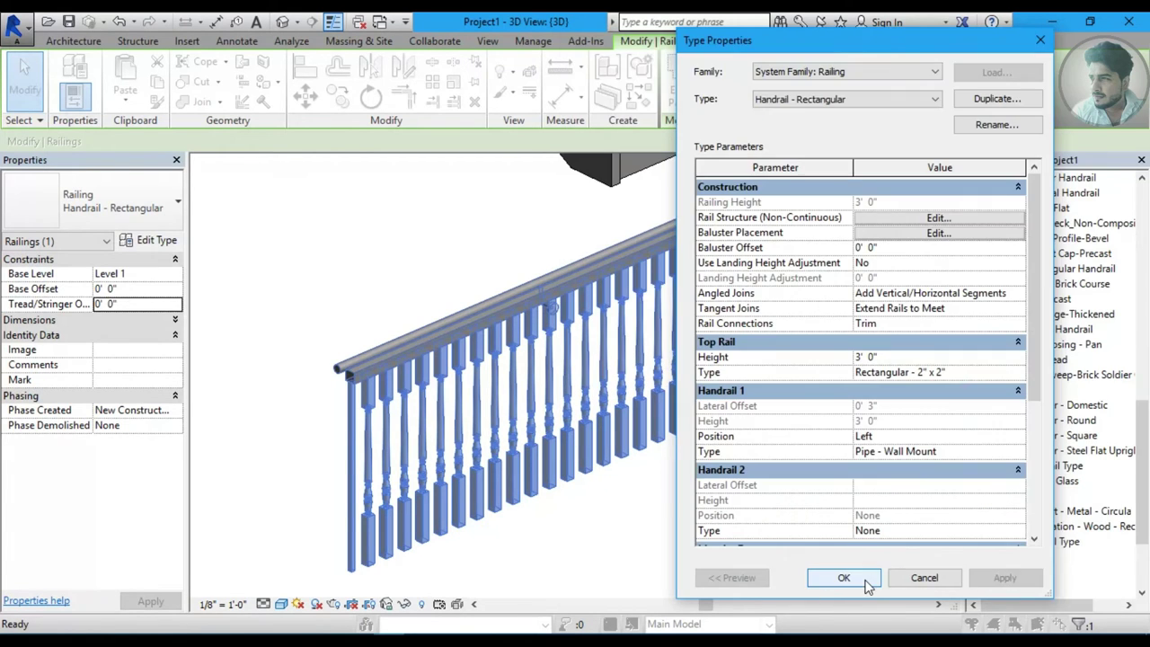
click(819, 578)
click(642, 534)
scroll(486, 507, up, 3)
scroll(485, 507, down, 4)
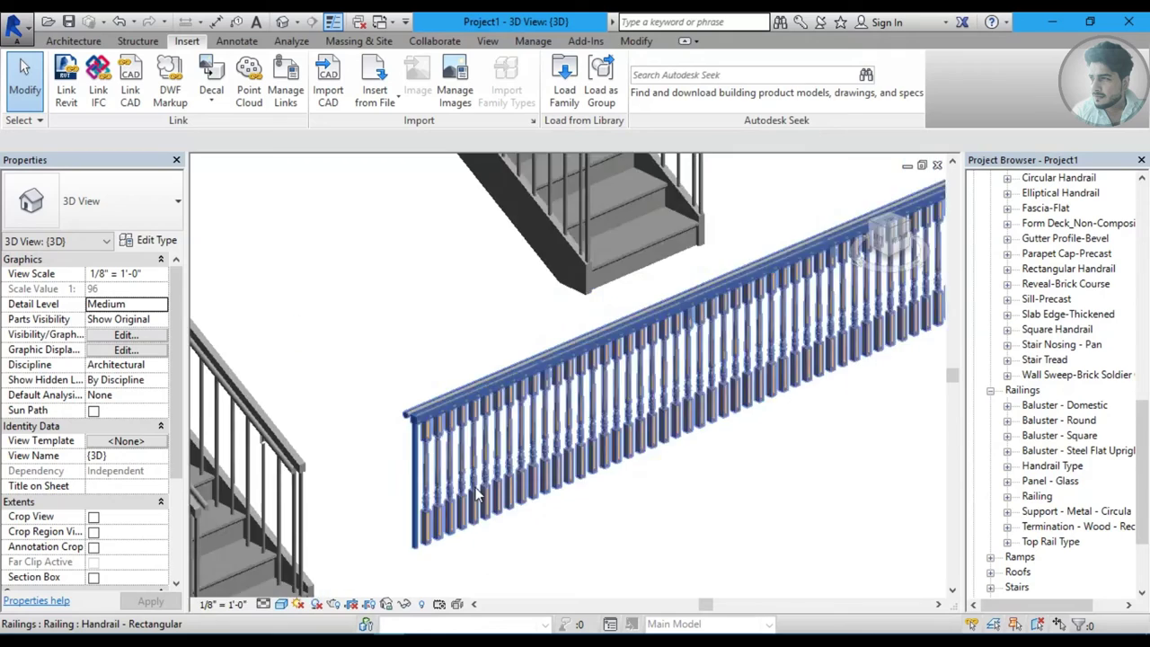
Pan, zoom and re-angle the view onto the turned-baluster railing's left end.
mouse_move(485, 508)
middle_down()
mouse_move(779, 422)
mouse_move(526, 264)
middle_up()
scroll(499, 279, up, 2)
scroll(500, 280, up, 2)
scroll(504, 341, up, 1)
scroll(517, 436, up, 1)
mouse_move(517, 436)
shift+middle_down()
mouse_move(701, 452)
mouse_move(471, 457)
shift+middle_up()
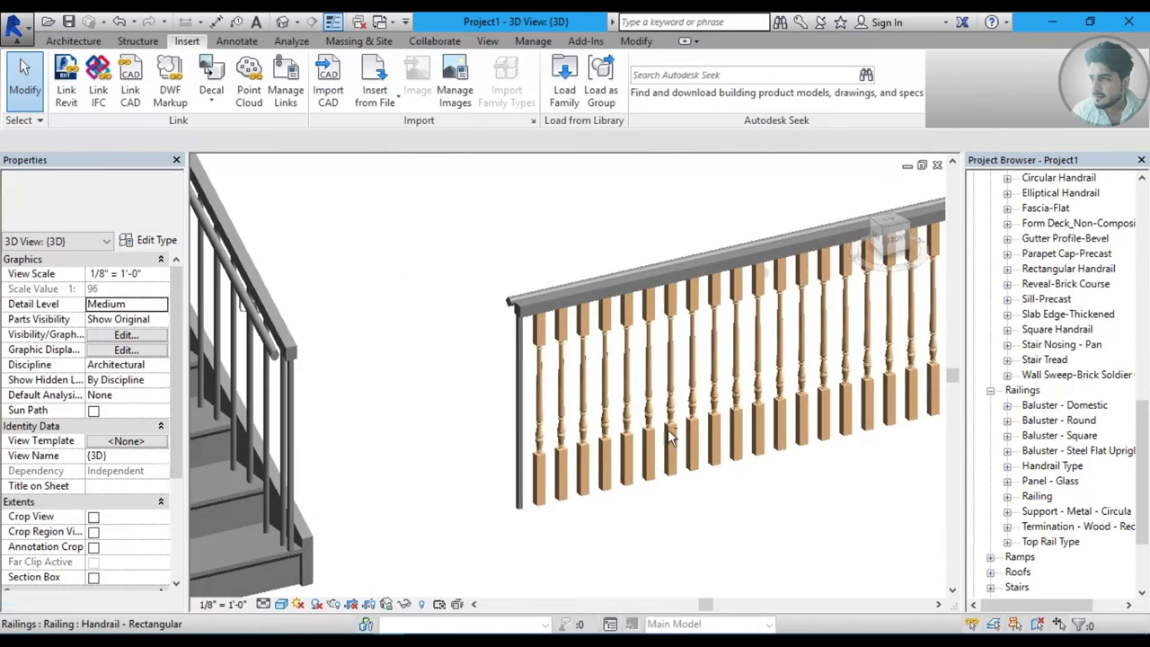
scroll(539, 465, up, 1)
scroll(503, 463, up, 1)
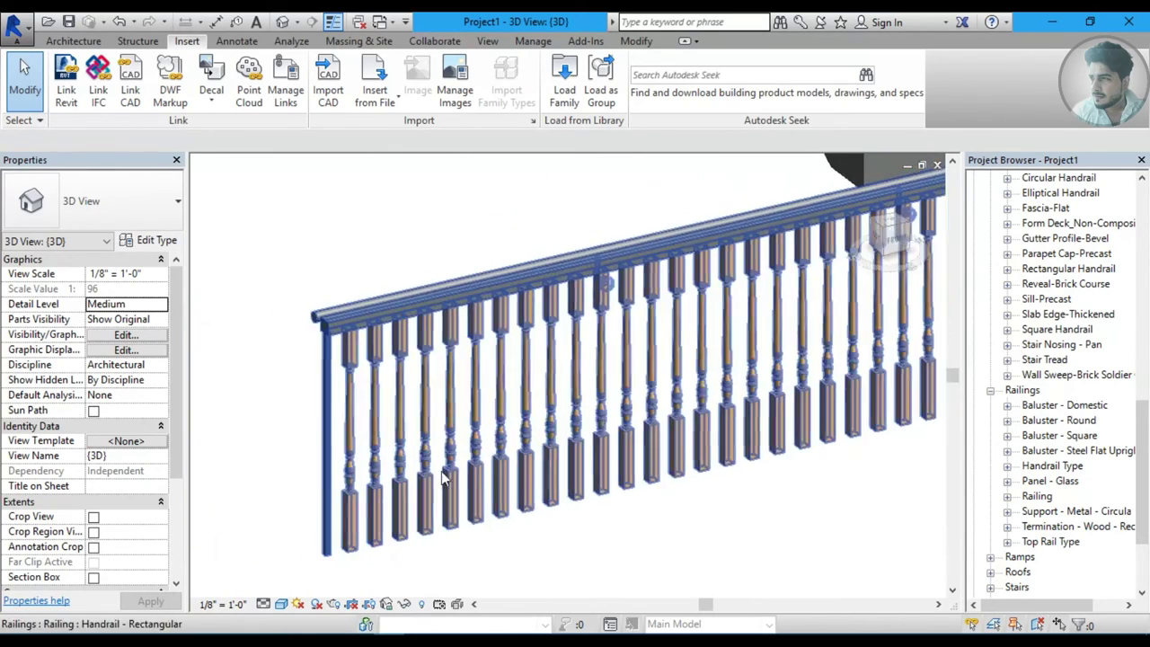
scroll(423, 457, up, 1)
shift+middle_drag(411, 455, 377, 447)
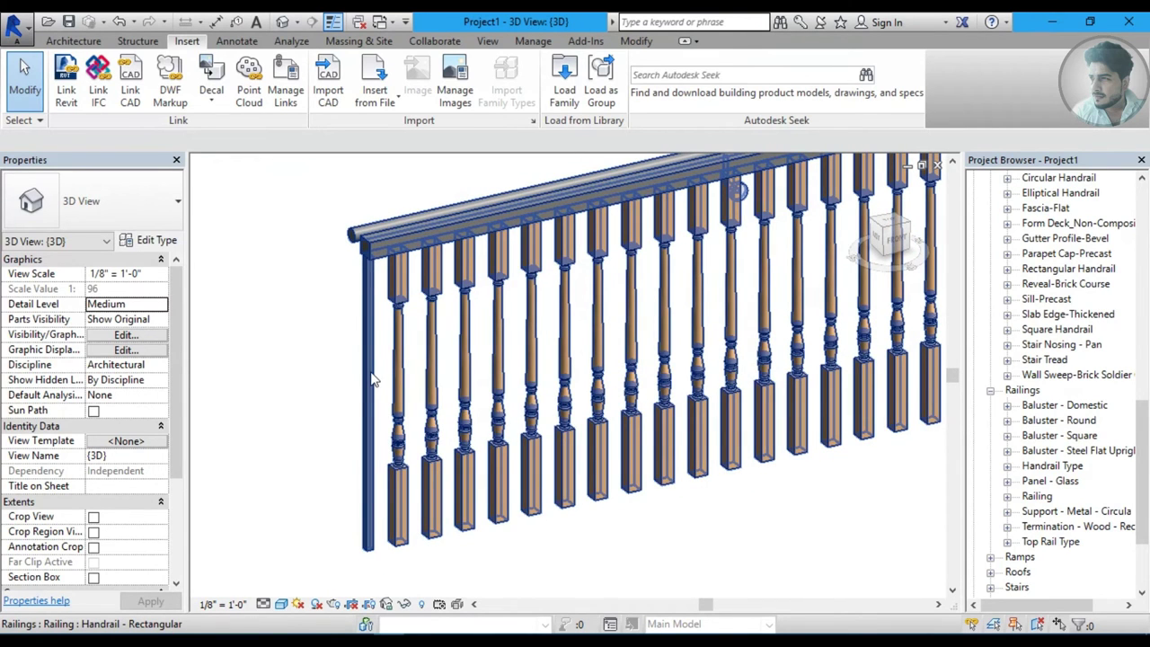
Open Load Family and browse the Balusters folder, first picking the Cast Iron Post file.
click(565, 82)
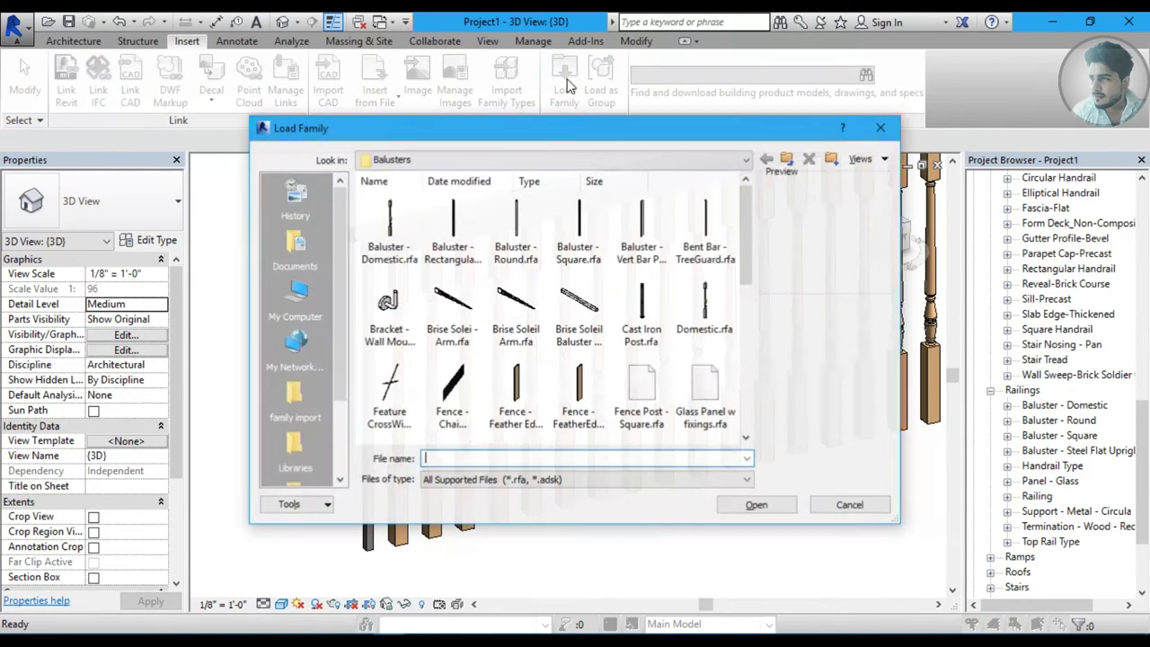
ctrl+scroll(629, 331, up, 1)
ctrl+scroll(625, 332, up, 1)
ctrl+scroll(620, 333, up, 1)
ctrl+scroll(611, 334, up, 1)
scroll(612, 335, down, 1)
scroll(611, 335, down, 1)
scroll(612, 334, down, 1)
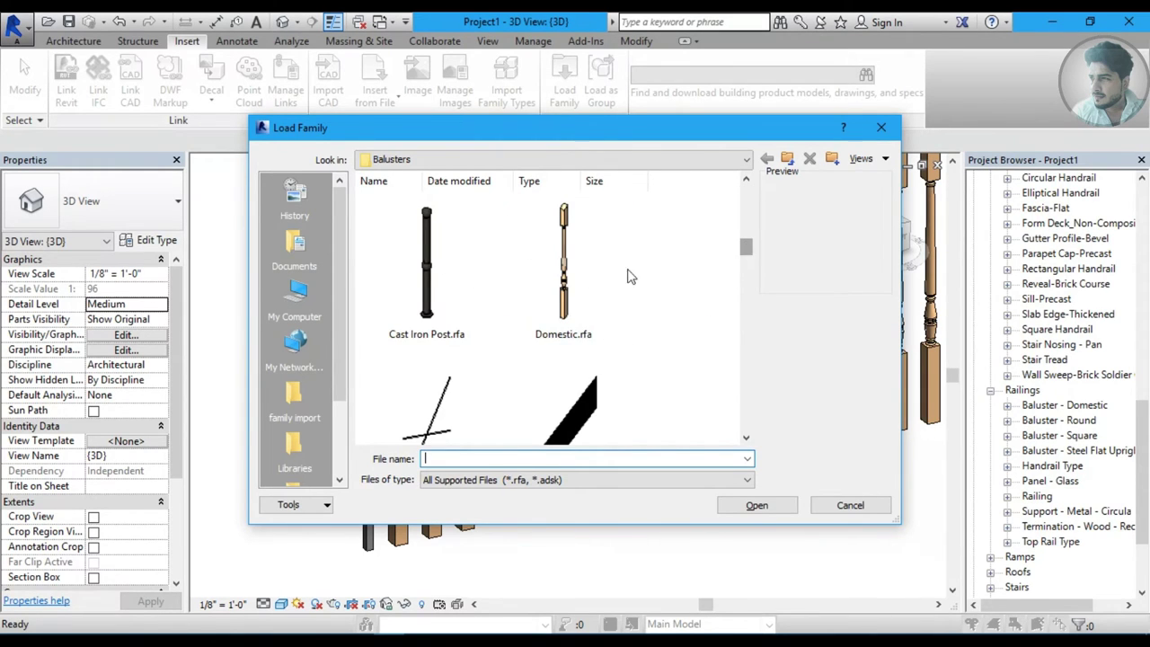
click(428, 269)
Select M_Baluster - Custom4.rfa instead and load it into the project.
scroll(555, 329, down, 2)
scroll(559, 330, down, 1)
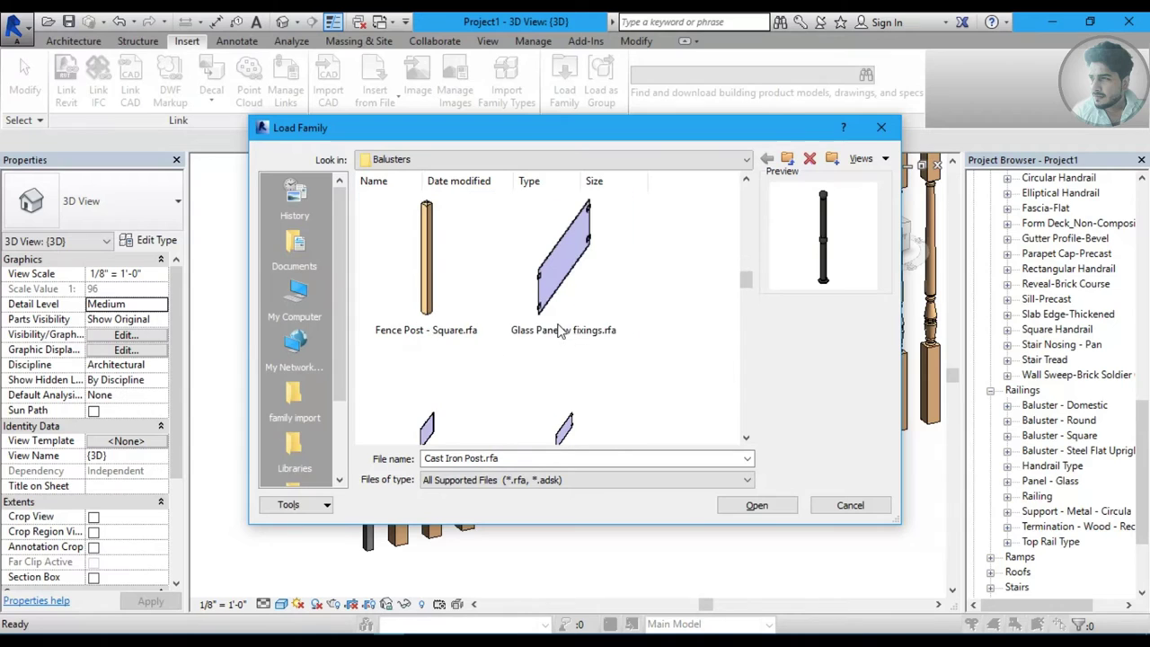
scroll(559, 330, down, 1)
scroll(559, 330, down, 1)
scroll(559, 330, down, 1)
scroll(561, 332, down, 1)
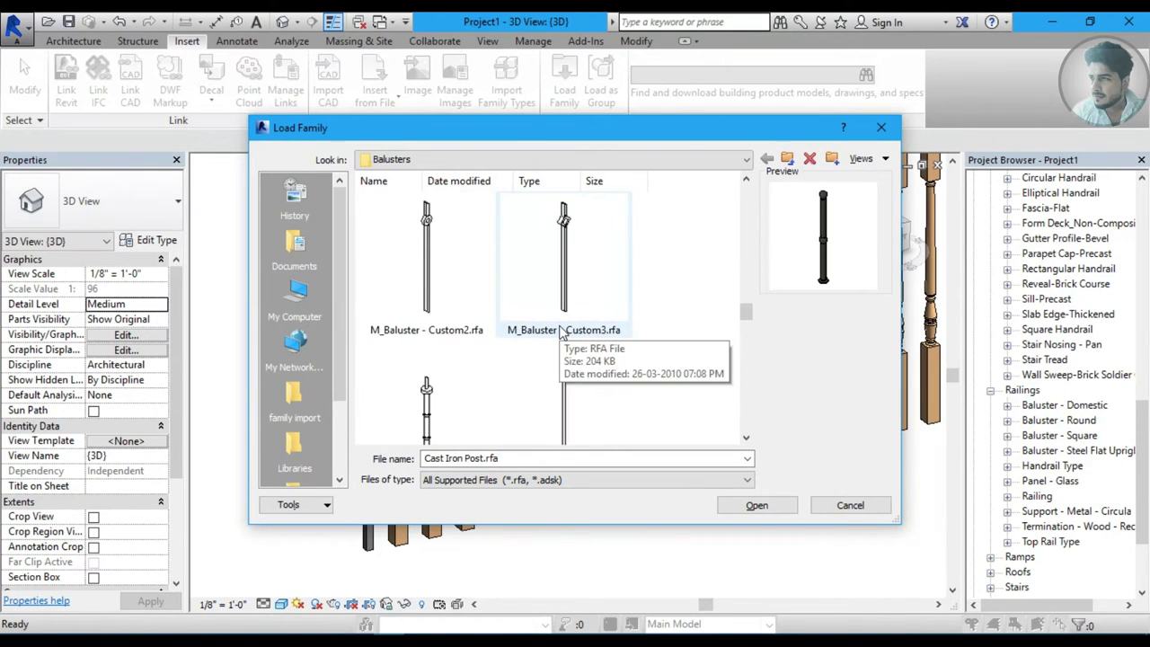
scroll(561, 332, down, 1)
click(426, 272)
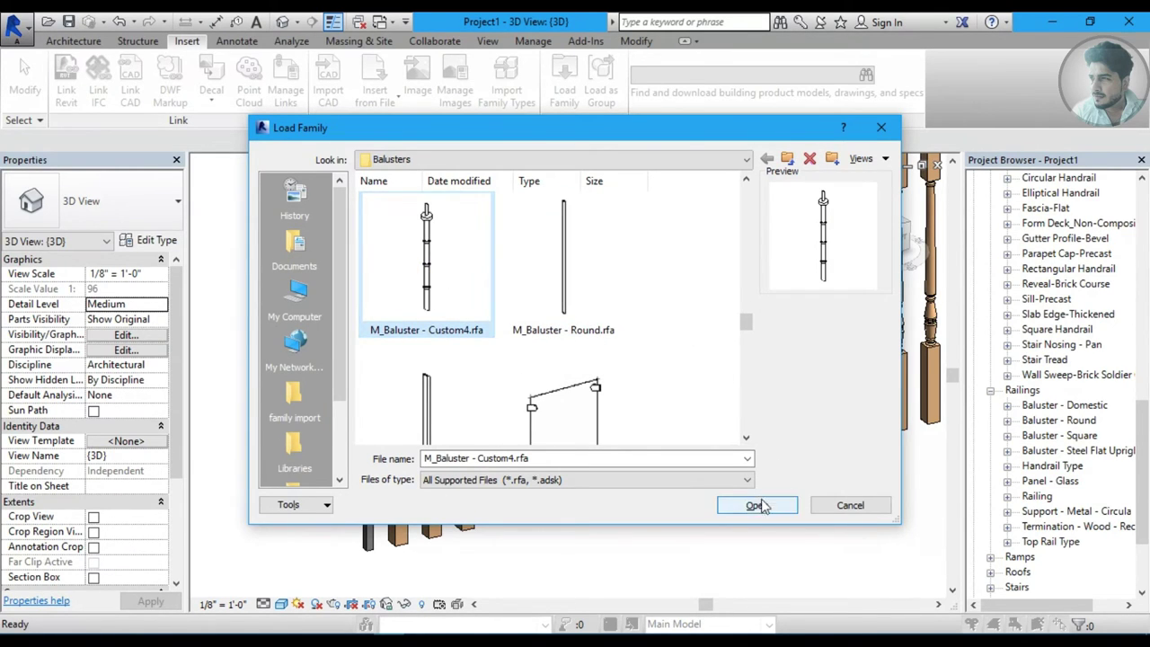
click(762, 503)
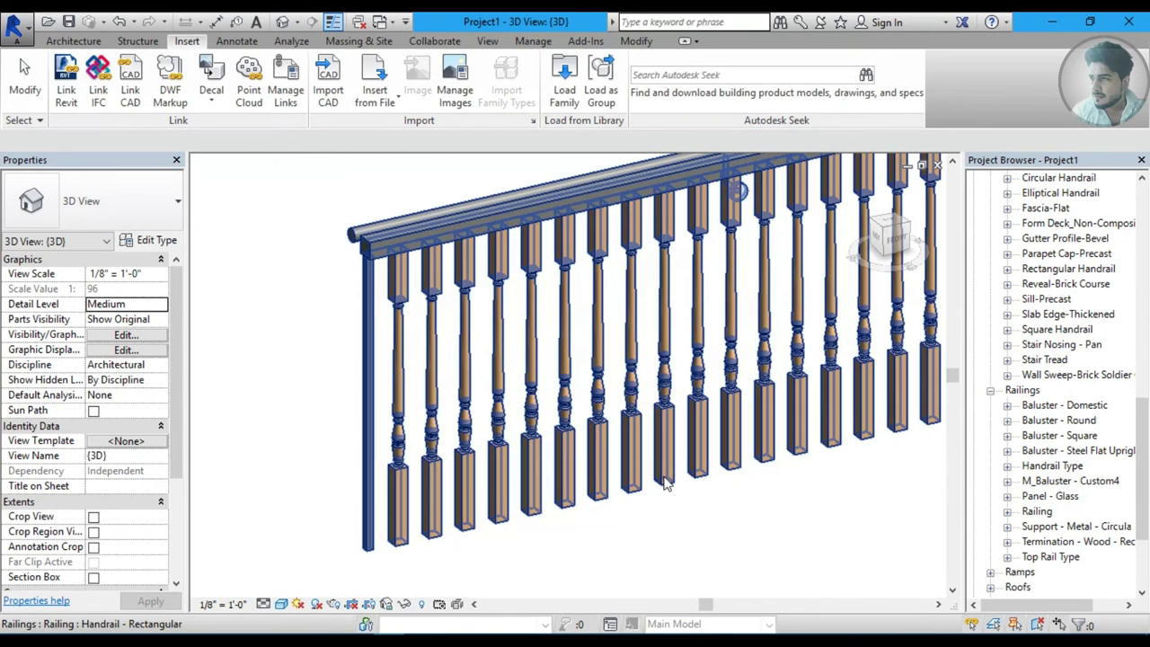
In the railing's baluster placement, try M_Baluster - Custom4 25mm as the regular baluster and preview it.
click(538, 316)
click(153, 241)
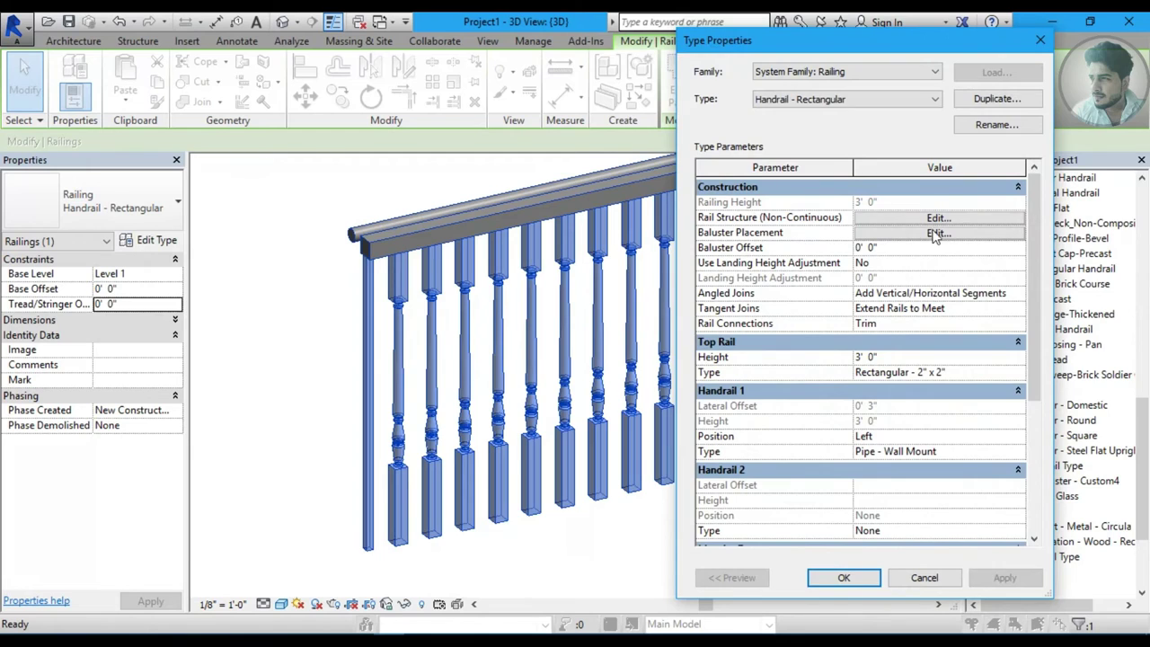
click(937, 234)
click(775, 158)
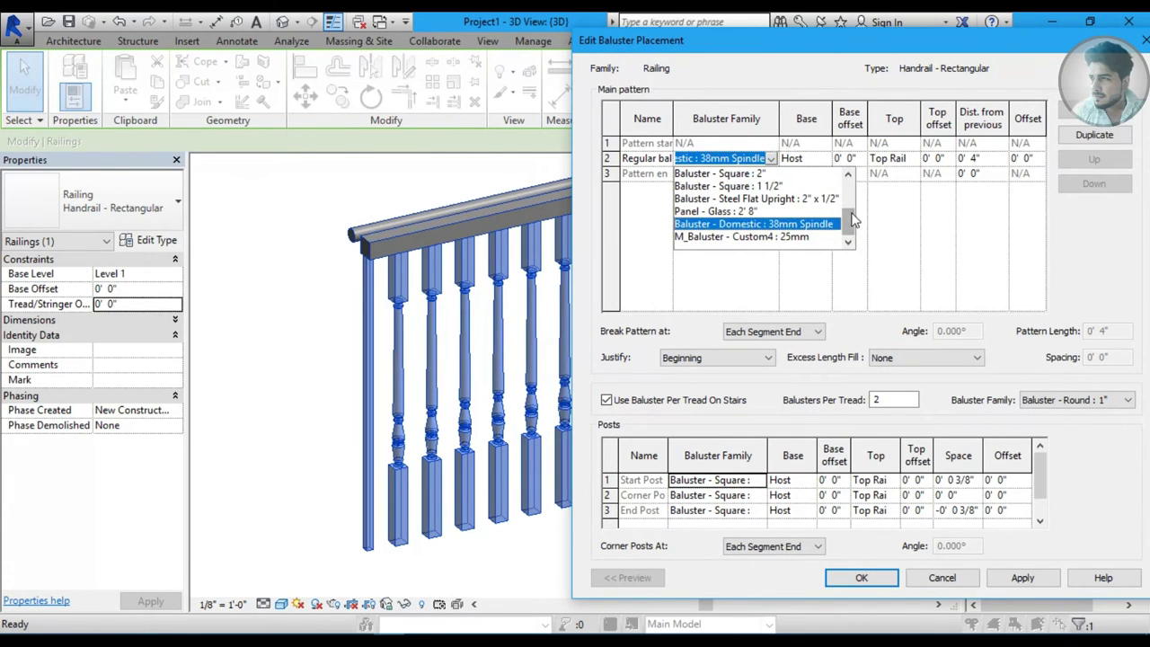
click(778, 237)
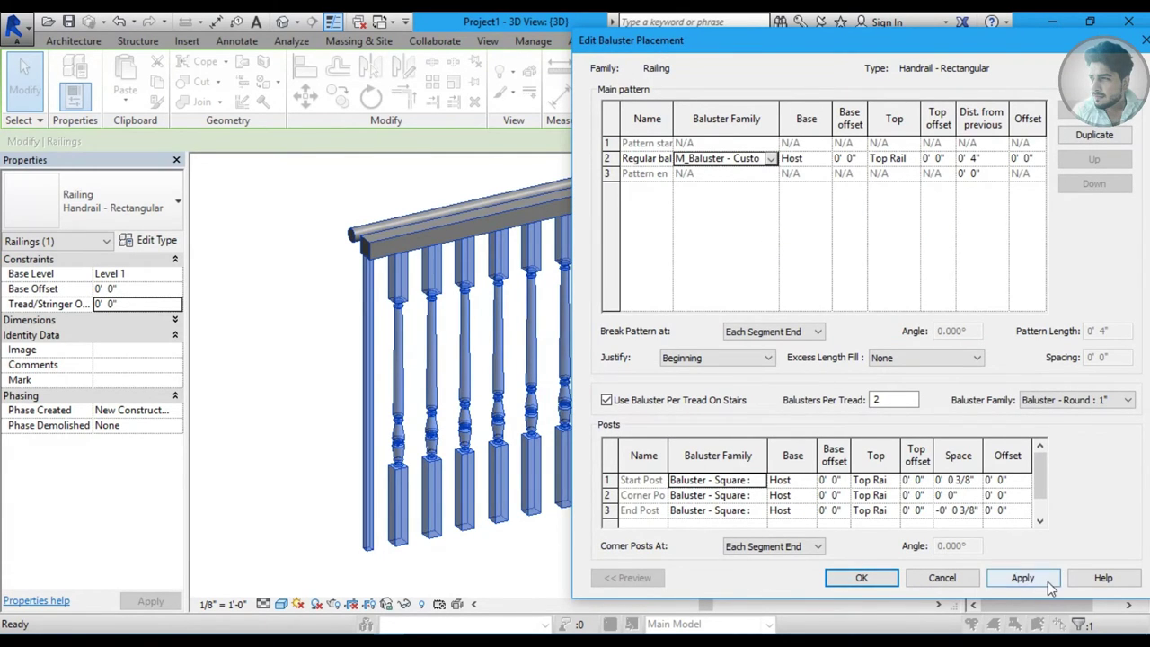
click(1046, 587)
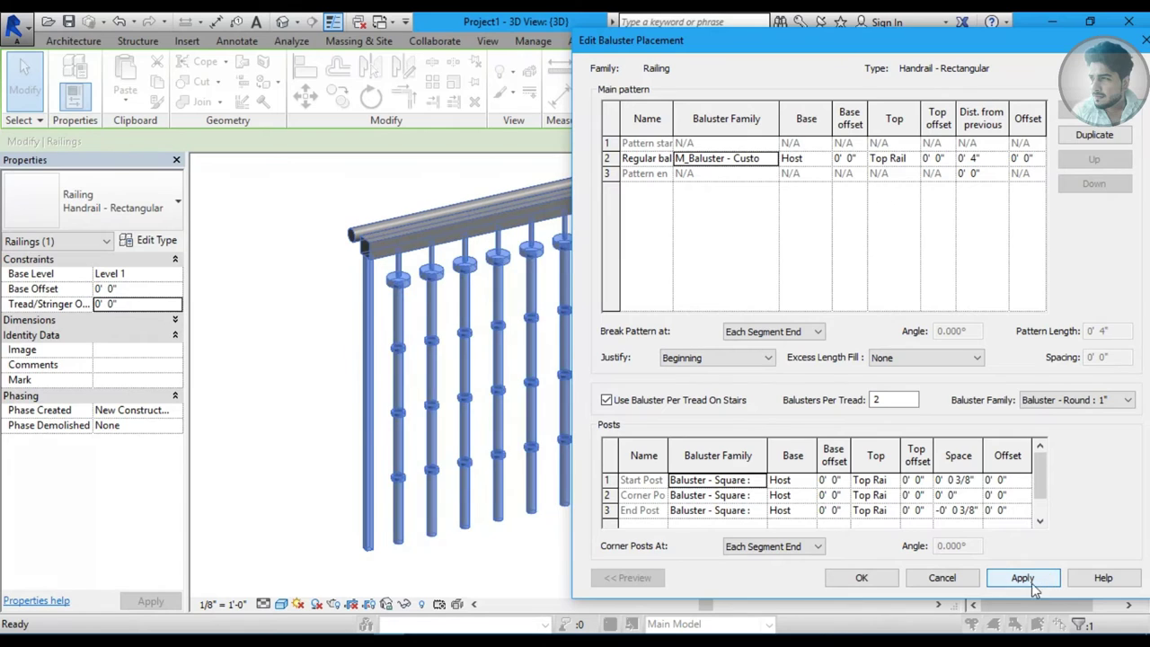
Revert regular balusters to Baluster - Domestic and set the start post to M_Baluster - Custom4.
click(775, 158)
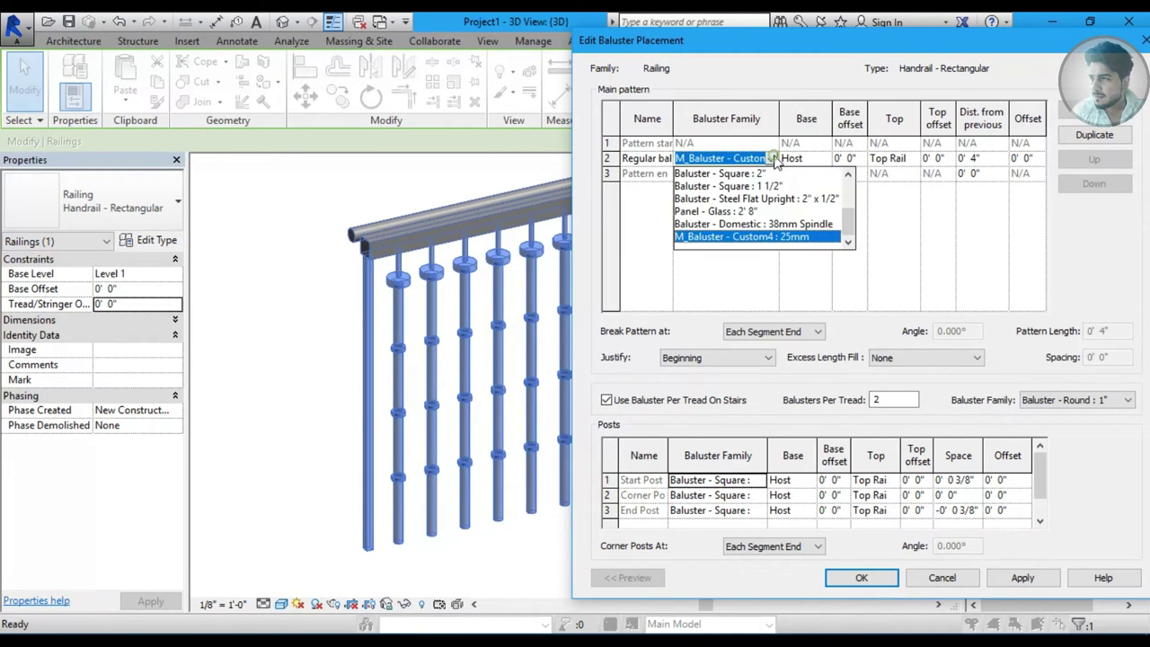
click(762, 223)
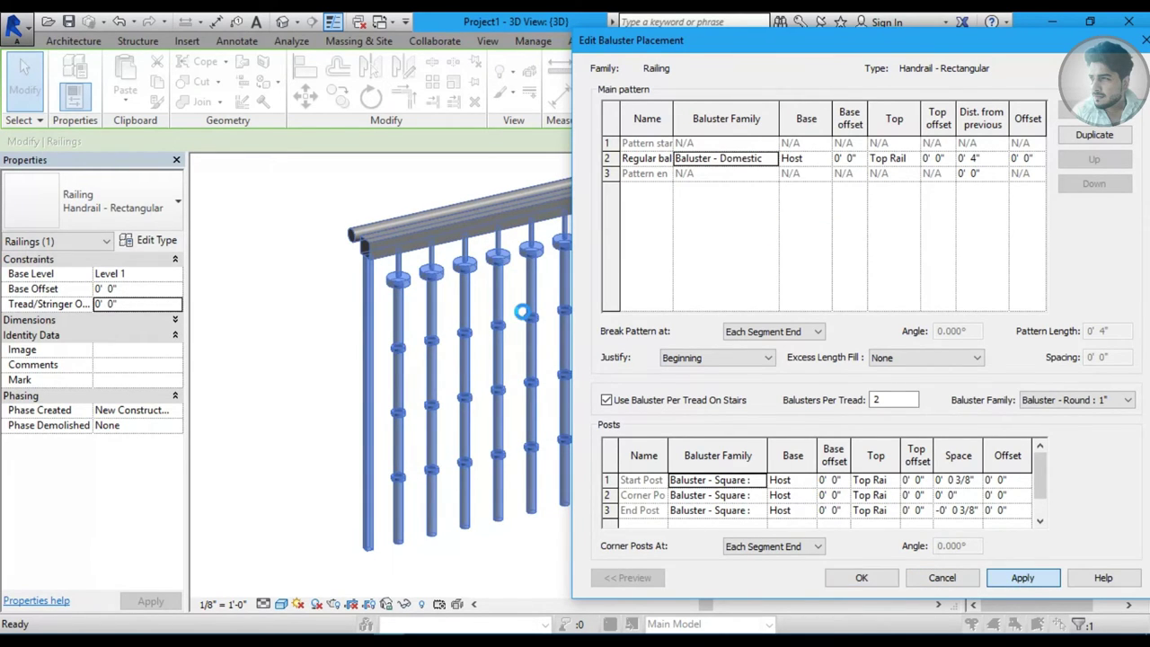
click(760, 480)
scroll(764, 530, down, 2)
scroll(769, 557, down, 2)
click(746, 563)
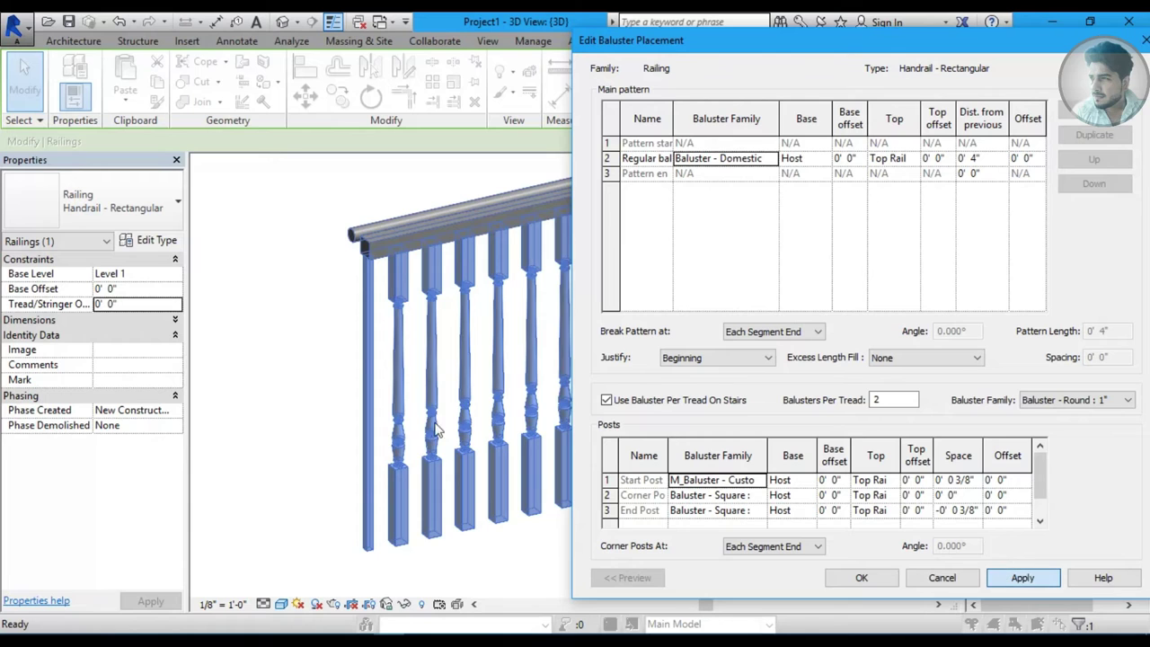
Confirm the baluster placement and type settings, then orbit around the updated railing.
click(866, 577)
click(860, 575)
click(806, 549)
scroll(465, 464, up, 3)
scroll(465, 464, down, 2)
scroll(504, 459, down, 1)
scroll(530, 454, down, 1)
scroll(551, 452, down, 1)
mouse_move(551, 452)
shift+middle_down()
mouse_move(629, 465)
mouse_move(464, 447)
shift+middle_up()
click(584, 449)
middle_drag(585, 449, 623, 444)
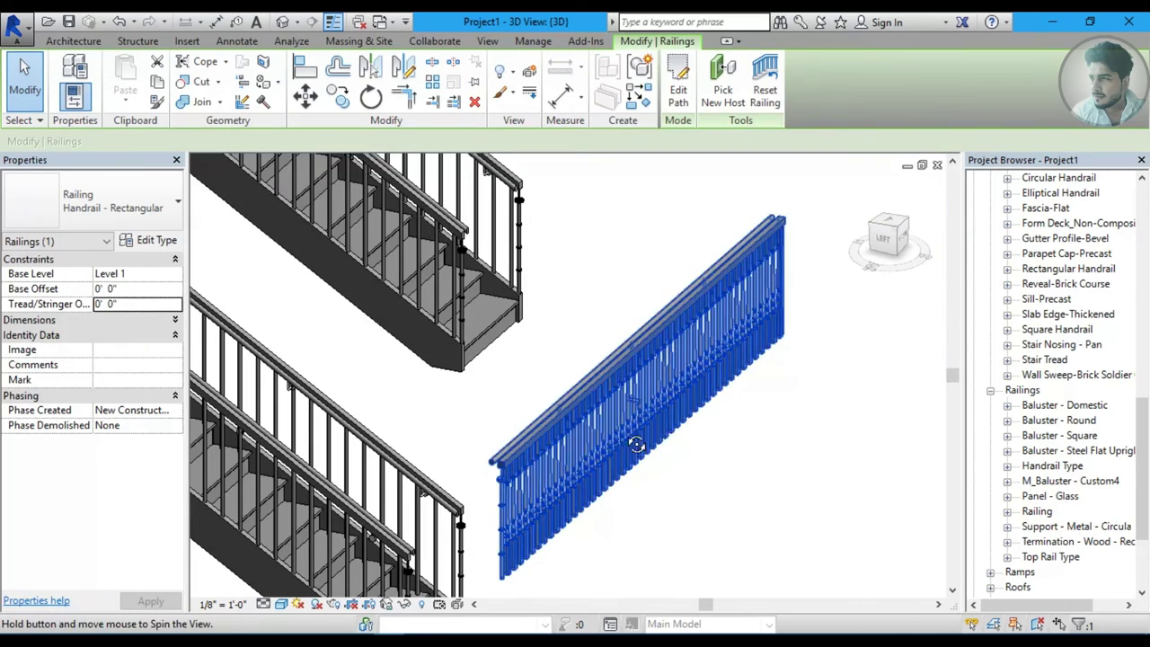
Orbit and zoom around the railing to inspect it, ending with nothing selected.
mouse_move(788, 390)
shift+middle_down()
mouse_move(530, 378)
mouse_move(579, 359)
shift+middle_up()
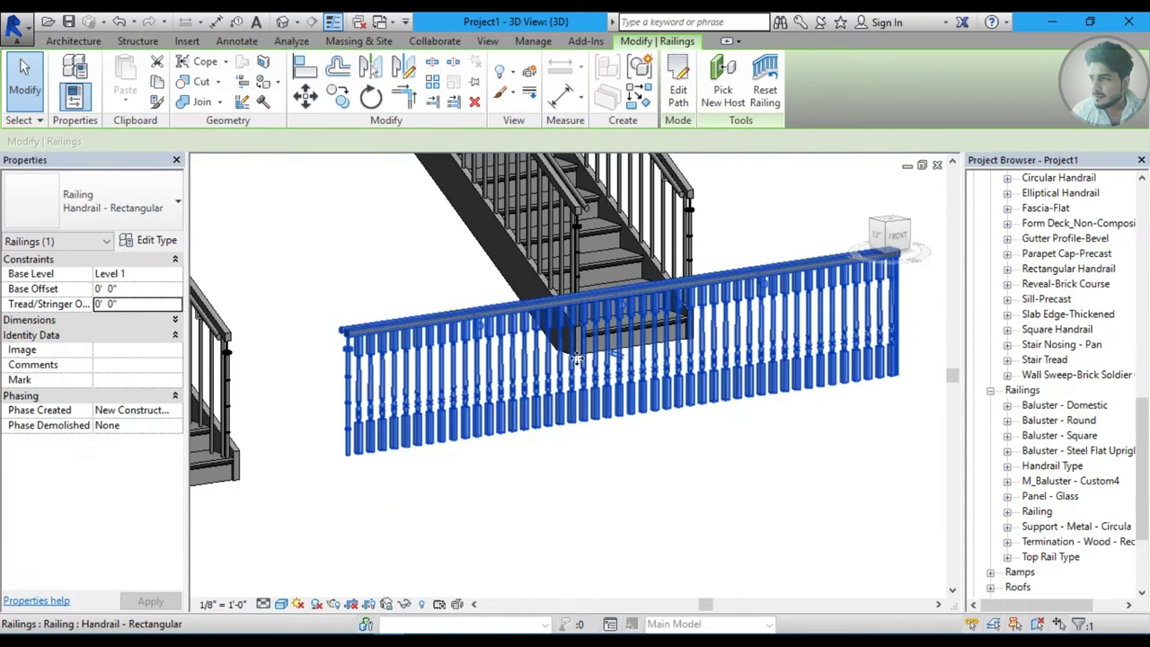
mouse_move(579, 359)
shift+middle_down()
mouse_move(531, 498)
mouse_move(481, 297)
shift+middle_up()
click(531, 498)
scroll(481, 297, up, 2)
scroll(481, 296, up, 2)
scroll(480, 296, up, 2)
scroll(481, 297, up, 3)
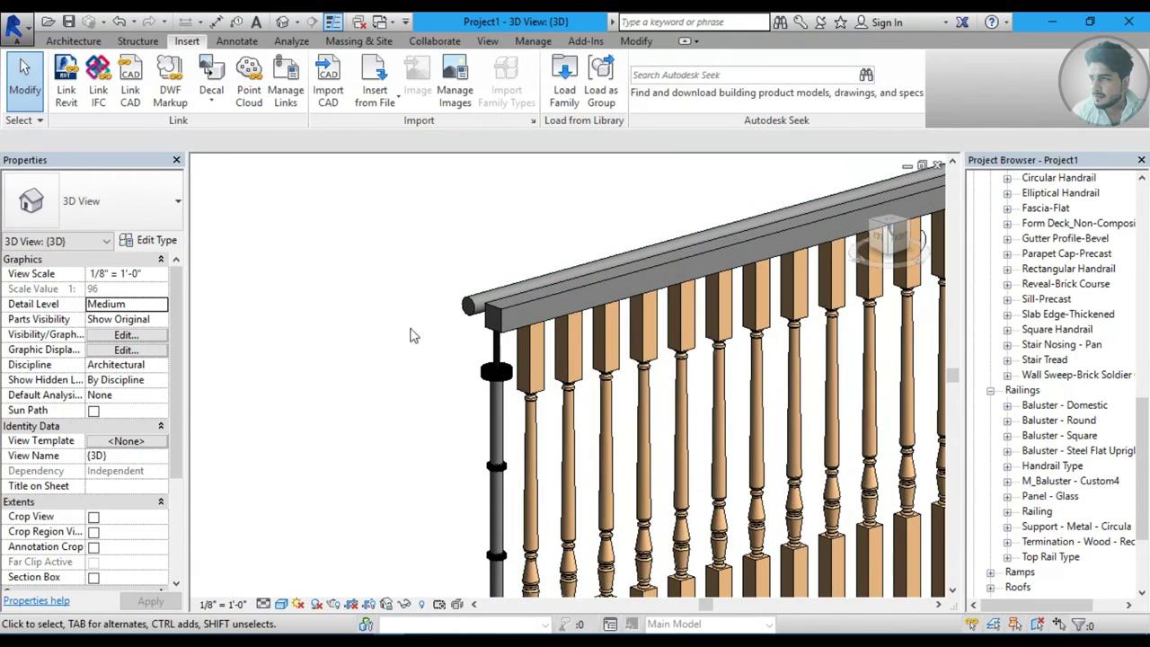
scroll(471, 389, down, 2)
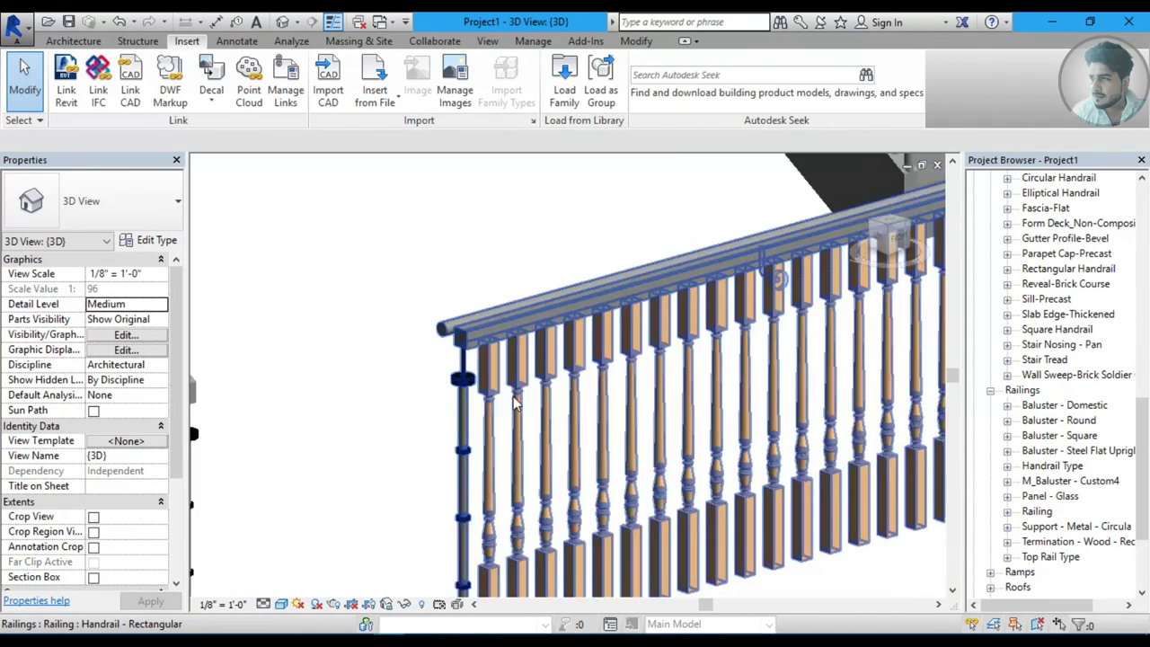
scroll(518, 419, down, 2)
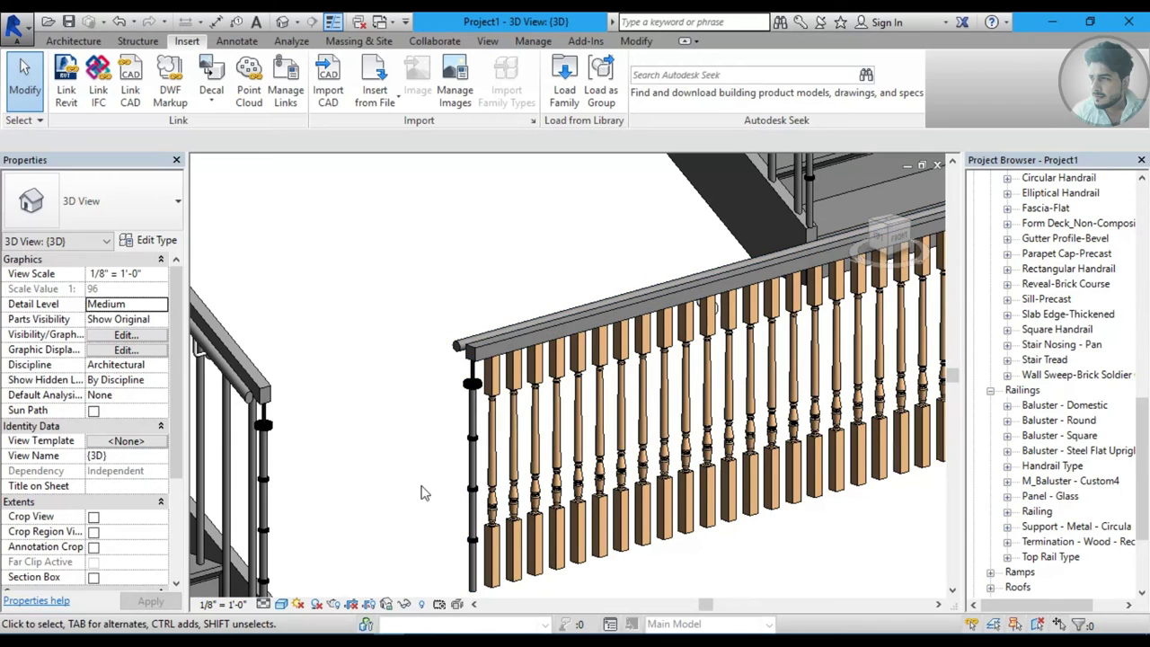
scroll(490, 353, down, 2)
scroll(443, 400, down, 2)
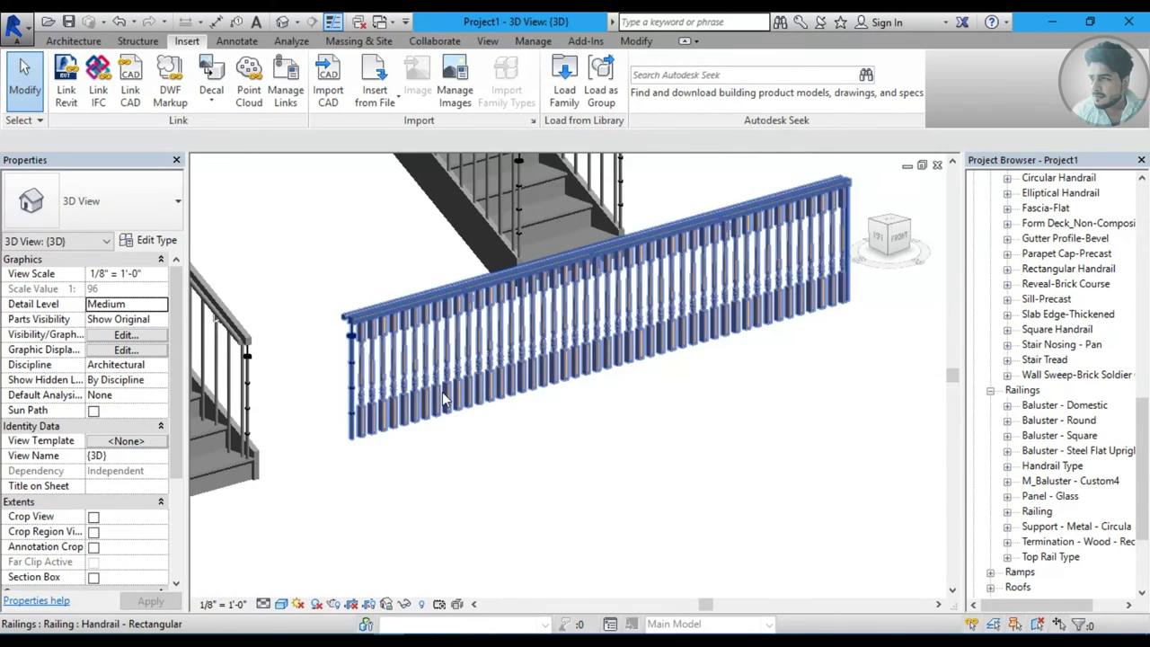
scroll(443, 400, down, 2)
click(488, 393)
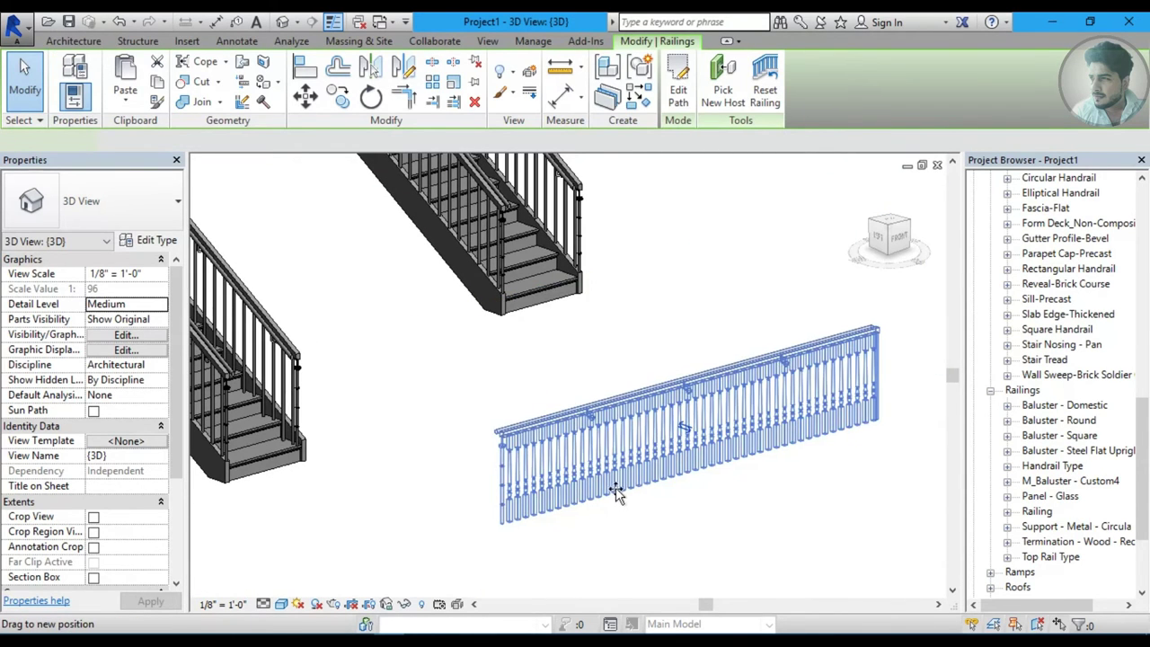
click(602, 508)
scroll(504, 467, up, 2)
scroll(492, 445, up, 3)
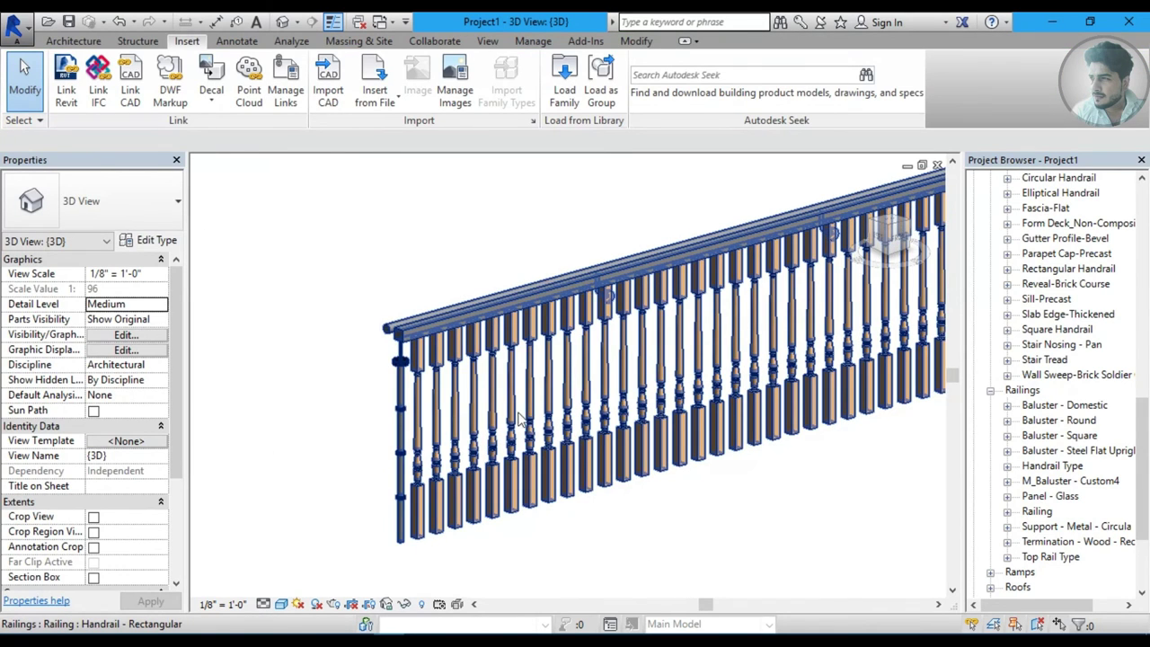
Tab-select only the railing's top rail and enter its continuous-rail edit mode.
key(Tab)
key(Tab)
key(Tab)
key(Tab)
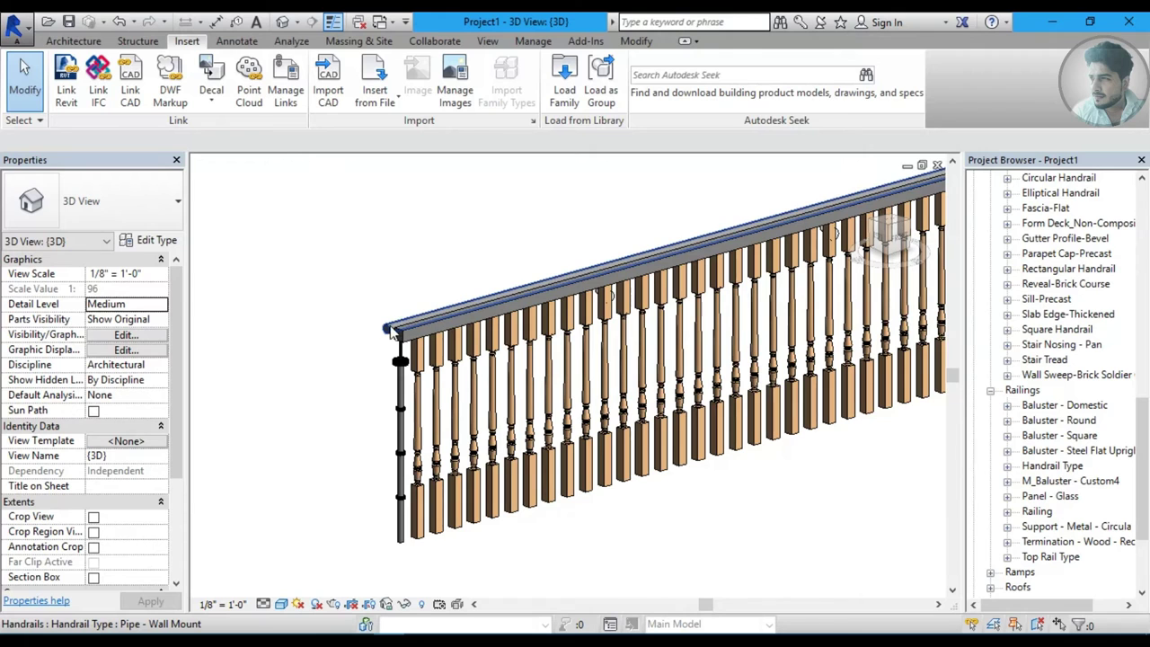
key(Tab)
key(Tab)
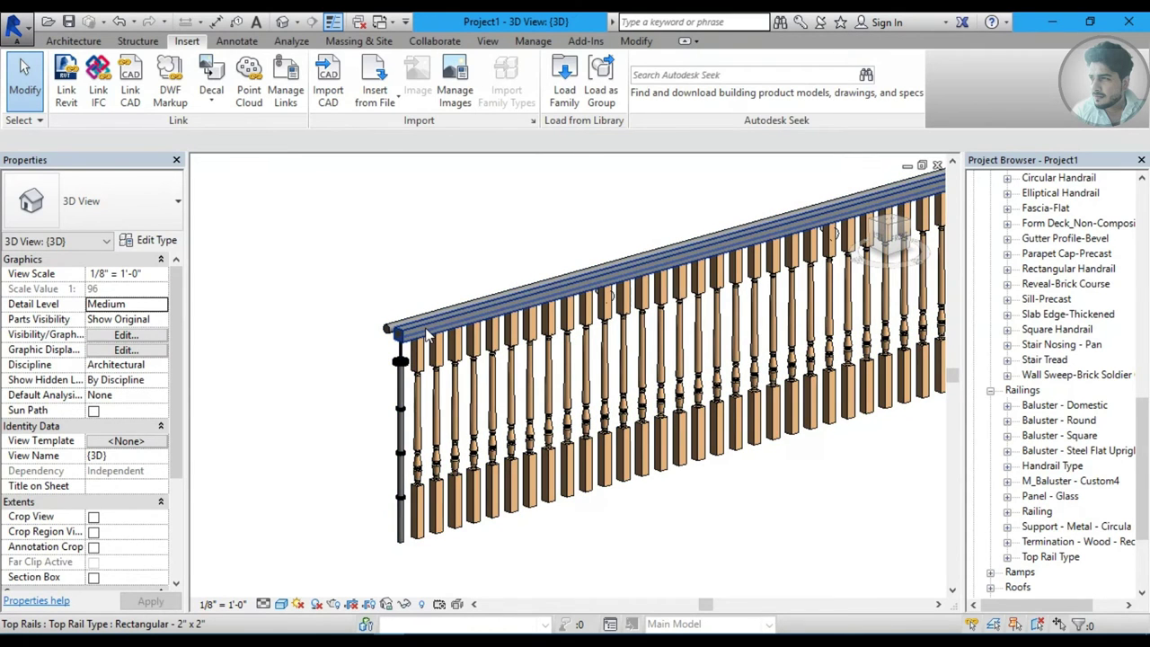
click(426, 334)
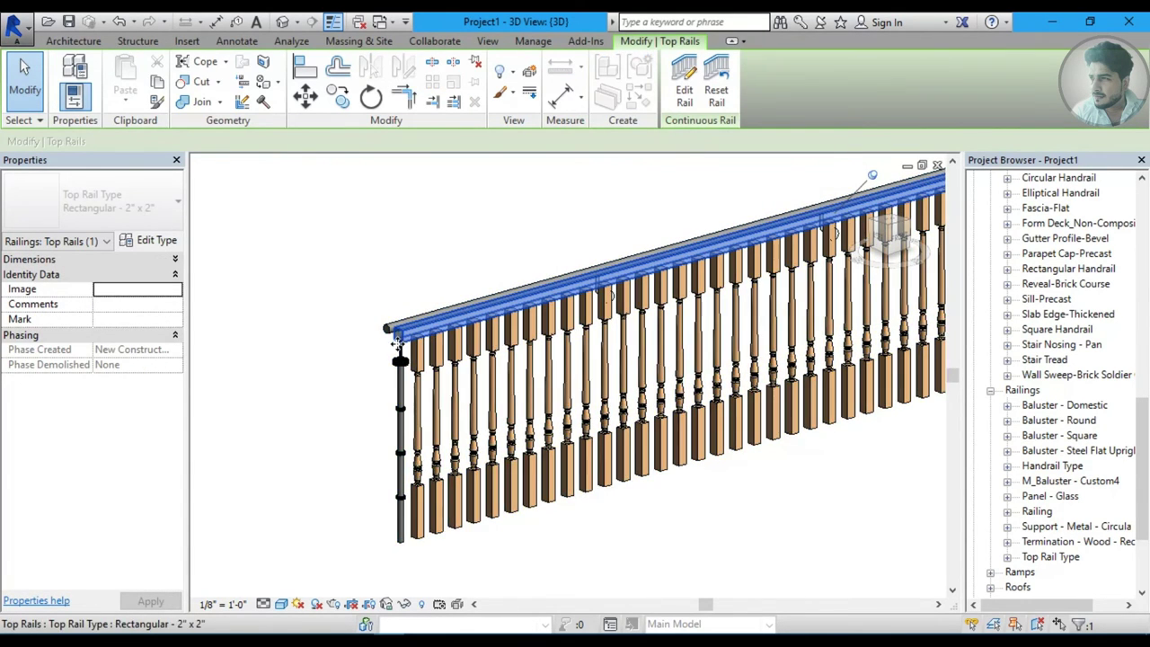
middle_drag(427, 334, 493, 335)
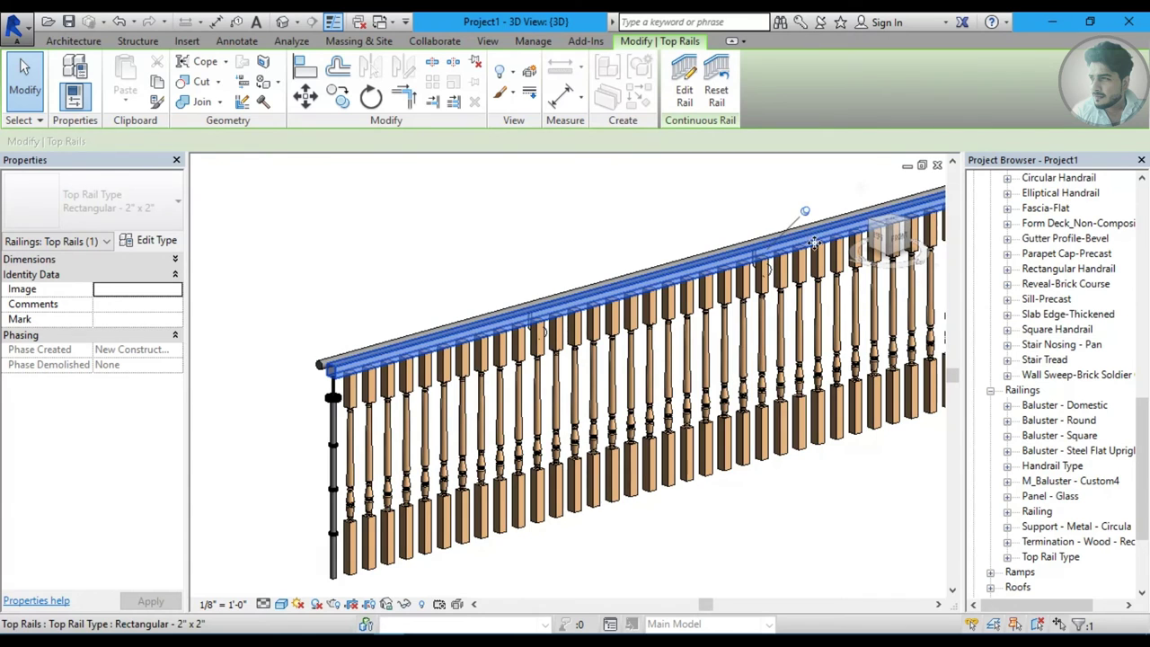
middle_drag(372, 351, 377, 355)
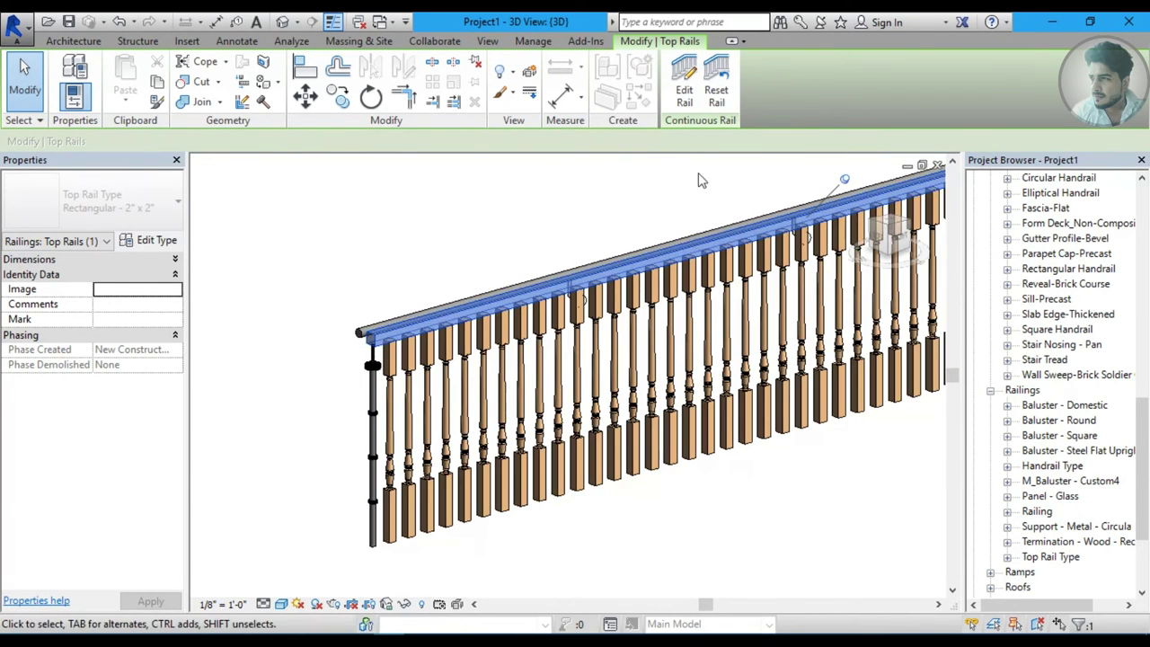
click(688, 97)
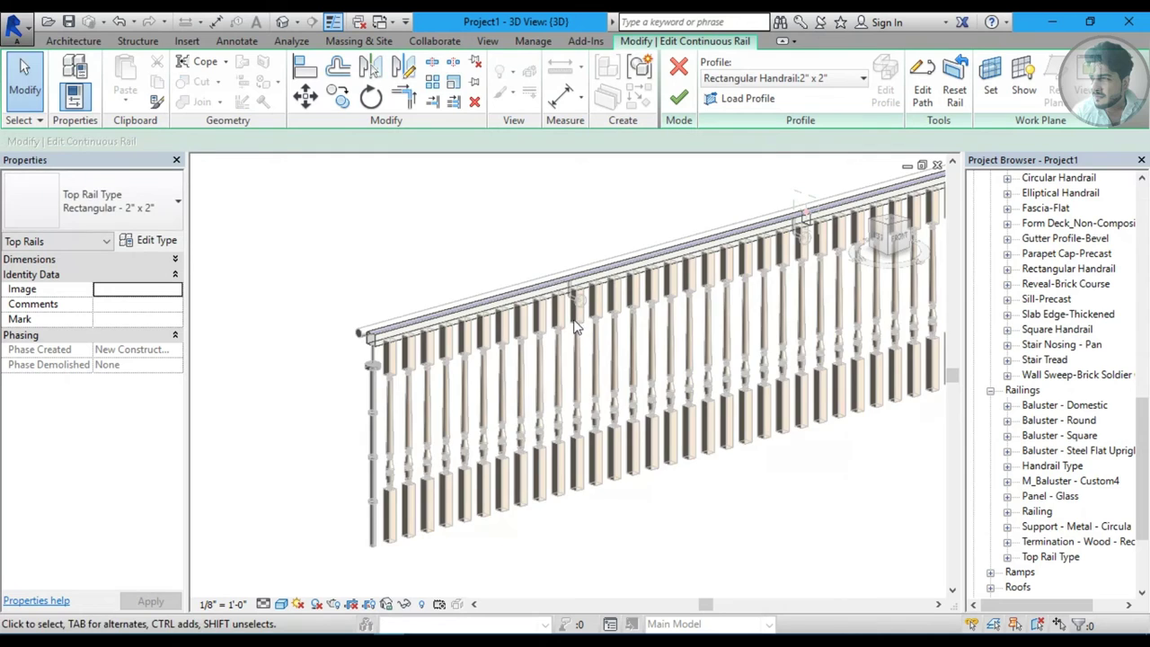
Frame the top rail's lower end and enter Edit Path for the rail.
middle_drag(509, 351, 482, 400)
scroll(539, 306, up, 3)
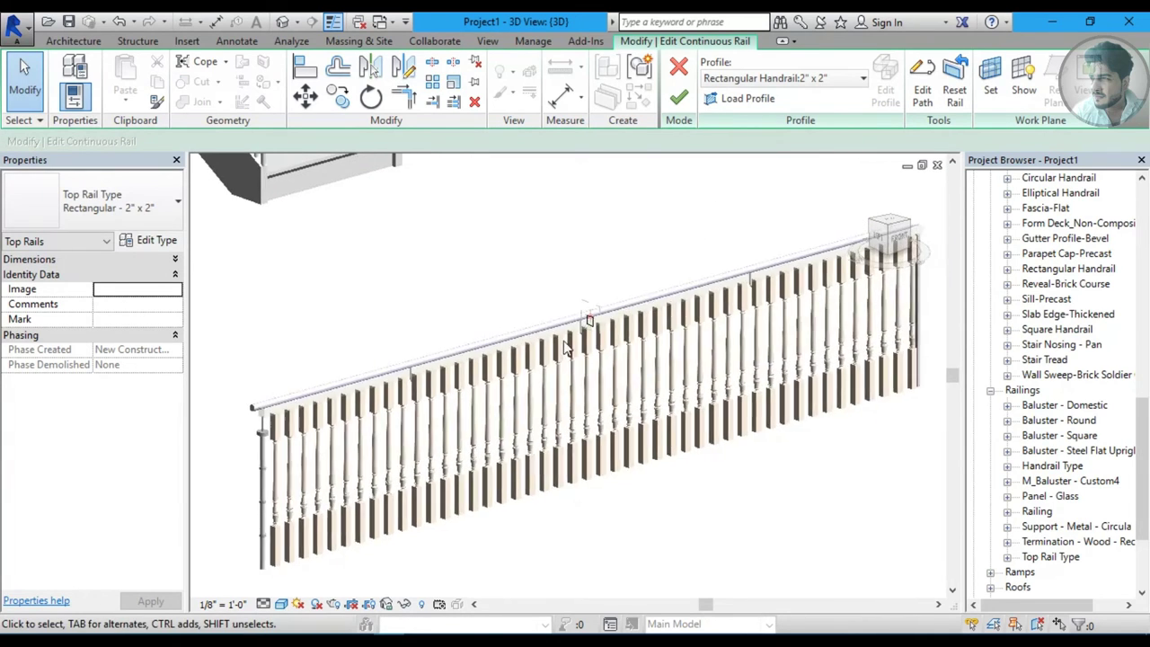
middle_drag(257, 420, 329, 395)
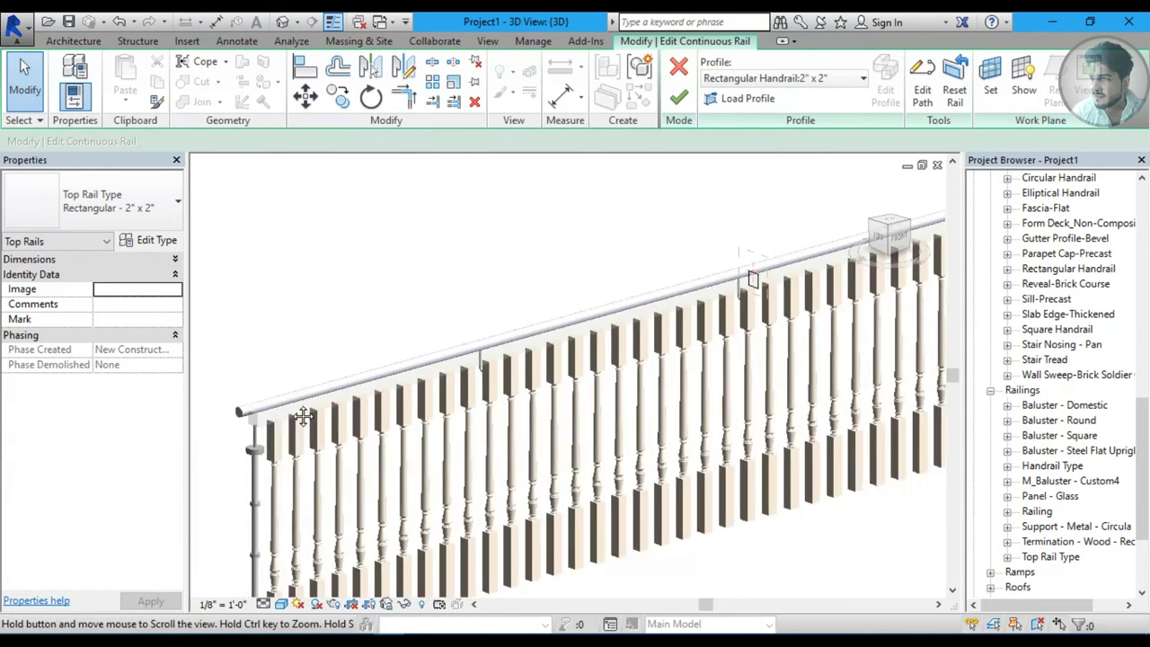
mouse_move(646, 334)
middle_down()
mouse_move(602, 366)
mouse_move(636, 355)
middle_up()
middle_drag(420, 388, 441, 359)
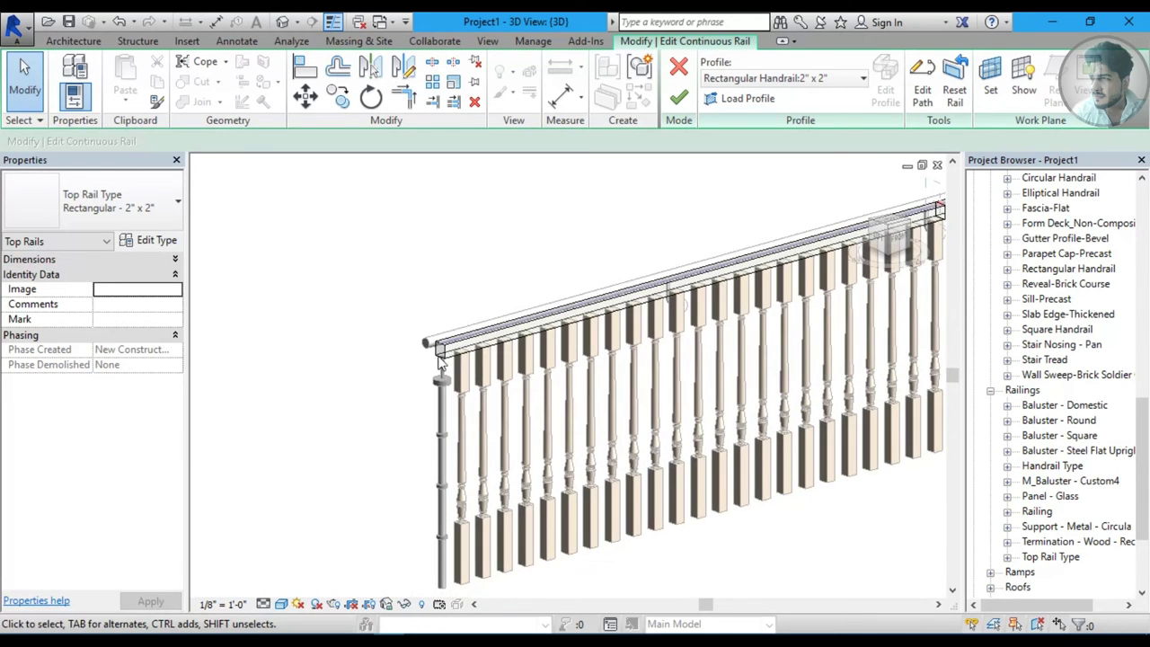
click(923, 94)
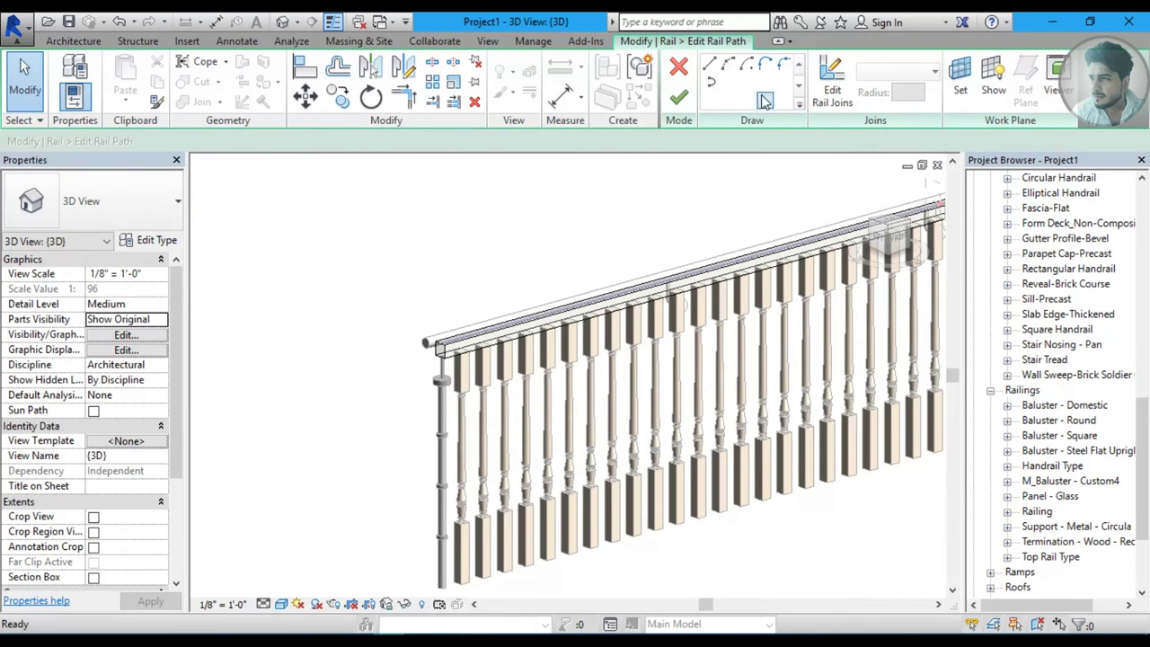
Draw a short straight extension from the rail end plus a tangent arc hook, then finish.
click(710, 65)
mouse_move(435, 386)
shift+middle_down()
mouse_move(441, 396)
mouse_move(398, 360)
mouse_move(560, 354)
shift+middle_up()
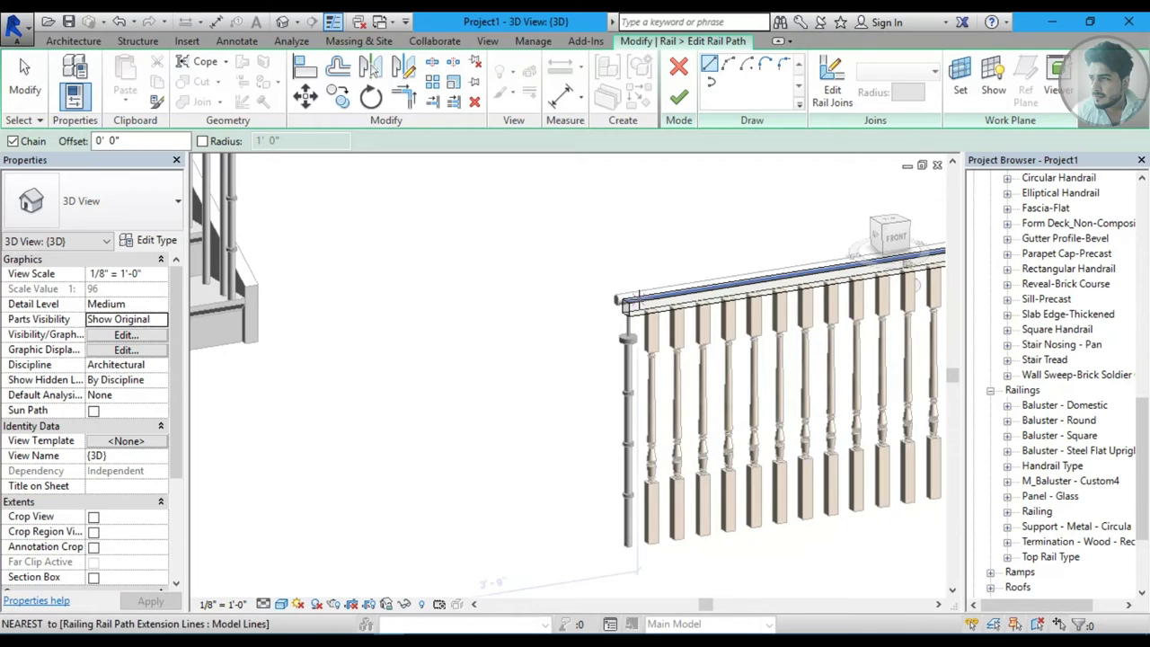
click(623, 302)
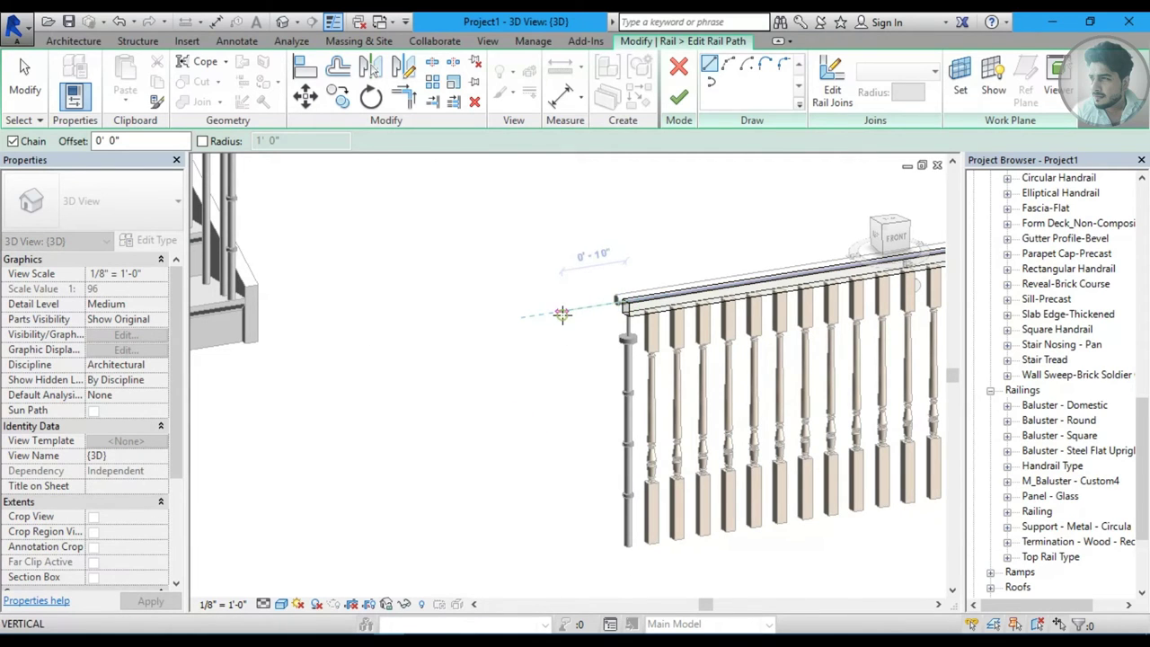
click(562, 313)
click(710, 80)
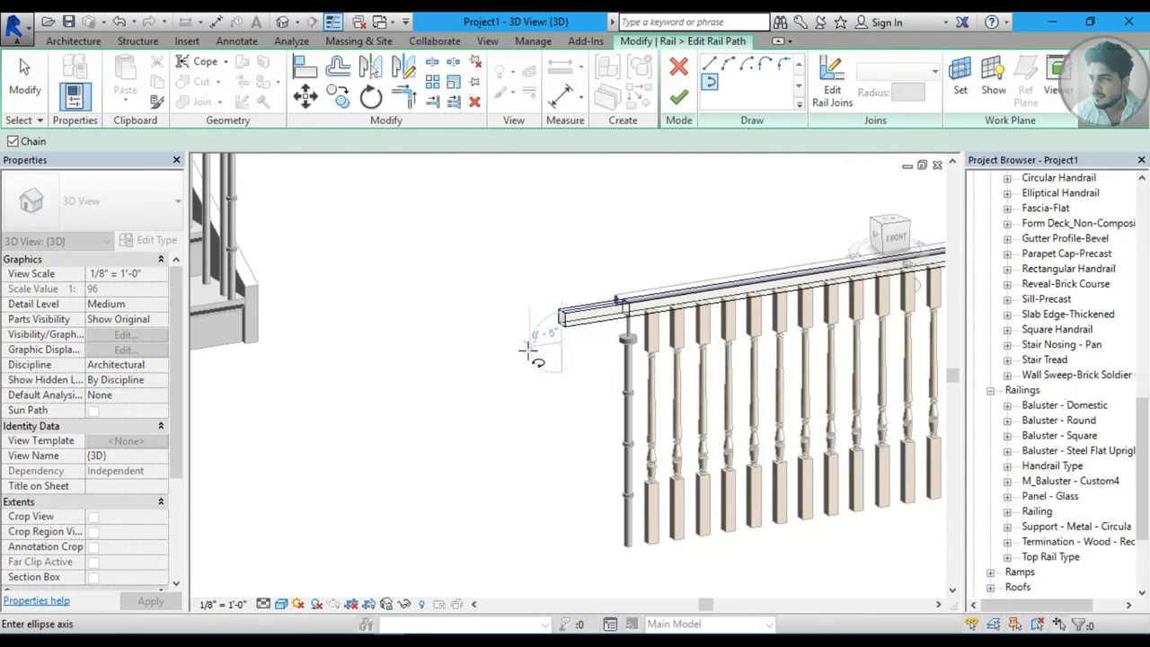
middle_drag(593, 440, 535, 424)
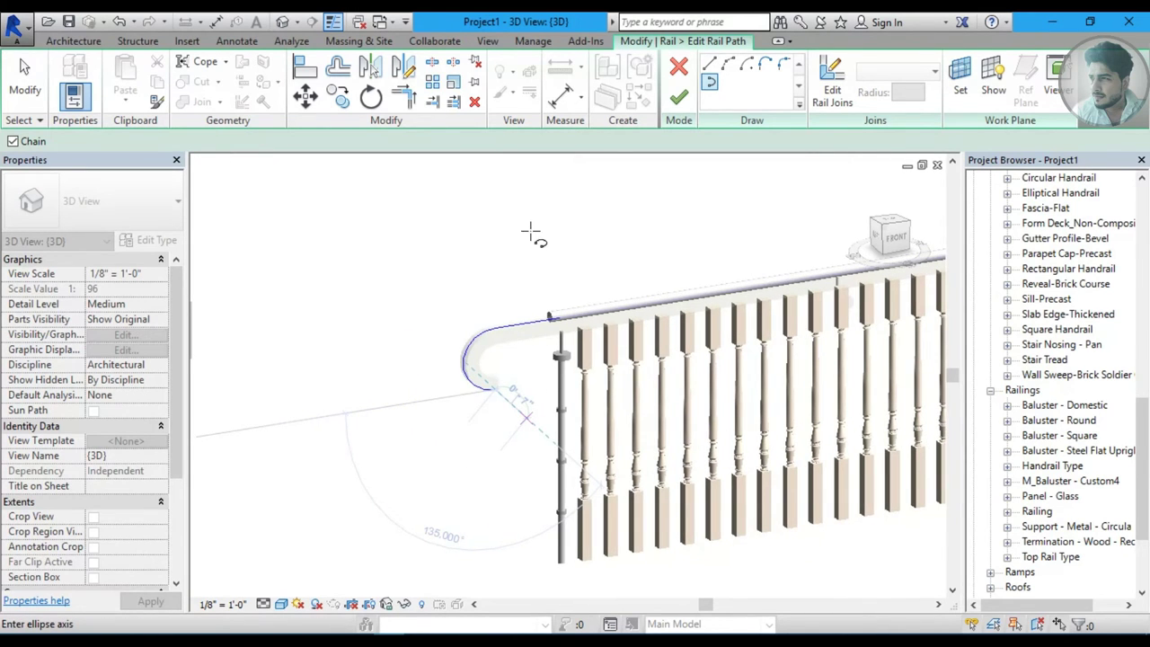
click(499, 292)
click(678, 97)
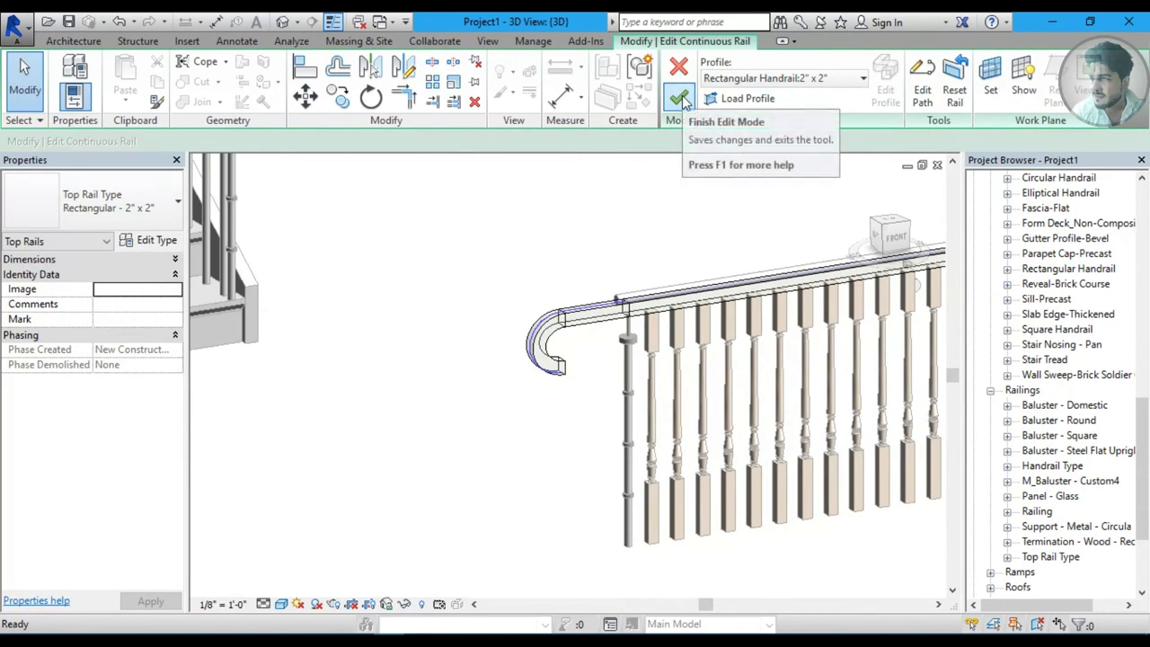
click(680, 98)
Orbit to a side view of the stair and its railing.
shift+middle_drag(487, 441, 521, 405)
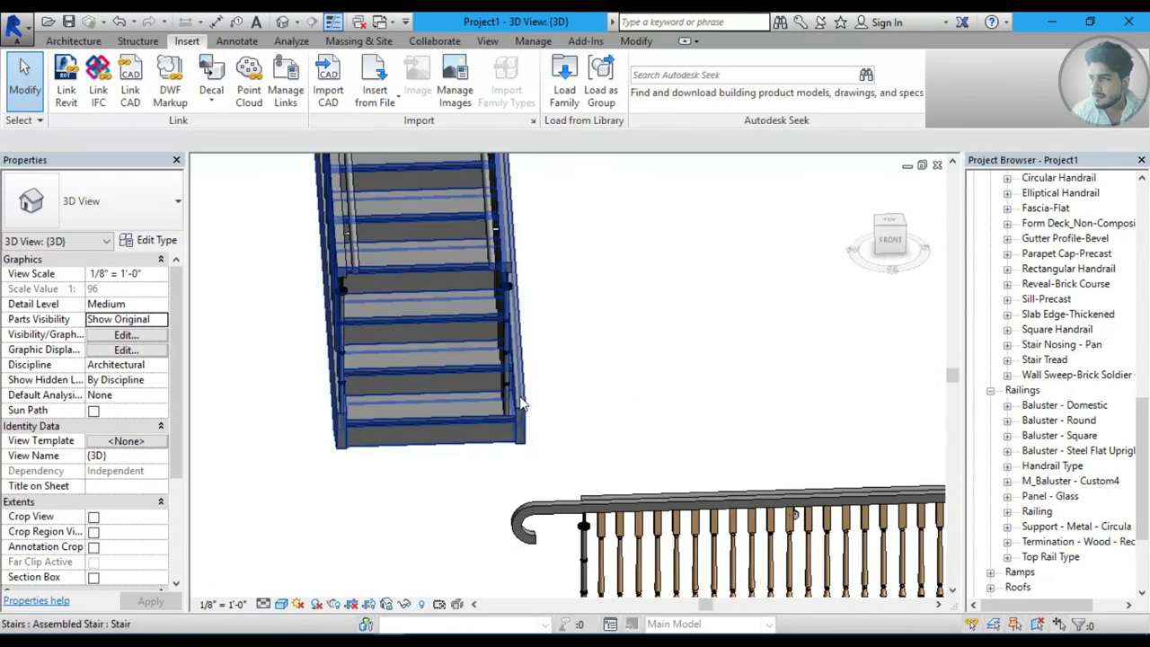
mouse_move(521, 405)
shift+middle_down()
mouse_move(588, 480)
mouse_move(549, 459)
mouse_move(527, 252)
shift+middle_up()
click(527, 252)
scroll(527, 252, up, 2)
scroll(457, 335, up, 2)
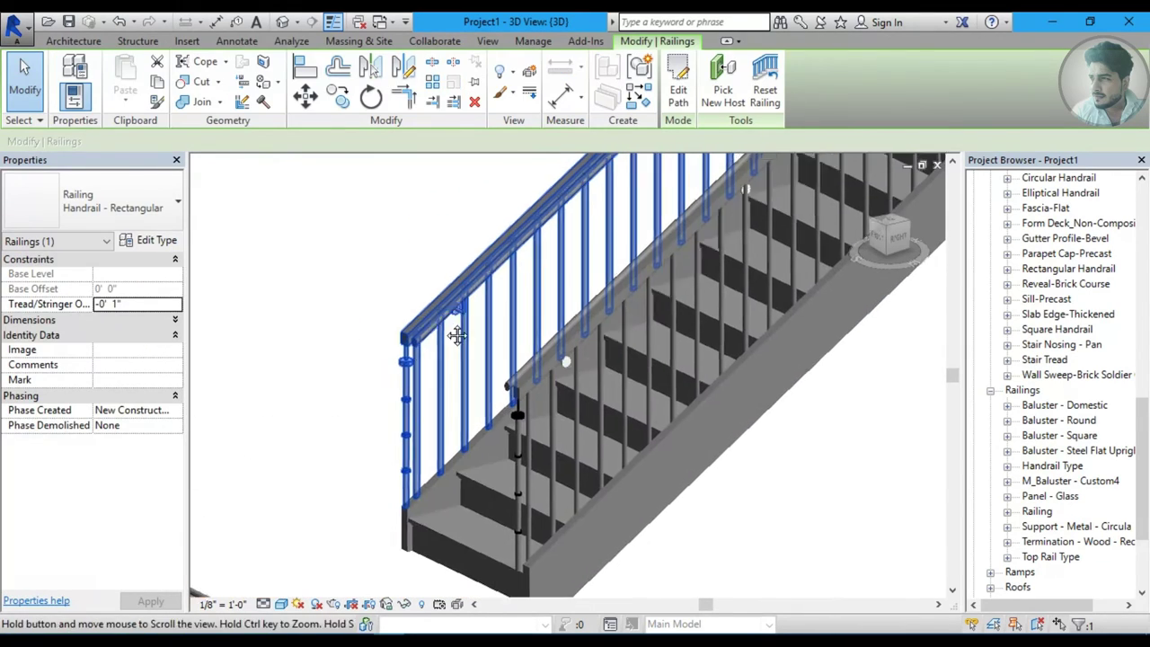
shift+middle_drag(456, 334, 359, 249)
click(357, 241)
Tab-select the stair railing's top rail and open its path for editing.
key(Tab)
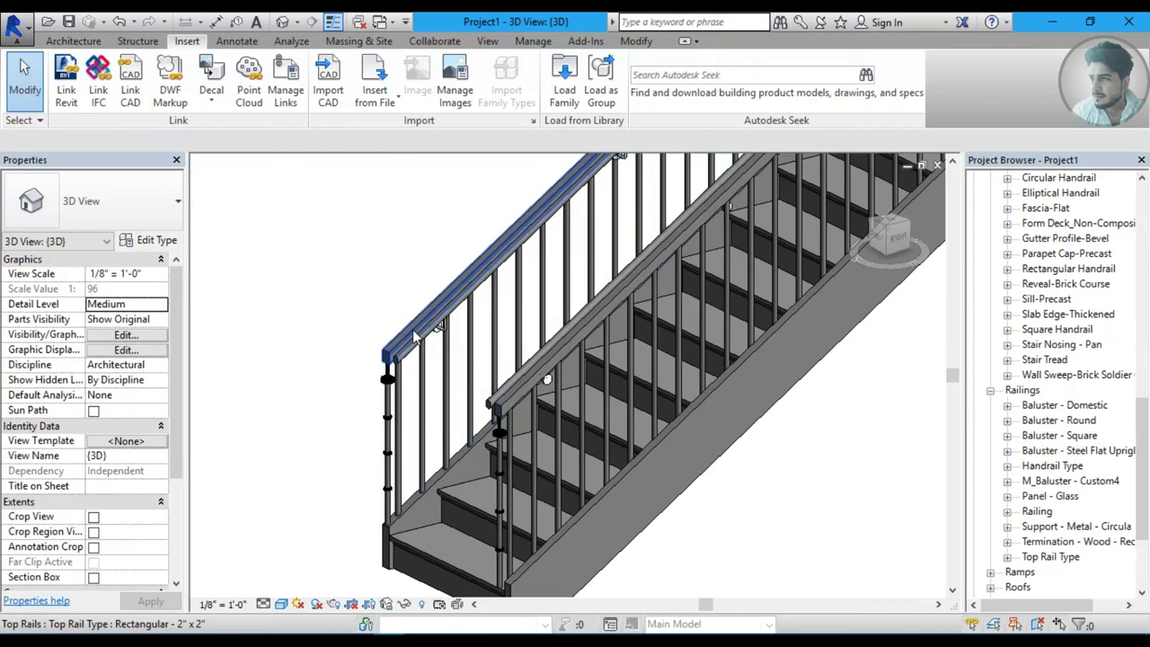
click(415, 337)
scroll(431, 416, down, 2)
click(685, 82)
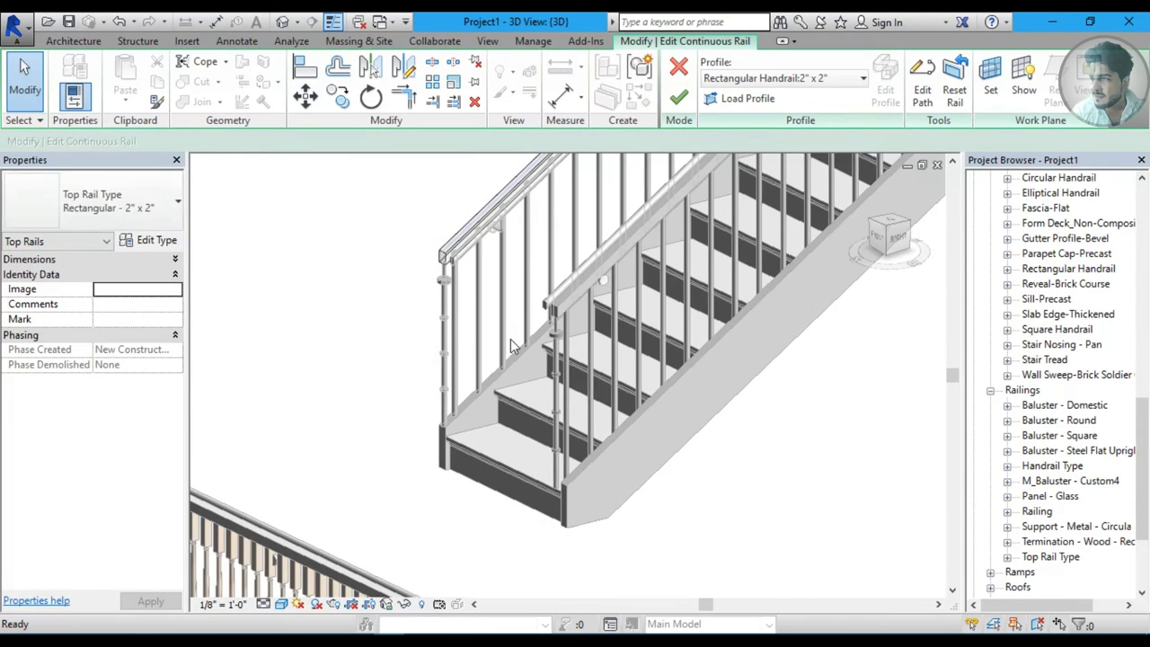
click(923, 93)
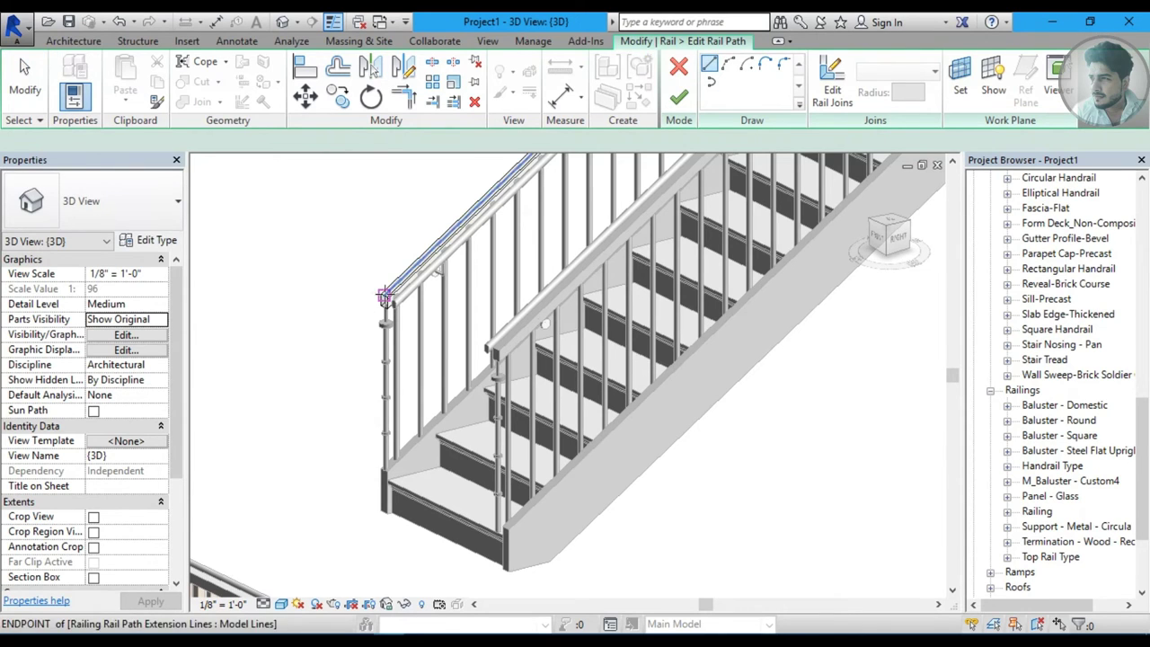
Draw a vertical line from the rail's lower end, then cancel the fillet arc and undo.
click(386, 299)
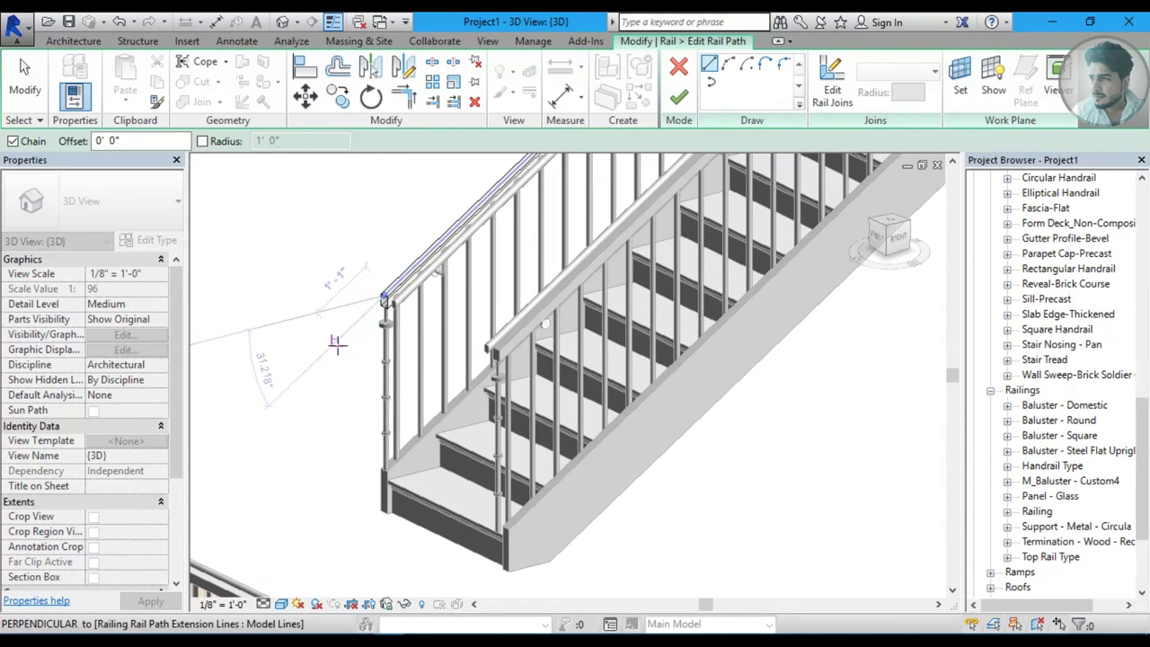
click(336, 345)
click(710, 82)
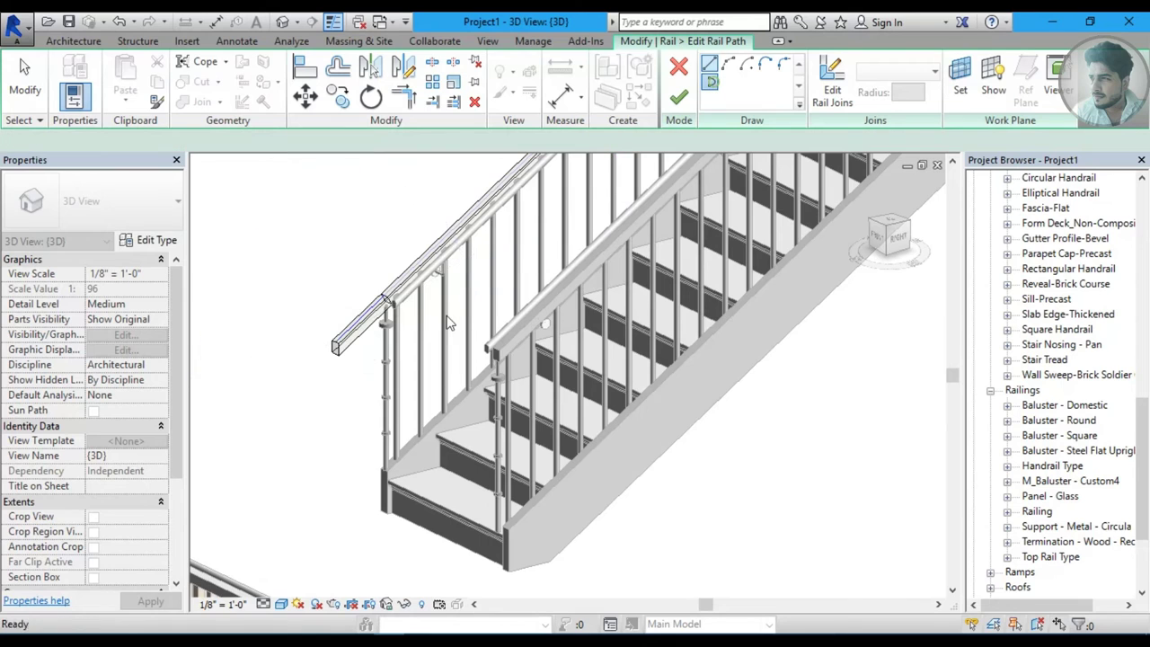
scroll(349, 376, up, 2)
scroll(348, 375, up, 2)
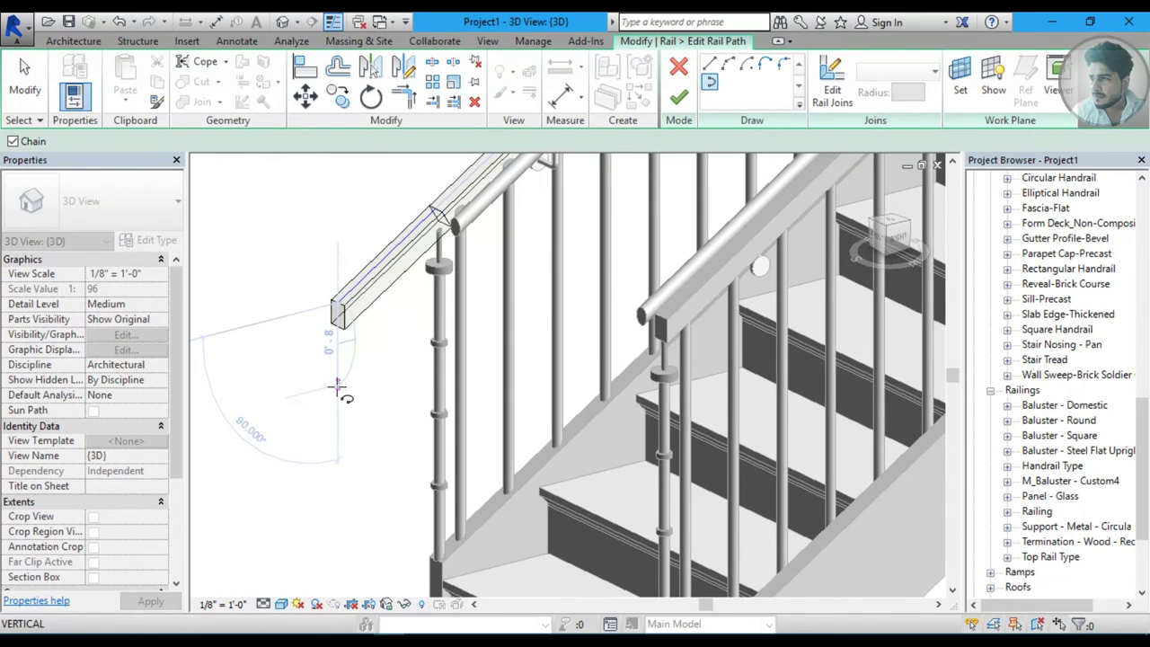
mouse_move(303, 377)
shift+middle_down()
mouse_move(453, 420)
mouse_move(611, 421)
mouse_move(570, 431)
mouse_move(608, 419)
mouse_move(586, 415)
mouse_move(570, 431)
mouse_move(591, 467)
mouse_move(659, 437)
mouse_move(729, 373)
mouse_move(699, 446)
mouse_move(641, 442)
mouse_move(613, 464)
mouse_move(581, 439)
shift+middle_up()
key(Escape)
key(Escape)
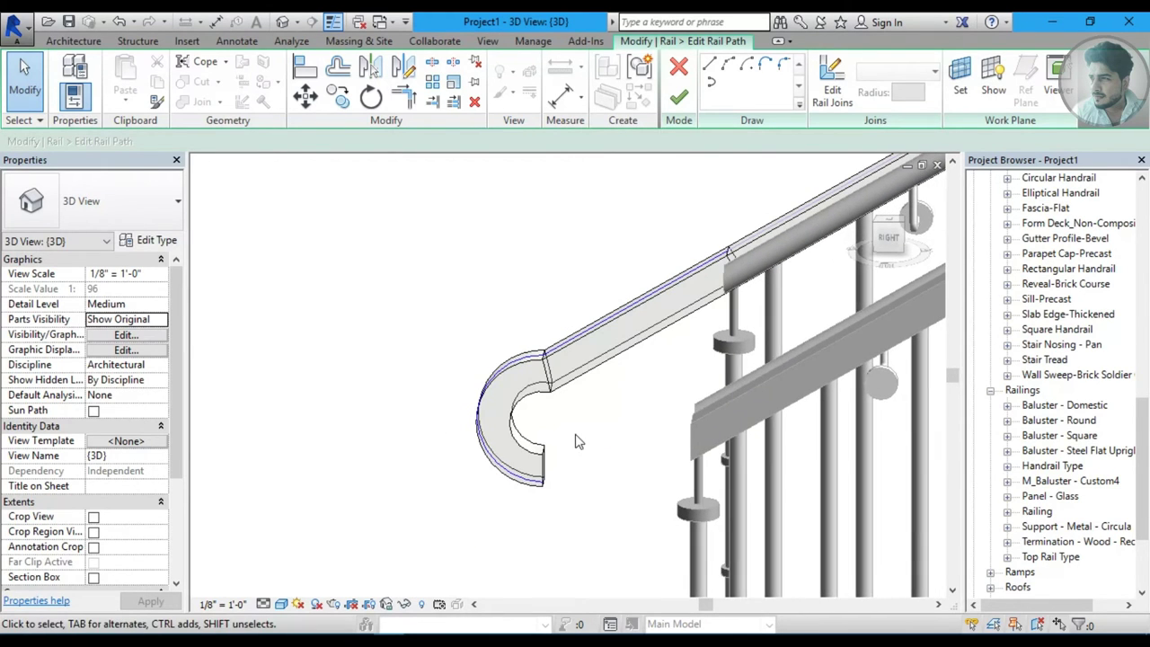
key(ctrl+z)
Sketch a partial-ellipse hook from the rail end and finish the path sketch.
mouse_move(547, 431)
middle_down()
mouse_move(501, 470)
mouse_move(759, 70)
middle_up()
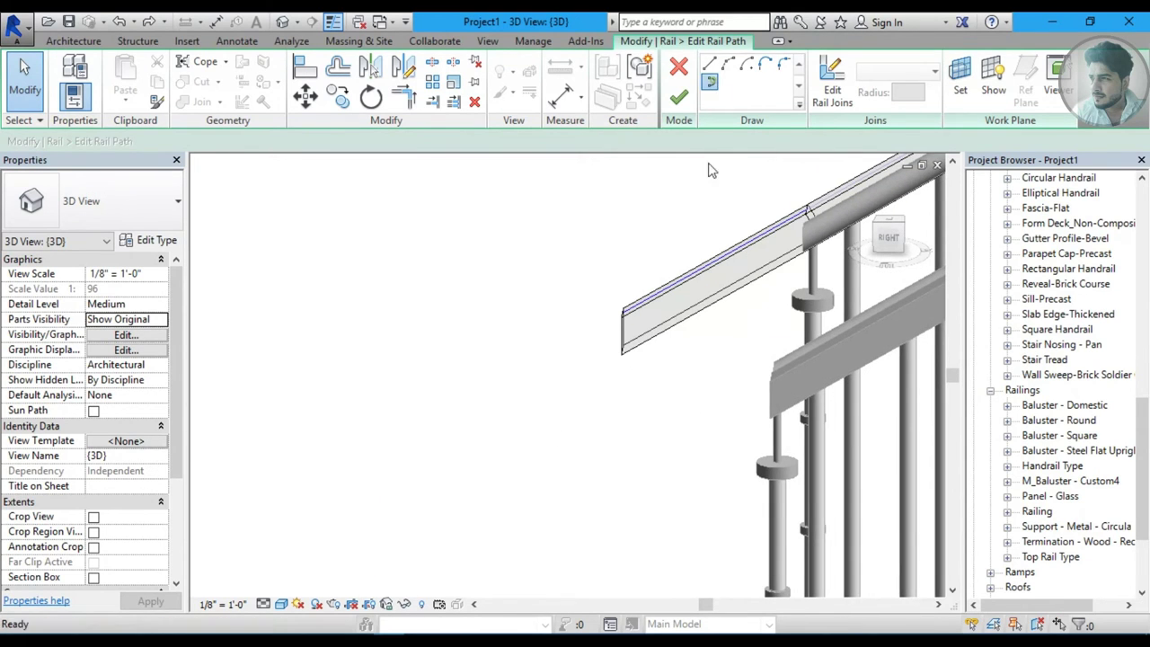
click(623, 311)
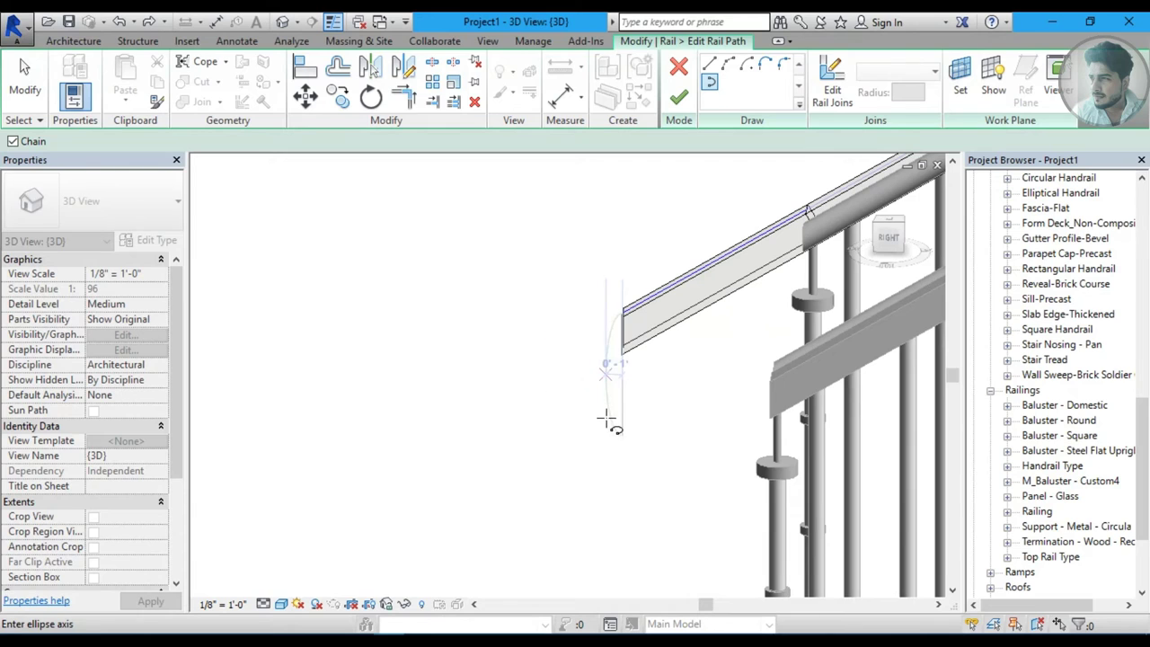
click(622, 311)
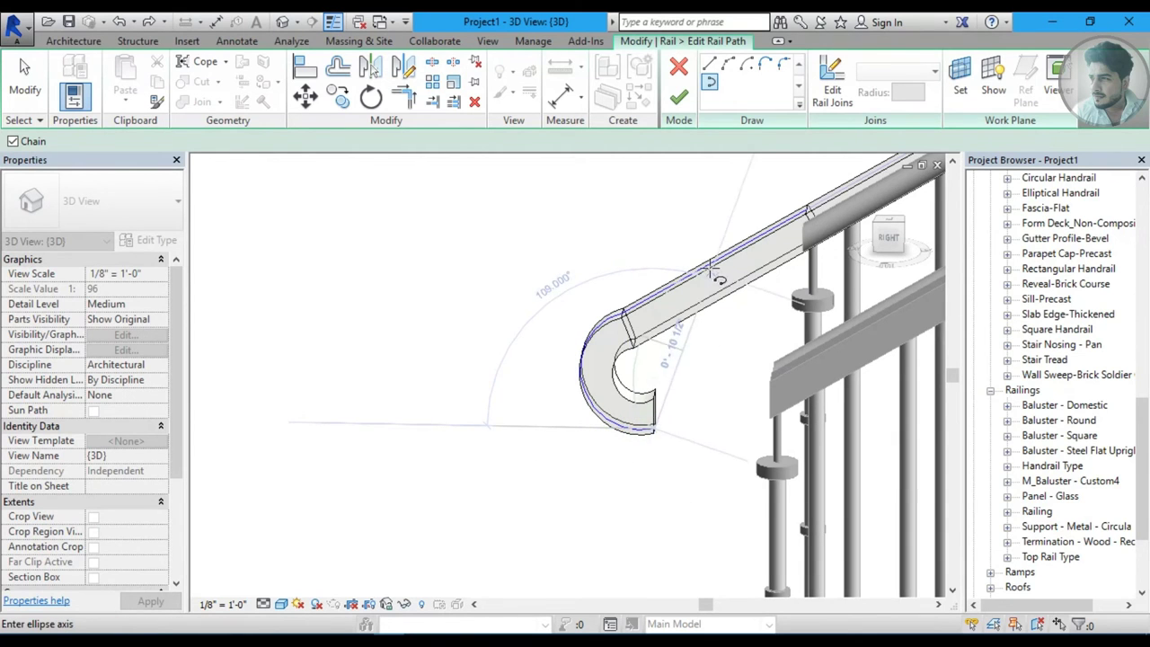
shift+middle_drag(615, 398, 513, 416)
scroll(665, 454, down, 2)
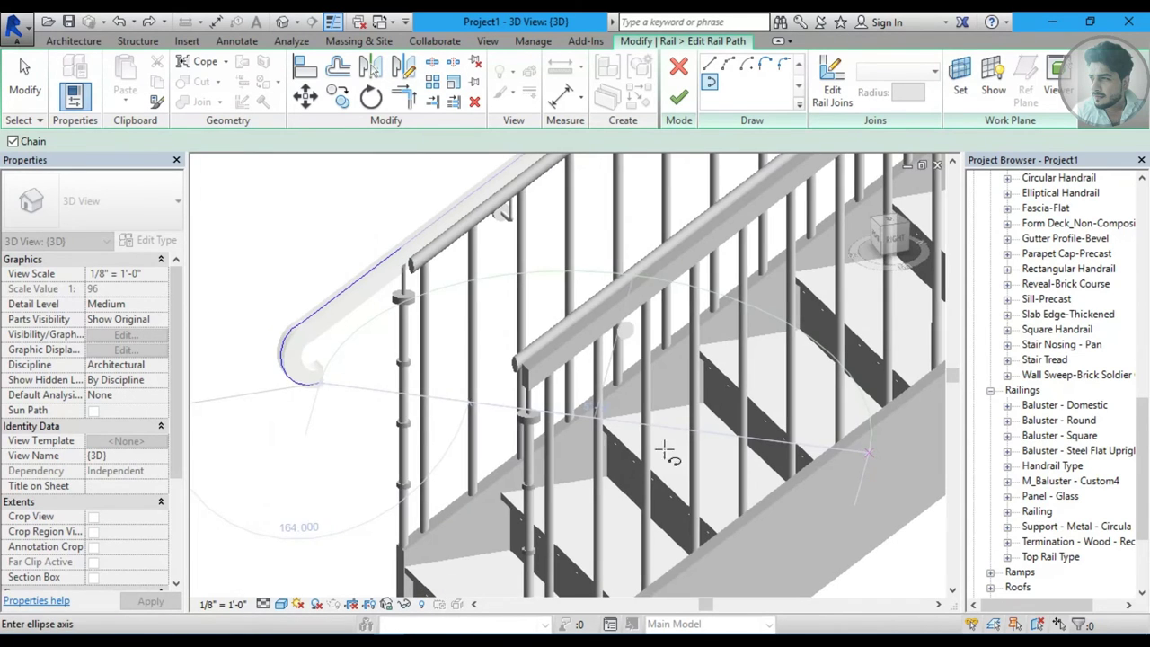
click(679, 97)
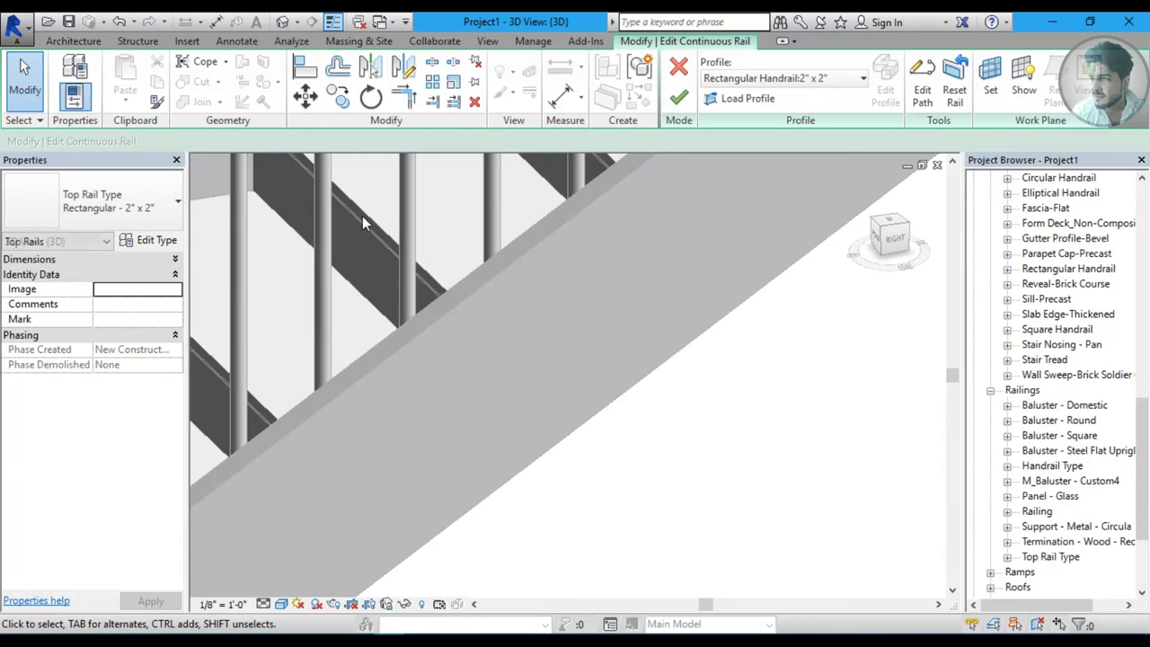
Finish the rail edit, Tab-select the stair's top rail and reset its hook extension.
scroll(382, 287, down, 5)
click(679, 97)
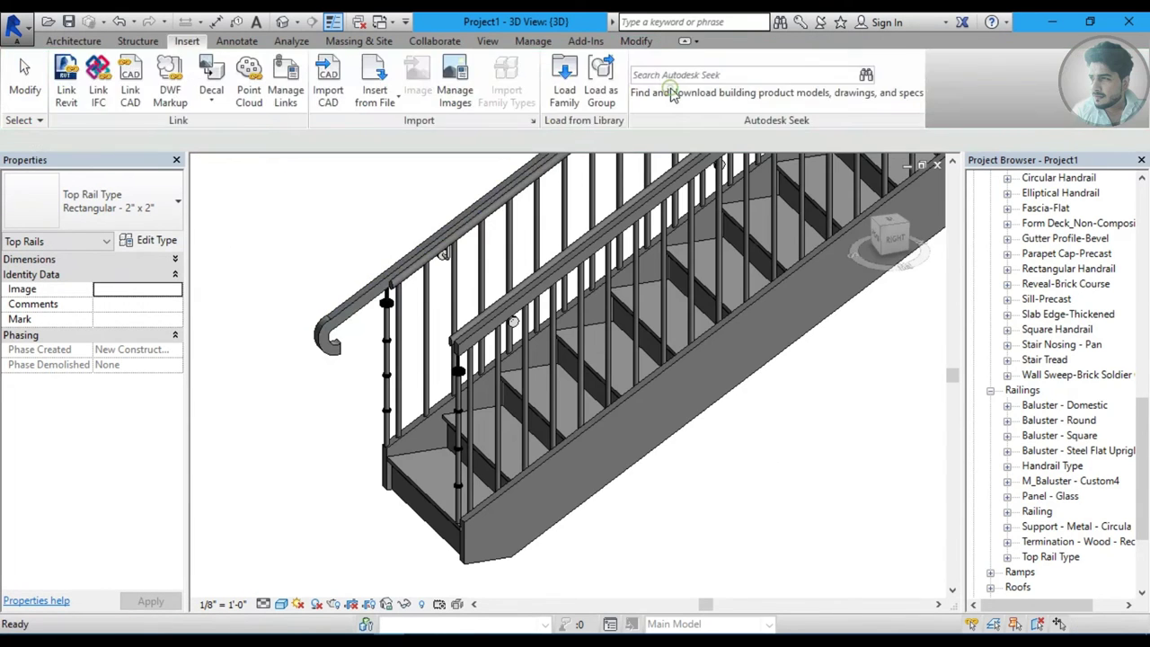
scroll(273, 301, up, 2)
scroll(351, 414, up, 2)
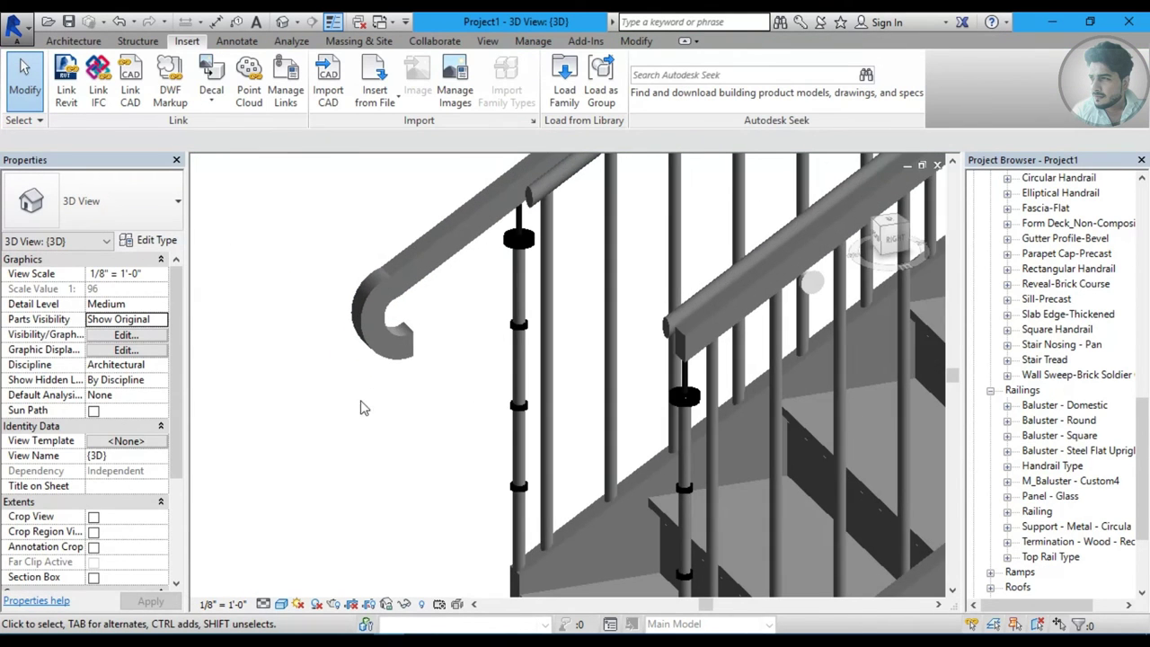
scroll(395, 351, up, 1)
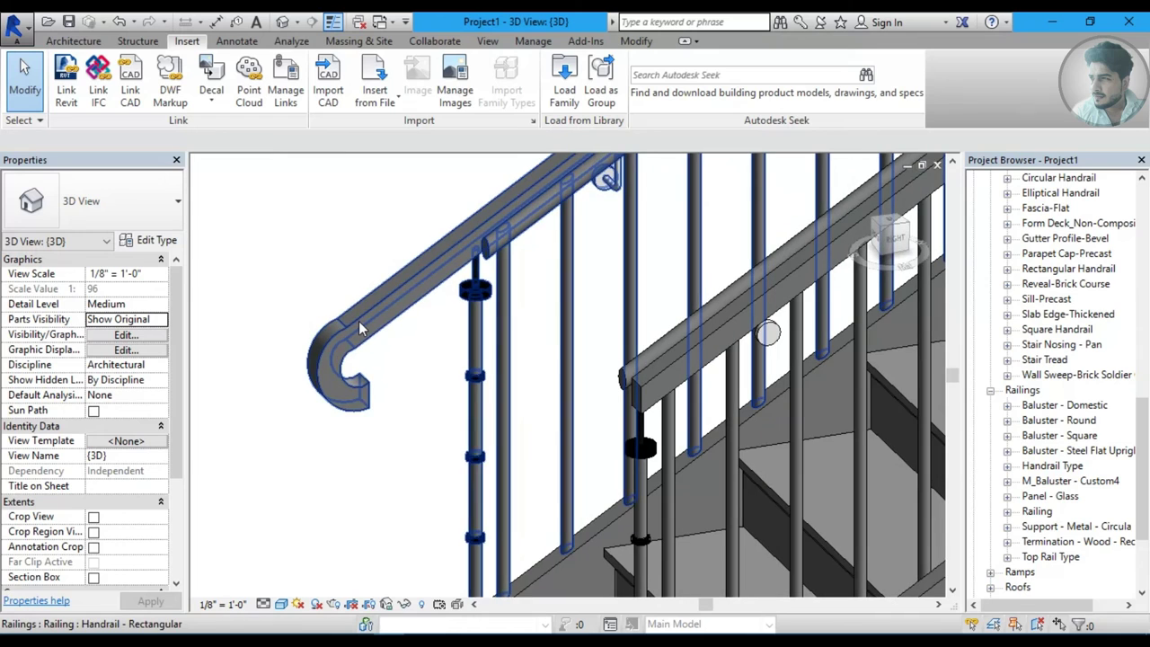
key(Tab)
click(359, 326)
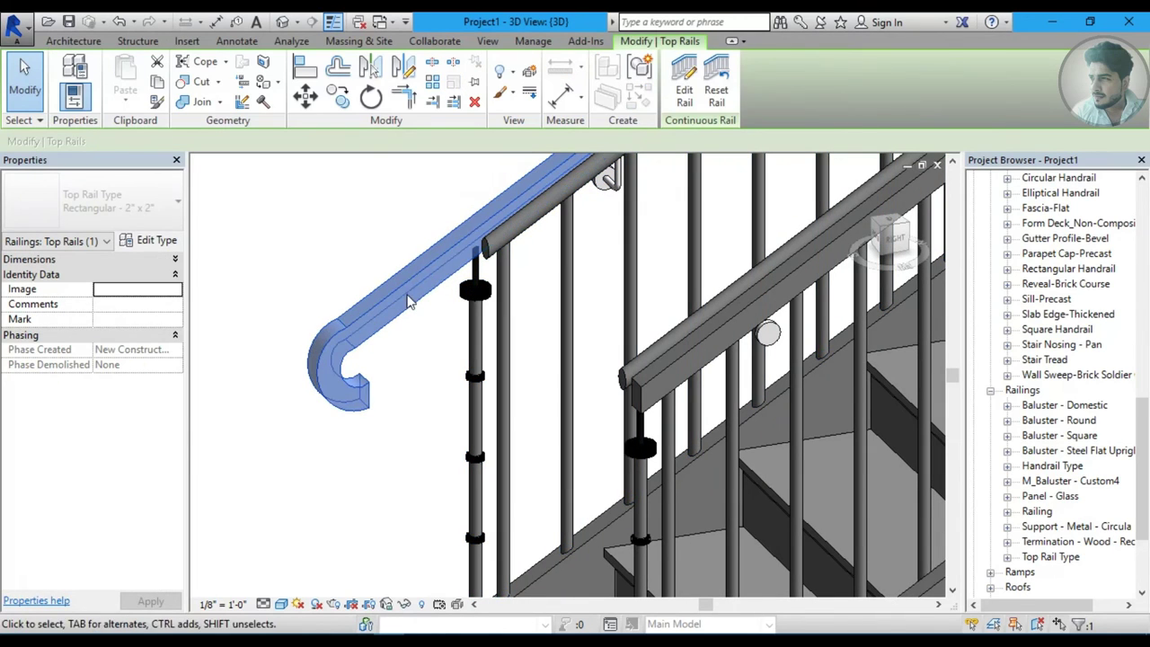
click(716, 97)
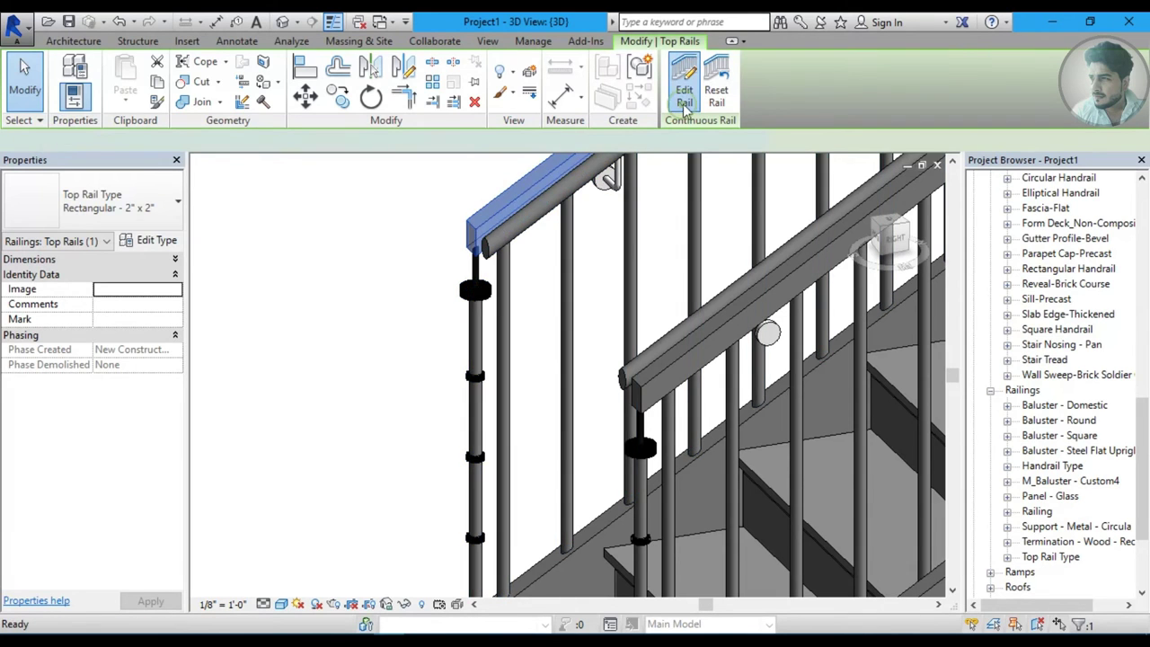
Change the top rail's profile to Circular Handrail:1" and finish editing.
click(685, 98)
middle_drag(611, 249, 426, 404)
click(767, 79)
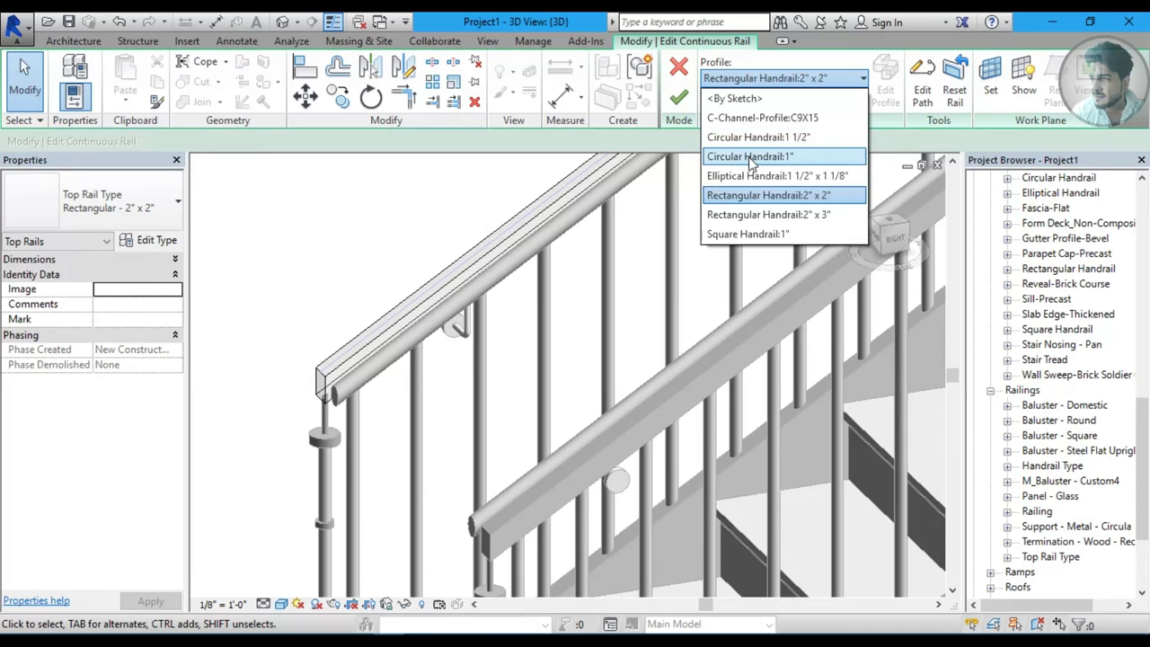
click(752, 158)
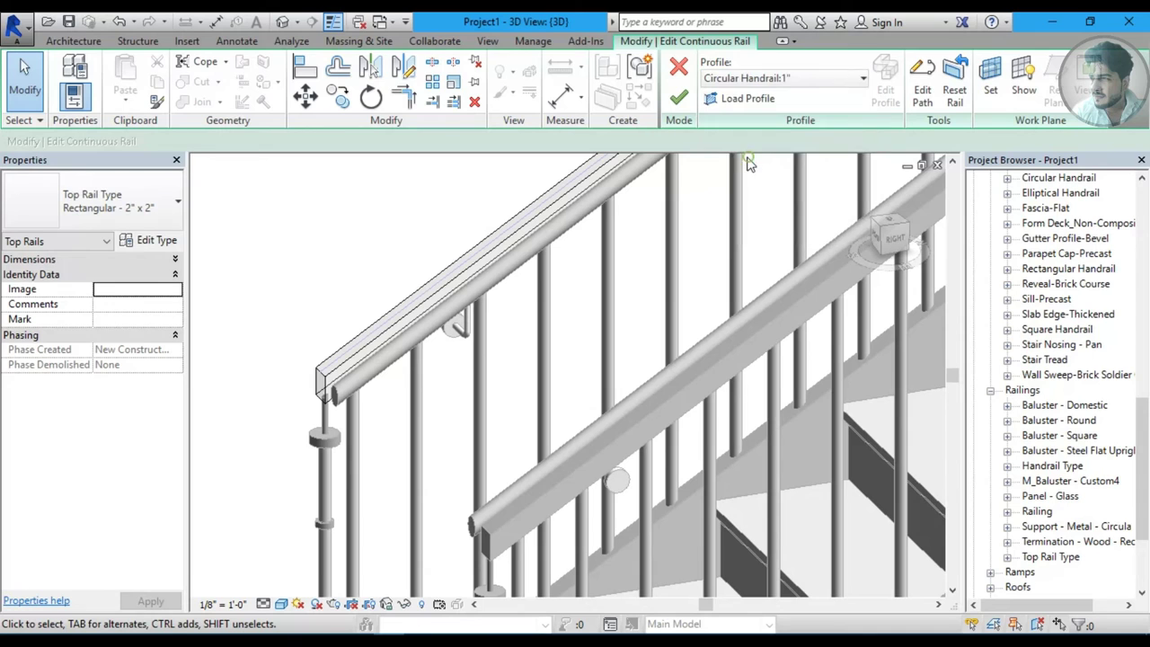
click(688, 105)
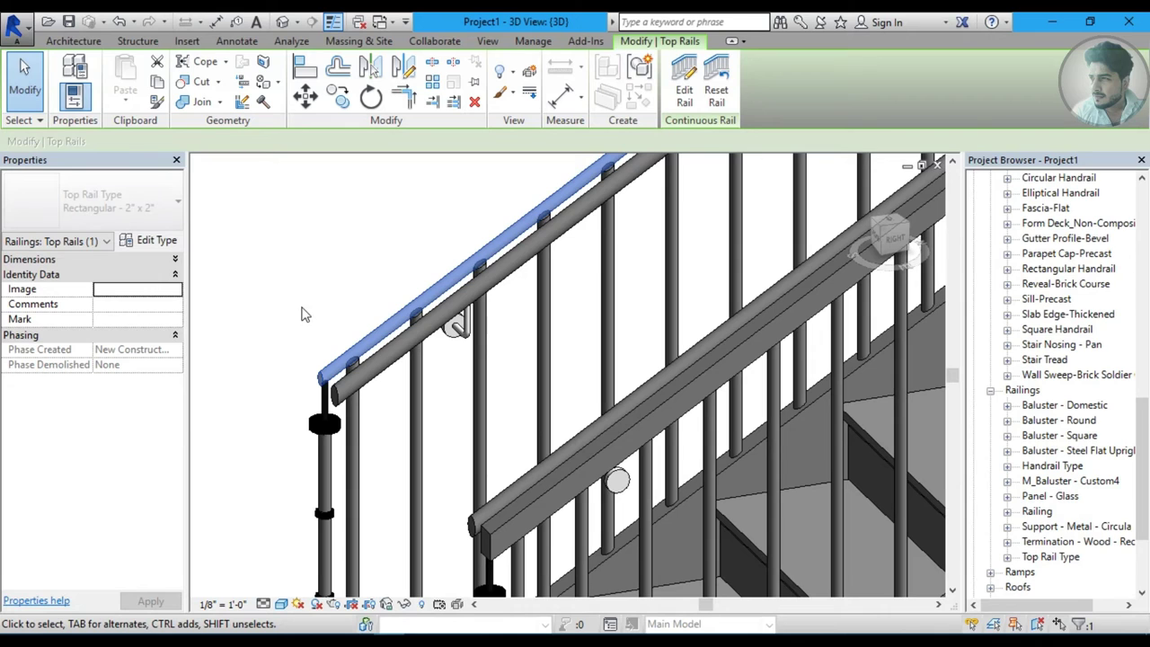
scroll(325, 385, up, 2)
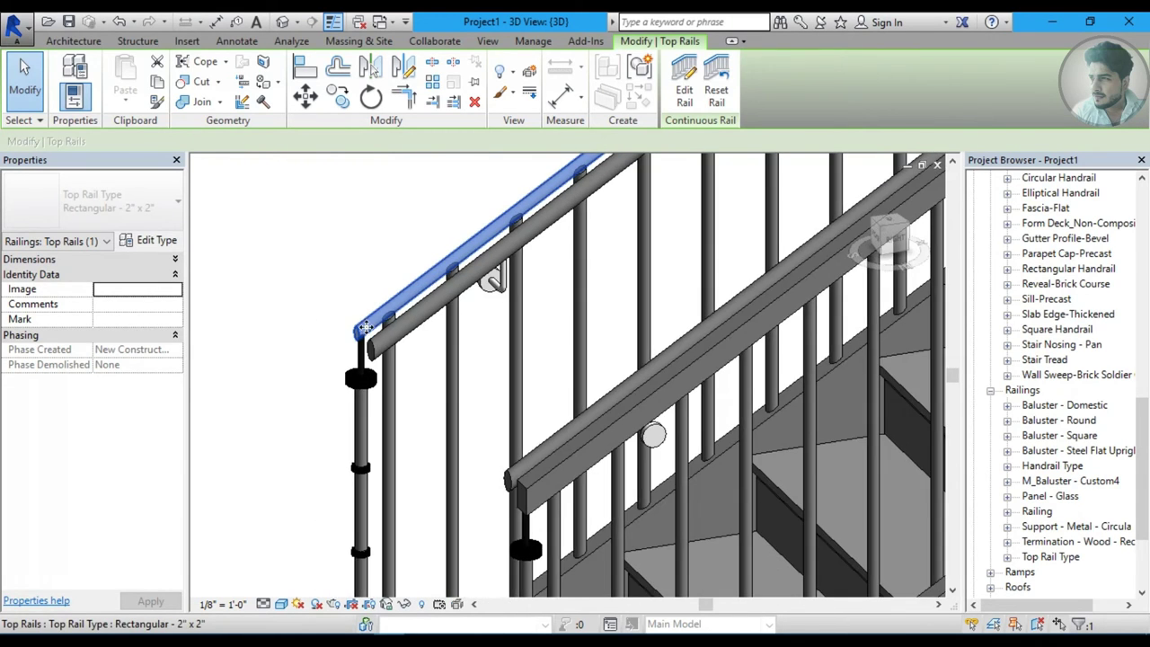
scroll(367, 326, up, 1)
scroll(367, 337, up, 2)
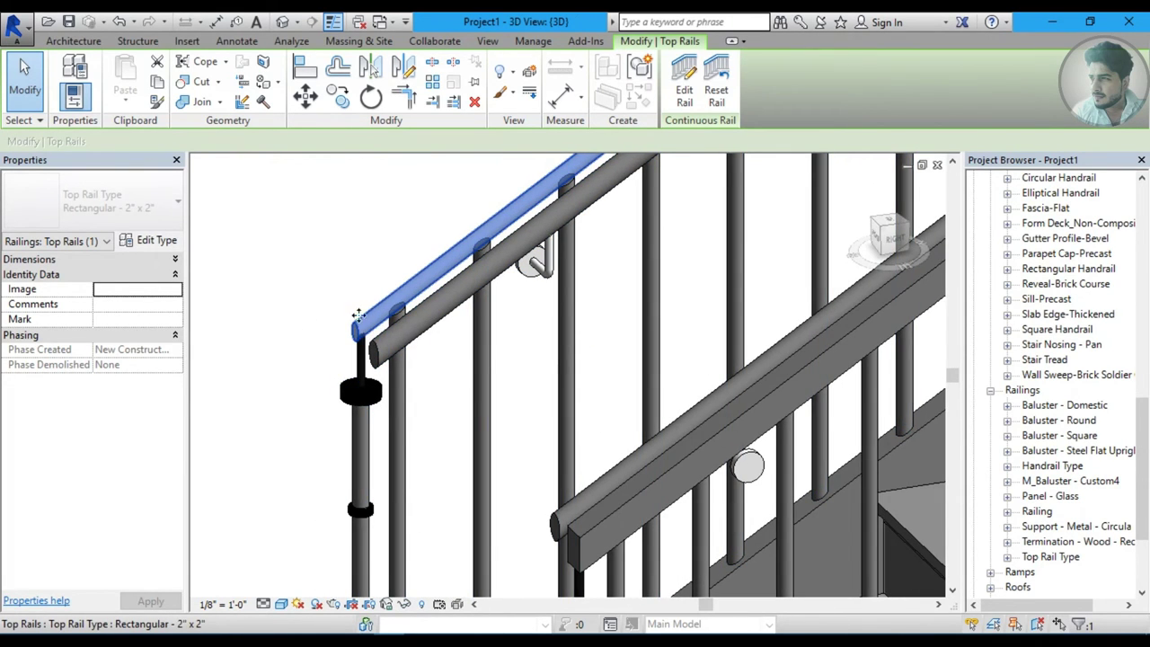
Select the domestic-baluster railing's top rail and reset it to remove its curved end return.
scroll(304, 388, down, 3)
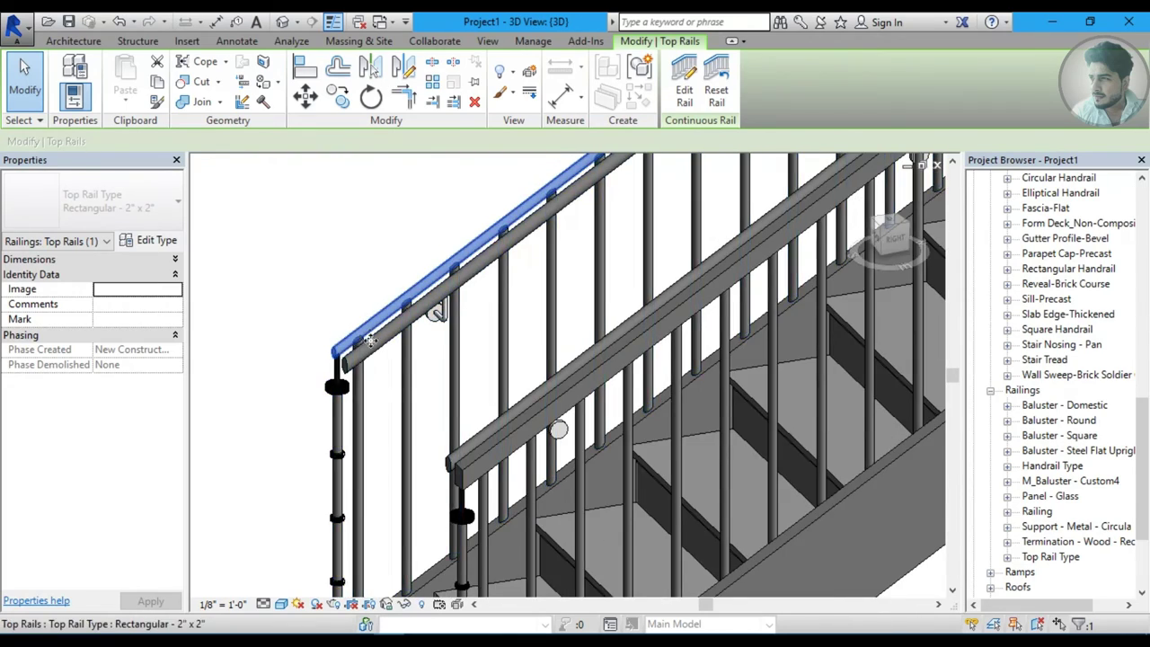
scroll(563, 444, down, 2)
scroll(526, 341, down, 1)
mouse_move(525, 340)
middle_down()
mouse_move(676, 470)
mouse_move(526, 493)
mouse_move(599, 465)
mouse_move(749, 456)
mouse_move(582, 402)
mouse_move(599, 432)
mouse_move(545, 316)
middle_up()
scroll(748, 456, up, 2)
click(582, 401)
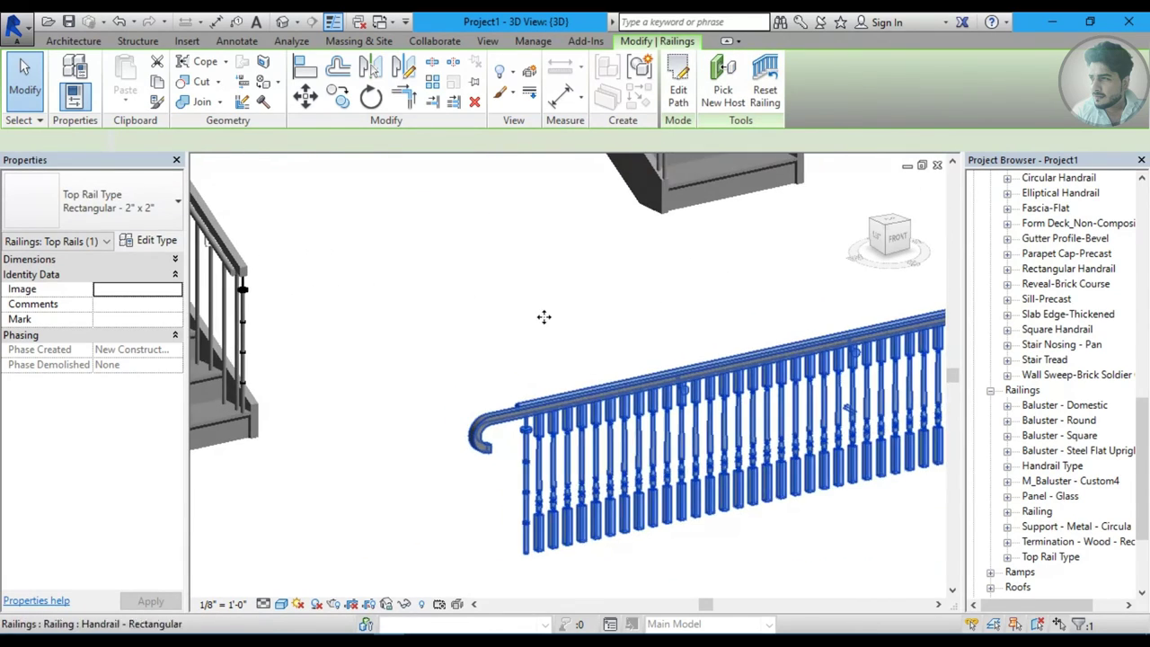
key(Escape)
click(506, 403)
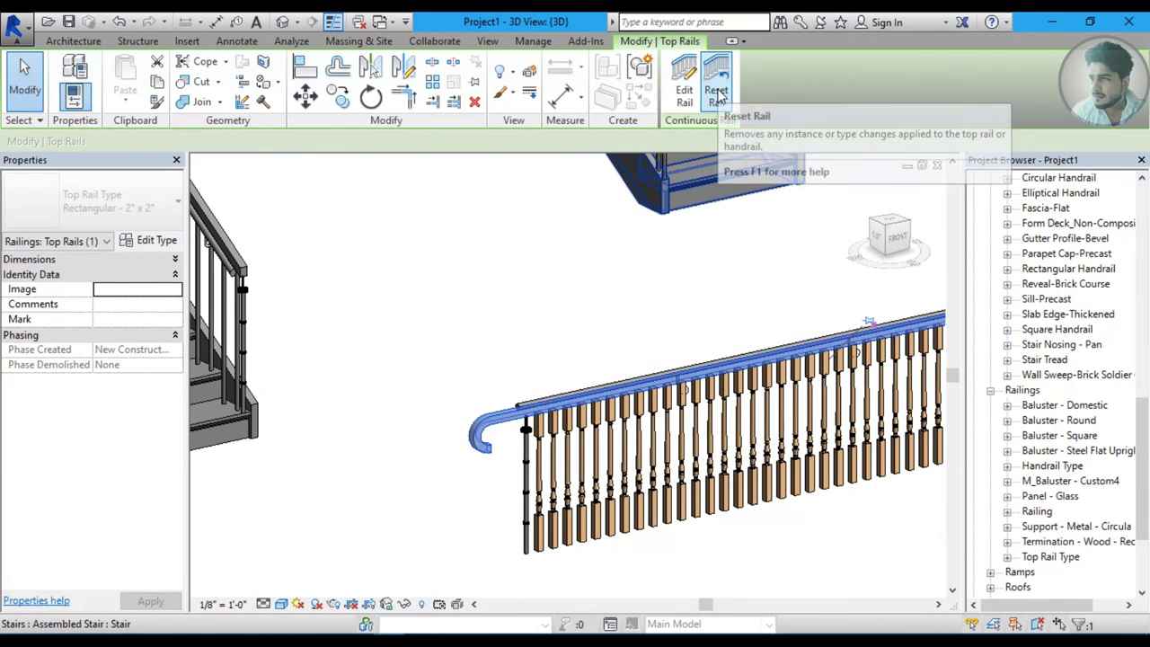
click(717, 95)
mouse_move(600, 466)
shift+middle_down()
mouse_move(560, 462)
mouse_move(555, 449)
shift+middle_up()
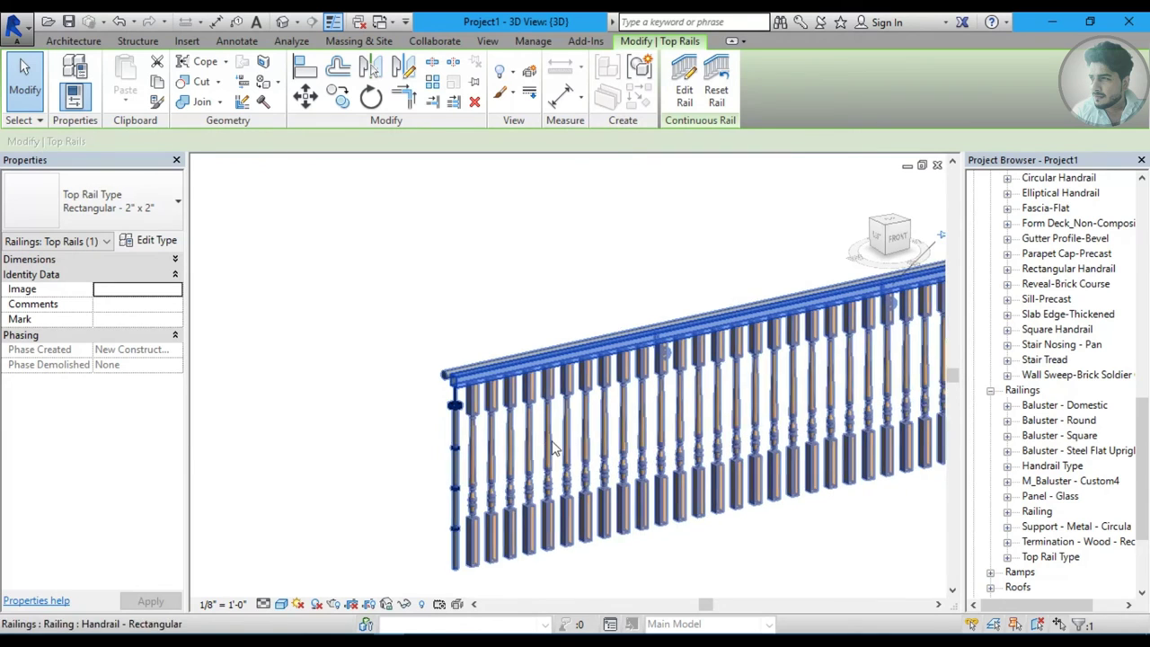
click(152, 240)
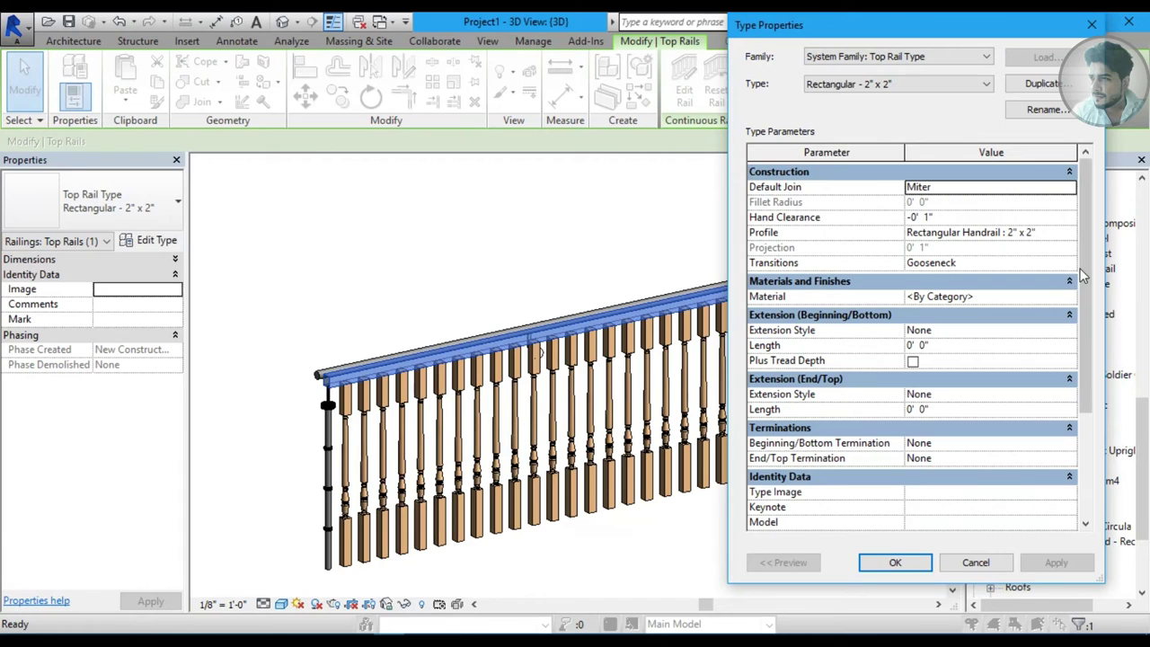
Set the top rail's bottom extension style to Wall with a 1' 0" length.
scroll(1083, 277, down, 1)
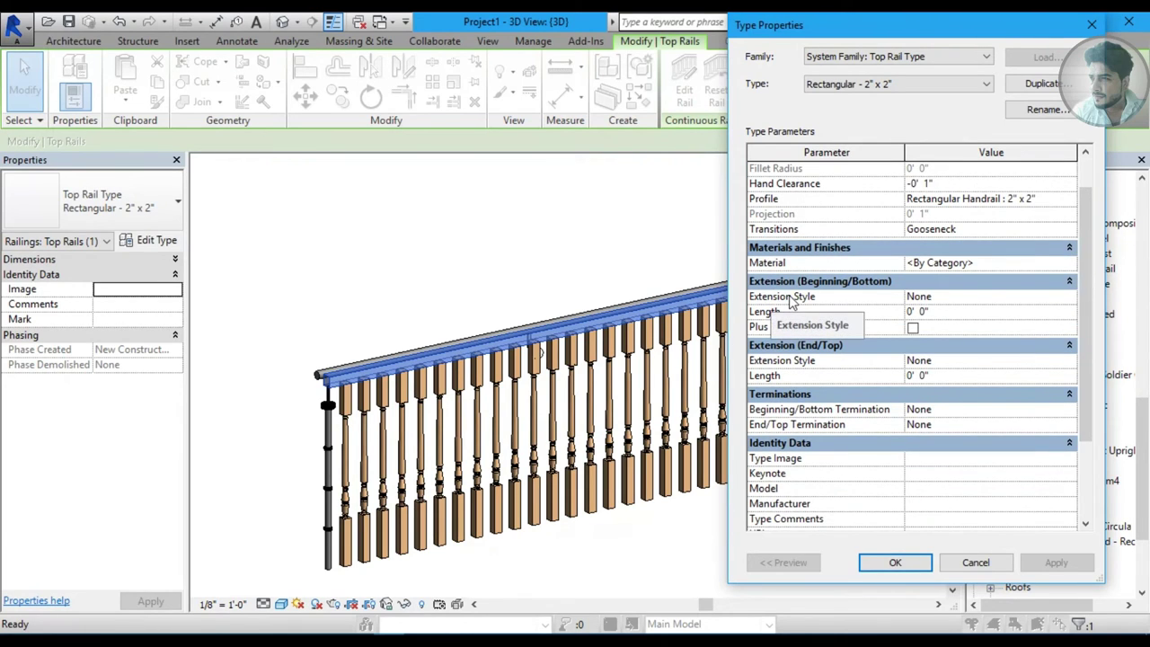
click(1073, 303)
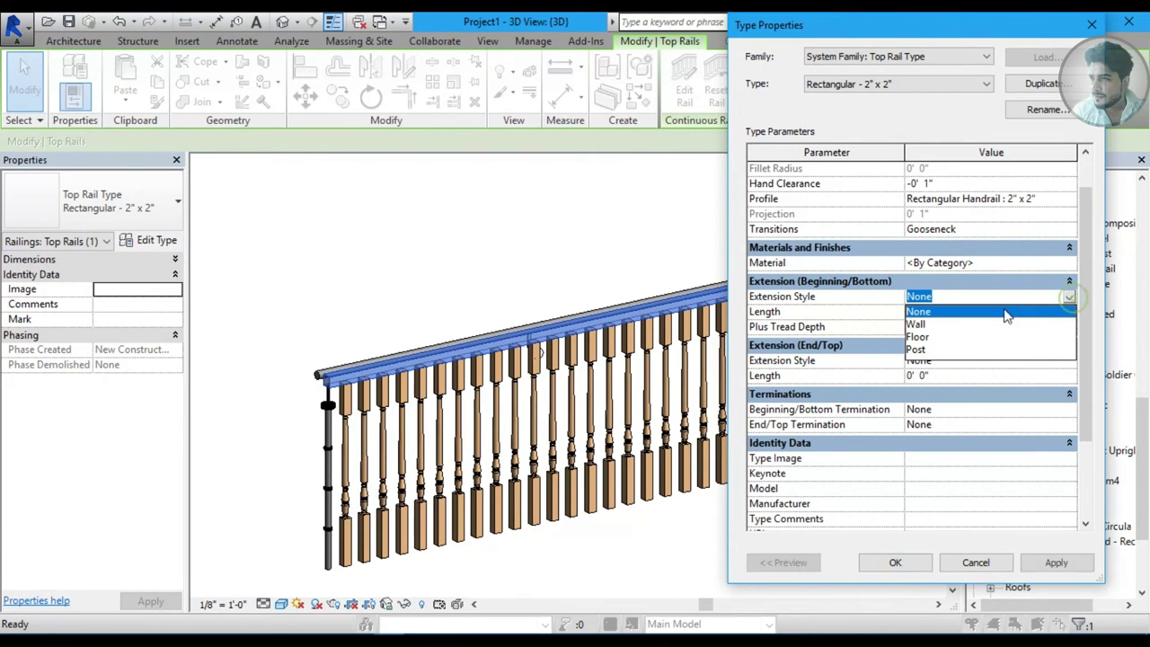
click(917, 325)
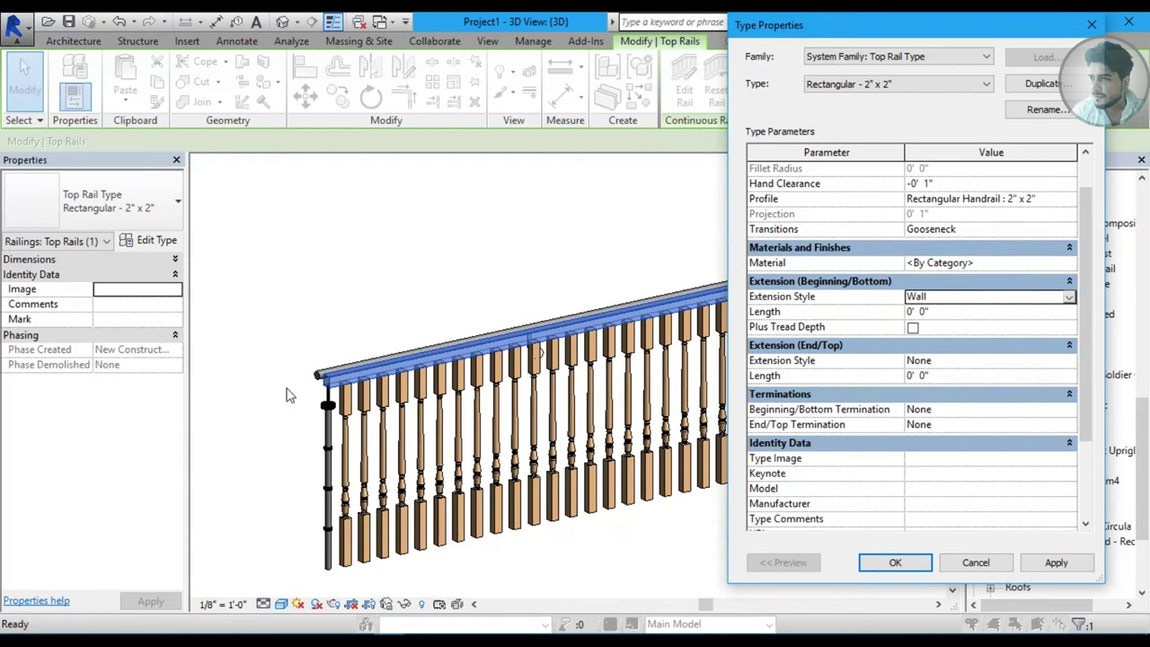
click(955, 312)
double_click(955, 312)
text(1)
click(1050, 559)
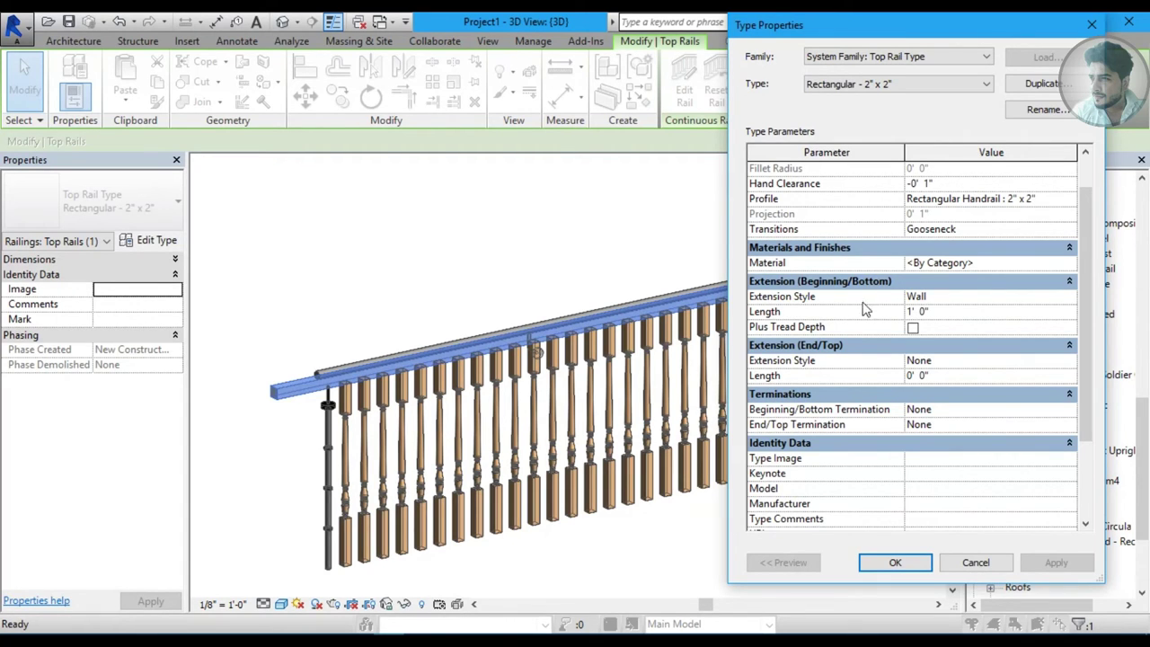
Try the Floor extension style, then settle on Post for the bottom extension.
click(1073, 299)
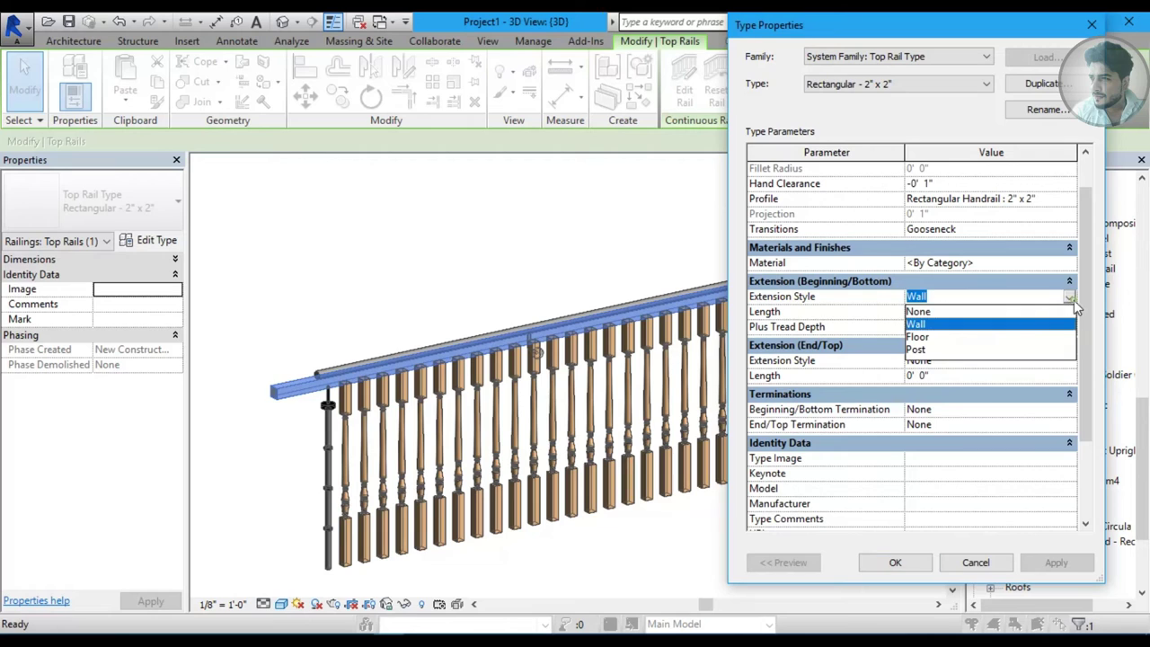
click(917, 337)
click(1054, 561)
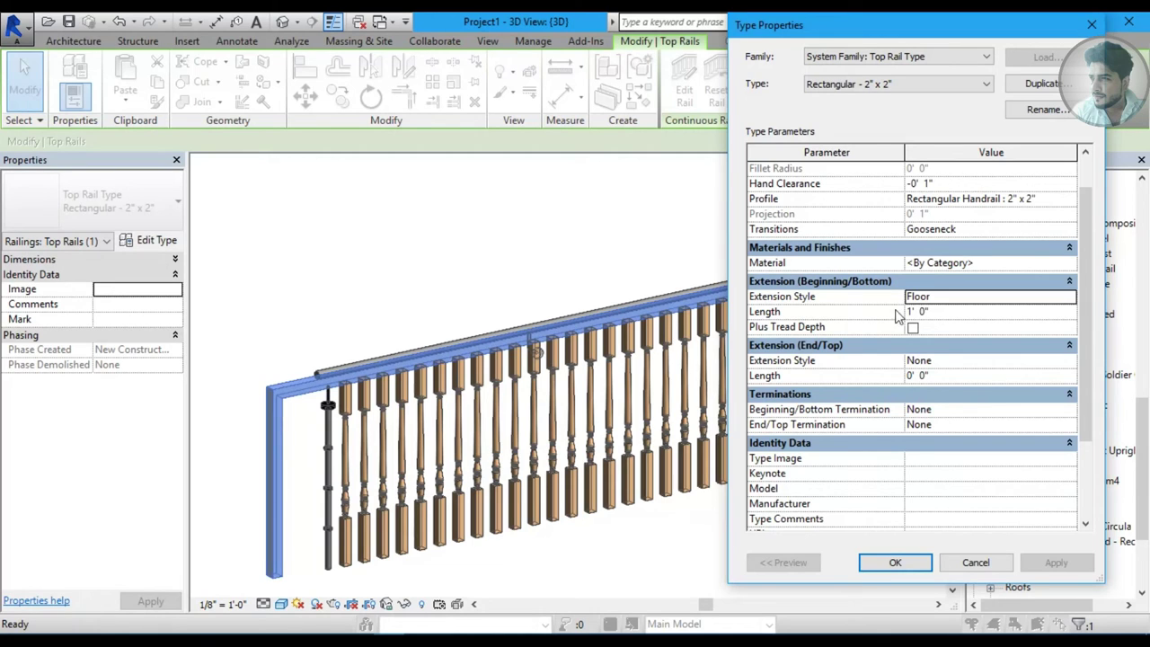
click(1069, 296)
click(935, 349)
click(1060, 562)
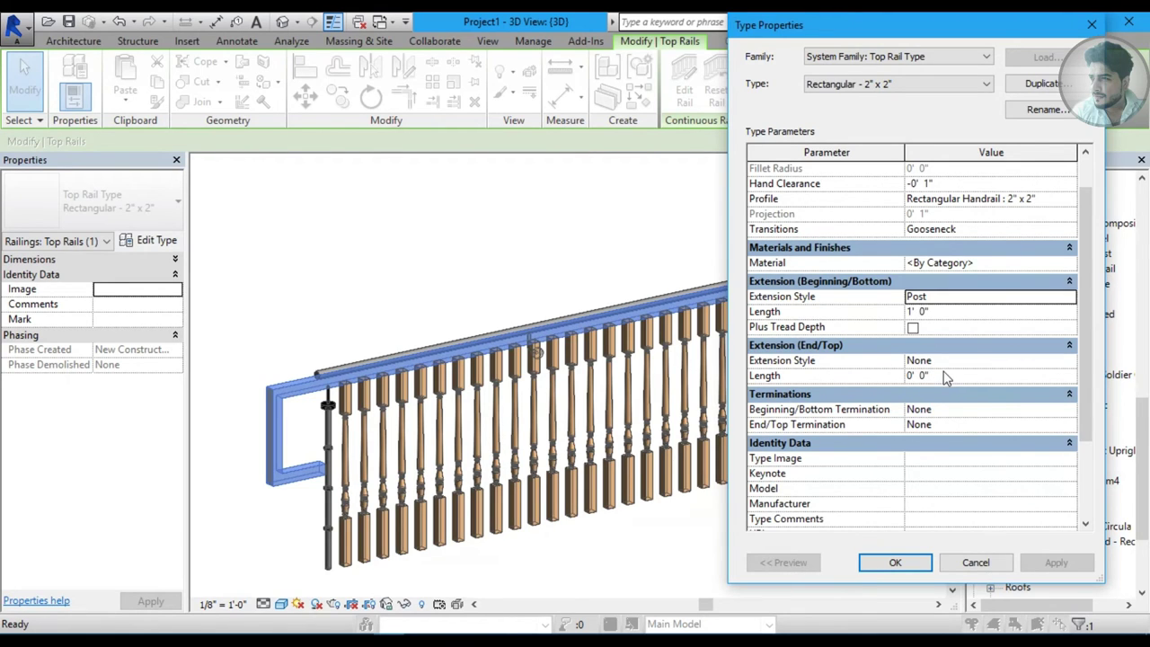
Try a Termination - Wood - Rectangular bottom termination, then set it back to None.
click(1074, 409)
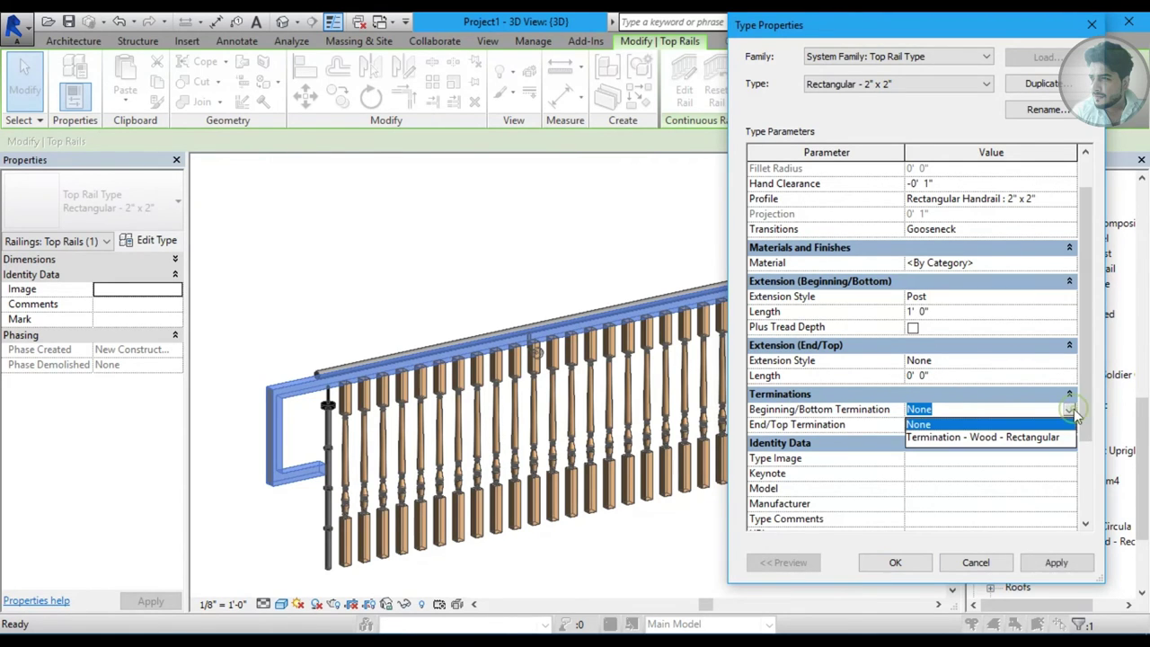
click(1033, 435)
click(1062, 567)
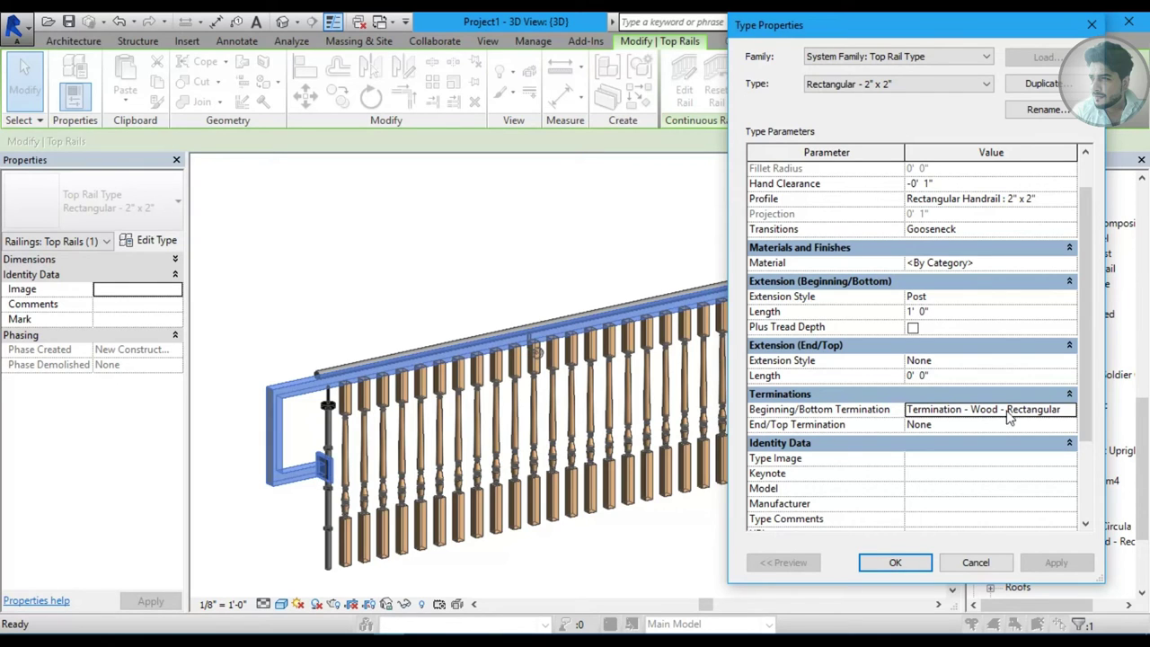
click(1076, 410)
click(952, 437)
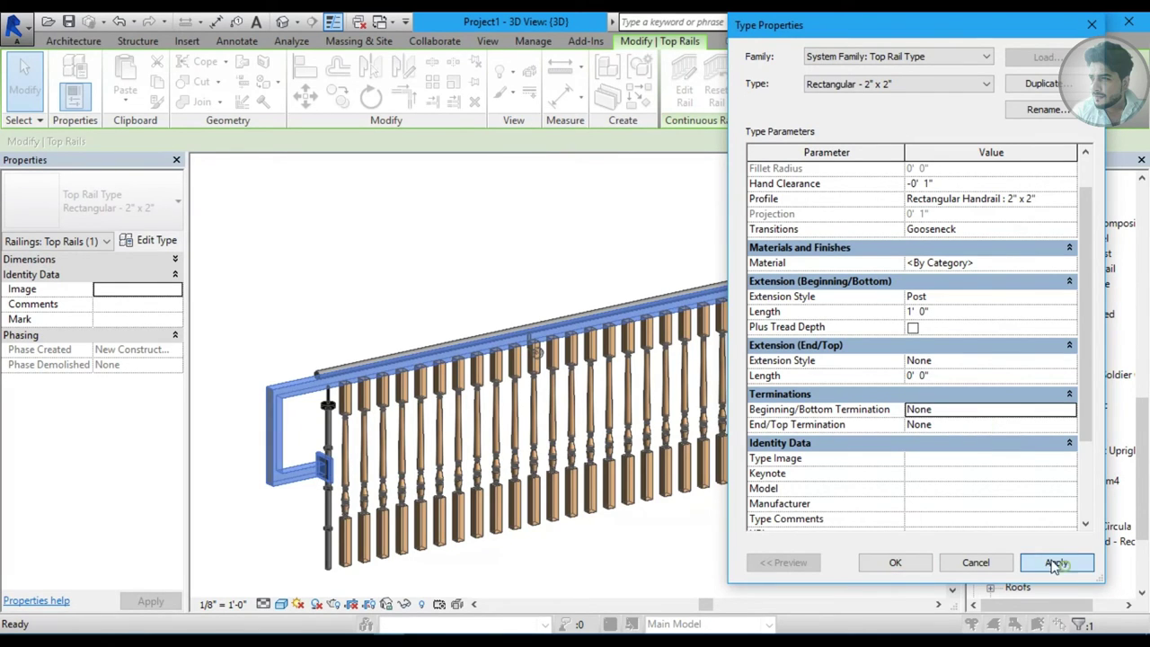
click(1057, 563)
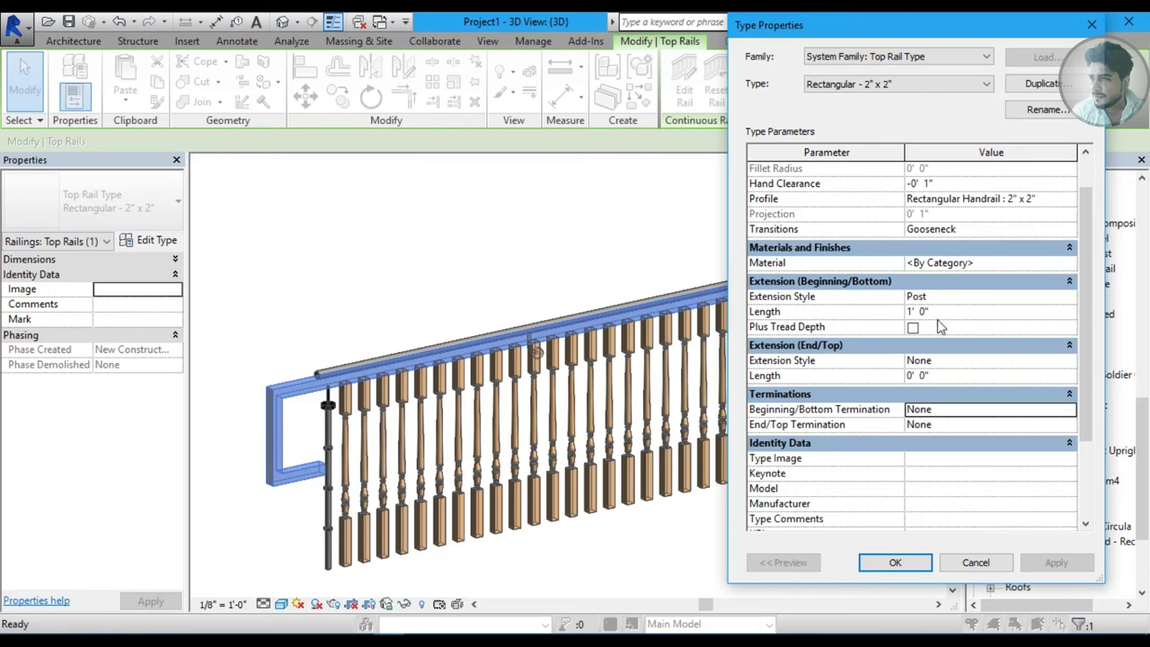
scroll(1085, 263, up, 1)
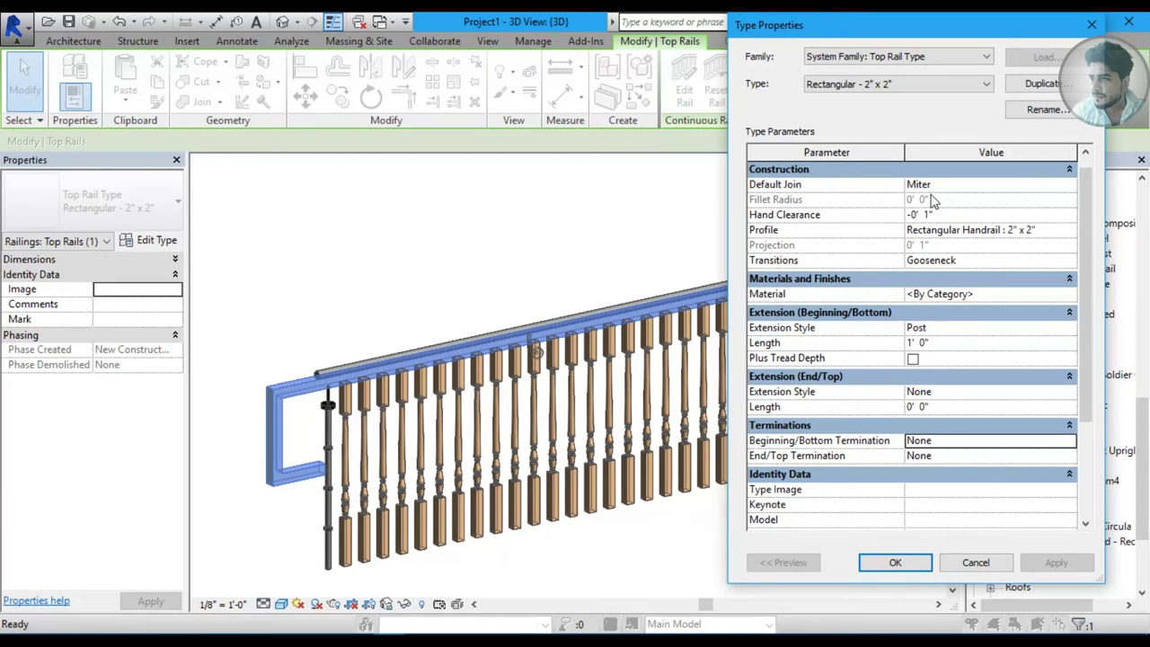
Try Fillet joins with a 2" and then 1" radius, dismissing the rail geometry errors.
click(1067, 188)
click(948, 216)
click(947, 200)
text(2)
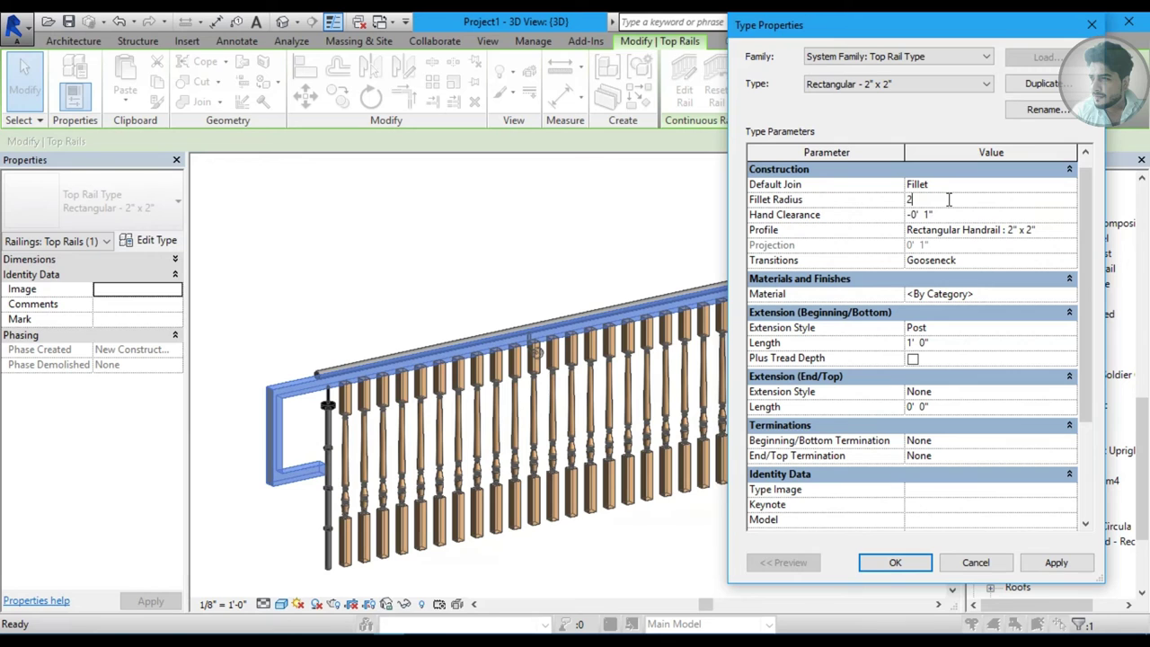
click(1041, 566)
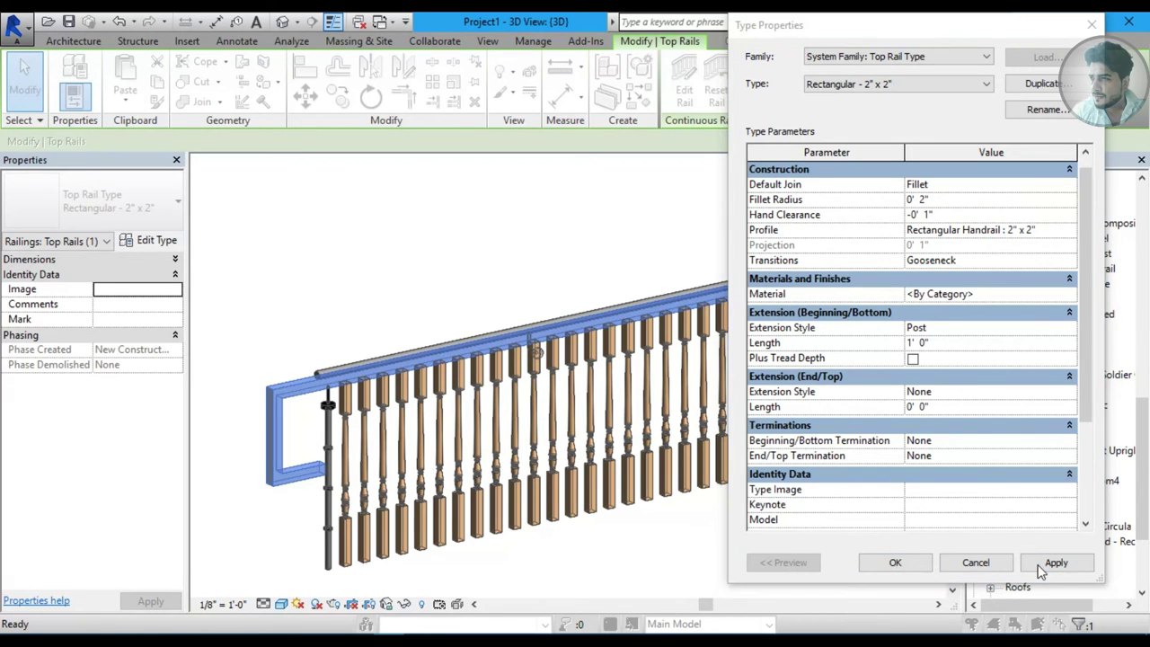
click(1054, 365)
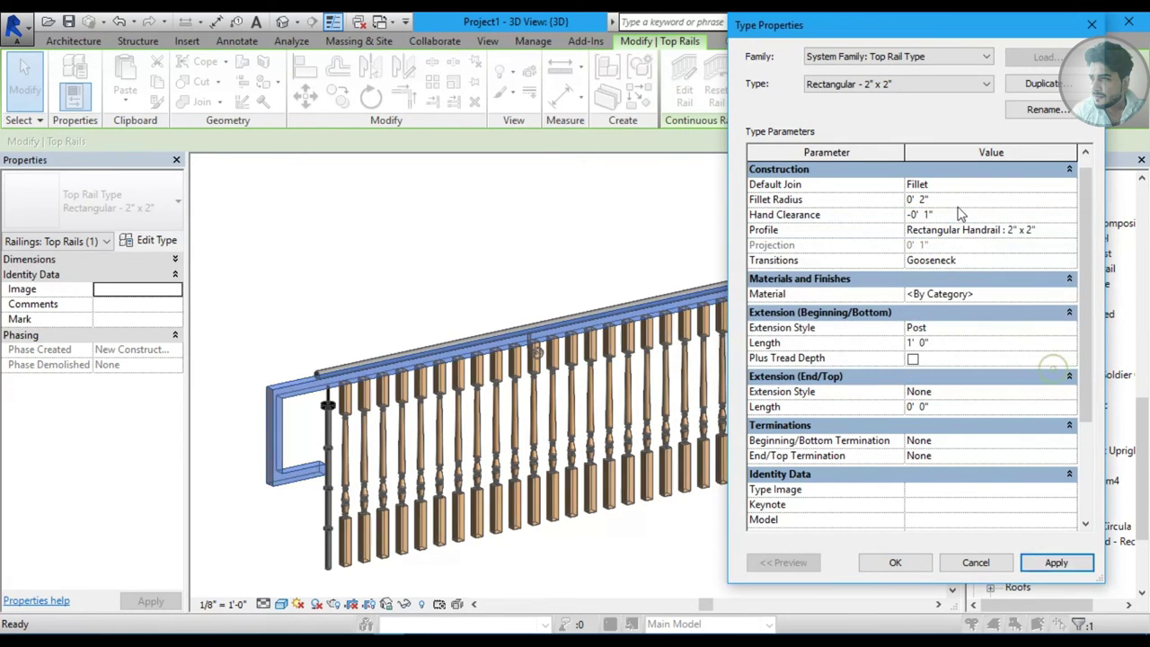
click(955, 198)
text(1)
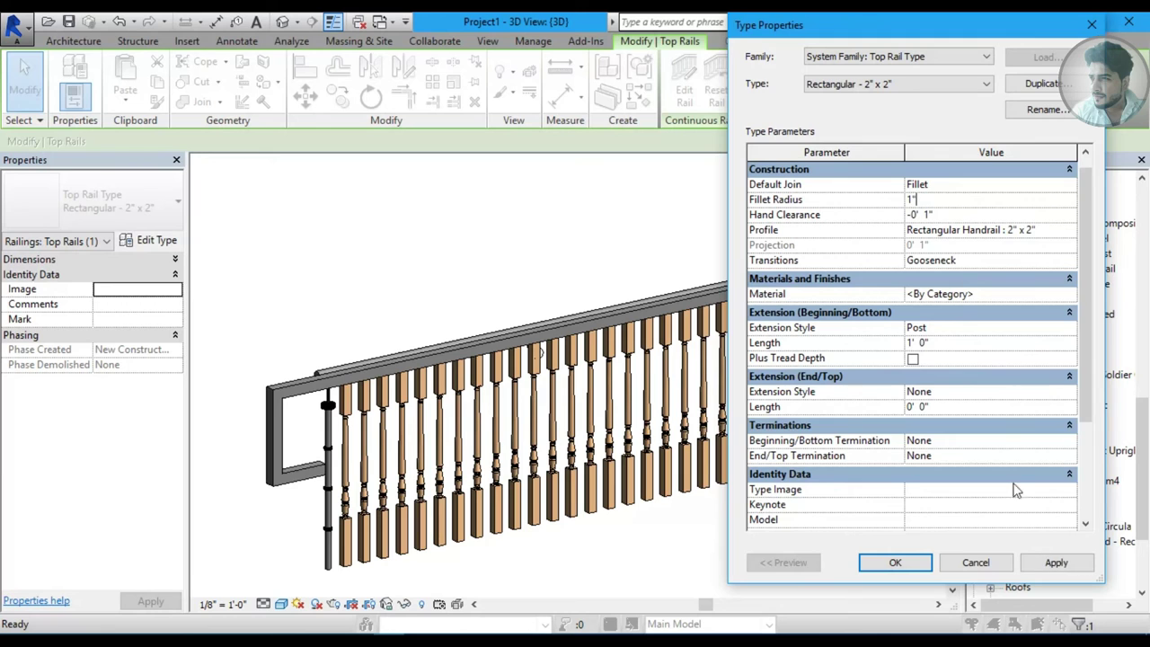
click(1056, 562)
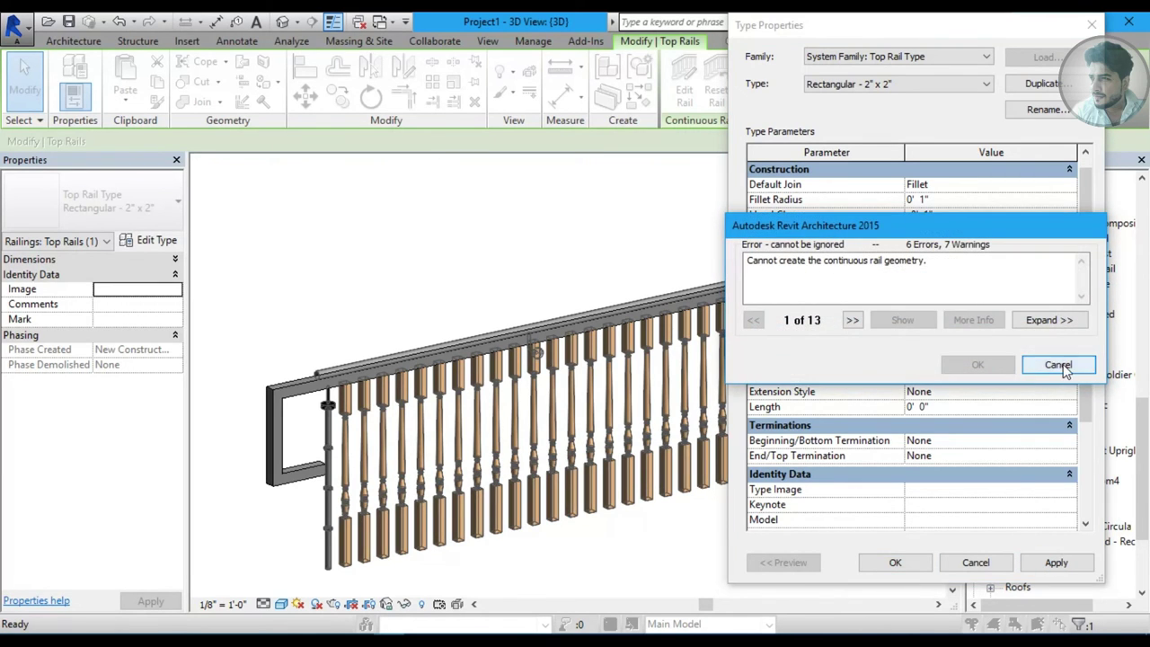
click(1058, 365)
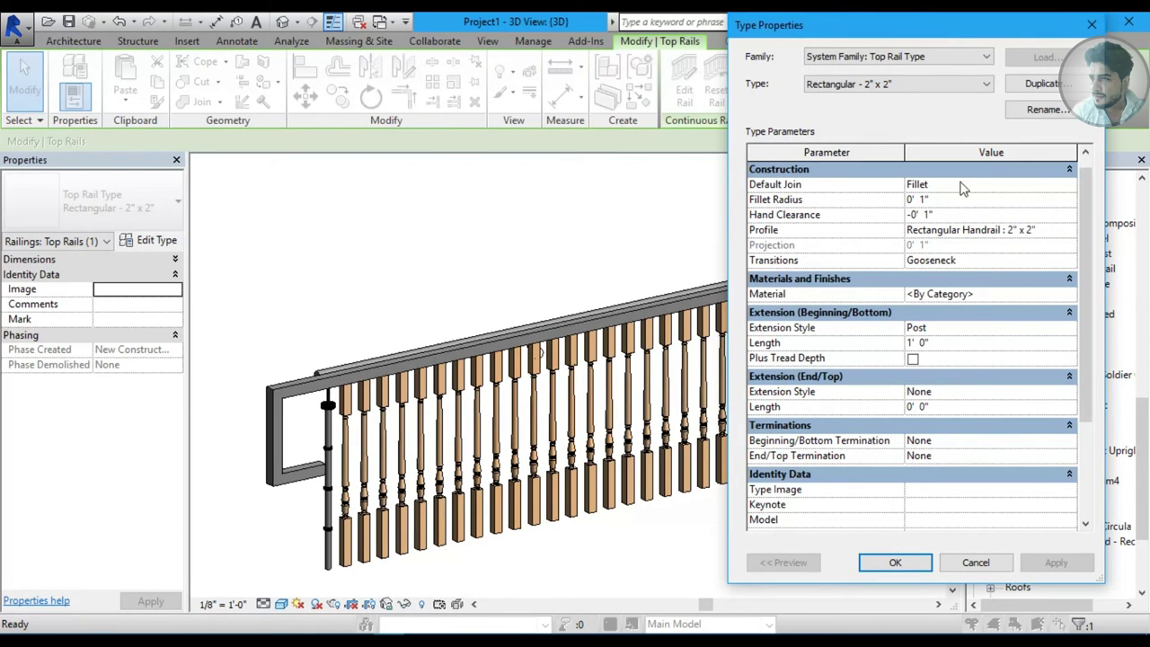
Set the beginning extension length to 2' 0" and retry a 1" fillet, which errors again.
click(1035, 345)
text(2)
click(1058, 563)
click(964, 185)
click(962, 184)
click(980, 213)
click(969, 199)
text(1)
click(1057, 563)
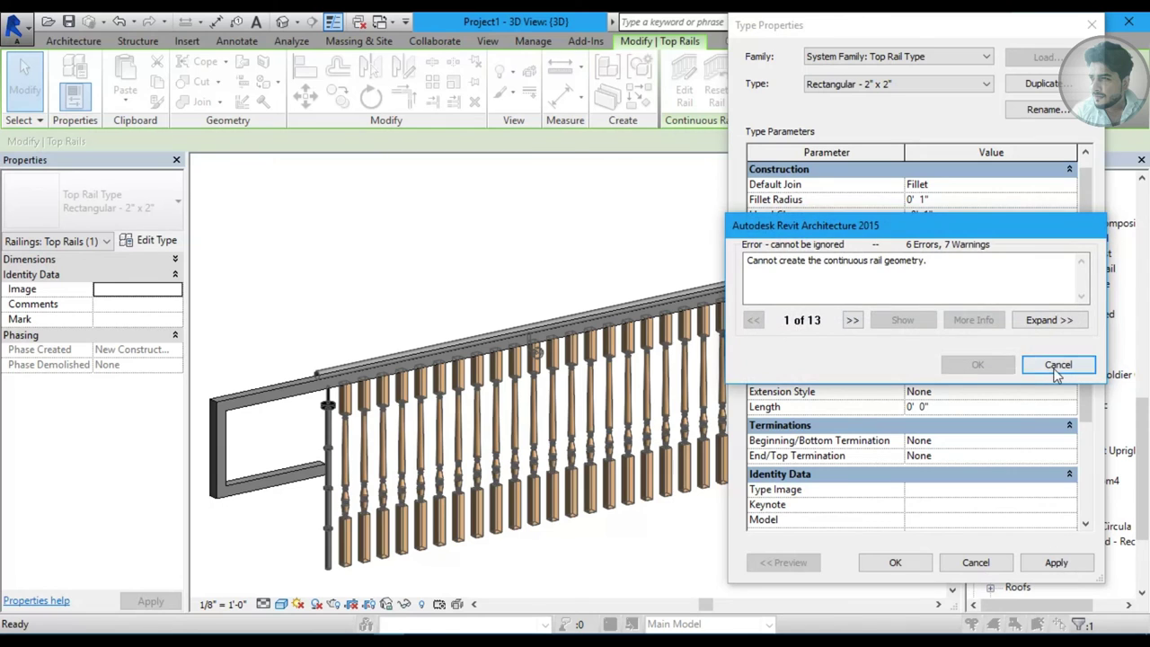
click(1059, 365)
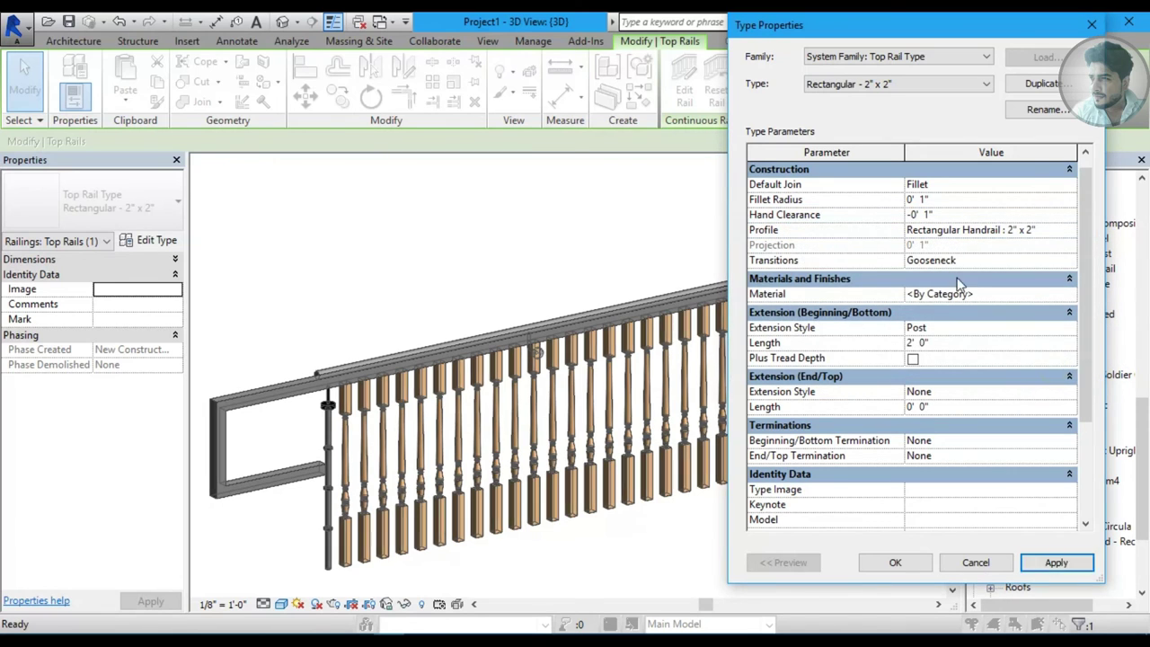
Try Wall, then apply Floor as the beginning extension style.
click(1070, 328)
click(960, 353)
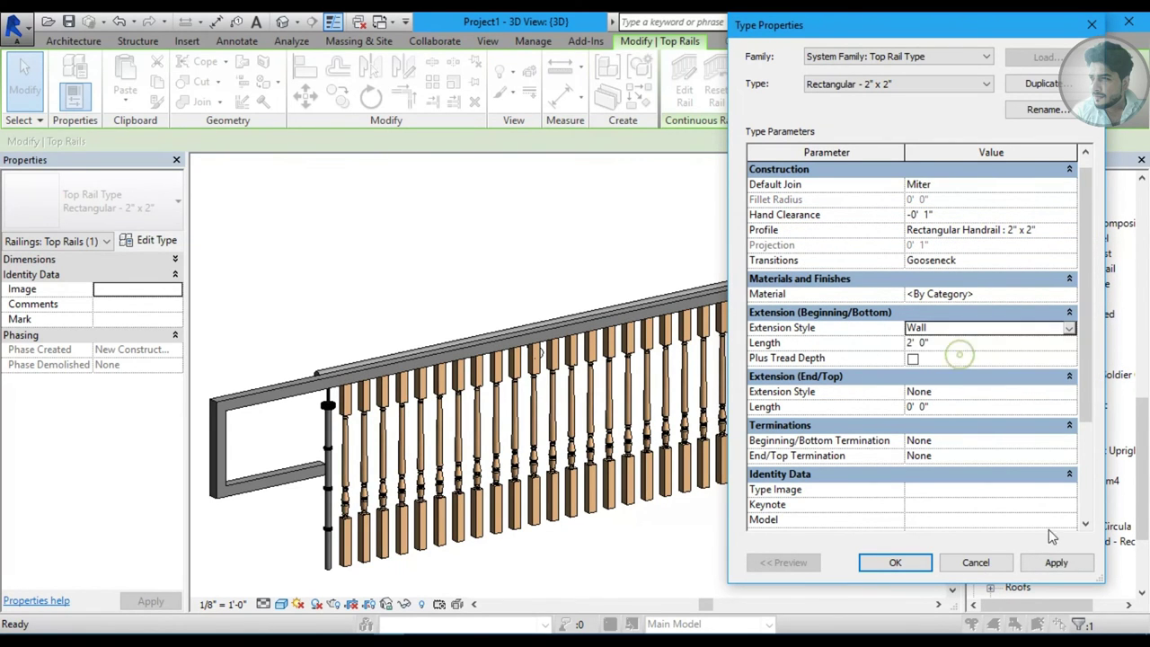
click(1072, 329)
click(952, 352)
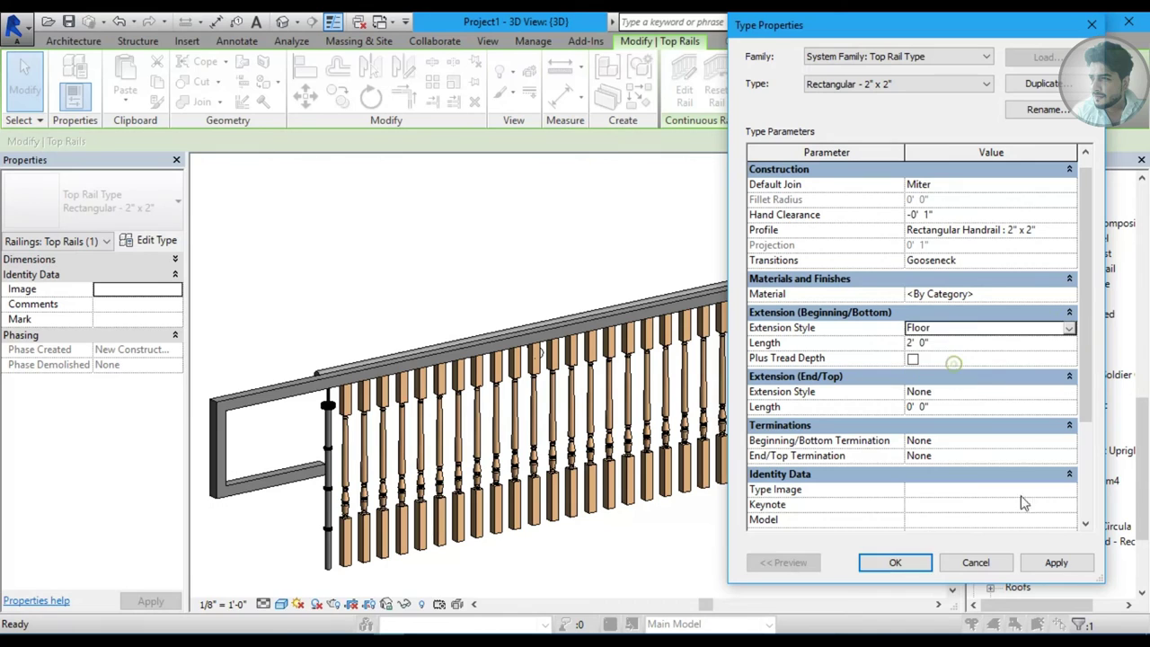
click(1056, 565)
Try Fillet joins with a 2" radius, dismiss the error, and revert joins to Miter.
click(970, 189)
click(1070, 185)
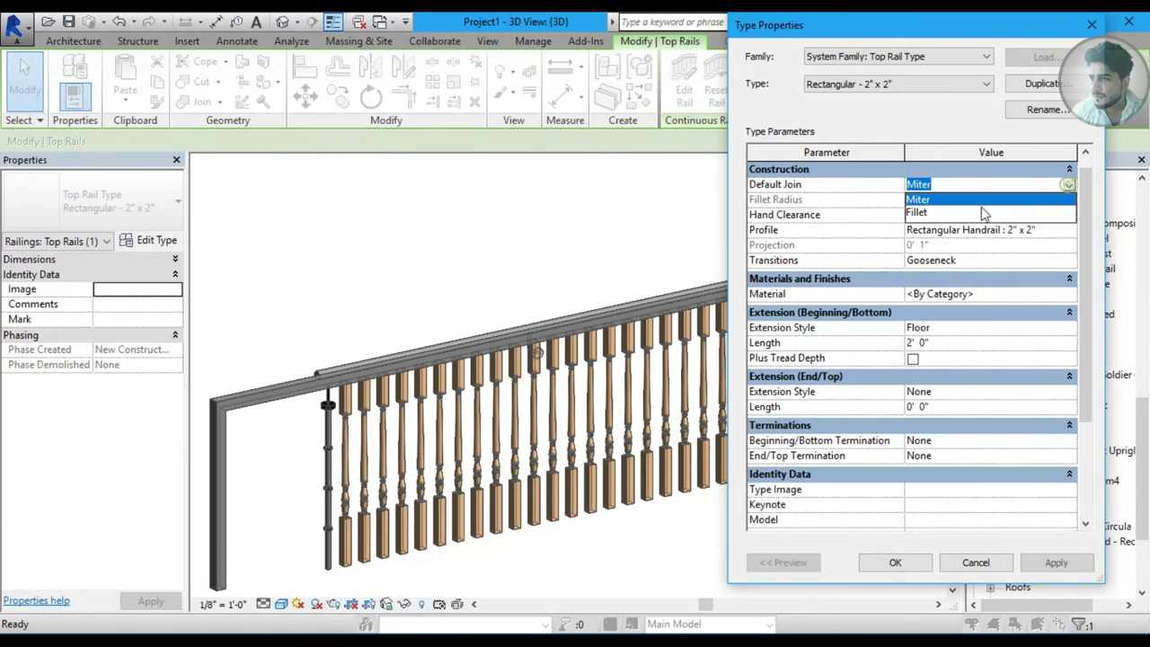
click(962, 210)
click(960, 200)
text(2)
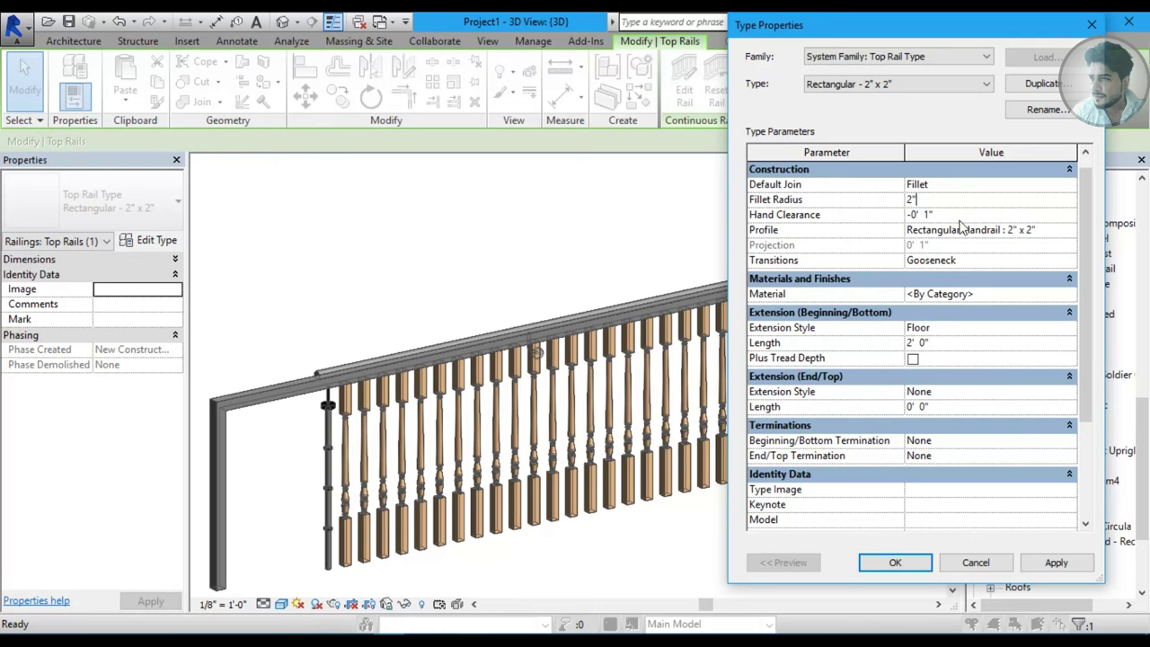
click(1065, 566)
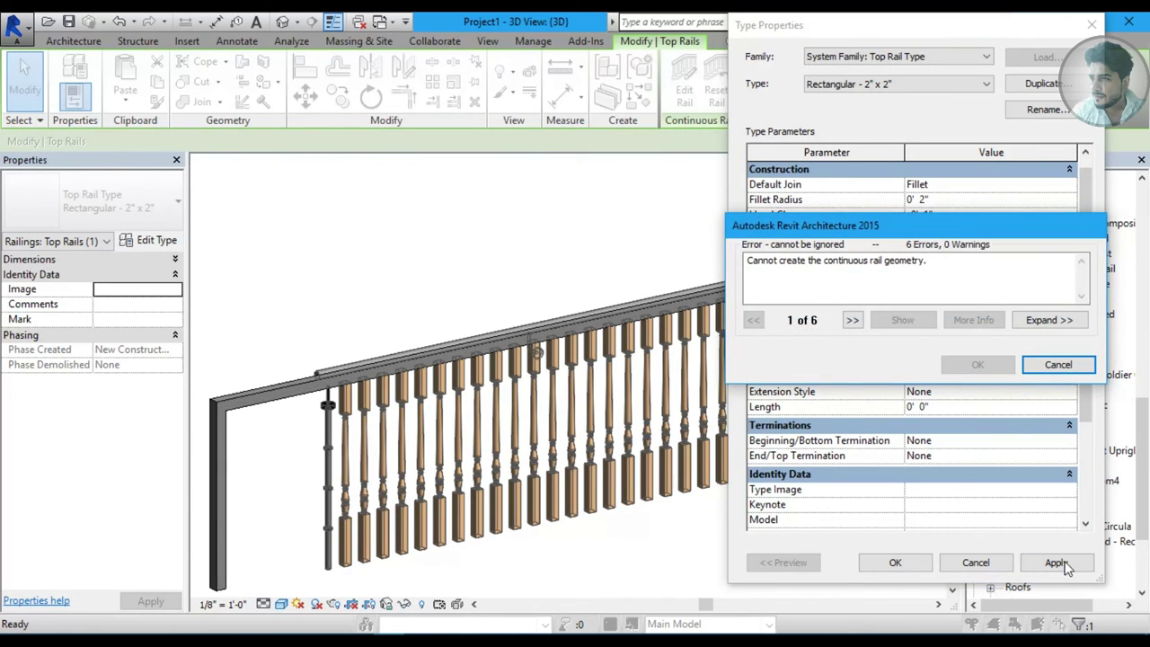
click(1057, 370)
click(1065, 186)
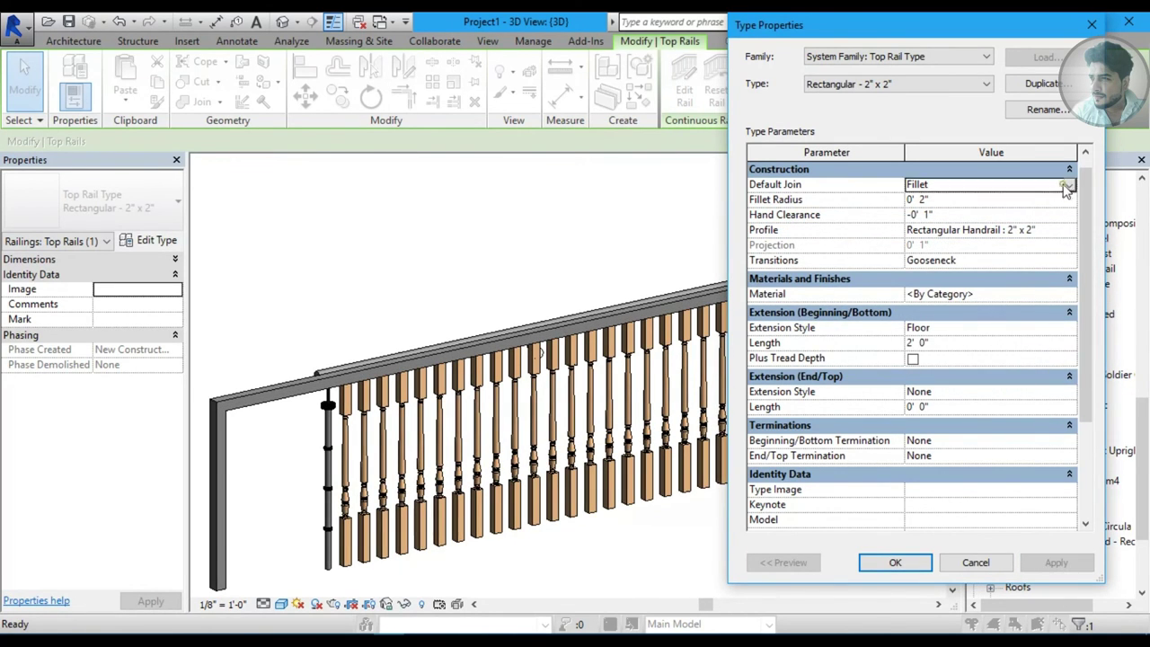
click(1069, 186)
click(997, 214)
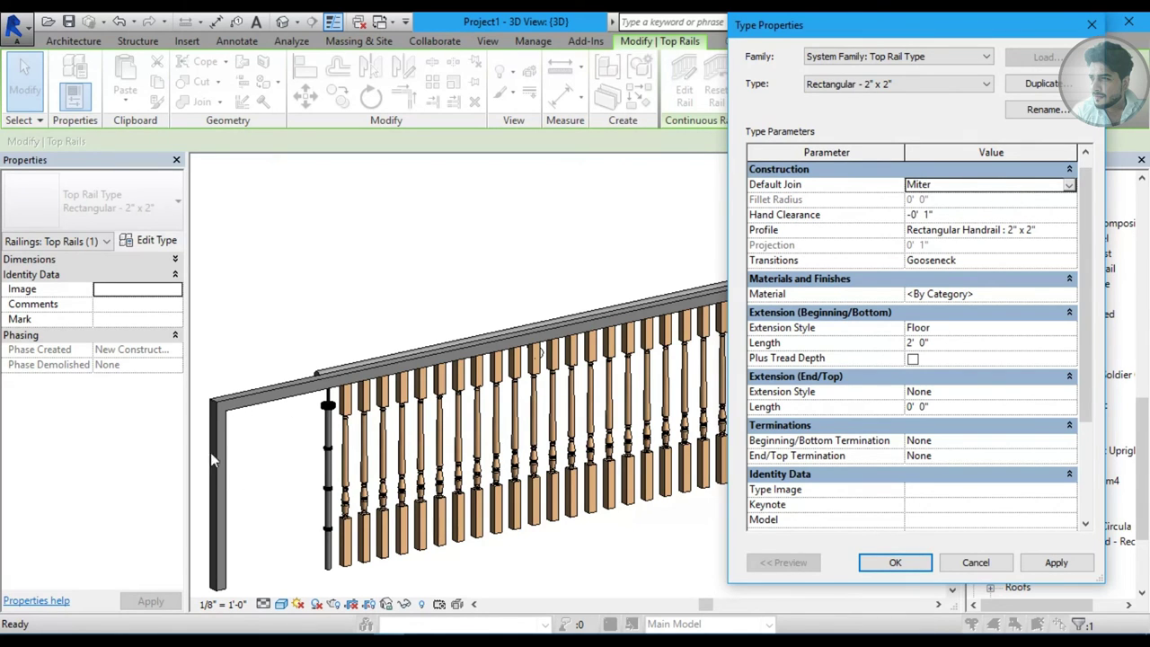
Set the beginning extension back to Post and choose the Circular Handrail : 1" profile.
click(1070, 328)
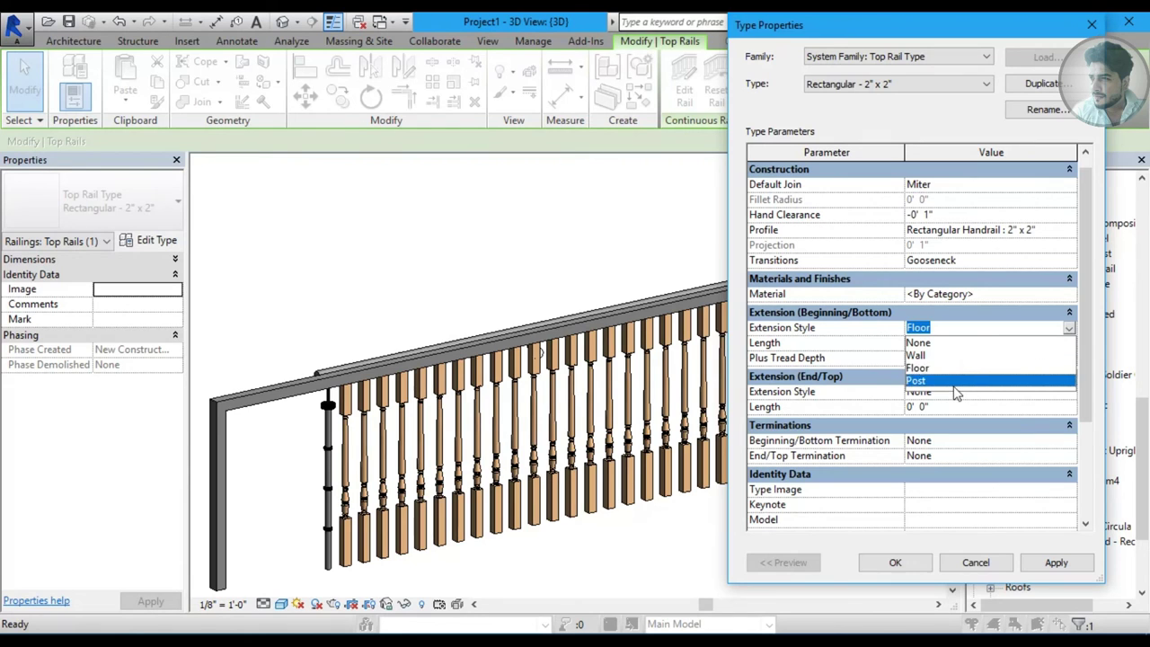
click(921, 380)
click(1056, 562)
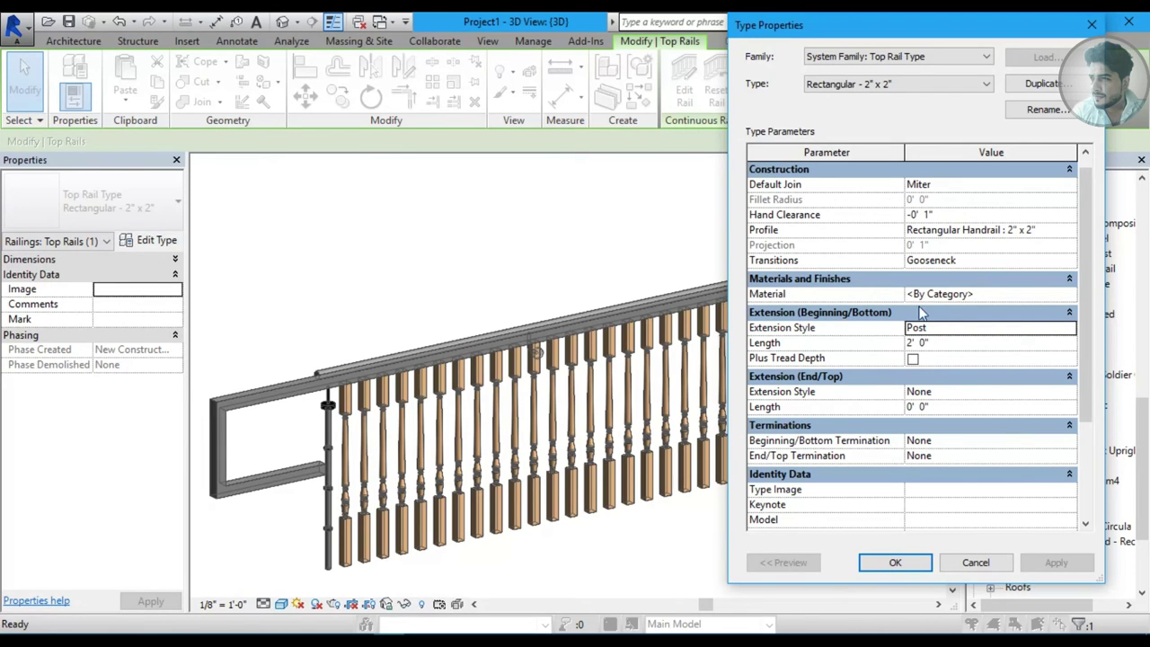
click(1061, 231)
click(994, 259)
Apply the Circular Handrail : 1" profile and try a 1" fillet join, which errors.
click(1047, 564)
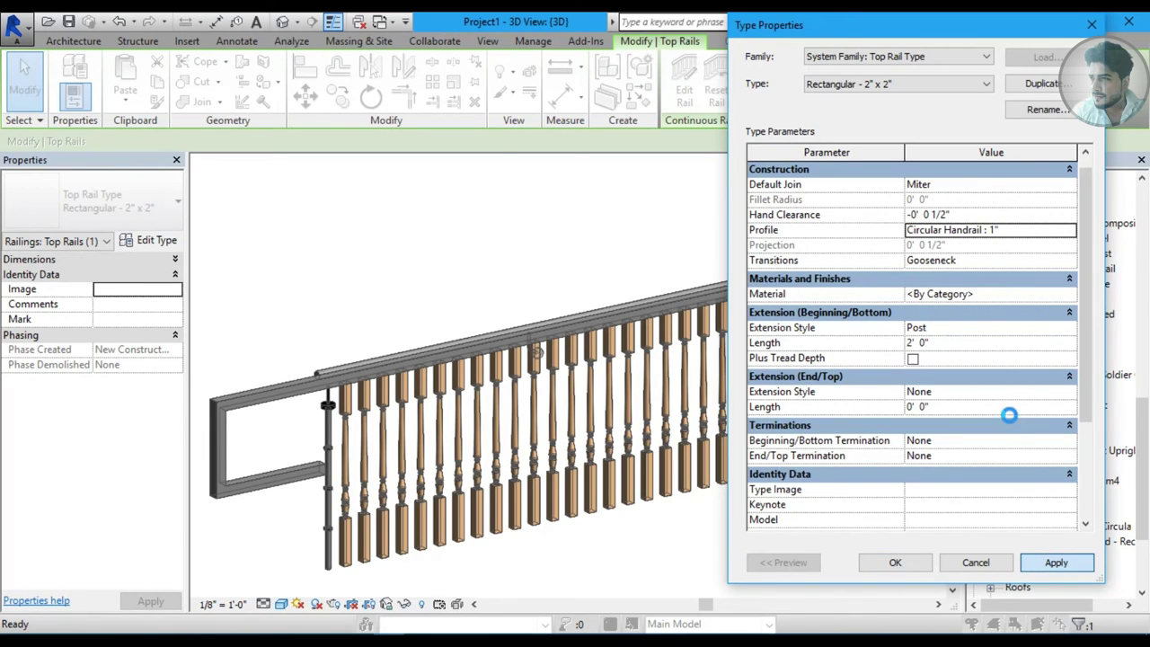
click(1015, 184)
click(966, 213)
click(971, 200)
text(1)
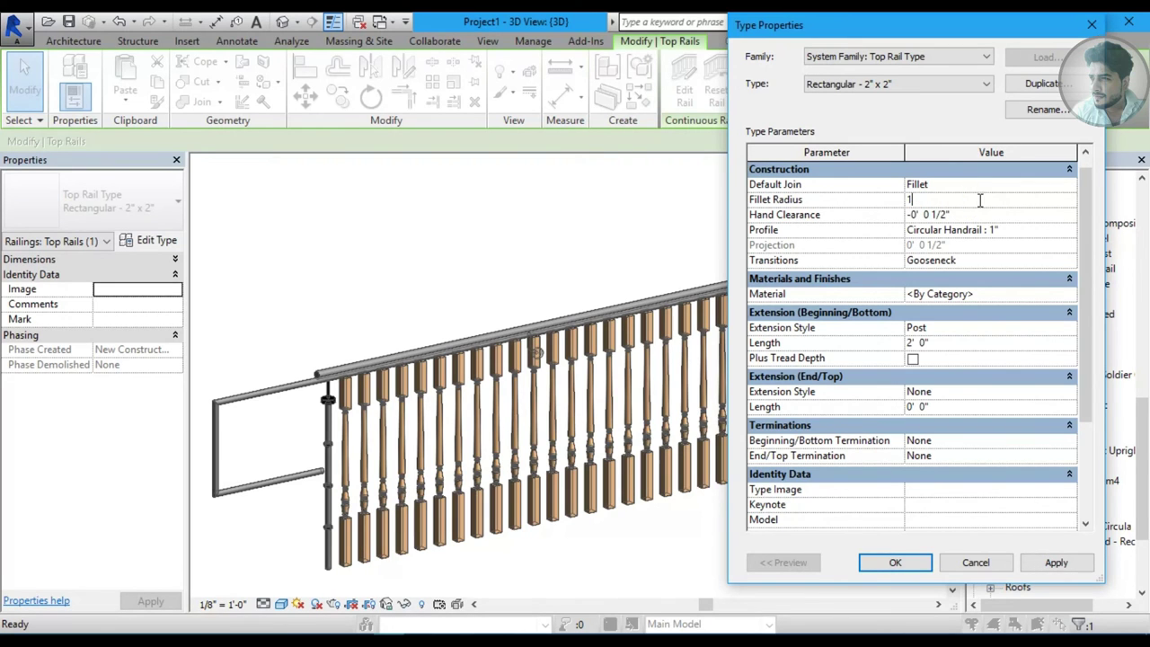
click(1061, 563)
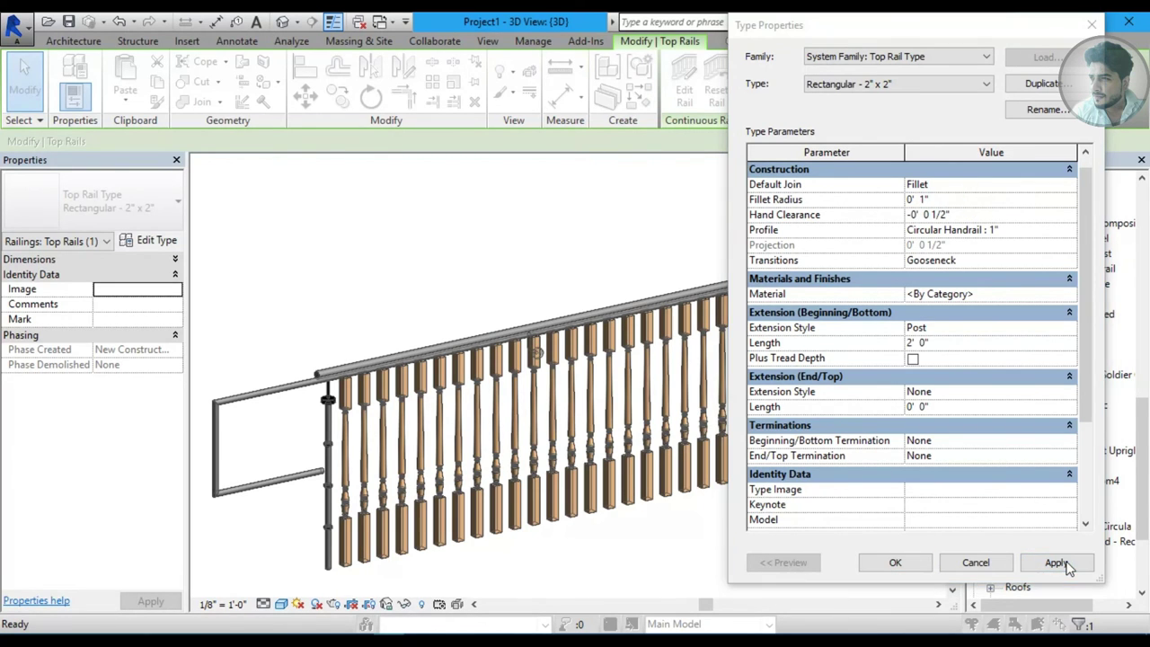
click(1057, 365)
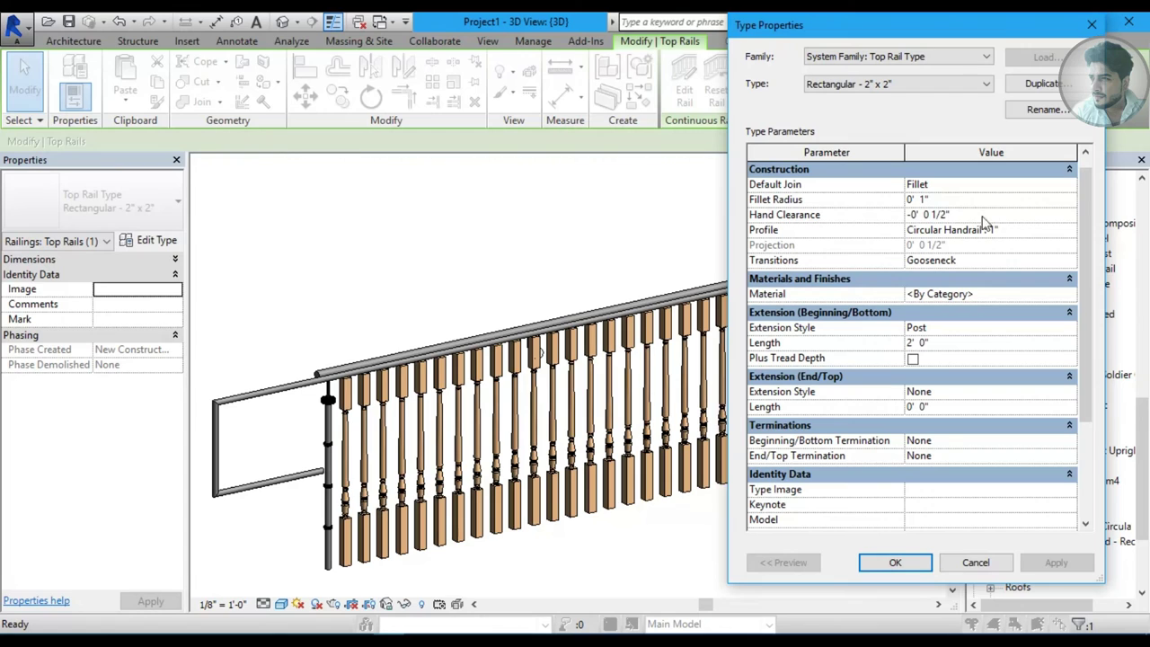
Set the beginning extension length to 1' 0" and confirm the top rail type changes.
click(1025, 216)
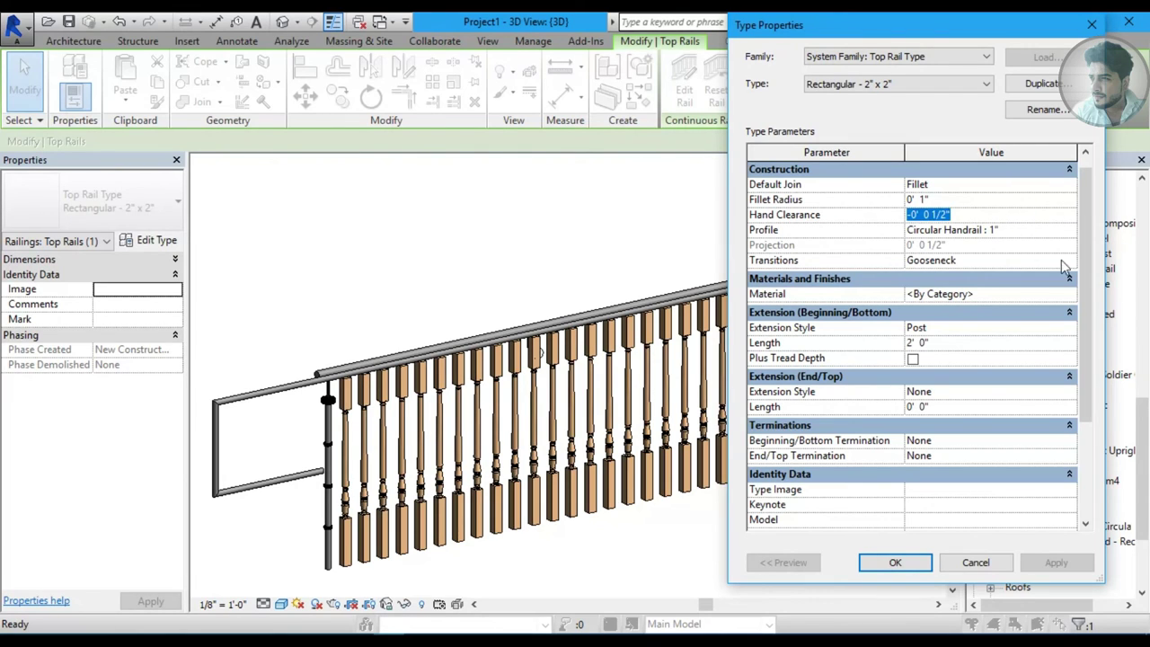
click(903, 565)
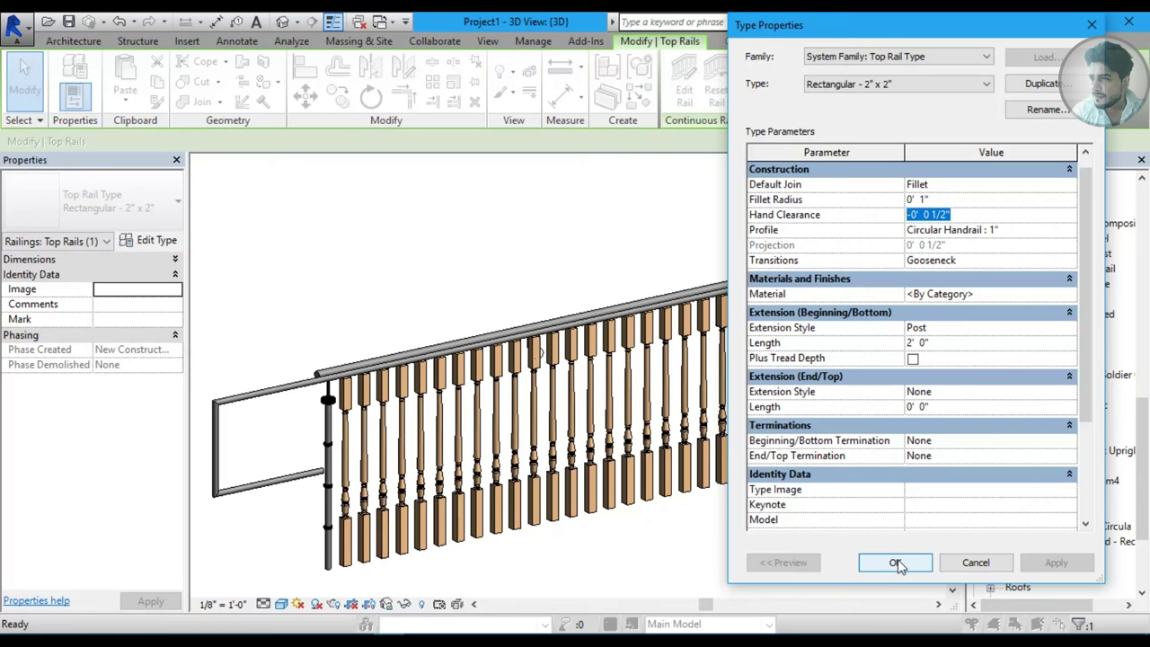
click(971, 343)
text(1)
click(896, 557)
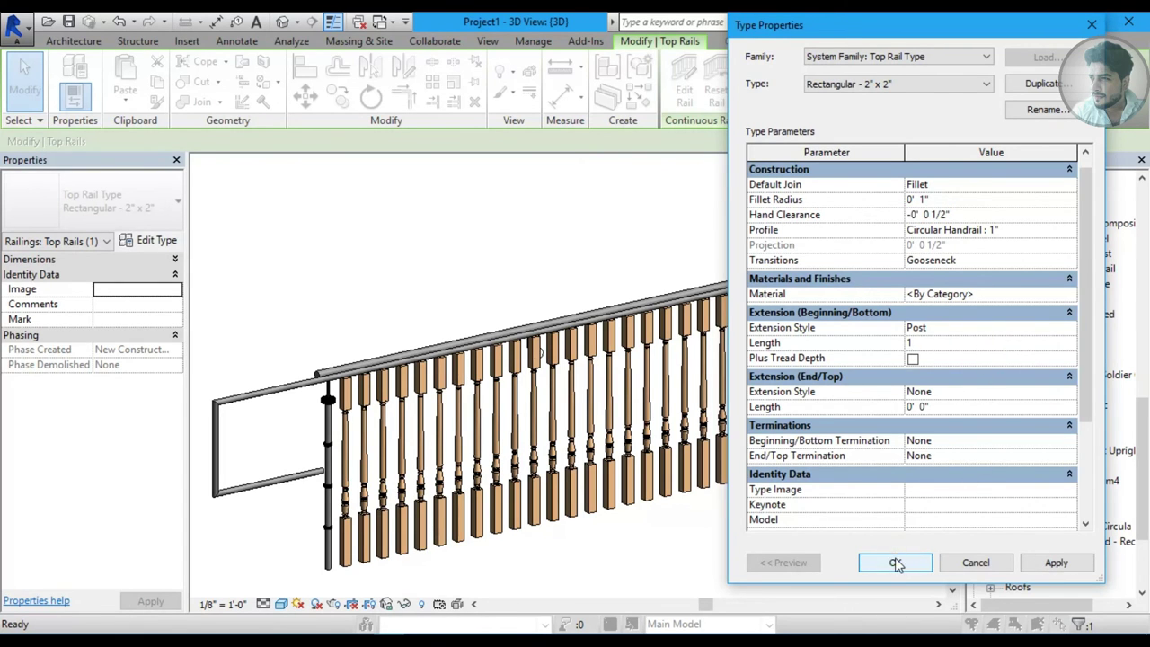
mouse_move(510, 429)
middle_down()
mouse_move(564, 416)
mouse_move(675, 480)
mouse_move(448, 393)
mouse_move(659, 426)
middle_up()
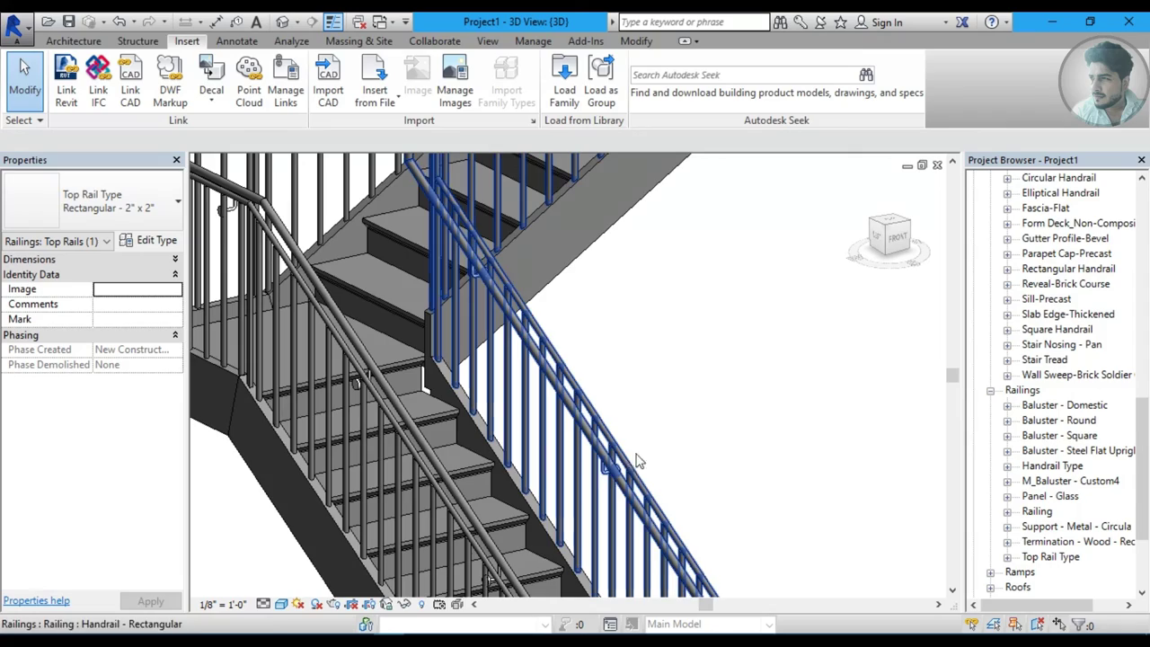
Set the stair railing's Handrail 1 type to None, removing the wall-mounted handrail.
middle_drag(596, 331, 650, 457)
mouse_move(527, 456)
middle_down()
mouse_move(542, 386)
mouse_move(570, 416)
mouse_move(473, 411)
mouse_move(501, 489)
middle_up()
click(500, 489)
mouse_move(527, 410)
shift+middle_down()
mouse_move(662, 393)
mouse_move(656, 422)
shift+middle_up()
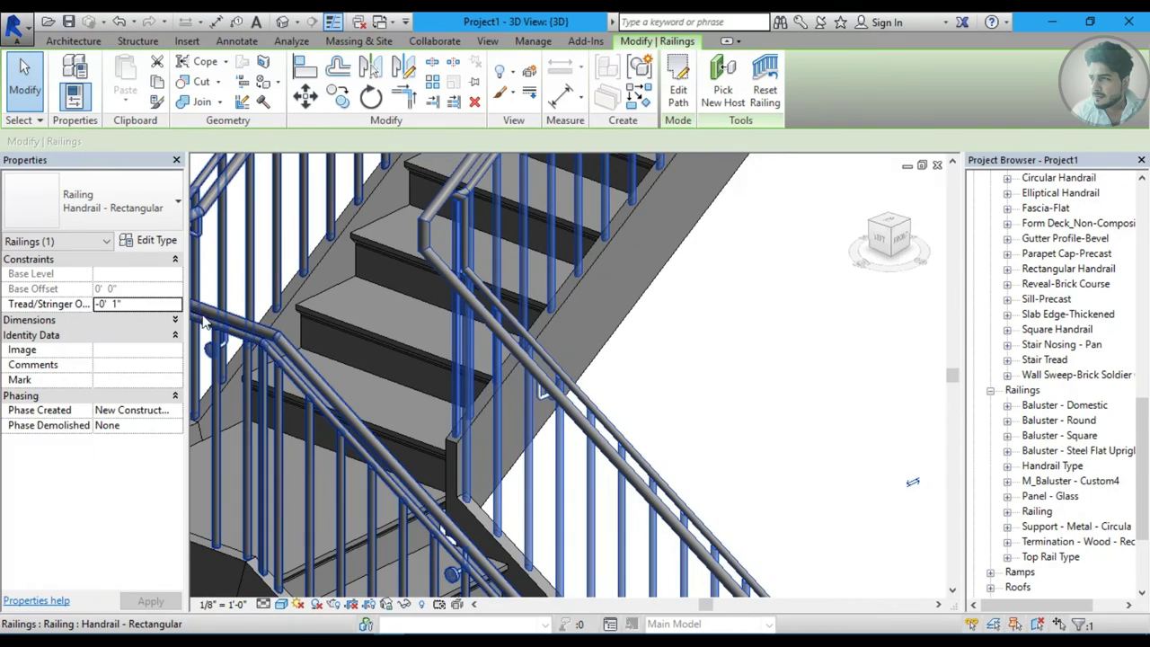
click(151, 241)
click(1070, 437)
click(1070, 447)
click(1057, 563)
click(909, 573)
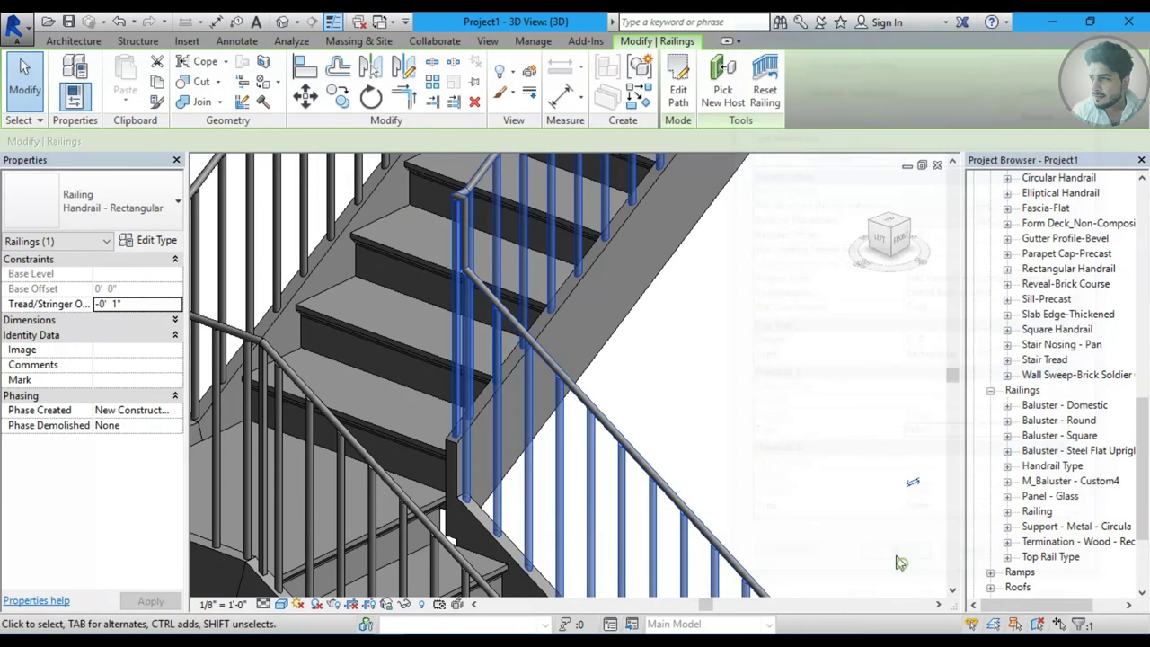
Orbit to an overhead view of the stair and Tab-select the railing's top rail.
click(745, 432)
mouse_move(909, 476)
shift+middle_down()
mouse_move(566, 361)
mouse_move(665, 357)
shift+middle_up()
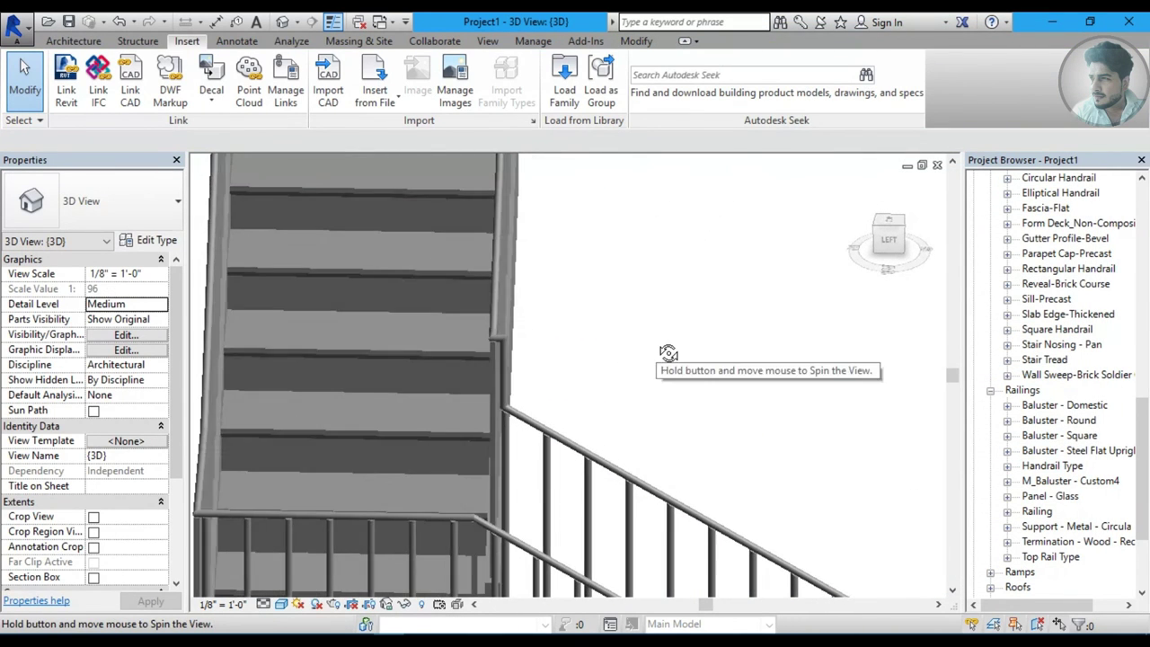
mouse_move(506, 402)
shift+middle_down()
mouse_move(641, 442)
mouse_move(629, 462)
mouse_move(563, 348)
shift+middle_up()
click(483, 278)
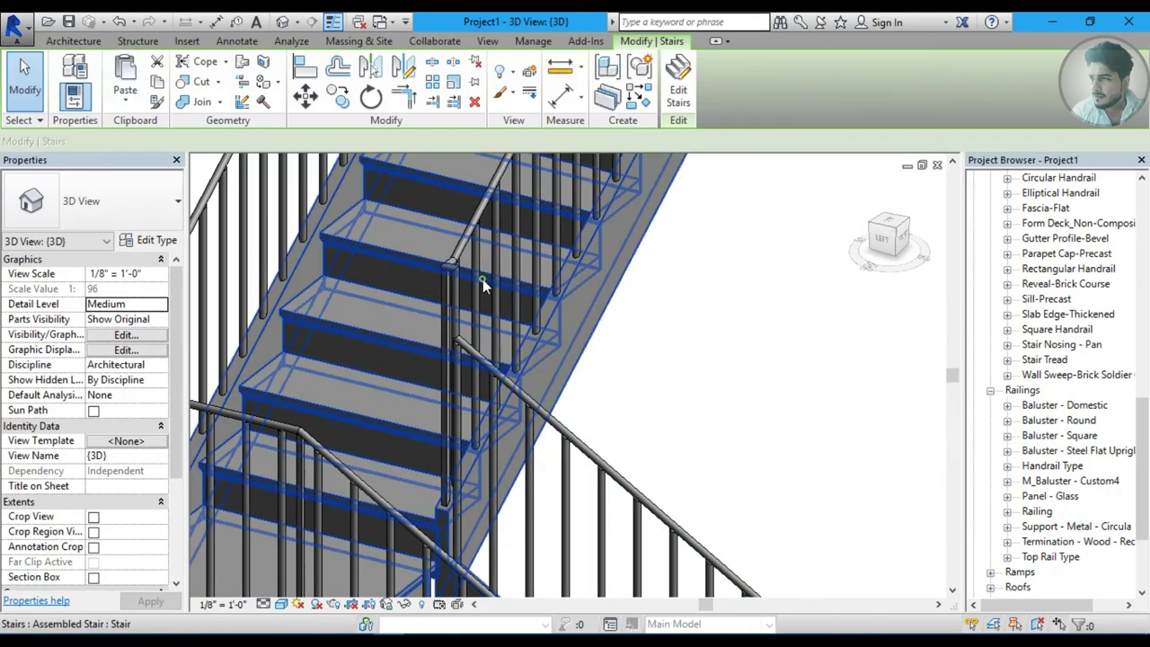
click(470, 226)
click(150, 243)
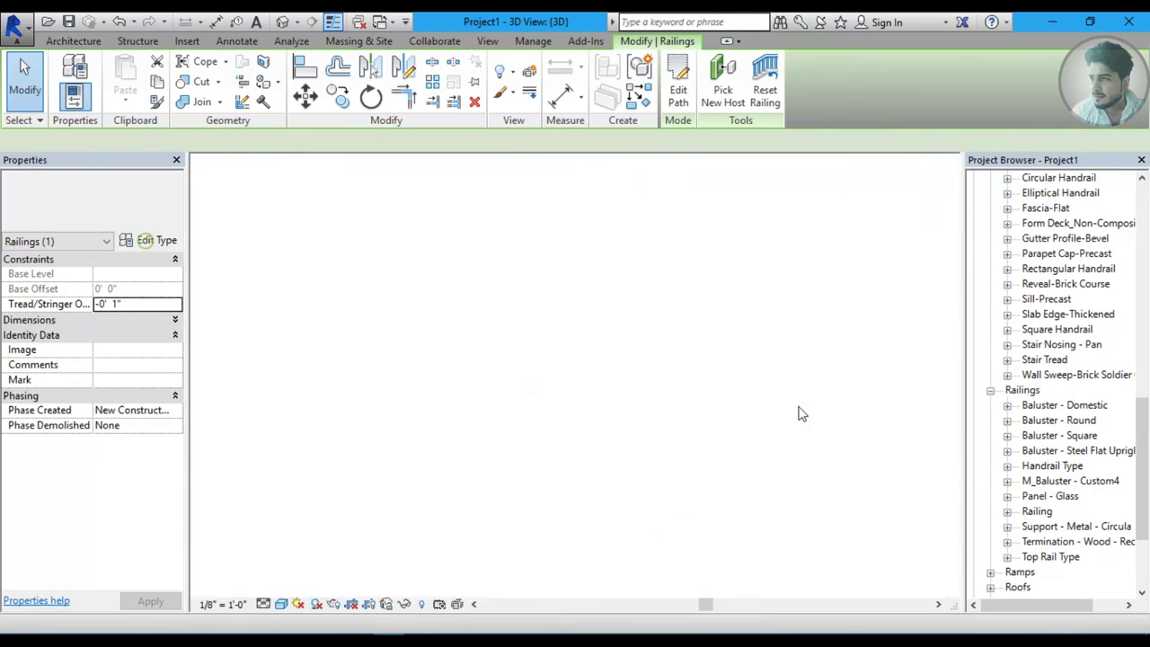
key(Escape)
key(Escape)
click(467, 260)
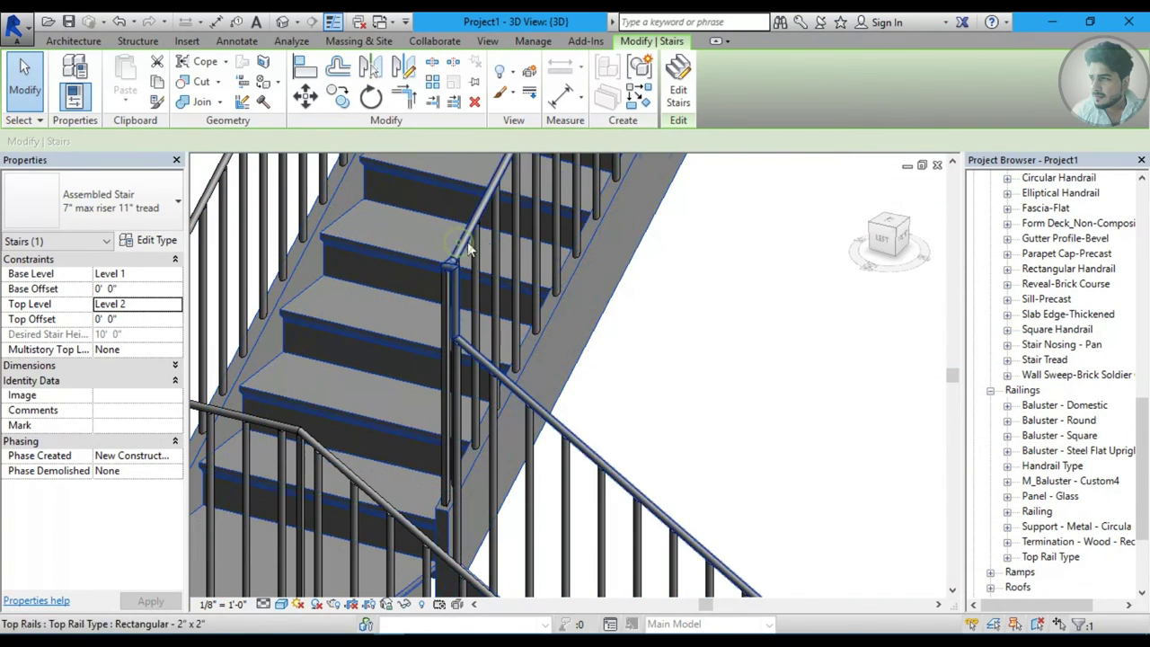
key(Escape)
key(Tab)
click(470, 229)
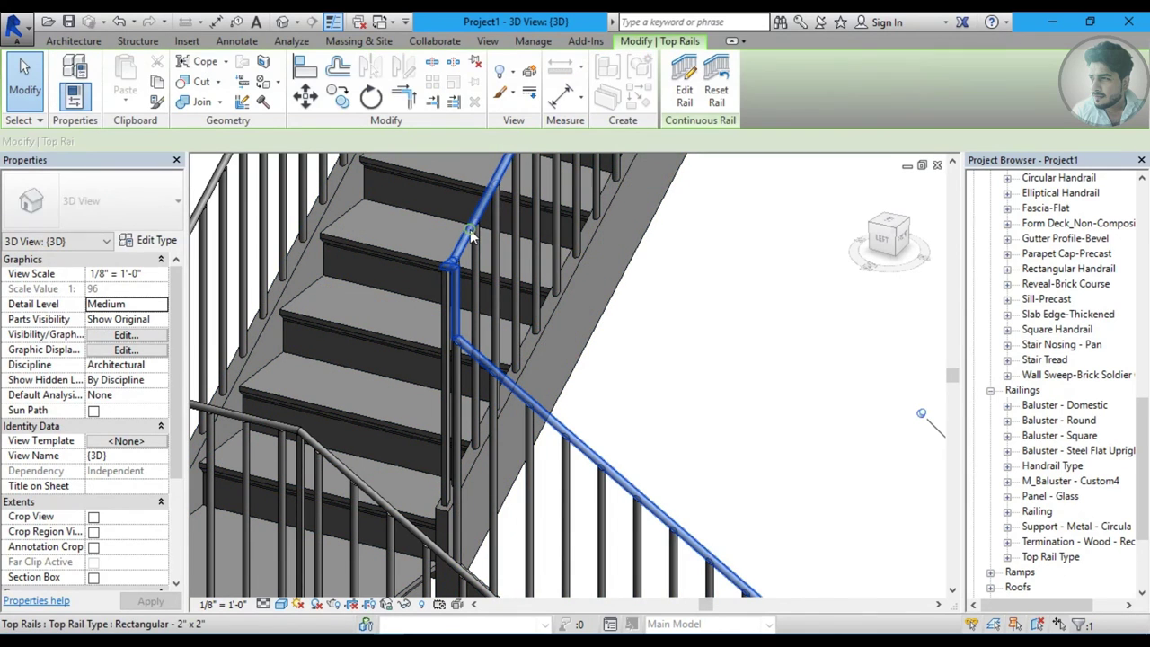
Set the top rail's transitions to None, accepting the discontinuous rail warning.
click(151, 242)
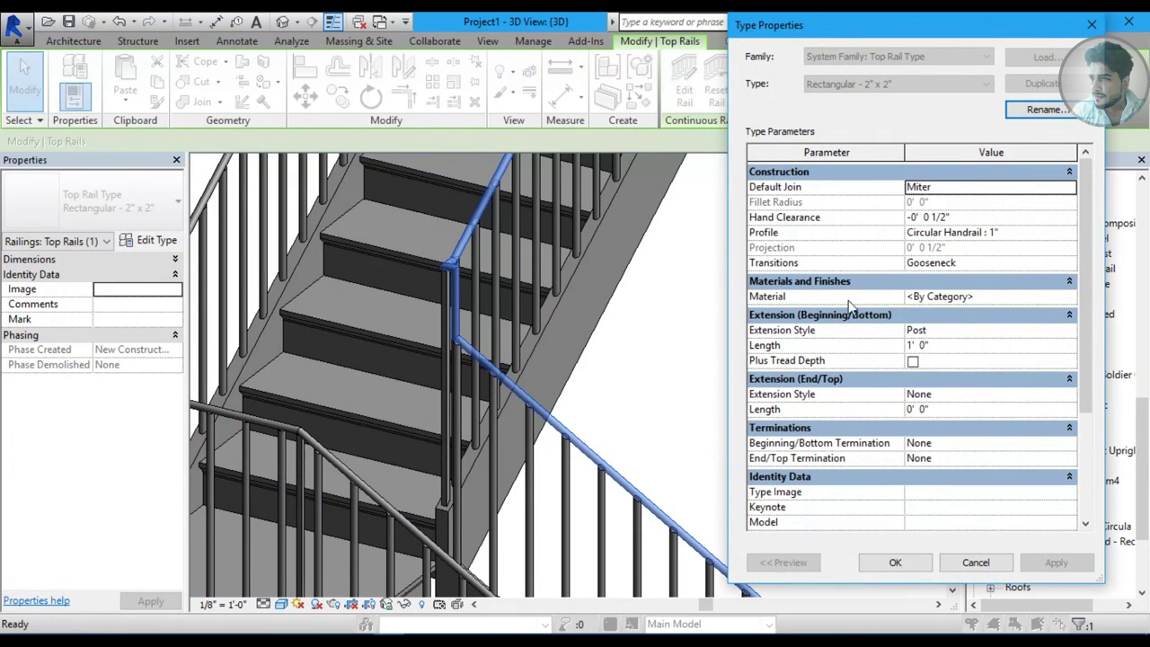
click(1068, 264)
click(960, 279)
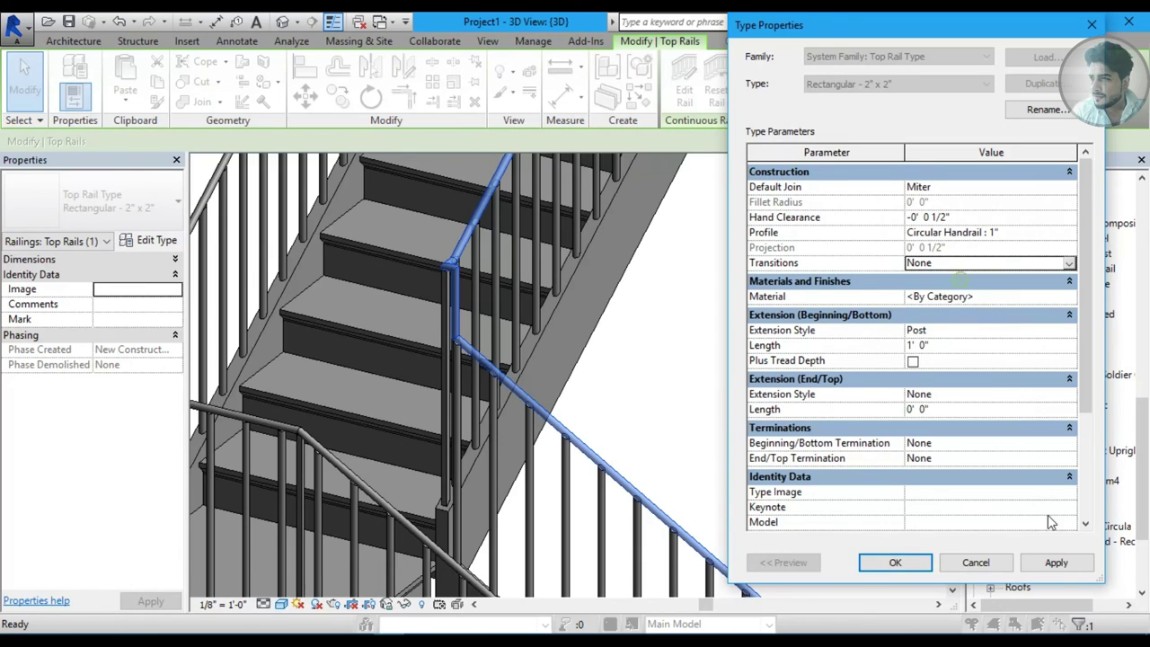
click(1062, 568)
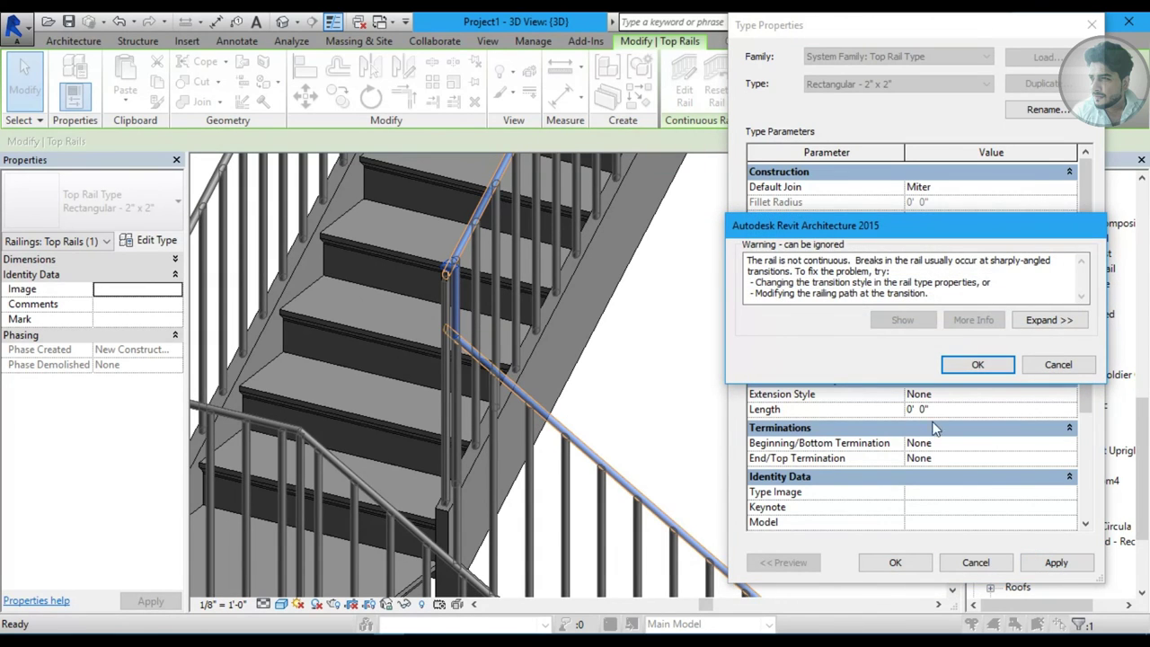
click(978, 365)
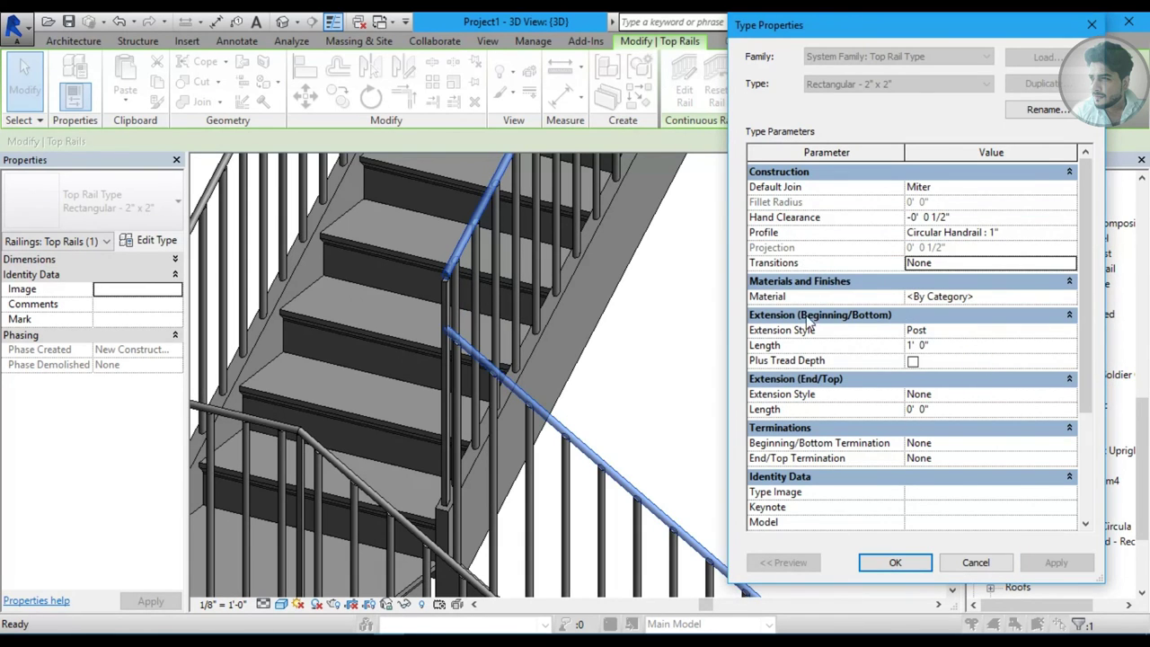
Preview Gooseneck transitions, then apply Simple and confirm the top rail type.
click(1069, 263)
click(958, 291)
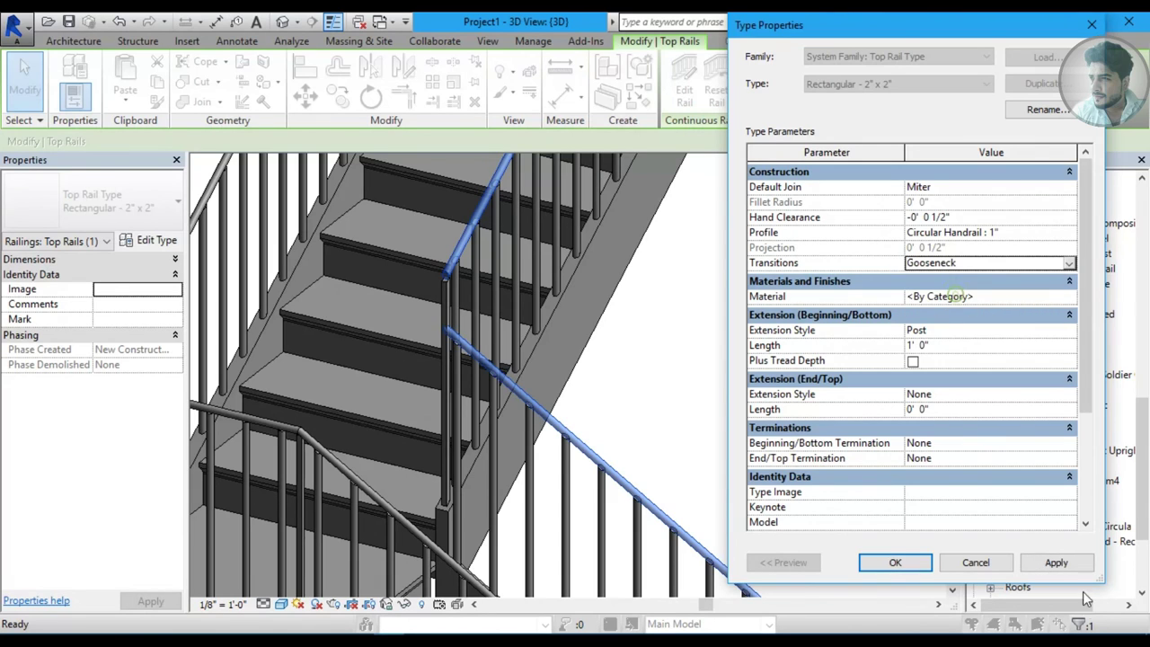
click(1056, 563)
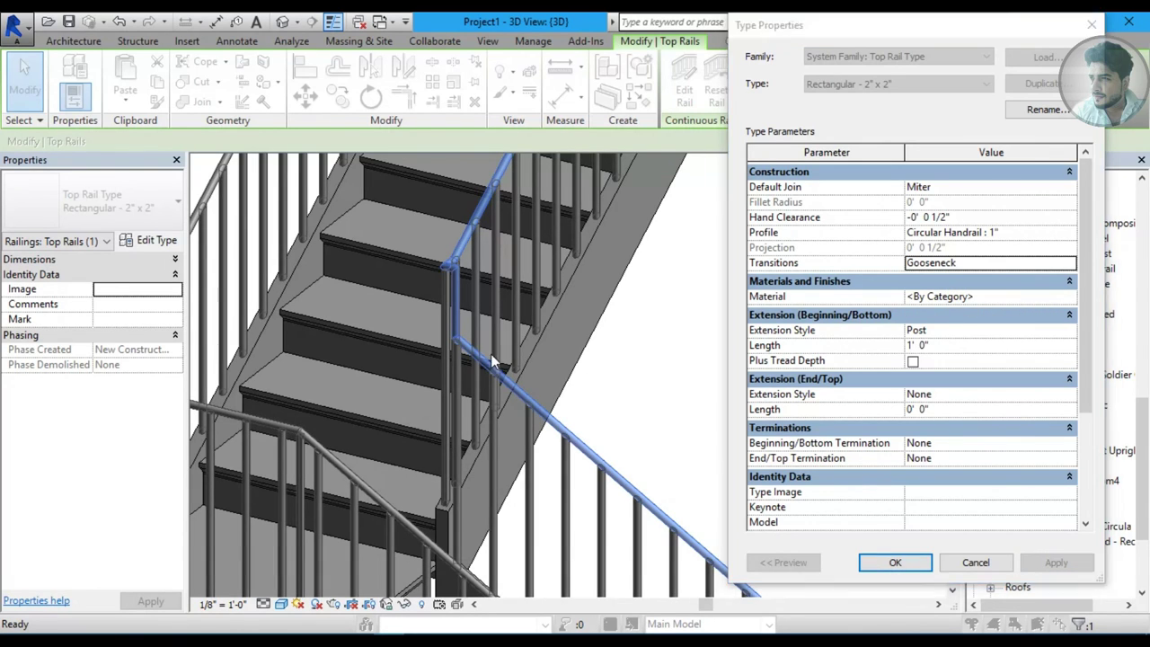
click(1074, 260)
click(989, 301)
click(1057, 563)
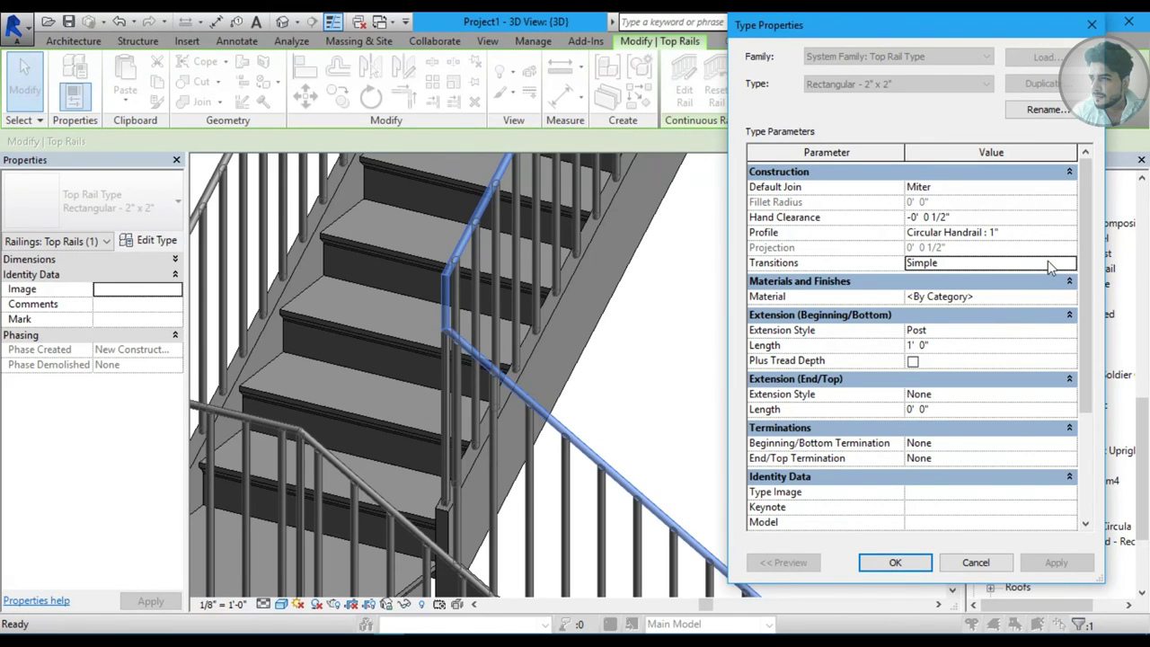
click(908, 562)
mouse_move(683, 414)
shift+middle_down()
mouse_move(685, 467)
mouse_move(719, 452)
shift+middle_up()
click(732, 401)
mouse_move(731, 401)
shift+middle_down()
mouse_move(670, 384)
mouse_move(540, 423)
shift+middle_up()
scroll(475, 455, up, 5)
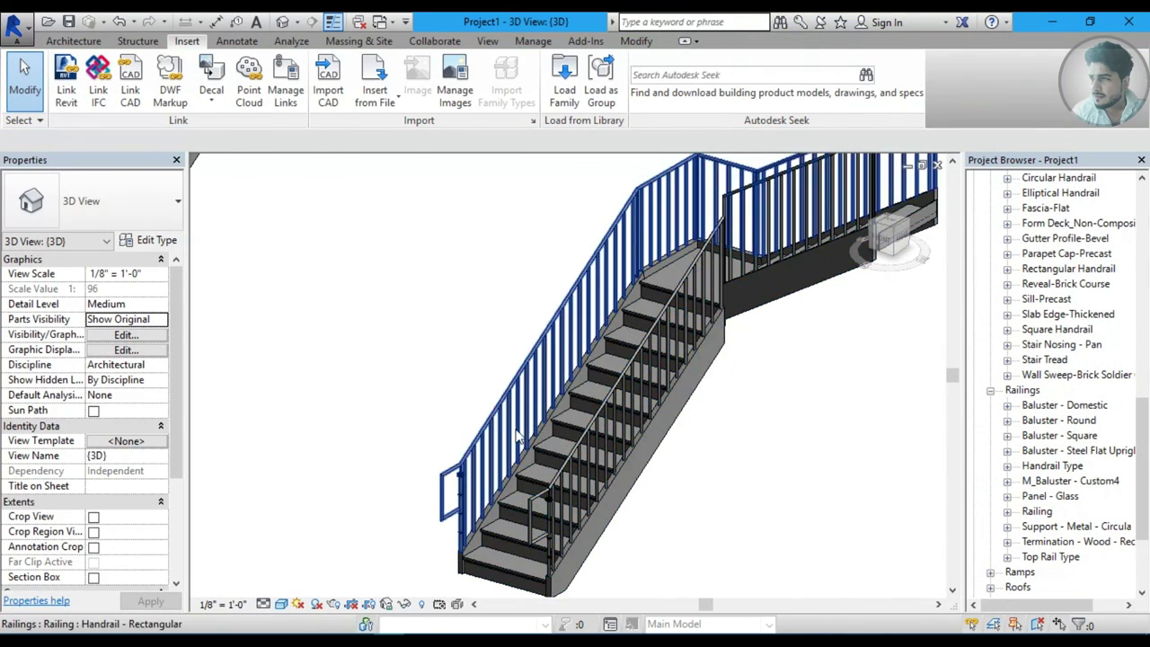
Zoom and pan across the model to view the stair and the glass corner railing.
scroll(475, 456, down, 2)
scroll(528, 460, down, 2)
mouse_move(404, 445)
middle_down()
mouse_move(642, 438)
mouse_move(404, 441)
mouse_move(537, 483)
mouse_move(457, 435)
middle_up()
scroll(541, 477, up, 2)
scroll(452, 432, up, 2)
middle_drag(802, 296, 676, 346)
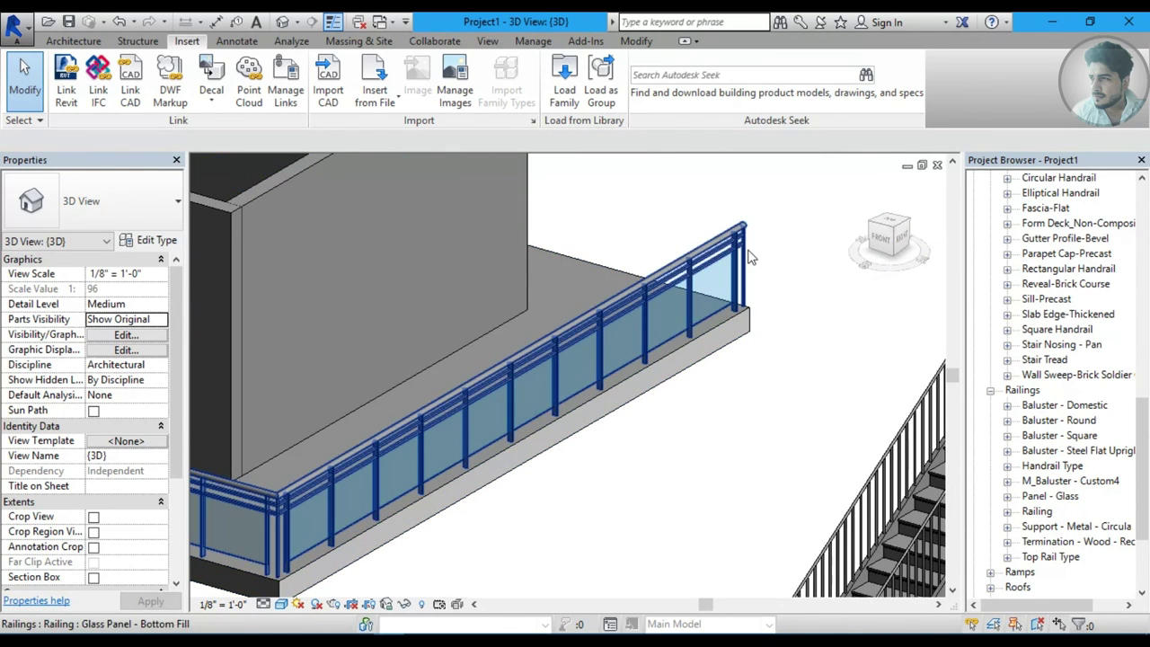
scroll(751, 274, down, 3)
scroll(797, 393, up, 2)
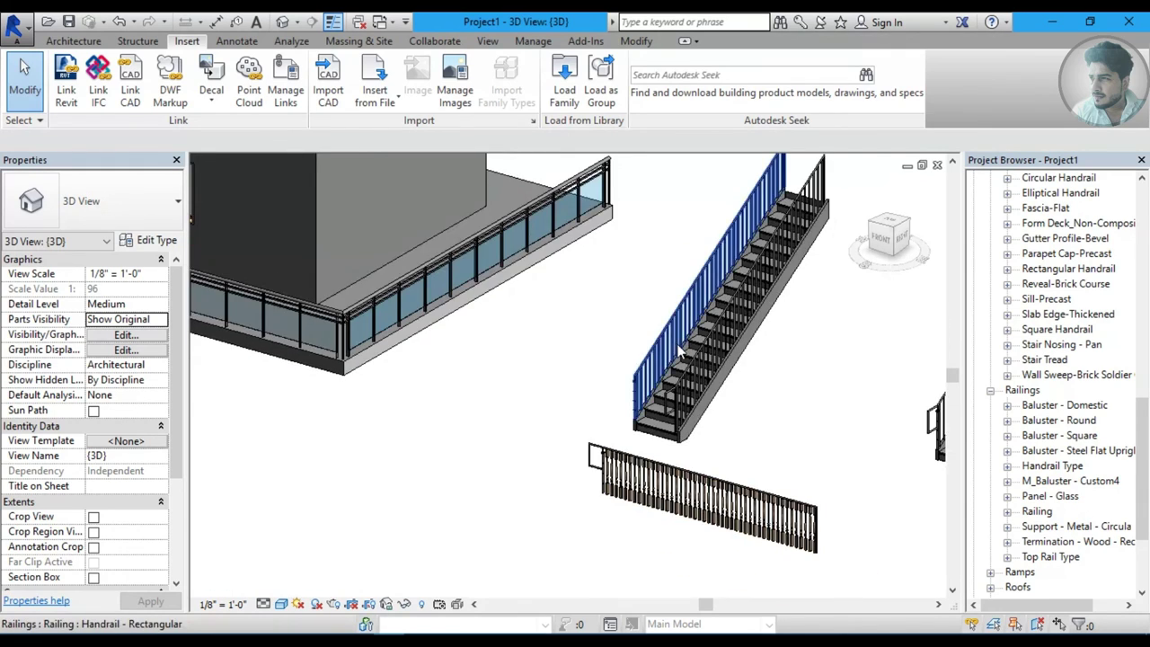
scroll(702, 382, up, 1)
scroll(702, 382, up, 1)
Bring the freestanding baluster railing into view and Tab-select its top rail.
mouse_move(690, 431)
middle_down()
mouse_move(551, 329)
mouse_move(503, 149)
middle_up()
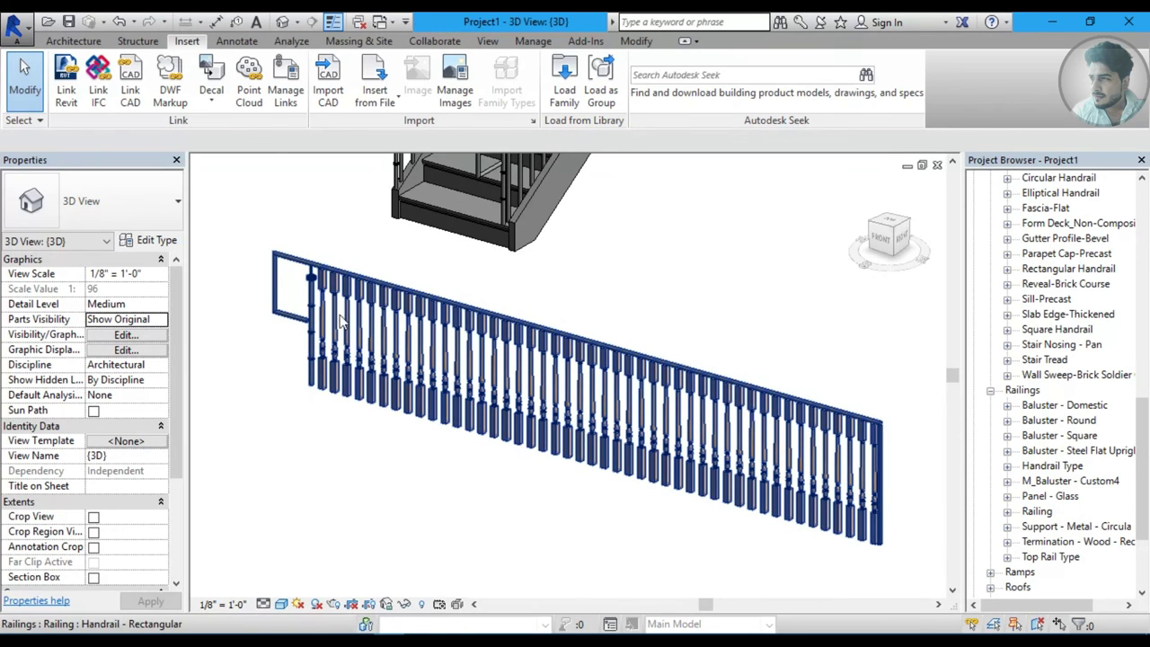
middle_drag(298, 331, 349, 364)
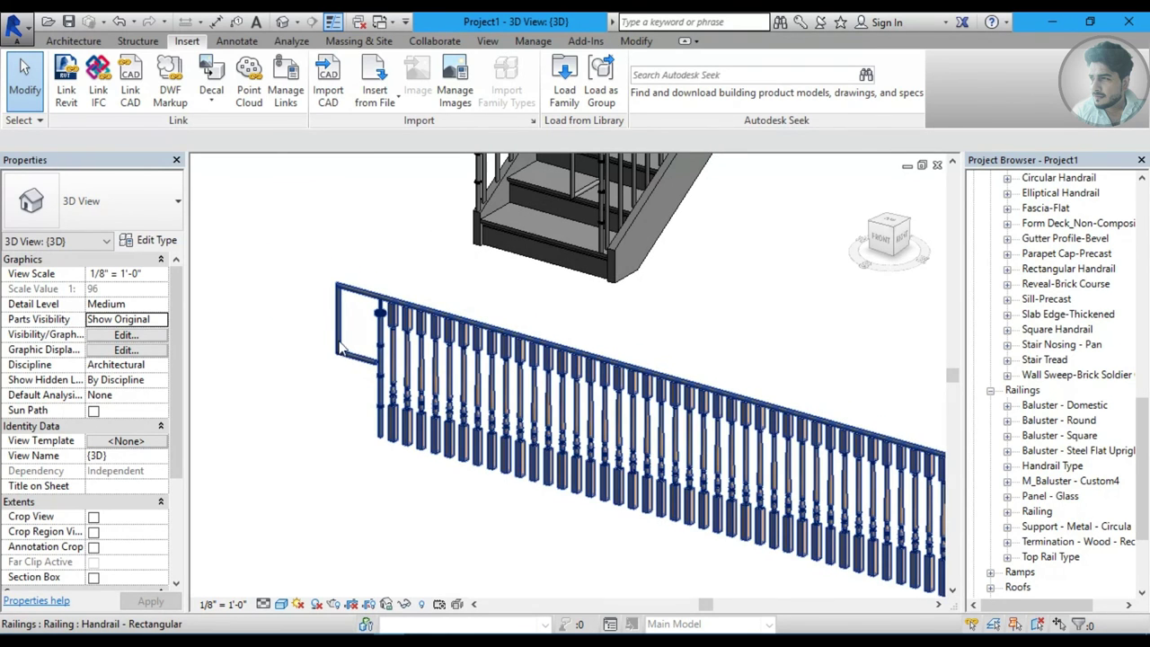
key(Tab)
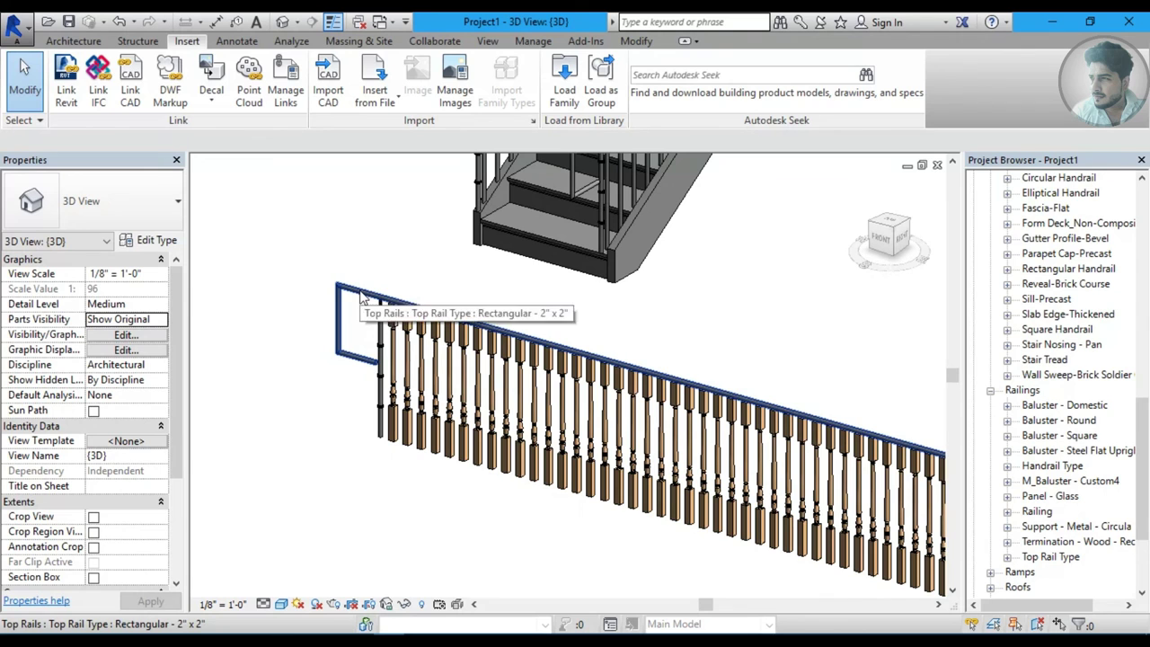
click(345, 311)
scroll(343, 311, up, 2)
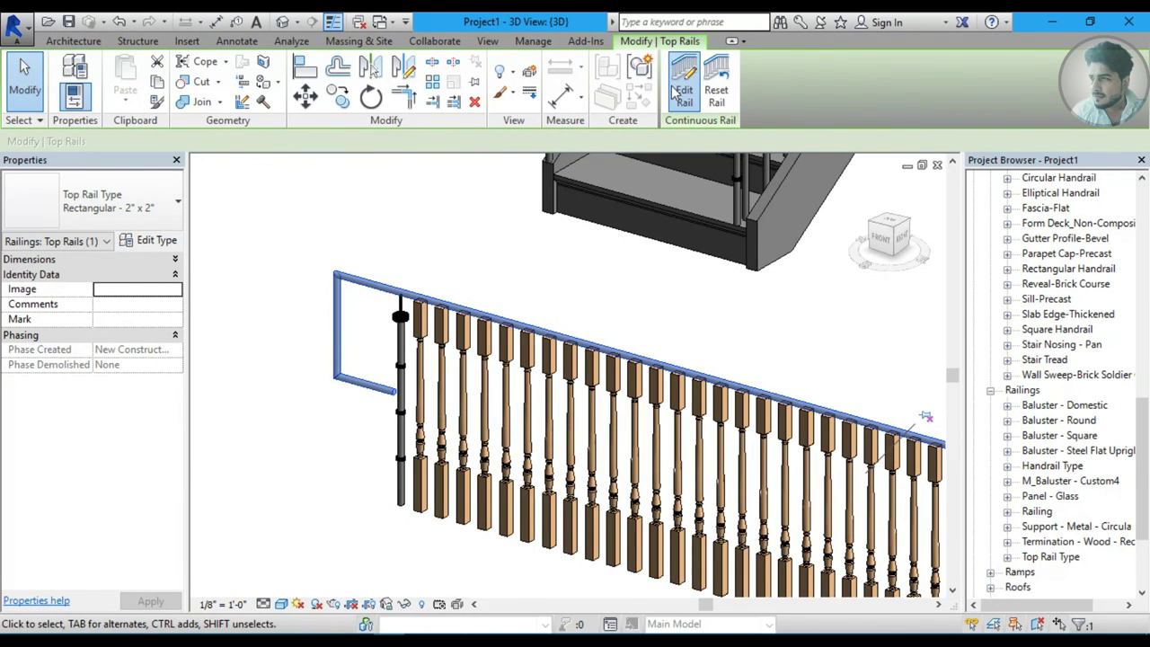
In the continuous top rail's path sketch, round the top-left corner of the end extension with a fillet arc.
click(684, 90)
scroll(311, 307, up, 3)
scroll(387, 327, up, 2)
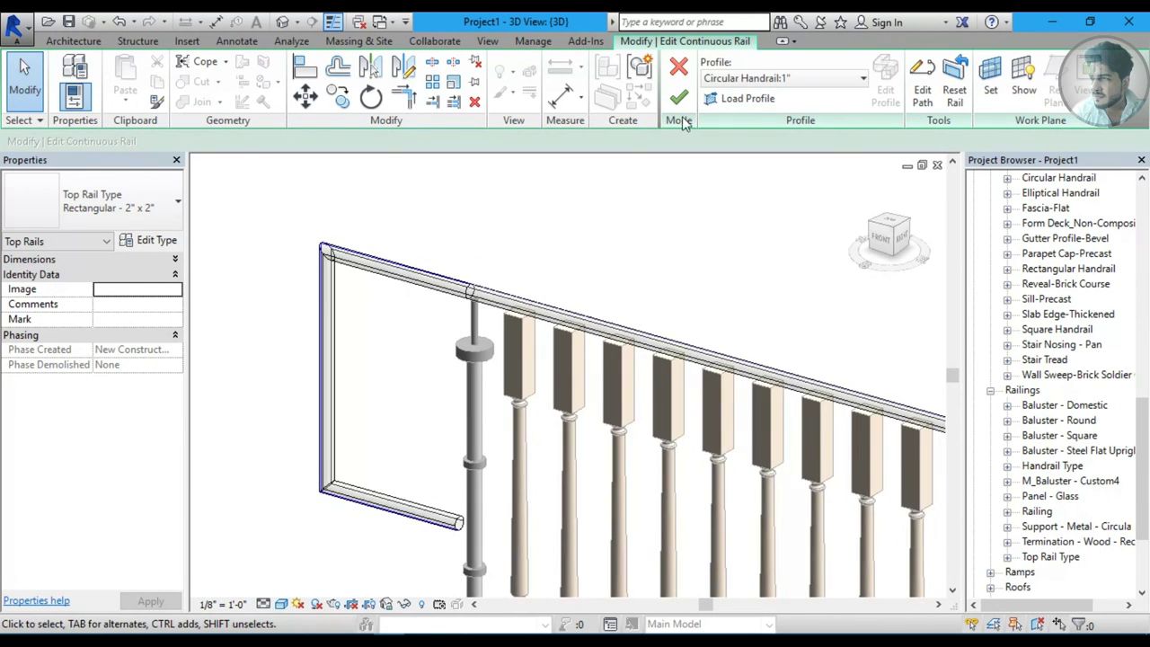
click(921, 90)
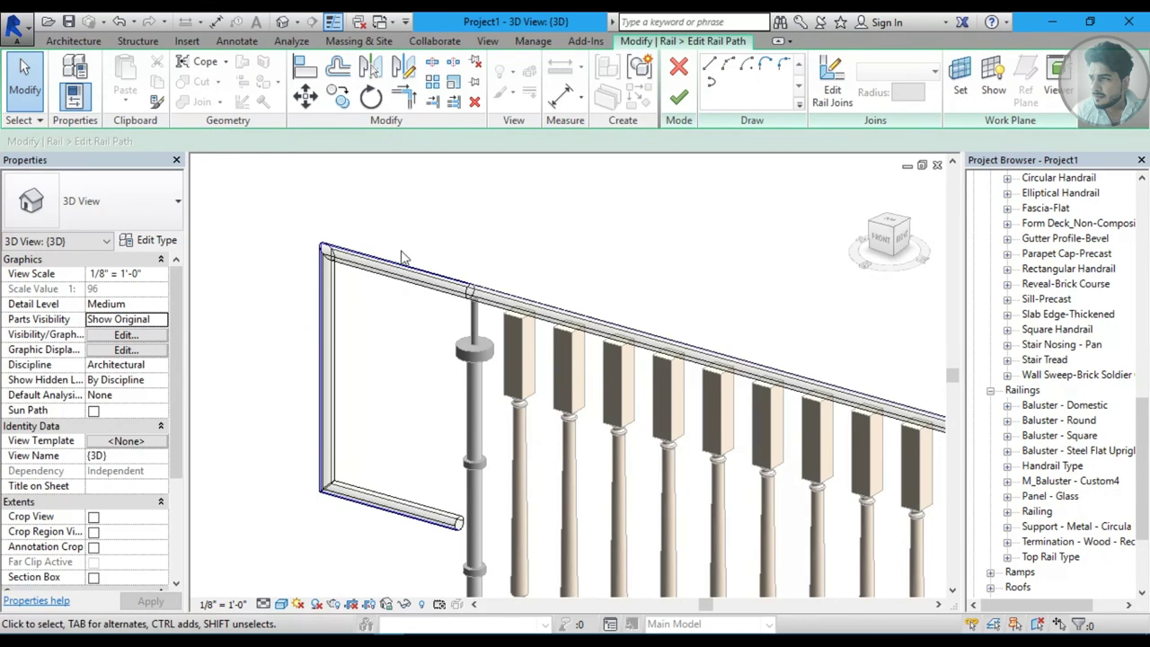
click(783, 67)
click(353, 260)
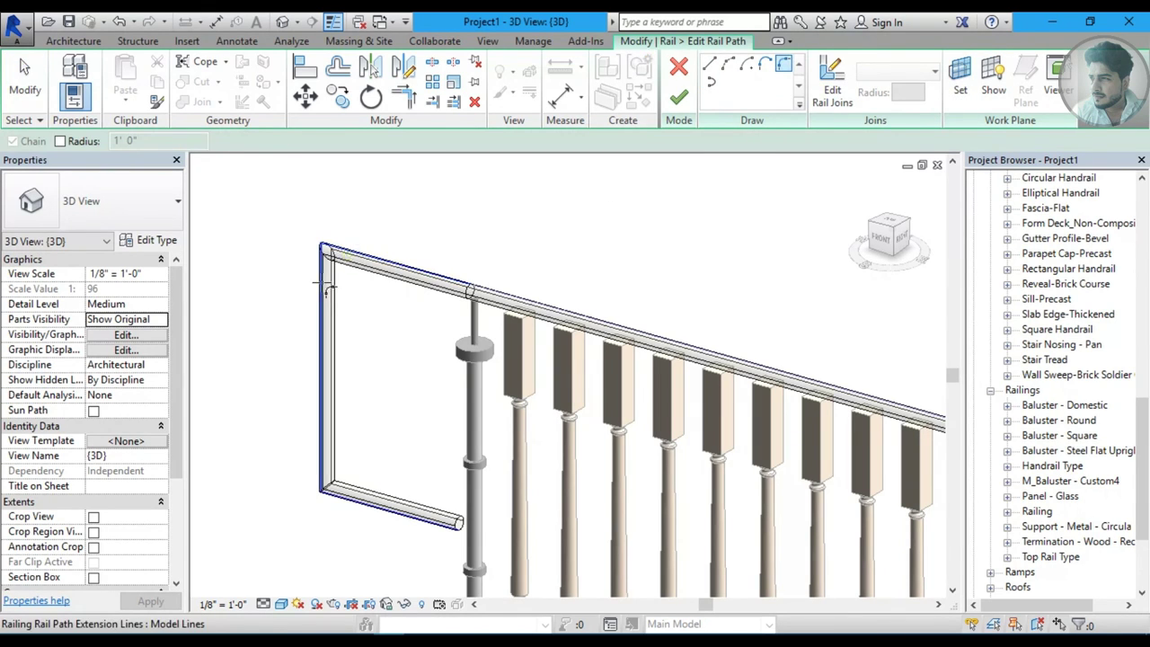
click(325, 296)
click(424, 371)
Round the lower-left corner with a fillet arc, then finish the path sketch and top-rail edit.
click(353, 496)
click(316, 470)
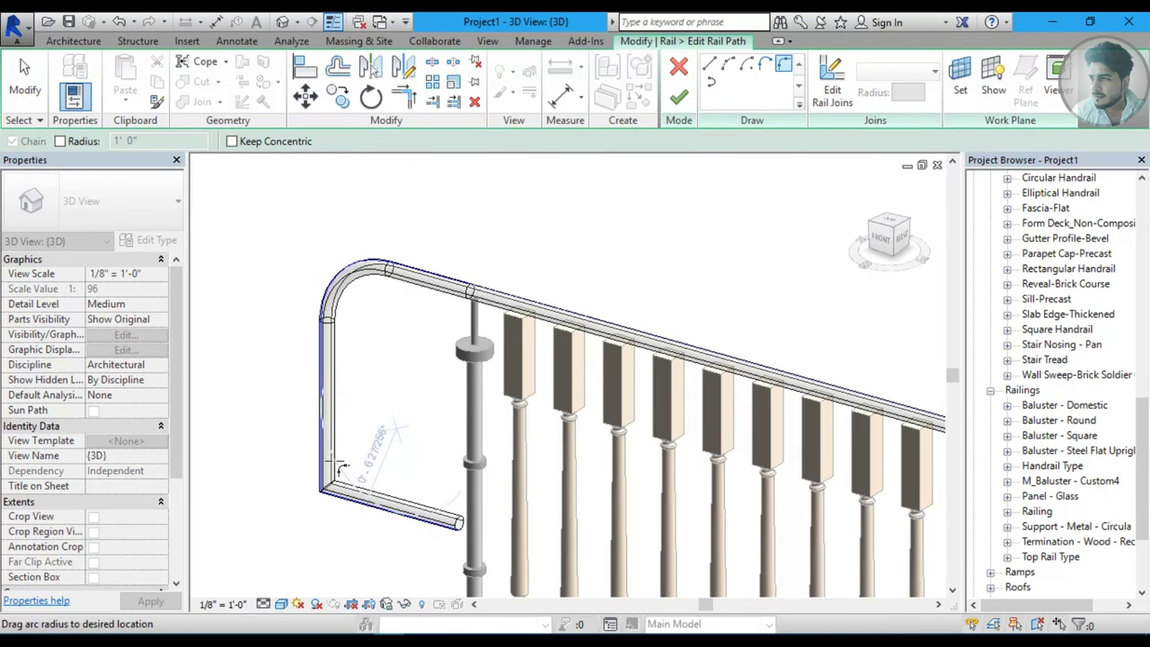
click(359, 445)
middle_drag(458, 414, 427, 413)
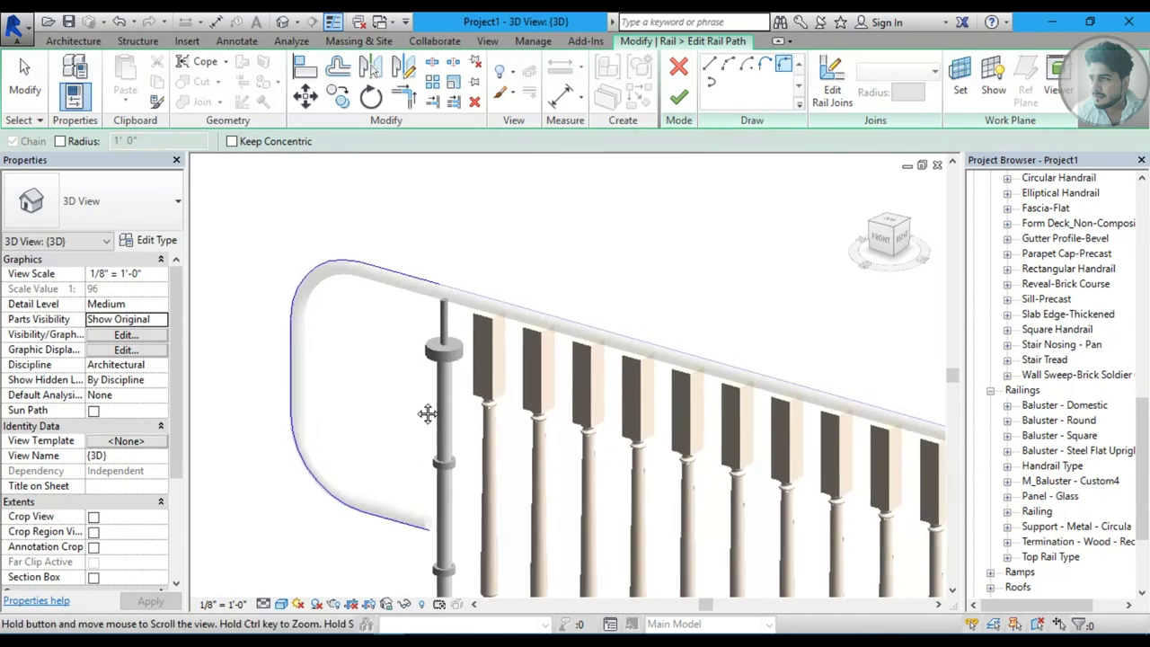
click(679, 98)
click(679, 97)
click(665, 160)
scroll(629, 333, down, 2)
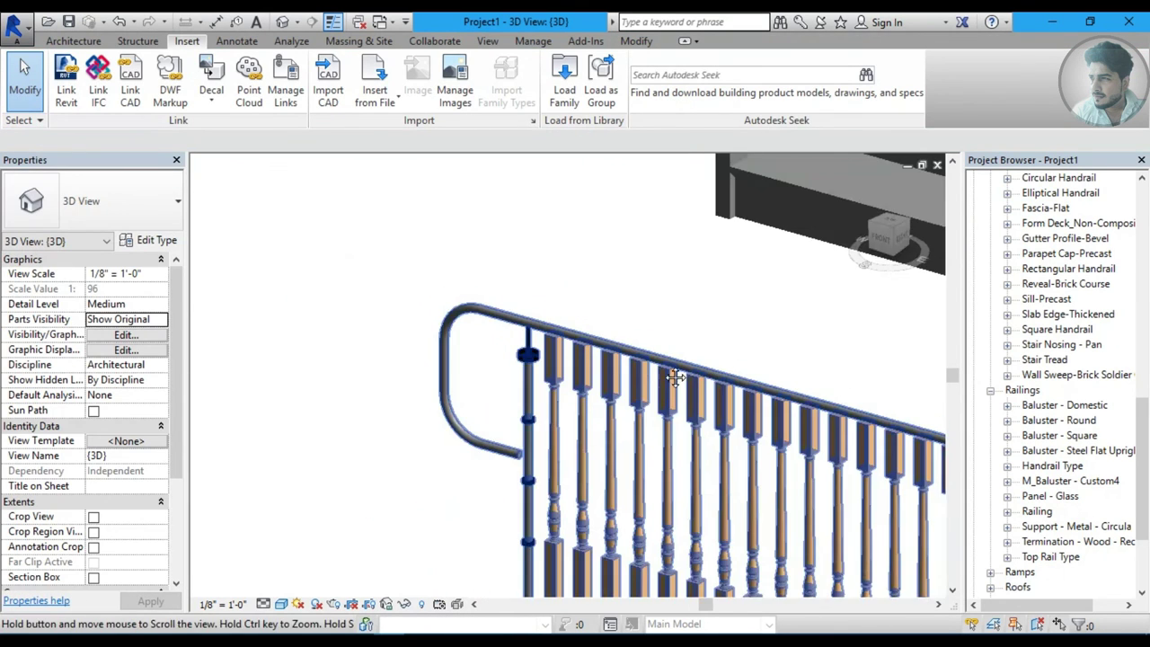
scroll(629, 333, down, 2)
scroll(621, 347, down, 2)
scroll(621, 347, down, 2)
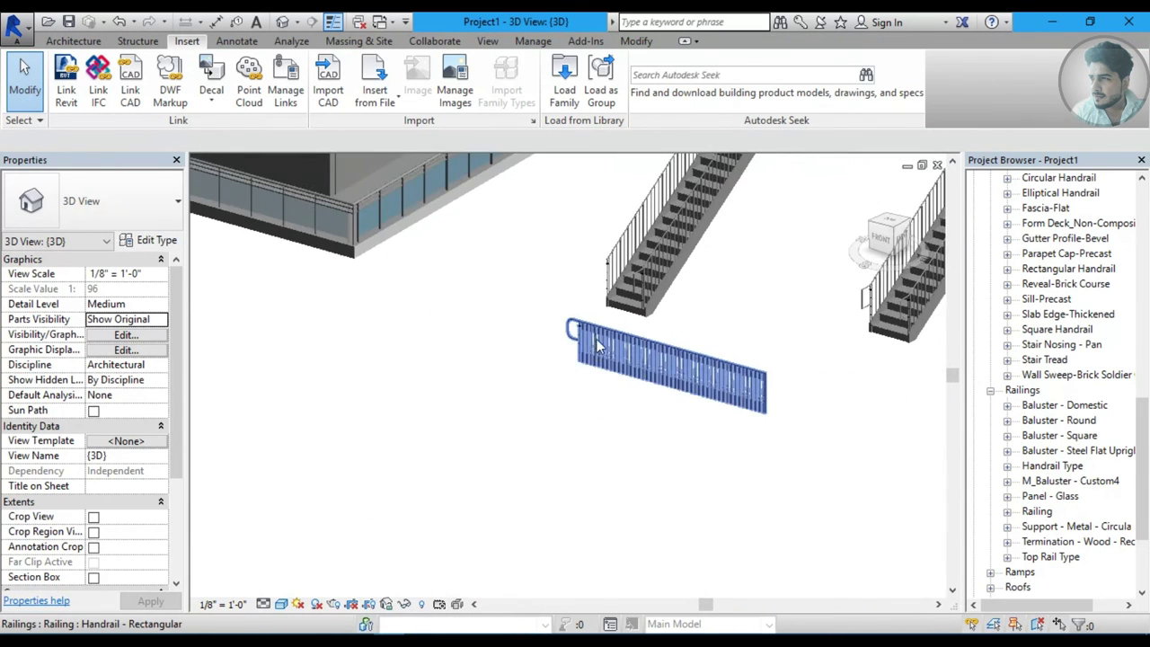
scroll(621, 347, down, 1)
mouse_move(621, 347)
shift+middle_down()
mouse_move(615, 409)
mouse_move(601, 391)
mouse_move(558, 416)
shift+middle_up()
scroll(558, 416, down, 2)
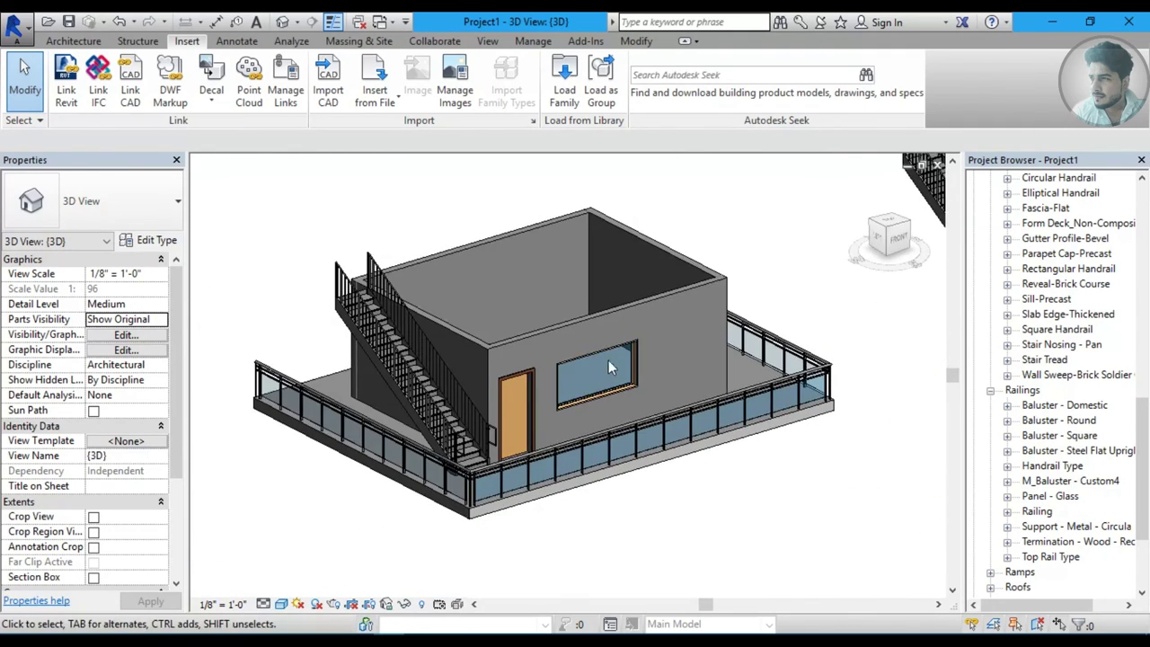
scroll(609, 360, up, 2)
scroll(539, 395, up, 2)
mouse_move(539, 396)
middle_down()
mouse_move(523, 424)
mouse_move(570, 410)
middle_up()
scroll(569, 411, up, 1)
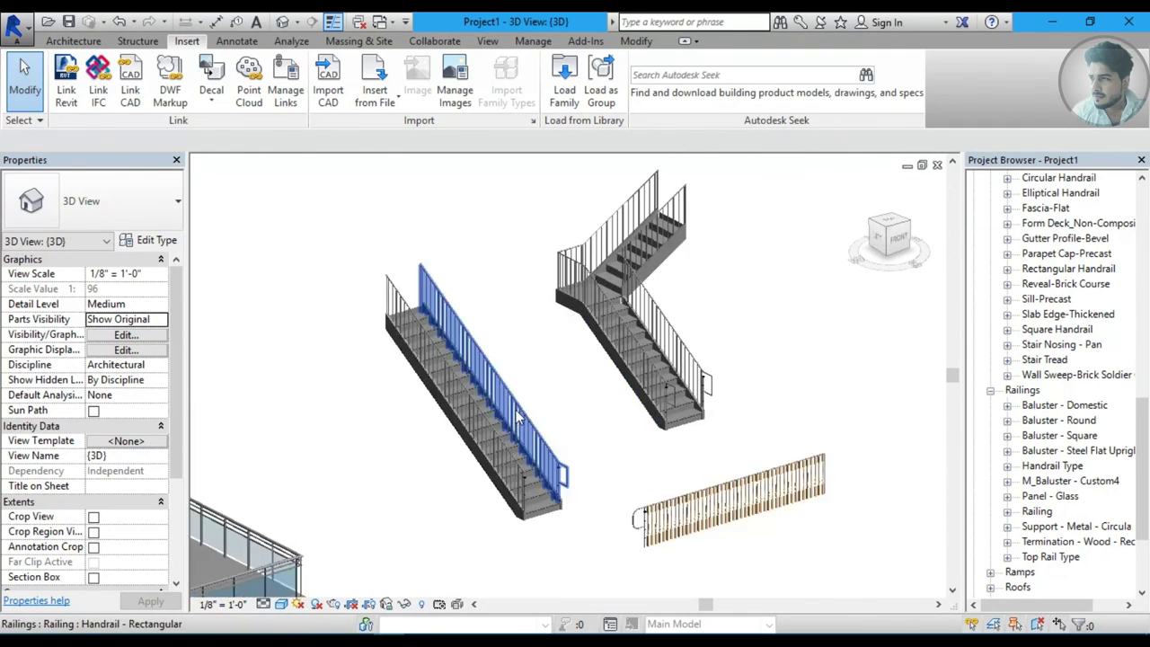
scroll(570, 513, up, 2)
scroll(570, 513, up, 1)
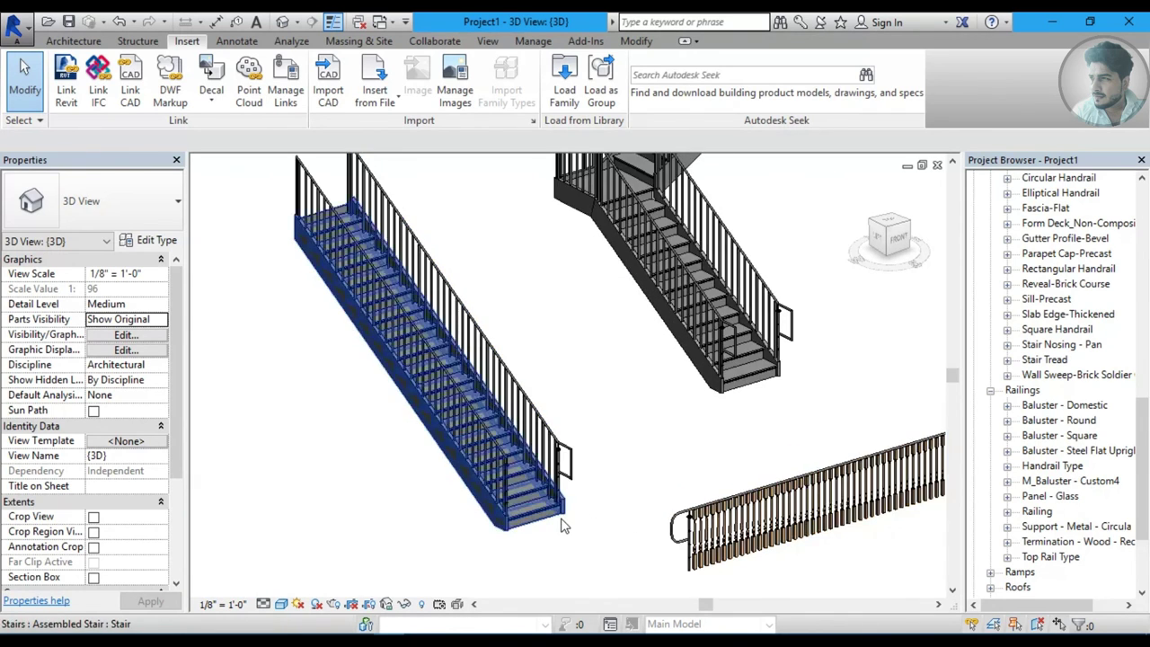
scroll(570, 513, up, 1)
scroll(570, 513, down, 2)
scroll(570, 514, down, 2)
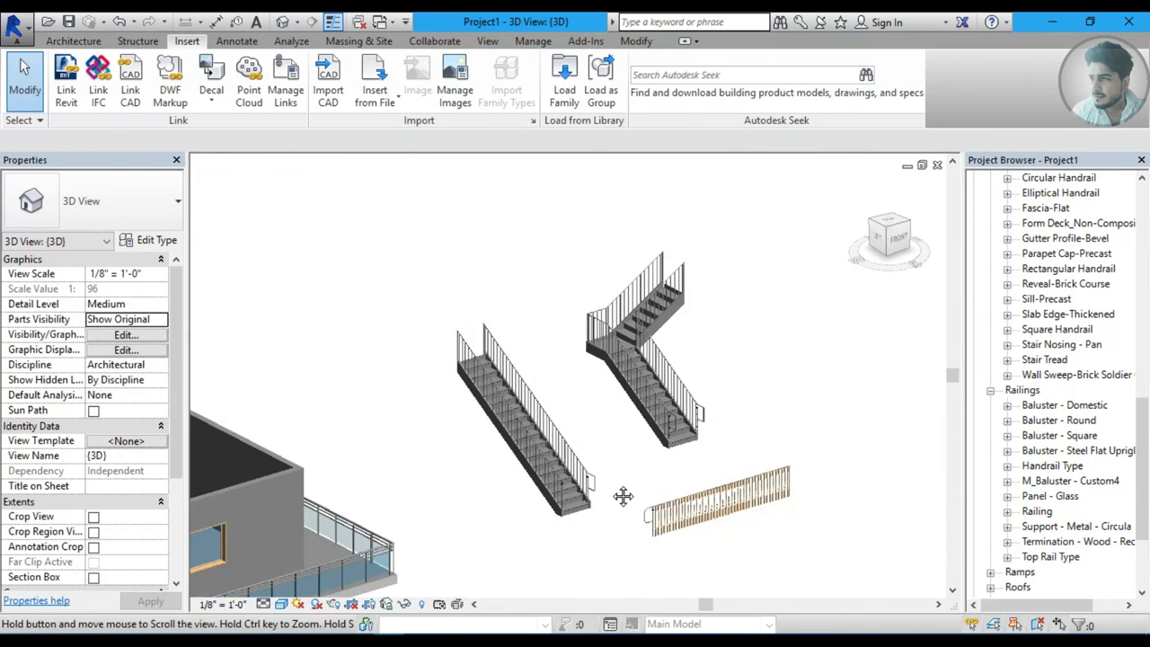
mouse_move(558, 466)
middle_down()
mouse_move(623, 465)
mouse_move(676, 435)
mouse_move(632, 435)
middle_up()
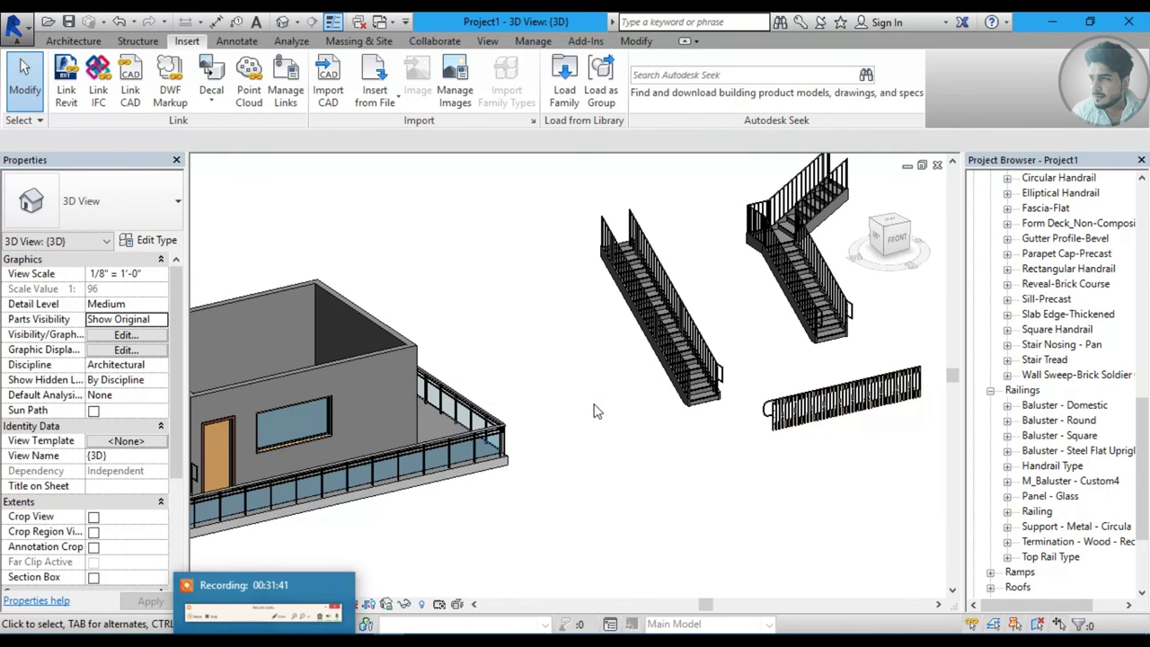
scroll(601, 426, down, 3)
mouse_move(600, 426)
shift+middle_down()
mouse_move(601, 440)
mouse_move(617, 395)
shift+middle_up()
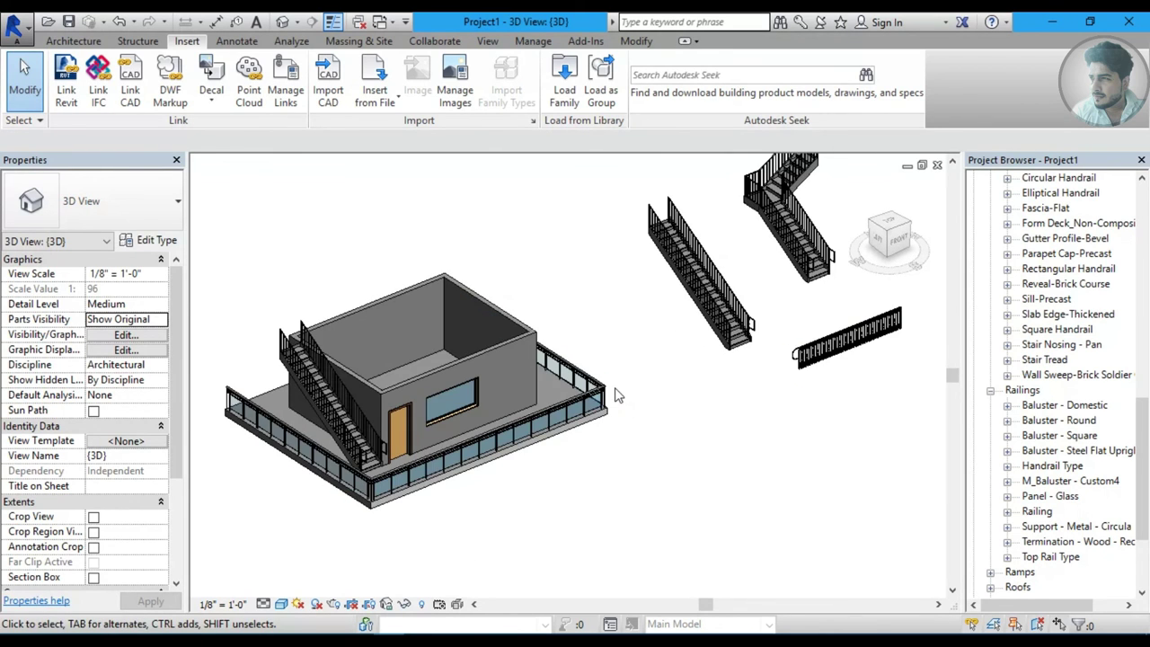